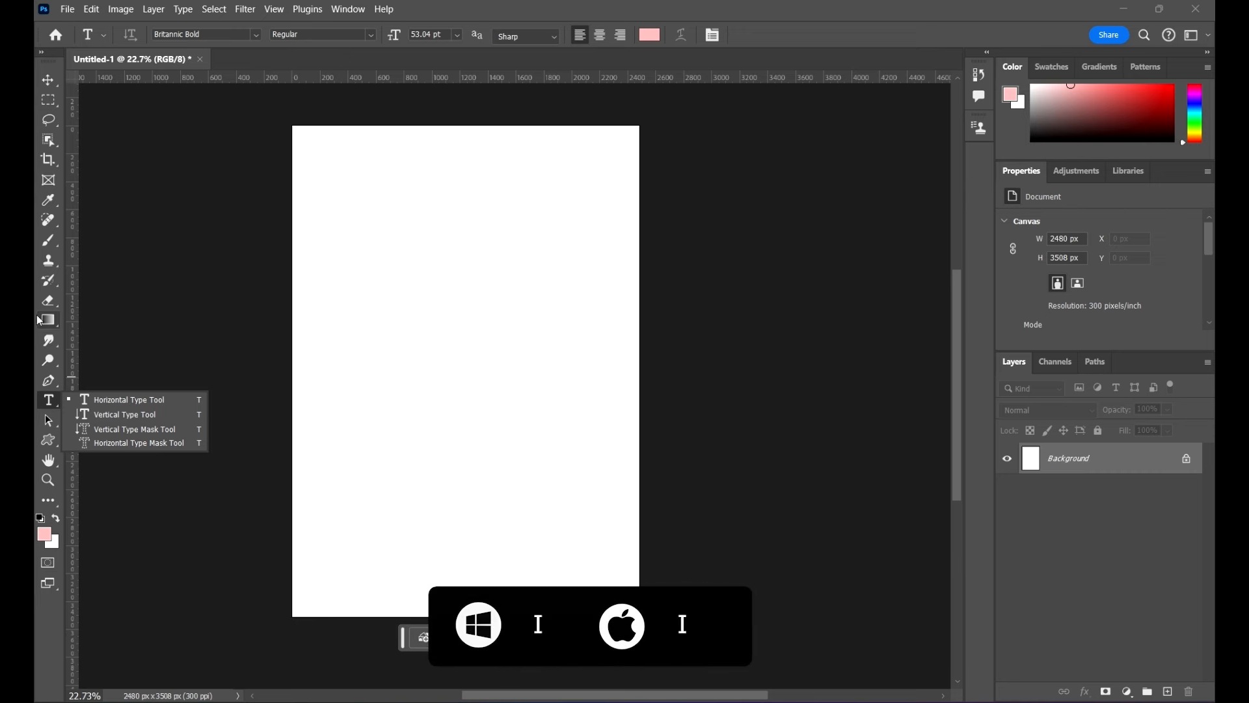
Step: Activate the Eyedropper tool and the Move tool in turn and view the tools grouped with each
{"action": "key", "text": "i"}
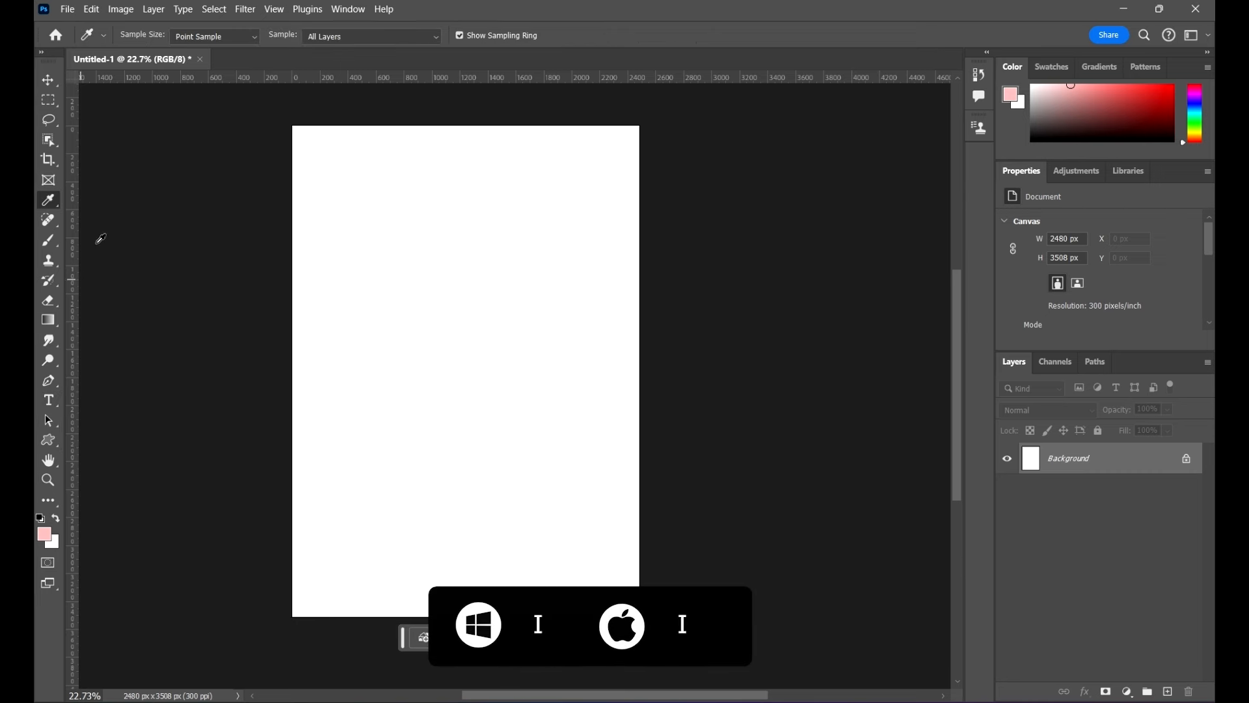
{"action": "right_click", "coordinate": [57, 201]}
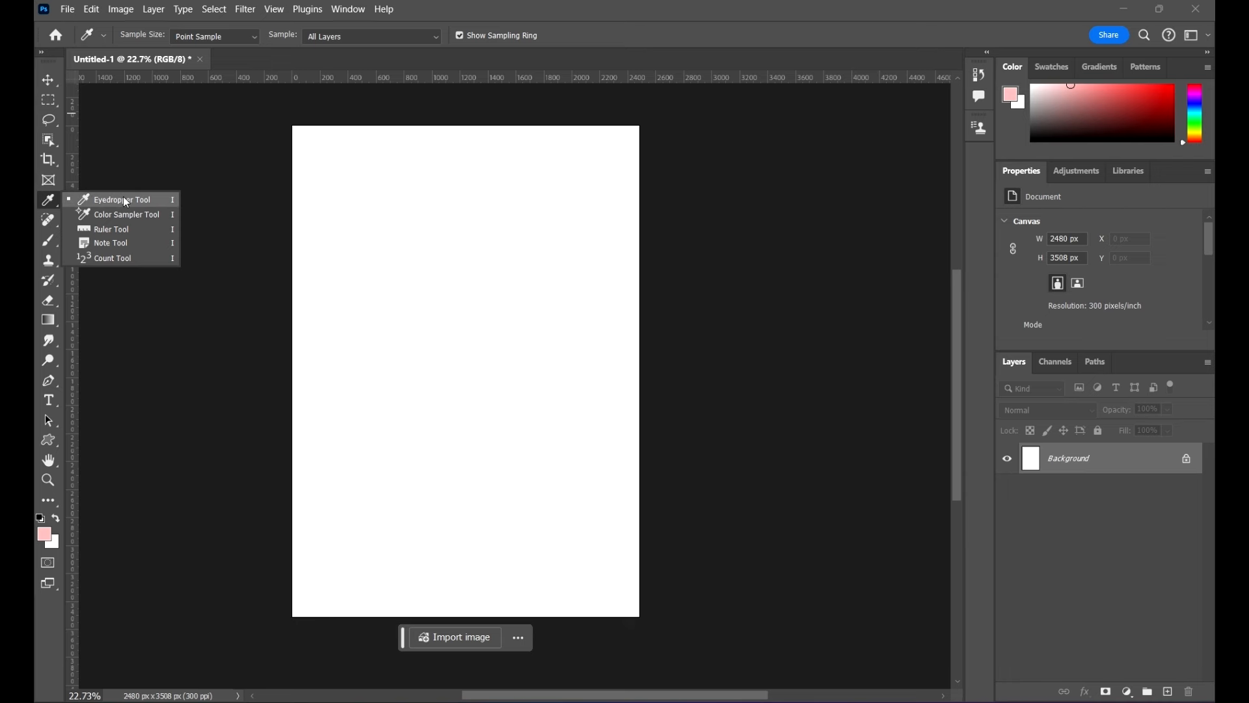
{"action": "left_click", "coordinate": [43, 203]}
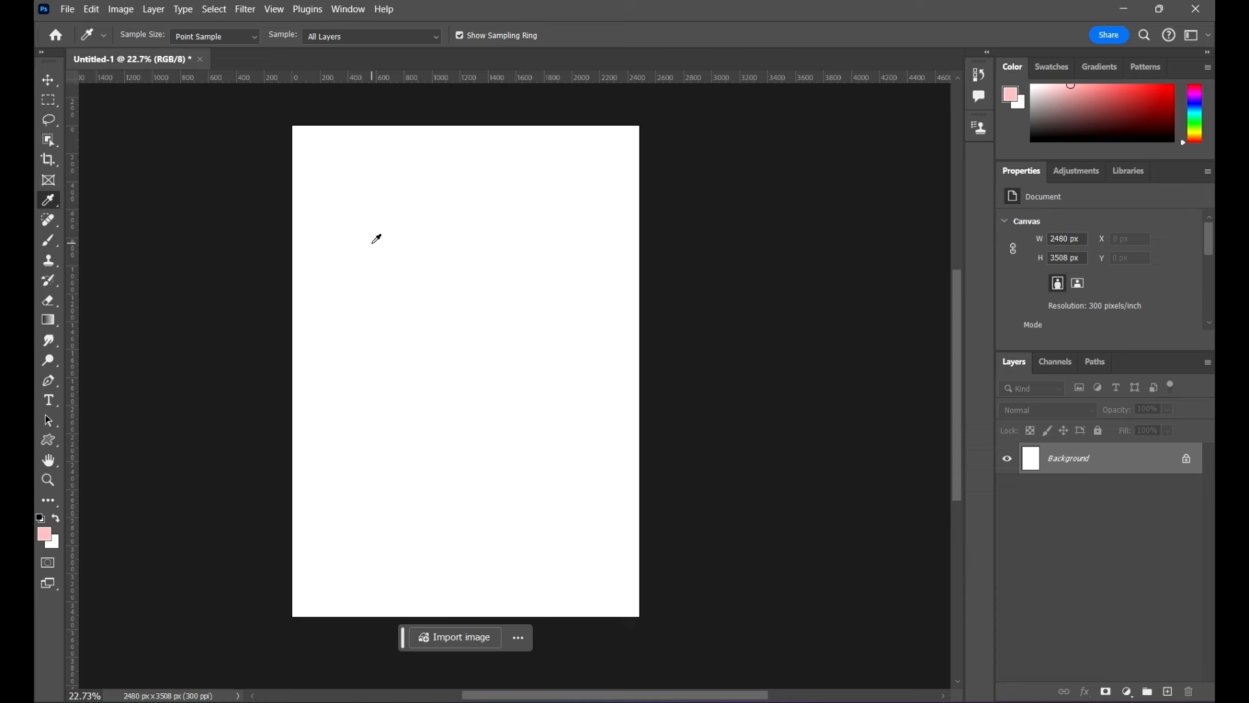
{"action": "left_click", "coordinate": [52, 83]}
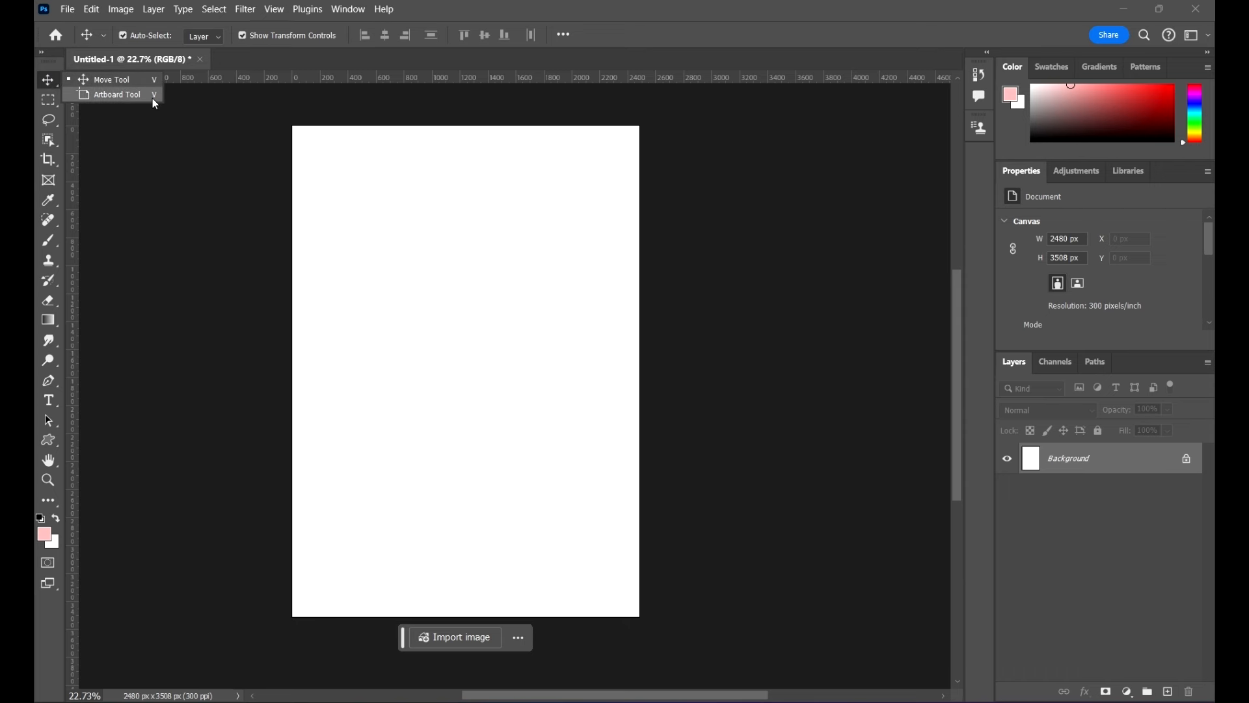
{"action": "left_click", "coordinate": [44, 83]}
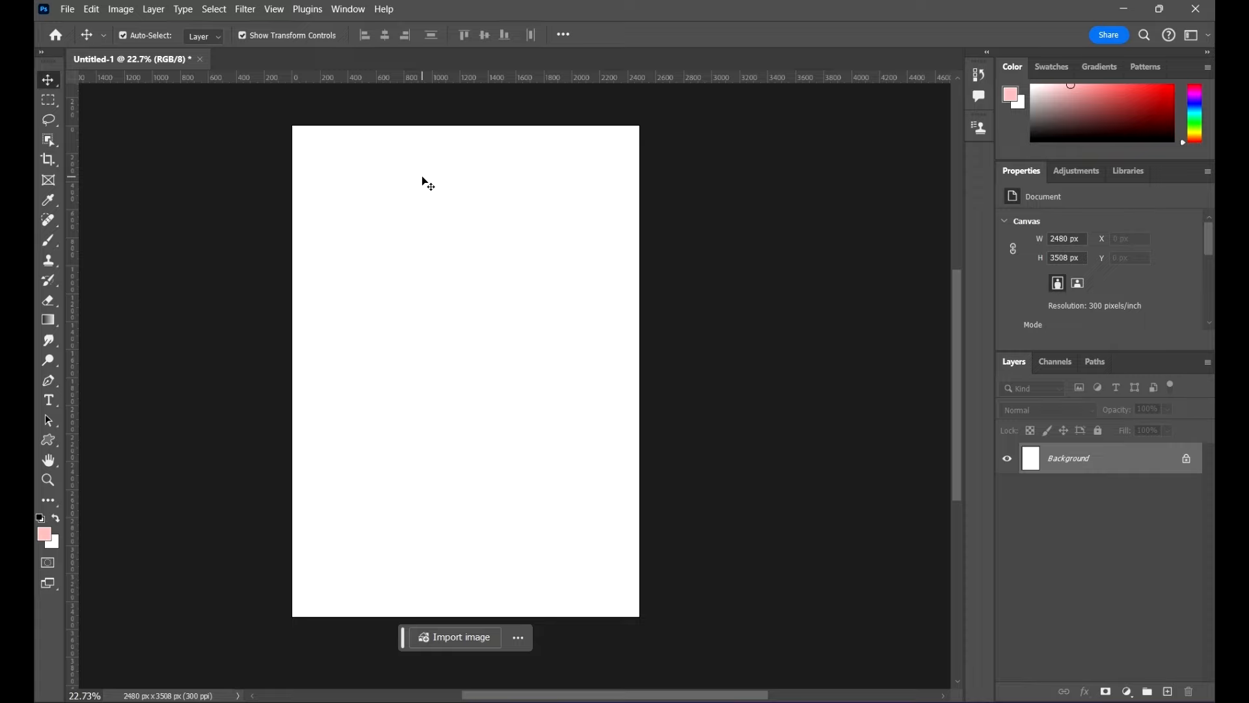
Step: Review the Tools preferences, including the Use Shift Key for Tool Switch option, and accept them
{"action": "left_click", "coordinate": [91, 10]}
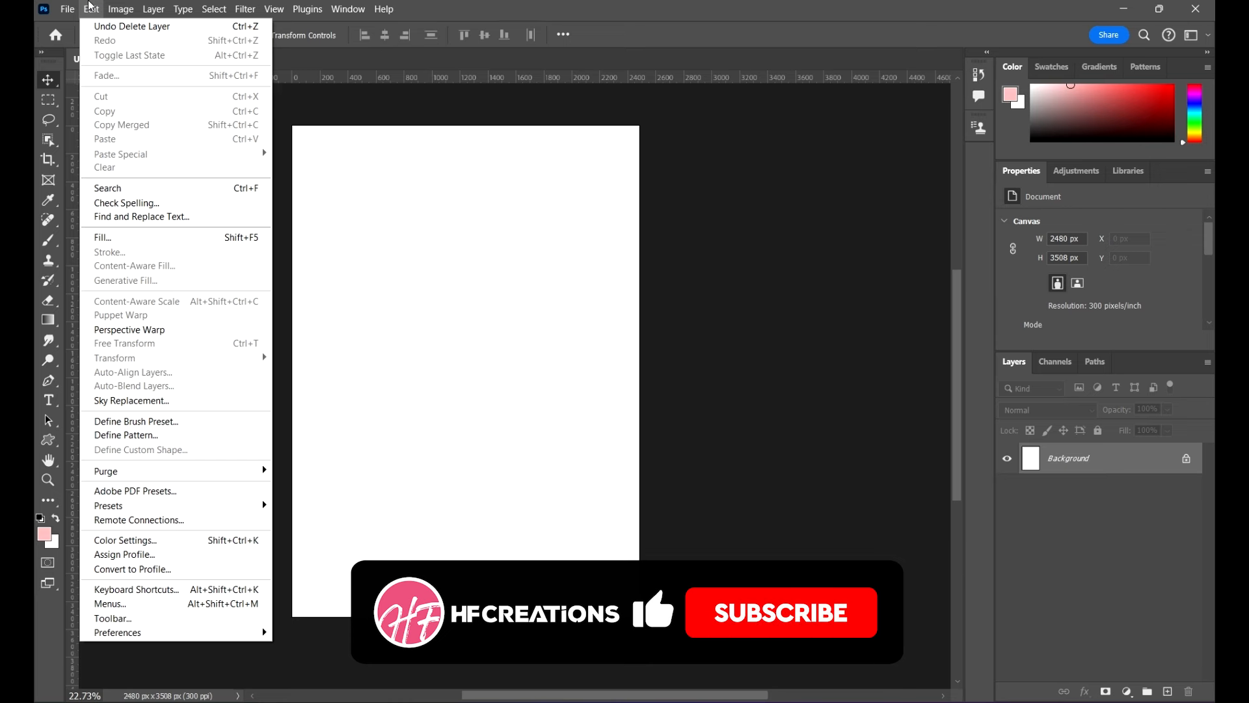
{"action": "left_click", "coordinate": [91, 9]}
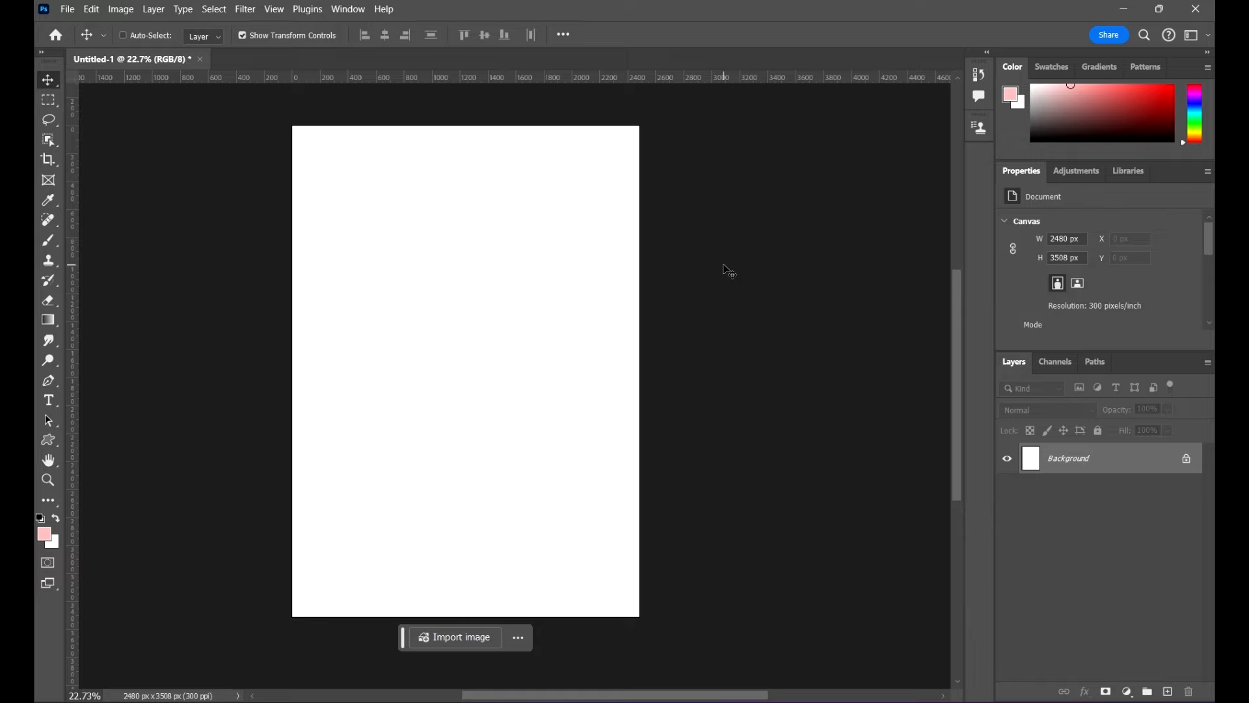
{"action": "key", "text": "i"}
{"action": "key", "text": "ctrl+k"}
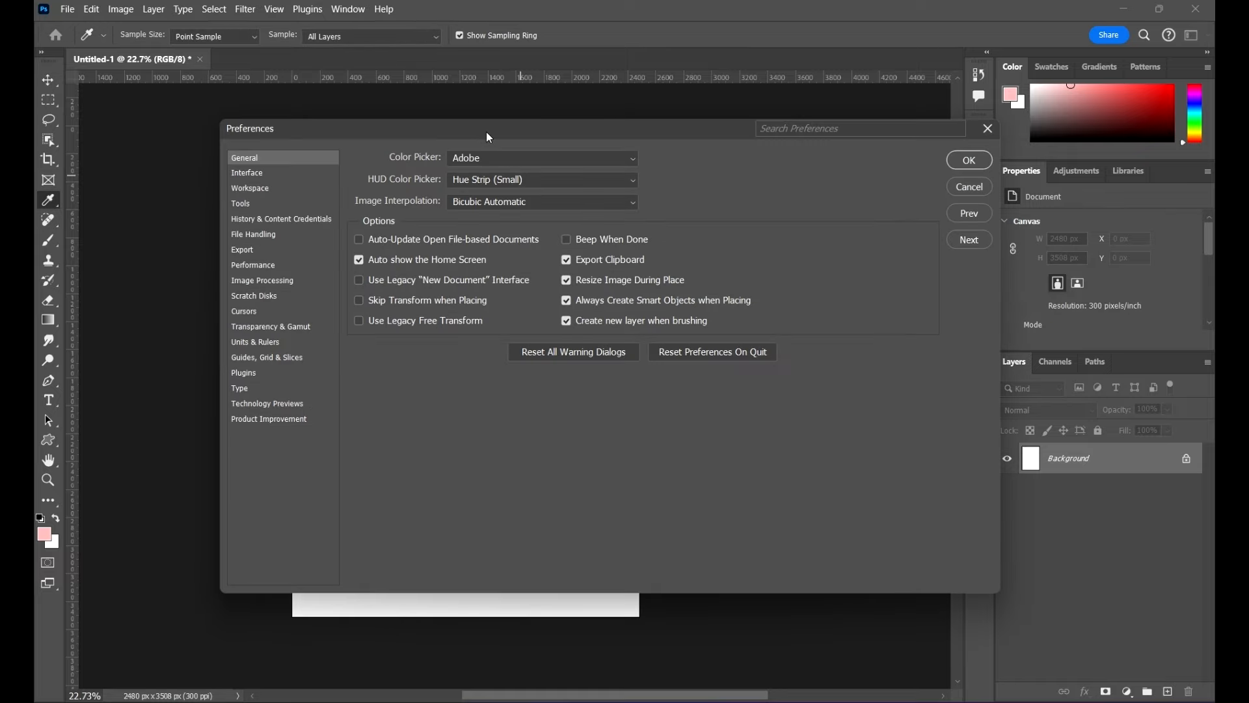
{"action": "left_click_drag", "start_coordinate": [502, 137], "coordinate": [562, 106]}
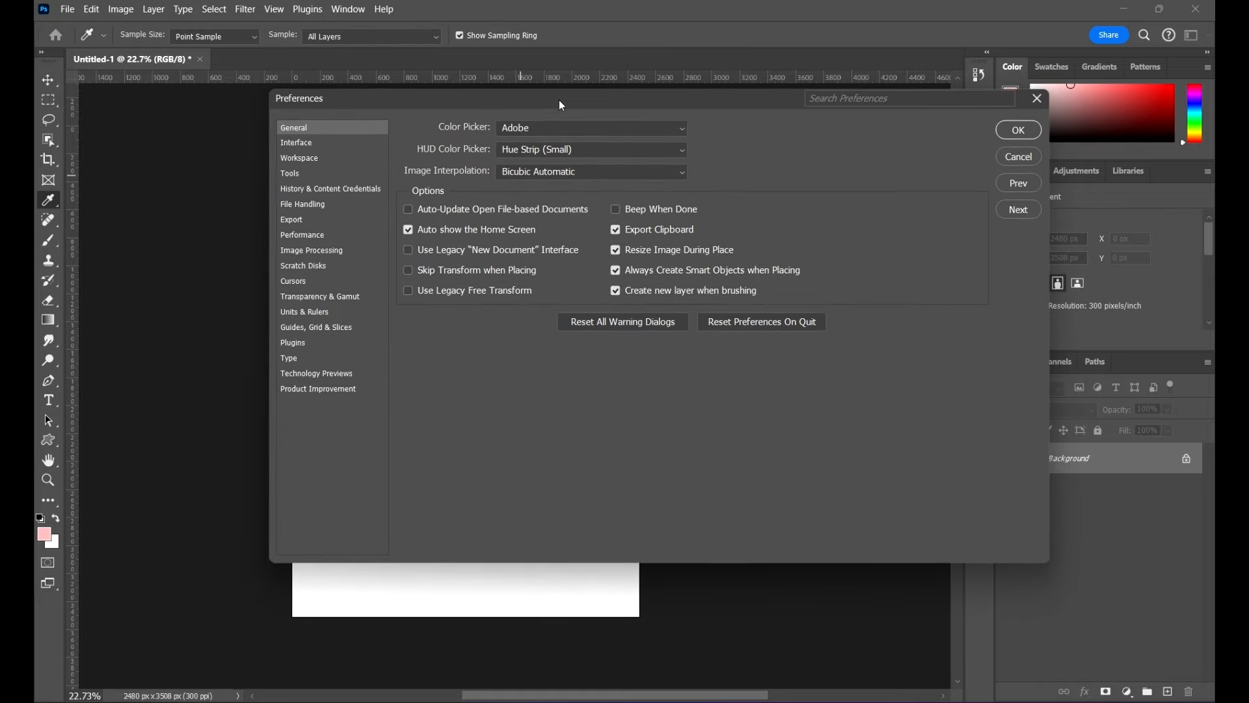
{"action": "left_click", "coordinate": [293, 177]}
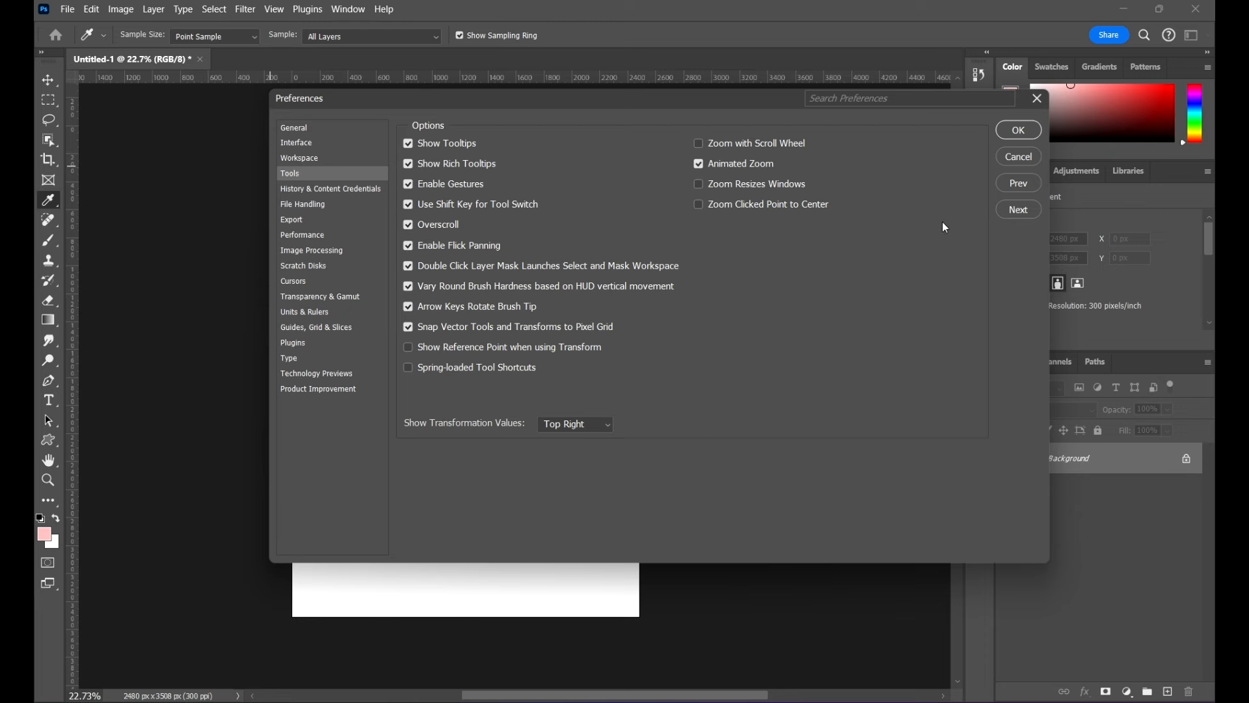
{"action": "left_click", "coordinate": [1019, 130]}
Step: Cycle between the Move tool and the Artboard tool, ending on the Move tool
{"action": "key", "text": "v"}
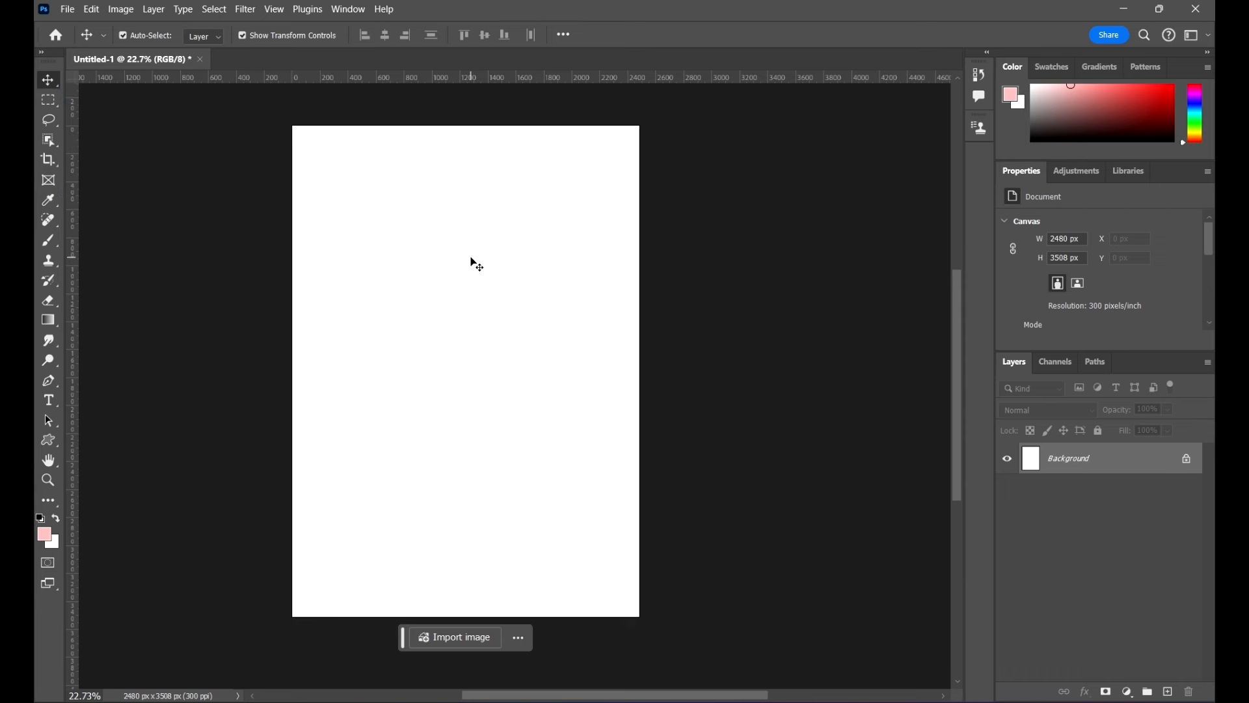
{"action": "key", "text": "shift+v"}
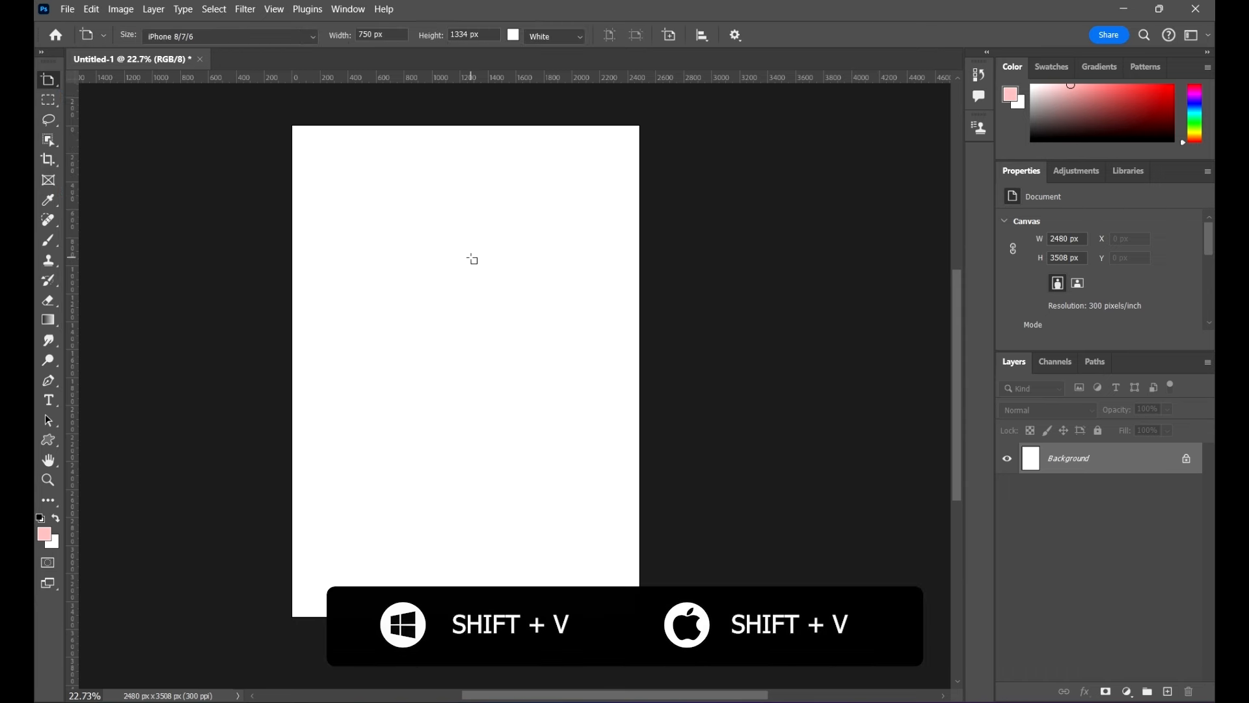
{"action": "right_click", "coordinate": [48, 79]}
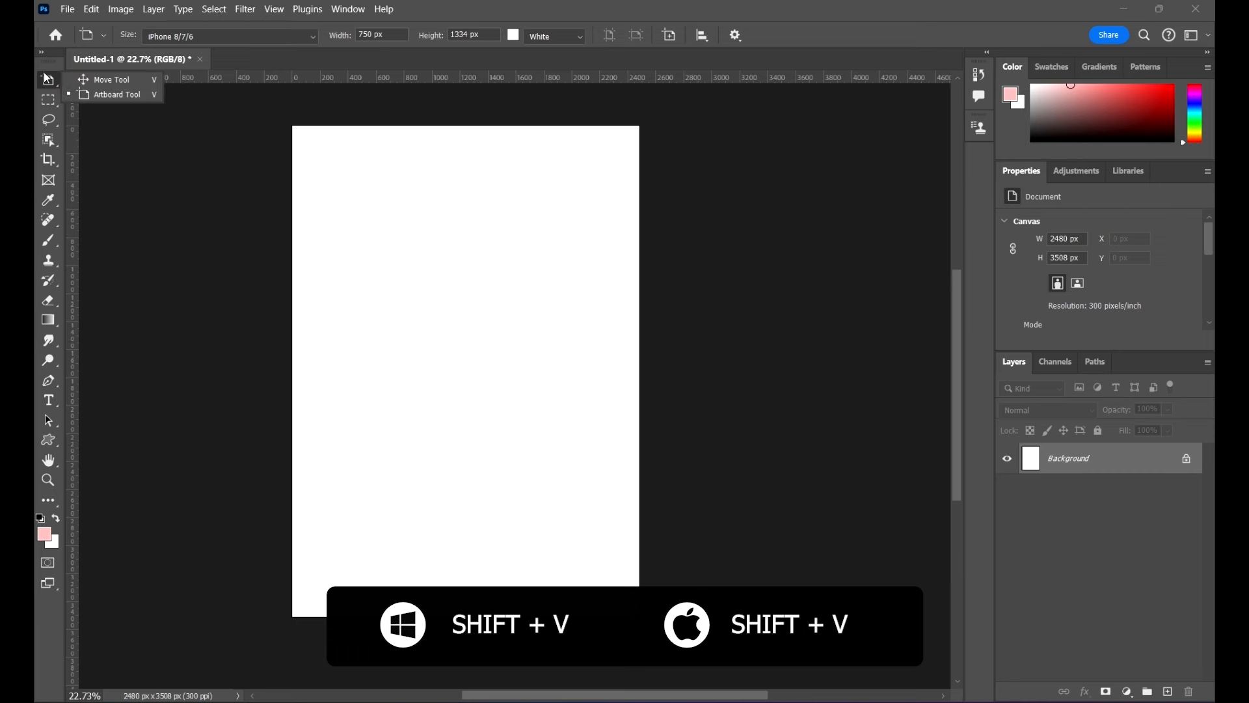
{"action": "key", "text": "shift+v"}
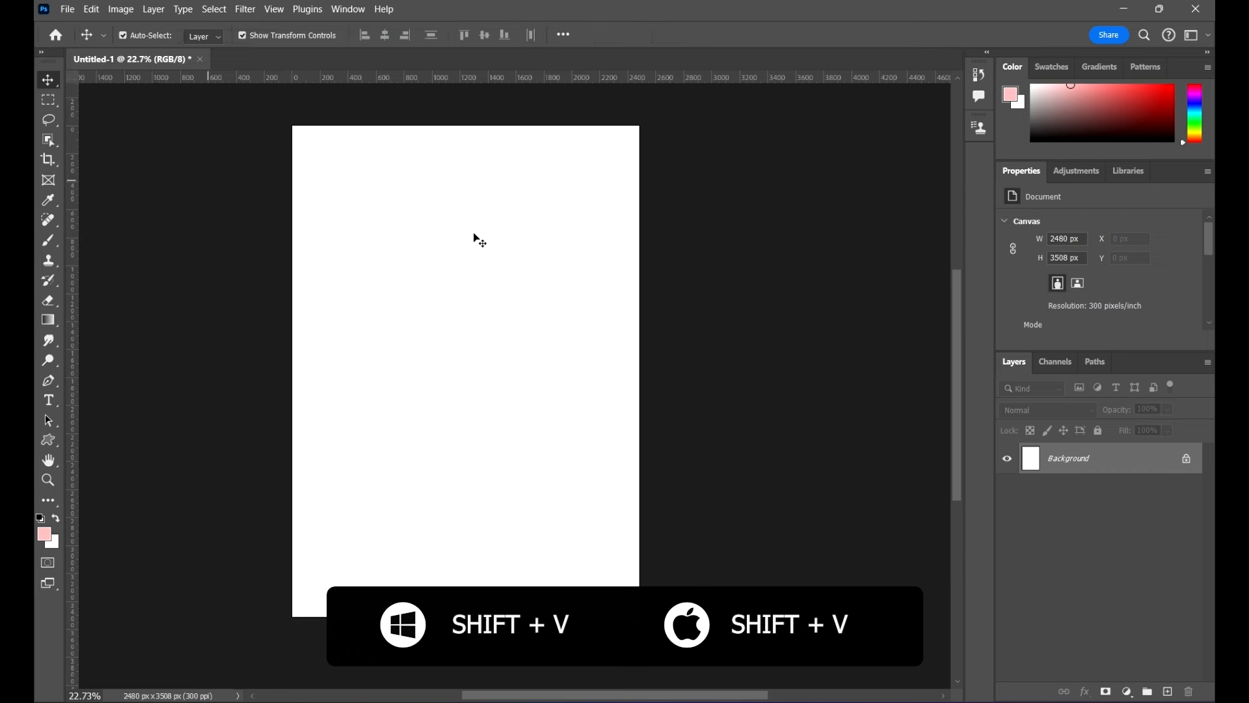
{"action": "key", "text": "shift+v"}
{"action": "key", "text": "shift+v"}
{"action": "key", "text": "shift+v"}
{"action": "right_click", "coordinate": [52, 78]}
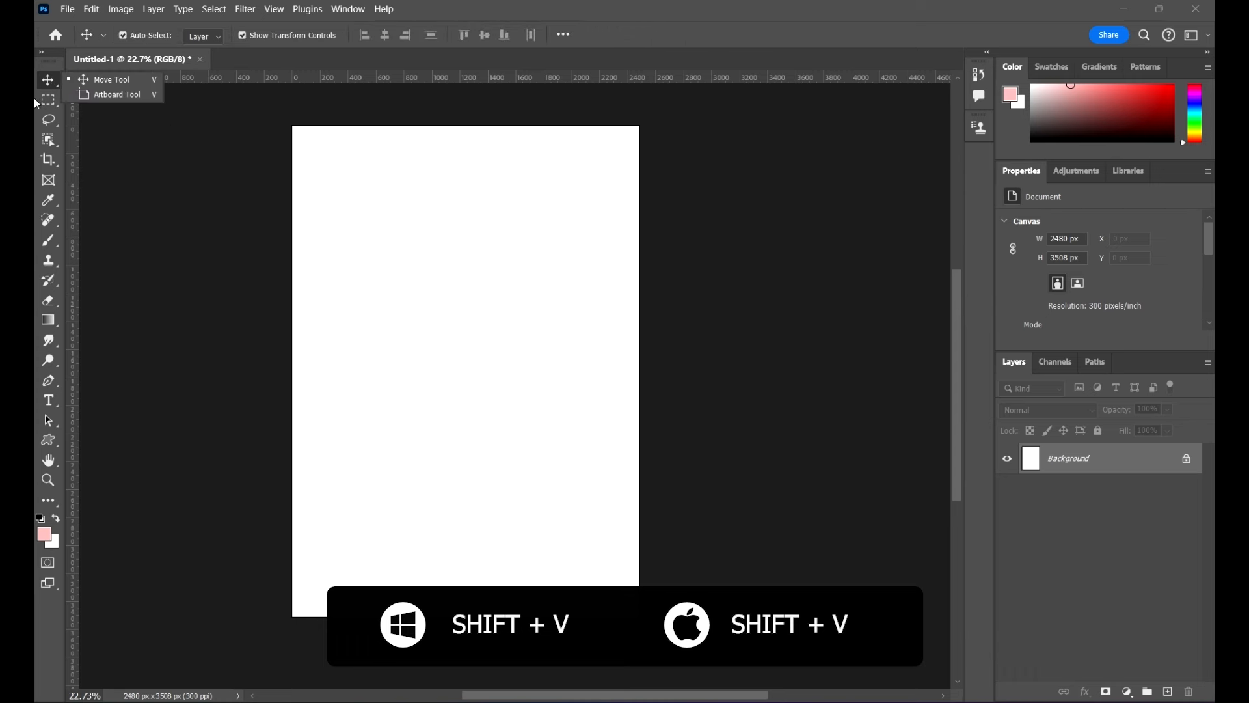
{"action": "left_click", "coordinate": [49, 79]}
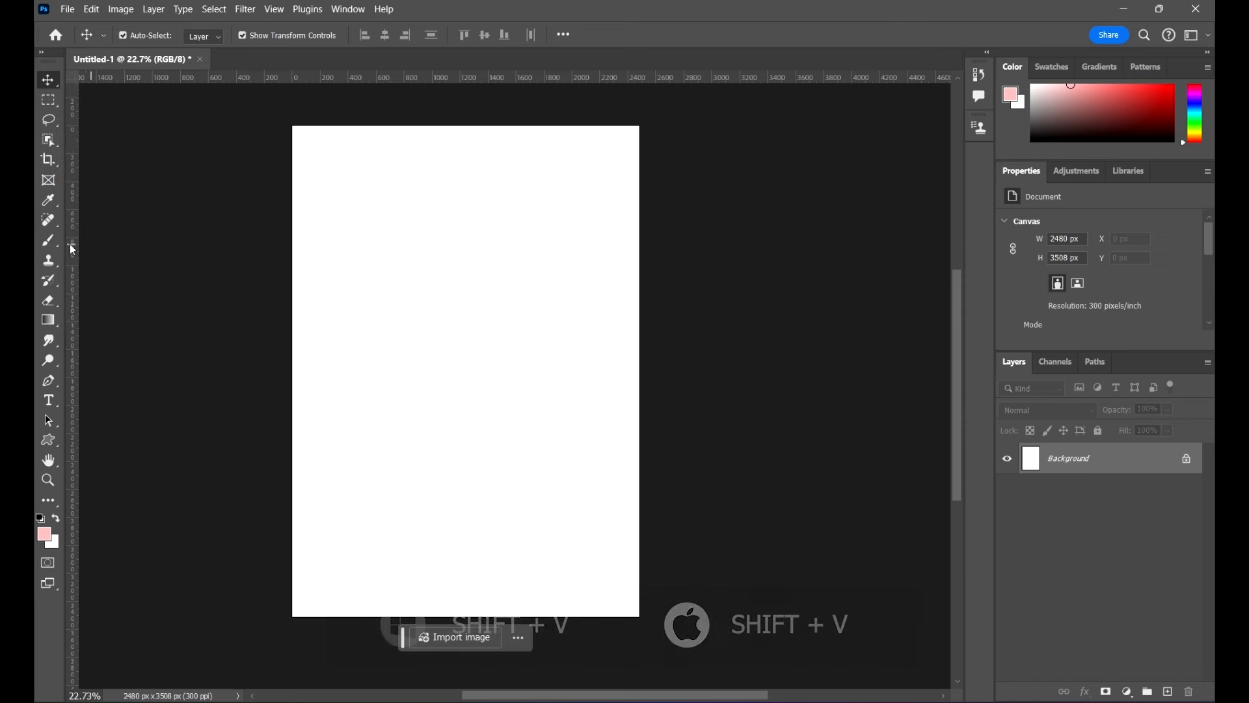
Step: Activate the Brush tool and cycle through the Pencil and Color Replacement tools to the Mixer Brush tool
{"action": "left_click", "coordinate": [49, 246]}
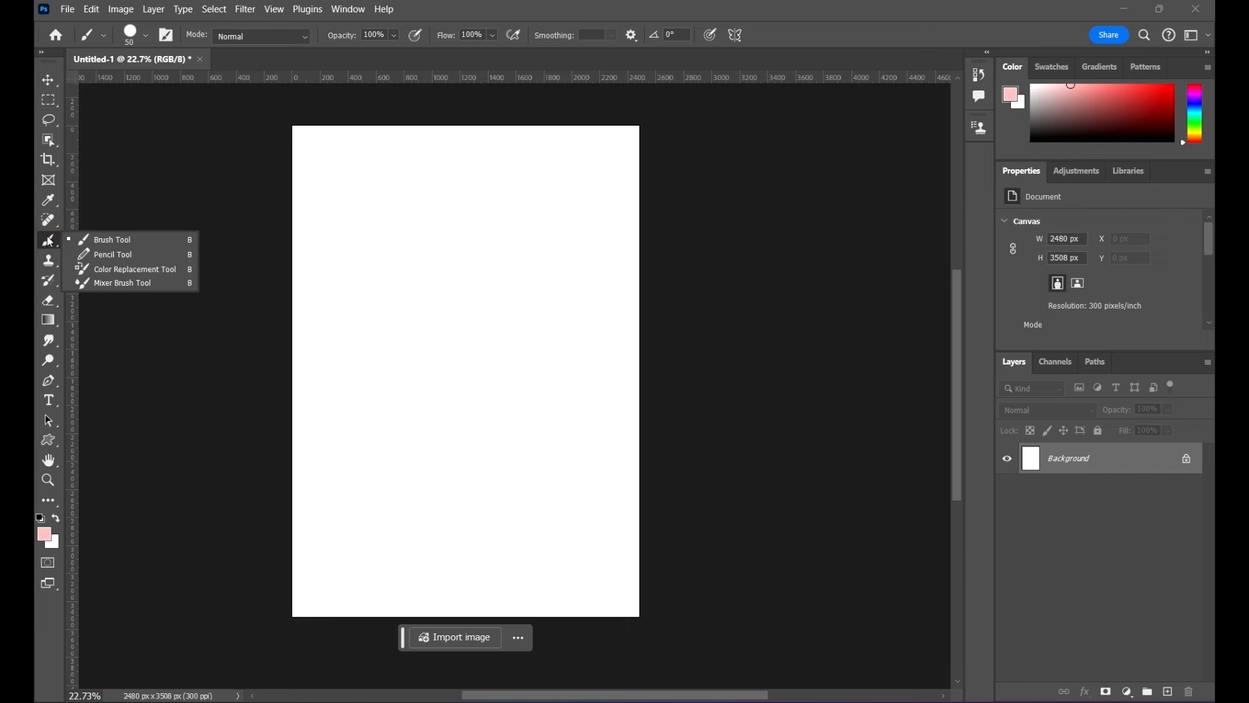
{"action": "left_click", "coordinate": [108, 239]}
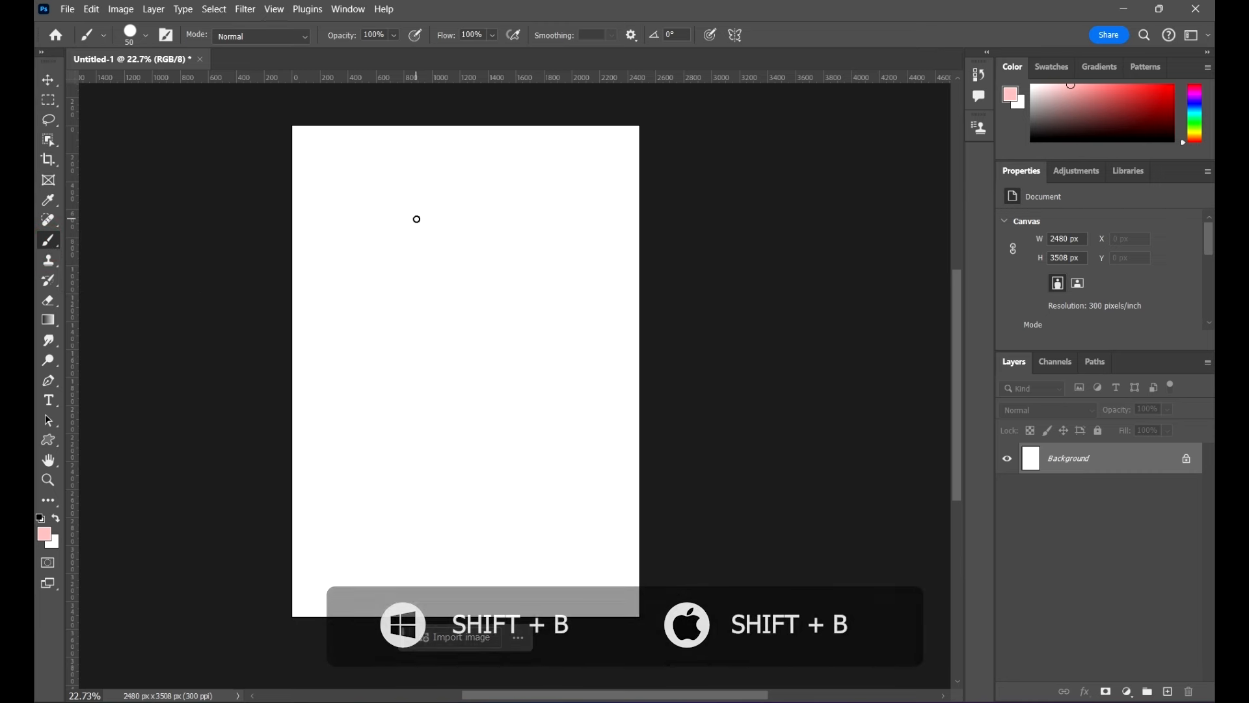
{"action": "key", "text": "shift+b"}
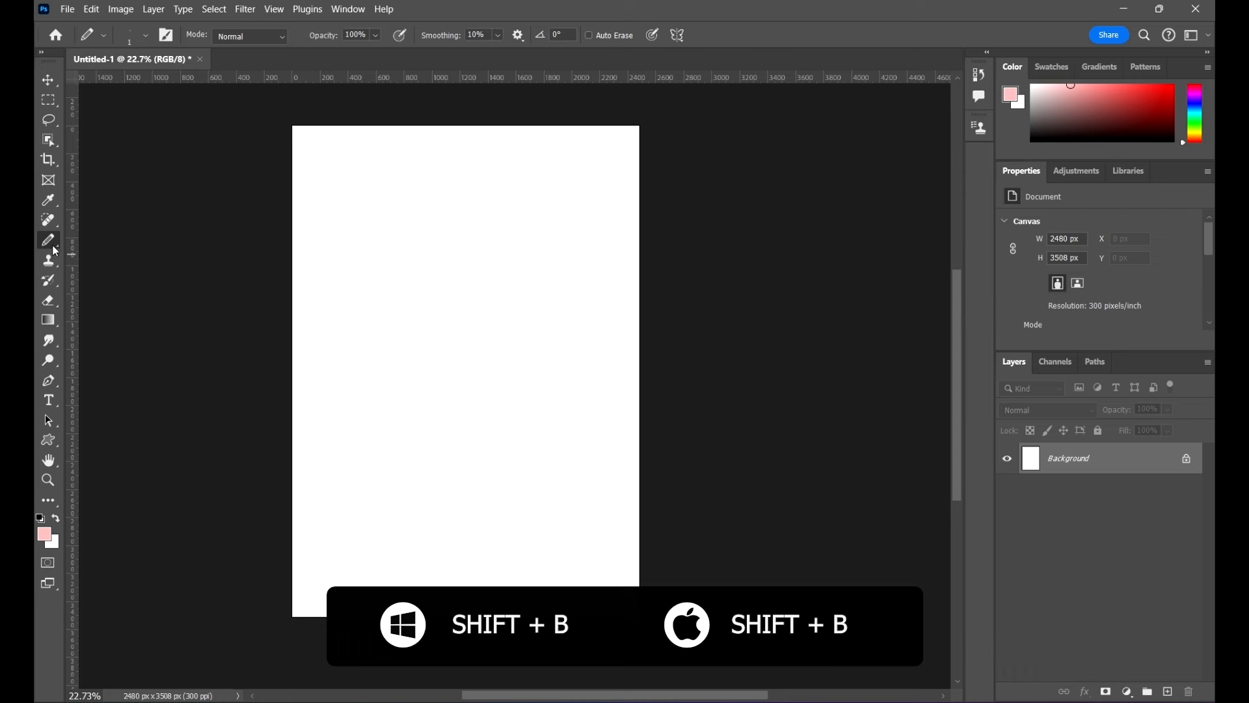
{"action": "key", "text": "shift+b"}
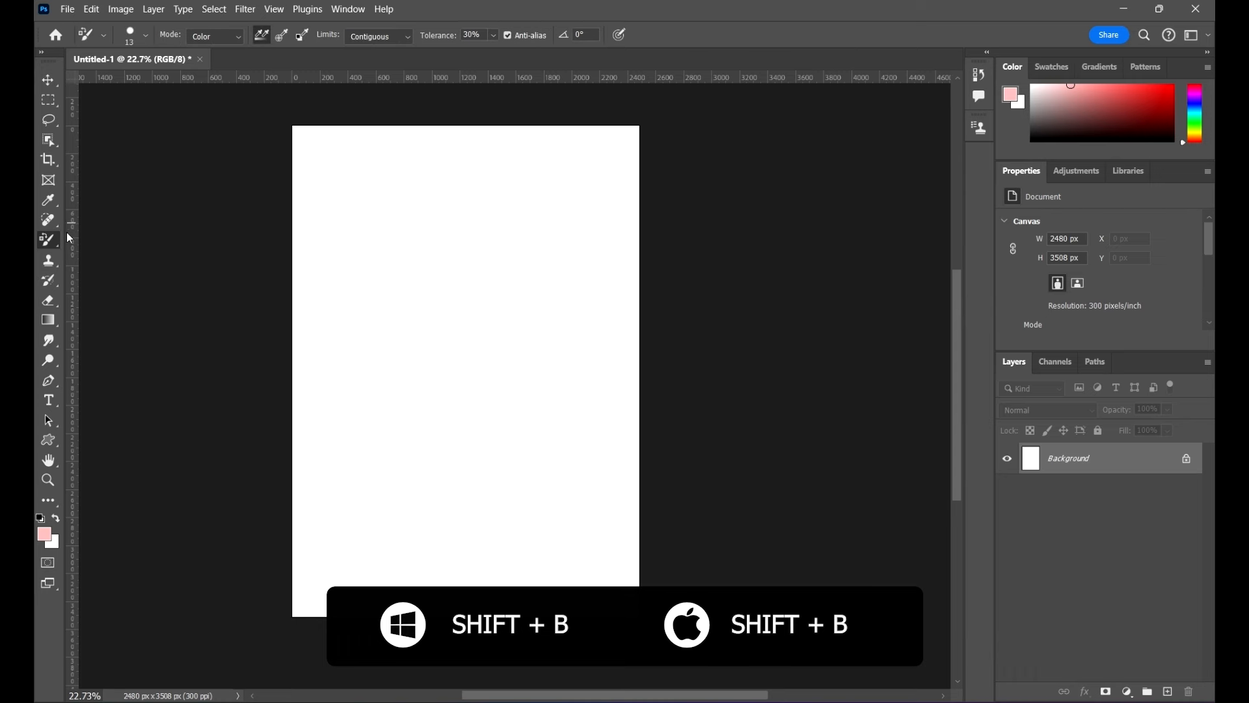
{"action": "right_click", "coordinate": [51, 240]}
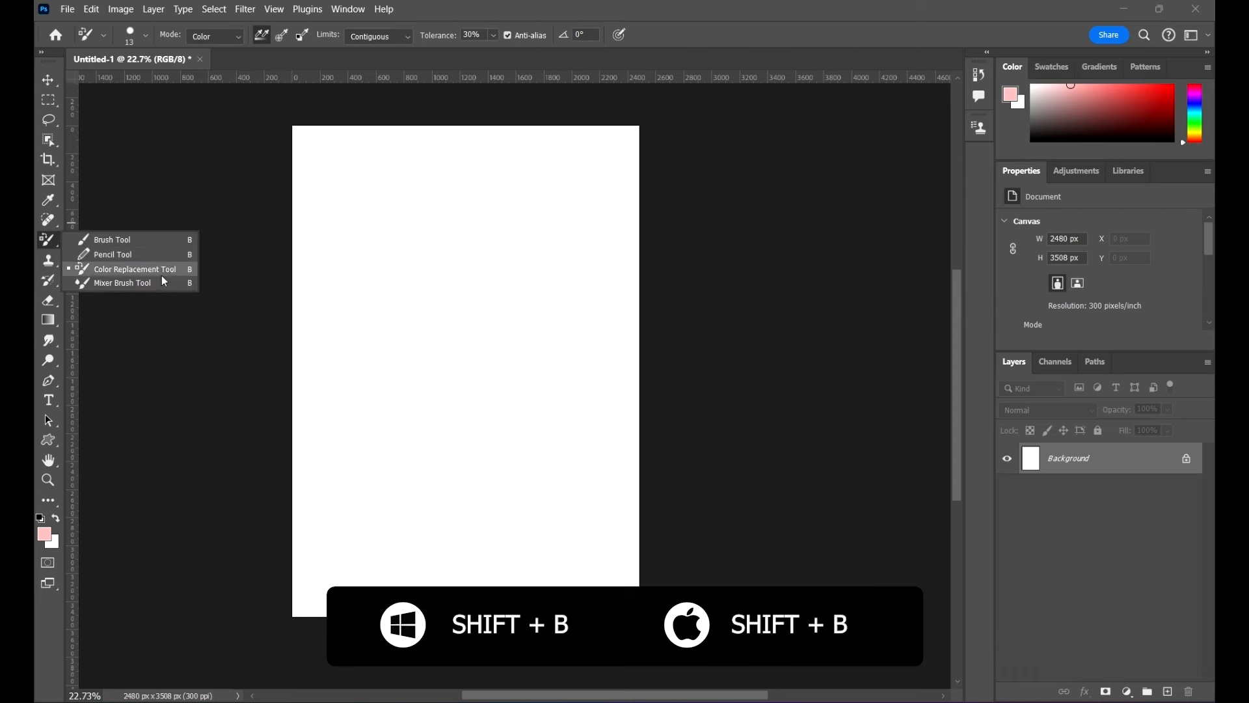
{"action": "left_click", "coordinate": [130, 283]}
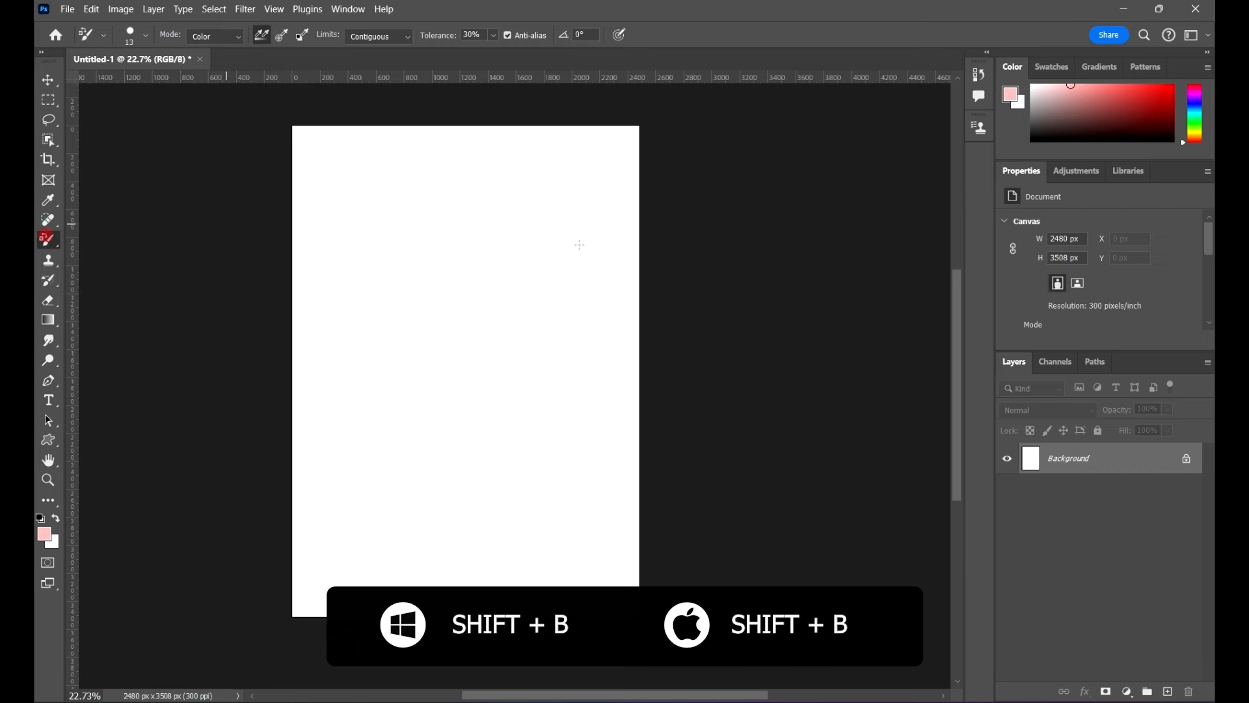
{"action": "right_click", "coordinate": [48, 239]}
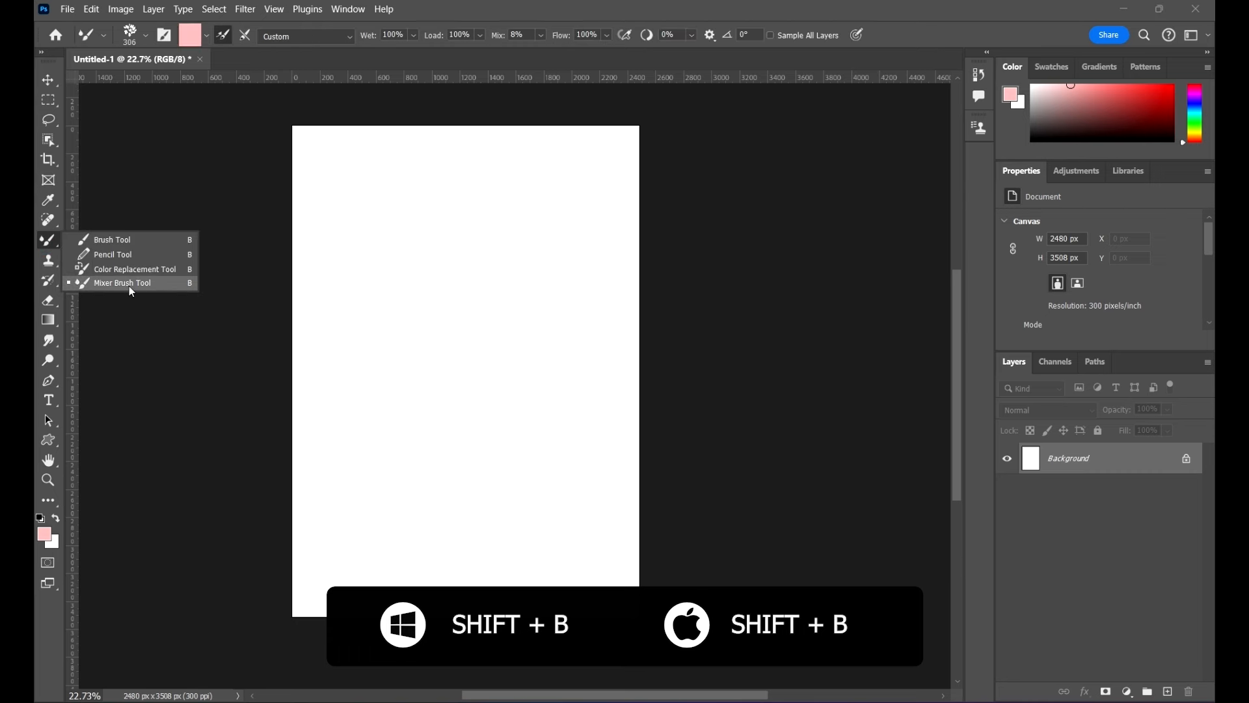
{"action": "left_click", "coordinate": [129, 286]}
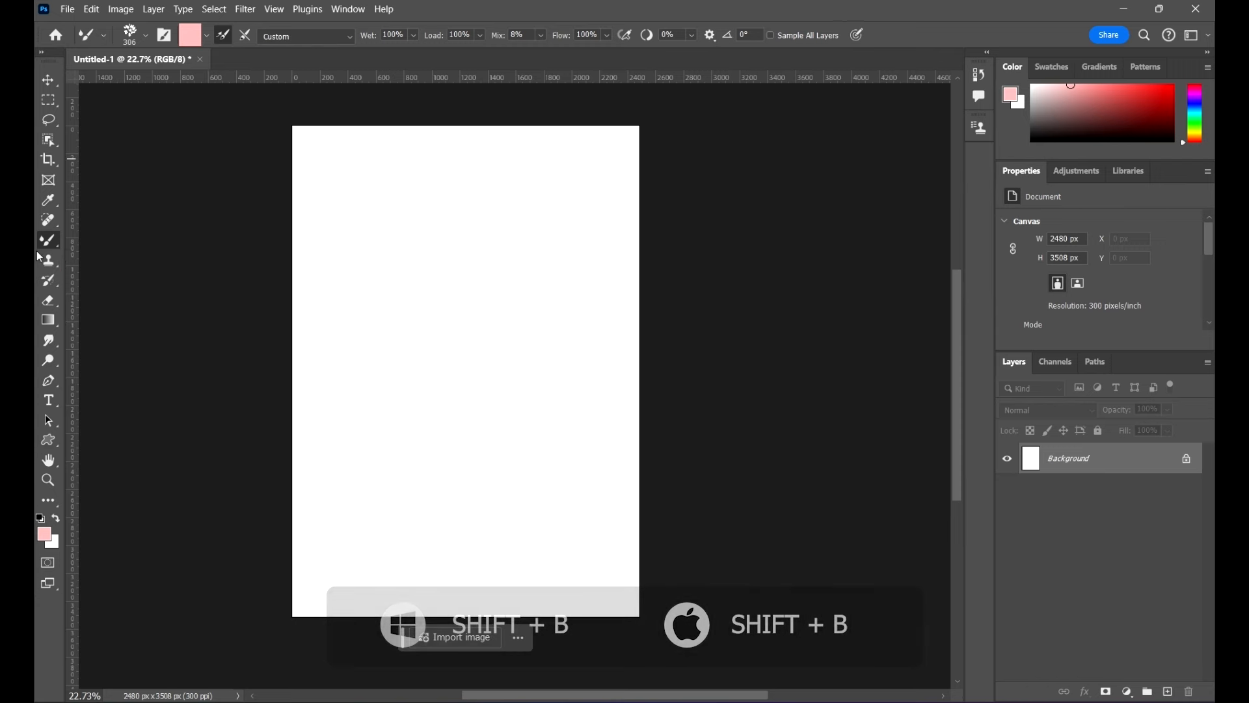
Step: Switch from the Mixer Brush tool back to the Brush tool
{"action": "key", "text": "shift+b"}
{"action": "right_click", "coordinate": [54, 246]}
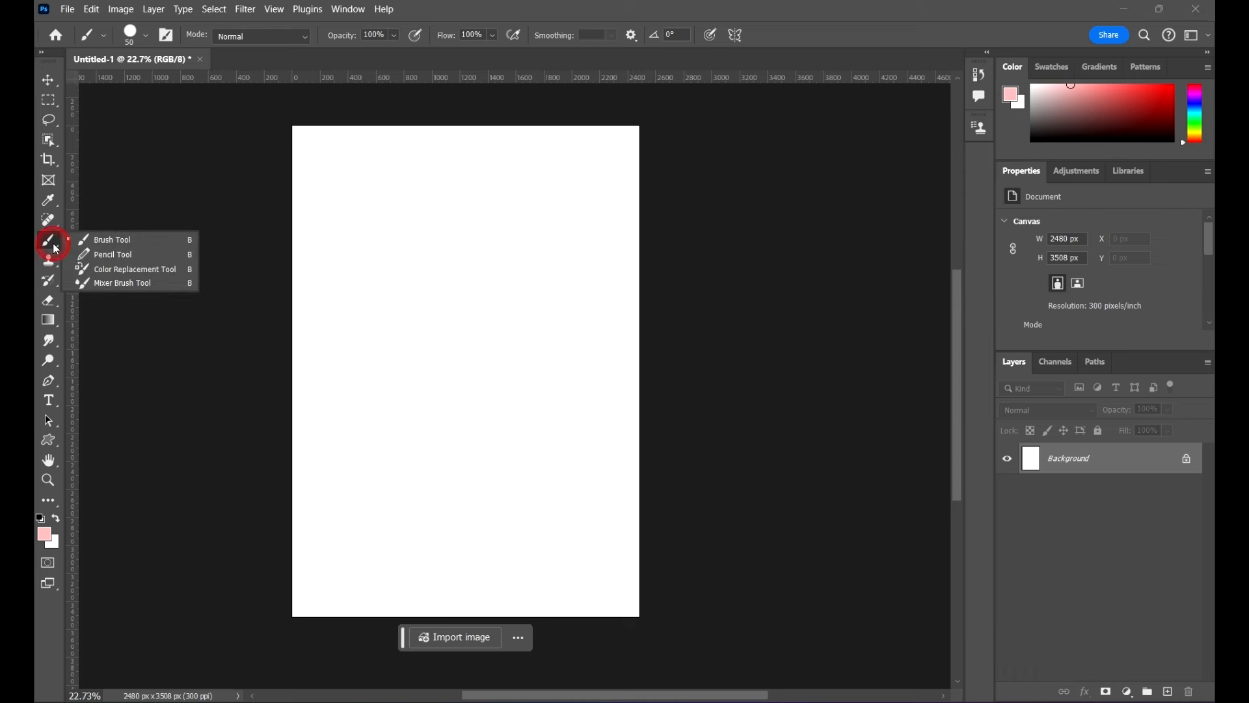
{"action": "left_click", "coordinate": [132, 239]}
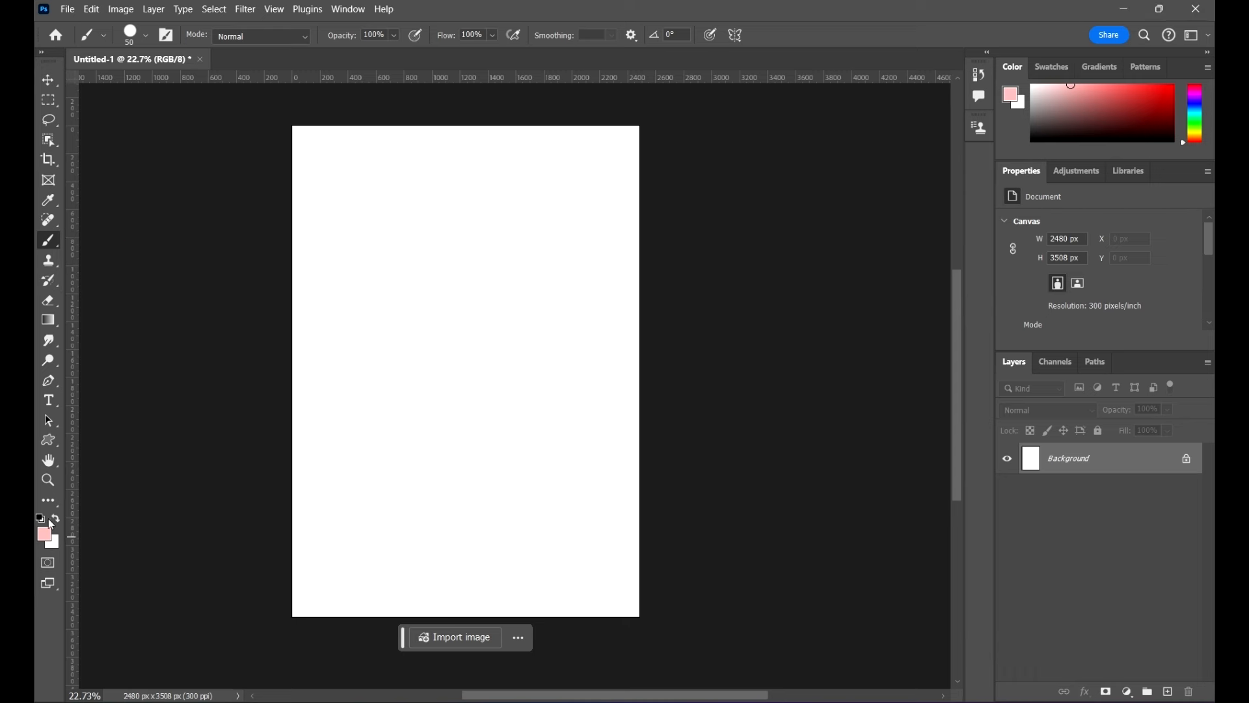
Step: Activate the Rectangle tool and cycle through the Ellipse and Triangle tools to the Polygon tool
{"action": "left_click", "coordinate": [48, 440]}
{"action": "right_click", "coordinate": [48, 440]}
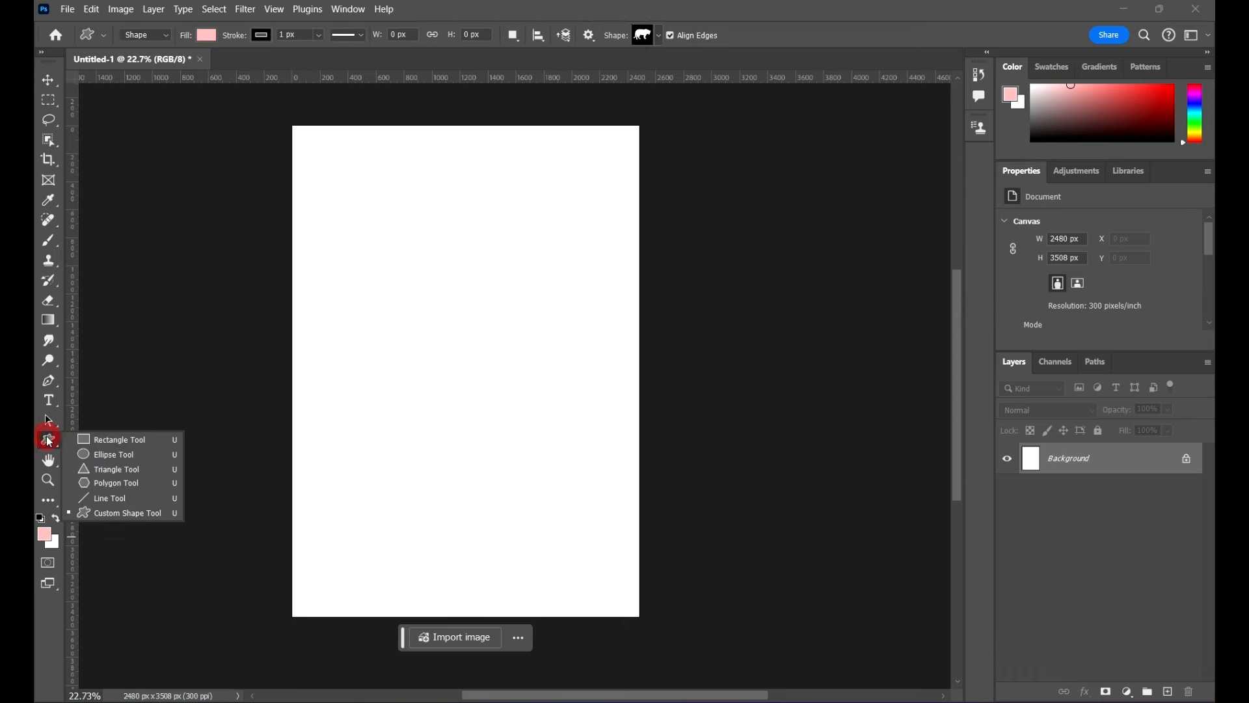
{"action": "left_click", "coordinate": [129, 442]}
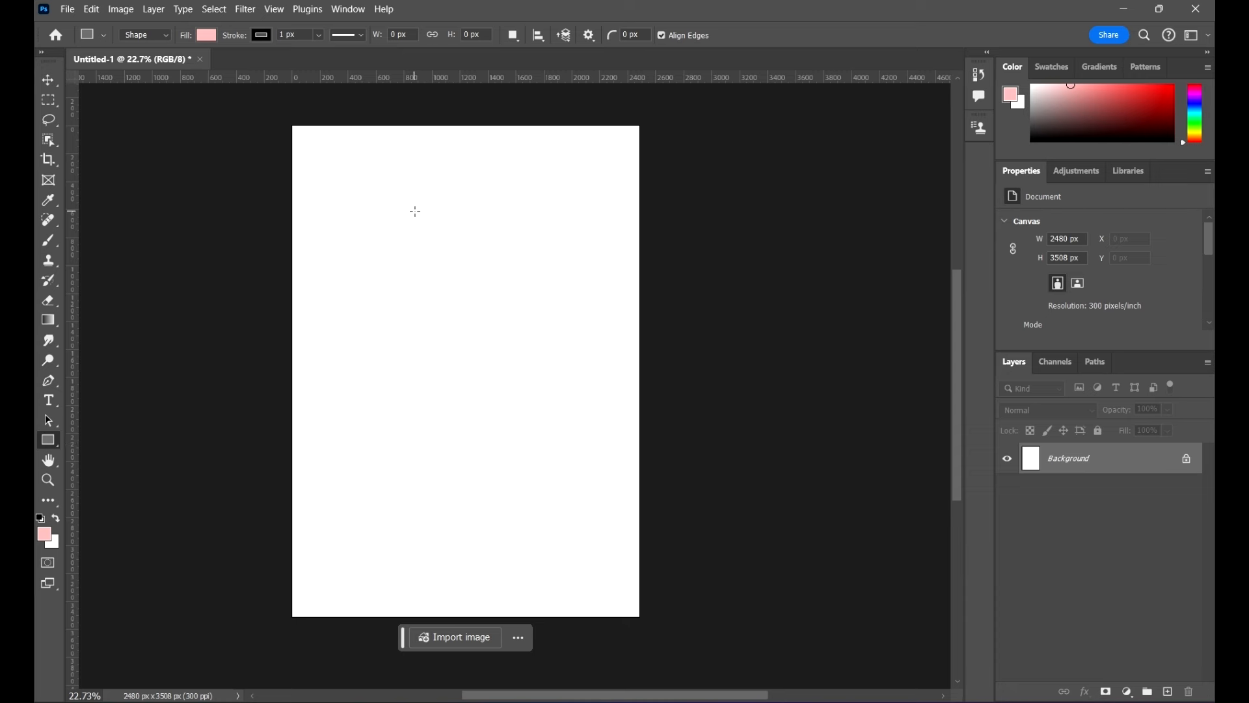
{"action": "key", "text": "shift+u"}
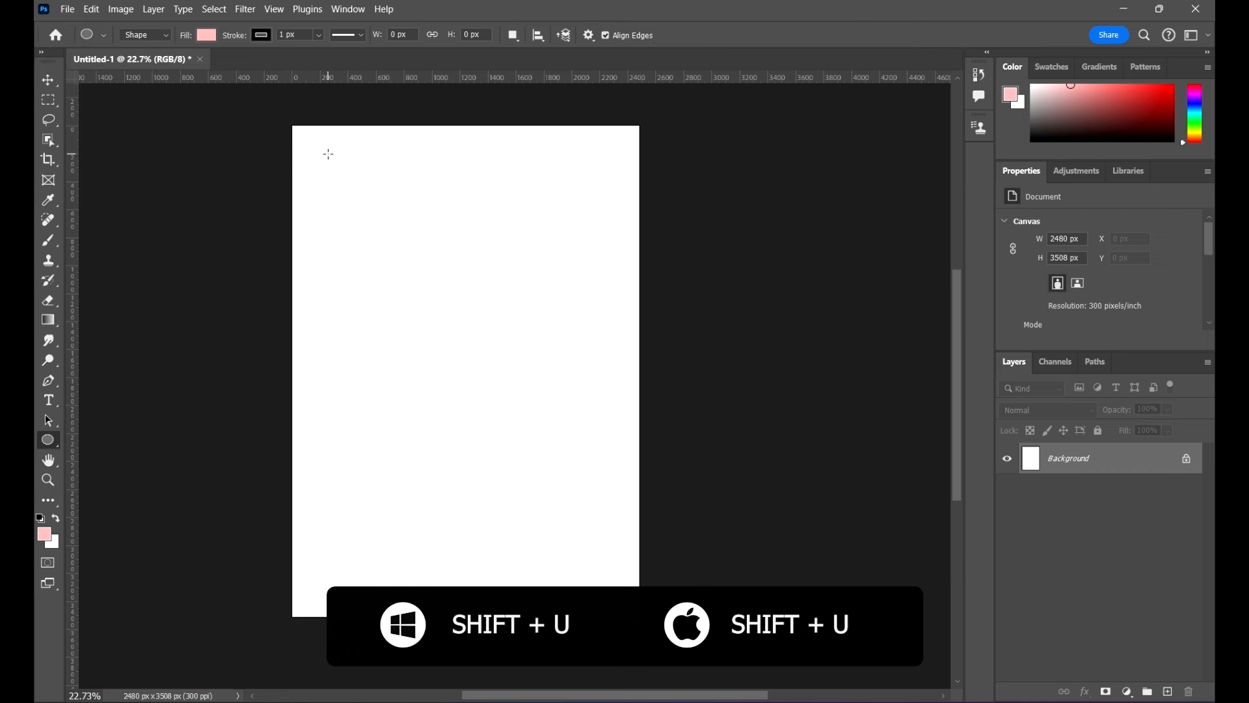
{"action": "key", "text": "shift+u"}
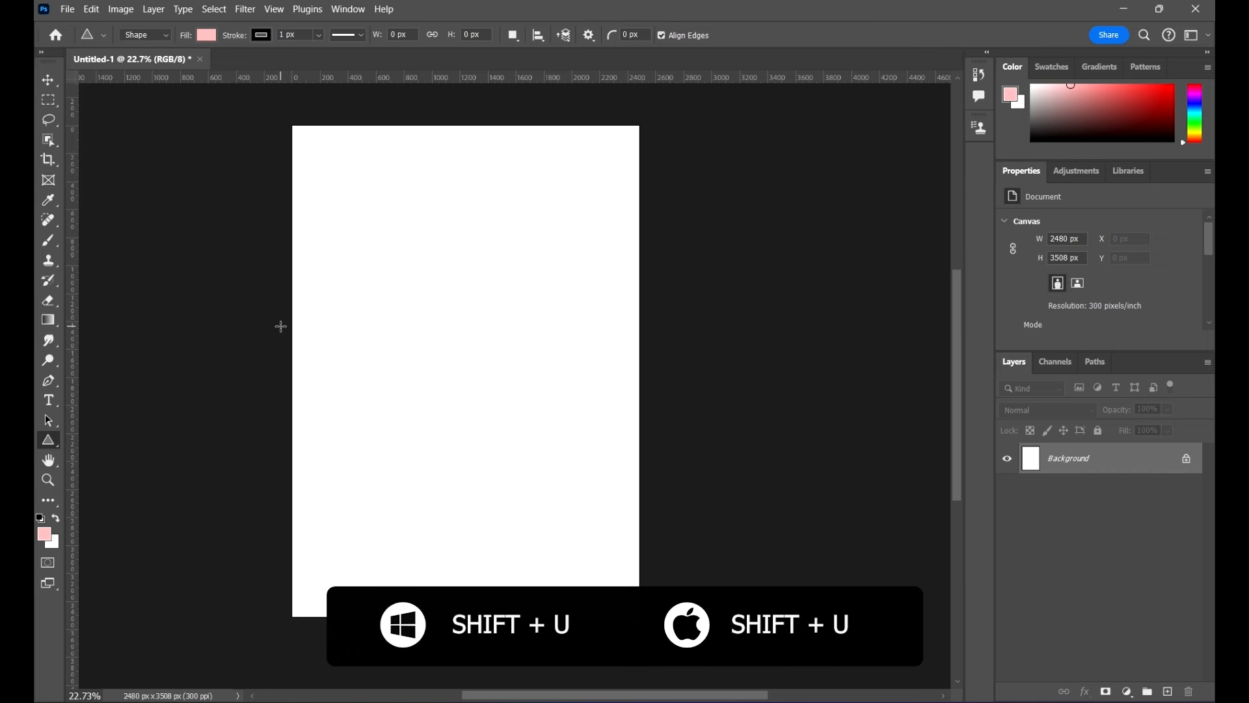
{"action": "key", "text": "shift+u"}
{"action": "right_click", "coordinate": [49, 445]}
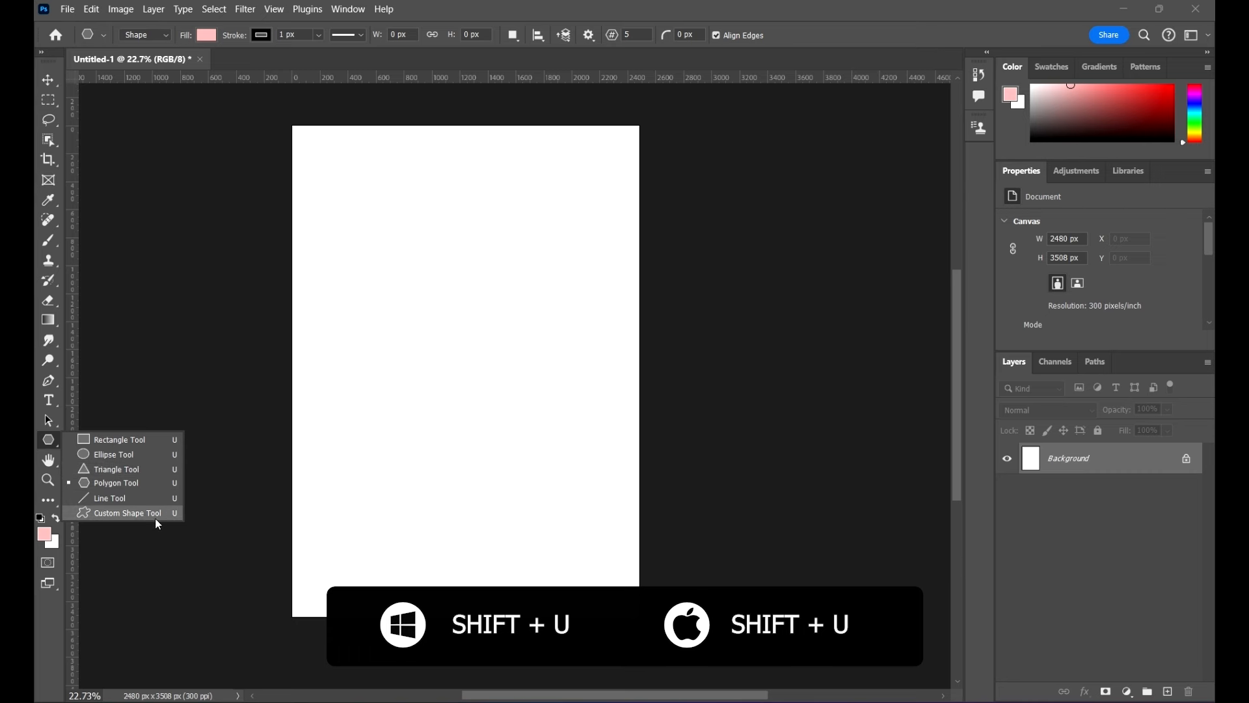
{"action": "left_click", "coordinate": [846, 25]}
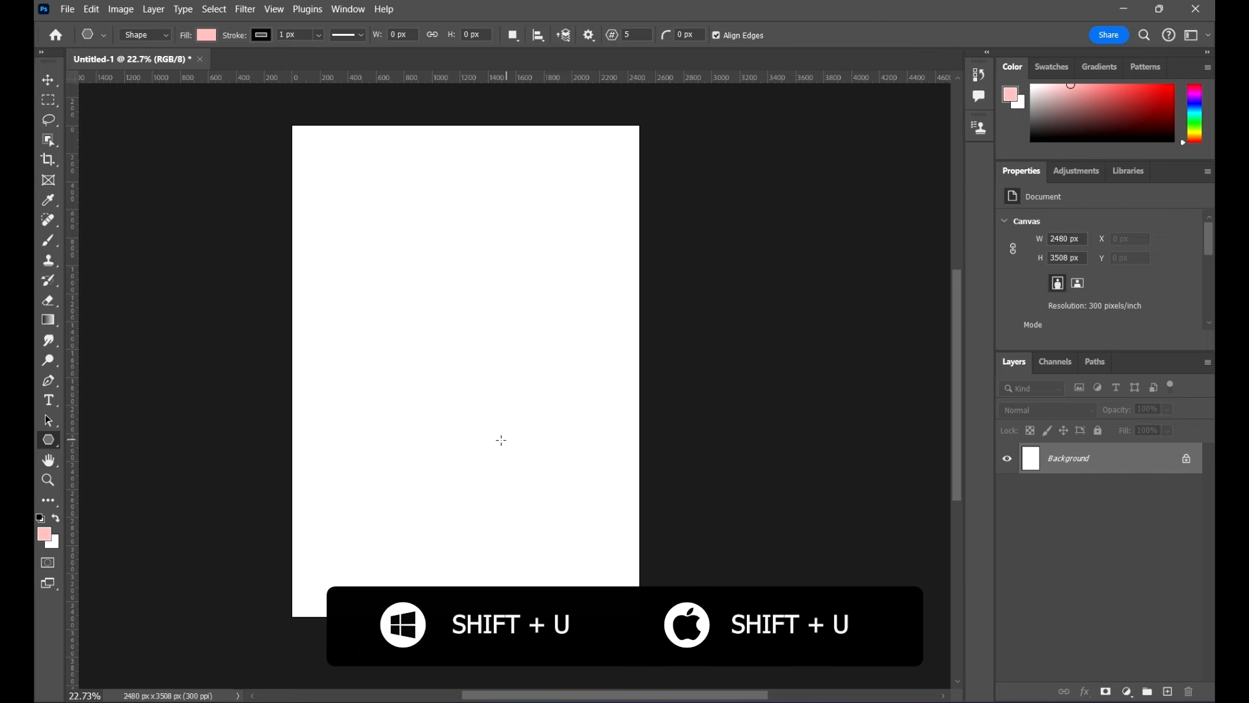
Step: Draw a diagonal line about 1069 px long on the upper canvas and a tiger custom shape about 688 by 478 px over its lower end
{"action": "key", "text": "shift+u"}
{"action": "left_click_drag", "start_coordinate": [360, 177], "coordinate": [478, 268]}
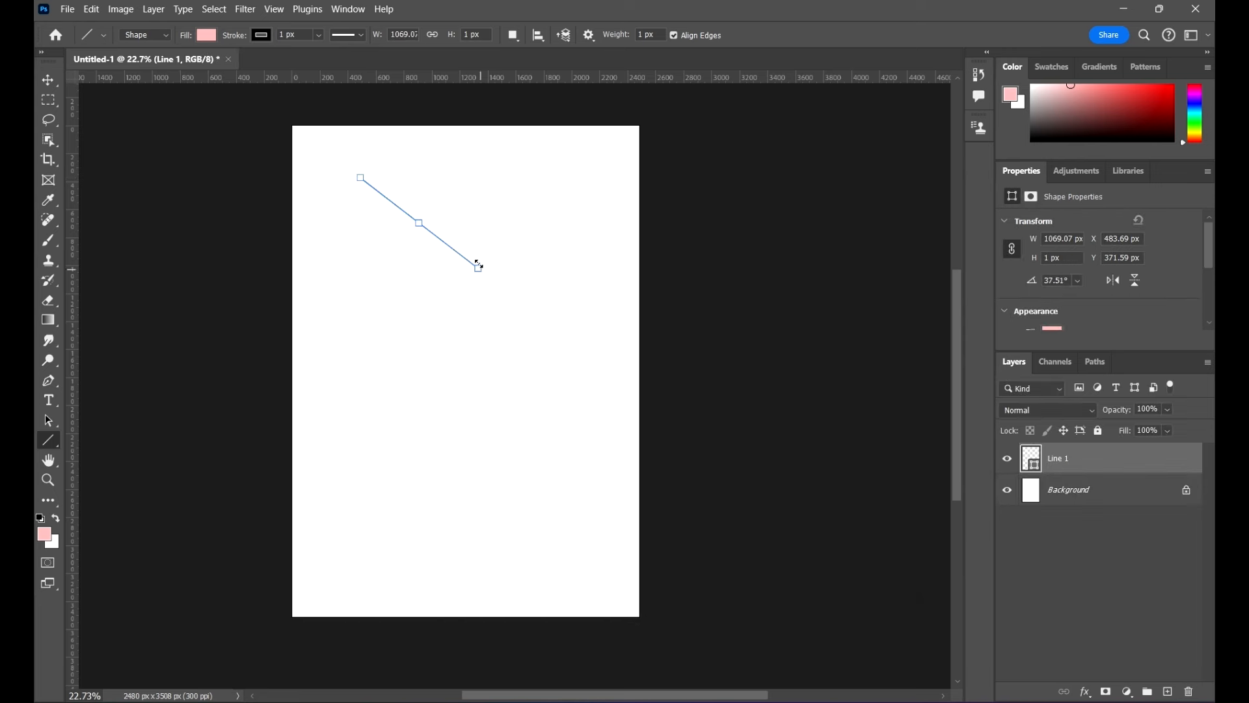
{"action": "key", "text": "shift+u"}
{"action": "left_click_drag", "start_coordinate": [452, 195], "coordinate": [548, 261]}
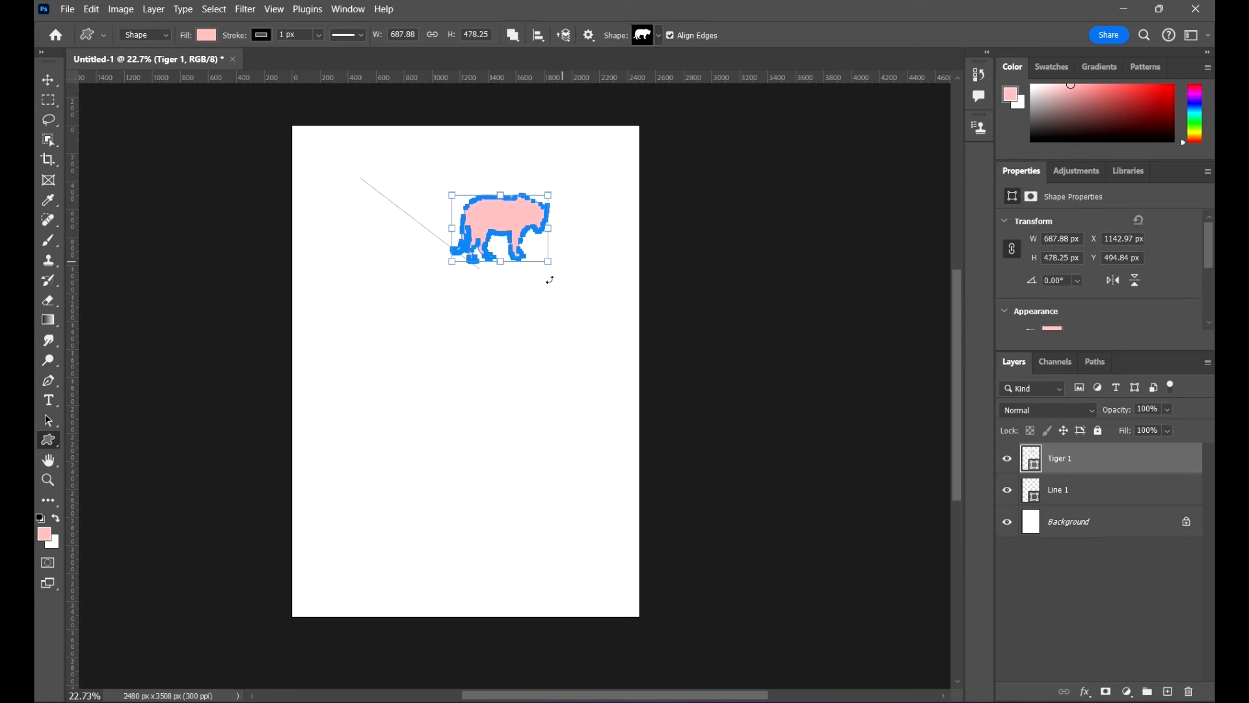
Step: Draw a rectangle about 787 by 442 px below the line, and switch to the Ellipse tool
{"action": "key", "text": "shift+u"}
{"action": "left_click_drag", "start_coordinate": [360, 304], "coordinate": [470, 366]}
{"action": "key", "text": "shift+u"}
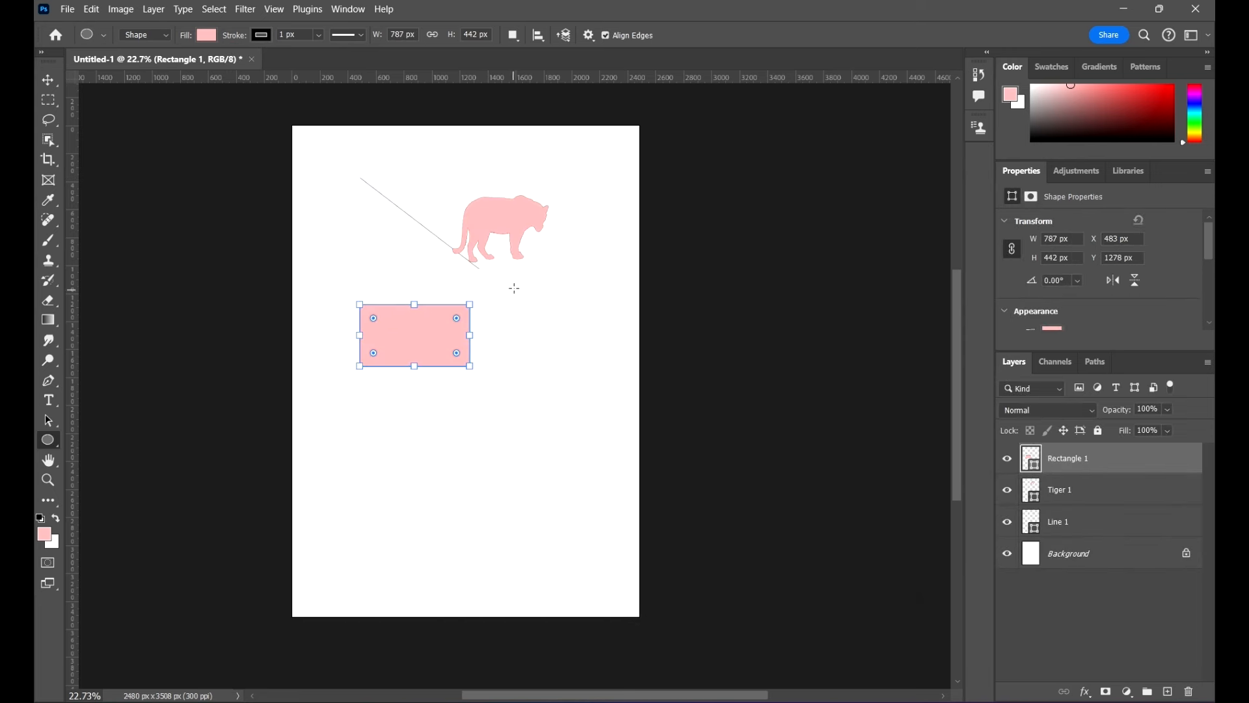
Step: Draw an ellipse right of the rectangle, a triangle below them, and a five-sided polygon about 674 by 654 px beside the triangle
{"action": "left_click_drag", "start_coordinate": [514, 289], "coordinate": [615, 350]}
{"action": "key", "text": "shift+u"}
{"action": "left_click_drag", "start_coordinate": [426, 416], "coordinate": [493, 475]}
{"action": "key", "text": "shift+u"}
{"action": "left_click_drag", "start_coordinate": [534, 416], "coordinate": [628, 508]}
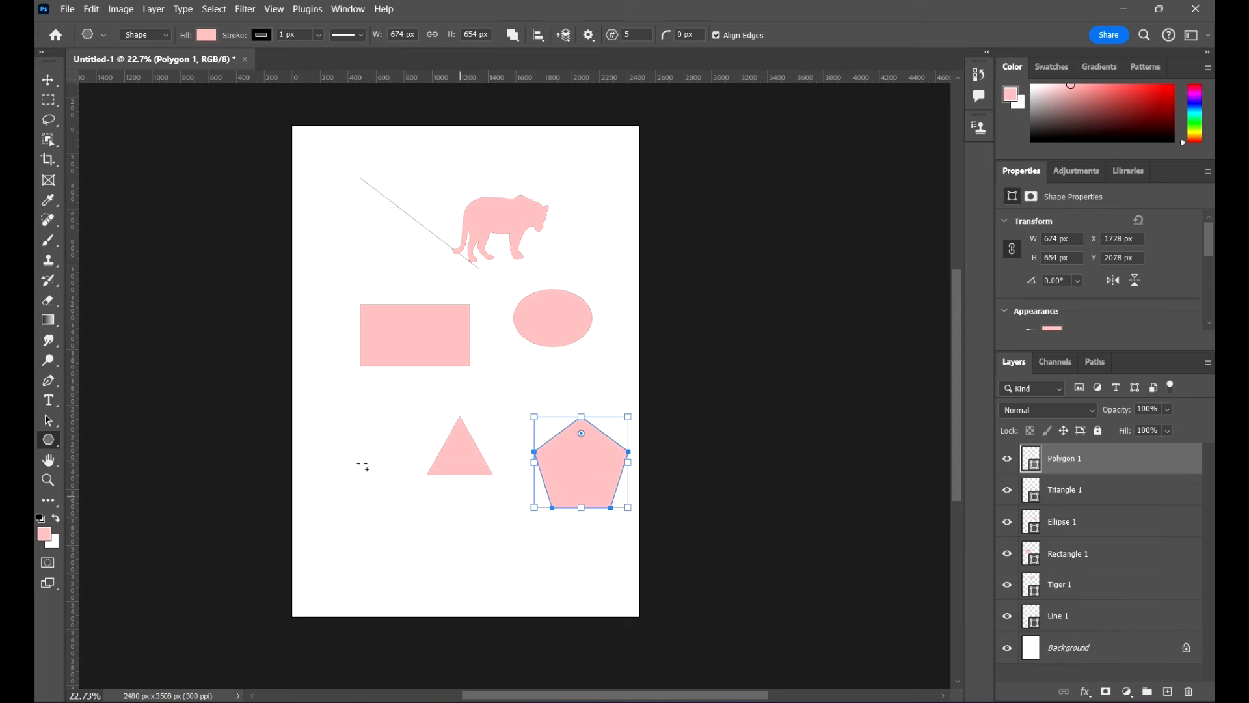
Step: Draw a diagonal line left of the triangle and a tiger custom shape about 498 by 406 px below it
{"action": "key", "text": "shift+u"}
{"action": "left_click_drag", "start_coordinate": [329, 423], "coordinate": [473, 583]}
{"action": "key", "text": "shift+u"}
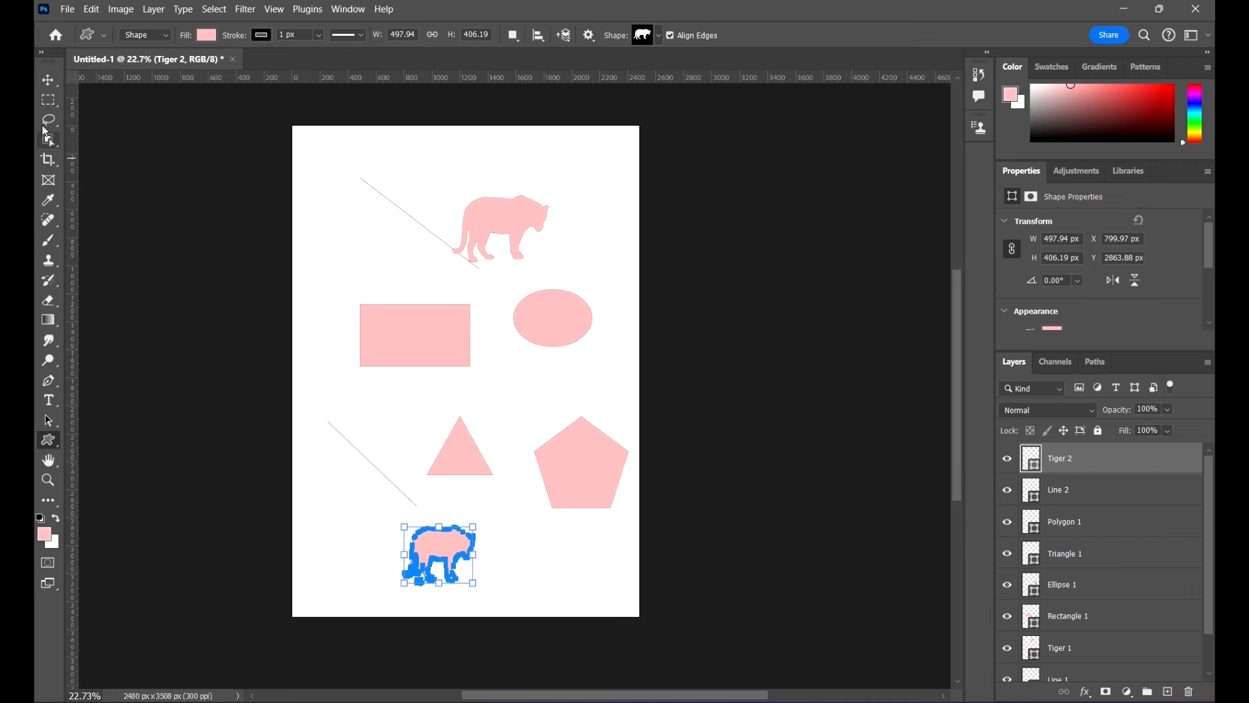
Step: Activate the Move tool, select all the drawn shapes on the canvas and delete them
{"action": "left_click", "coordinate": [47, 79]}
{"action": "left_click", "coordinate": [217, 229]}
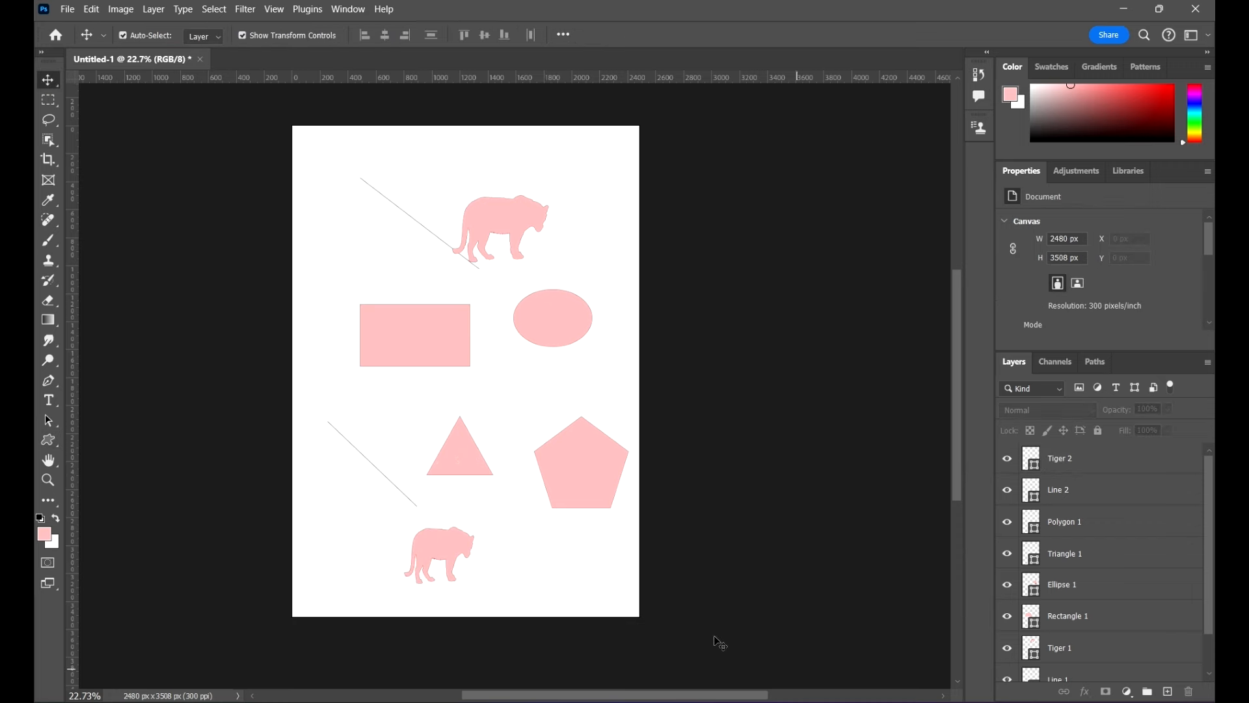
{"action": "left_click_drag", "start_coordinate": [726, 638], "coordinate": [273, 184]}
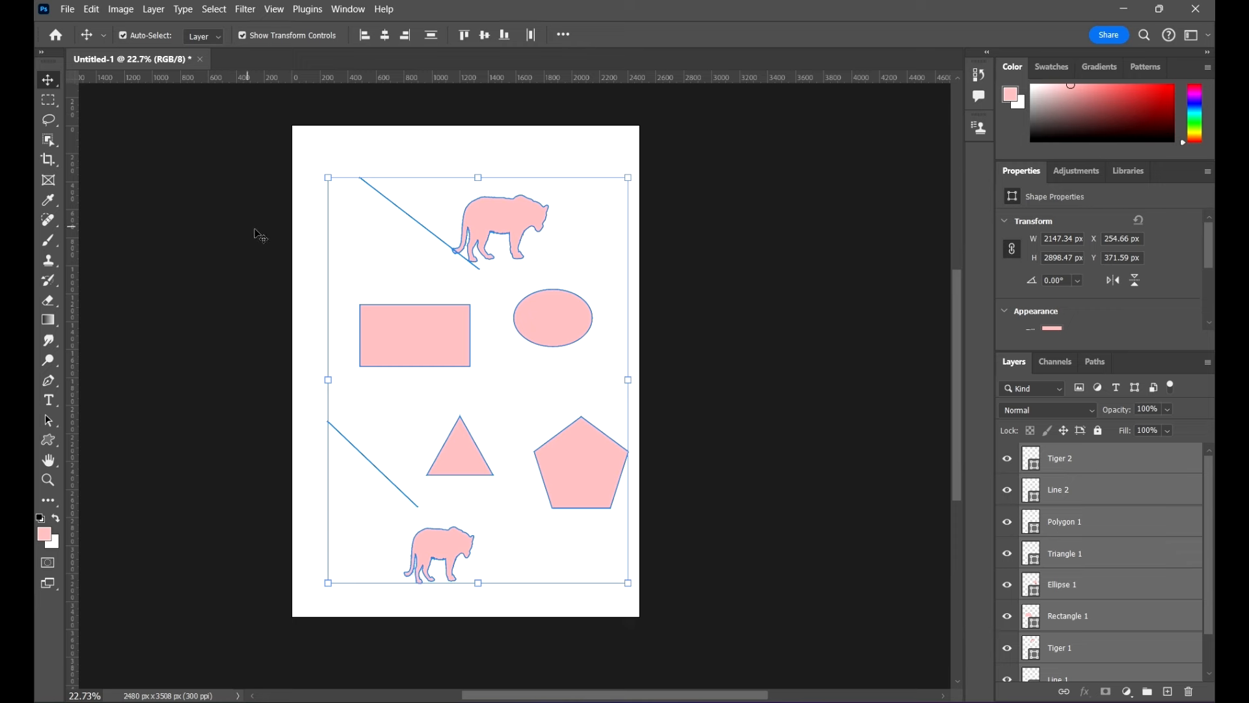
{"action": "key", "text": "Delete"}
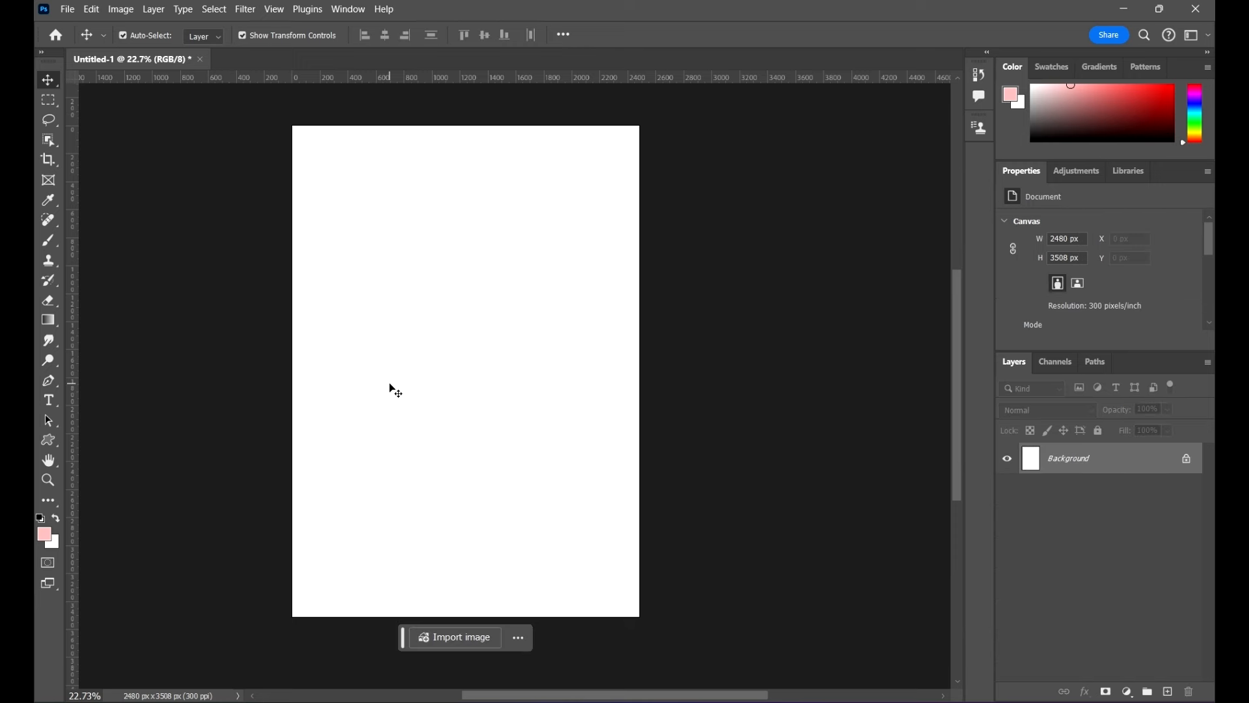
Step: Open all four files from the 03 Workflow and Shortcuts folder together, and switch to the sunflower field photo
{"action": "scroll", "coordinate": [616, 198], "scroll_direction": "down", "scroll_amount": 1}
{"action": "scroll", "coordinate": [580, 212], "scroll_direction": "up", "scroll_amount": 2}
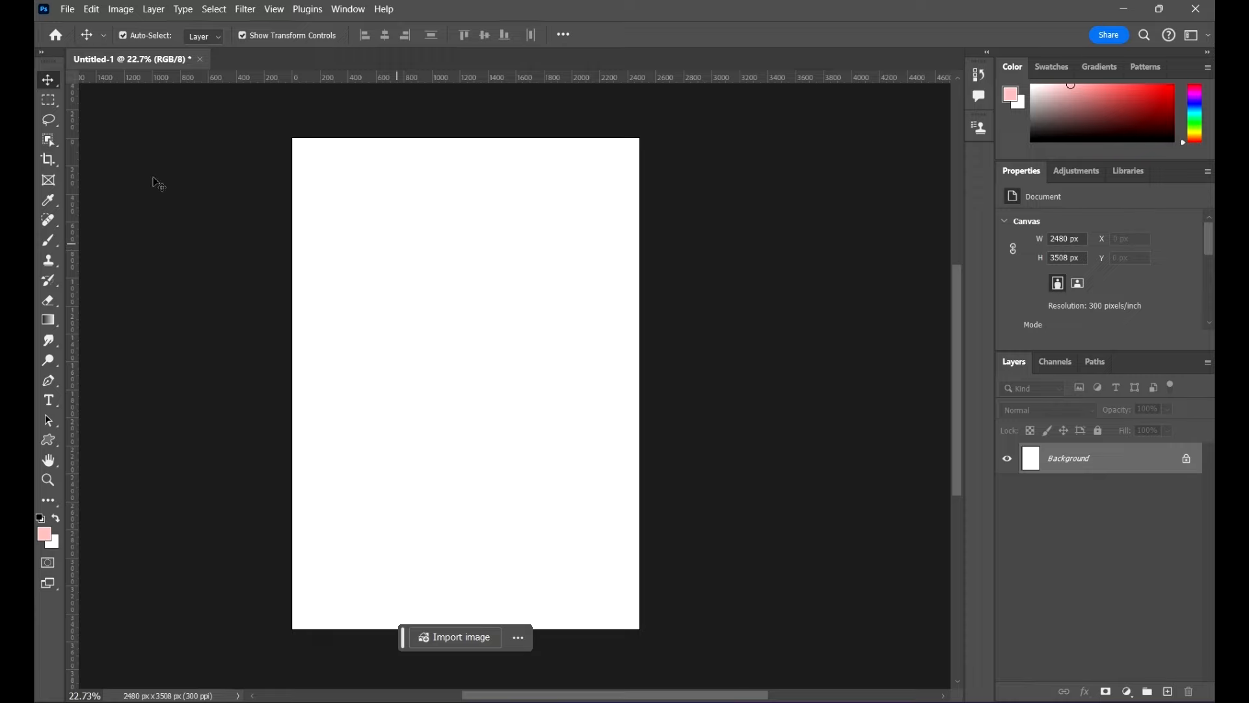
{"action": "left_click", "coordinate": [69, 12]}
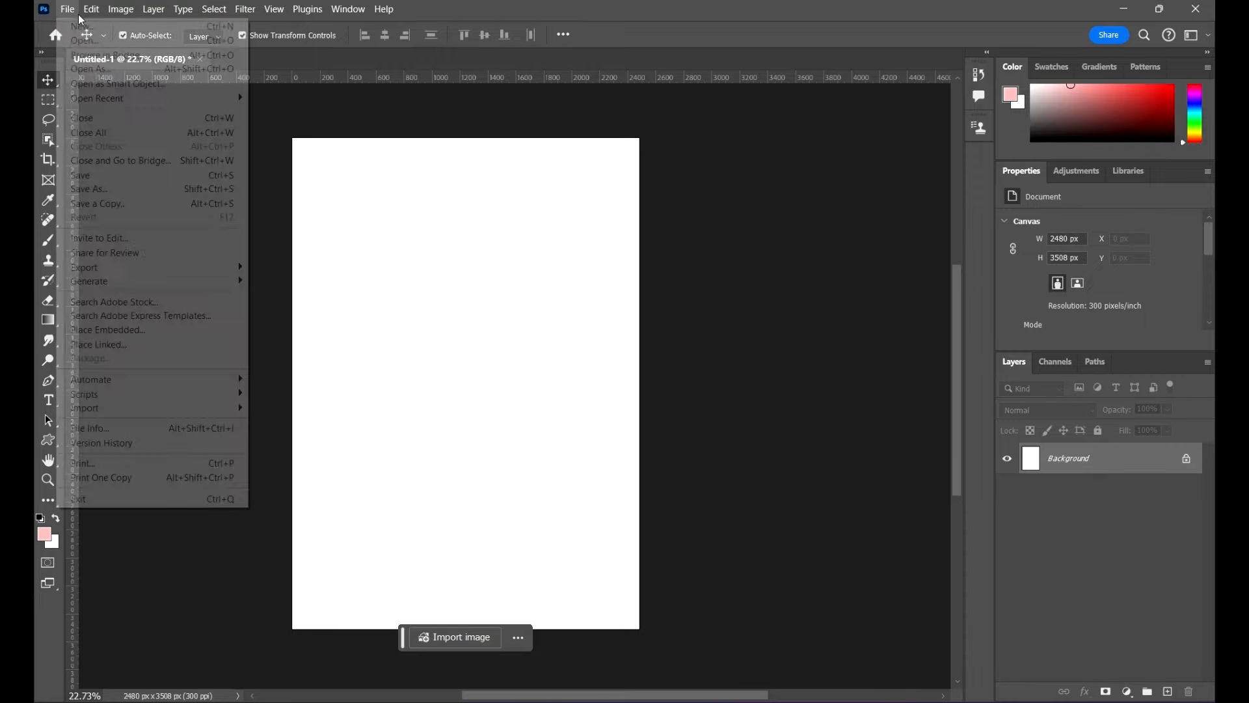
{"action": "left_click", "coordinate": [75, 43]}
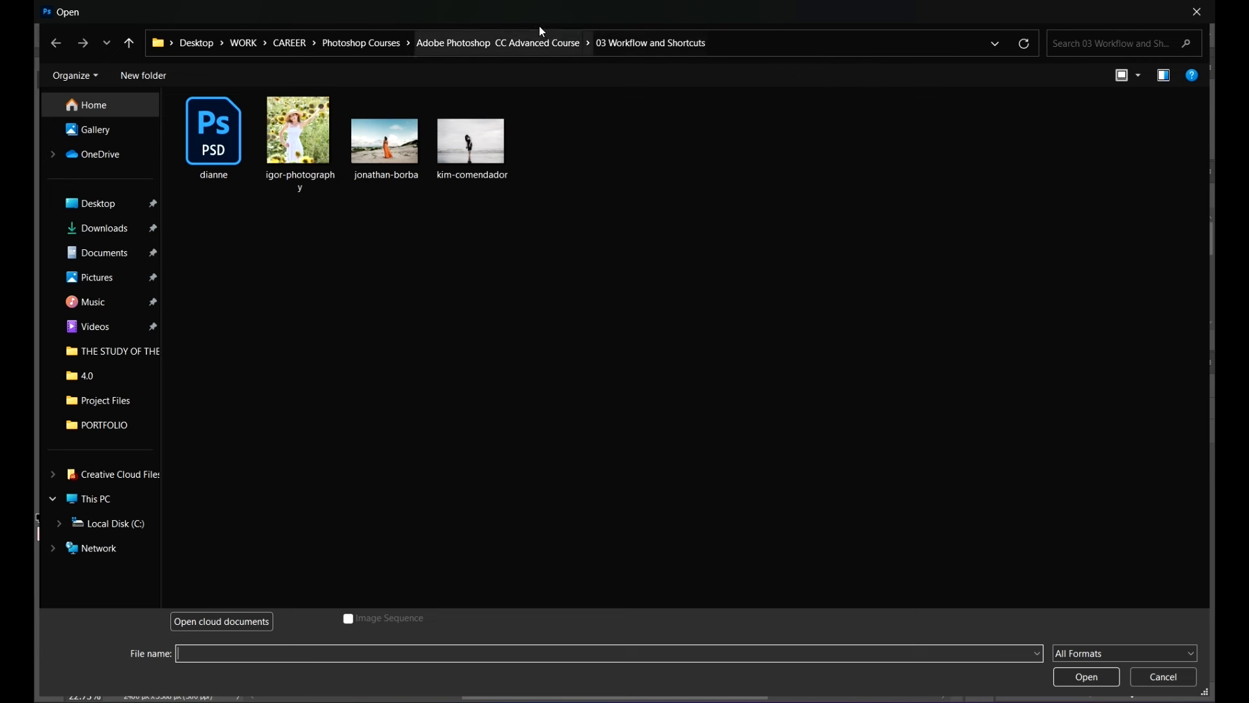
{"action": "left_click", "coordinate": [549, 42]}
{"action": "double_click", "coordinate": [392, 136]}
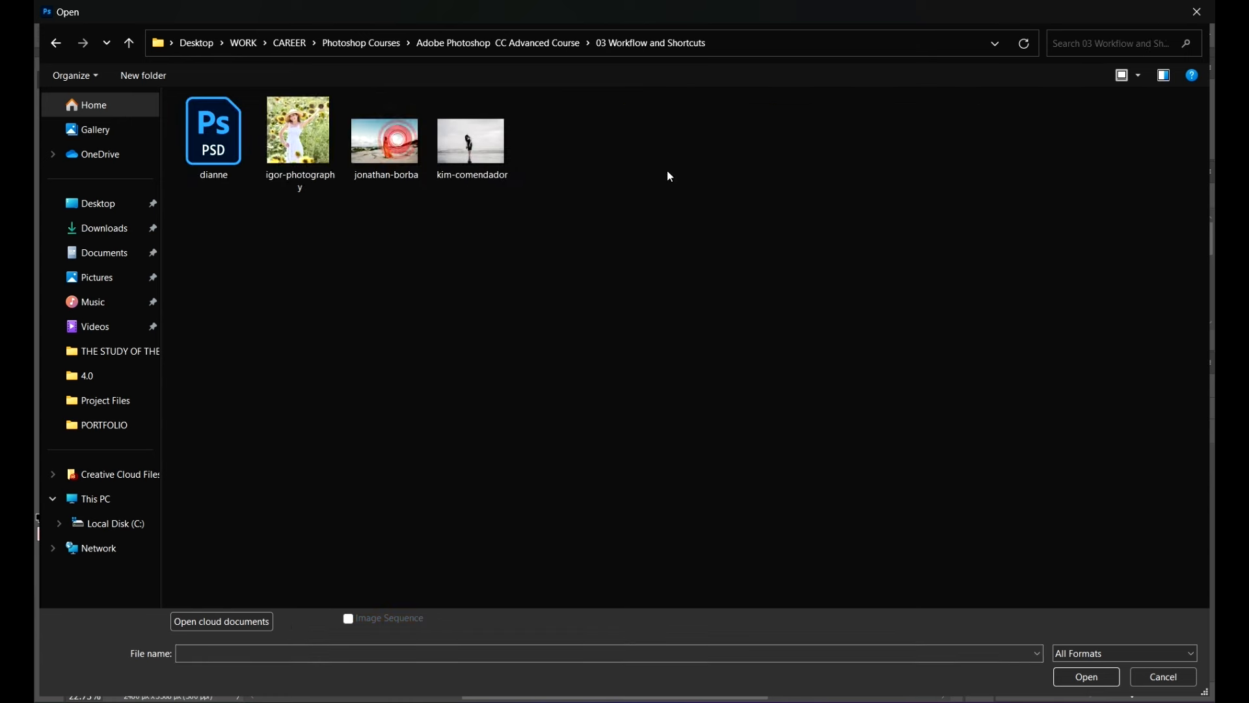
{"action": "left_click_drag", "start_coordinate": [775, 301], "coordinate": [164, 97]}
{"action": "left_click_drag", "start_coordinate": [881, 490], "coordinate": [179, 108]}
{"action": "left_click_drag", "start_coordinate": [566, 215], "coordinate": [313, 131]}
{"action": "left_click", "coordinate": [229, 142], "text": "ctrl"}
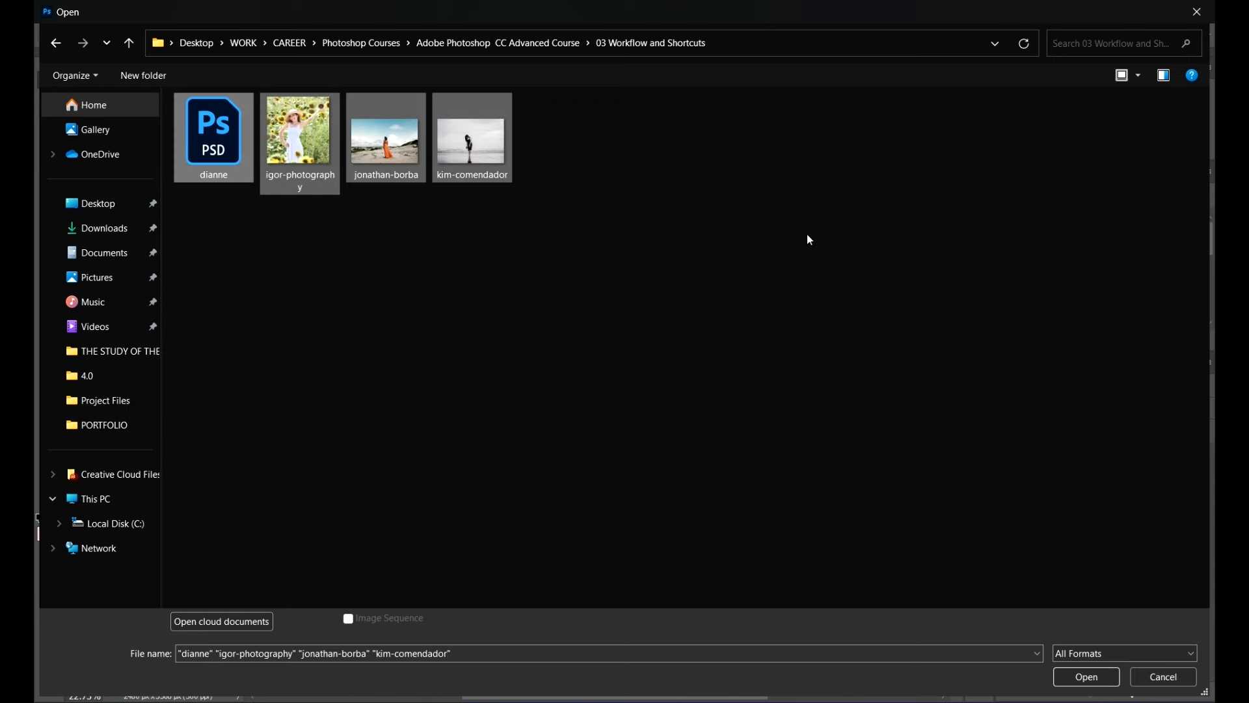
{"action": "left_click", "coordinate": [1085, 677]}
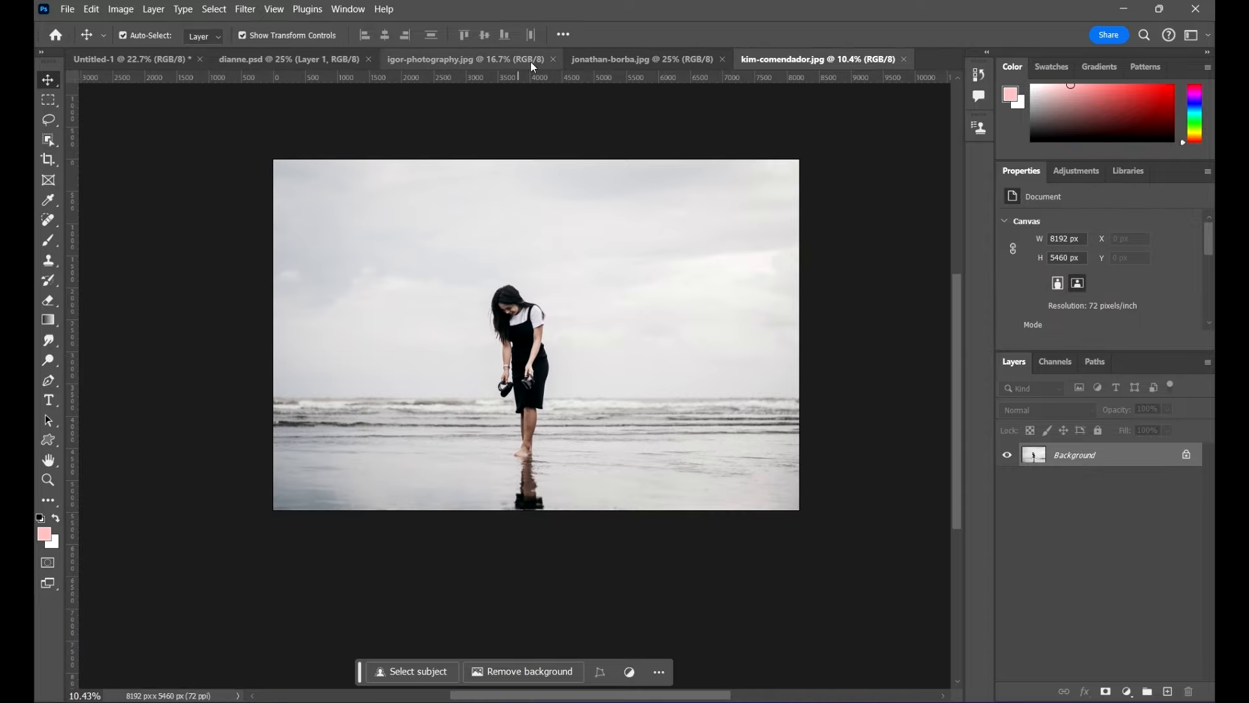
{"action": "left_click", "coordinate": [614, 61]}
{"action": "left_click", "coordinate": [481, 62]}
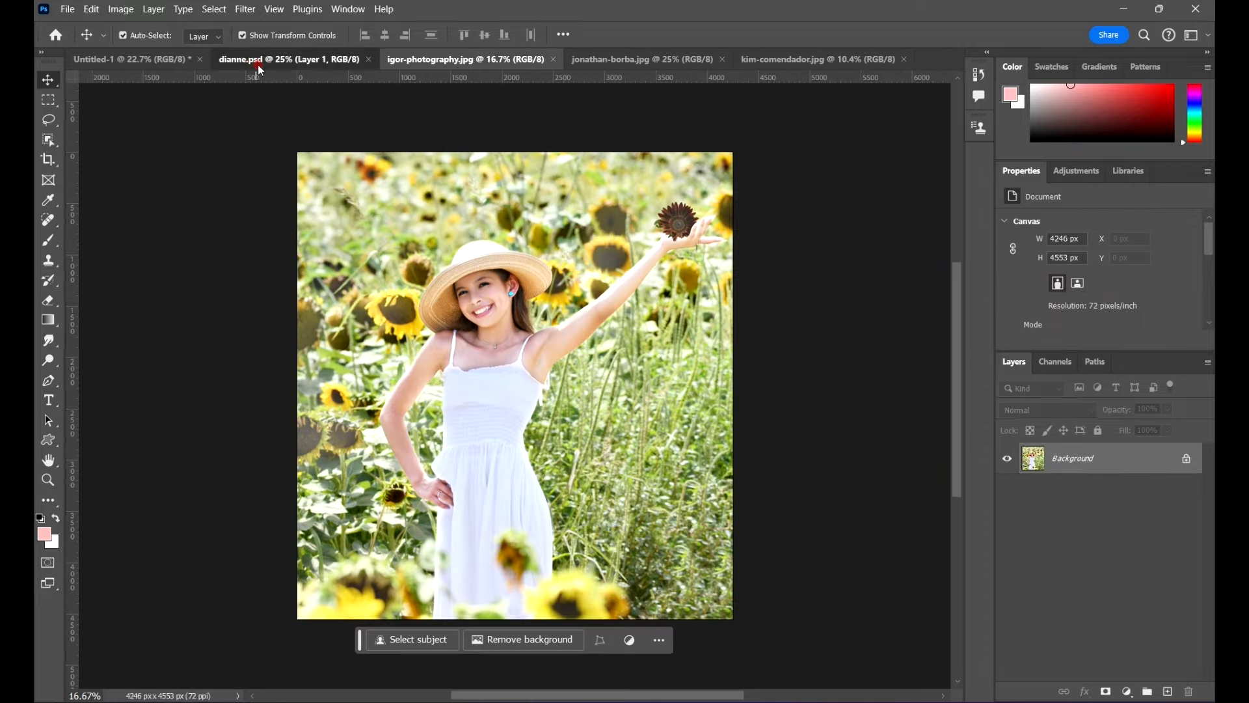
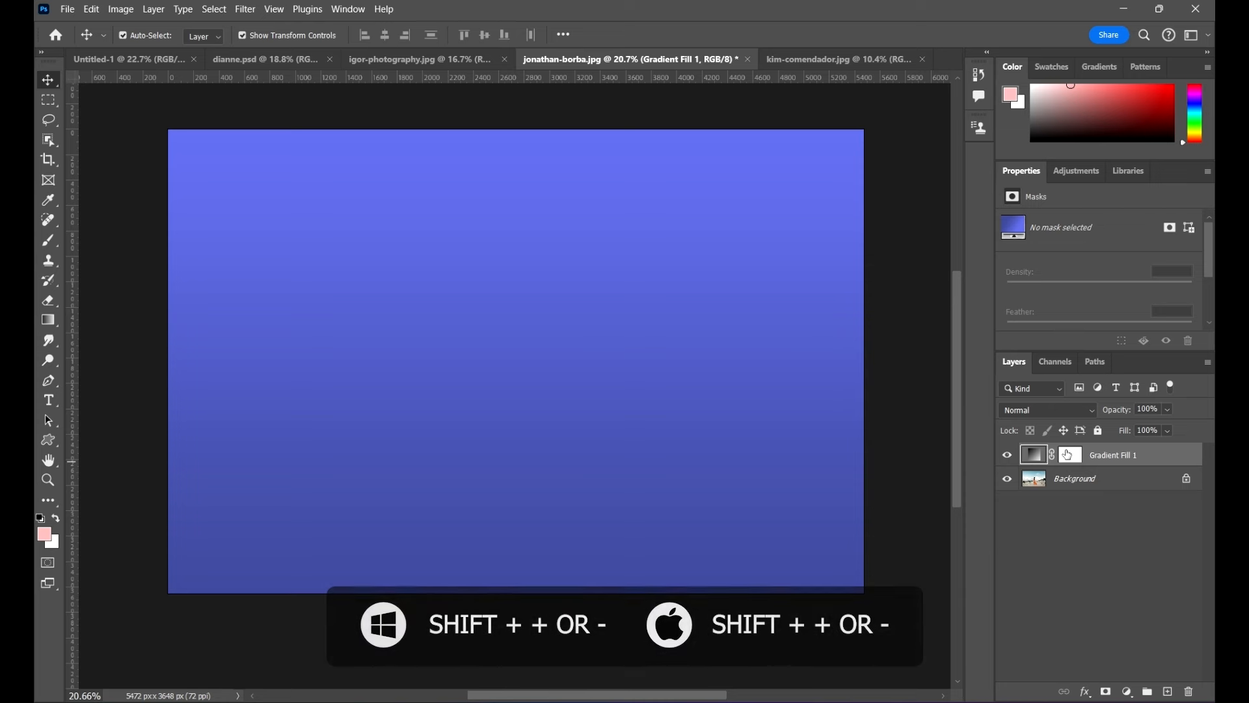
Step: Cycle the gradient fill layer's blend mode backward from Normal through Color, Hue, Exclusion and Hard Mix to Vivid Light
{"action": "key", "text": "shift+minus"}
{"action": "key", "text": "shift+minus"}
{"action": "key", "text": "shift+minus"}
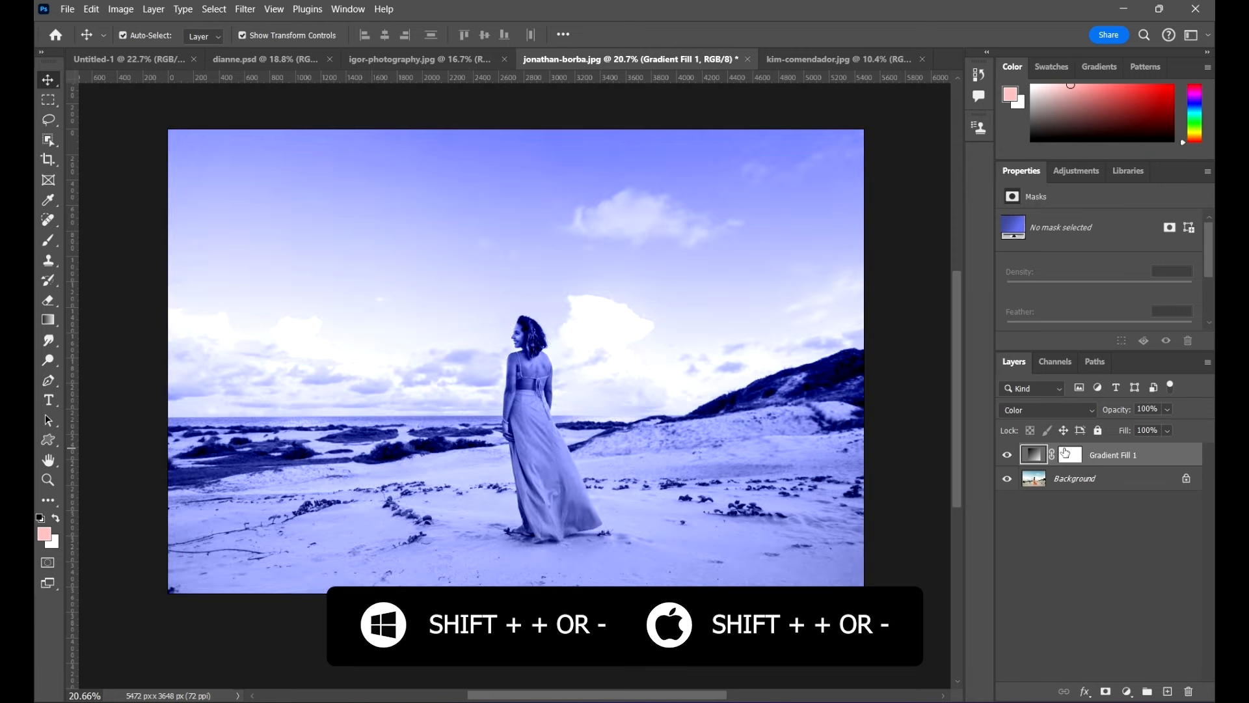
{"action": "key", "text": "shift+minus"}
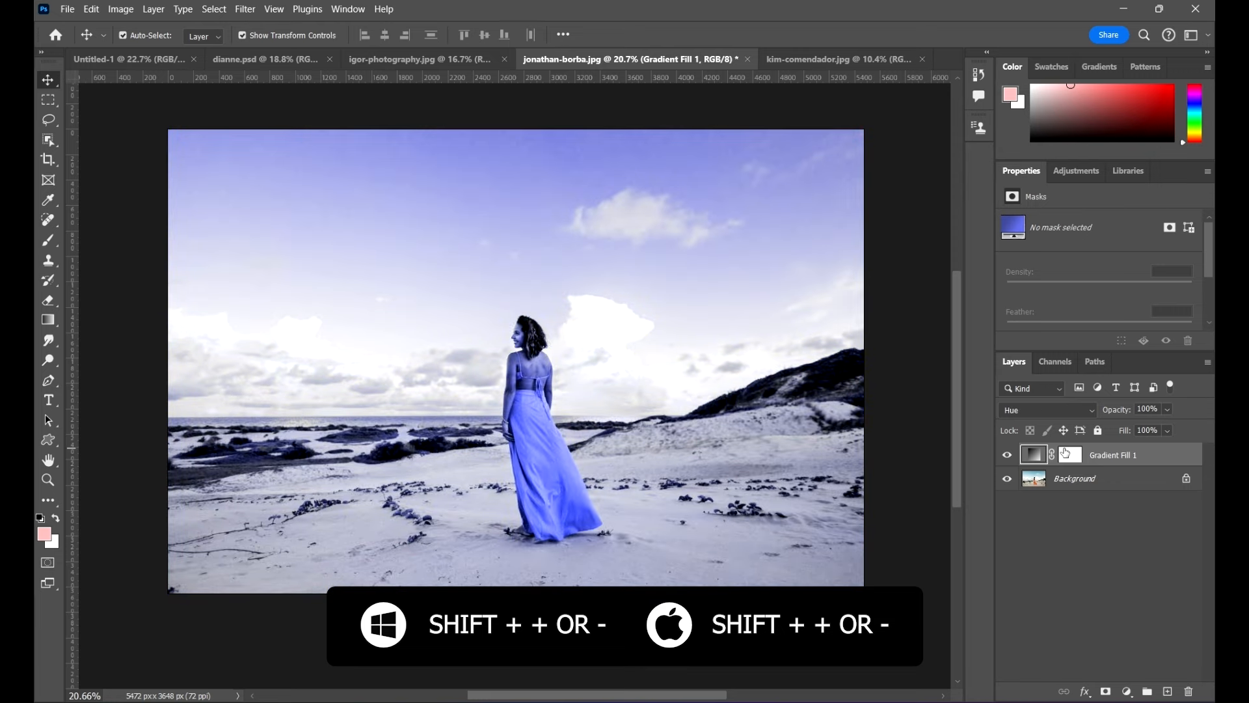
{"action": "key", "text": "shift+minus"}
{"action": "key", "text": "shift+minus"}
{"action": "key", "text": "shift+minus"}
{"action": "key", "text": "shift+minus"}
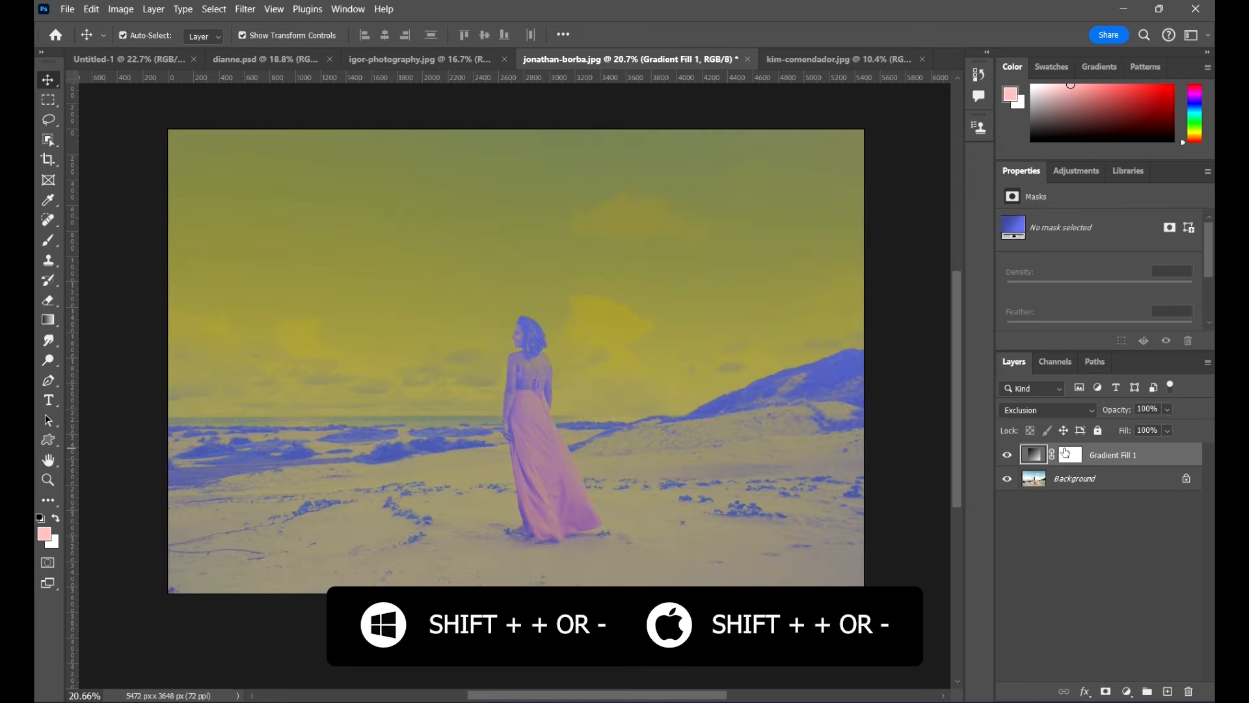
{"action": "key", "text": "shift+minus"}
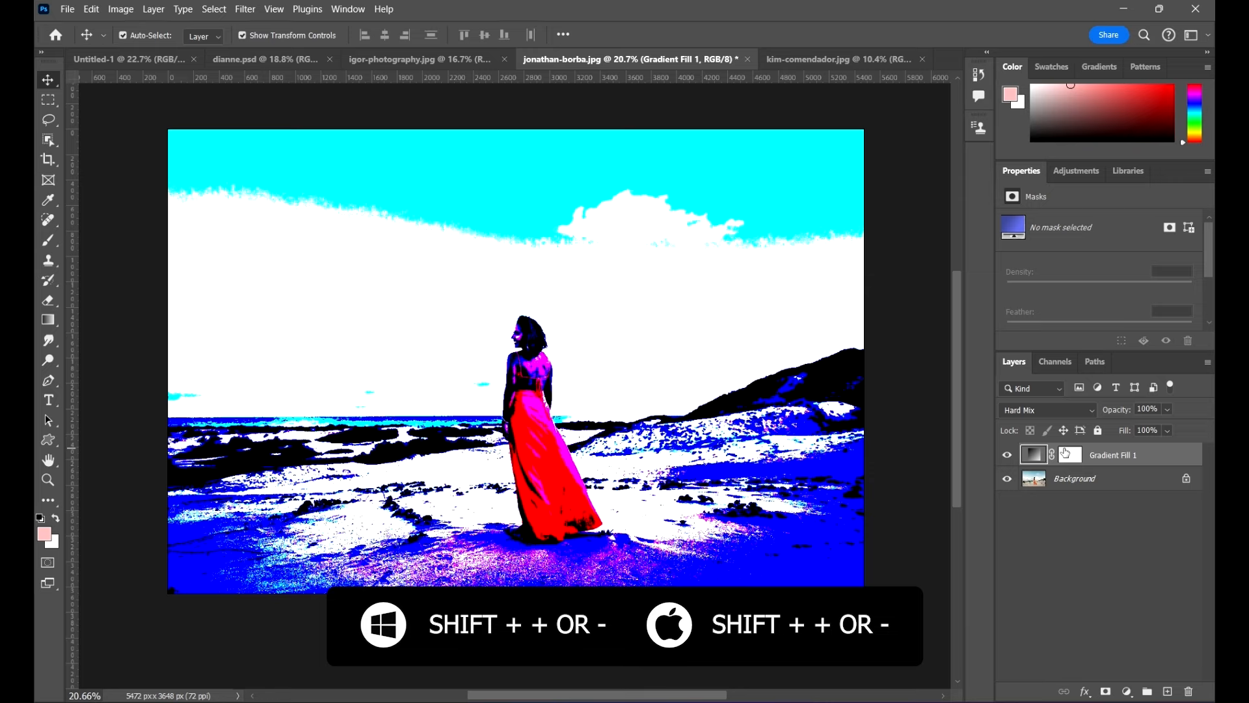
{"action": "key", "text": "shift+minus"}
{"action": "key", "text": "shift+minus"}
{"action": "key", "text": "shift+minus"}
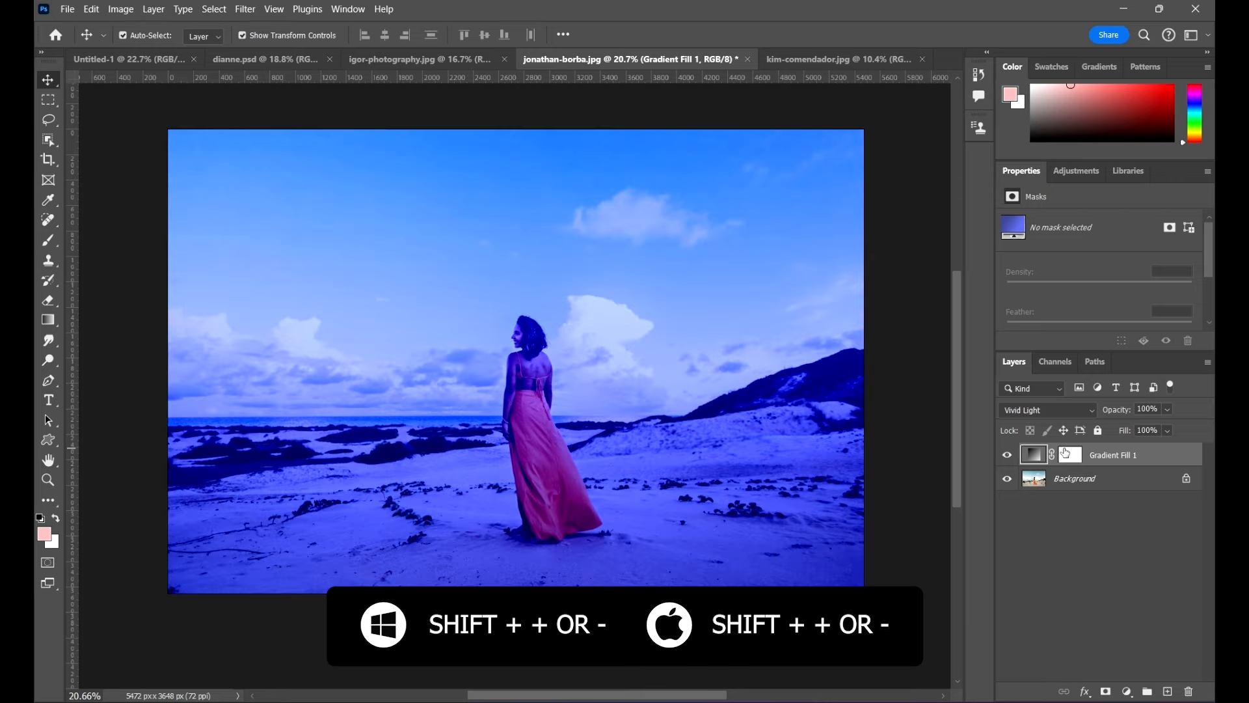
Step: Cycle the gradient fill layer's blend mode forward from Vivid Light through Saturation and past Darken
{"action": "key", "text": "shift+plus"}
{"action": "key", "text": "shift+plus"}
{"action": "key", "text": "shift+plus"}
{"action": "key", "text": "shift+plus"}
{"action": "key", "text": "shift+plus"}
{"action": "key", "text": "shift+plus"}
{"action": "key", "text": "shift+plus"}
{"action": "key", "text": "shift+plus"}
{"action": "key", "text": "shift+plus"}
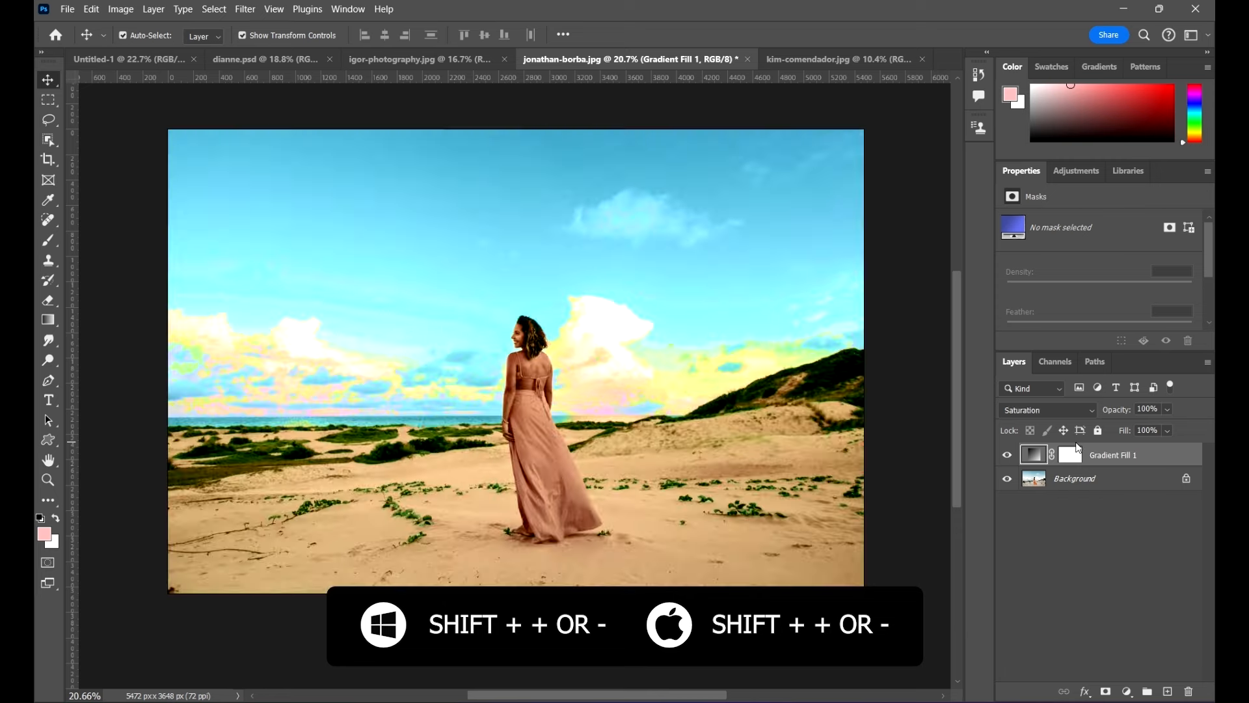
{"action": "key", "text": "shift+plus"}
{"action": "key", "text": "shift+plus"}
{"action": "key", "text": "shift+plus"}
{"action": "key", "text": "shift+plus"}
{"action": "key", "text": "shift+plus"}
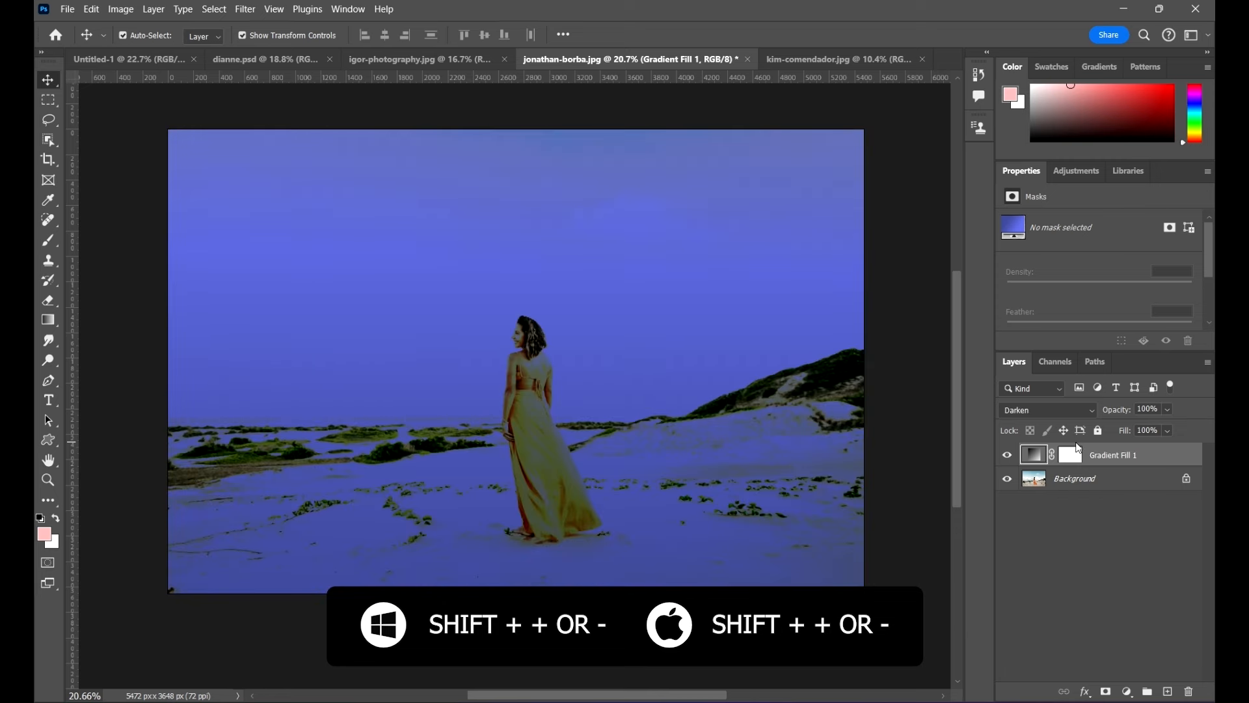
{"action": "key", "text": "shift+plus"}
Step: Cycle the gradient fill layer's blend mode backward through Hue to Subtract, and choose Darken from the blend mode list
{"action": "key", "text": "shift+minus"}
{"action": "key", "text": "shift+minus"}
{"action": "key", "text": "shift+minus"}
{"action": "key", "text": "shift+minus"}
{"action": "key", "text": "shift+minus"}
{"action": "key", "text": "shift+minus"}
{"action": "key", "text": "shift+minus"}
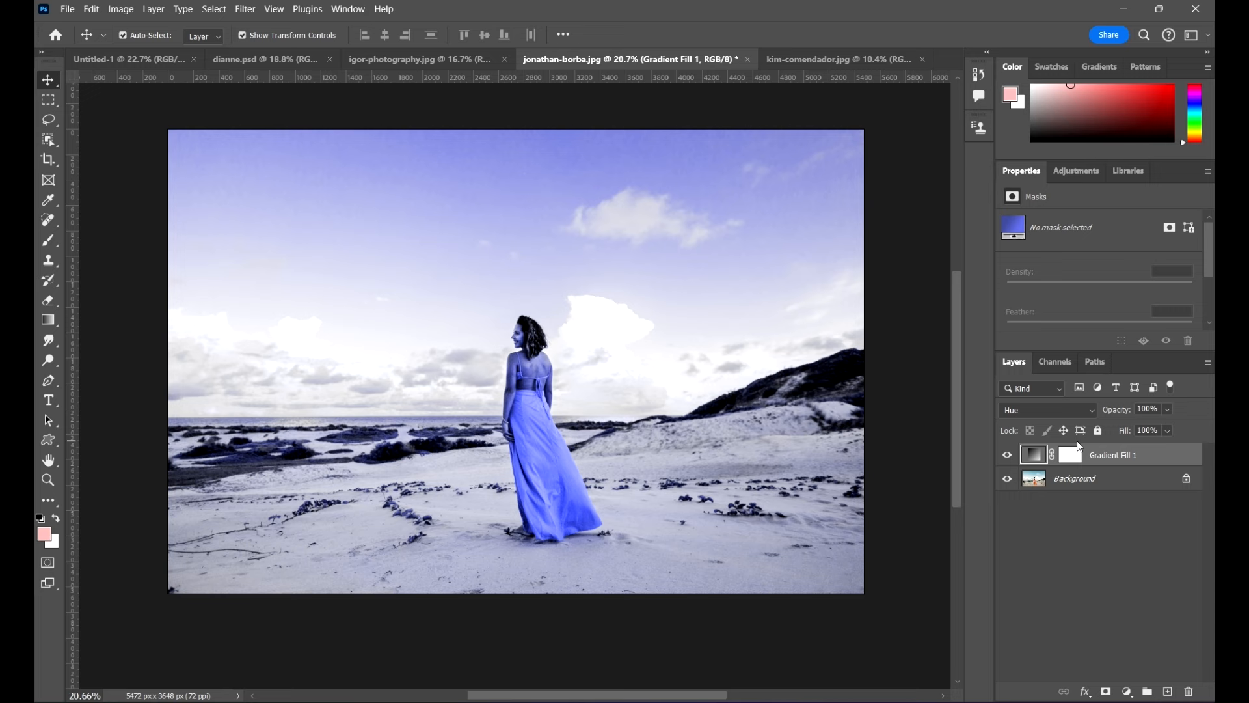
{"action": "key", "text": "shift+minus"}
{"action": "key", "text": "shift+minus"}
{"action": "key", "text": "shift+minus"}
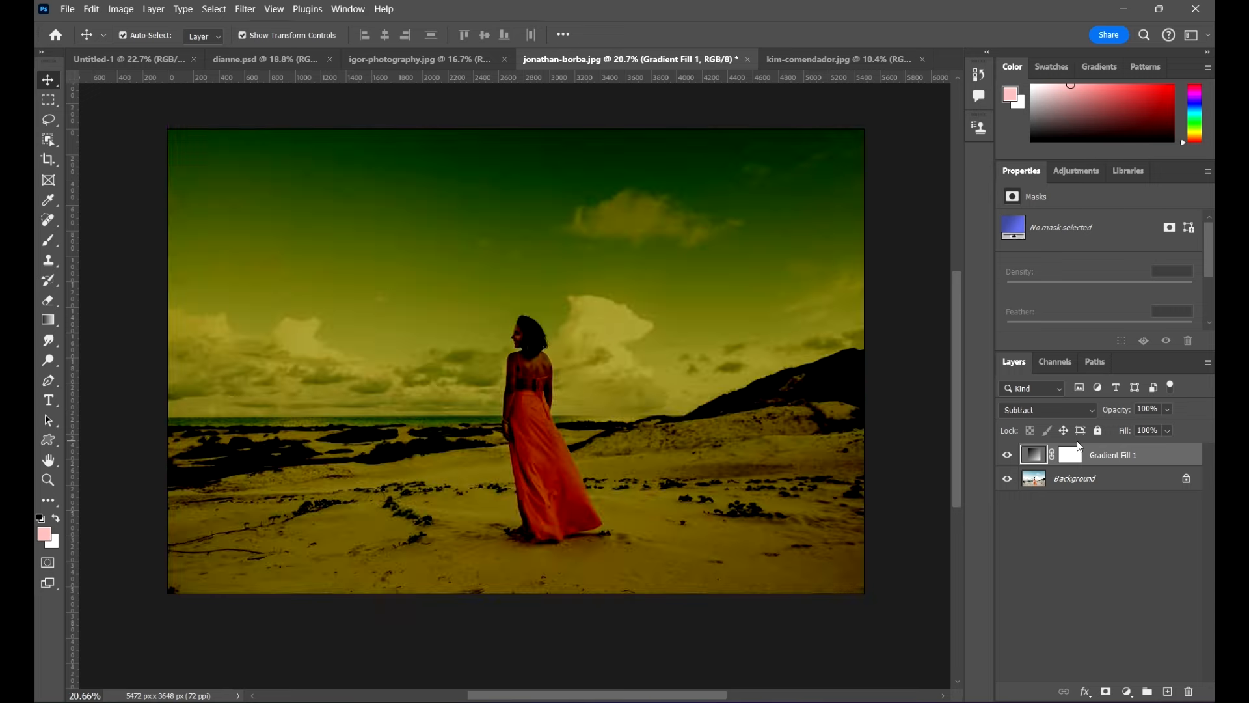
{"action": "left_click", "coordinate": [1054, 408]}
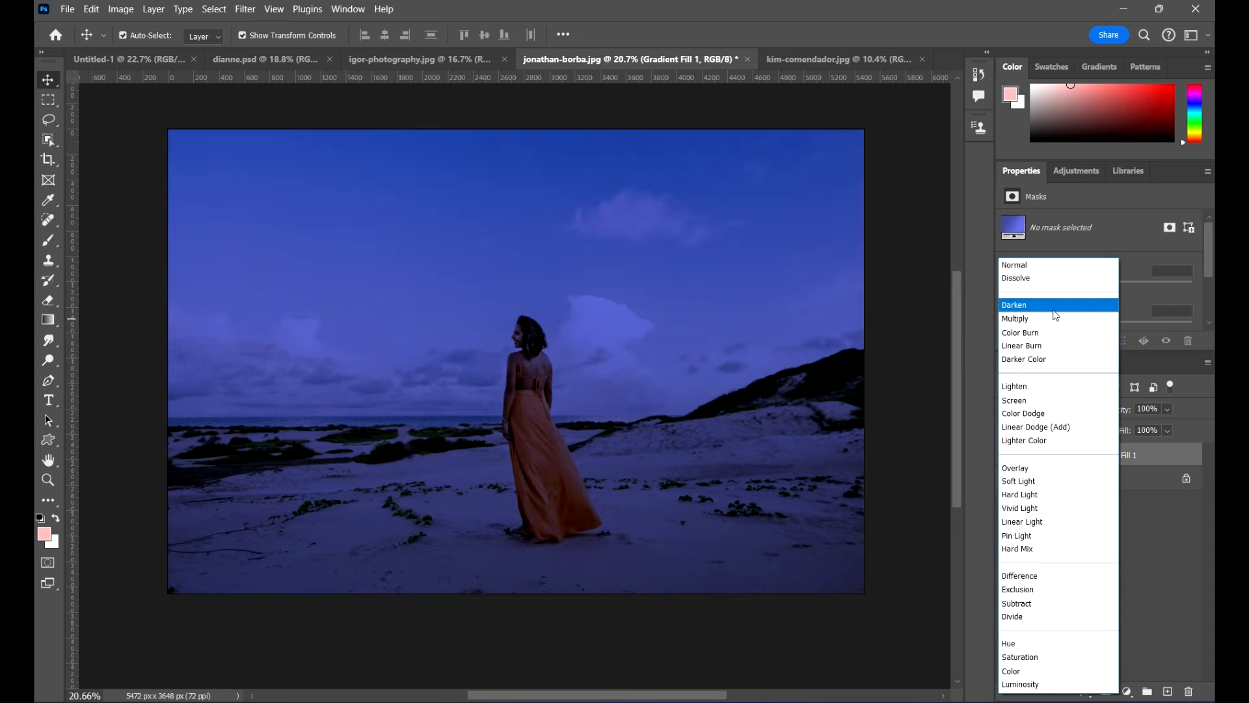
{"action": "left_click", "coordinate": [1018, 304]}
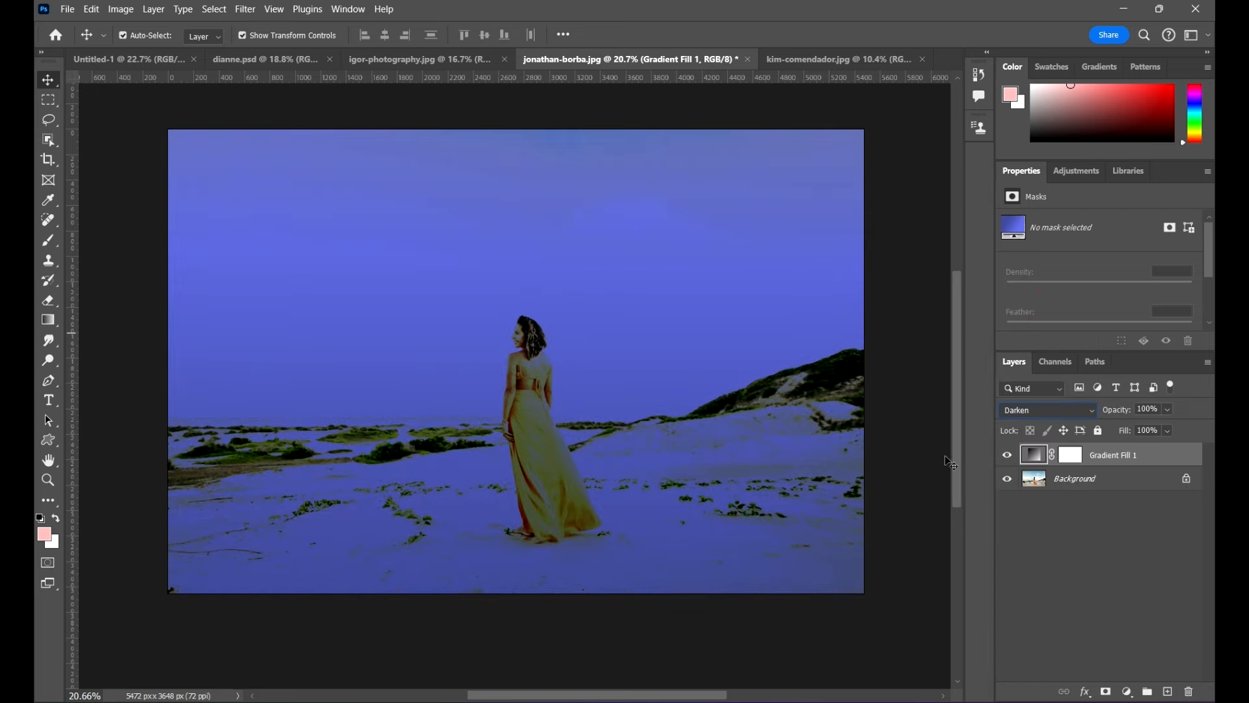
Step: Delete the Gradient Fill 1 layer from the beach photo
{"action": "left_click", "coordinate": [1174, 455]}
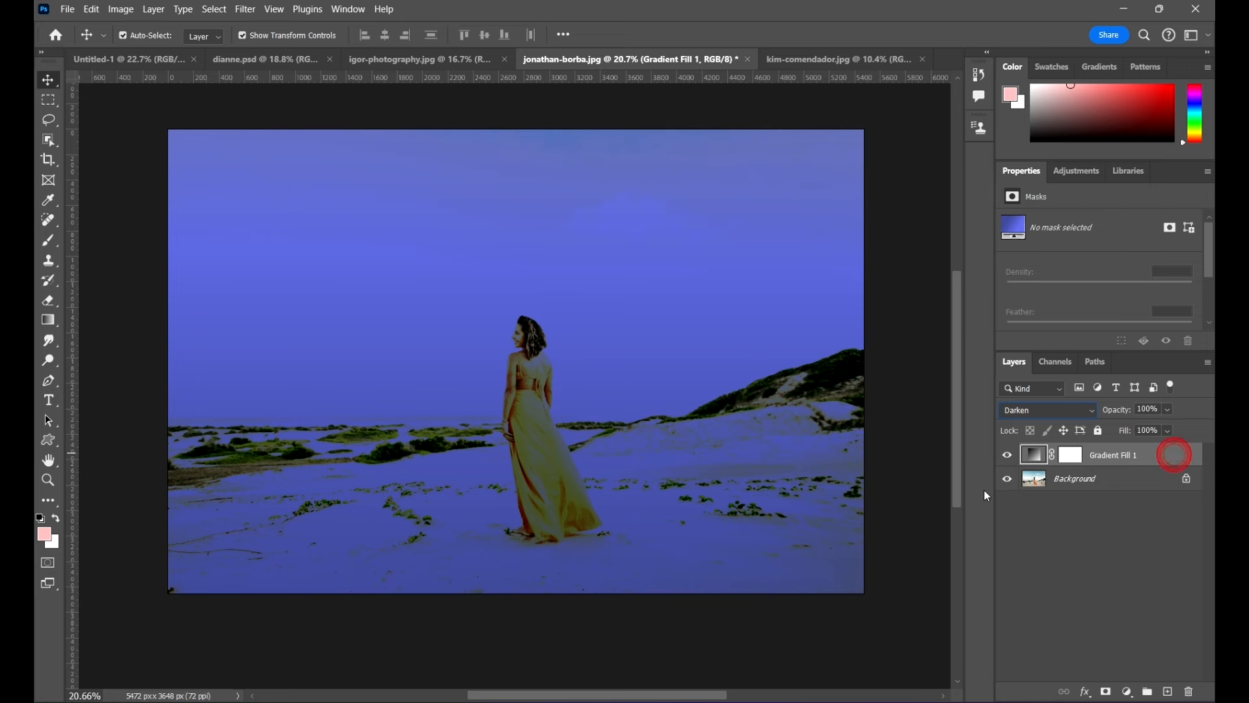
{"action": "left_click", "coordinate": [1190, 691]}
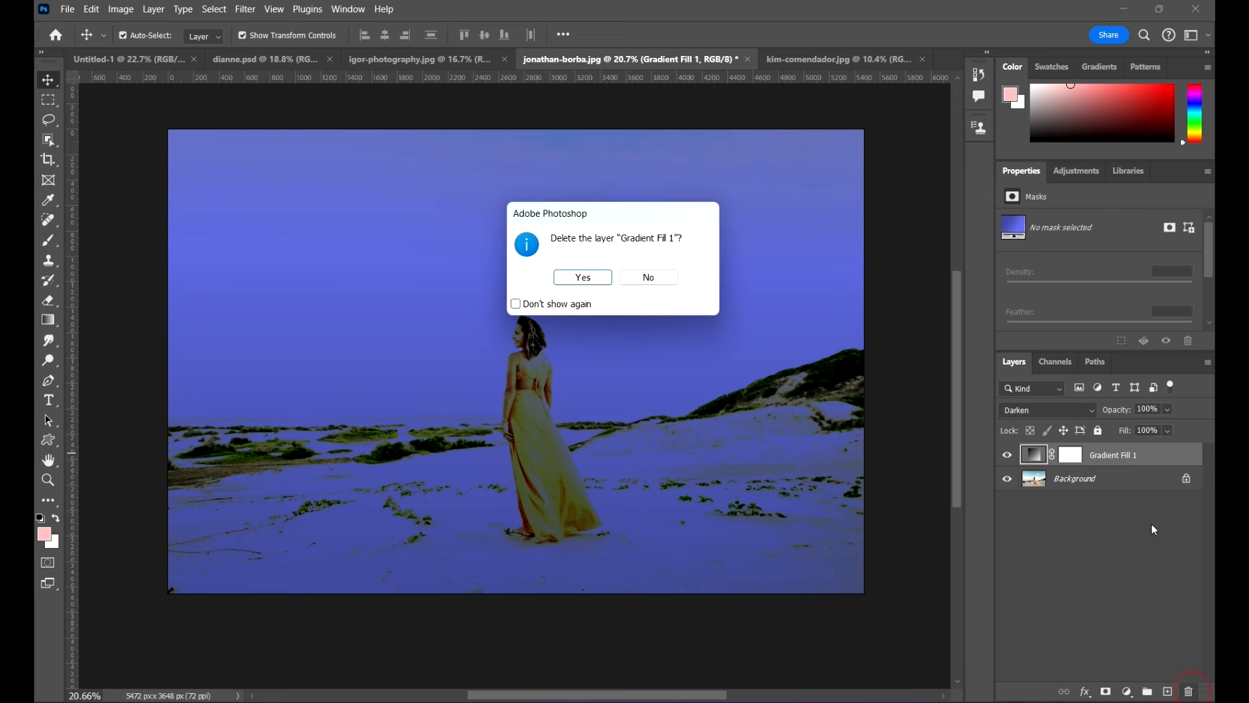
{"action": "left_click", "coordinate": [589, 277]}
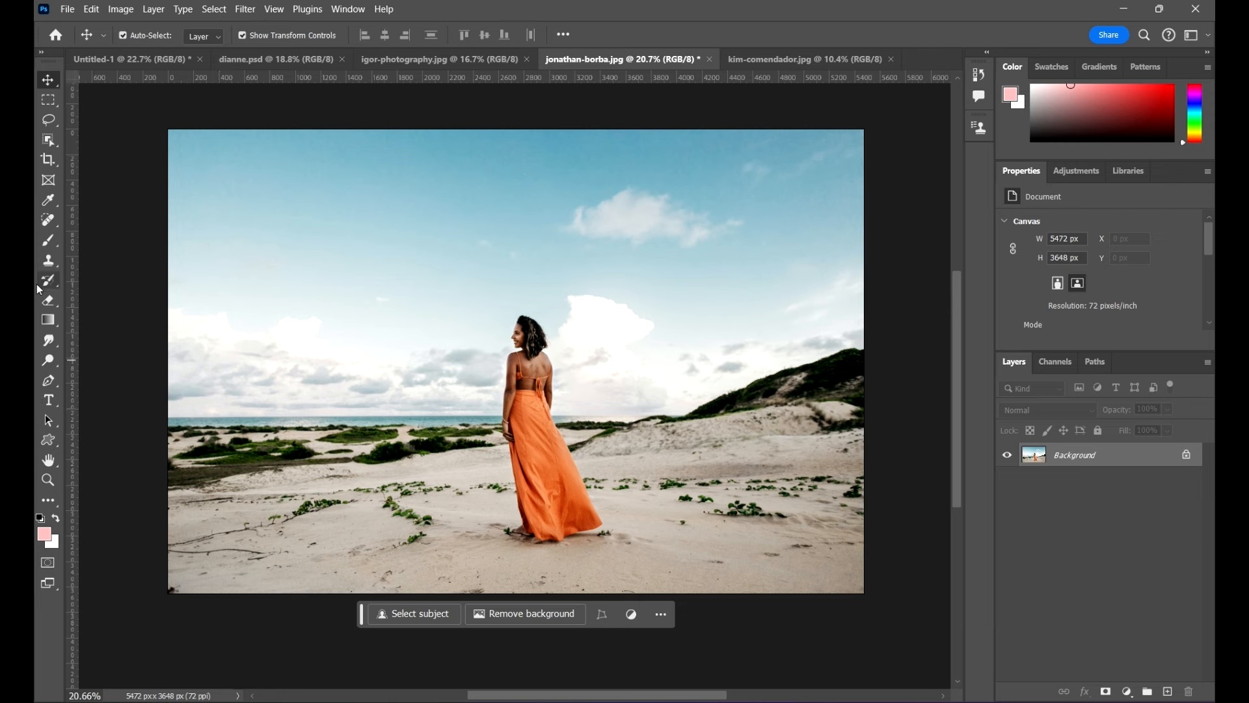
Step: Activate the Clone Stamp tool and set its brush size to 545 px
{"action": "right_click", "coordinate": [53, 276]}
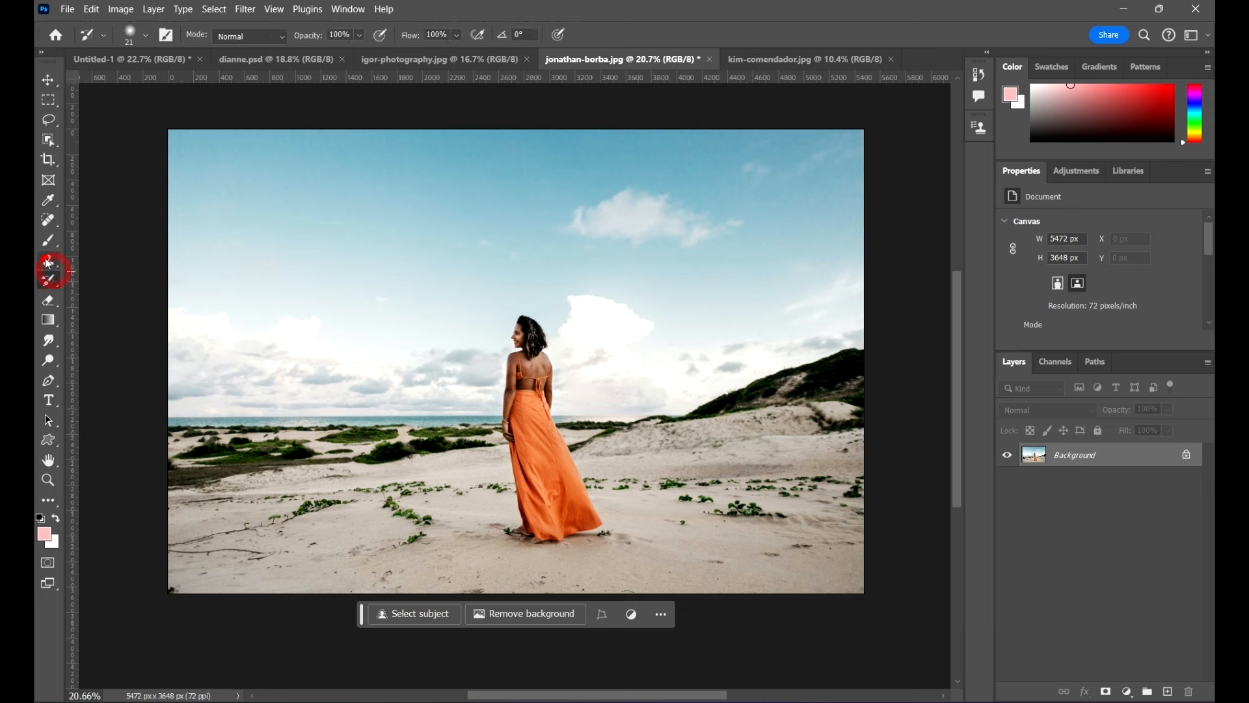
{"action": "right_click", "coordinate": [54, 265]}
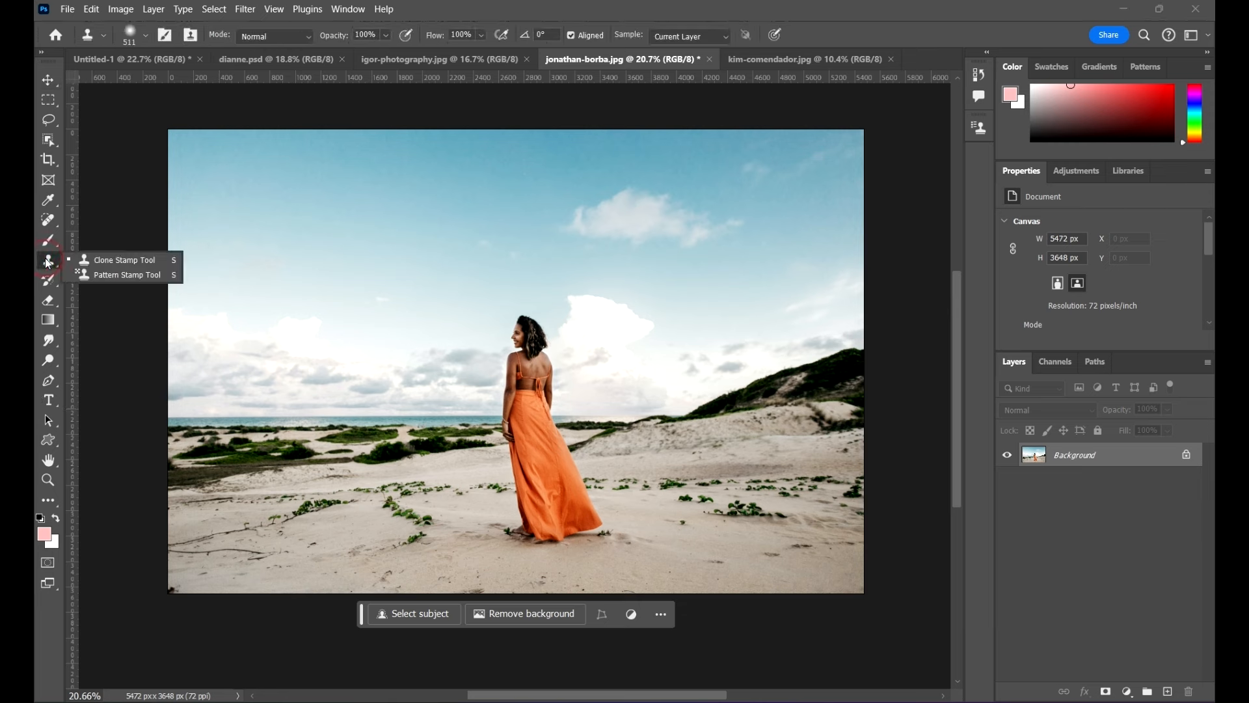
{"action": "left_click", "coordinate": [122, 261]}
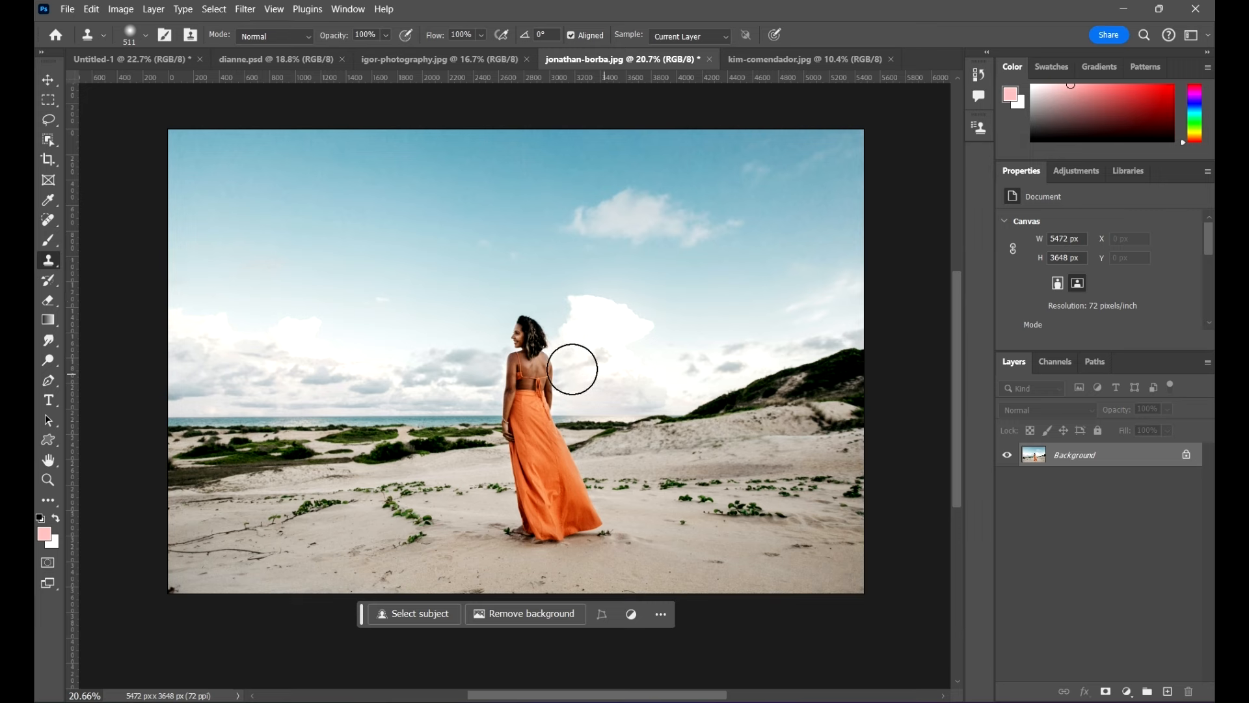
{"action": "right_click", "coordinate": [664, 309]}
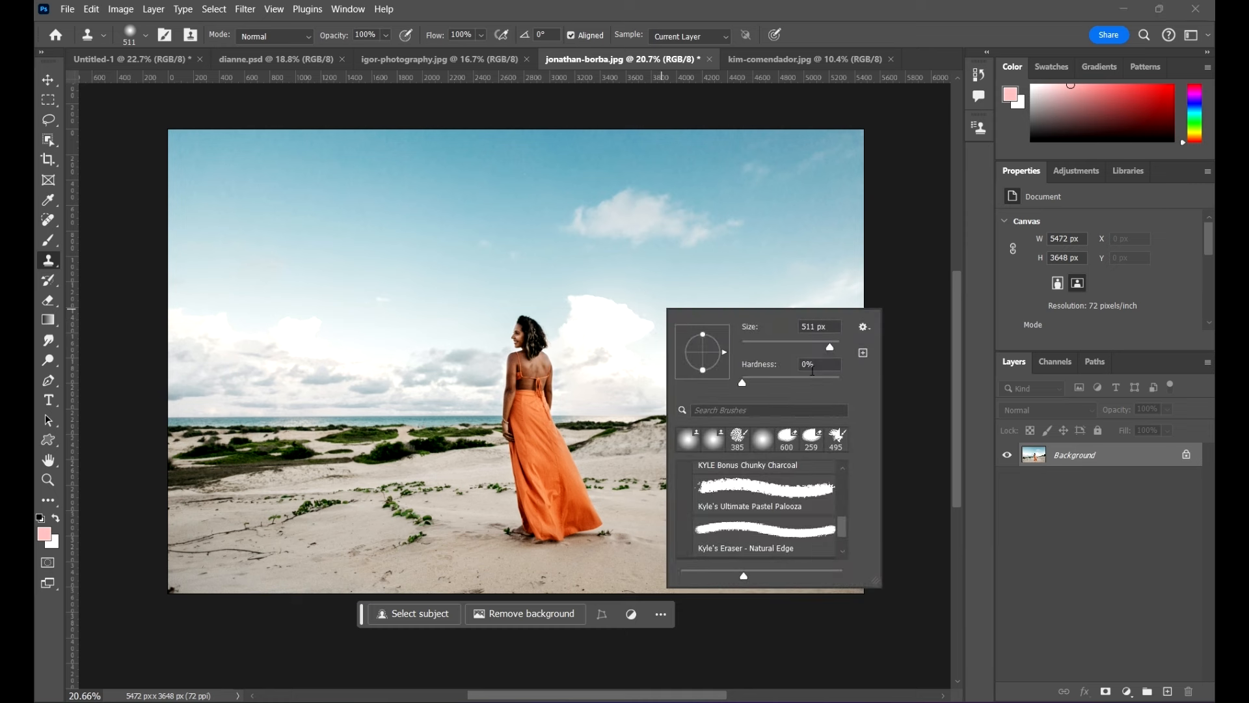
{"action": "left_click_drag", "start_coordinate": [830, 348], "coordinate": [831, 349]}
{"action": "left_click", "coordinate": [830, 346]}
{"action": "left_click", "coordinate": [941, 5]}
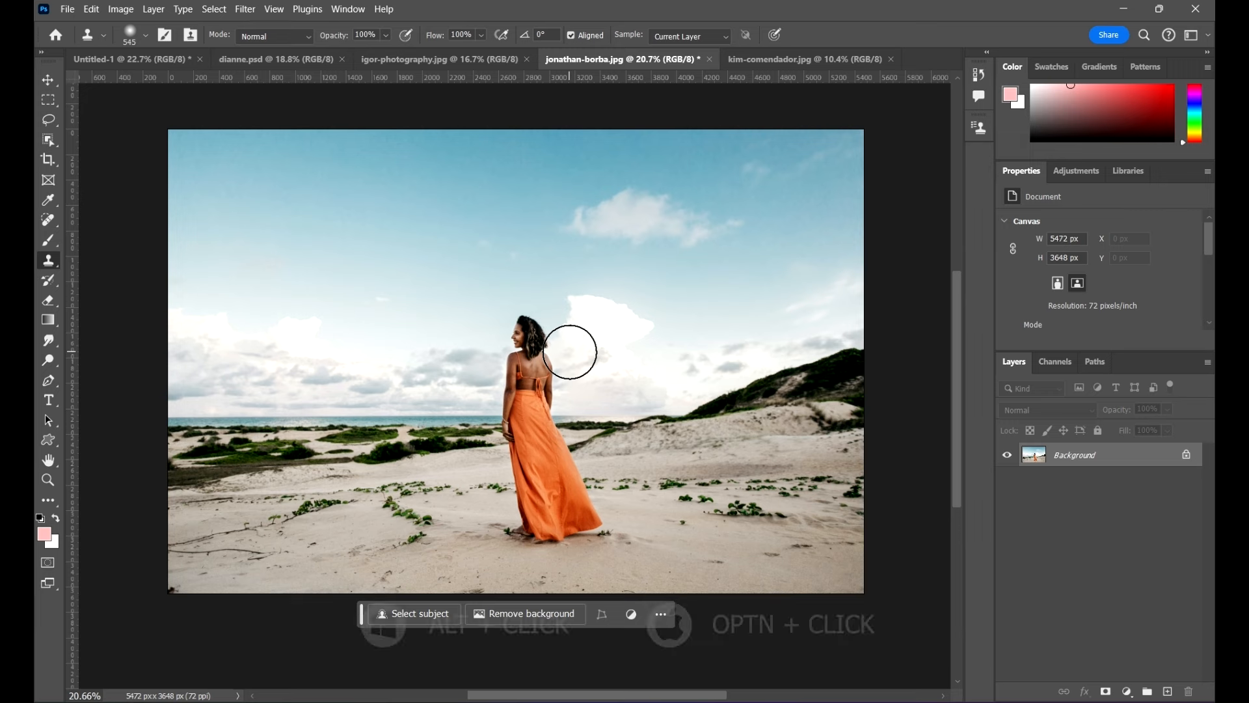
Step: Sample the woman's head as the clone source, undo the trial stamp and paint a copy of her onto the sky at left
{"action": "left_click", "coordinate": [525, 337], "text": "alt"}
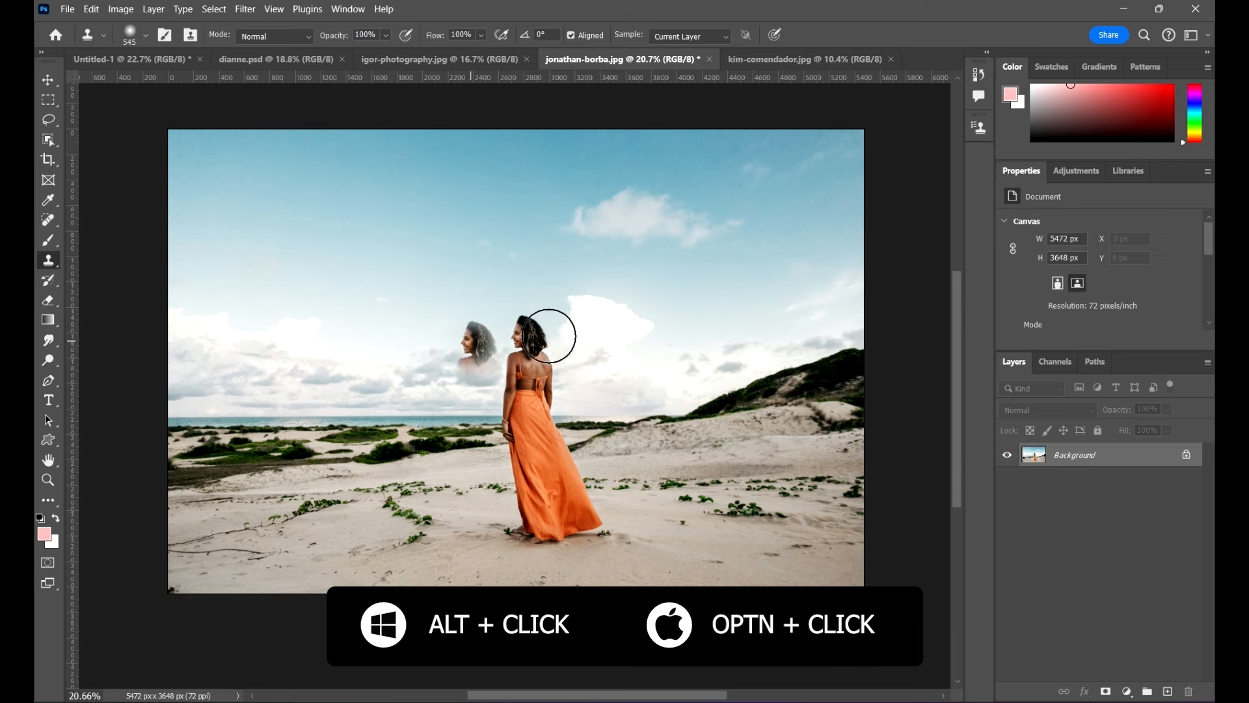
{"action": "left_click", "coordinate": [577, 428]}
{"action": "key", "text": "ctrl+z"}
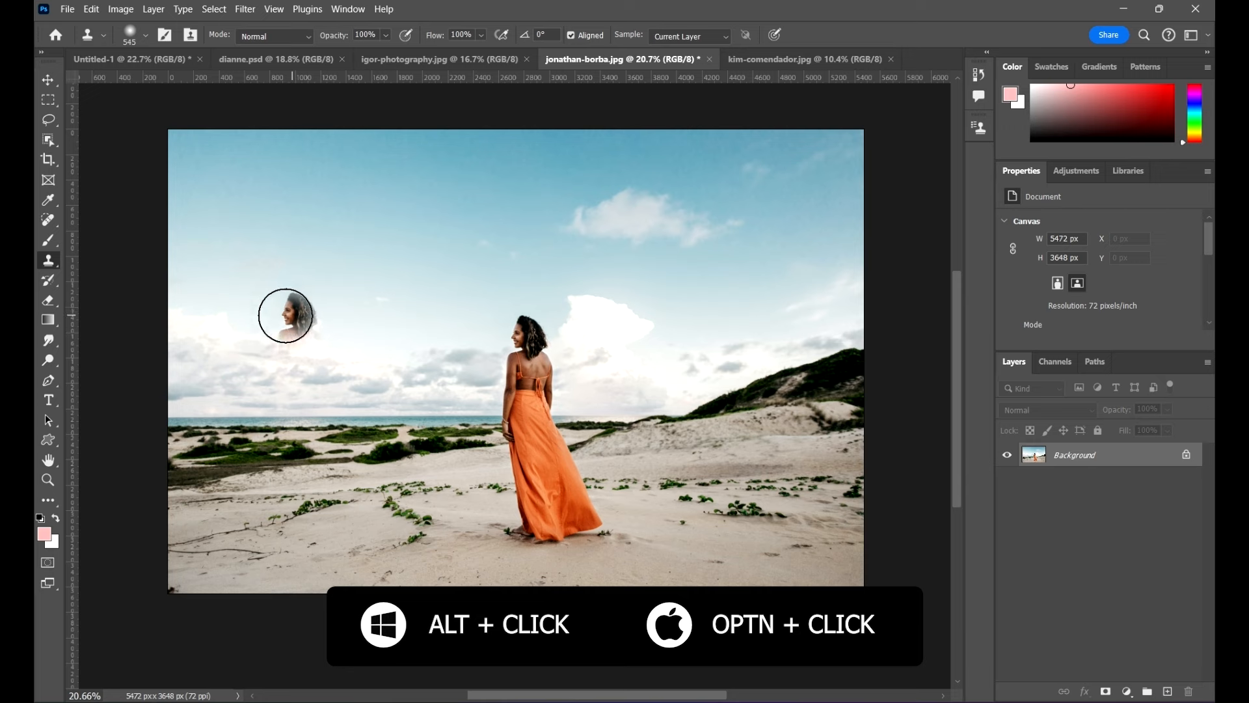
{"action": "left_click_drag", "start_coordinate": [298, 245], "coordinate": [404, 351]}
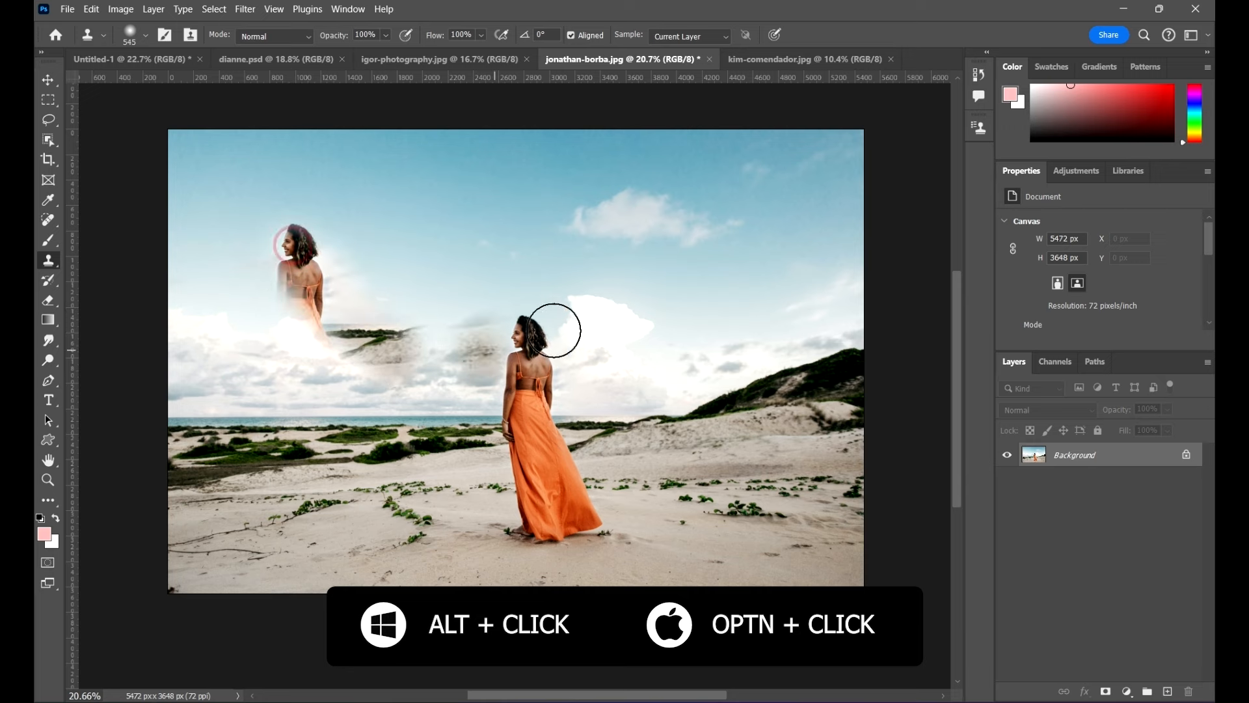
Step: Extend the cloned figure down through her dress and stamp trial strokes over the sky and the woman's head
{"action": "left_click_drag", "start_coordinate": [284, 234], "coordinate": [257, 355]}
{"action": "left_click", "coordinate": [664, 186]}
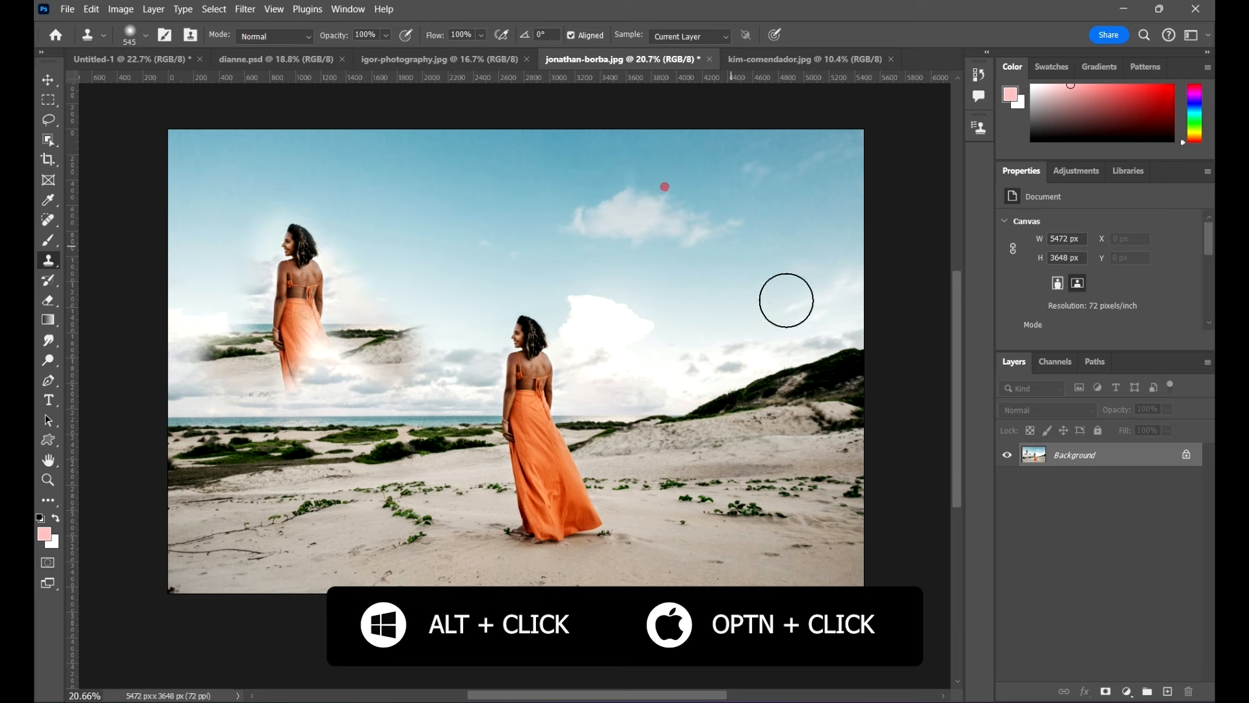
{"action": "left_click_drag", "start_coordinate": [651, 219], "coordinate": [447, 221]}
{"action": "mouse_move", "coordinate": [304, 209]}
{"action": "left_mouse_down"}
{"action": "mouse_move", "coordinate": [351, 223]}
{"action": "mouse_move", "coordinate": [213, 255]}
{"action": "left_mouse_up"}
{"action": "left_click", "coordinate": [326, 257]}
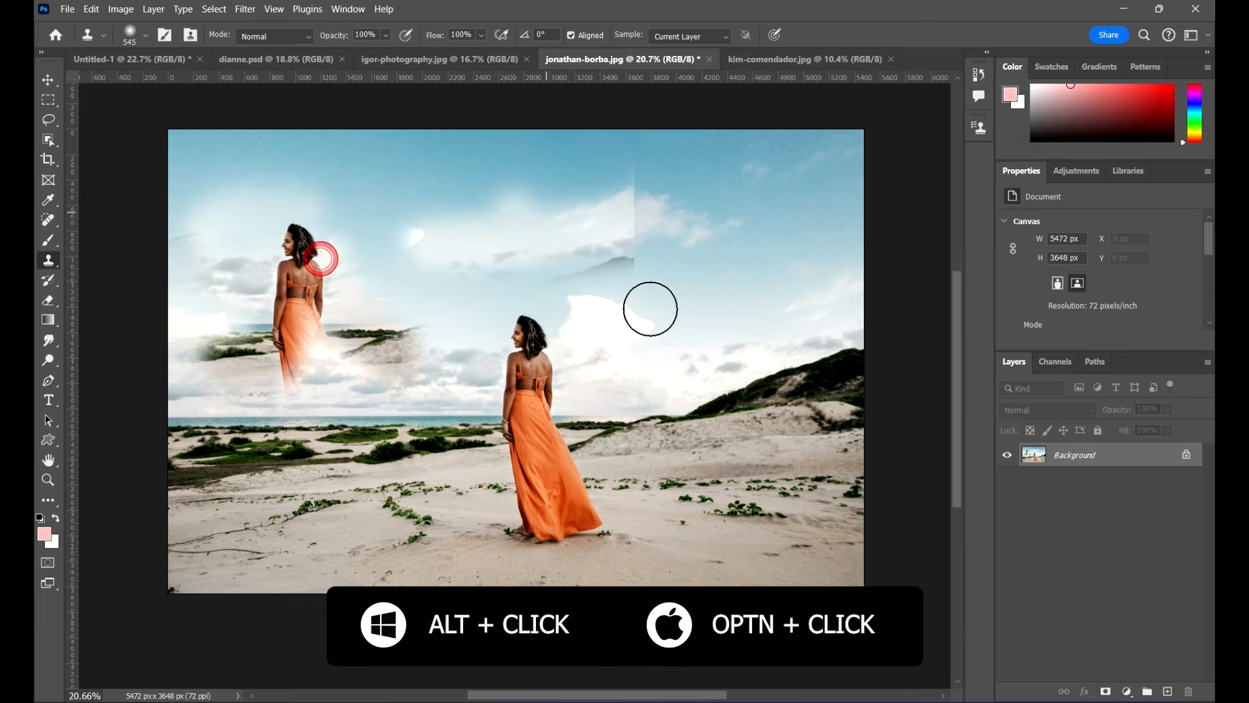
{"action": "left_click_drag", "start_coordinate": [627, 390], "coordinate": [596, 394]}
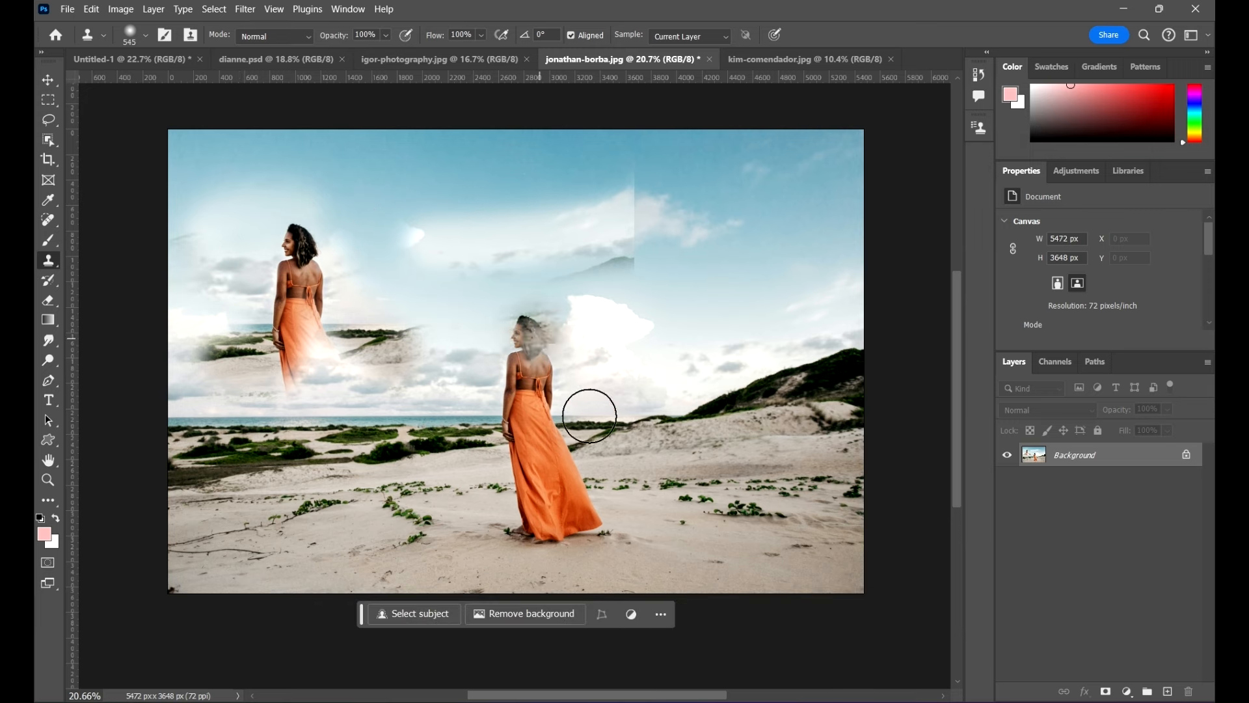
Step: Undo all the Clone Stamp strokes on the beach photo, including the copy of the woman on the sky
{"action": "key", "text": "ctrl+z"}
{"action": "key", "text": "ctrl+z"}
{"action": "key", "text": "ctrl+z"}
{"action": "key", "text": "ctrl+z"}
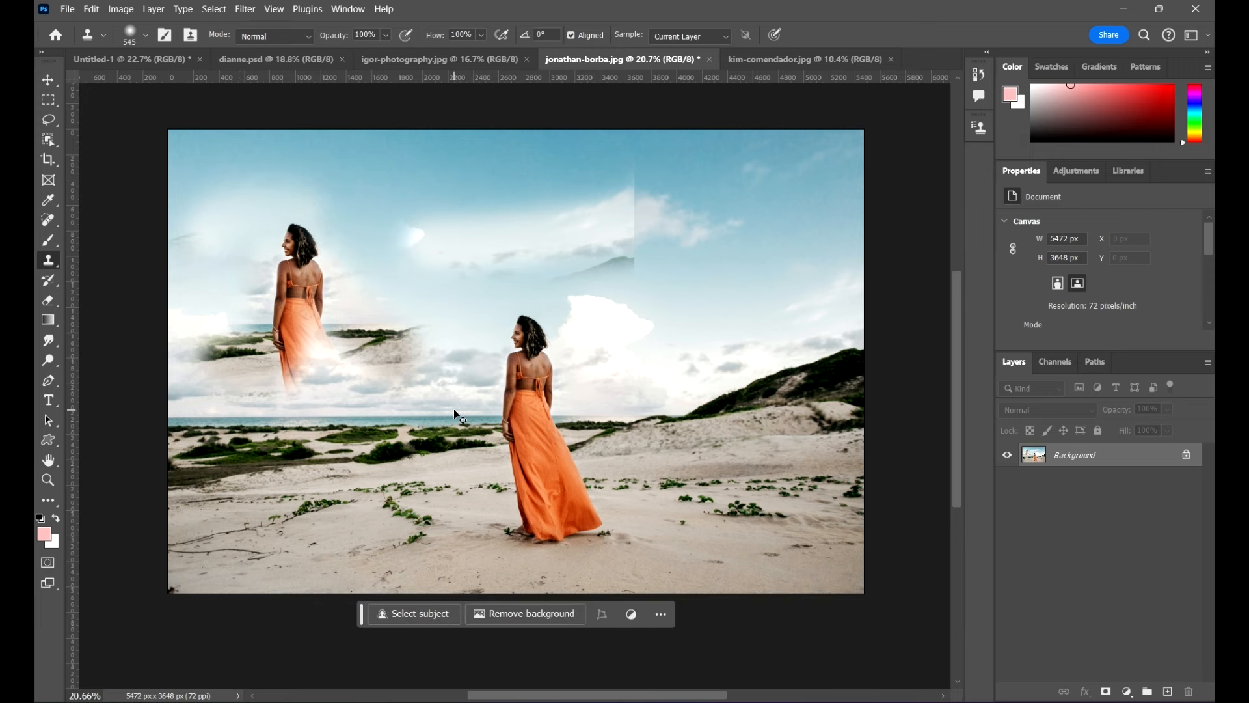
{"action": "key", "text": "ctrl+z"}
{"action": "key", "text": "ctrl+z"}
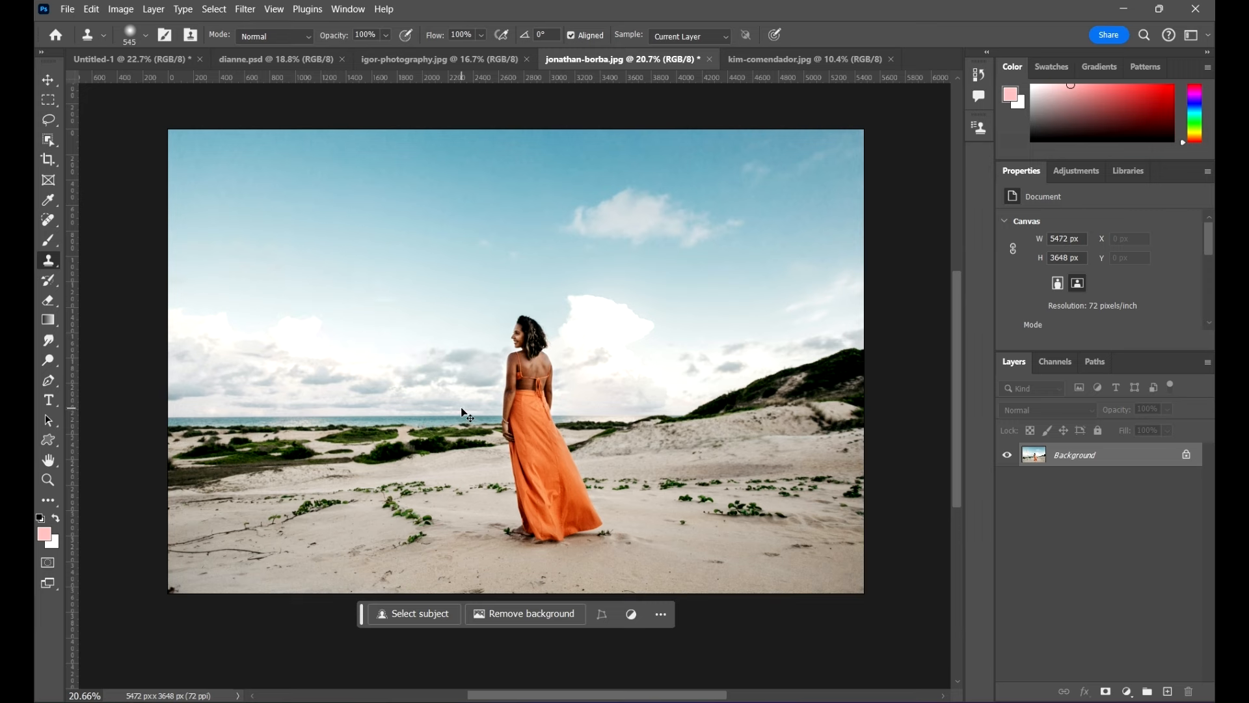
Step: Sample the woman's head as the clone source and nudge its overlay to the right over the left part of the sky
{"action": "left_click", "coordinate": [527, 341], "text": "alt"}
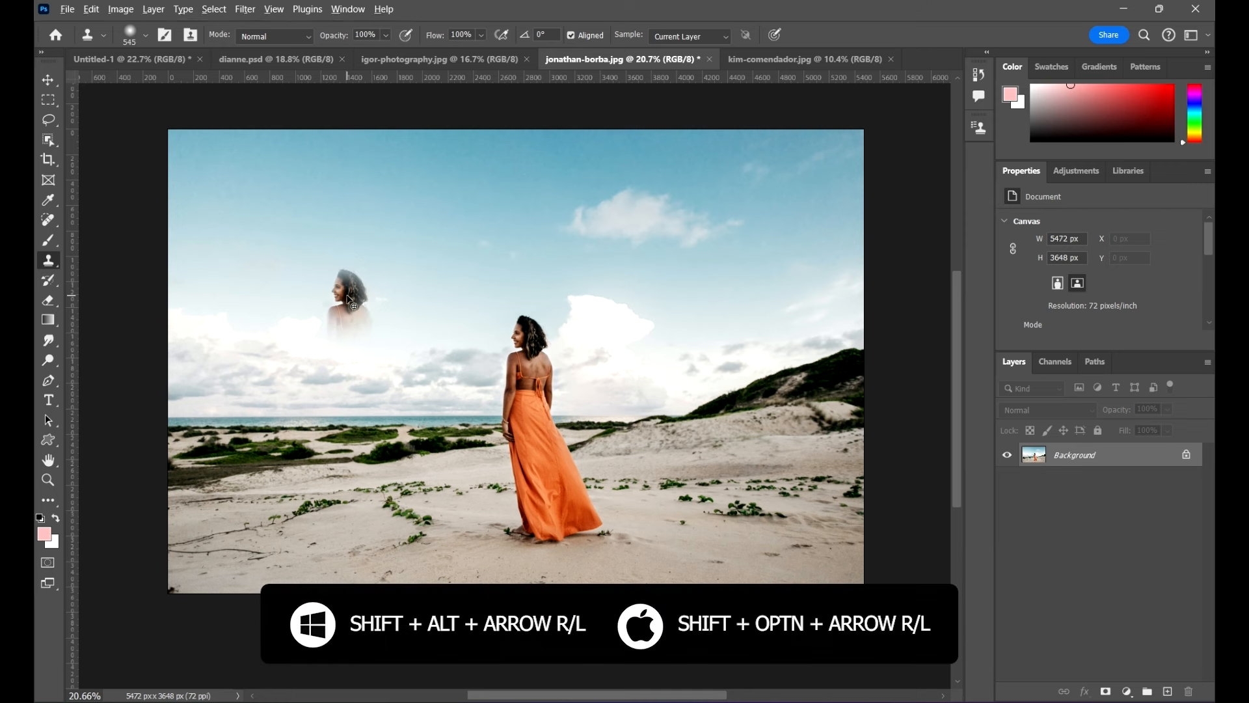
{"action": "key", "text": "alt+shift+Right"}
{"action": "key", "text": "alt+shift+Right"}
{"action": "key", "text": "alt+shift+Right"}
{"action": "key", "text": "alt+shift+Right"}
{"action": "key", "text": "alt+shift+Right"}
{"action": "key", "text": "alt+shift+Right"}
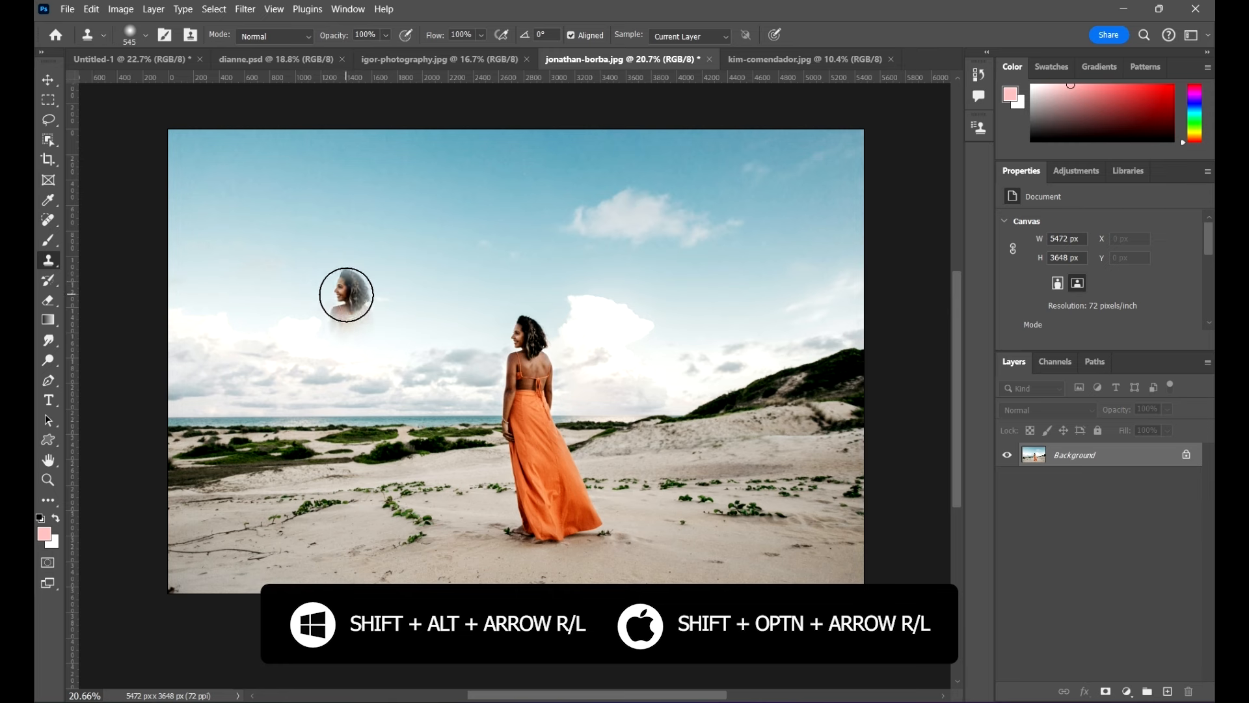
{"action": "left_click", "coordinate": [346, 295]}
{"action": "key", "text": "alt+shift+Right"}
{"action": "key", "text": "alt+shift+Right"}
{"action": "key", "text": "alt+shift+Right"}
{"action": "key", "text": "alt+shift+Right"}
{"action": "key", "text": "alt+shift+Right"}
{"action": "key", "text": "alt+shift+Right"}
{"action": "key", "text": "alt+shift+Right"}
{"action": "key", "text": "alt+shift+Right"}
{"action": "key", "text": "alt+shift+Right"}
{"action": "key", "text": "alt+shift+Right"}
{"action": "key", "text": "alt+shift+Right"}
{"action": "key", "text": "alt+shift+Right"}
{"action": "key", "text": "alt+shift+Right"}
{"action": "key", "text": "alt+shift+Right"}
{"action": "key", "text": "alt+shift+Right"}
{"action": "key", "text": "alt+shift+Right"}
{"action": "key", "text": "alt+shift+Right"}
{"action": "key", "text": "alt+shift+Right"}
{"action": "key", "text": "alt+shift+Right"}
{"action": "key", "text": "alt+shift+Right"}
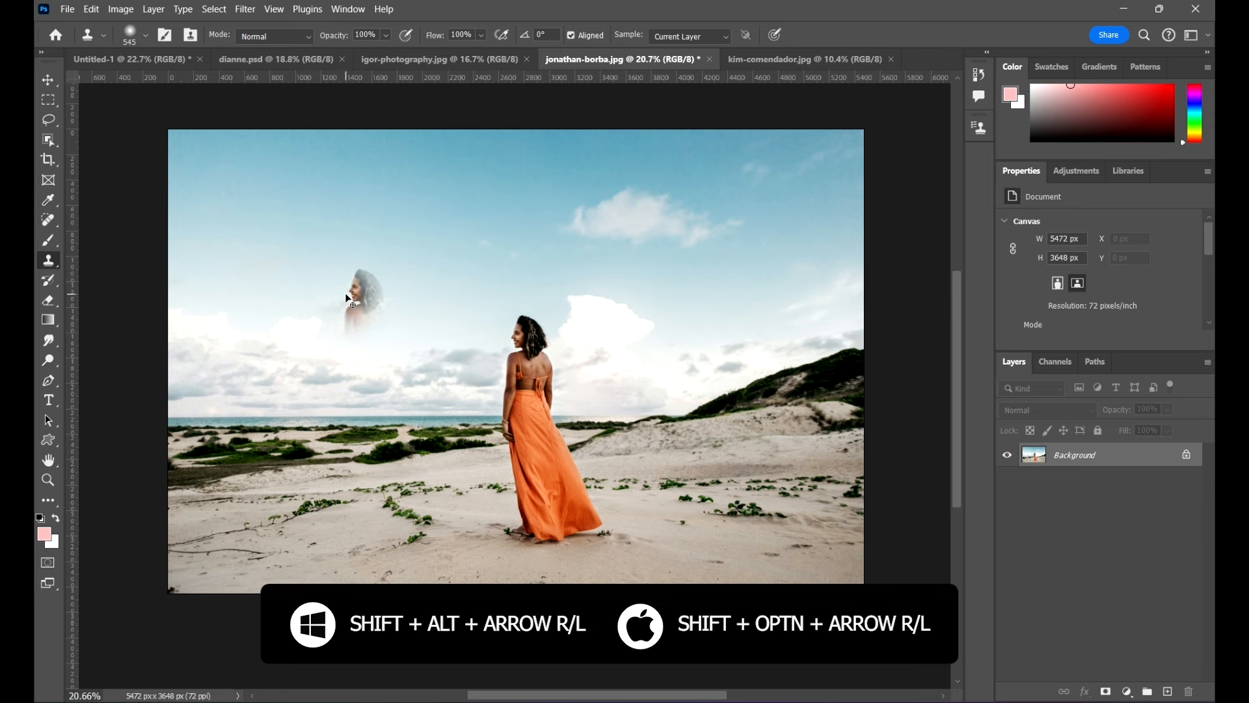
Step: Nudge the clone source overlay back to the left within the brush preview
{"action": "key", "text": "alt+shift+Left"}
{"action": "key", "text": "alt+shift+Left"}
{"action": "key", "text": "alt+shift+Left"}
{"action": "key", "text": "alt+shift+Left"}
{"action": "key", "text": "alt+shift+Left"}
{"action": "key", "text": "alt+shift+Left"}
{"action": "key", "text": "alt+shift+Left"}
{"action": "key", "text": "alt+shift+Left"}
{"action": "key", "text": "alt+shift+Left"}
{"action": "key", "text": "alt+shift+Left"}
{"action": "key", "text": "alt+shift+Left"}
{"action": "key", "text": "alt+shift+Left"}
{"action": "key", "text": "alt+shift+Left"}
{"action": "key", "text": "alt+shift+Left"}
{"action": "key", "text": "alt+shift+Left"}
{"action": "key", "text": "alt+shift+Left"}
{"action": "key", "text": "alt+shift+Left"}
{"action": "key", "text": "alt+shift+Left"}
{"action": "key", "text": "alt+shift+Left"}
{"action": "key", "text": "alt+shift+Left"}
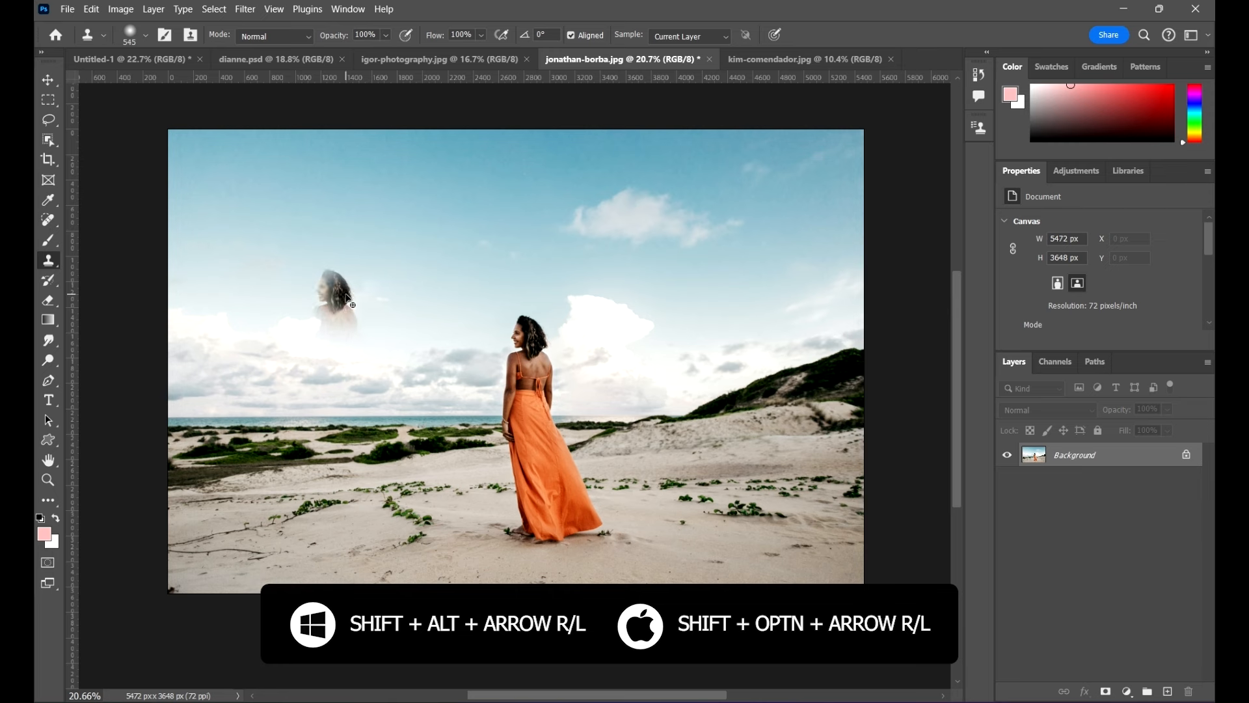
Step: Nudge the clone source overlay to the right until the head is centred in the brush preview
{"action": "key", "text": "alt+shift+Right"}
{"action": "key", "text": "alt+shift+Right"}
{"action": "key", "text": "alt+shift+Right"}
{"action": "key", "text": "alt+shift+Right"}
{"action": "key", "text": "alt+shift+Right"}
{"action": "key", "text": "alt+shift+Right"}
{"action": "key", "text": "alt+shift+Right"}
{"action": "key", "text": "alt+shift+Right"}
{"action": "key", "text": "alt+shift+Right"}
{"action": "key", "text": "alt+shift+Right"}
{"action": "key", "text": "alt+shift+Right"}
{"action": "key", "text": "alt+shift+Right"}
{"action": "key", "text": "alt+shift+Right"}
{"action": "key", "text": "alt+shift+Right"}
{"action": "key", "text": "alt+shift+Right"}
{"action": "key", "text": "alt+shift+Right"}
{"action": "key", "text": "alt+shift+Right"}
{"action": "key", "text": "alt+shift+Right"}
{"action": "key", "text": "alt+shift+Right"}
{"action": "key", "text": "alt+shift+Right"}
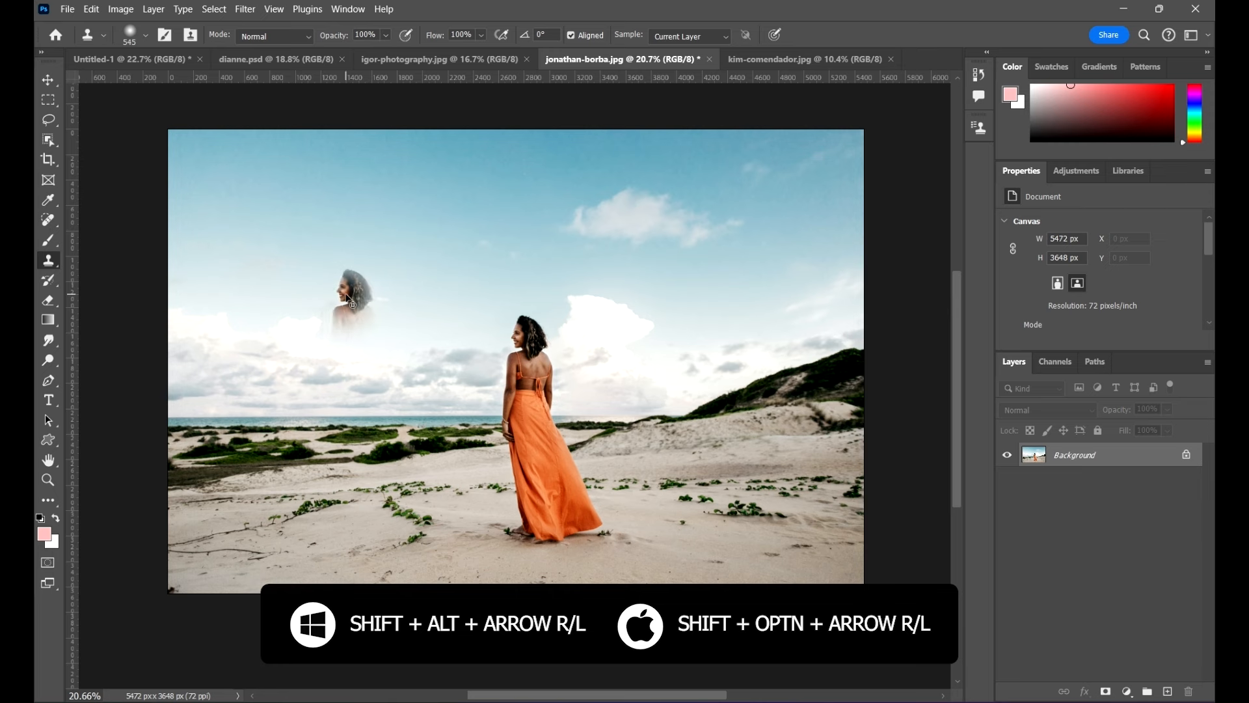
Step: Nudge the clone source overlay left again, past the edge of the brush preview
{"action": "key", "text": "alt+shift+Left"}
{"action": "key", "text": "alt+shift+Left"}
{"action": "key", "text": "alt+shift+Left"}
{"action": "key", "text": "alt+shift+Left"}
{"action": "key", "text": "alt+shift+Left"}
{"action": "key", "text": "alt+shift+Left"}
{"action": "key", "text": "alt+shift+Left"}
{"action": "key", "text": "alt+shift+Left"}
{"action": "key", "text": "alt+shift+Left"}
{"action": "key", "text": "alt+shift+Left"}
{"action": "key", "text": "alt+shift+Left"}
{"action": "key", "text": "alt+shift+Left"}
{"action": "key", "text": "alt+shift+Left"}
{"action": "key", "text": "alt+shift+Left"}
{"action": "key", "text": "alt+shift+Left"}
{"action": "key", "text": "alt+shift+Left"}
{"action": "key", "text": "alt+shift+Left"}
{"action": "key", "text": "alt+shift+Left"}
{"action": "key", "text": "alt+shift+Left"}
{"action": "key", "text": "alt+shift+Left"}
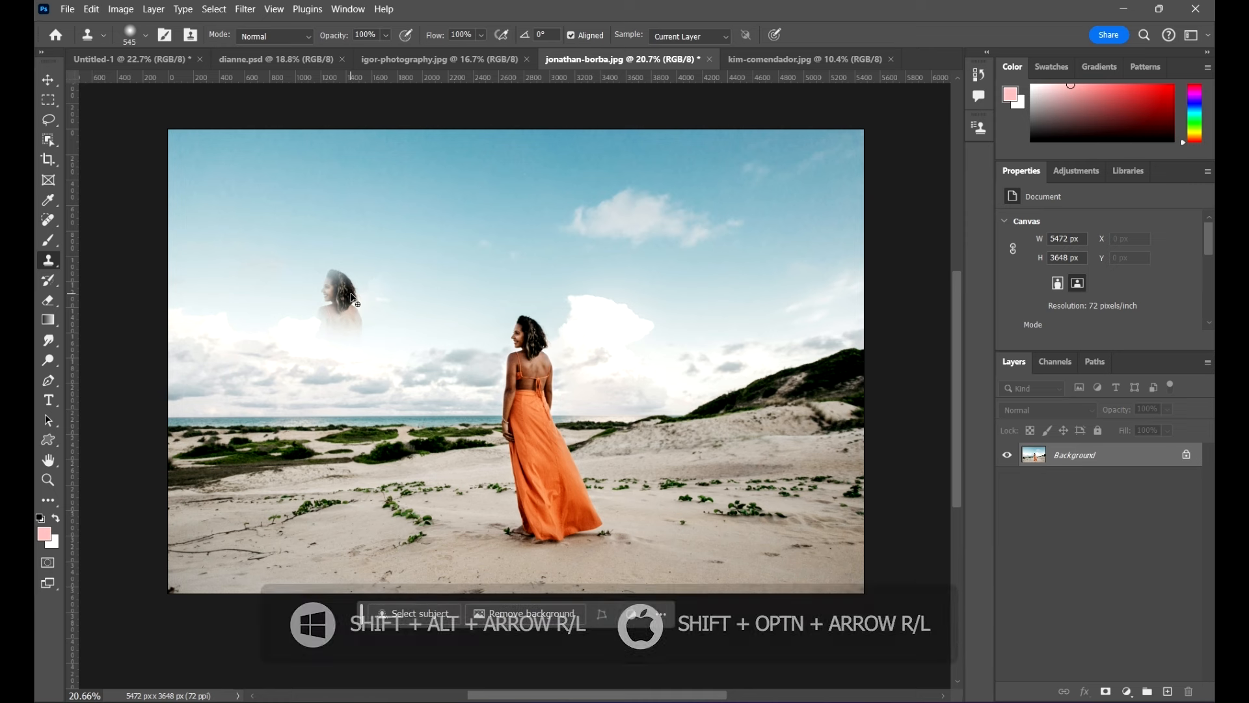
{"action": "key", "text": "alt+shift+Left"}
{"action": "key", "text": "alt+shift+Left"}
{"action": "key", "text": "alt+shift+Left"}
{"action": "key", "text": "alt+shift+Left"}
{"action": "key", "text": "alt+shift+Left"}
{"action": "key", "text": "alt+shift+Left"}
{"action": "key", "text": "alt+shift+Left"}
{"action": "key", "text": "alt+shift+Left"}
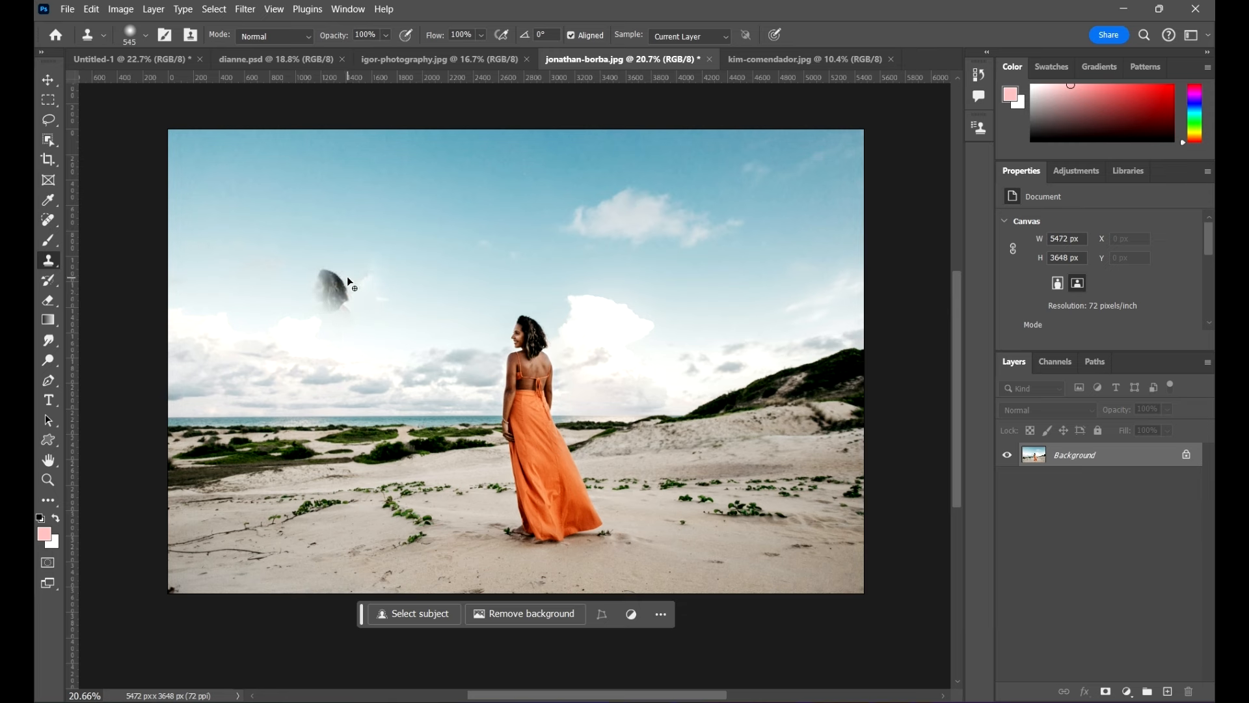
Step: Nudge the clone source overlay right to bring the head back under the brush
{"action": "key", "text": "alt+shift+Right"}
{"action": "key", "text": "alt+shift+Right"}
{"action": "key", "text": "alt+shift+Right"}
{"action": "key", "text": "alt+shift+Right"}
{"action": "key", "text": "alt+shift+Right"}
{"action": "key", "text": "alt+shift+Right"}
{"action": "key", "text": "alt+shift+Right"}
{"action": "key", "text": "alt+shift+Right"}
{"action": "key", "text": "alt+shift+Right"}
{"action": "key", "text": "alt+shift+Right"}
{"action": "key", "text": "alt+shift+Right"}
{"action": "key", "text": "alt+shift+Right"}
{"action": "key", "text": "alt+shift+Right"}
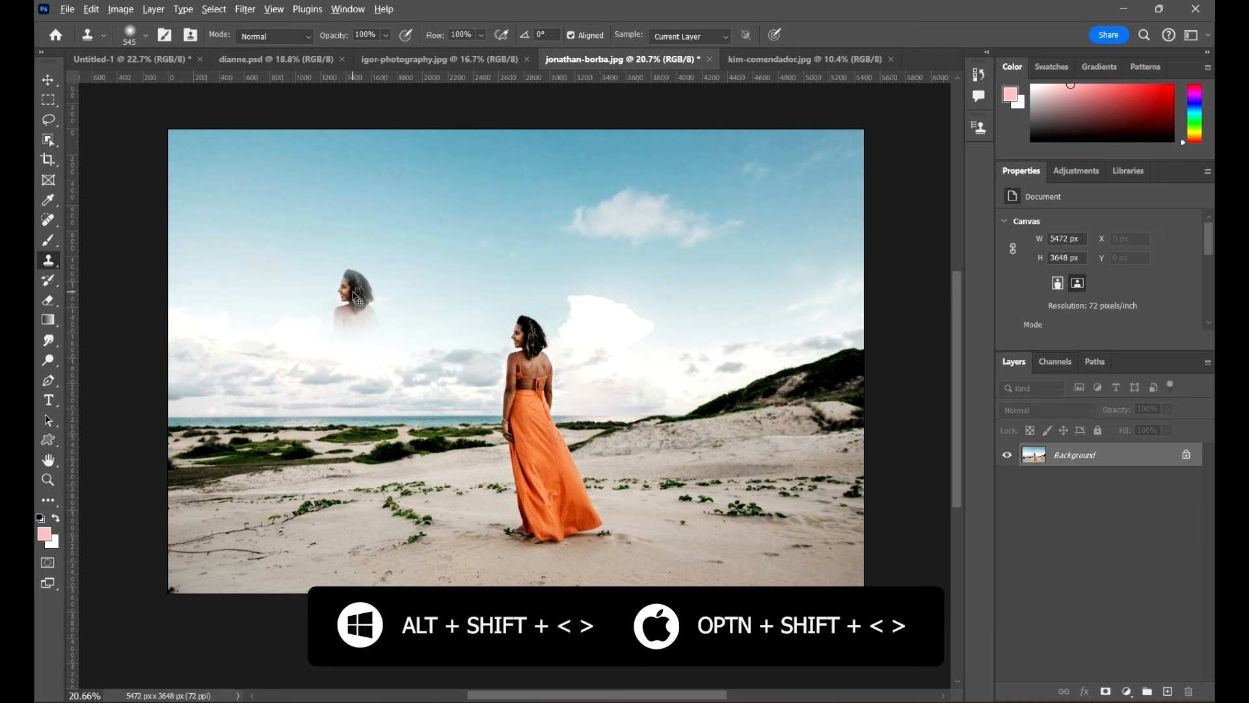
Step: Rotate the clone source in small increments and stamp the tilted head onto the sky left of the woman
{"action": "key", "text": "alt+shift+period"}
{"action": "key", "text": "alt+shift+period"}
{"action": "key", "text": "alt+shift+period"}
{"action": "key", "text": "alt+shift+period"}
{"action": "key", "text": "alt+shift+period"}
{"action": "key", "text": "alt+shift+period"}
{"action": "key", "text": "alt+shift+period"}
{"action": "key", "text": "alt+shift+period"}
{"action": "key", "text": "alt+shift+period"}
{"action": "key", "text": "alt+shift+period"}
{"action": "key", "text": "alt+shift+period"}
{"action": "key", "text": "alt+shift+period"}
{"action": "key", "text": "alt+shift+period"}
{"action": "key", "text": "alt+shift+period"}
{"action": "key", "text": "alt+shift+period"}
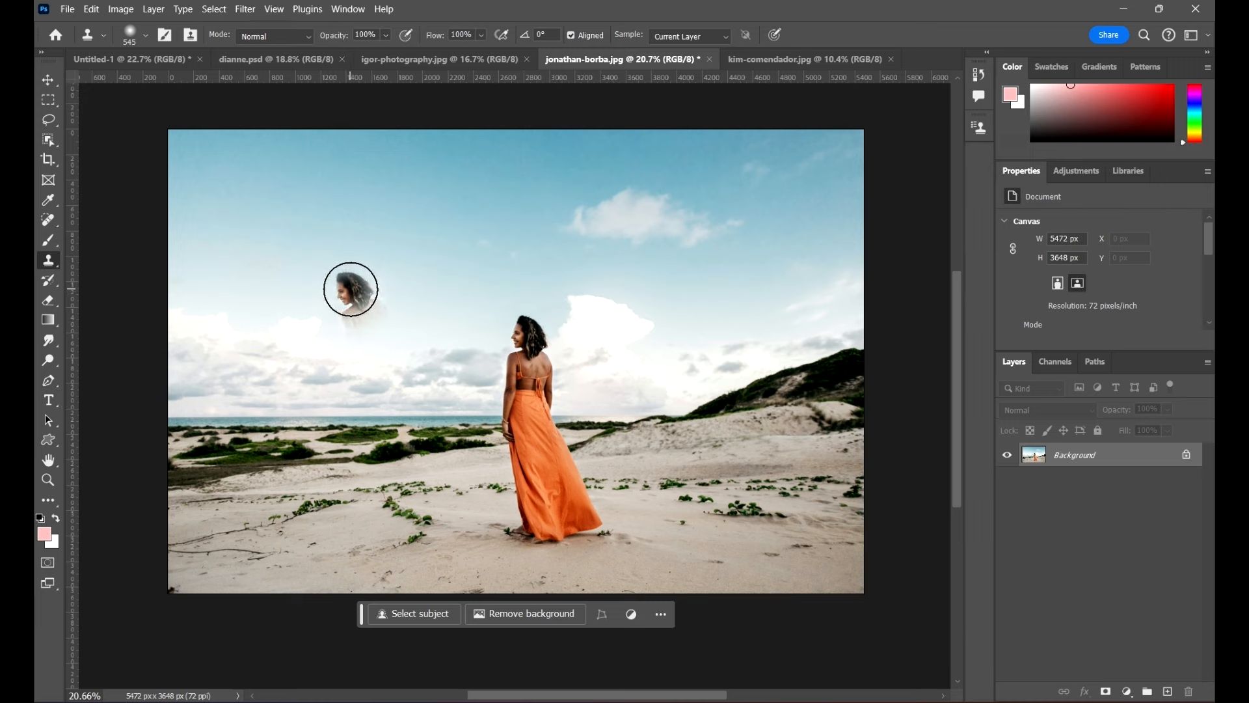
{"action": "left_click", "coordinate": [350, 289]}
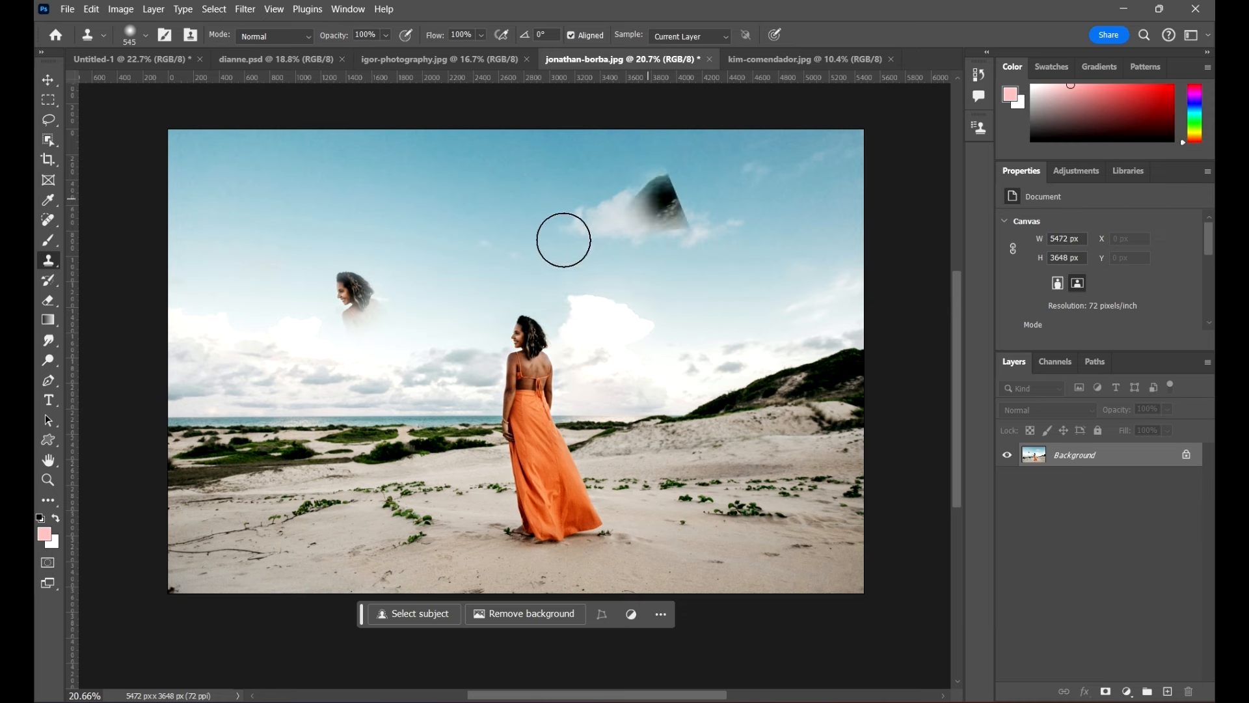
Step: Undo the stray stamp on the woman's head and stamp a copy of her head beside the upper-right cloud
{"action": "left_click", "coordinate": [536, 351]}
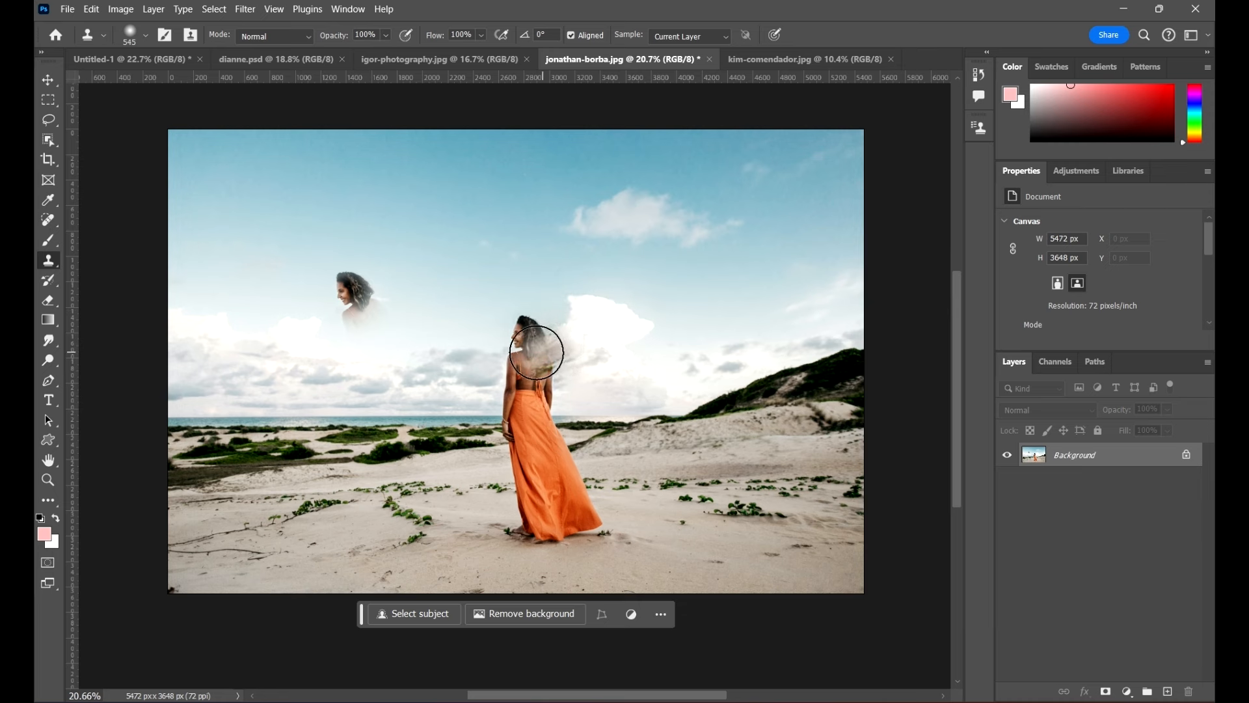
{"action": "key", "text": "ctrl+z"}
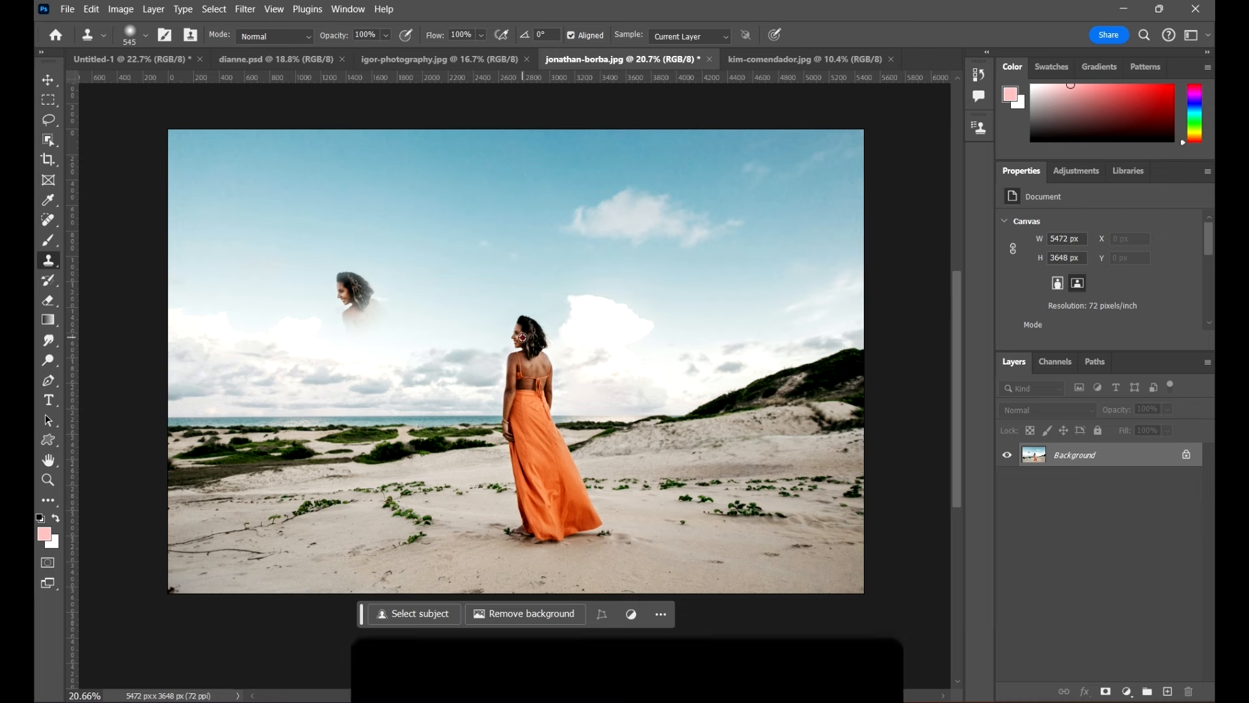
{"action": "left_click_drag", "start_coordinate": [642, 211], "coordinate": [633, 207]}
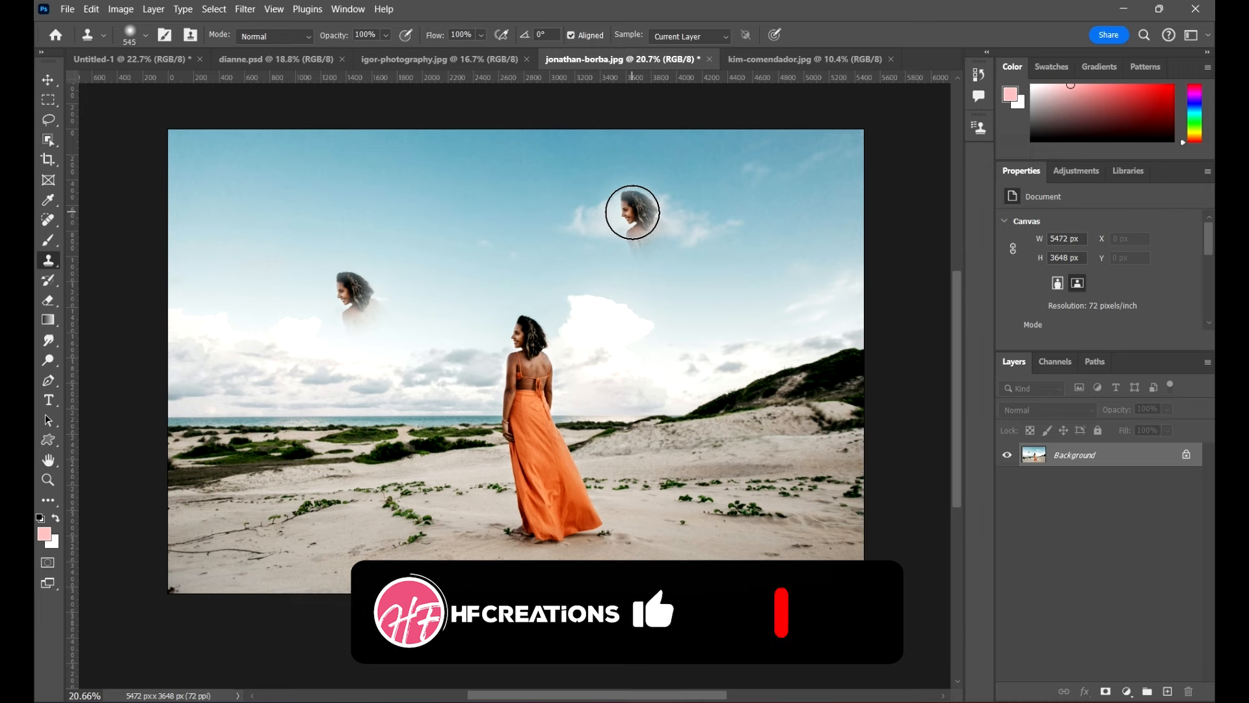
{"action": "key", "text": "alt"}
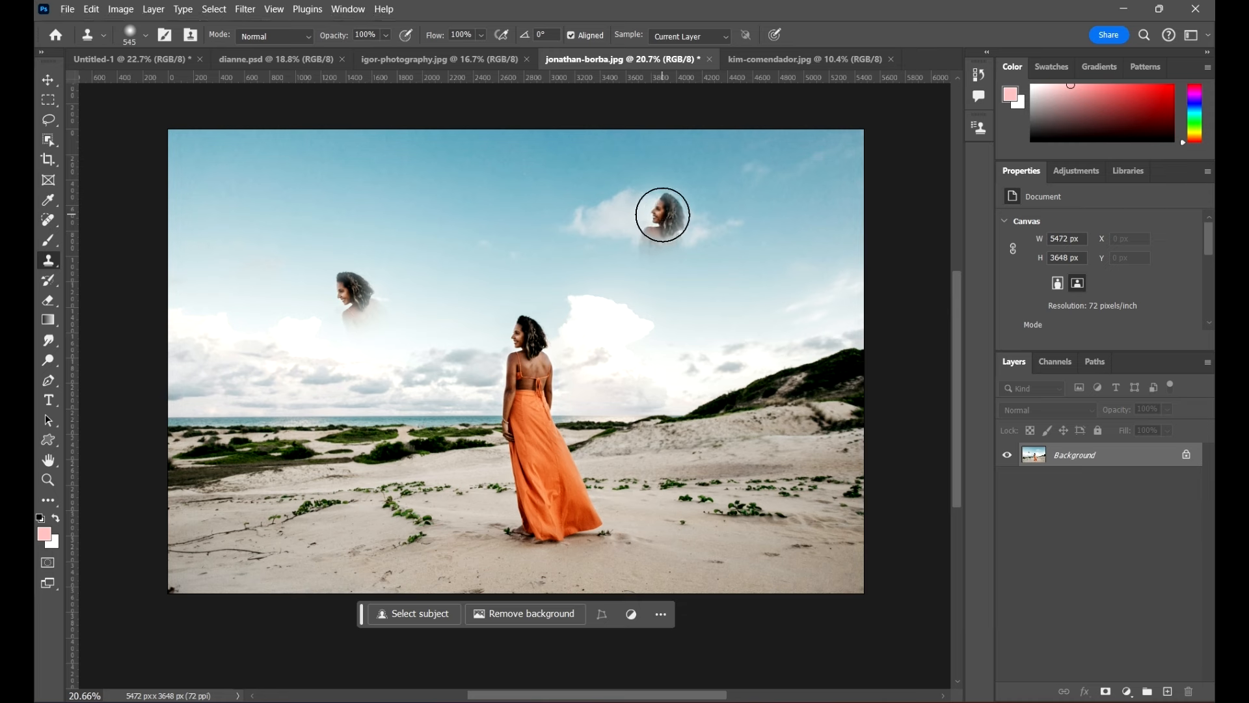
{"action": "left_click", "coordinate": [669, 243]}
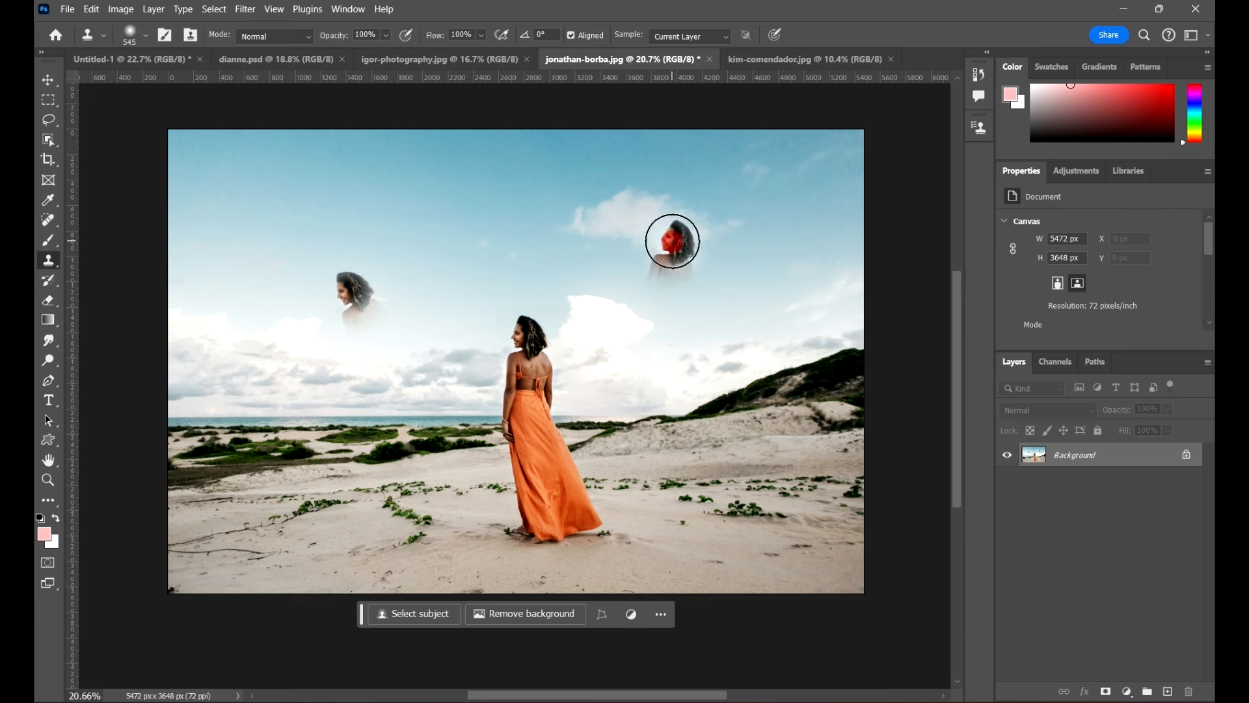
Step: Resample the woman's head, scale the clone source up and stamp a larger copy on the sky above and left of her
{"action": "left_click", "coordinate": [526, 335], "text": "alt"}
{"action": "left_click", "coordinate": [480, 230]}
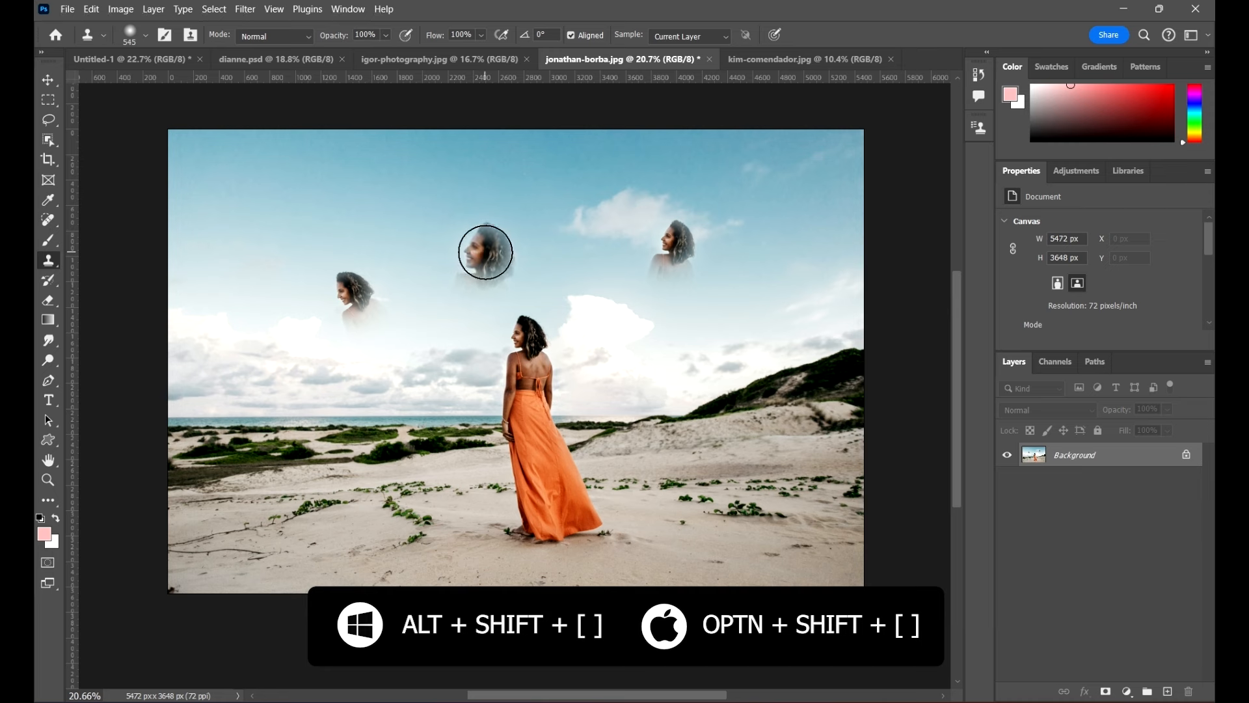
{"action": "left_click", "coordinate": [423, 214]}
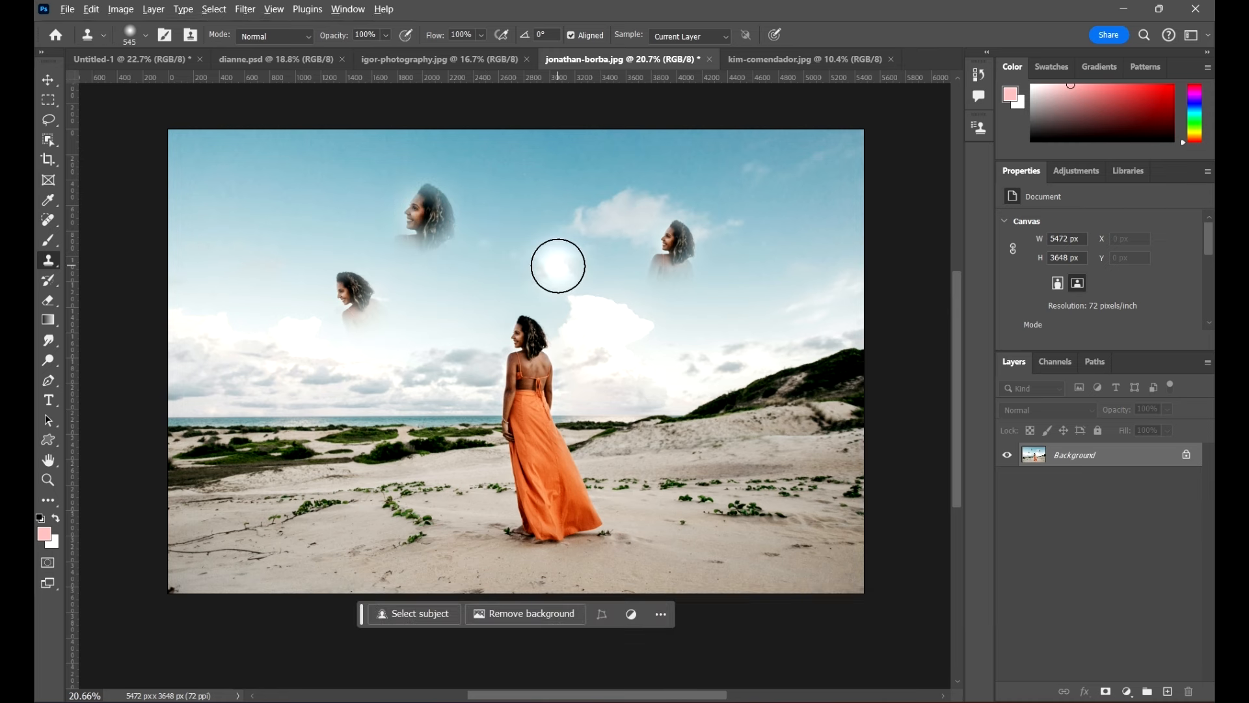
Step: Resample the woman's head, scale the clone source down to 70.5% and stamp a smaller copy at the sky's far left
{"action": "left_click", "coordinate": [526, 341], "text": "alt"}
{"action": "left_click", "coordinate": [273, 213]}
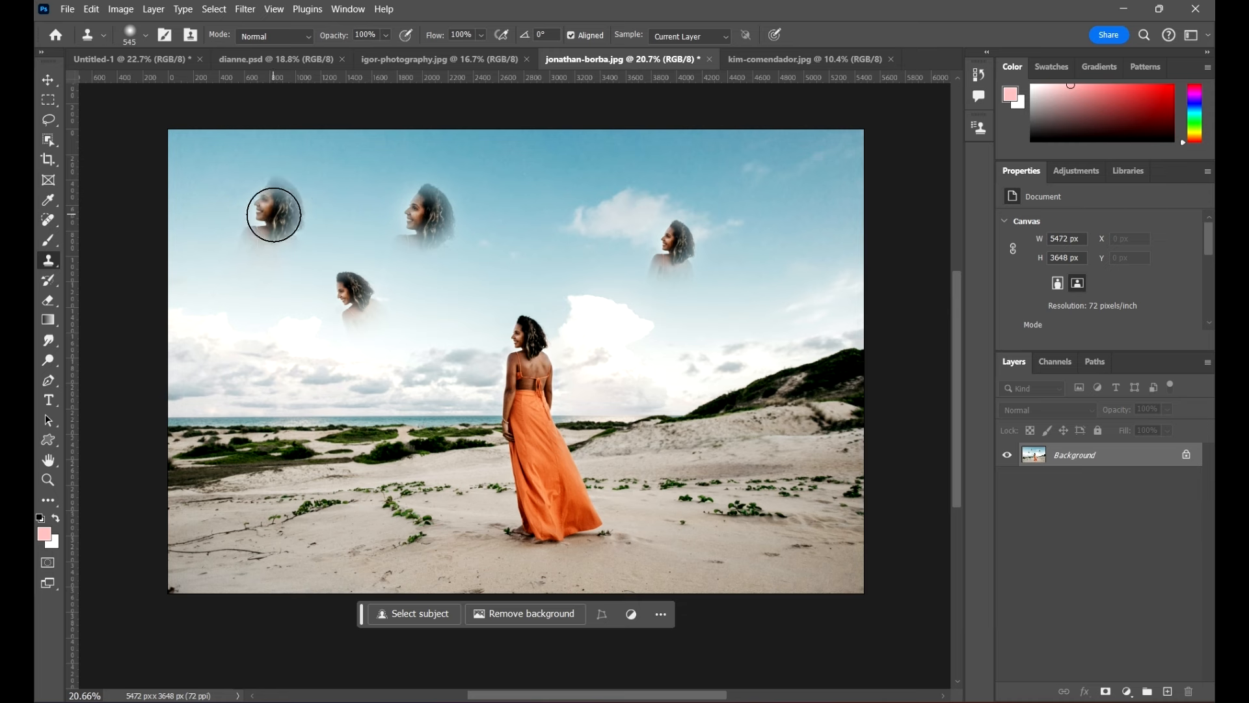
{"action": "left_click", "coordinate": [275, 215]}
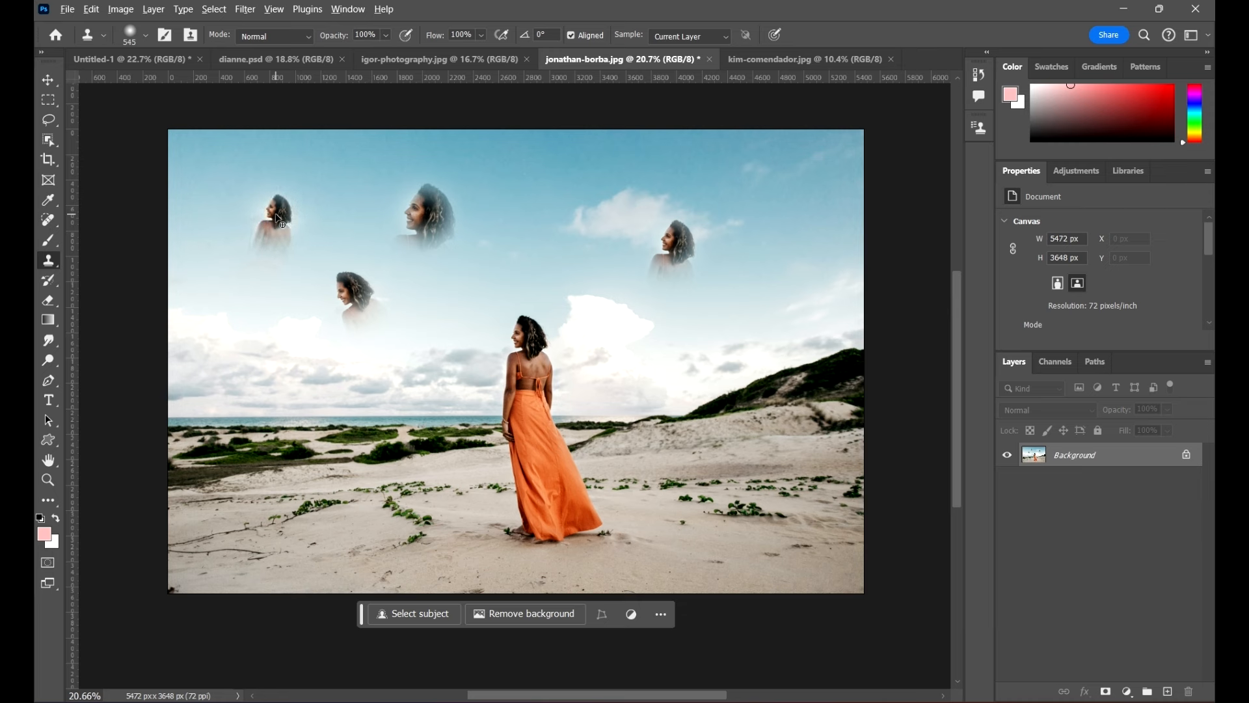
{"action": "mouse_move", "coordinate": [278, 214]}
{"action": "left_mouse_down"}
{"action": "mouse_move", "coordinate": [259, 258]}
{"action": "mouse_move", "coordinate": [290, 224]}
{"action": "left_mouse_up"}
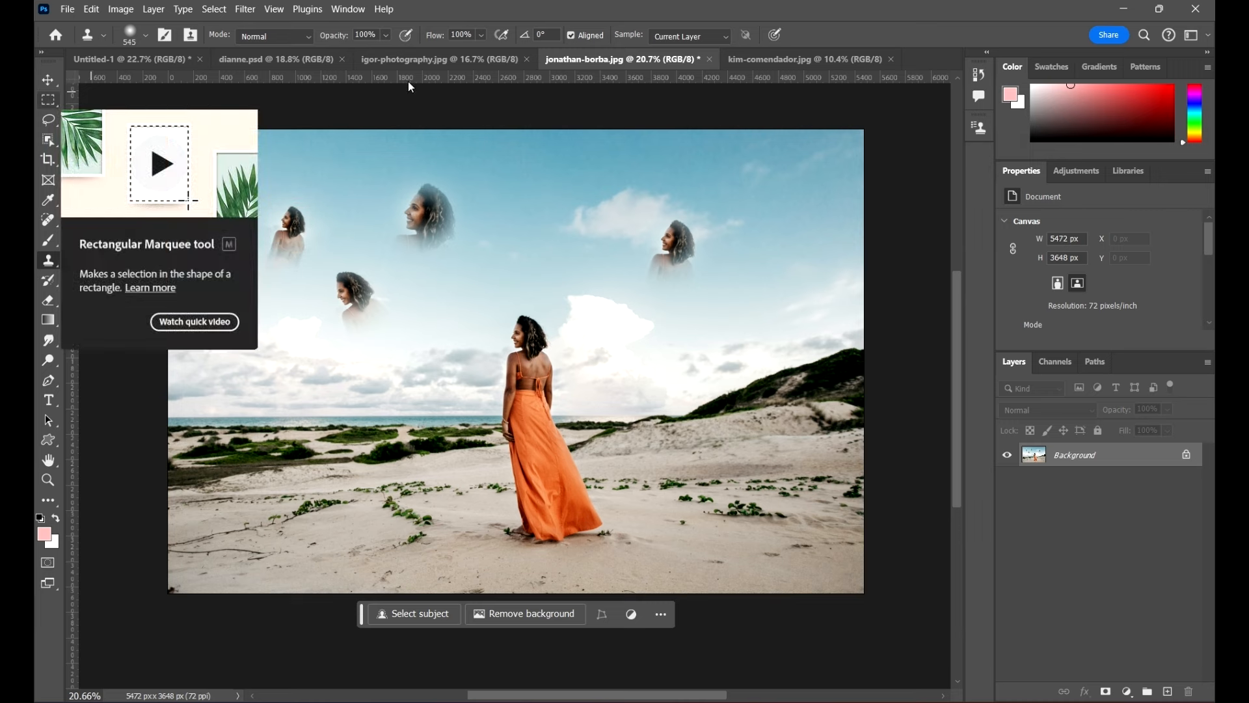
Step: Show the Clone Source settings and reset the source transform to 100% scale and 0.0° rotation
{"action": "left_click", "coordinate": [349, 9]}
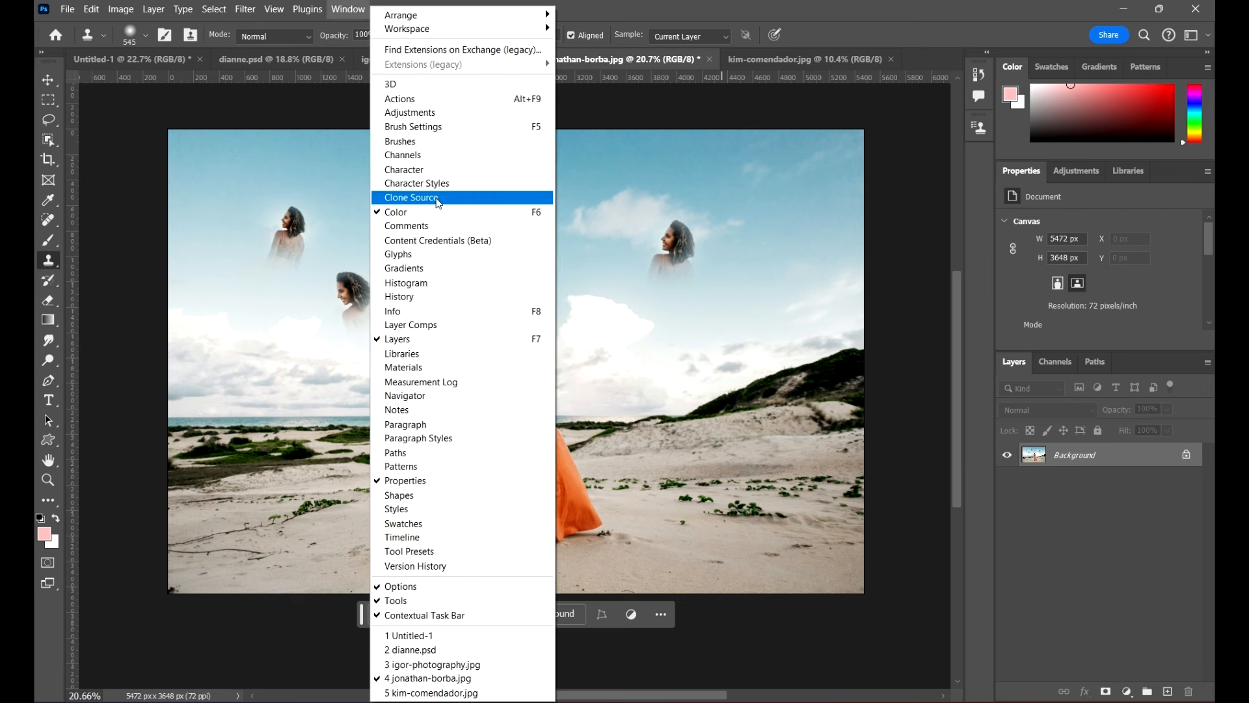
{"action": "left_click", "coordinate": [421, 202]}
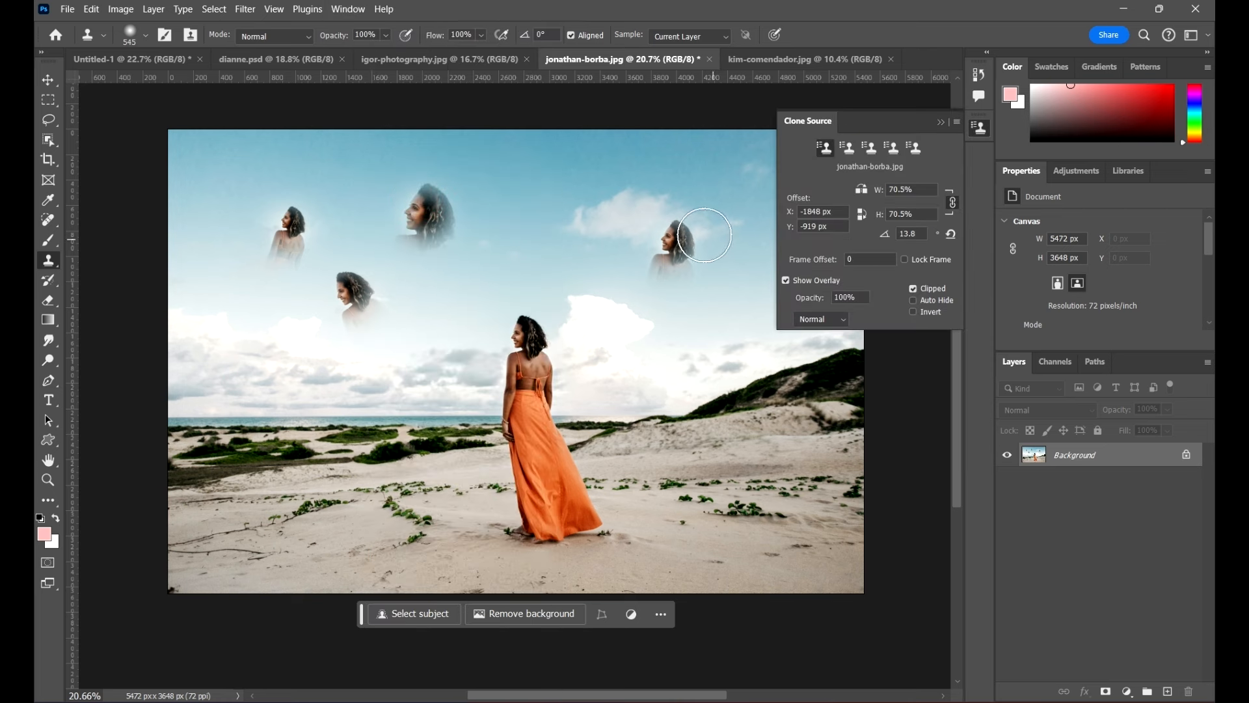
{"action": "left_click", "coordinate": [951, 234]}
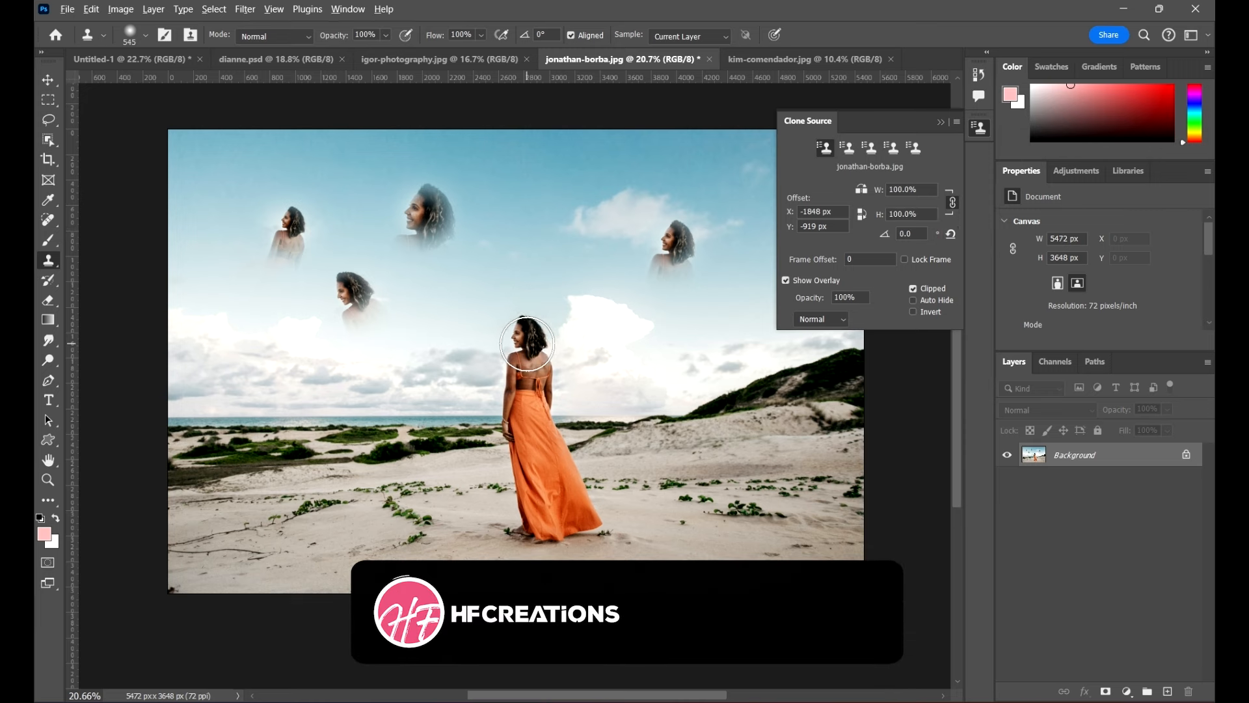
Step: Sample the woman's head and stamp a full-size, unrotated copy on the sky just left of the upper cloud
{"action": "left_click", "coordinate": [523, 344], "text": "alt"}
{"action": "left_click_drag", "start_coordinate": [576, 219], "coordinate": [602, 253]}
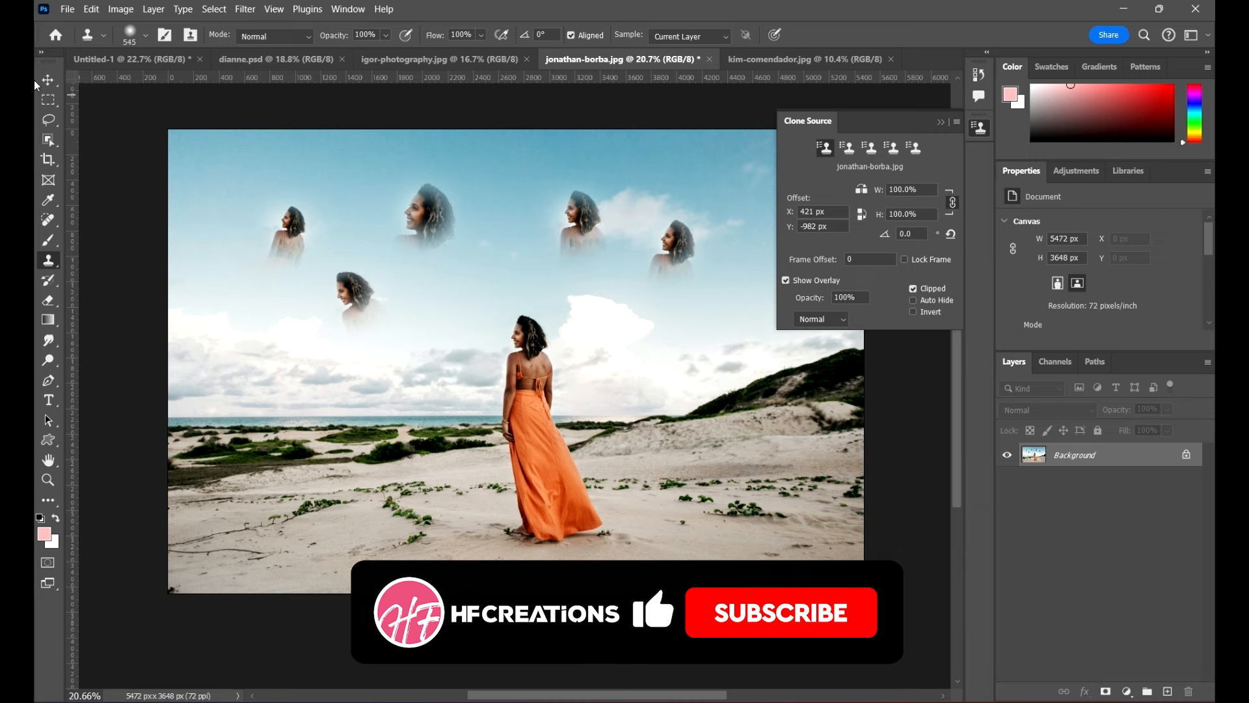
Step: Switch to the Move tool and add a new empty layer above the Background
{"action": "key", "text": "v"}
{"action": "scroll", "coordinate": [447, 315], "scroll_direction": "down", "scroll_amount": 2}
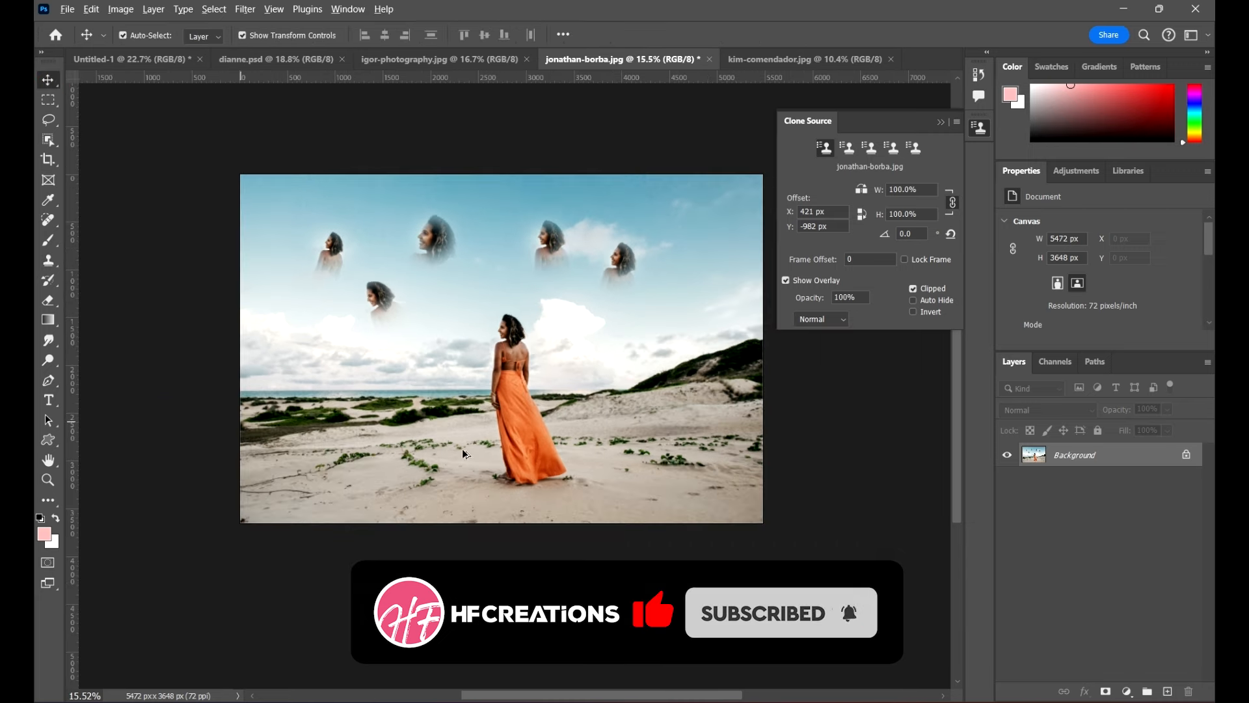
{"action": "scroll", "coordinate": [581, 376], "scroll_direction": "up", "scroll_amount": 2}
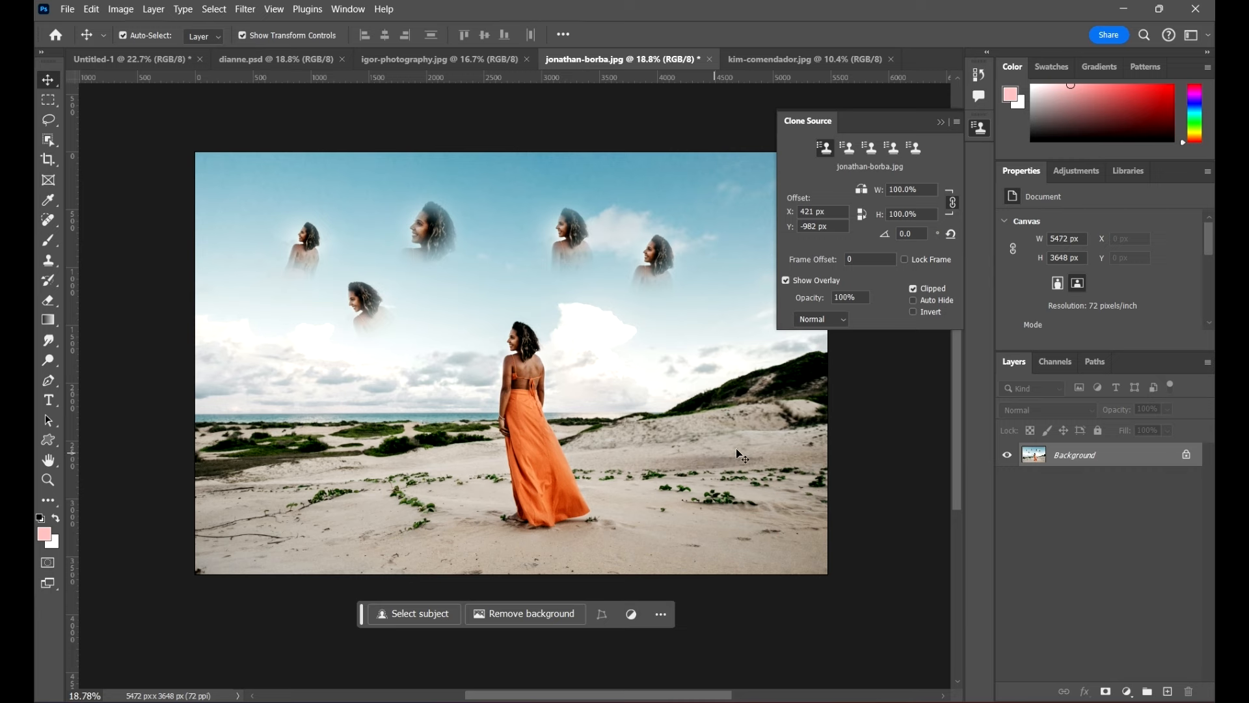
{"action": "left_click_drag", "start_coordinate": [716, 426], "coordinate": [694, 453]}
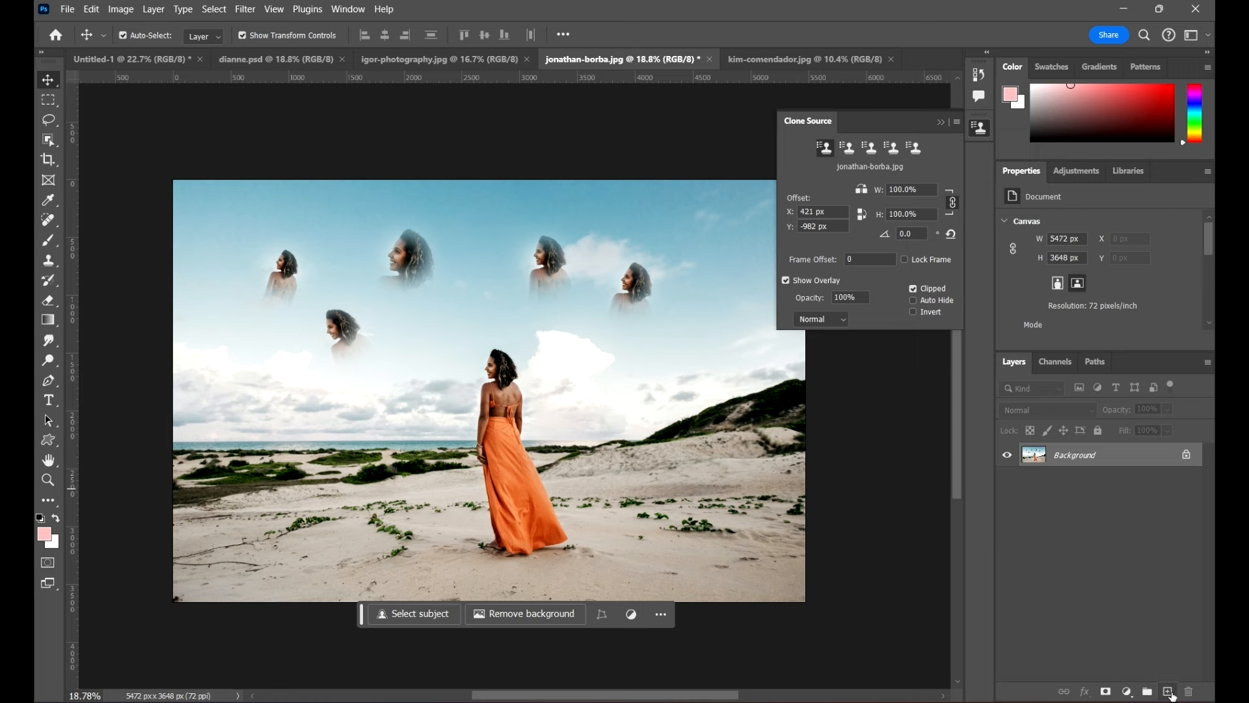
{"action": "left_click", "coordinate": [1167, 691]}
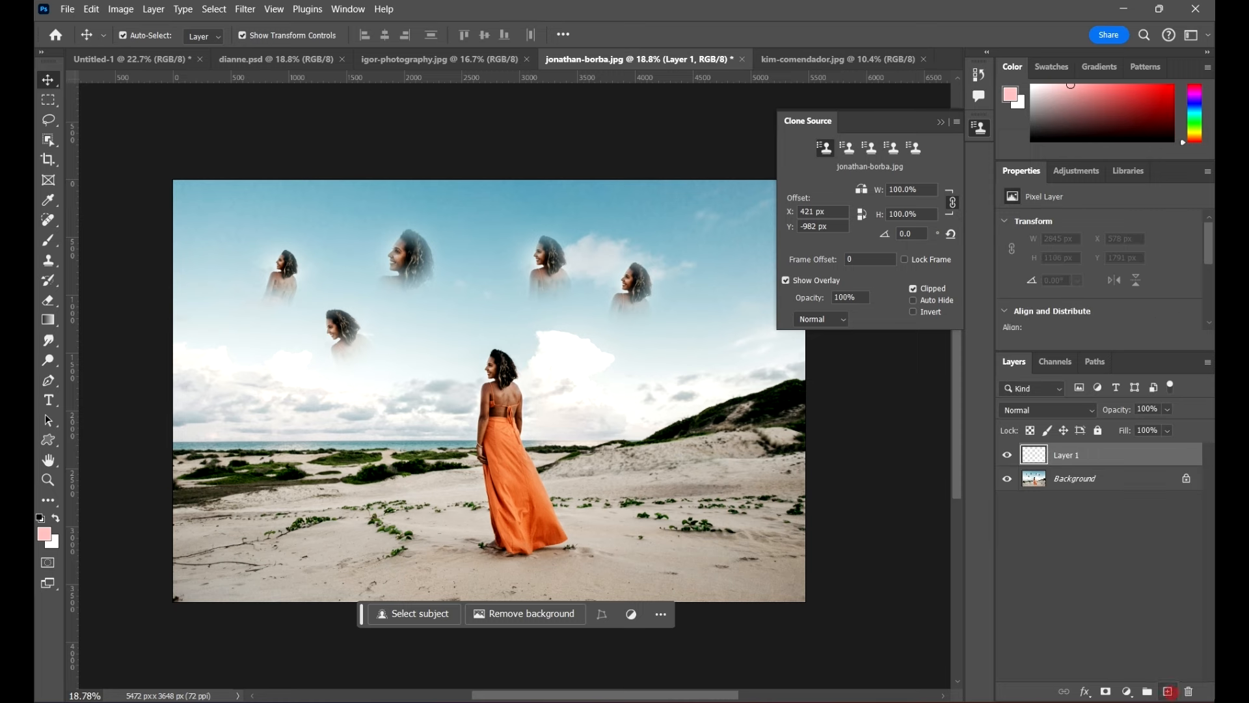
Step: Switch to the Brush tool and set its size to 161 px
{"action": "left_click", "coordinate": [48, 241]}
{"action": "right_click", "coordinate": [576, 313]}
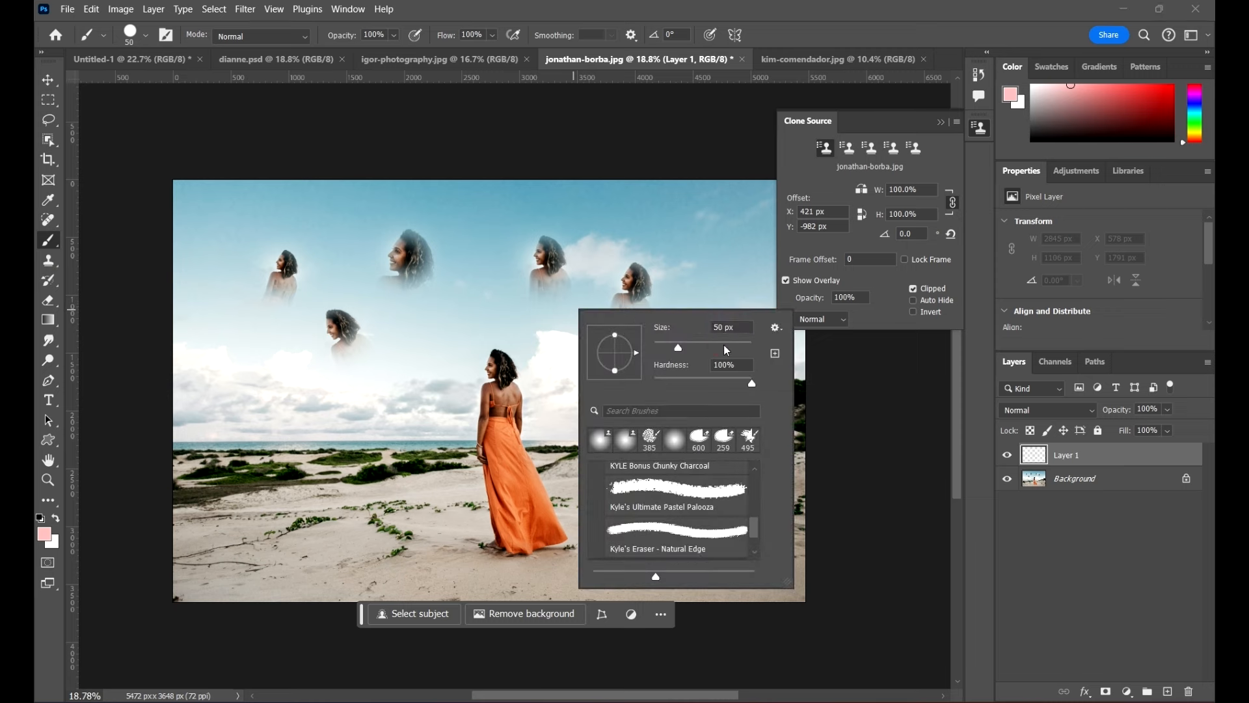
{"action": "double_click", "coordinate": [722, 327]}
{"action": "type", "text": "161"}
{"action": "key", "text": "Return"}
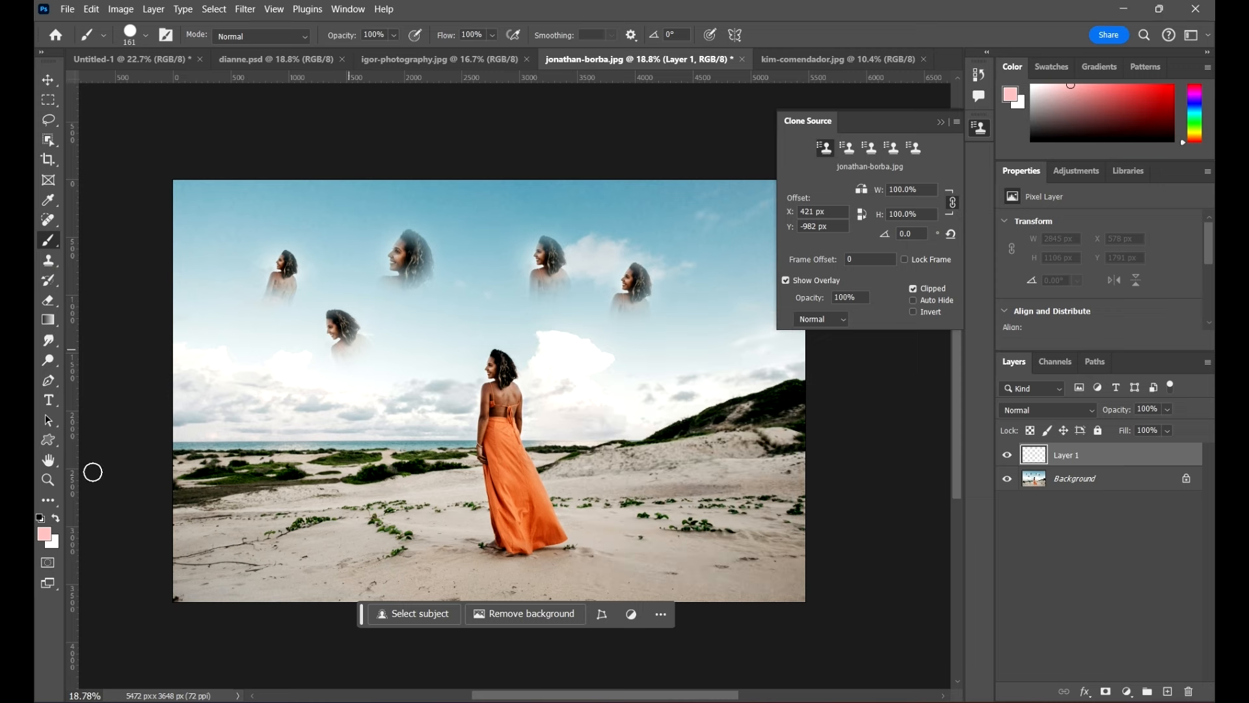
Step: Change the foreground color to a dark red
{"action": "left_click", "coordinate": [46, 535]}
{"action": "double_click", "coordinate": [853, 433]}
{"action": "type", "text": "cd0000"}
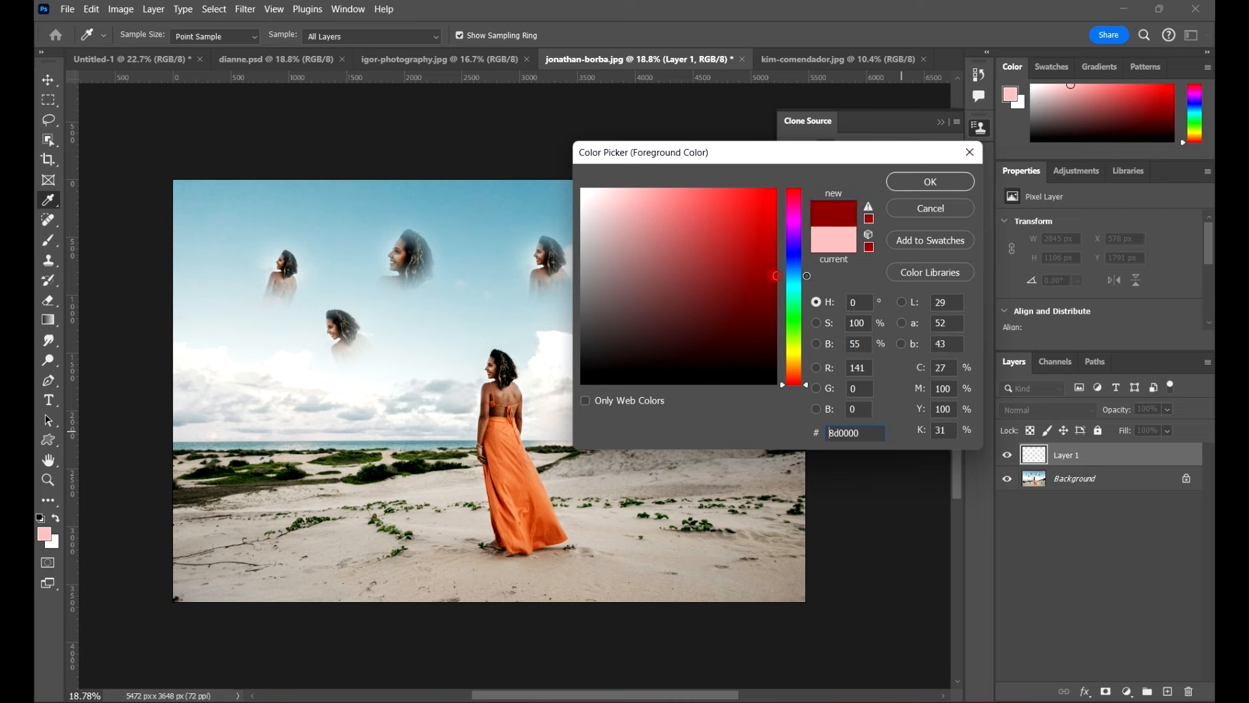
{"action": "left_click", "coordinate": [931, 181]}
Step: Enlarge the brush to 338 px
{"action": "right_click", "coordinate": [647, 391]}
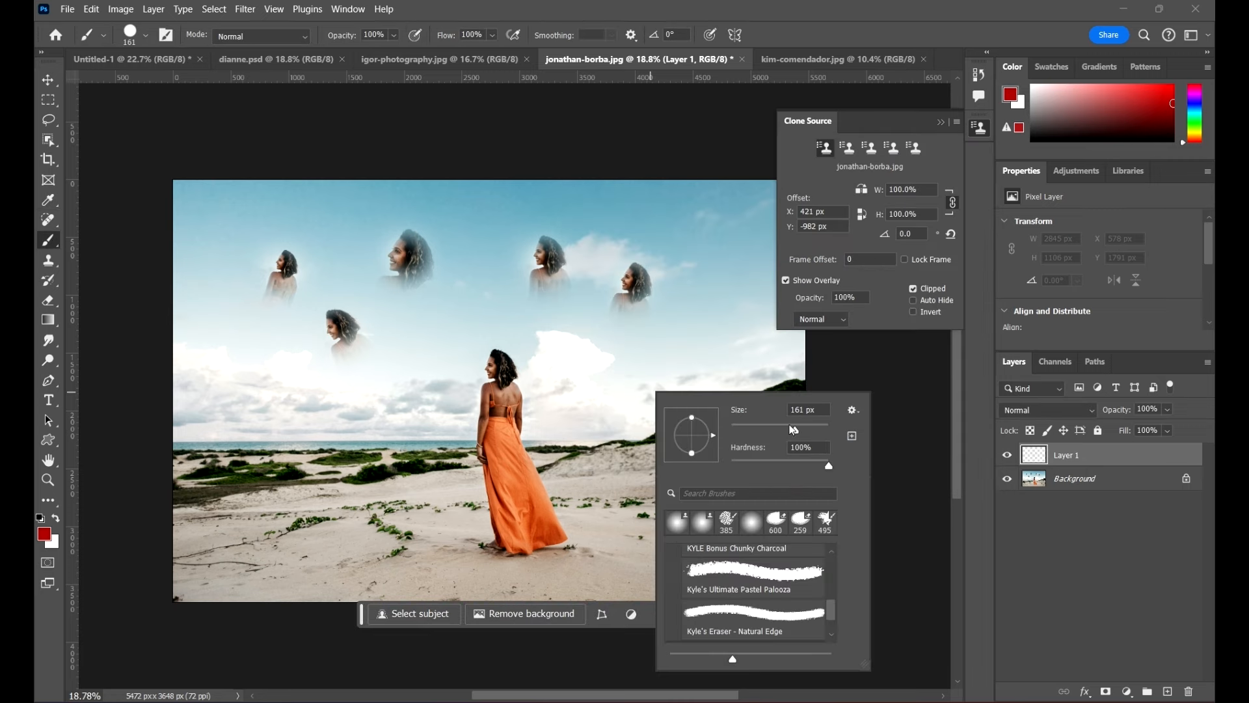
{"action": "left_click_drag", "start_coordinate": [792, 430], "coordinate": [824, 431]}
{"action": "left_click", "coordinate": [647, 354]}
Step: Try red brush strokes across the clouds and hill, undo them together with the layer, and add an empty layer again
{"action": "mouse_move", "coordinate": [746, 337]}
{"action": "left_mouse_down"}
{"action": "mouse_move", "coordinate": [687, 395]}
{"action": "mouse_move", "coordinate": [718, 416]}
{"action": "mouse_move", "coordinate": [623, 433]}
{"action": "left_mouse_up"}
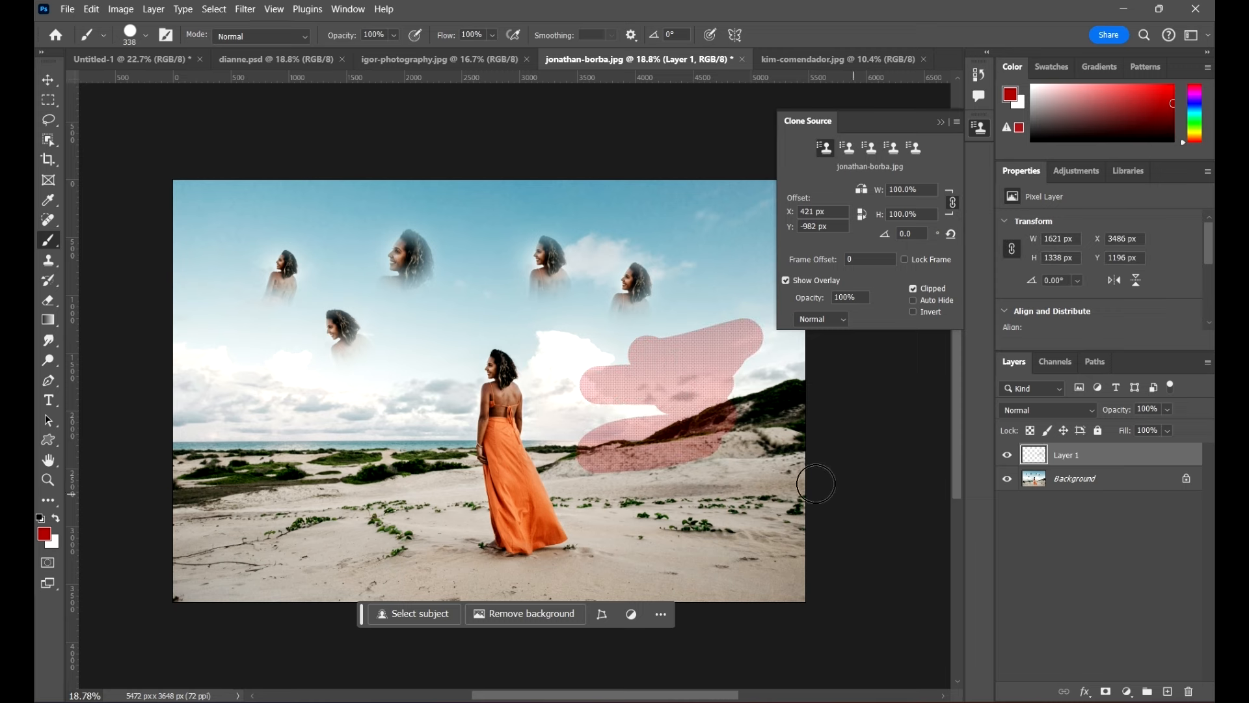
{"action": "key", "text": "ctrl+z"}
{"action": "key", "text": "ctrl+z"}
{"action": "key", "text": "ctrl+z"}
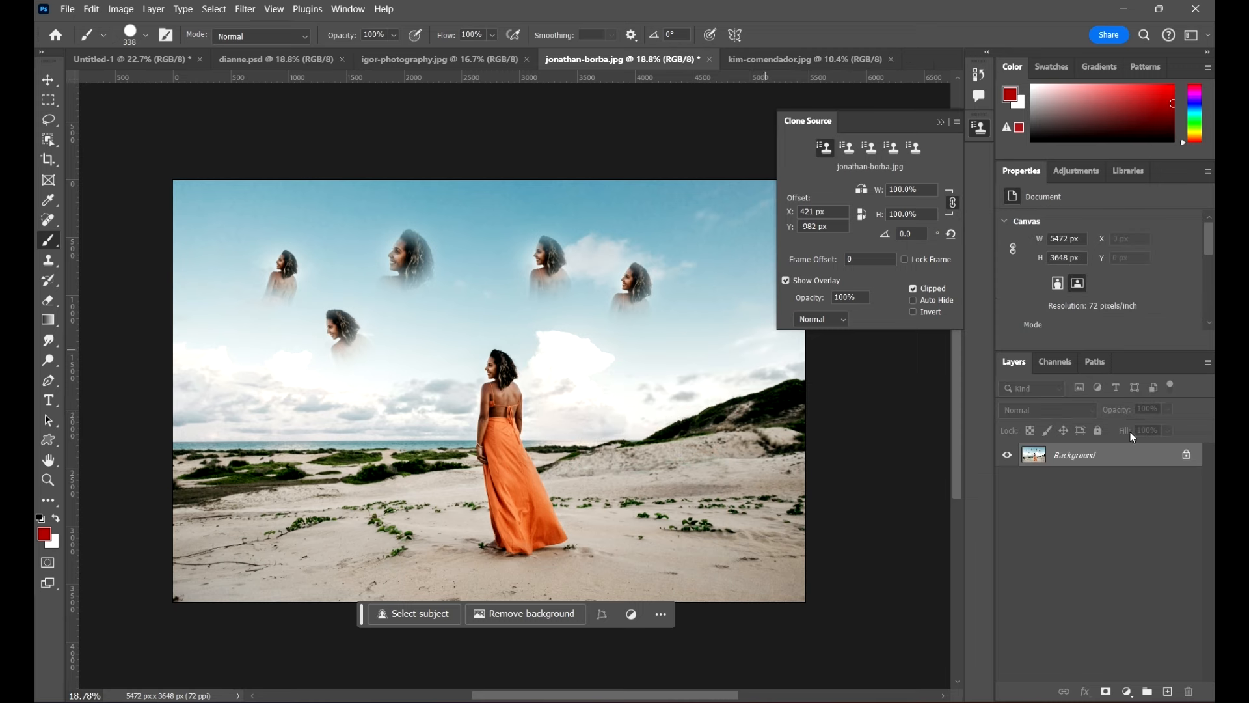
{"action": "left_click", "coordinate": [1169, 691]}
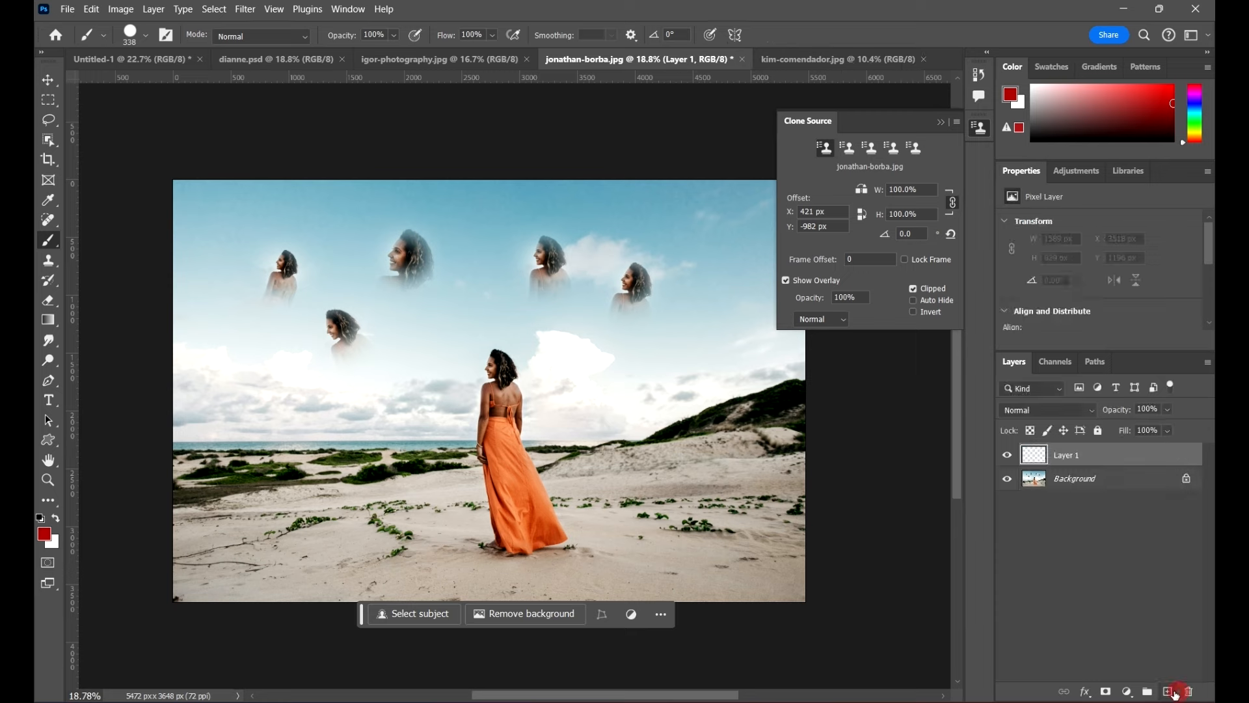
Step: Switch to the Clone Stamp tool and set its brush hardness to 72%
{"action": "left_click", "coordinate": [146, 37]}
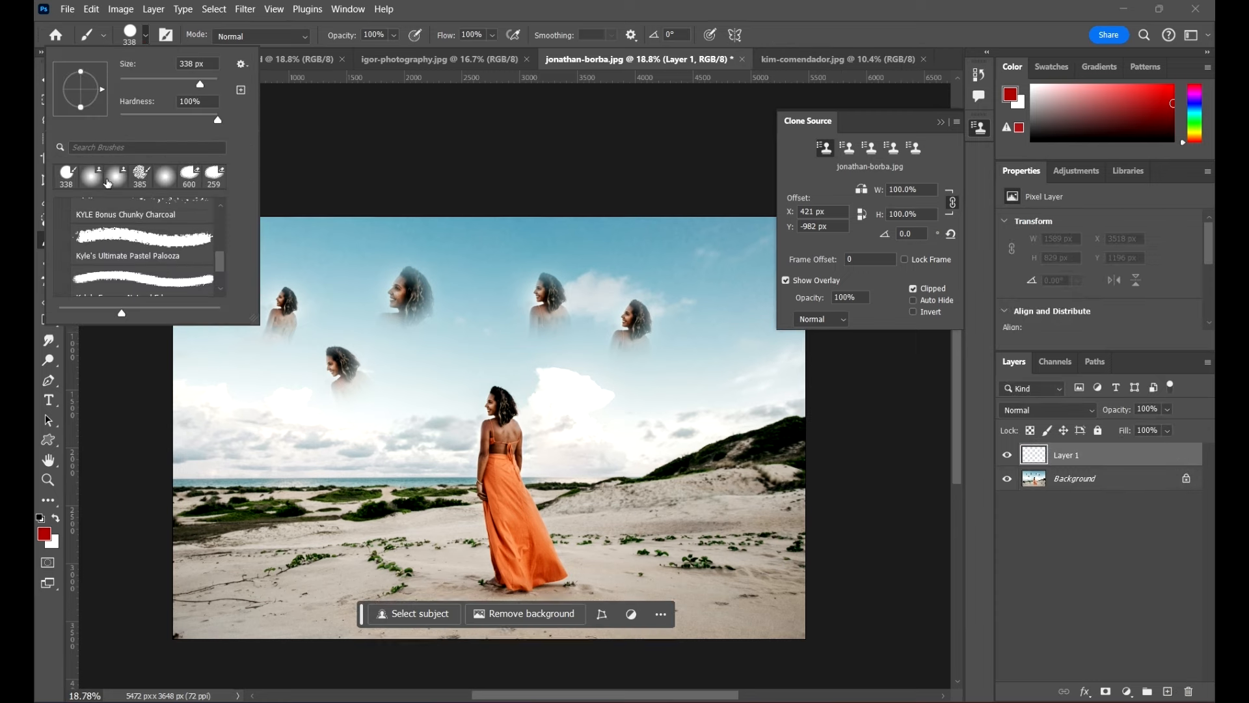
{"action": "key", "text": "s"}
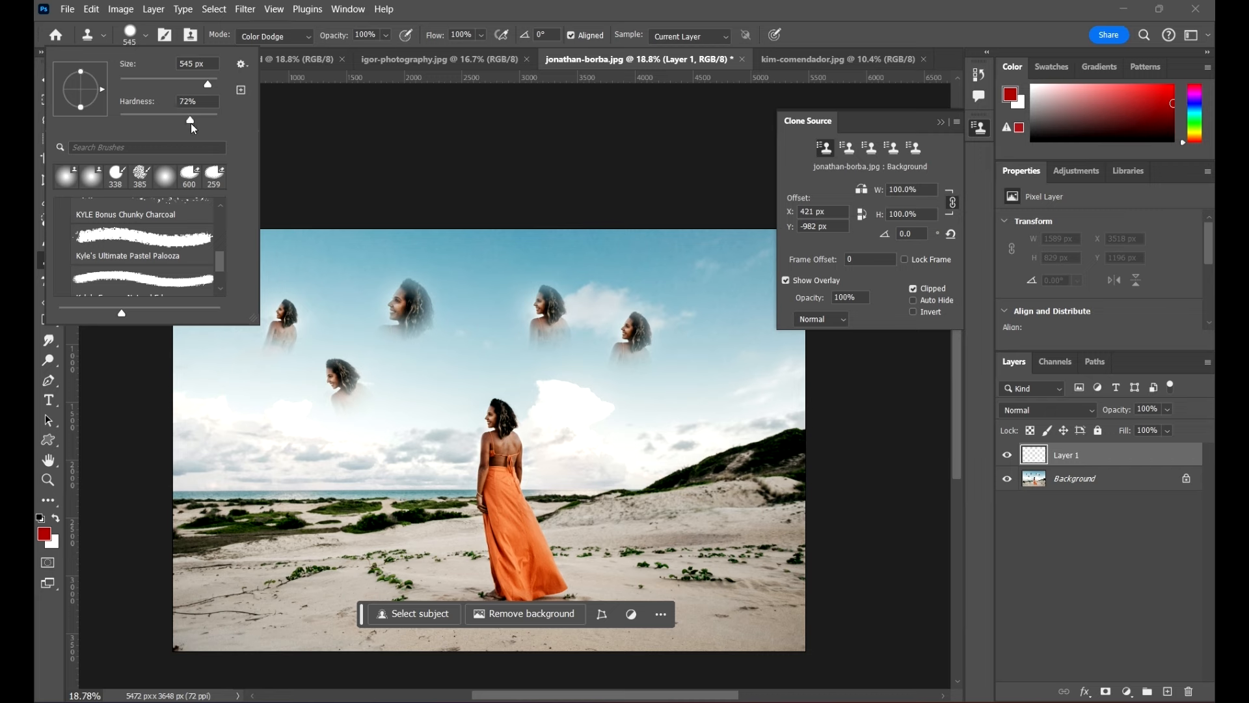
{"action": "left_click_drag", "start_coordinate": [191, 123], "coordinate": [193, 123]}
{"action": "key", "text": "Return"}
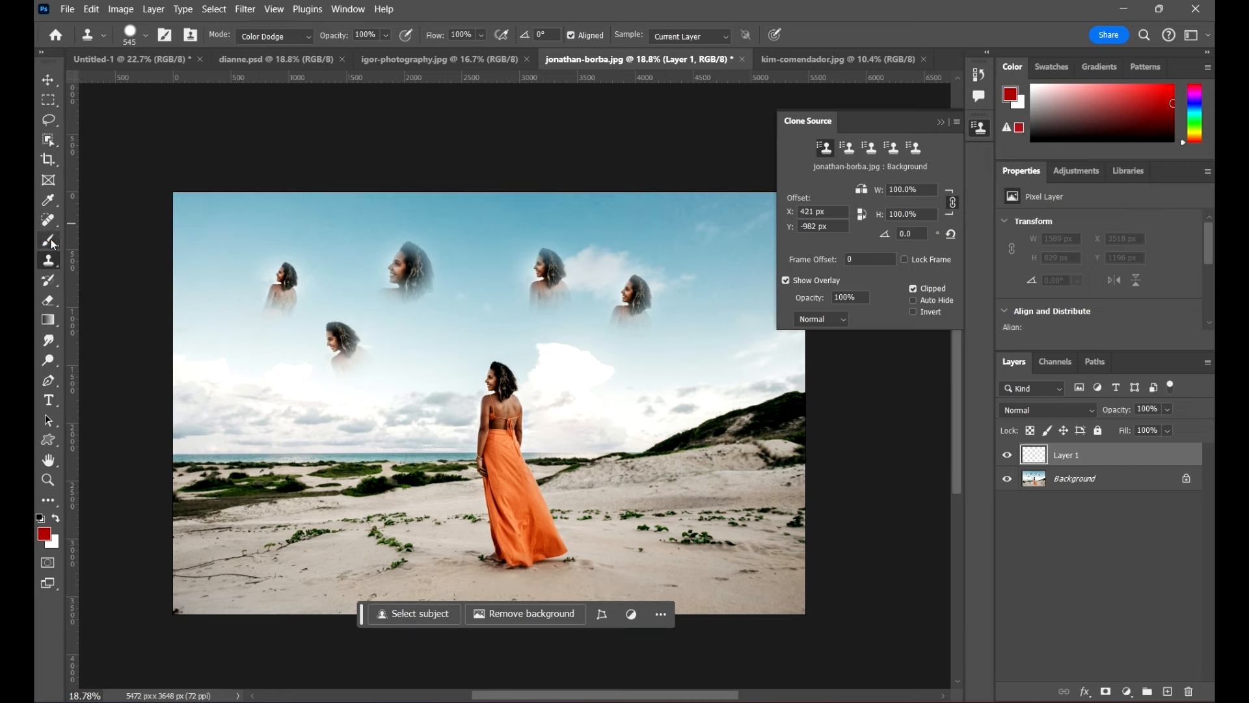
Step: Brush a red blob about 1326 by 758 px on Layer 1 over the low clouds beside the woman, and inspect it up close
{"action": "left_click", "coordinate": [49, 240]}
{"action": "mouse_move", "coordinate": [629, 382]}
{"action": "left_mouse_down"}
{"action": "mouse_move", "coordinate": [666, 368]}
{"action": "mouse_move", "coordinate": [669, 404]}
{"action": "mouse_move", "coordinate": [605, 404]}
{"action": "mouse_move", "coordinate": [725, 382]}
{"action": "left_mouse_up"}
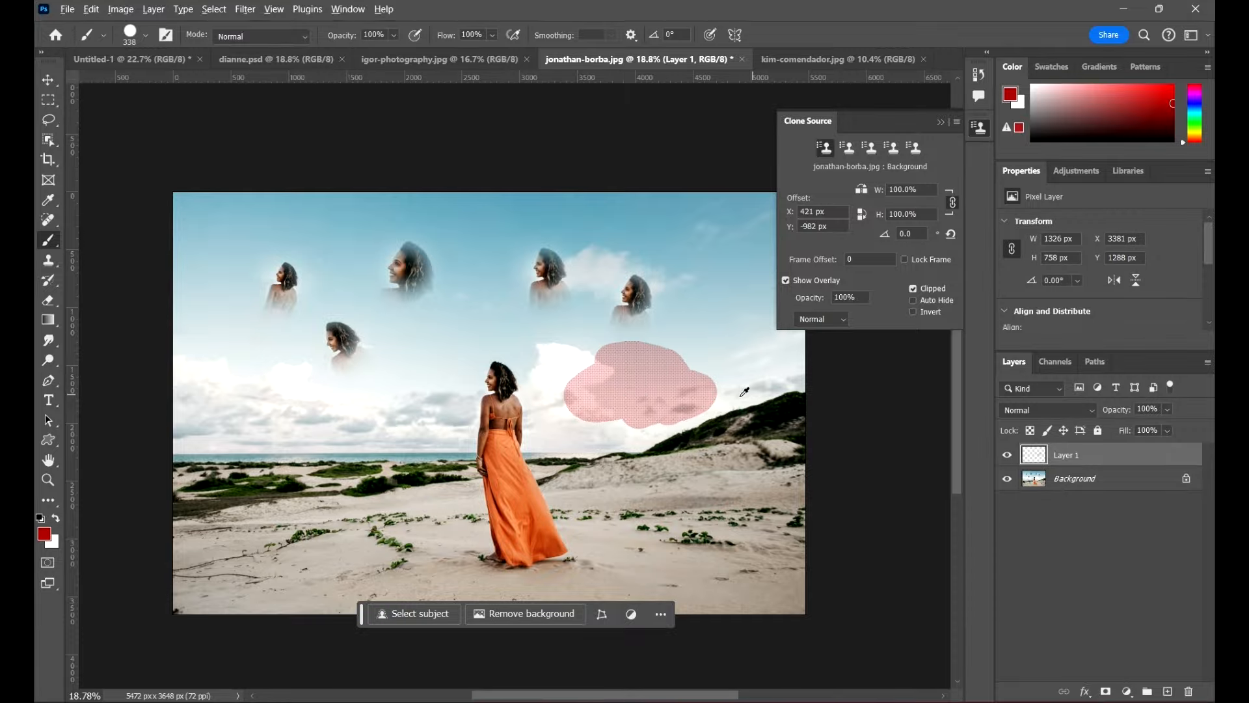
{"action": "scroll", "coordinate": [706, 391], "scroll_direction": "up", "scroll_amount": 20}
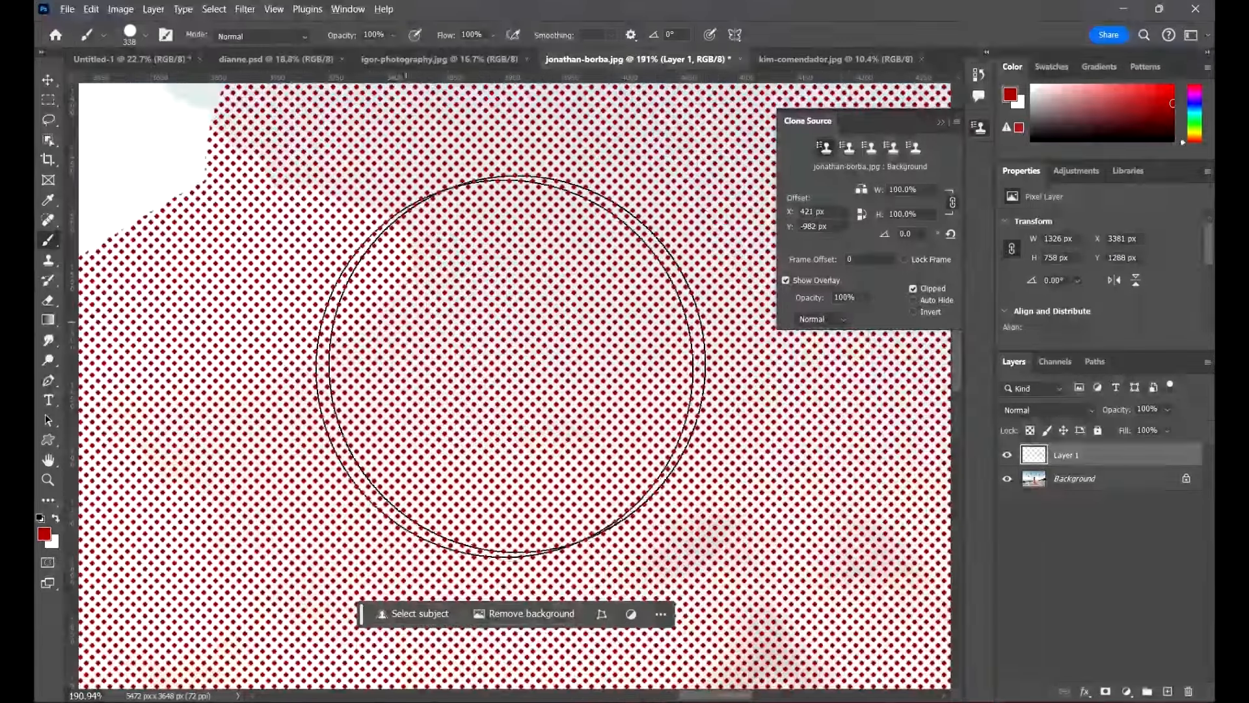
{"action": "scroll", "coordinate": [511, 367], "scroll_direction": "down", "scroll_amount": 15}
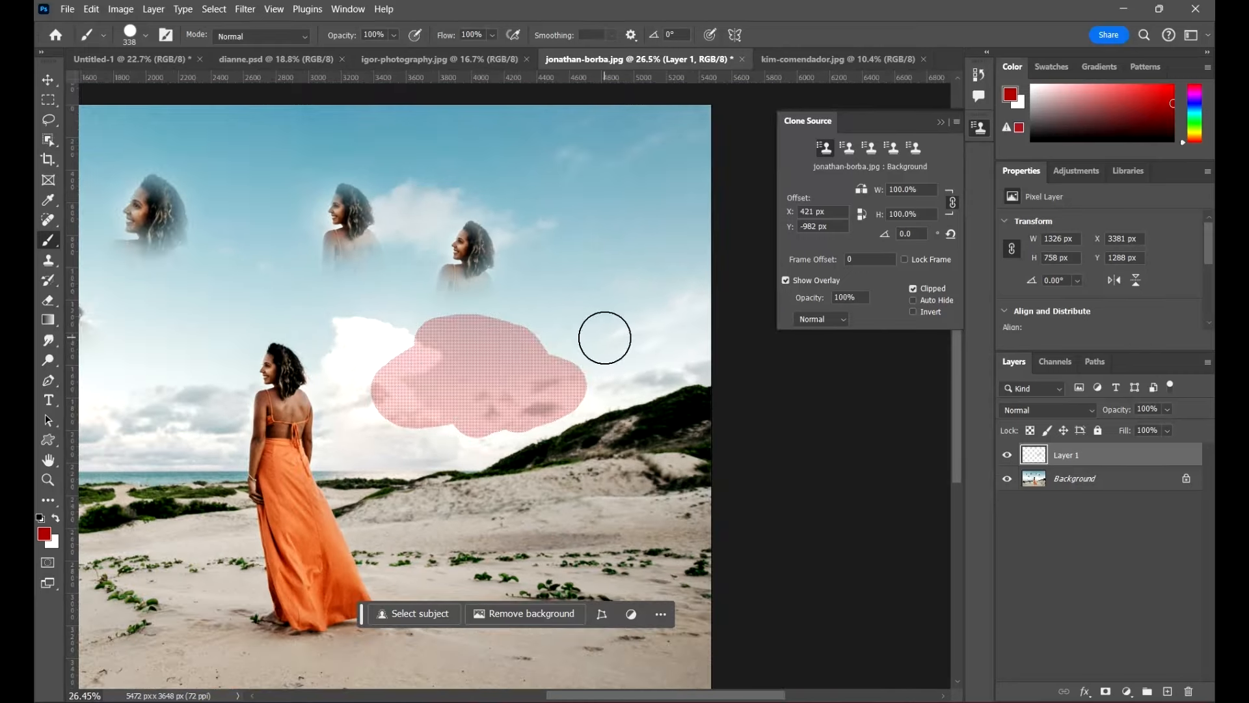
{"action": "scroll", "coordinate": [650, 337], "scroll_direction": "down", "scroll_amount": 3}
{"action": "scroll", "coordinate": [650, 336], "scroll_direction": "up", "scroll_amount": 3}
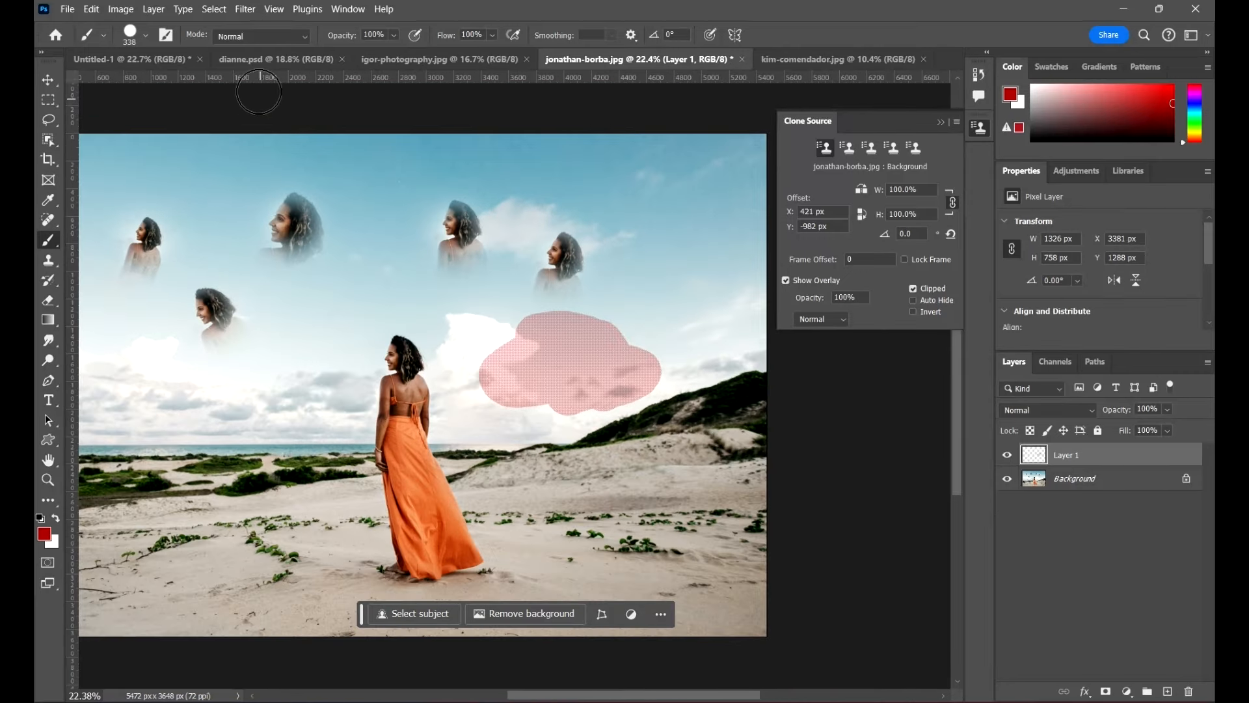
Step: Bring up the Untitled-1 document and collapse the Clone Source settings
{"action": "left_click", "coordinate": [296, 57]}
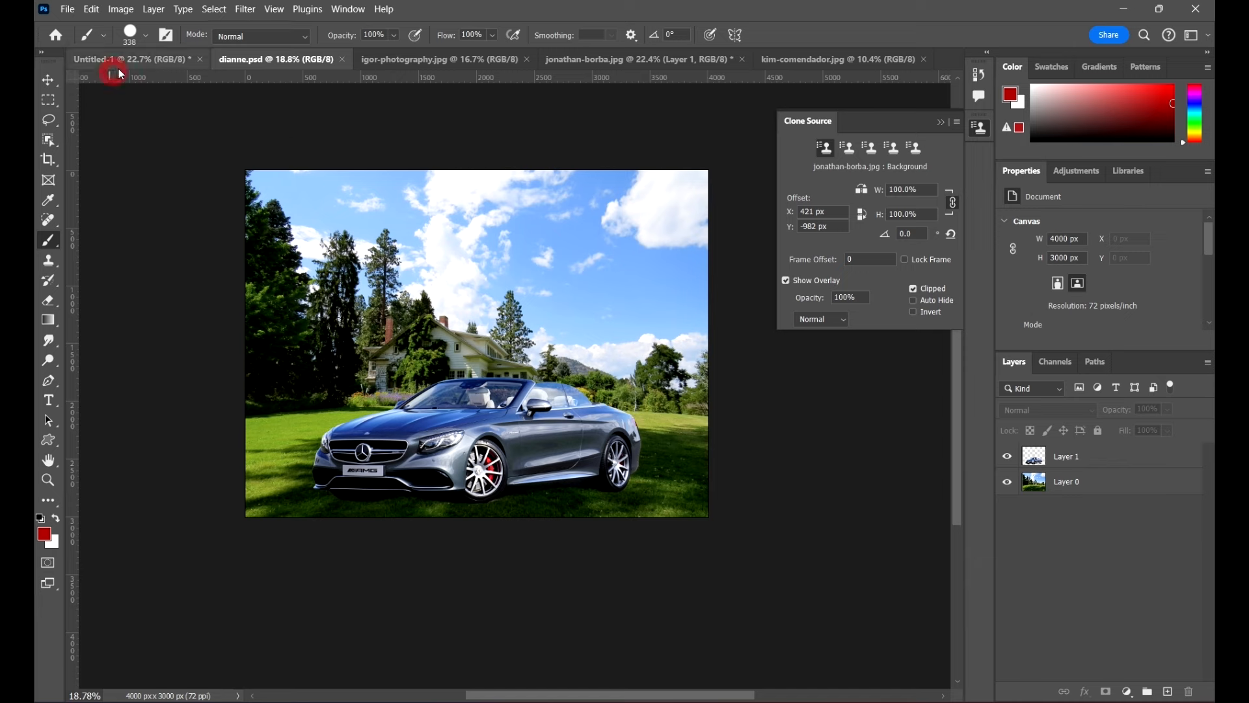
{"action": "left_click", "coordinate": [120, 70]}
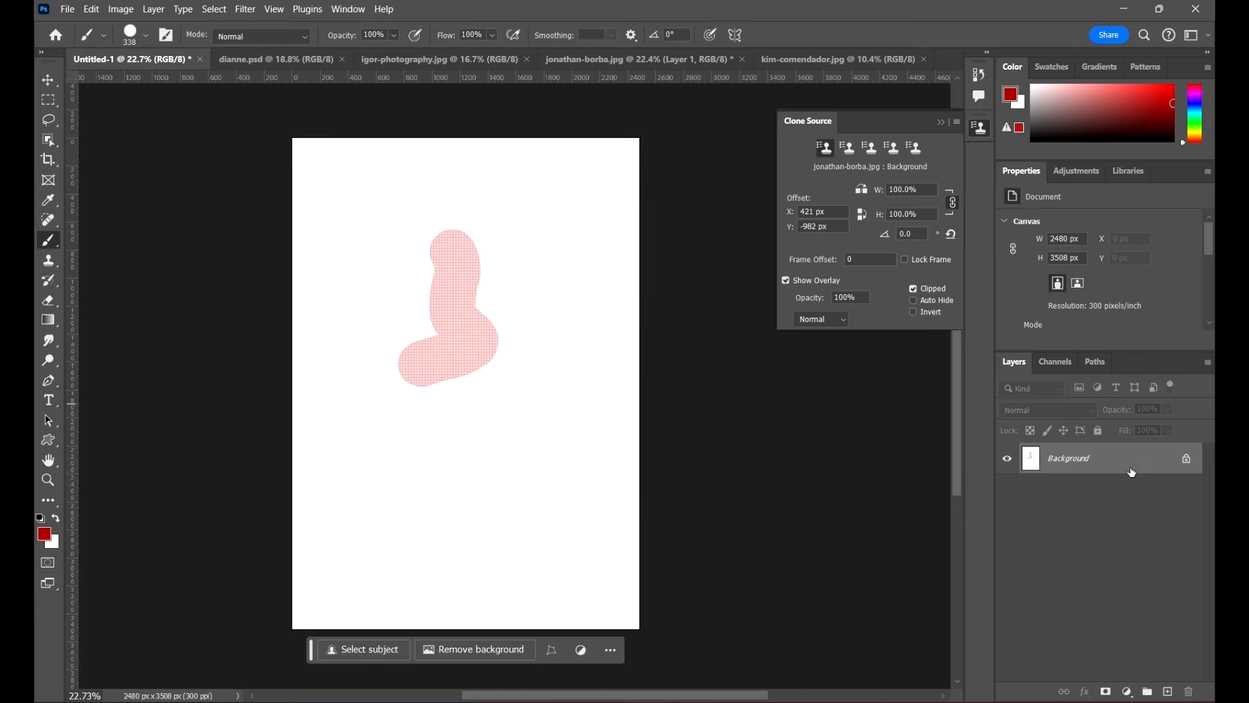
{"action": "left_click", "coordinate": [940, 122]}
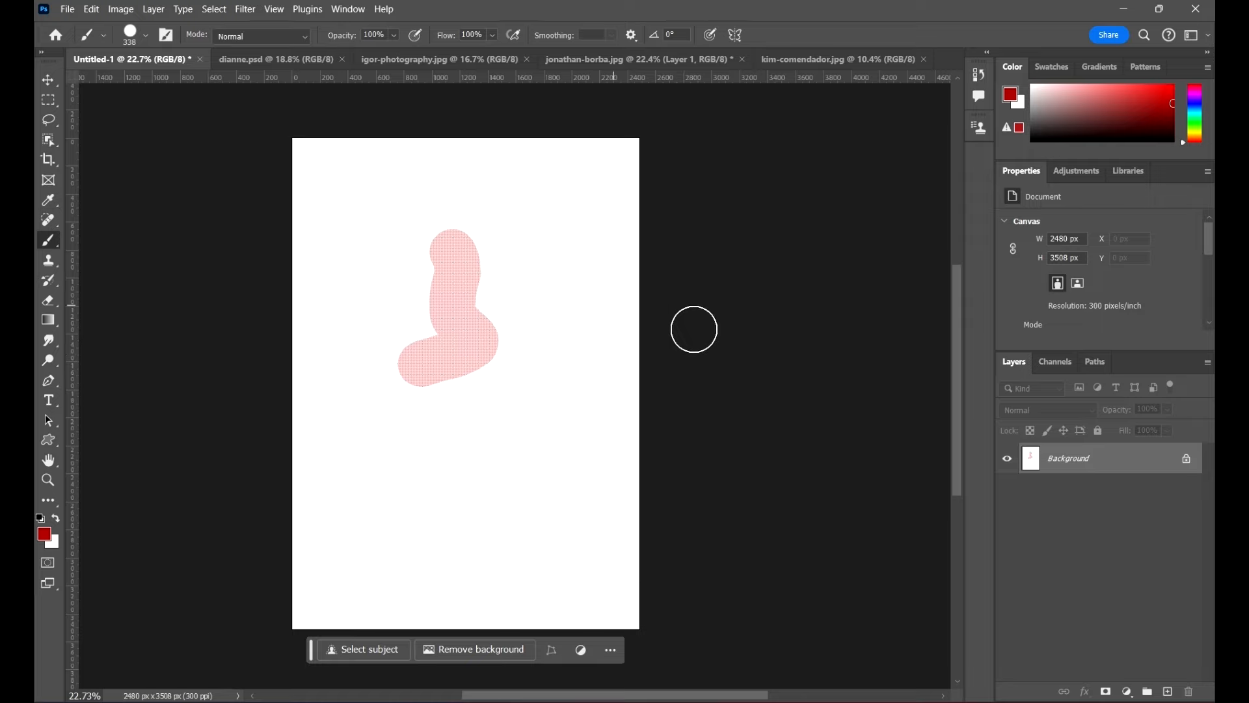
Step: Examine the patterned brush stroke in Untitled-1 at several magnifications and return to the jonathan-borba.jpg document
{"action": "scroll", "coordinate": [428, 254], "scroll_direction": "down", "scroll_amount": 3}
{"action": "scroll", "coordinate": [416, 280], "scroll_direction": "up", "scroll_amount": 5}
{"action": "scroll", "coordinate": [449, 254], "scroll_direction": "down", "scroll_amount": 2}
{"action": "scroll", "coordinate": [474, 251], "scroll_direction": "up", "scroll_amount": 5}
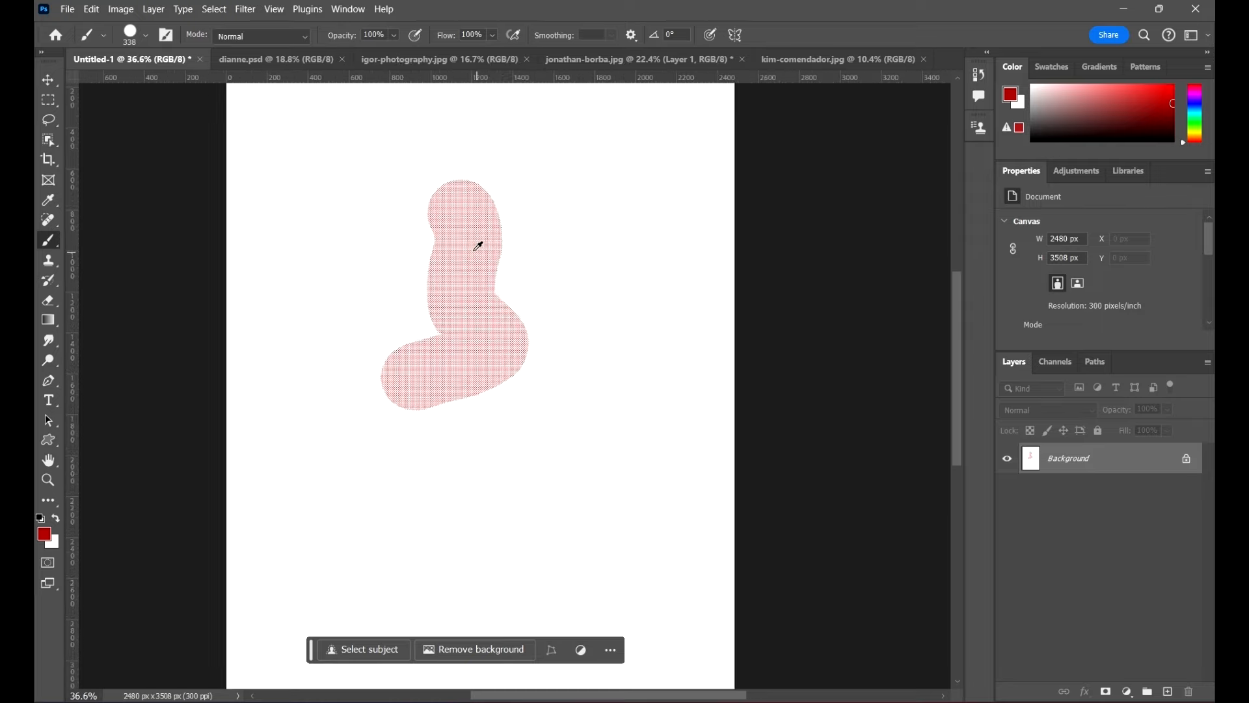
{"action": "scroll", "coordinate": [478, 246], "scroll_direction": "up", "scroll_amount": 2}
{"action": "scroll", "coordinate": [488, 228], "scroll_direction": "down", "scroll_amount": 5}
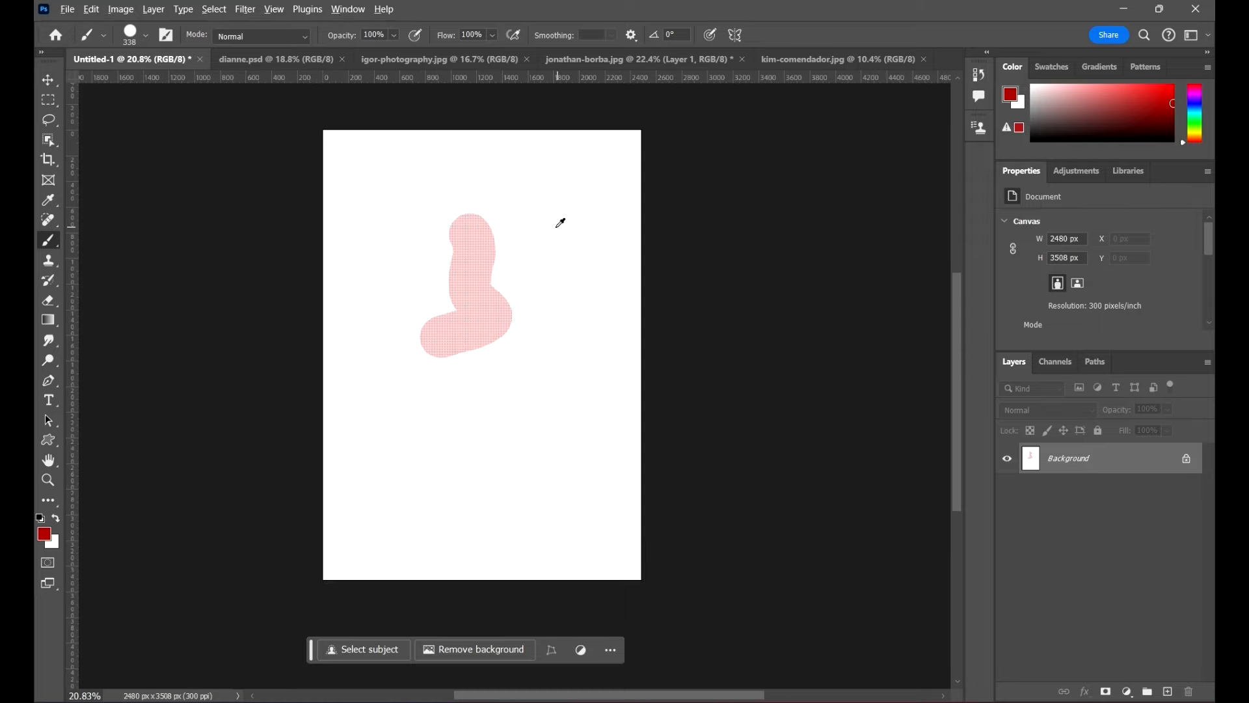
{"action": "scroll", "coordinate": [558, 225], "scroll_direction": "up", "scroll_amount": 1}
{"action": "left_click", "coordinate": [443, 60]}
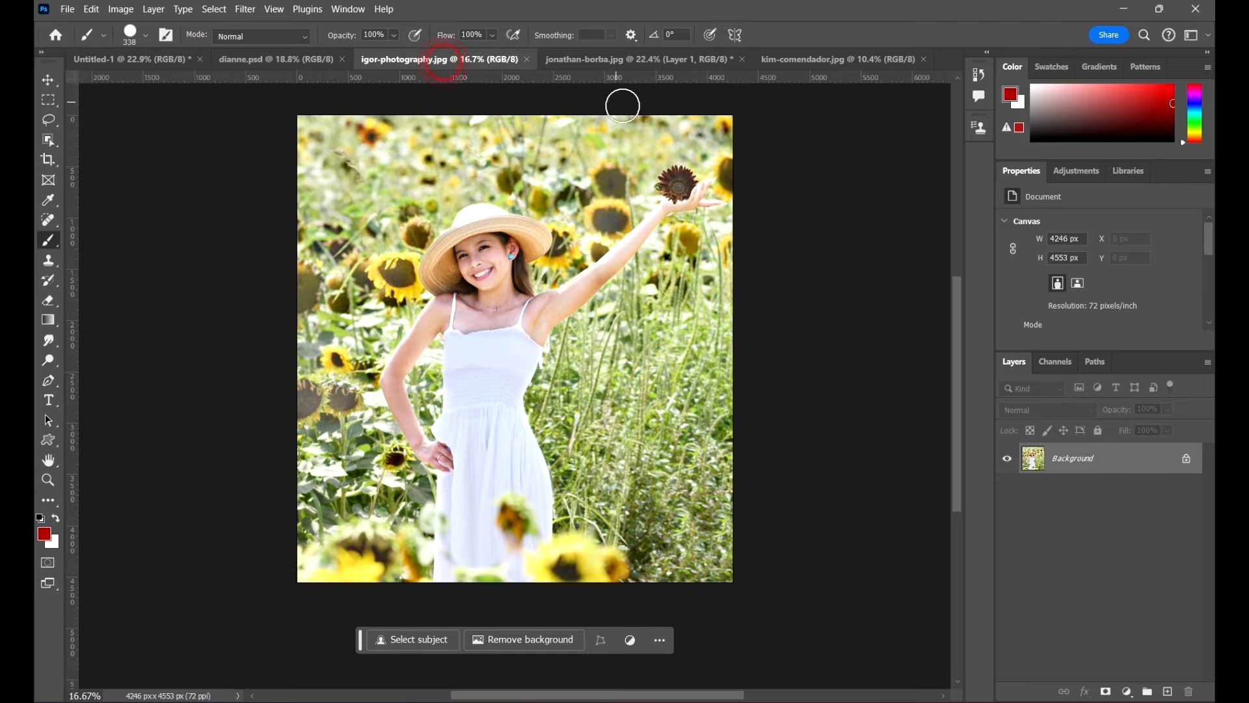
{"action": "left_click", "coordinate": [616, 63]}
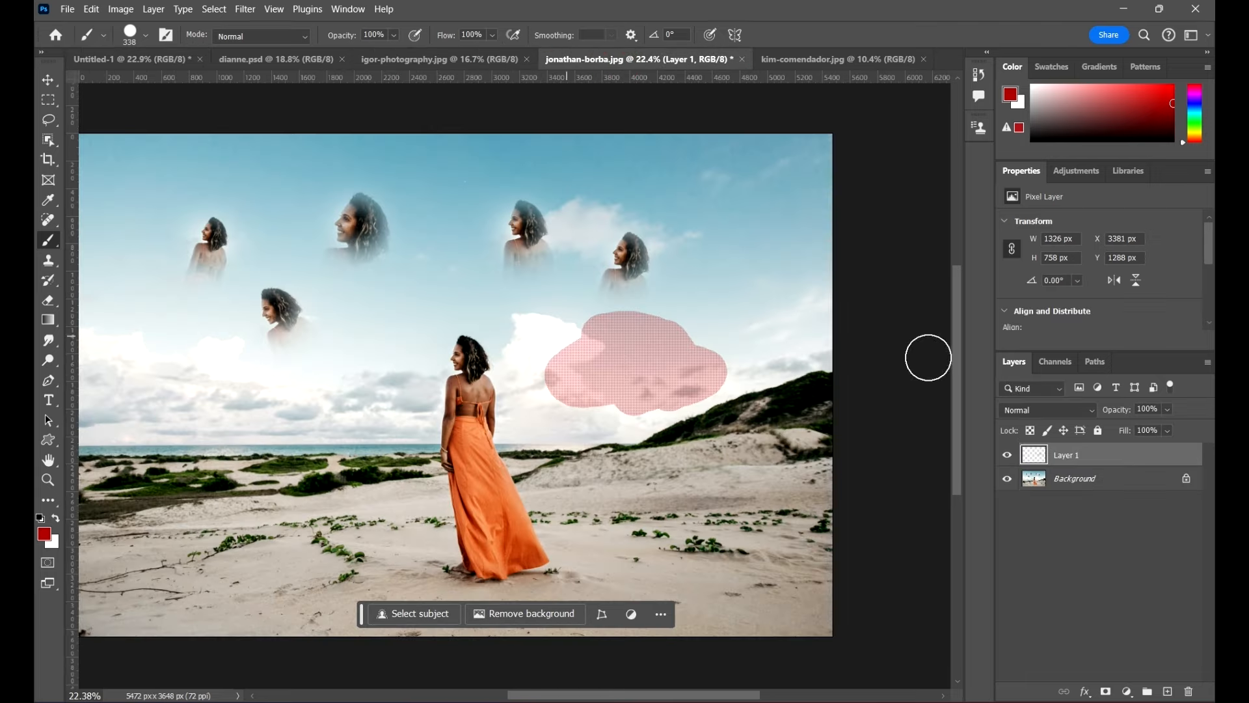
Step: Draw a red rectangle about 1882 by 663 px with the Rectangle tool over the sand beside the woman's dress
{"action": "scroll", "coordinate": [716, 355], "scroll_direction": "down", "scroll_amount": 1}
{"action": "key", "text": "v"}
{"action": "left_click", "coordinate": [49, 444]}
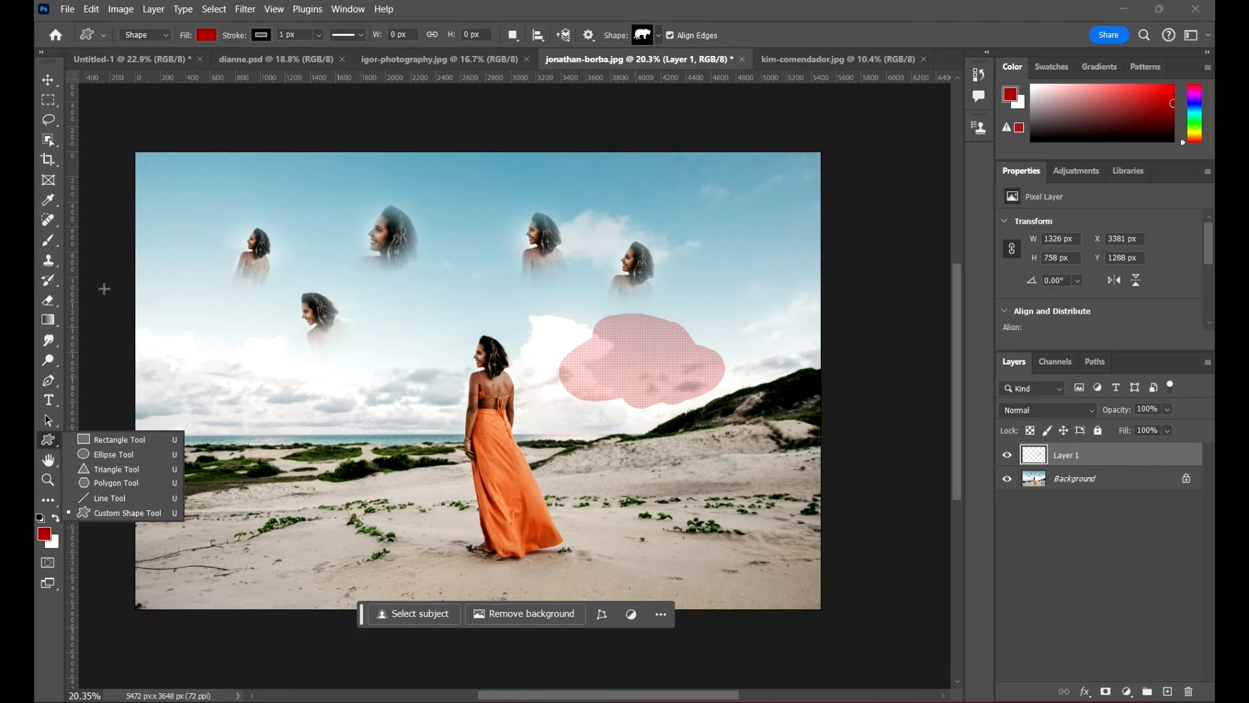
{"action": "left_click", "coordinate": [120, 441]}
{"action": "scroll", "coordinate": [594, 344], "scroll_direction": "down", "scroll_amount": 1}
{"action": "scroll", "coordinate": [594, 344], "scroll_direction": "up", "scroll_amount": 1}
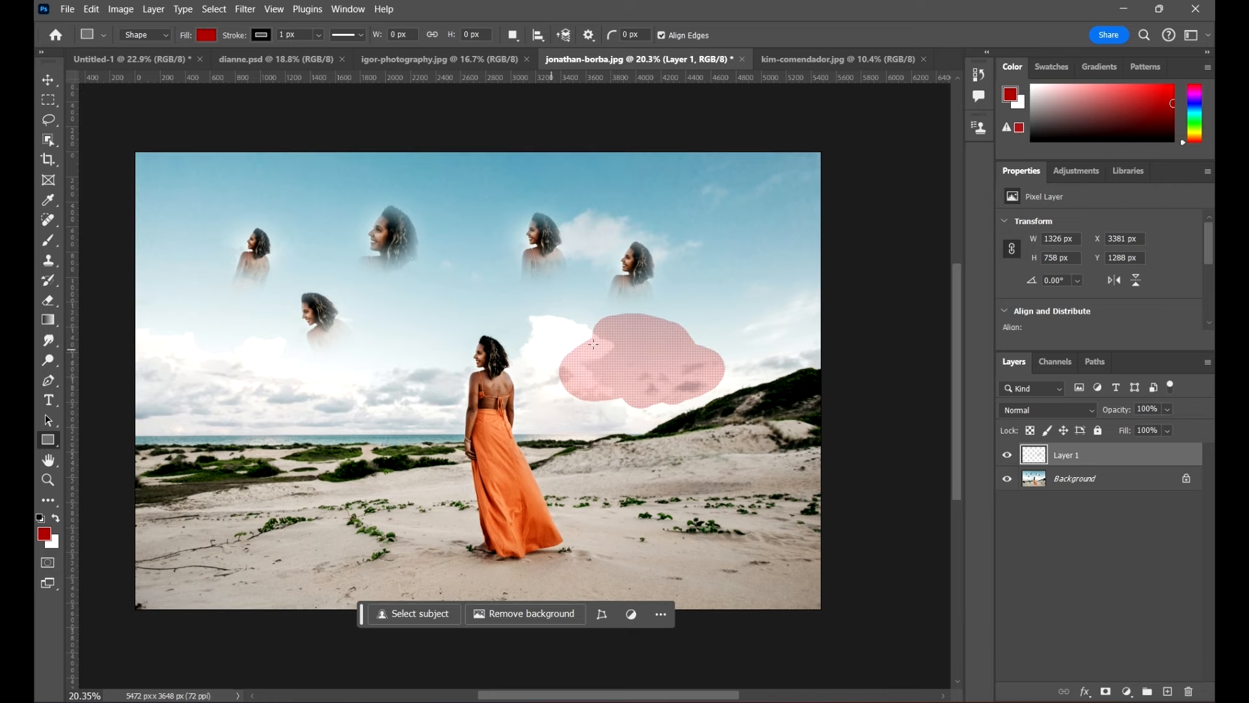
{"action": "mouse_move", "coordinate": [540, 430]}
{"action": "left_mouse_down"}
{"action": "mouse_move", "coordinate": [778, 487]}
{"action": "mouse_move", "coordinate": [777, 513]}
{"action": "left_mouse_up"}
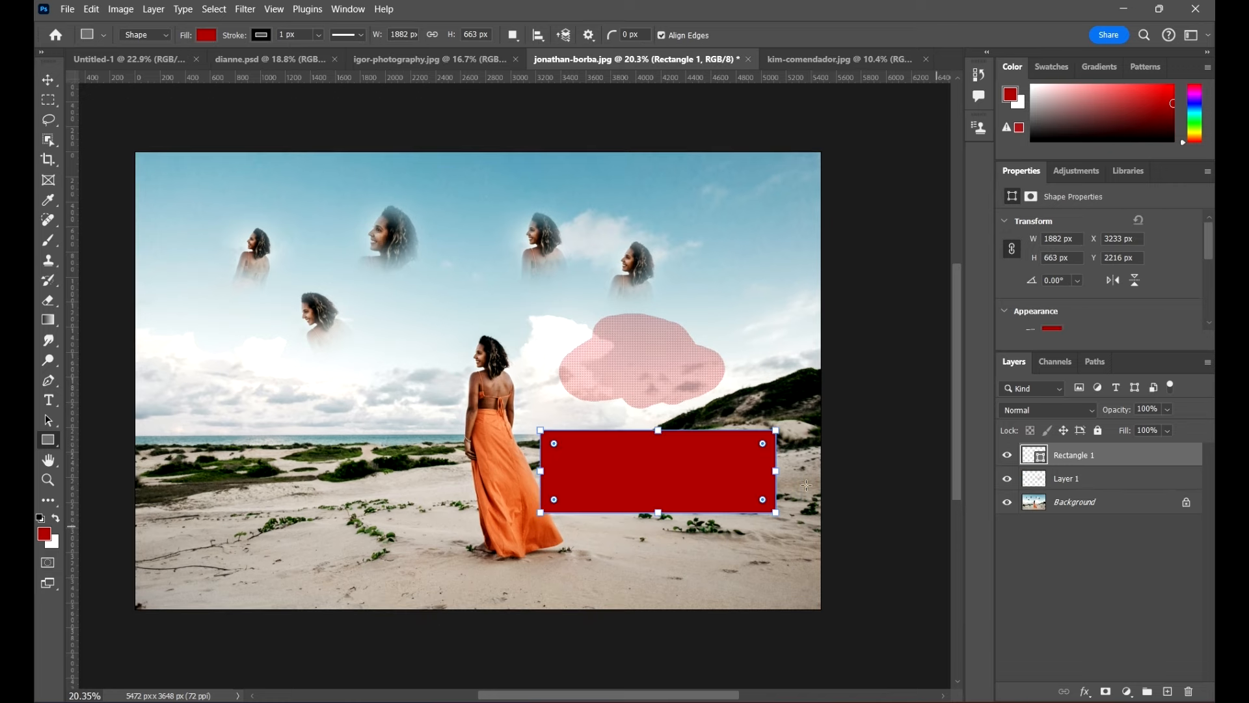
Step: Stretch the red rectangle to about 3394 by 781 px and move it across the woman's dress
{"action": "key", "text": "v"}
{"action": "left_click", "coordinate": [537, 511]}
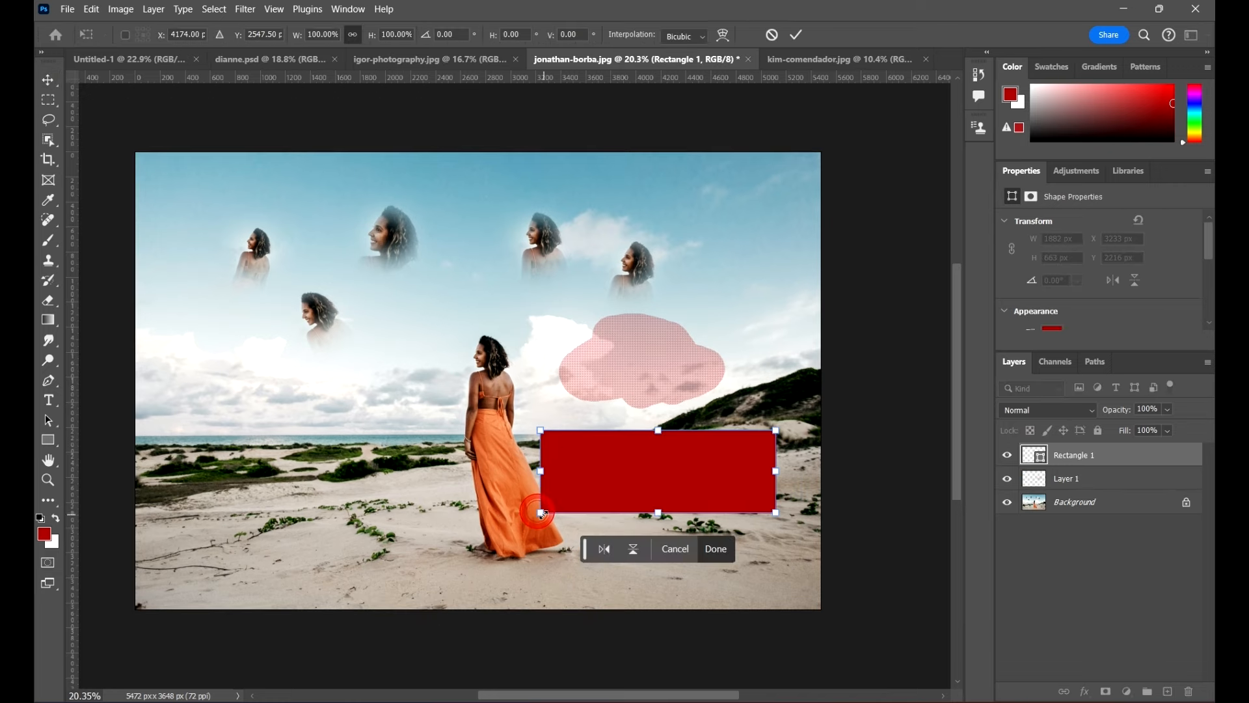
{"action": "left_click_drag", "start_coordinate": [537, 512], "coordinate": [351, 524]}
{"action": "left_click_drag", "start_coordinate": [568, 487], "coordinate": [510, 504]}
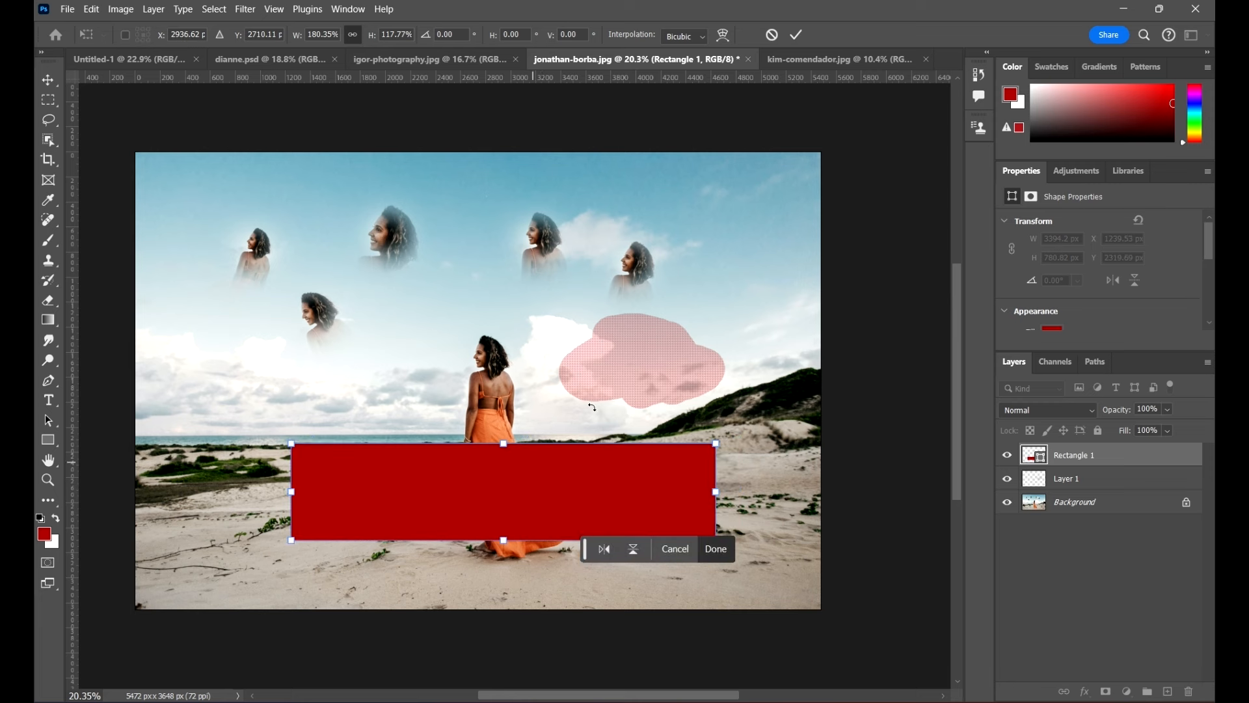
{"action": "left_click", "coordinate": [798, 35]}
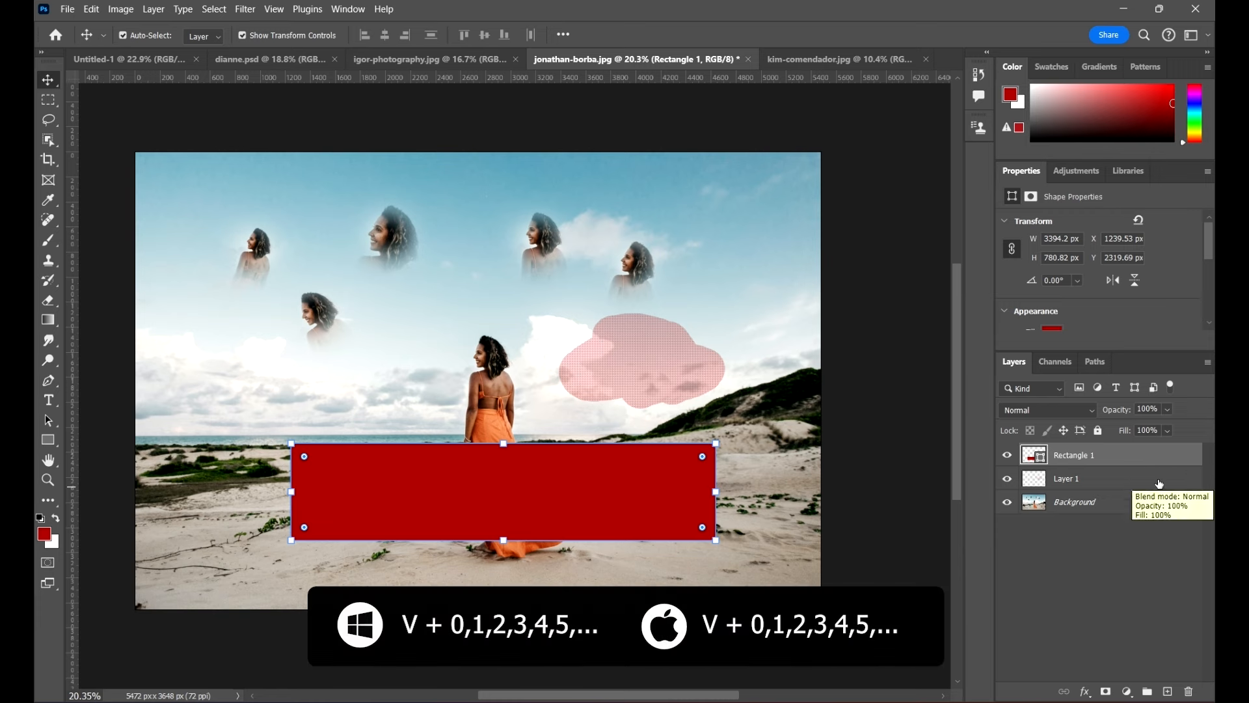
Step: Try opacities of 10%, 20%, 40% and 70% on the Rectangle 1 layer and finish at 44%
{"action": "key", "text": "1"}
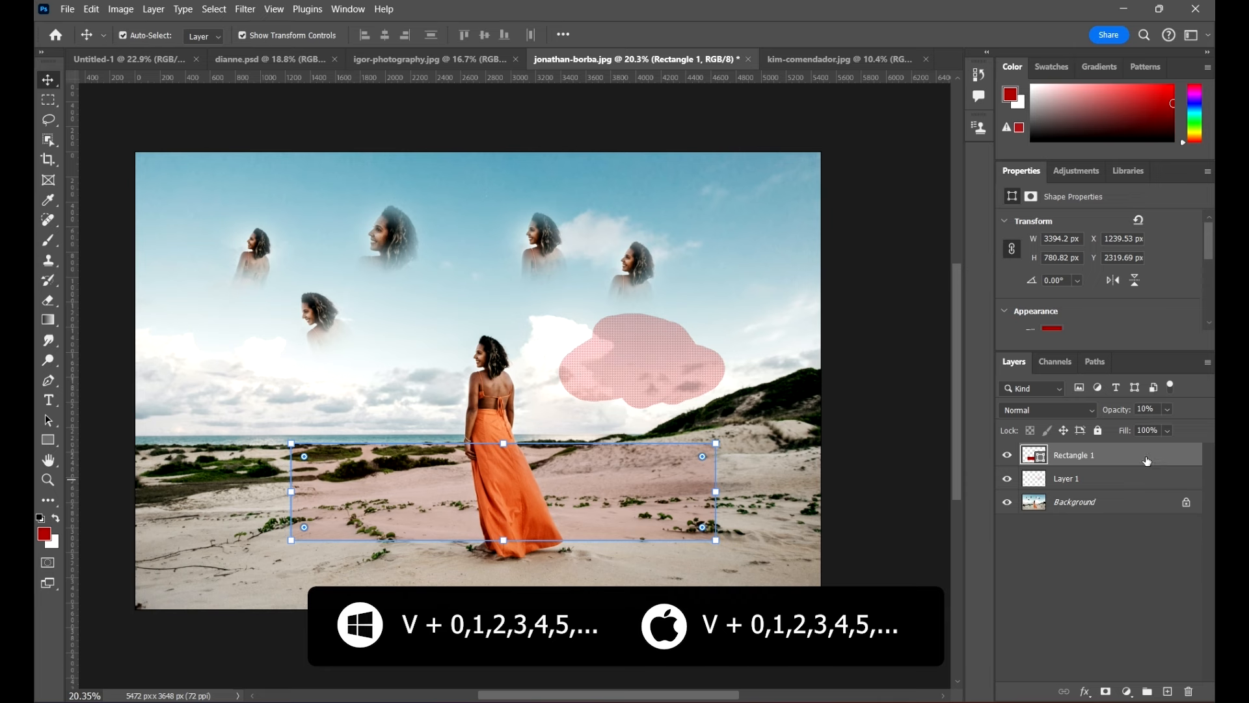
{"action": "key", "text": "2"}
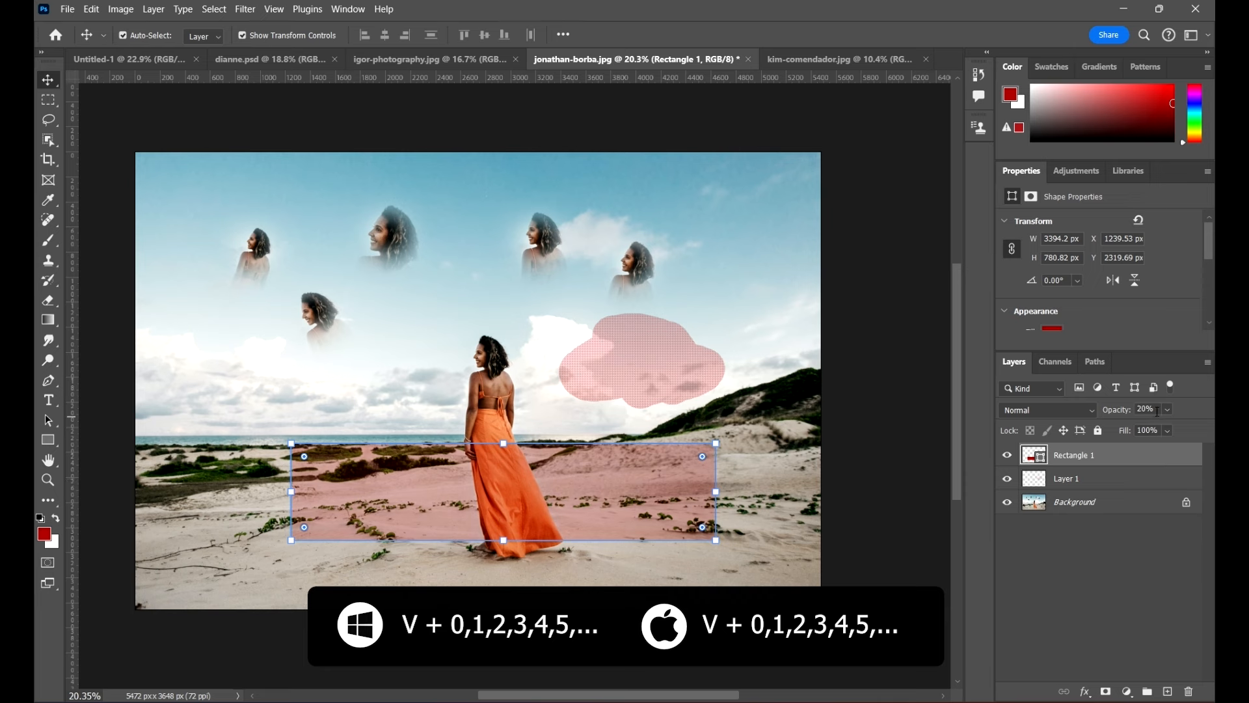
{"action": "key", "text": "4"}
{"action": "key", "text": "7"}
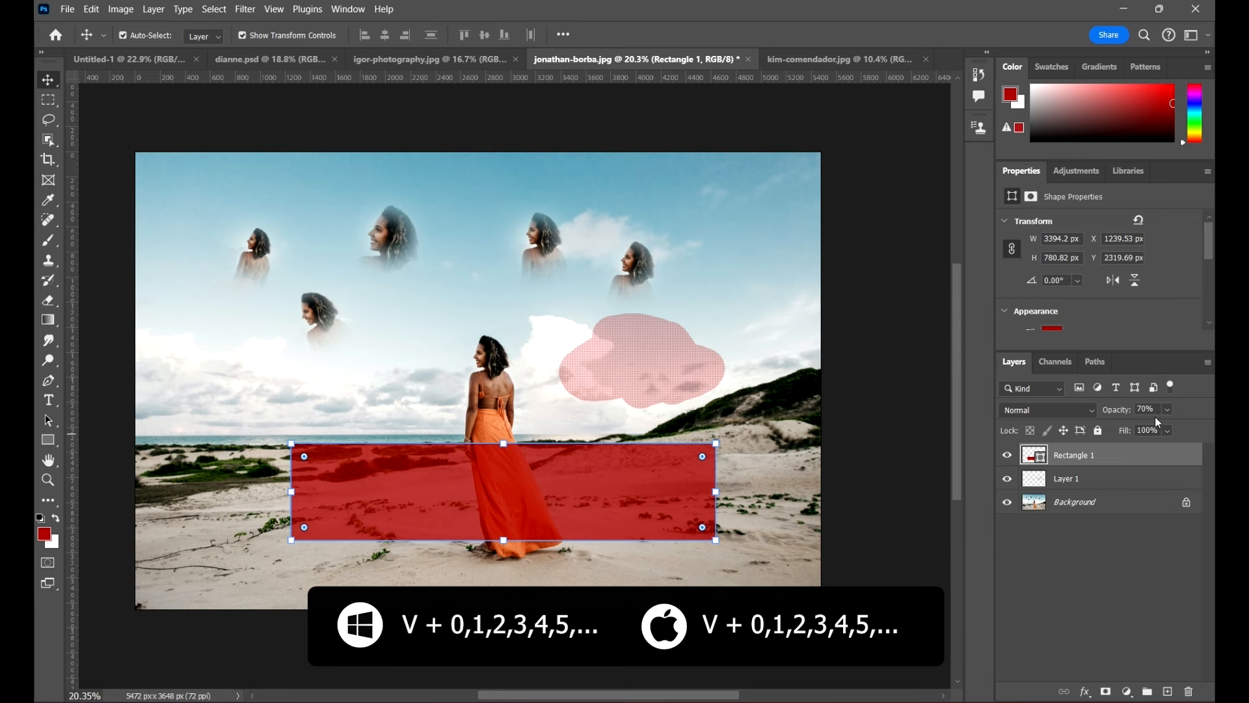
{"action": "key", "text": "4"}
{"action": "key", "text": "4"}
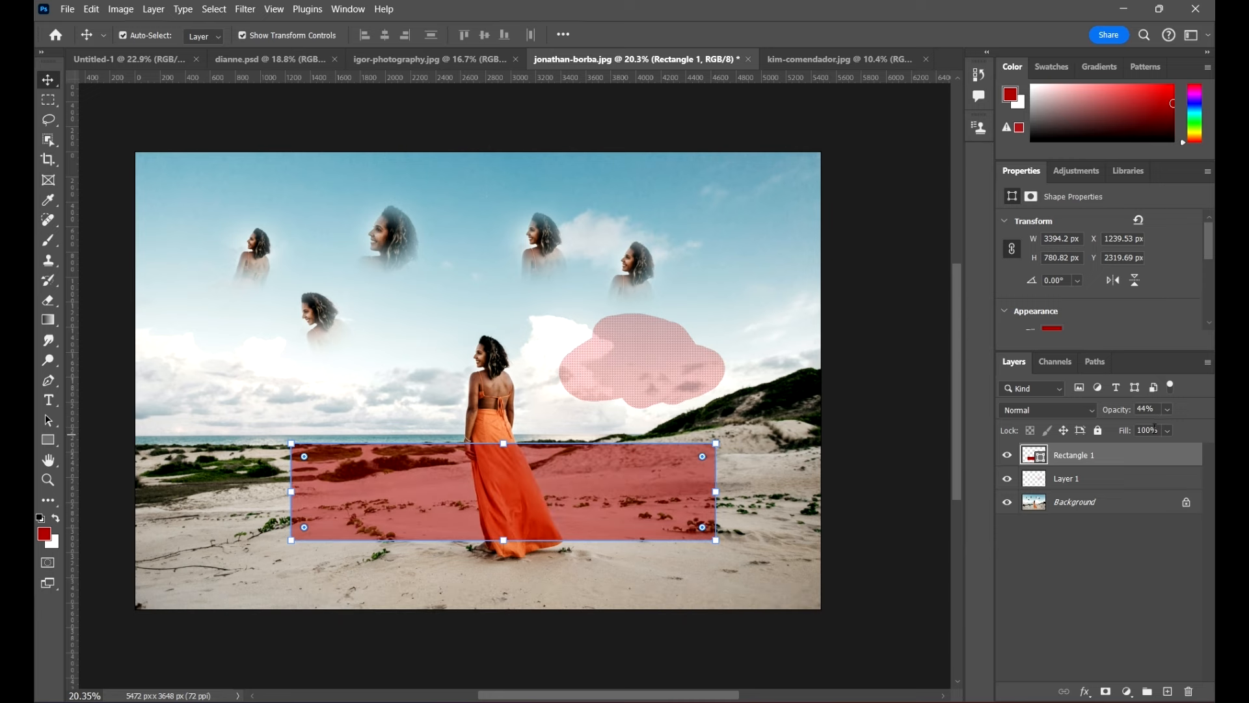
Step: Move the translucent rectangle up over the horizon and delete its layer
{"action": "left_click_drag", "start_coordinate": [619, 507], "coordinate": [628, 467]}
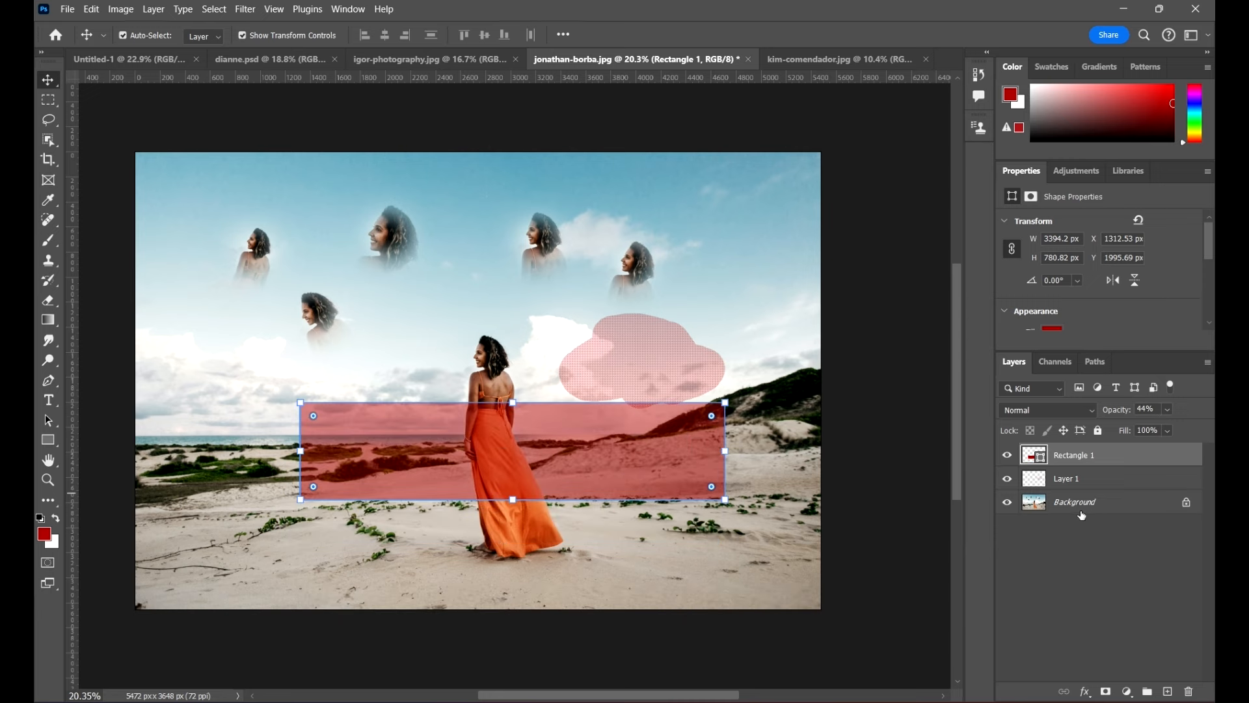
{"action": "key", "text": "Delete"}
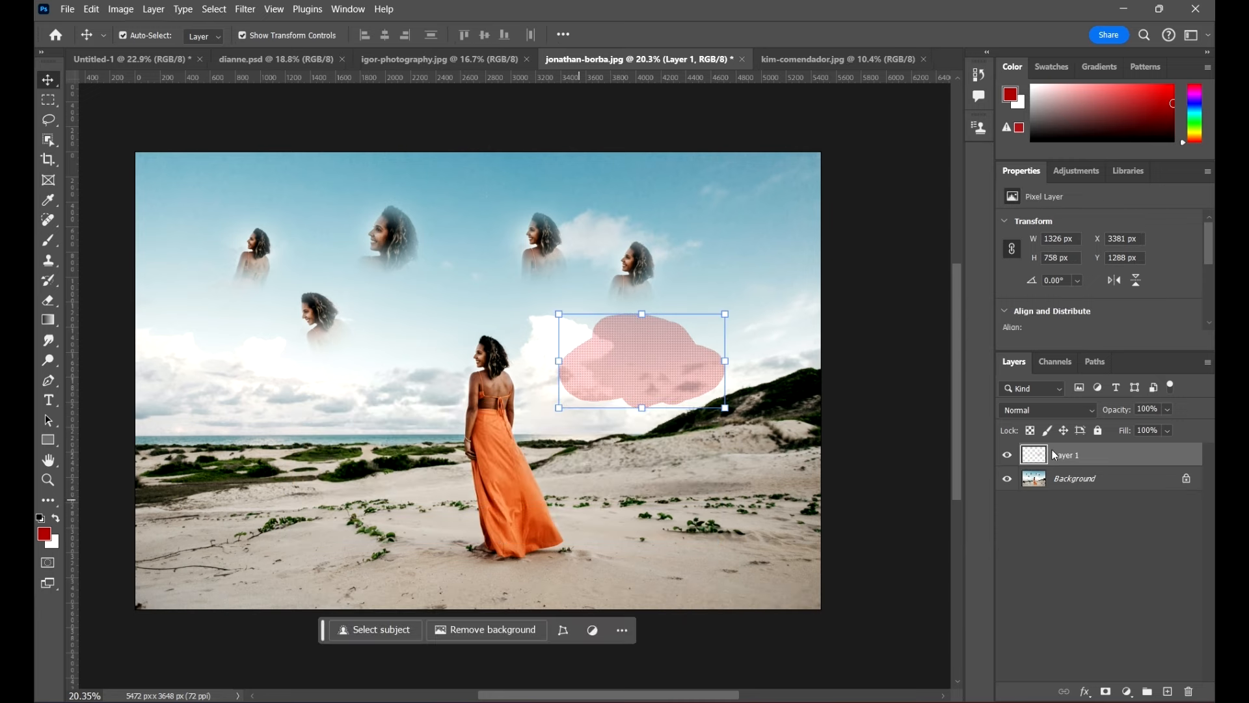
Step: Unlock the Background layer and set its opacity to 55%
{"action": "left_click", "coordinate": [1188, 480]}
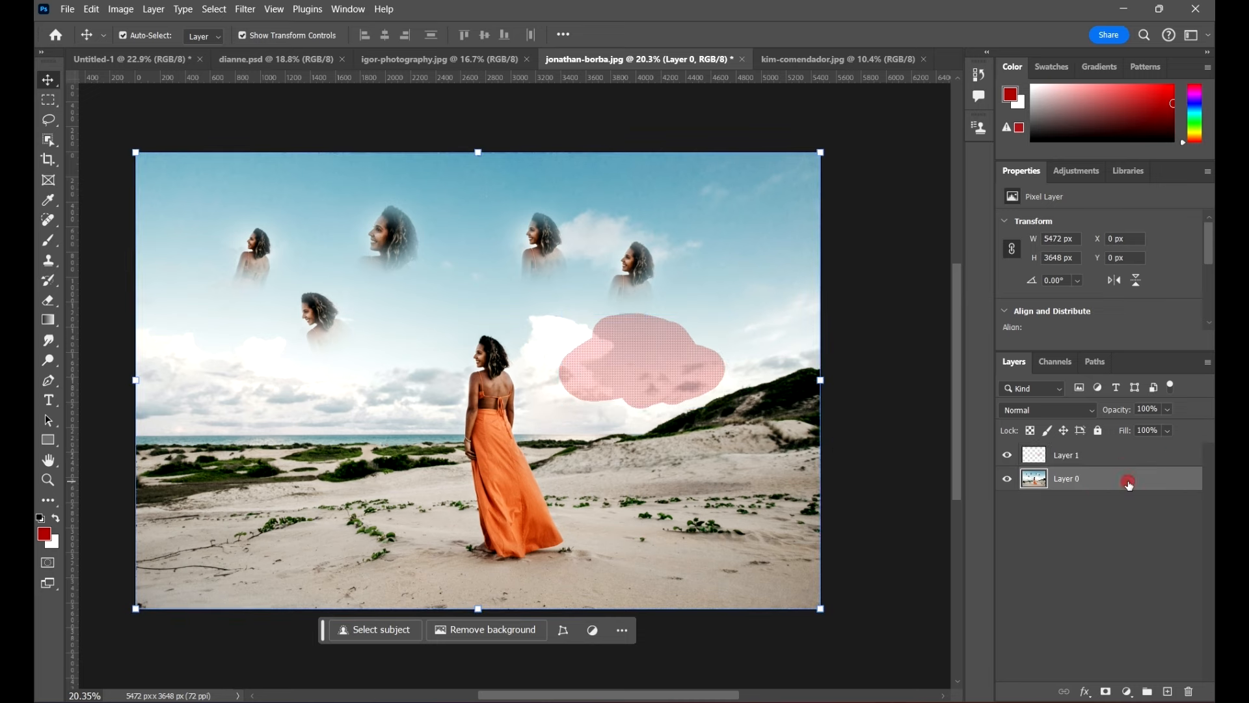
{"action": "key", "text": "5"}
{"action": "key", "text": "5"}
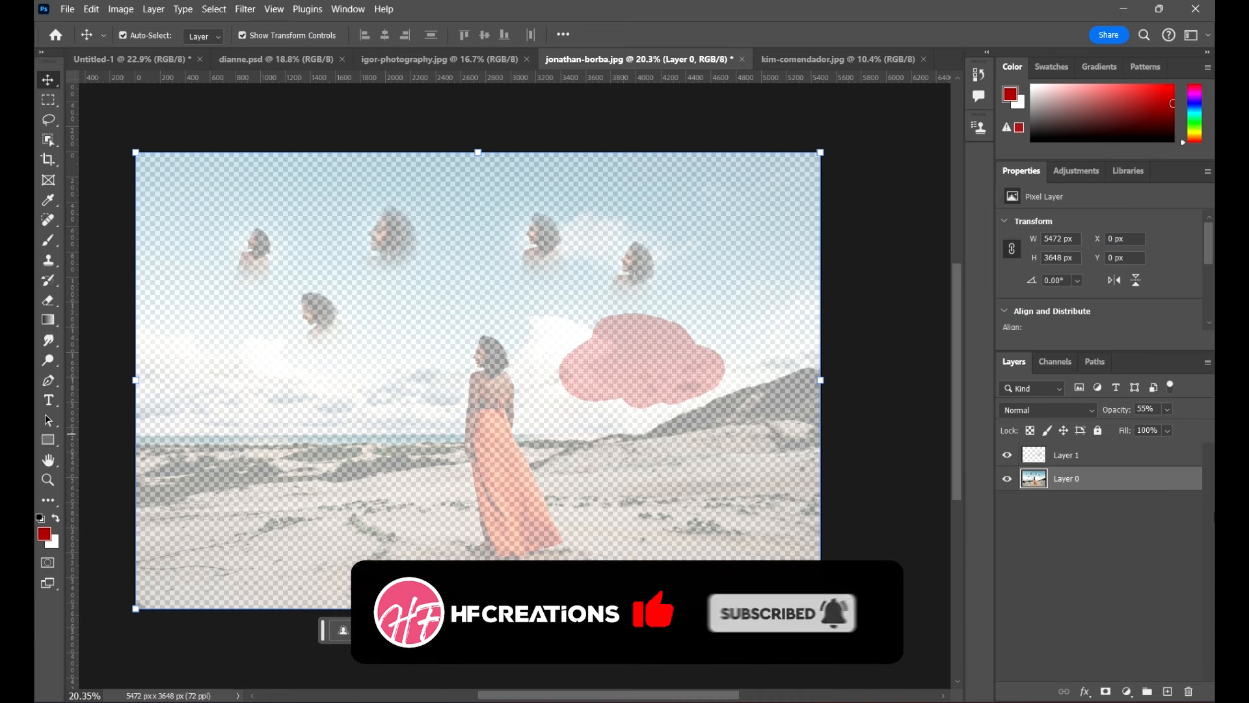
Step: Set Layer 0's opacity to 77%, 99% and finally 100%, and deselect the layer
{"action": "key", "text": "7"}
{"action": "key", "text": "7"}
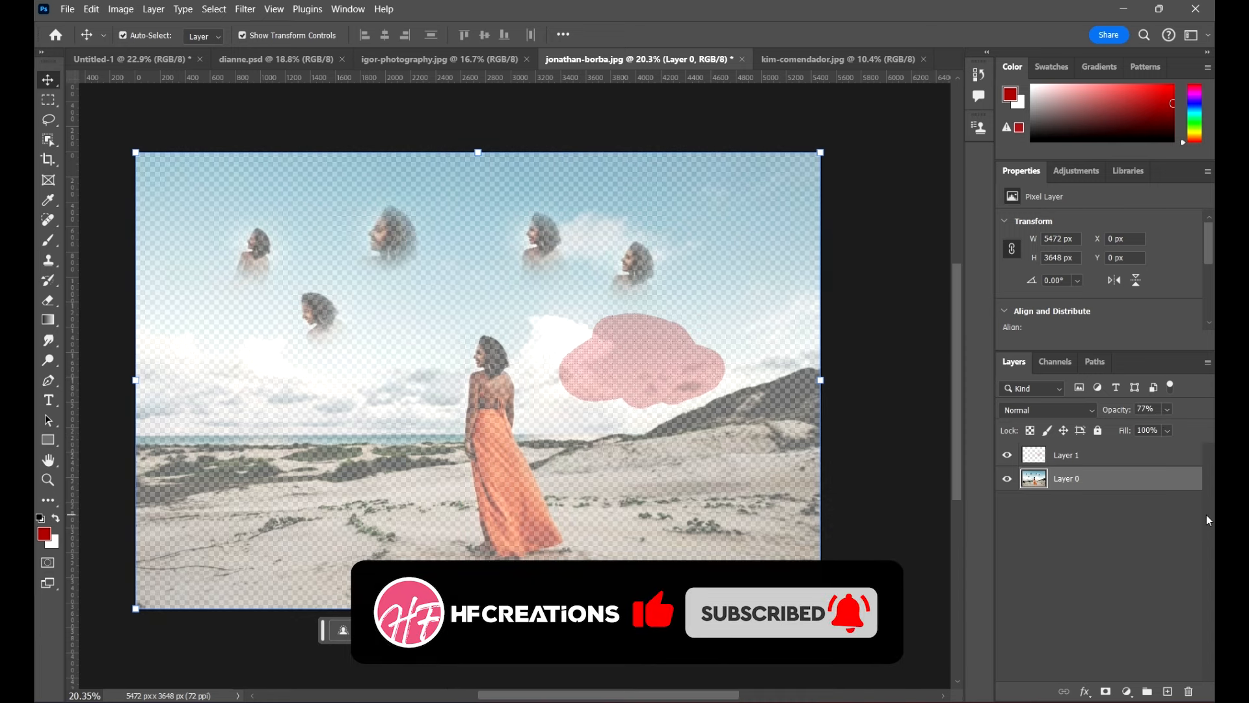
{"action": "left_click", "coordinate": [1104, 479]}
{"action": "key", "text": "9"}
{"action": "key", "text": "9"}
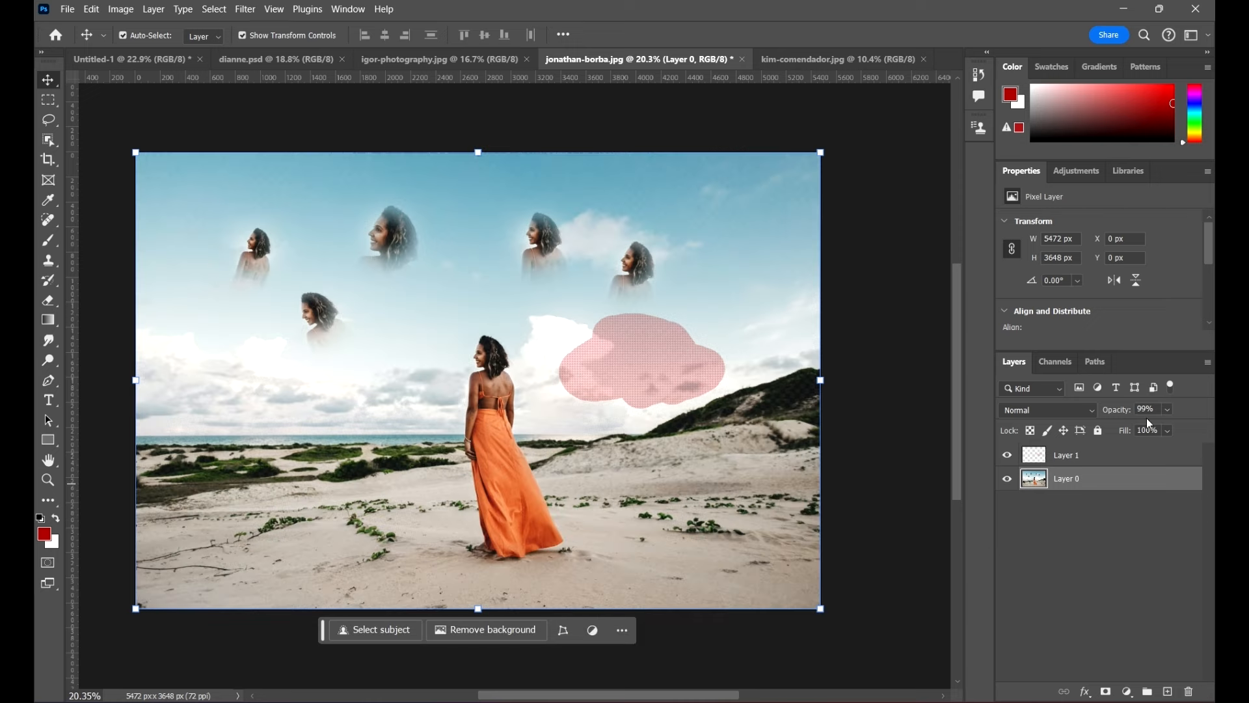
{"action": "left_click", "coordinate": [1168, 410]}
{"action": "left_click", "coordinate": [1161, 408]}
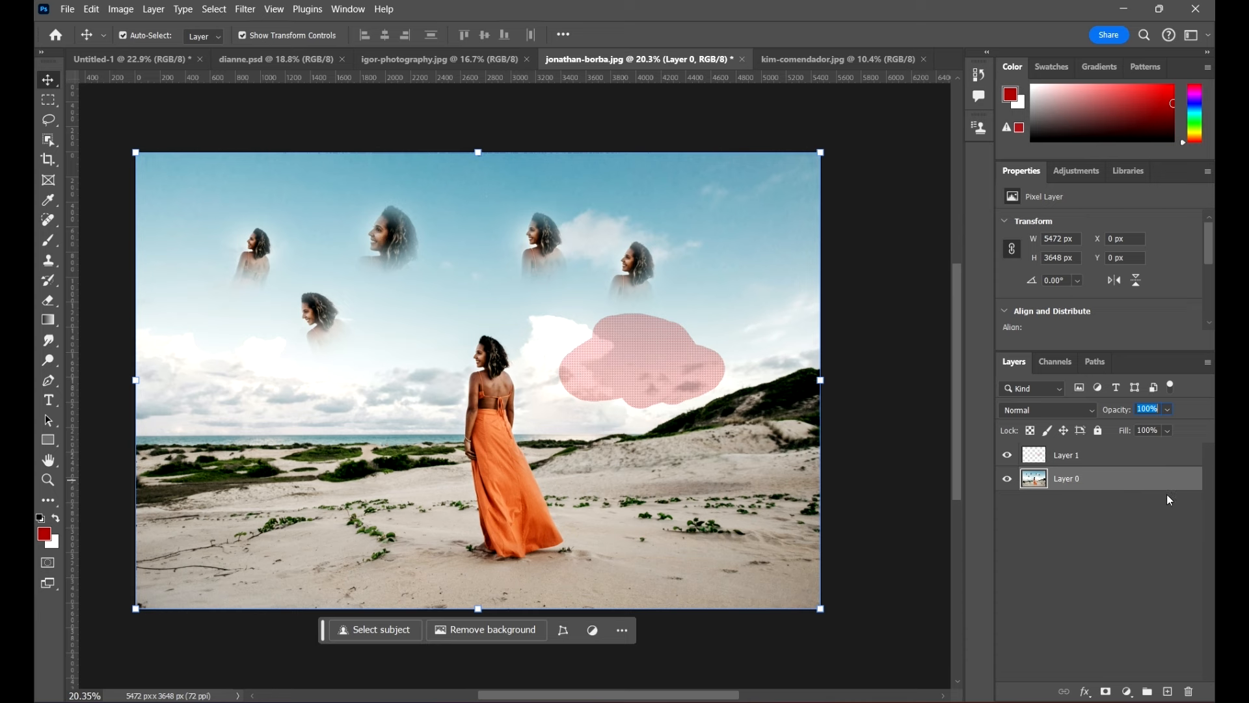
{"action": "left_click", "coordinate": [1108, 489]}
{"action": "scroll", "coordinate": [588, 251], "scroll_direction": "up", "scroll_amount": 4}
{"action": "scroll", "coordinate": [685, 215], "scroll_direction": "down", "scroll_amount": 6}
{"action": "left_click_drag", "start_coordinate": [856, 207], "coordinate": [894, 237]}
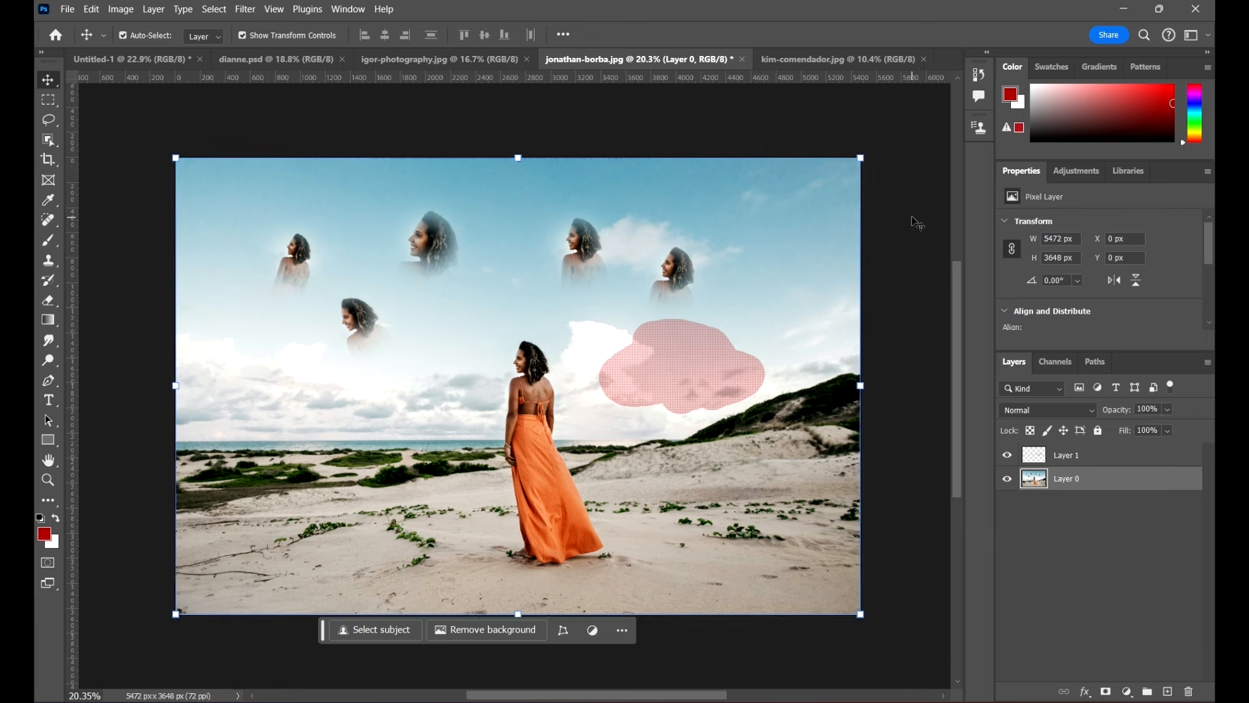
{"action": "left_click", "coordinate": [910, 216]}
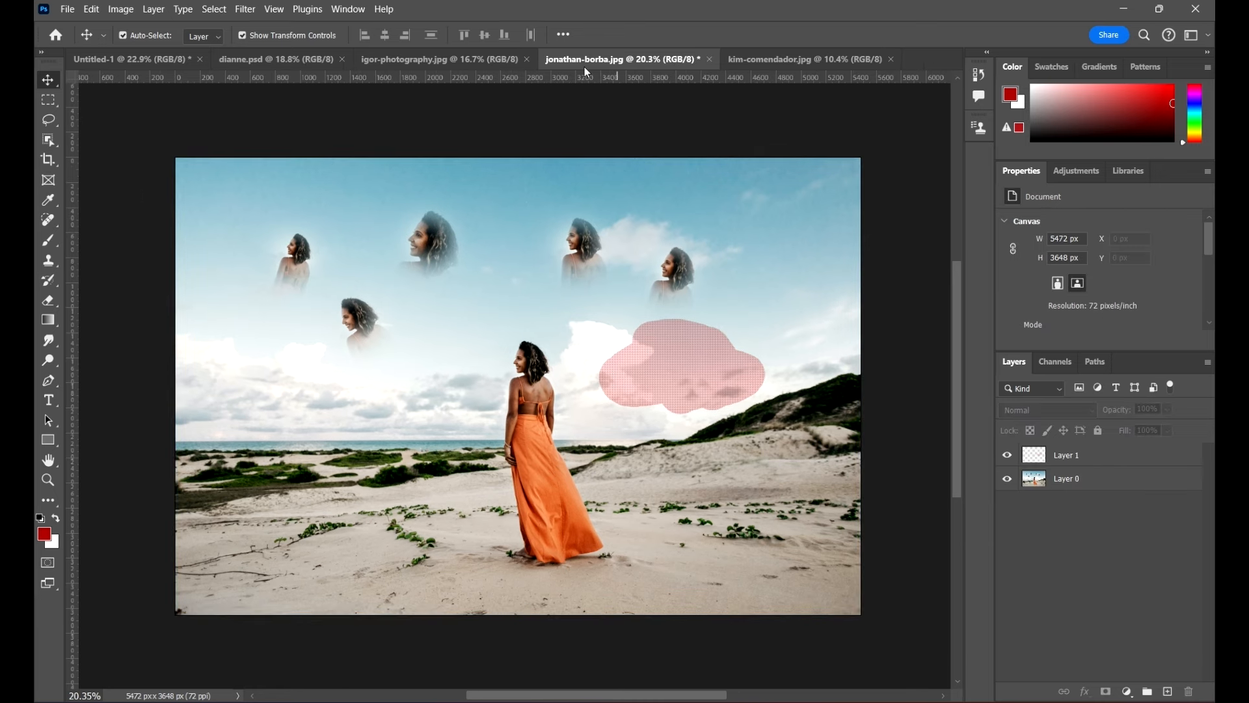
Step: Switch to igor-photography.jpg and load the photo's bright areas as a luminosity selection
{"action": "left_click", "coordinate": [778, 62]}
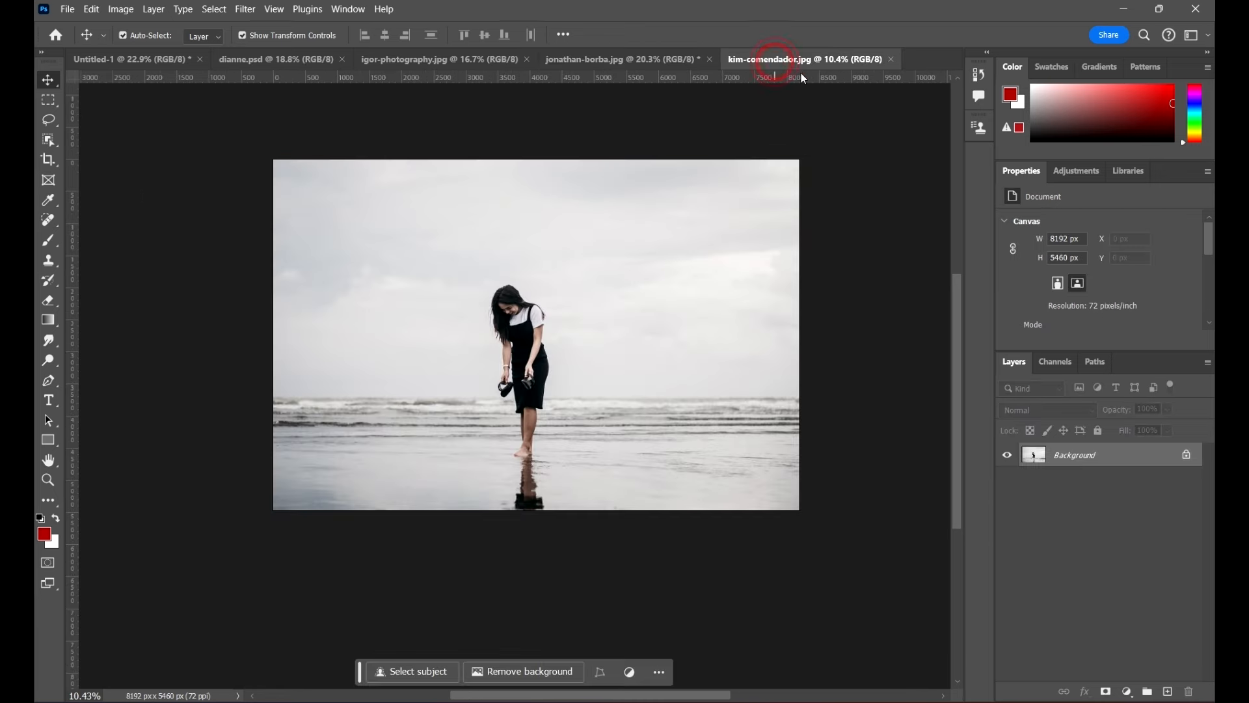
{"action": "left_click", "coordinate": [397, 62]}
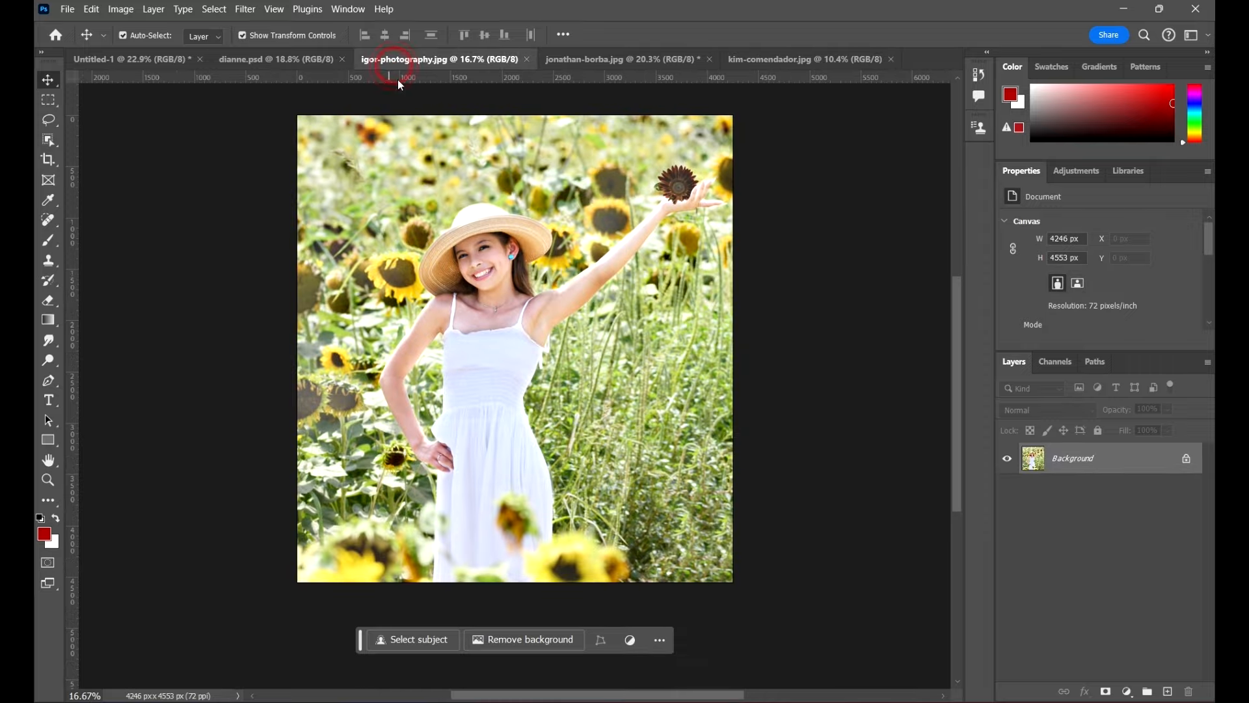
{"action": "scroll", "coordinate": [462, 200], "scroll_direction": "down", "scroll_amount": 1}
{"action": "scroll", "coordinate": [501, 246], "scroll_direction": "up", "scroll_amount": 2}
{"action": "scroll", "coordinate": [499, 245], "scroll_direction": "up", "scroll_amount": 3}
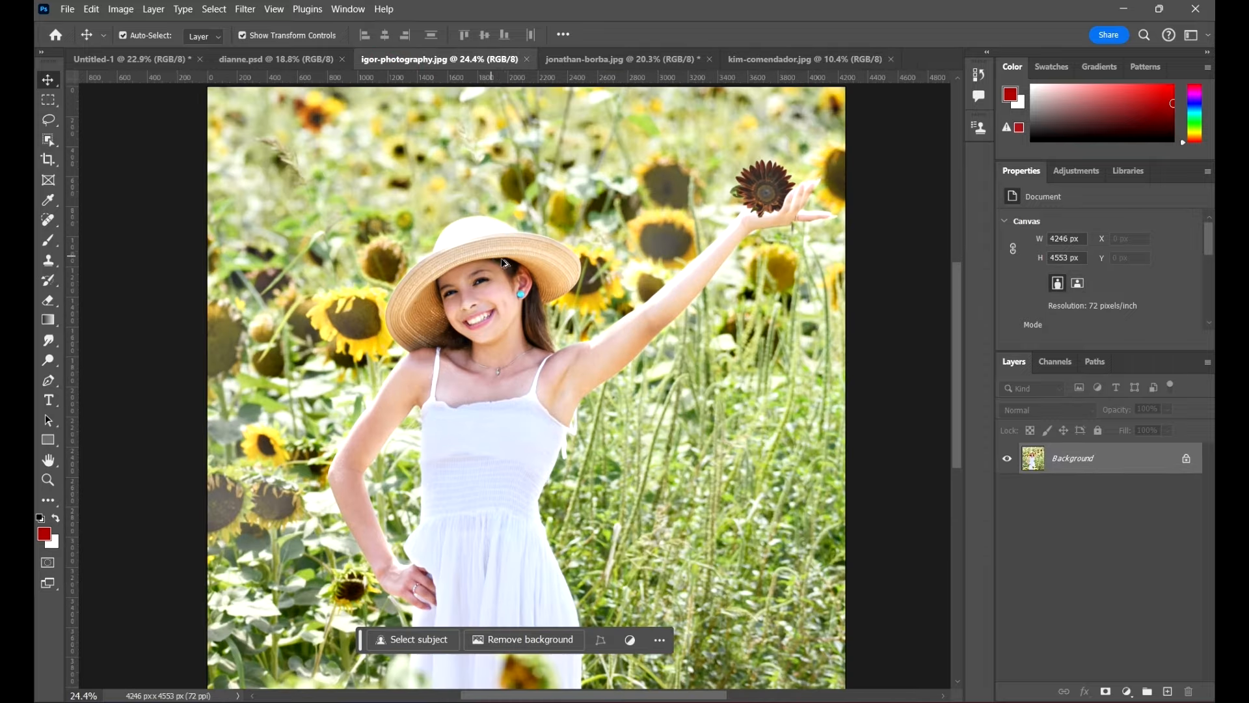
{"action": "scroll", "coordinate": [501, 247], "scroll_direction": "down", "scroll_amount": 3}
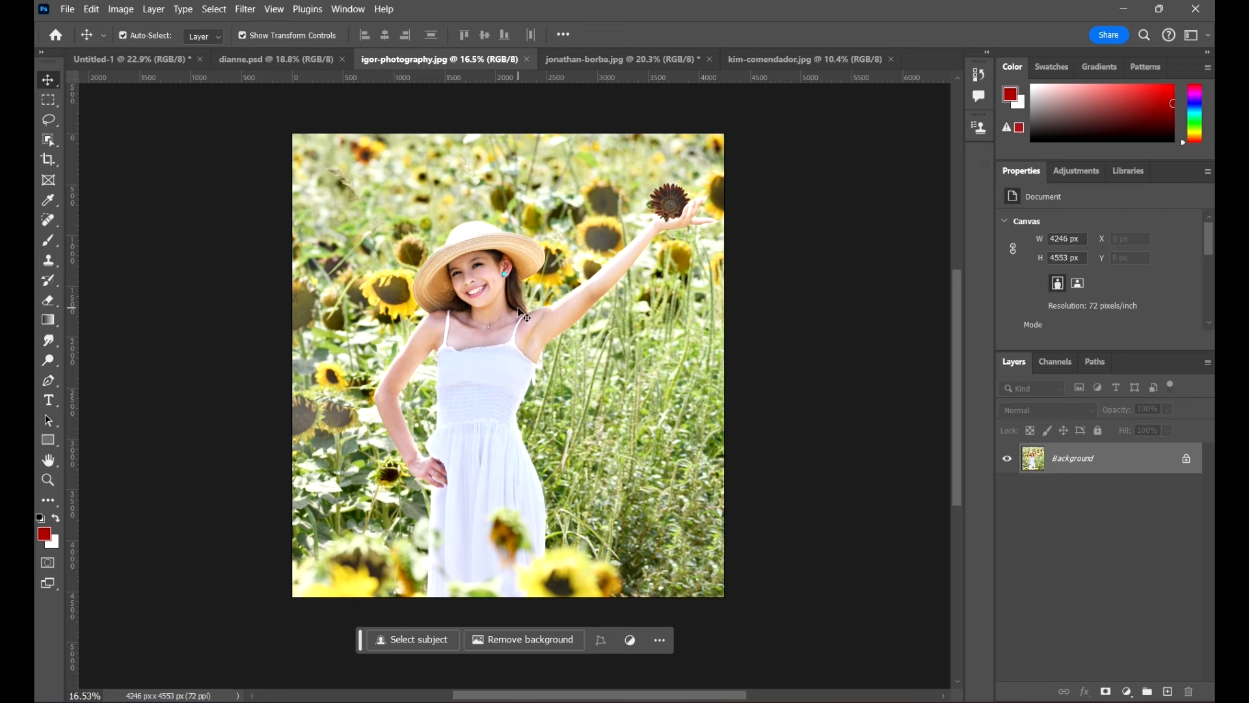
{"action": "key", "text": "ctrl+alt+2"}
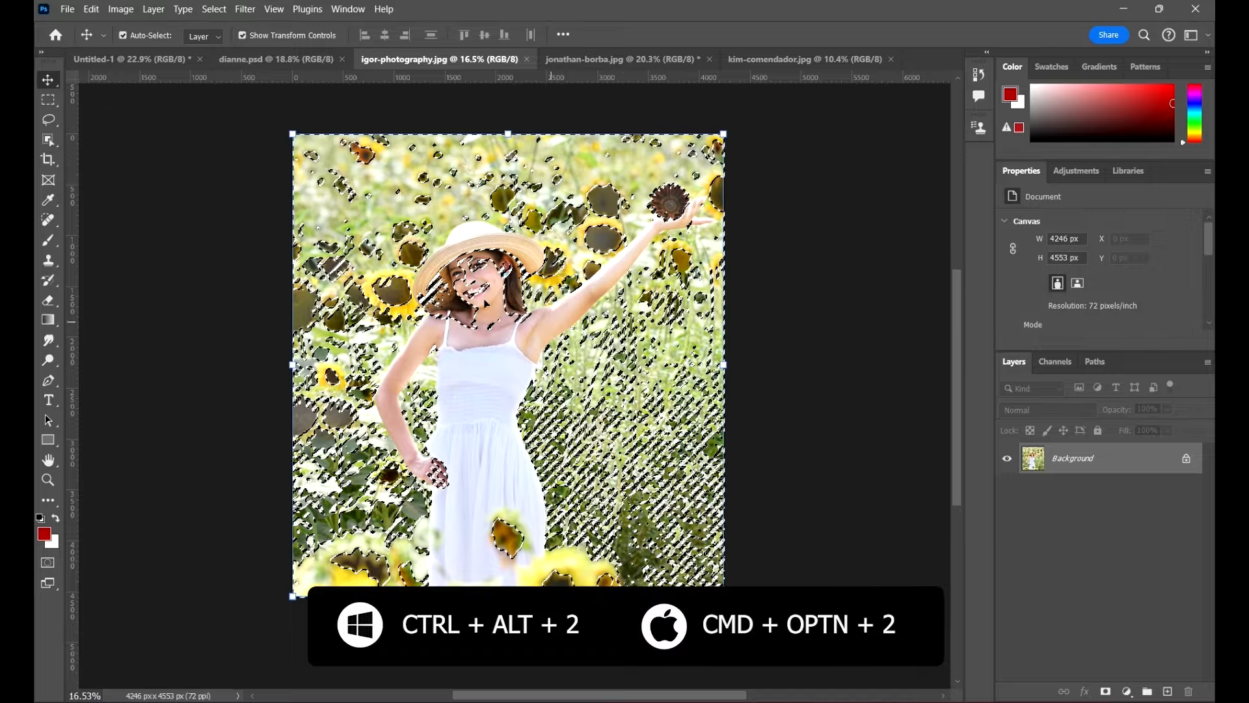
Step: Apply Levels to the selected bright areas, raising the black input level to 82 and lowering the white input level
{"action": "scroll", "coordinate": [525, 280], "scroll_direction": "up", "scroll_amount": 14}
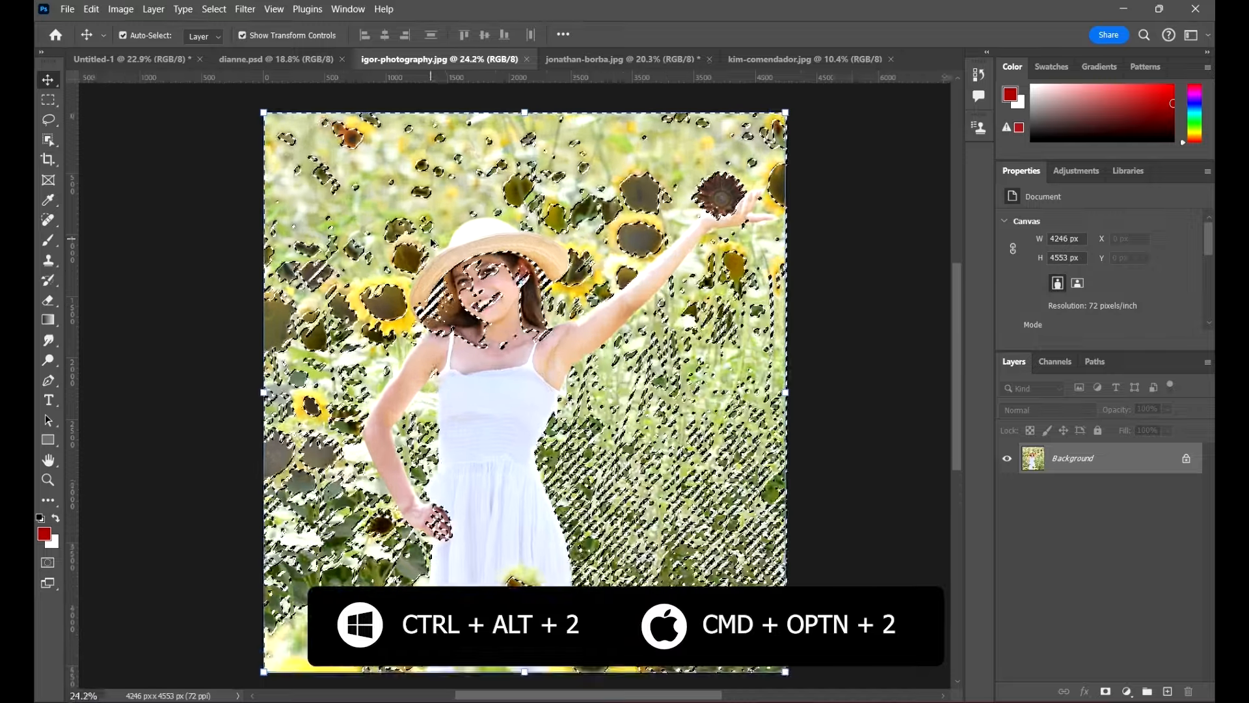
{"action": "scroll", "coordinate": [524, 275], "scroll_direction": "up", "scroll_amount": 10}
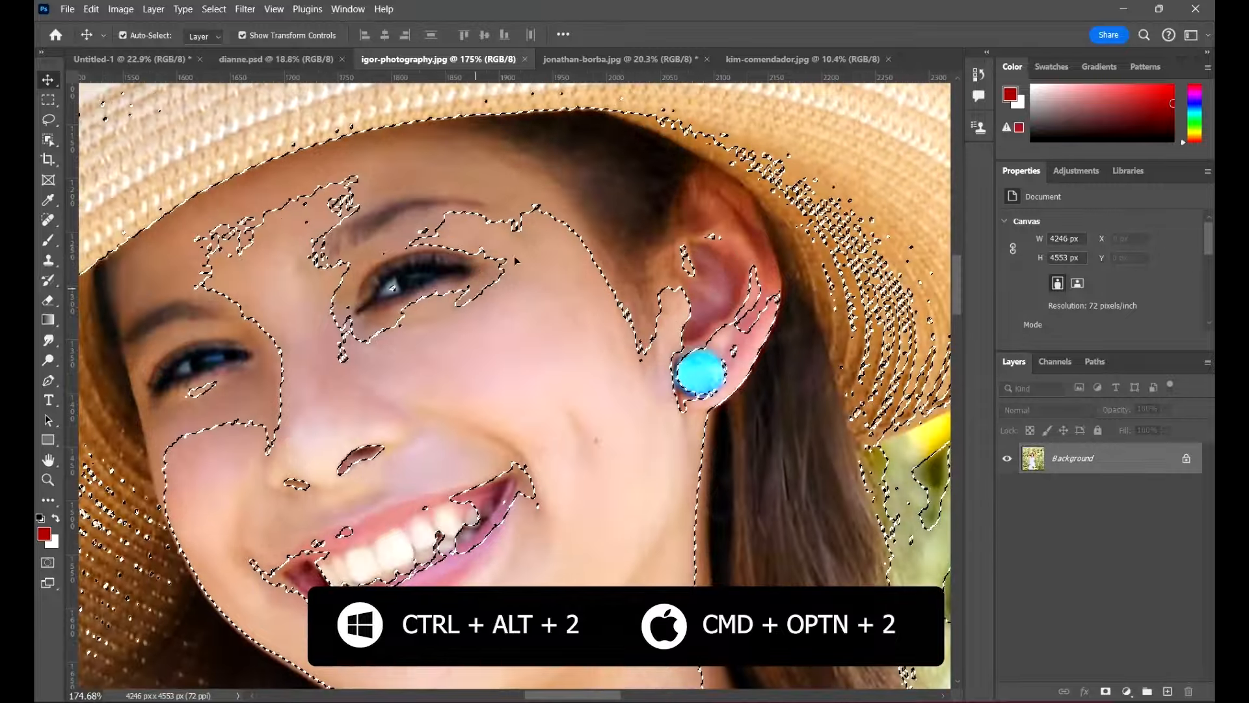
{"action": "scroll", "coordinate": [417, 330], "scroll_direction": "down", "scroll_amount": 10}
{"action": "scroll", "coordinate": [375, 329], "scroll_direction": "down", "scroll_amount": 10}
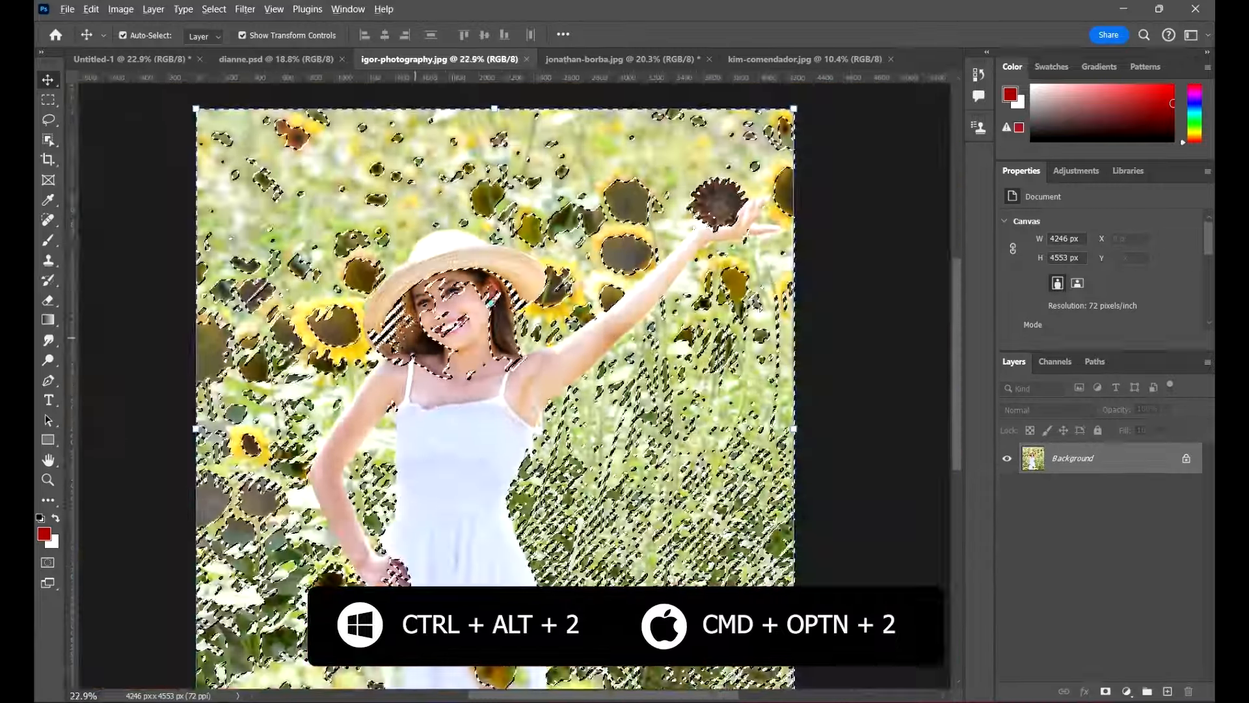
{"action": "scroll", "coordinate": [445, 306], "scroll_direction": "up", "scroll_amount": 12}
{"action": "scroll", "coordinate": [446, 304], "scroll_direction": "down", "scroll_amount": 8}
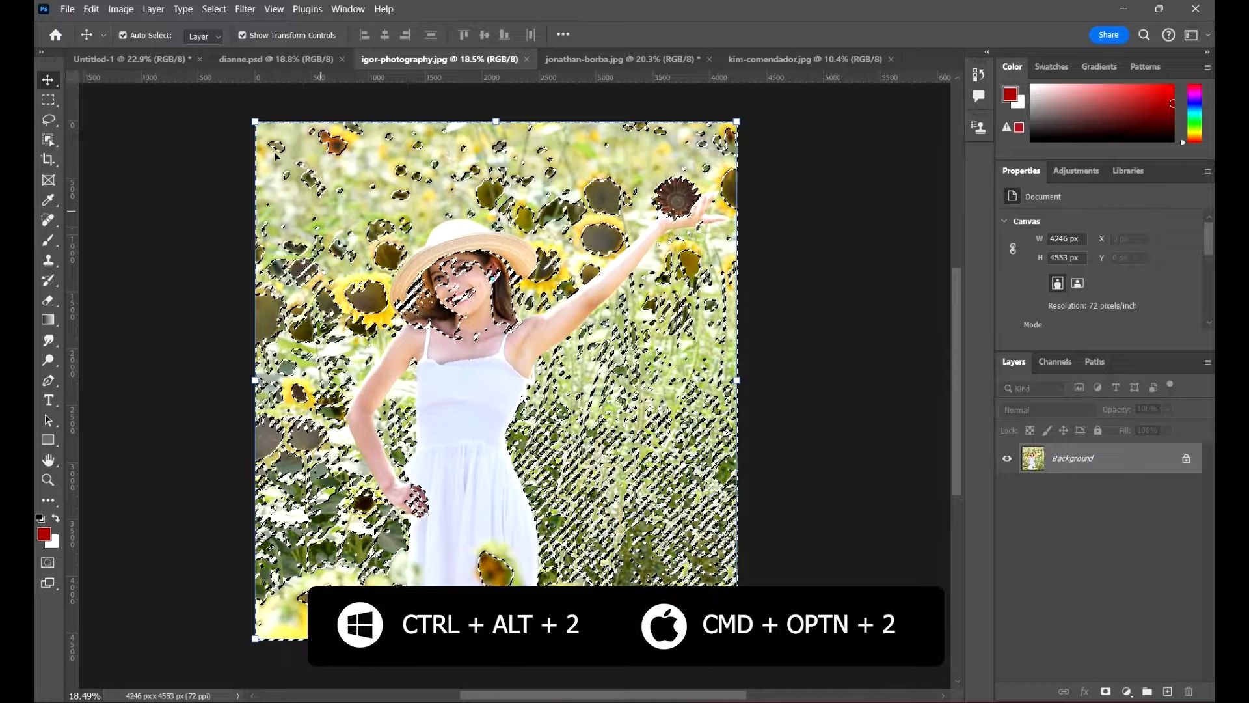
{"action": "key", "text": "ctrl+l"}
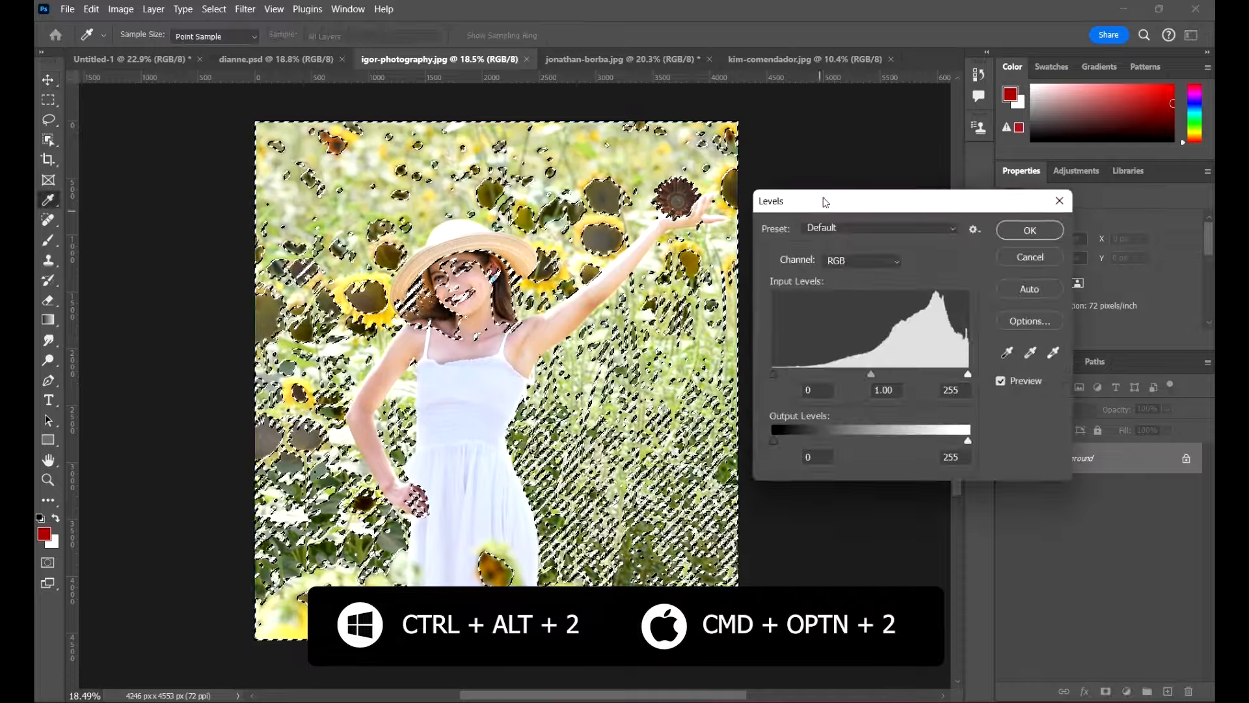
{"action": "left_click_drag", "start_coordinate": [832, 203], "coordinate": [844, 161]}
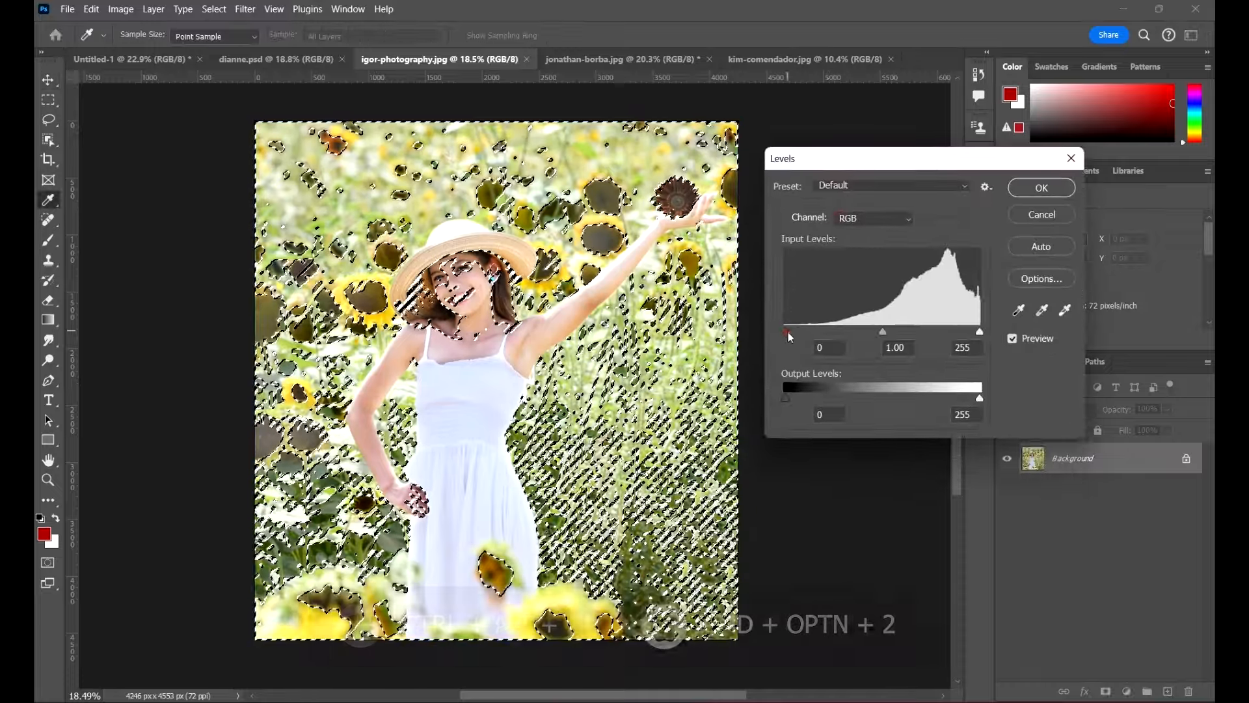
{"action": "left_click_drag", "start_coordinate": [785, 331], "coordinate": [848, 350]}
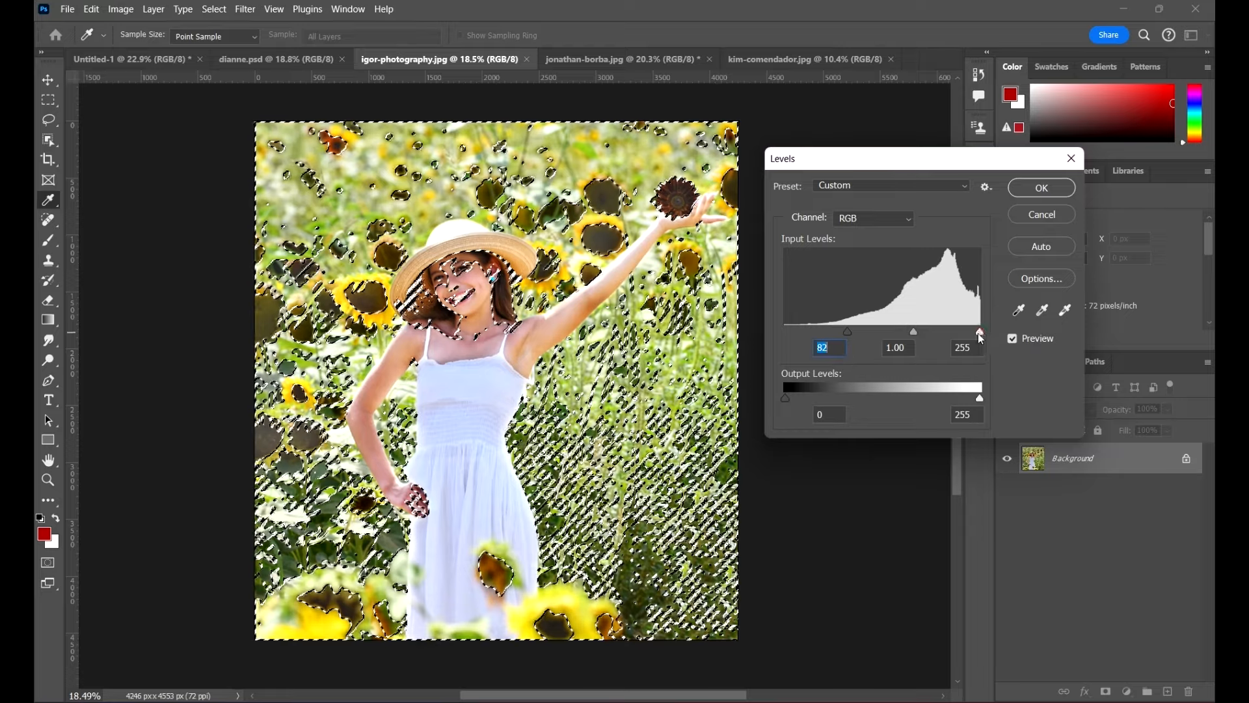
{"action": "left_click_drag", "start_coordinate": [981, 337], "coordinate": [910, 372]}
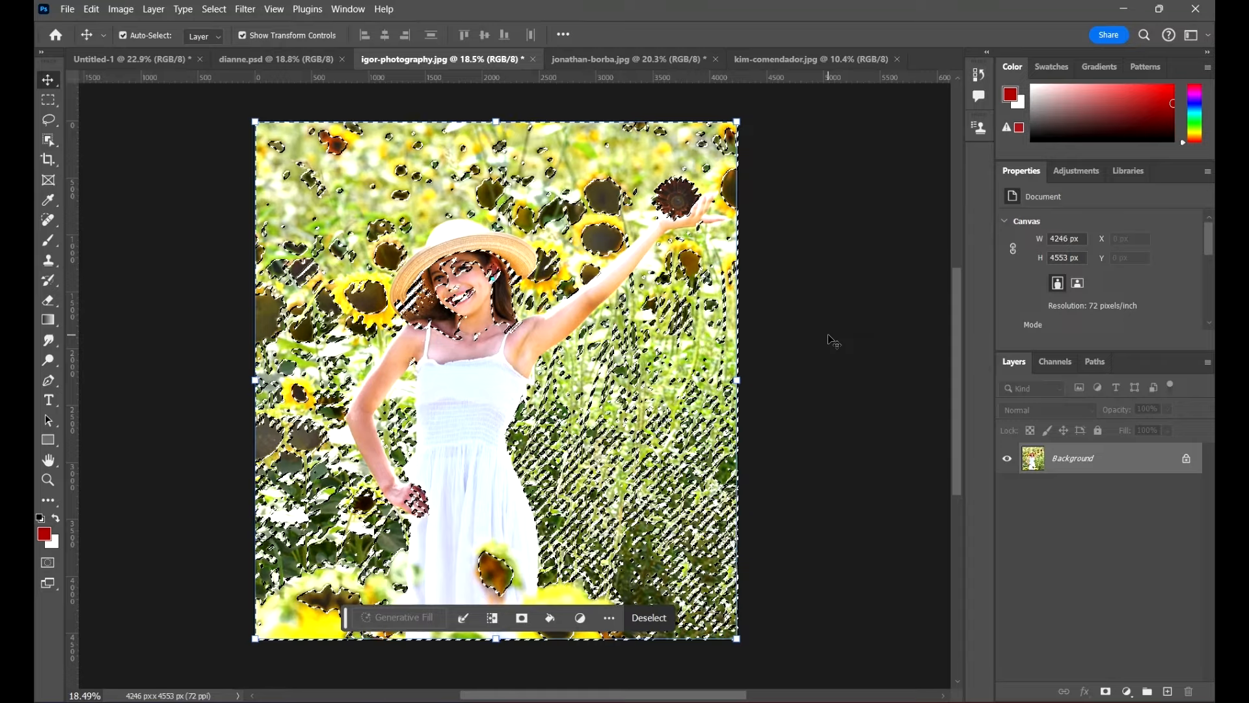
Step: Invert the selection to the dark areas and apply Levels with input values of 16, 0.91 and 126
{"action": "key", "text": "ctrl+shift+i"}
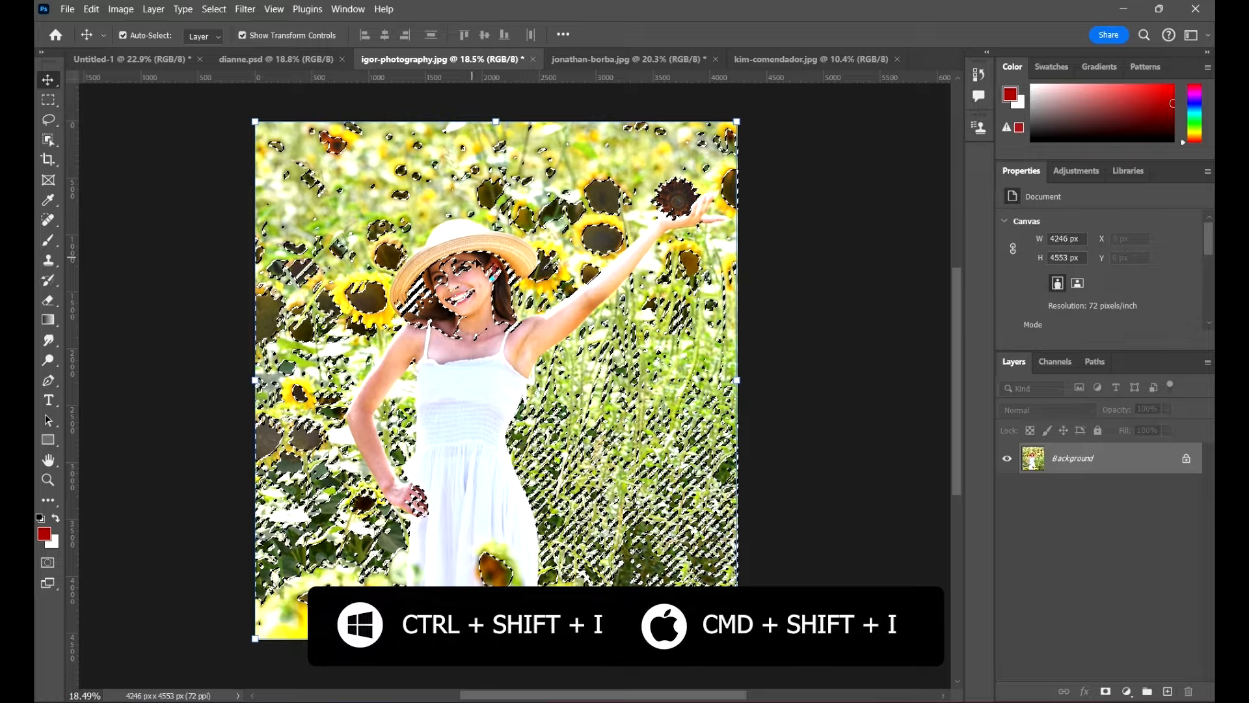
{"action": "scroll", "coordinate": [479, 249], "scroll_direction": "up", "scroll_amount": 3}
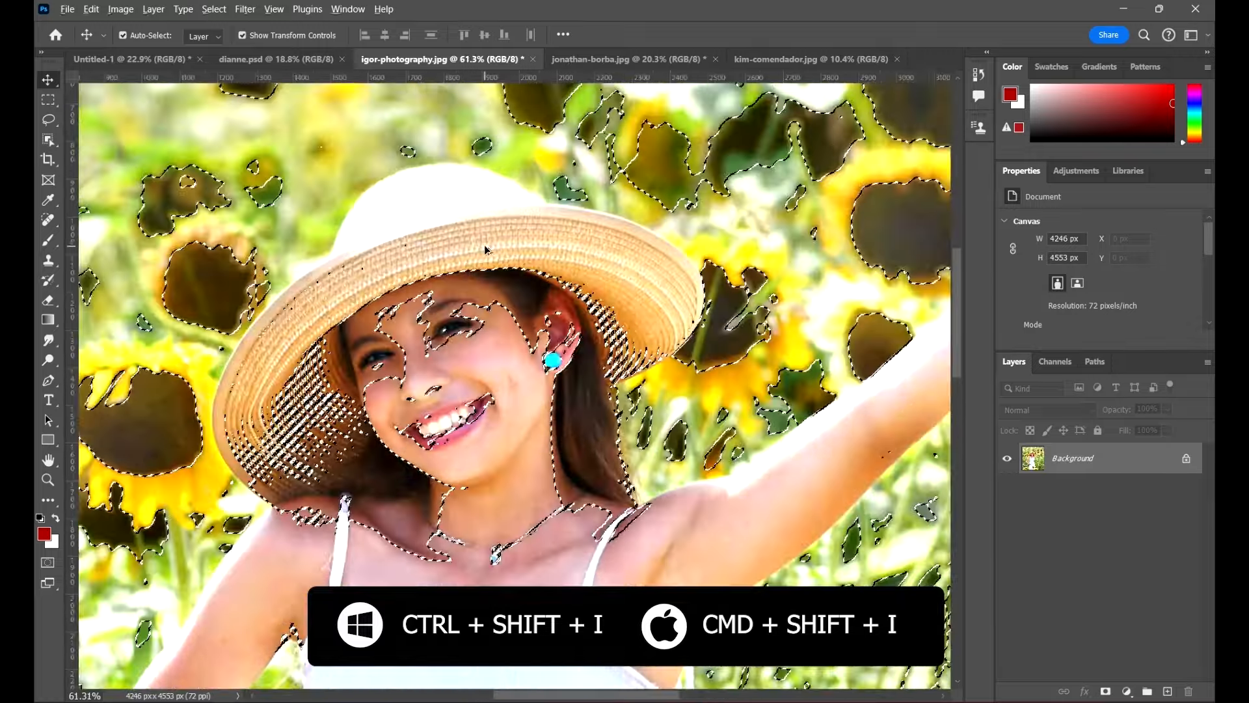
{"action": "scroll", "coordinate": [479, 249], "scroll_direction": "down", "scroll_amount": 3}
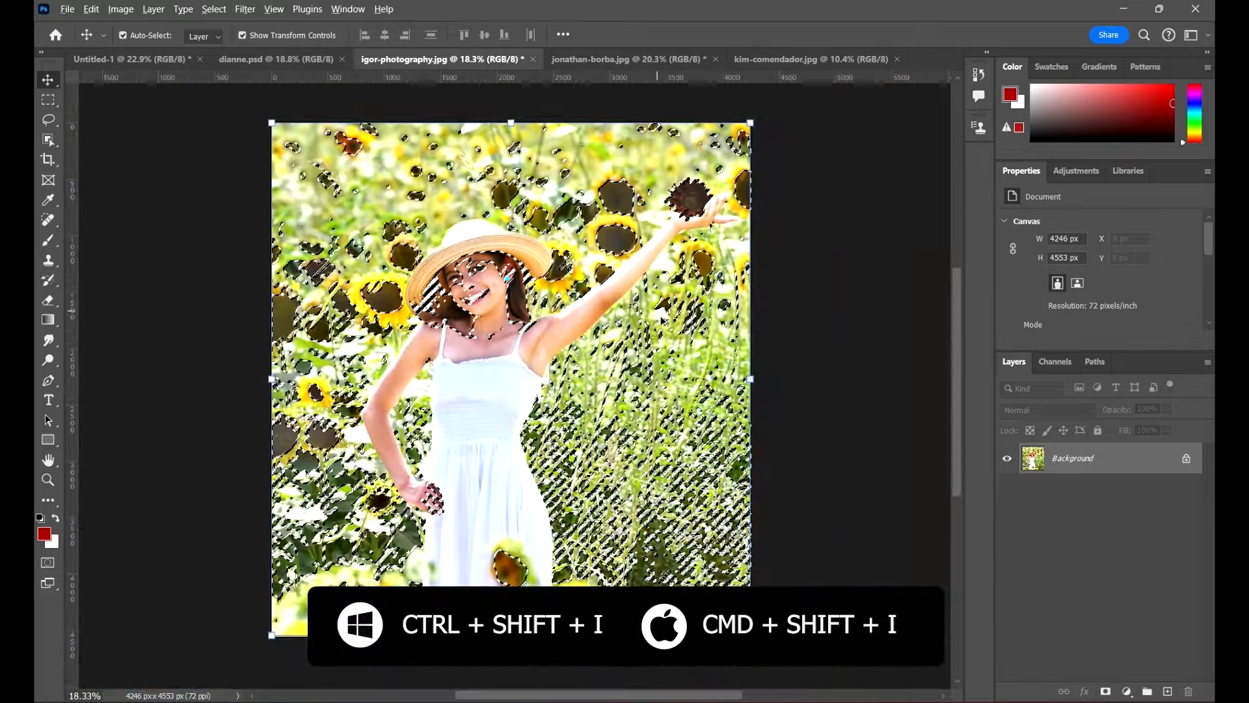
{"action": "key", "text": "ctrl+l"}
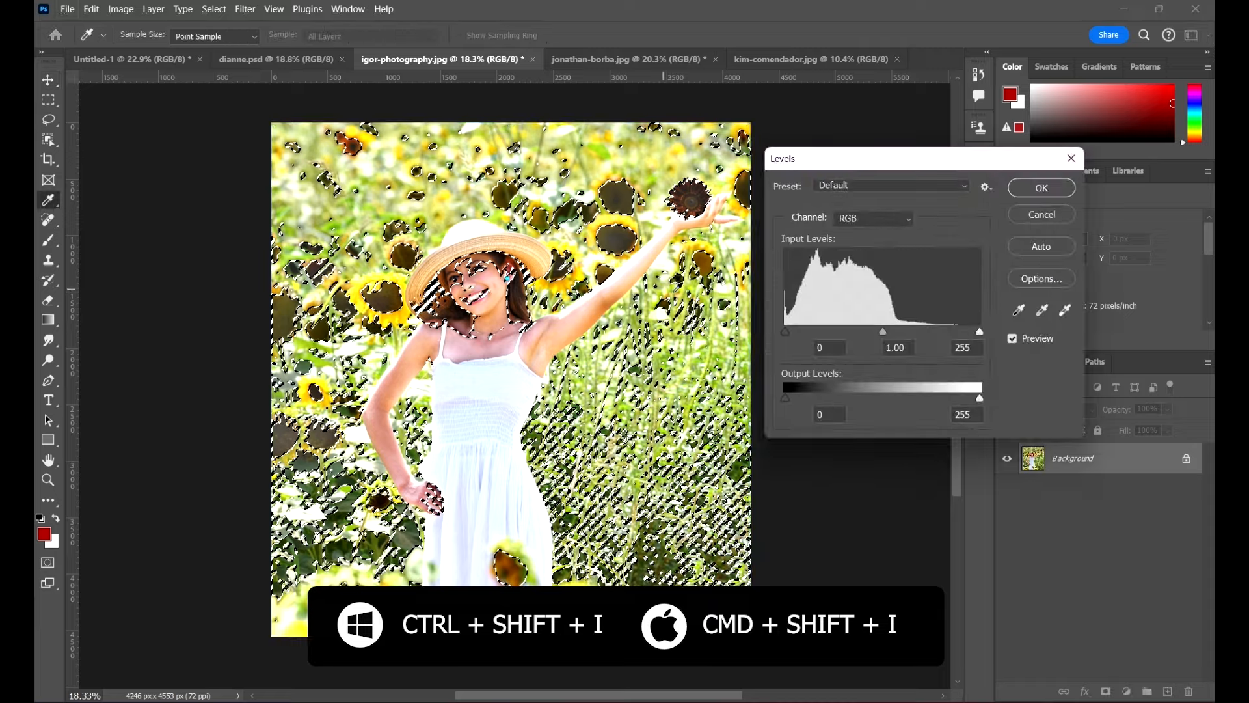
{"action": "left_click_drag", "start_coordinate": [785, 331], "coordinate": [798, 331]}
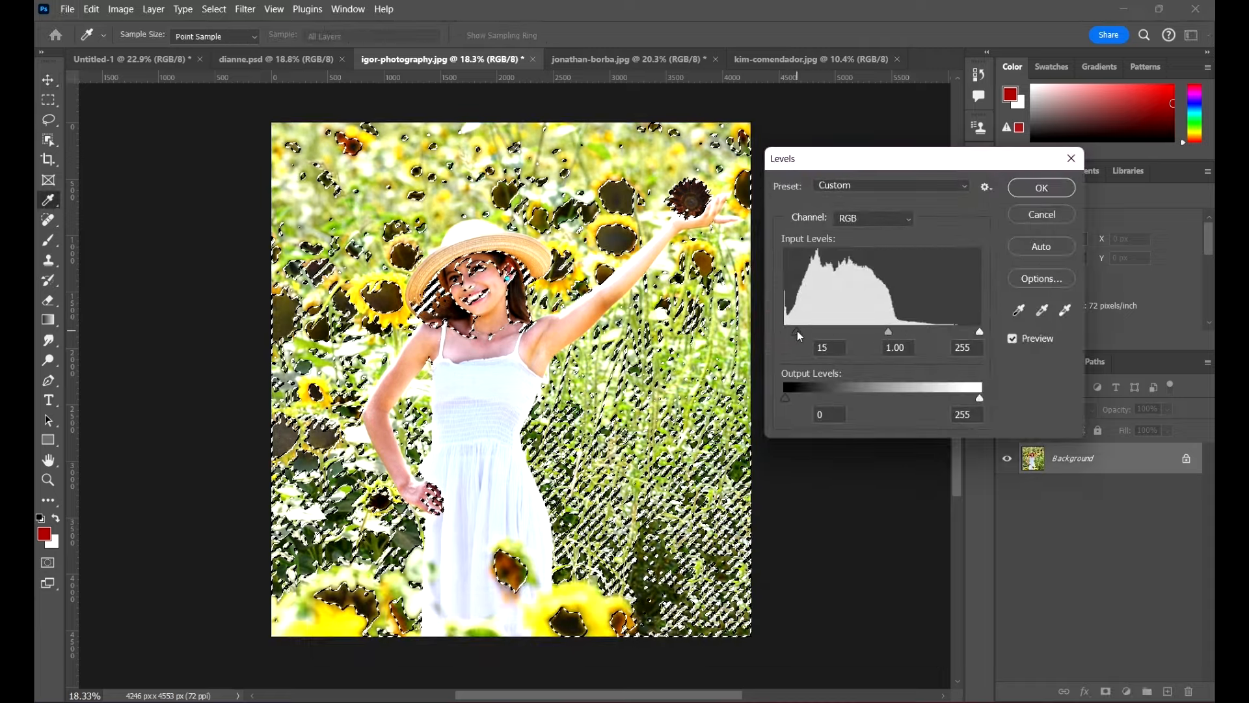
{"action": "left_click_drag", "start_coordinate": [888, 331], "coordinate": [873, 331]}
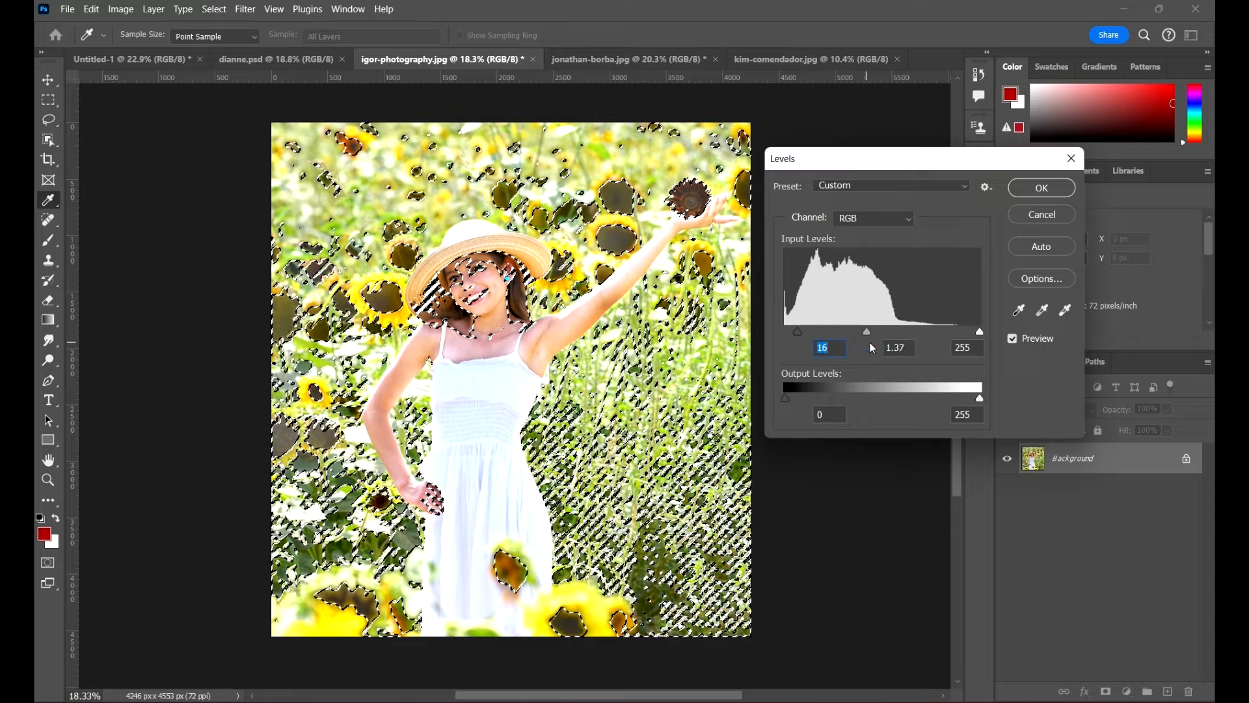
{"action": "left_click_drag", "start_coordinate": [980, 332], "coordinate": [842, 334]}
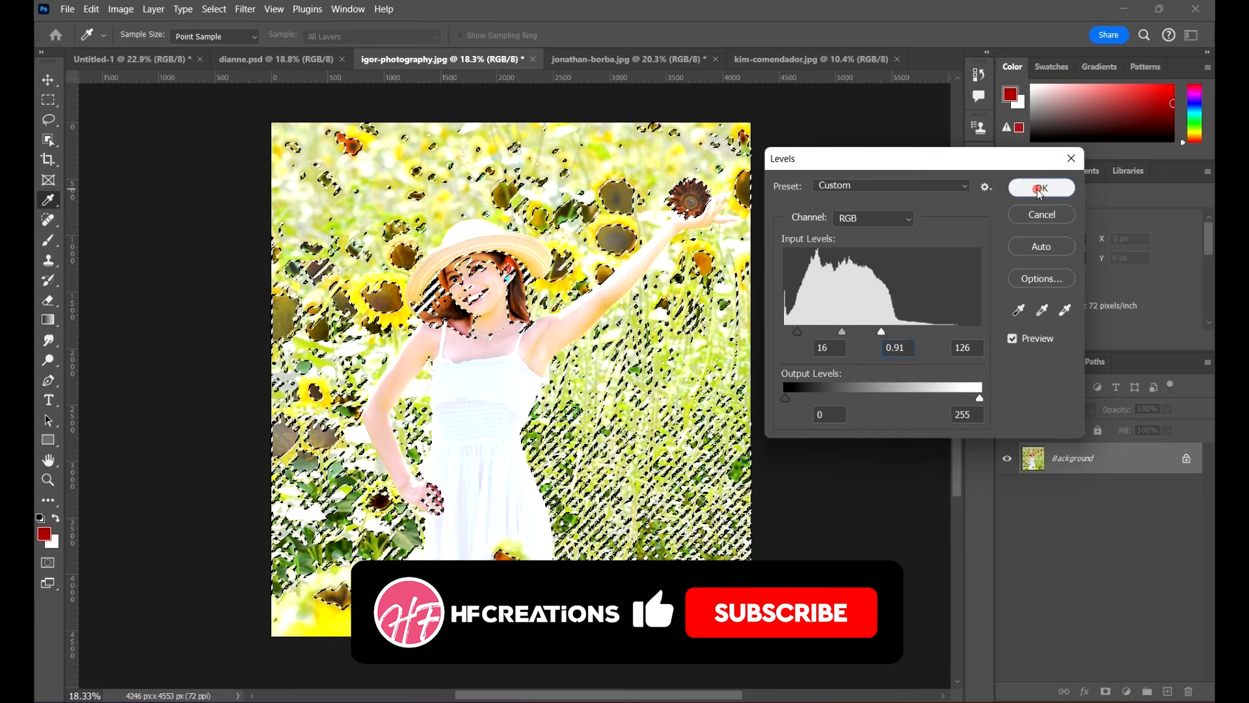
{"action": "left_click", "coordinate": [1036, 190]}
Step: Deselect the dark areas of the sunflower photo and return to the Move tool
{"action": "left_click", "coordinate": [48, 120]}
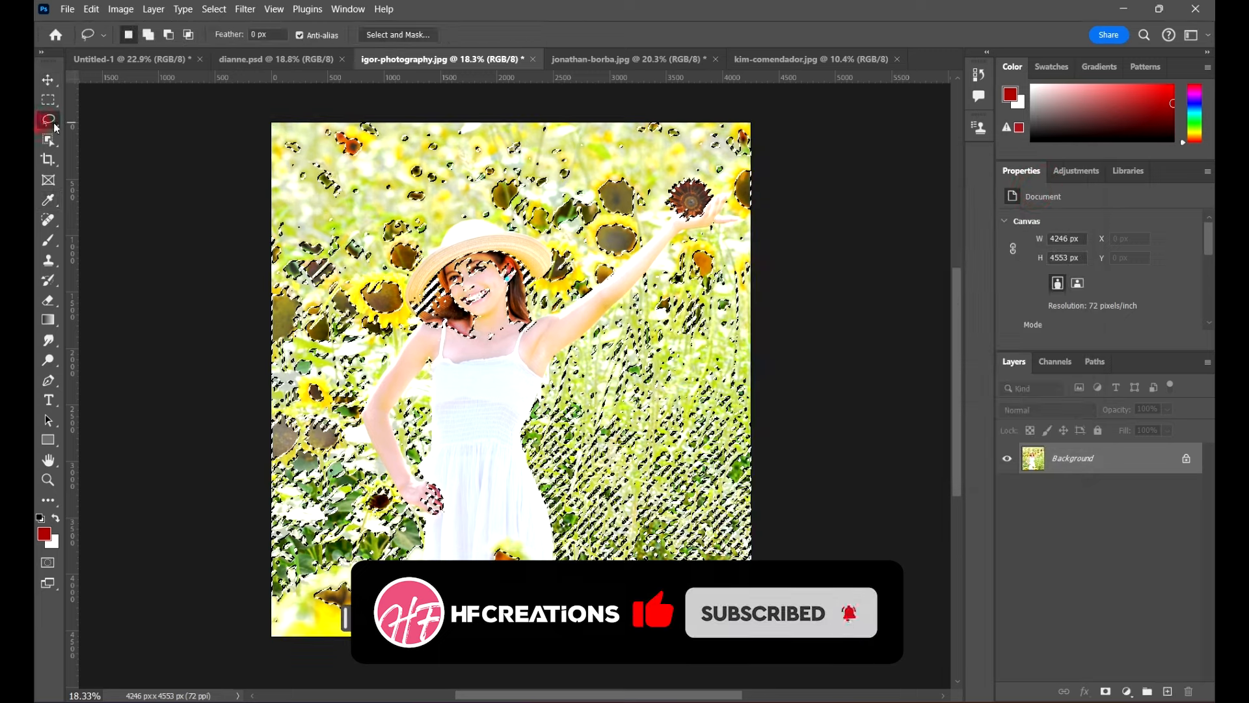
{"action": "right_click", "coordinate": [434, 222]}
{"action": "left_click", "coordinate": [455, 226]}
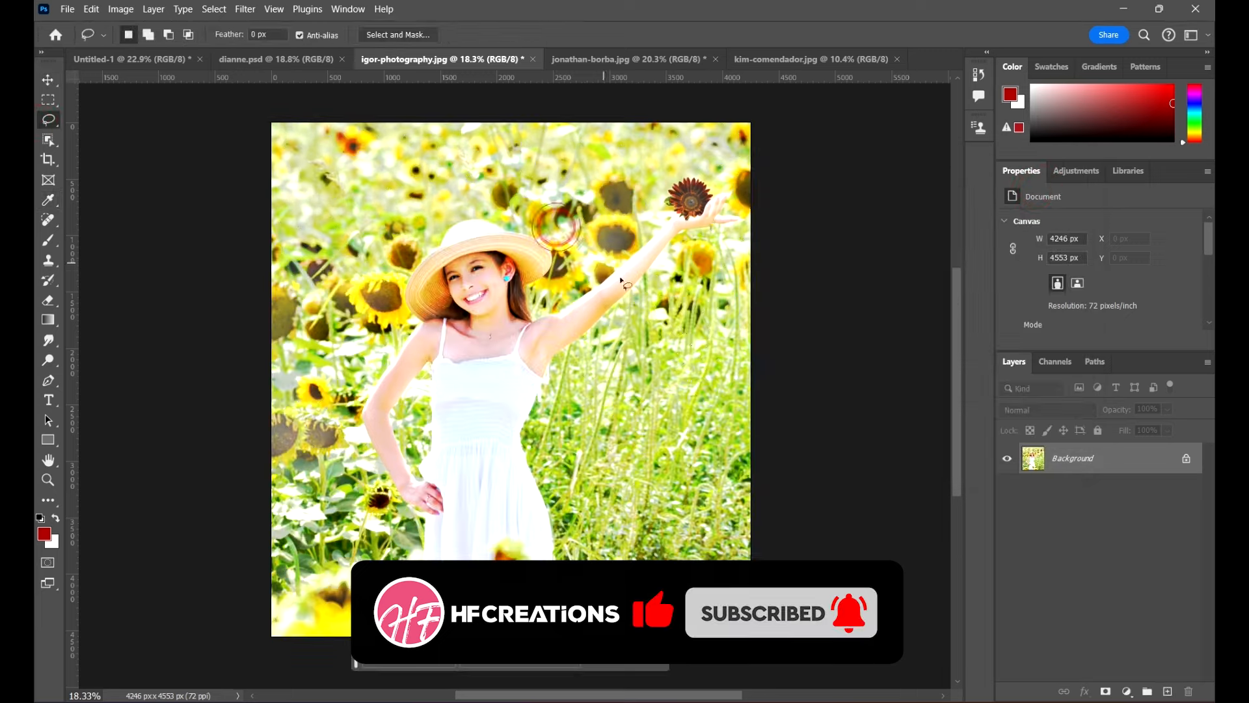
{"action": "key", "text": "v"}
{"action": "scroll", "coordinate": [828, 347], "scroll_direction": "down", "scroll_amount": 1}
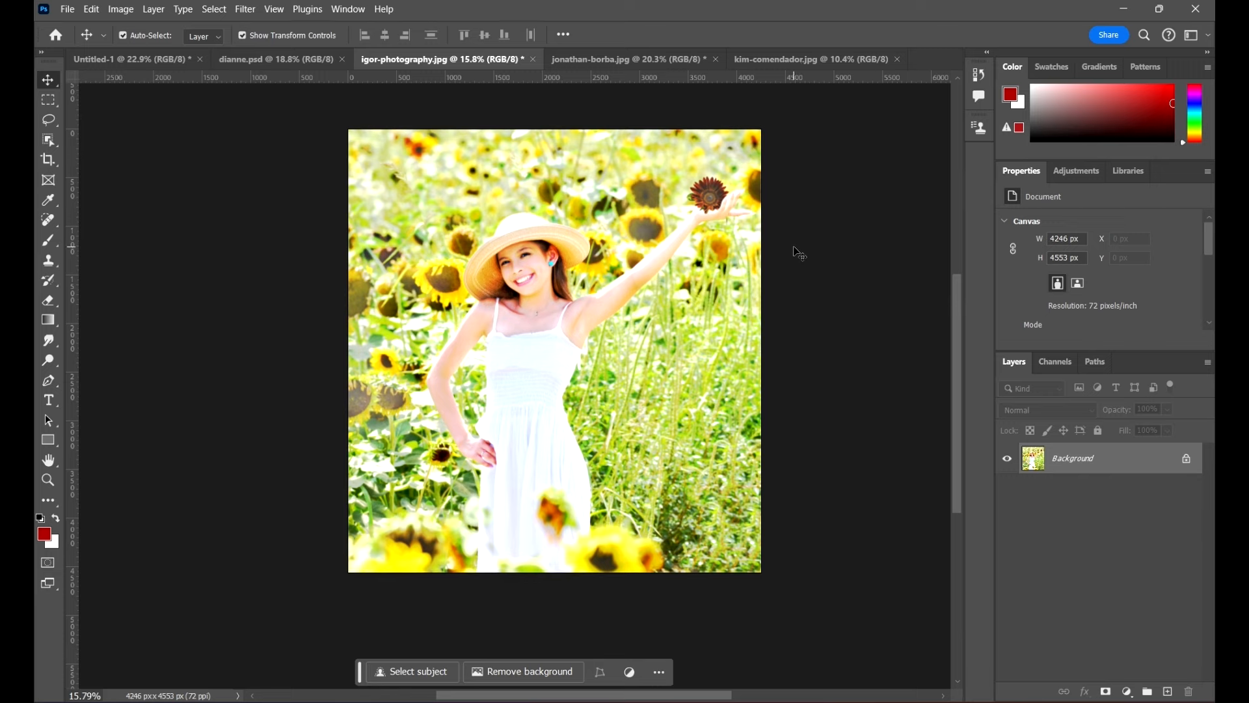
Step: Switch to dianne.psd and select the car's layer, Layer 1
{"action": "left_click", "coordinate": [602, 59]}
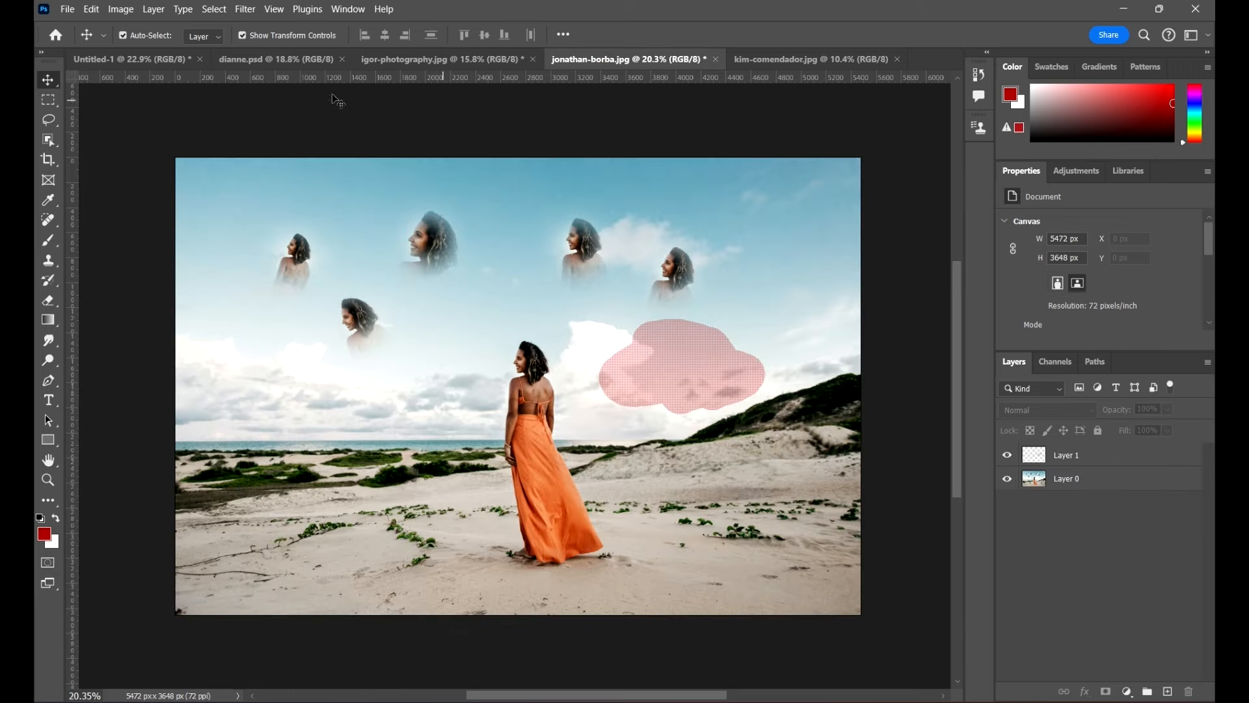
{"action": "left_click", "coordinate": [275, 58]}
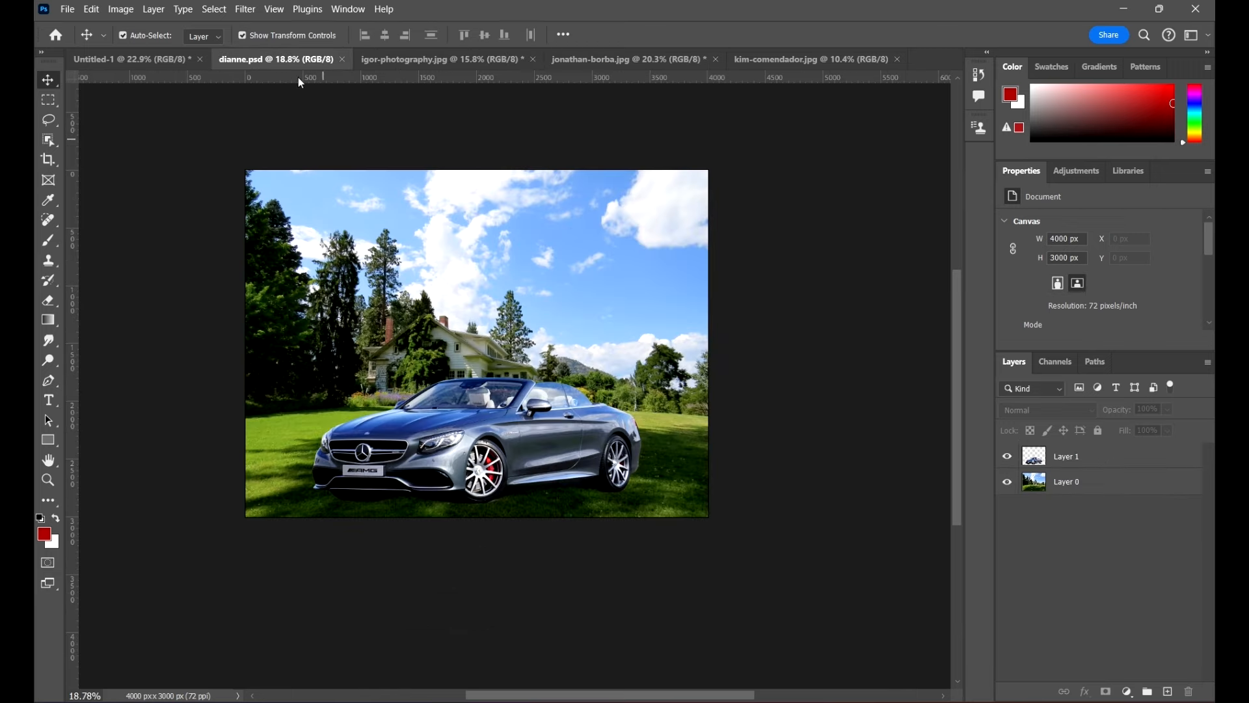
{"action": "scroll", "coordinate": [516, 375], "scroll_direction": "up", "scroll_amount": 1}
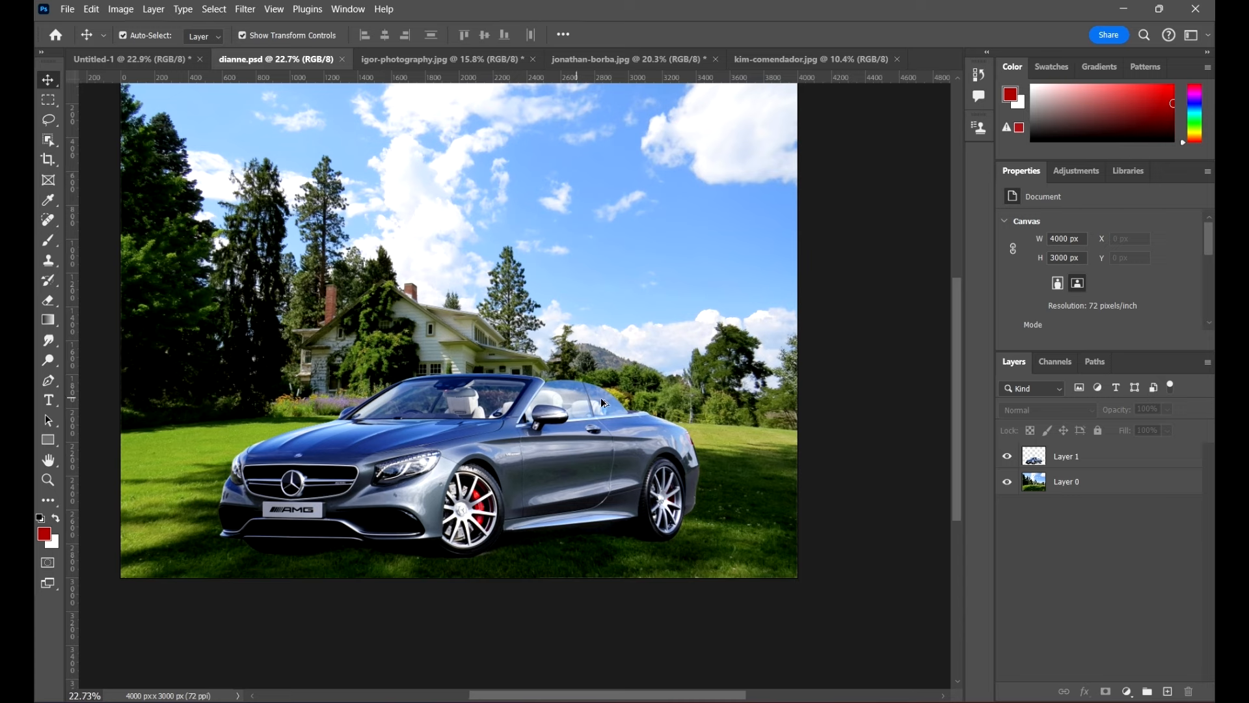
{"action": "scroll", "coordinate": [602, 416], "scroll_direction": "down", "scroll_amount": 1}
{"action": "left_click", "coordinate": [573, 439]}
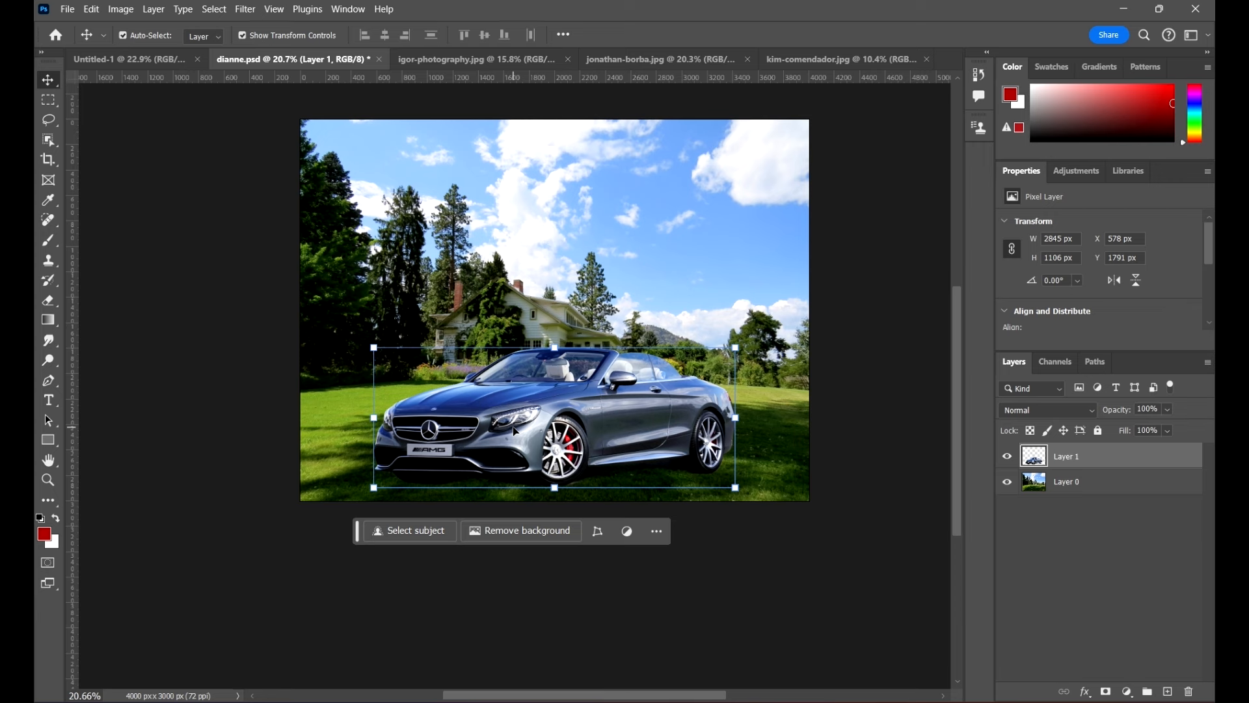
Step: Fill the landscape layer, Layer 0, with the red foreground color and undo the fill
{"action": "left_click", "coordinate": [701, 220]}
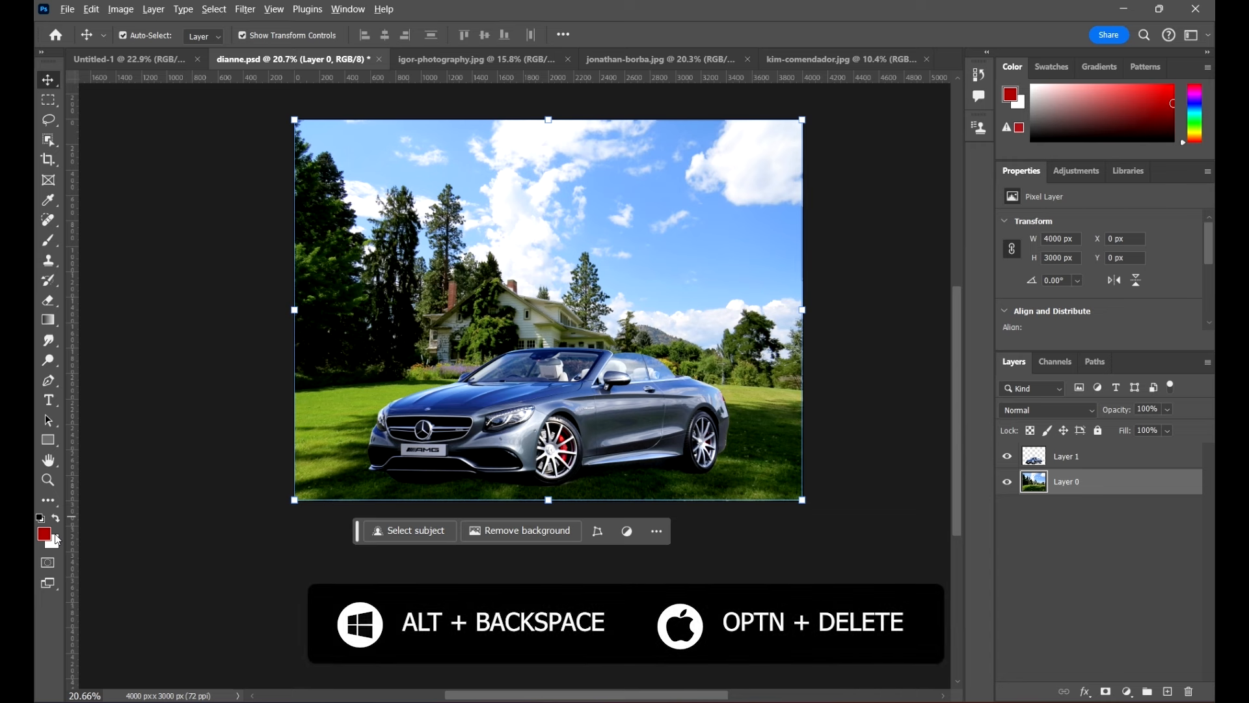
{"action": "key", "text": "alt+BackSpace"}
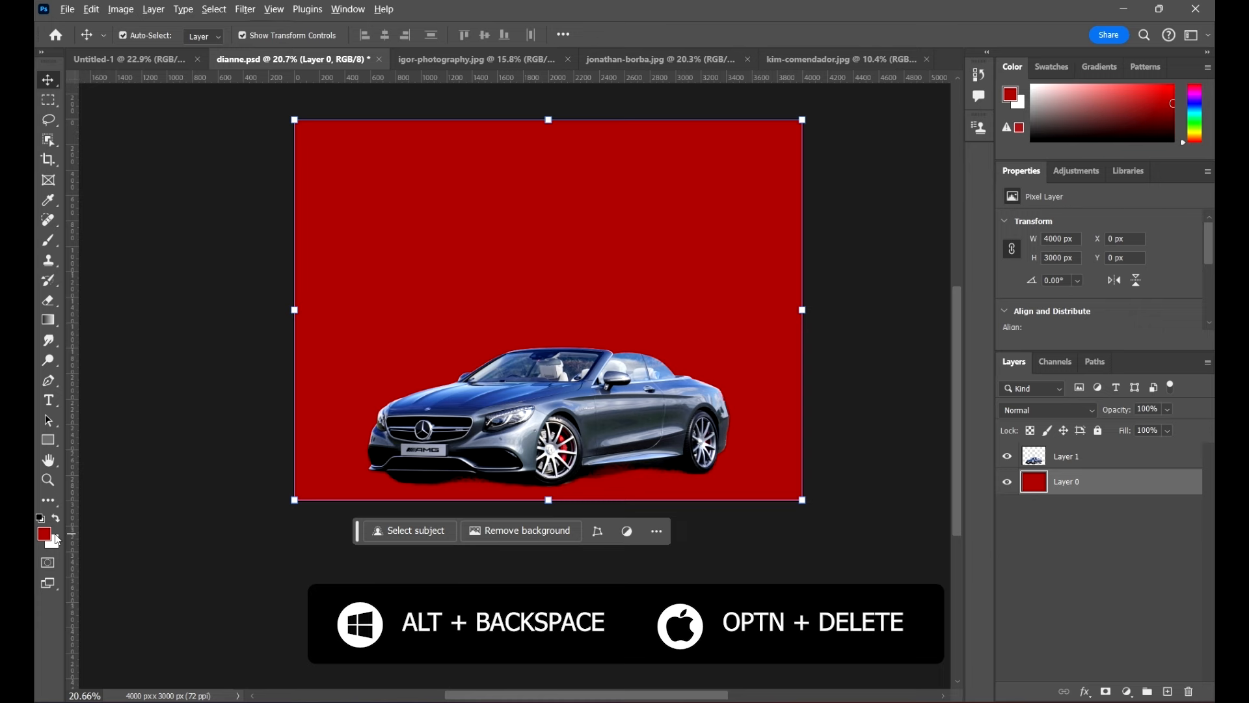
{"action": "key", "text": "ctrl+z"}
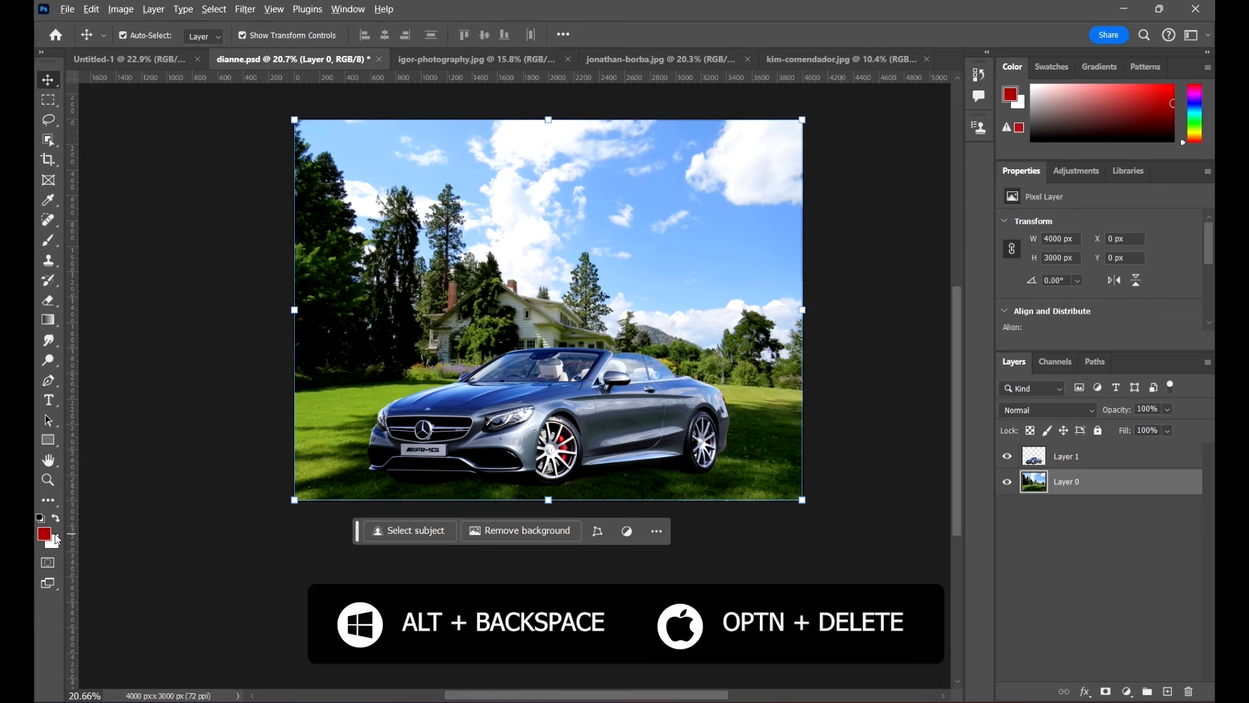
Step: Fill Layer 0 with the red foreground color, and also with the white background color, undoing each fill
{"action": "key", "text": "alt+BackSpace"}
{"action": "key", "text": "ctrl+z"}
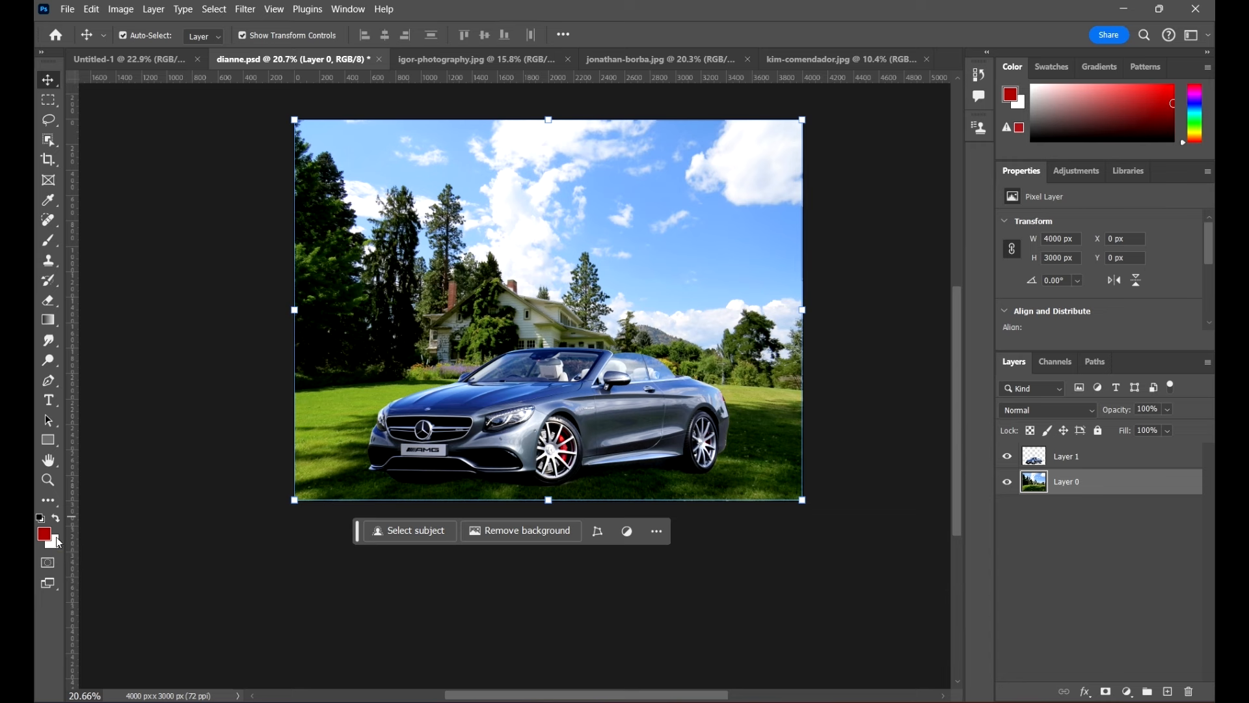
{"action": "key", "text": "ctrl+BackSpace"}
{"action": "key", "text": "ctrl+z"}
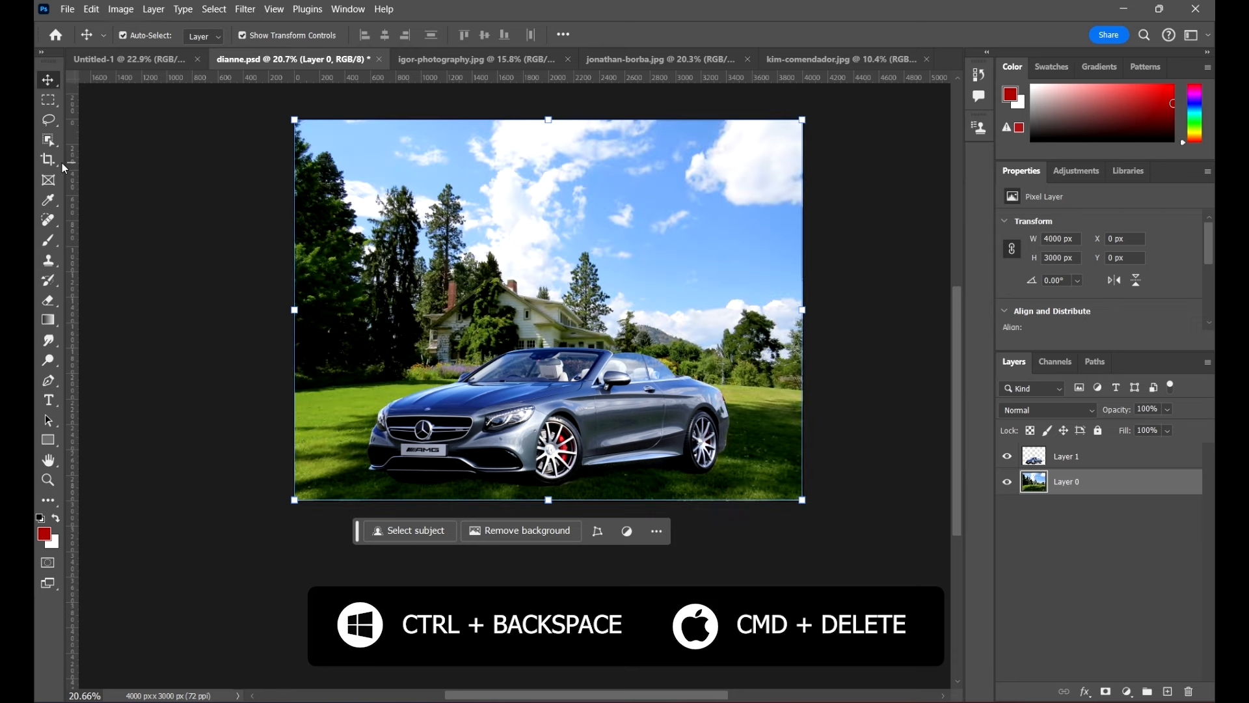
{"action": "key", "text": "ctrl"}
{"action": "key", "text": "ctrl+BackSpace"}
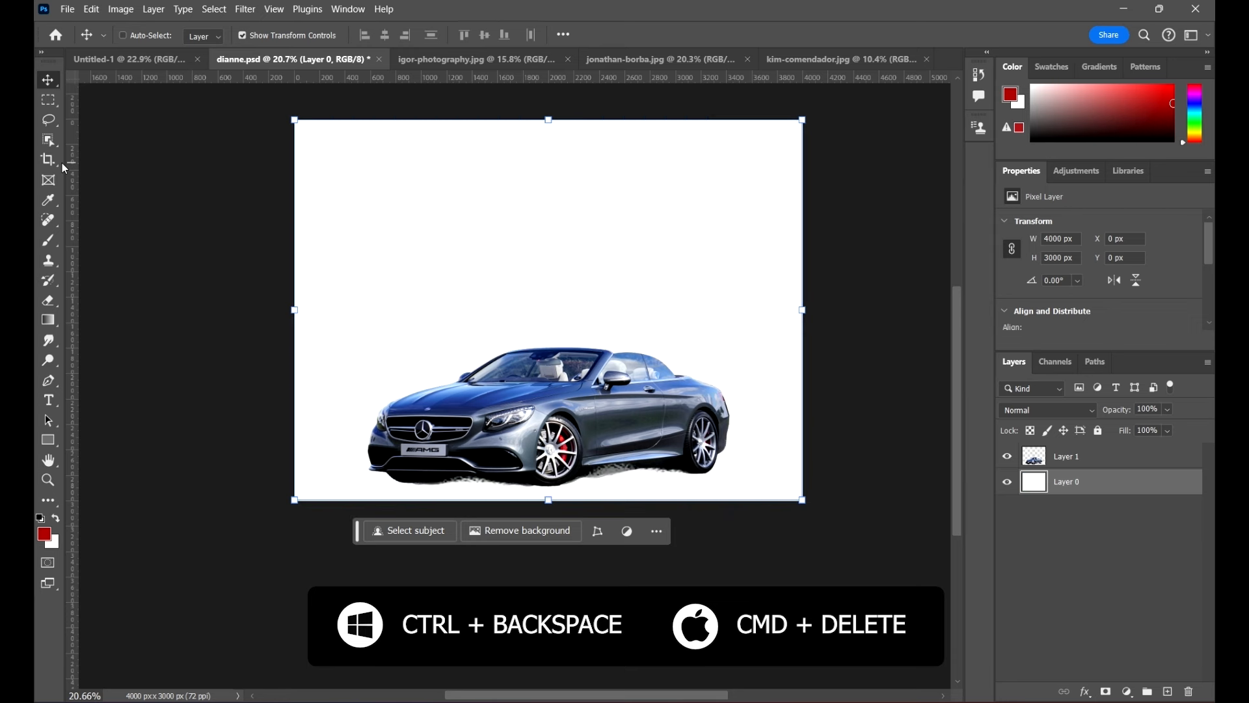
{"action": "key", "text": "ctrl+z"}
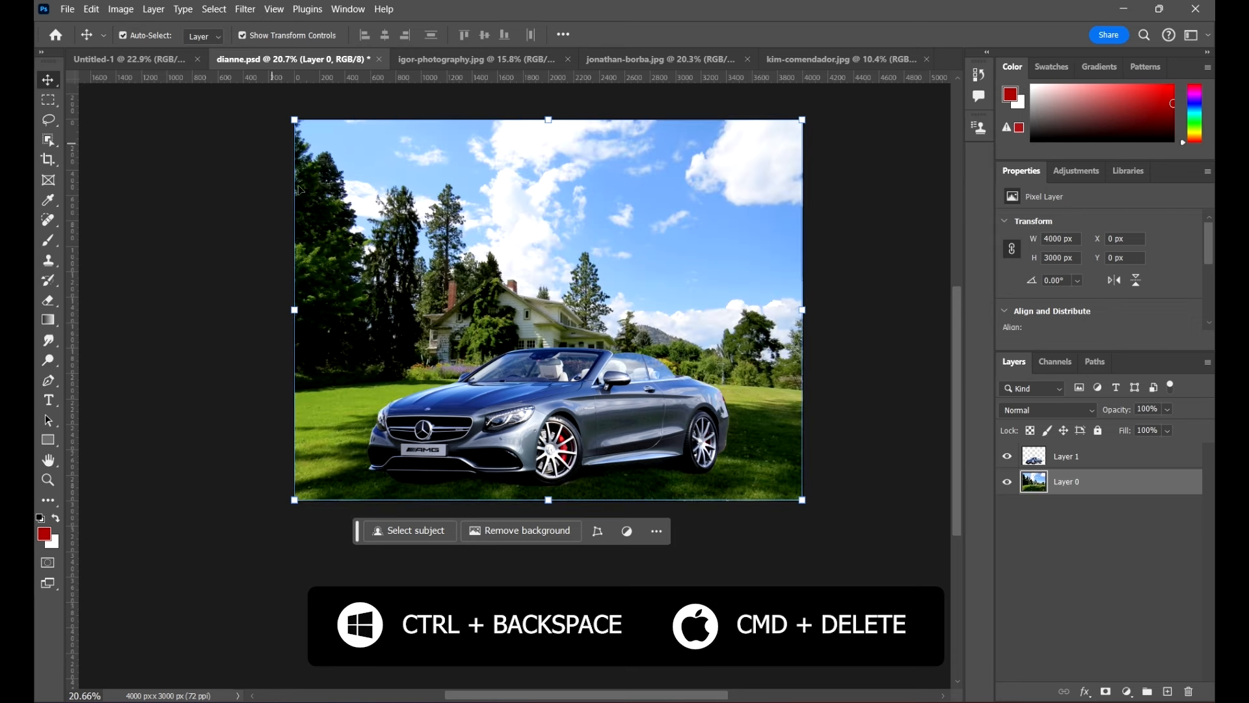
Step: Select the car's layer, Layer 1, fill only its non-transparent pixels with the red foreground color and undo the fill
{"action": "left_click", "coordinate": [644, 448]}
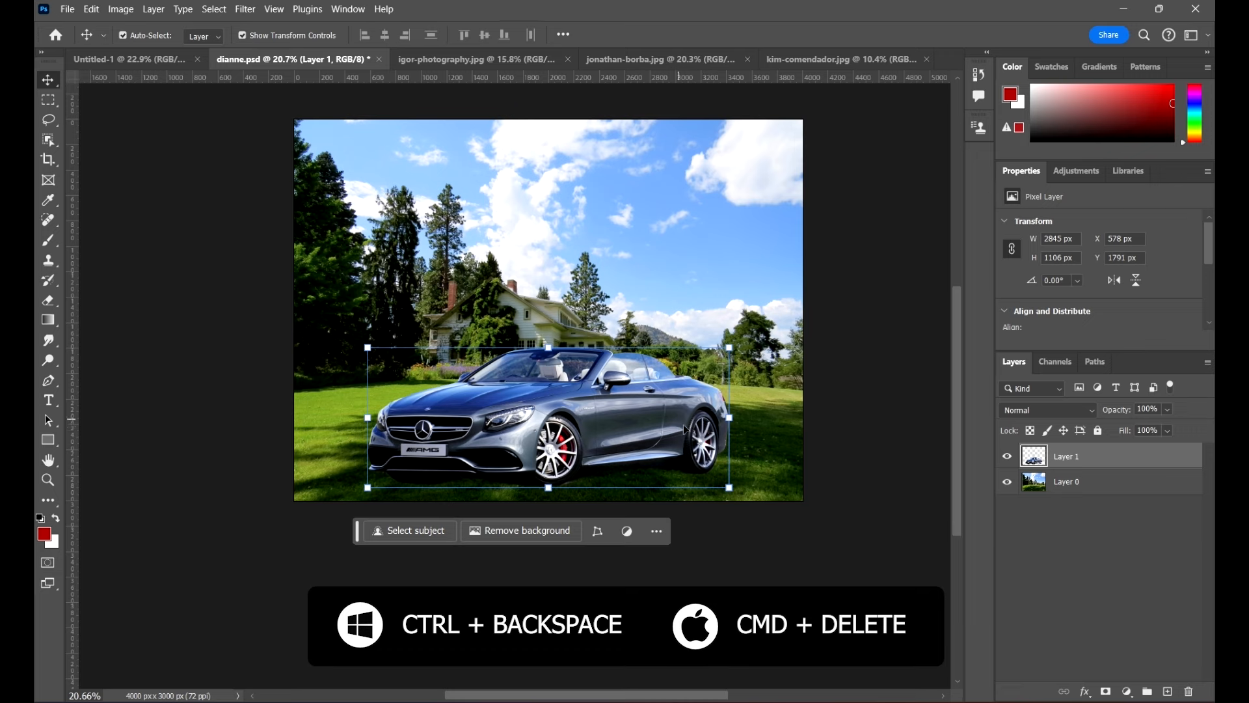
{"action": "left_click_drag", "start_coordinate": [647, 409], "coordinate": [653, 437]}
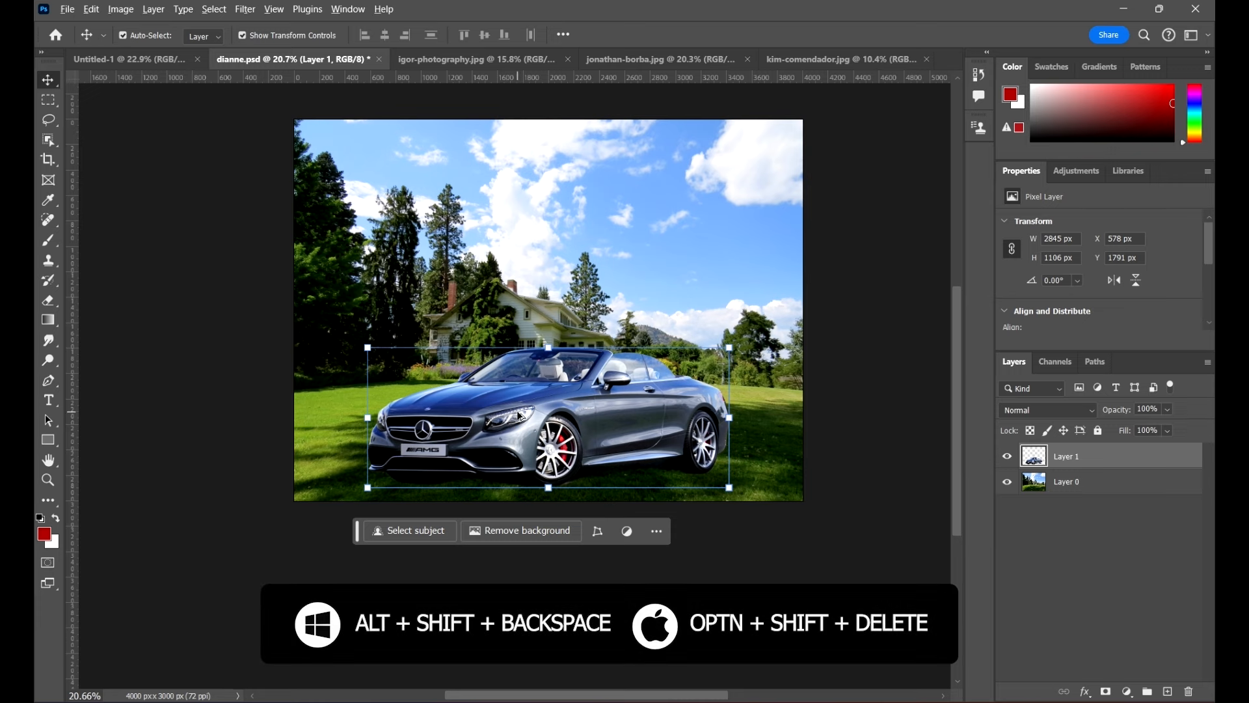
{"action": "key", "text": "alt+shift+BackSpace"}
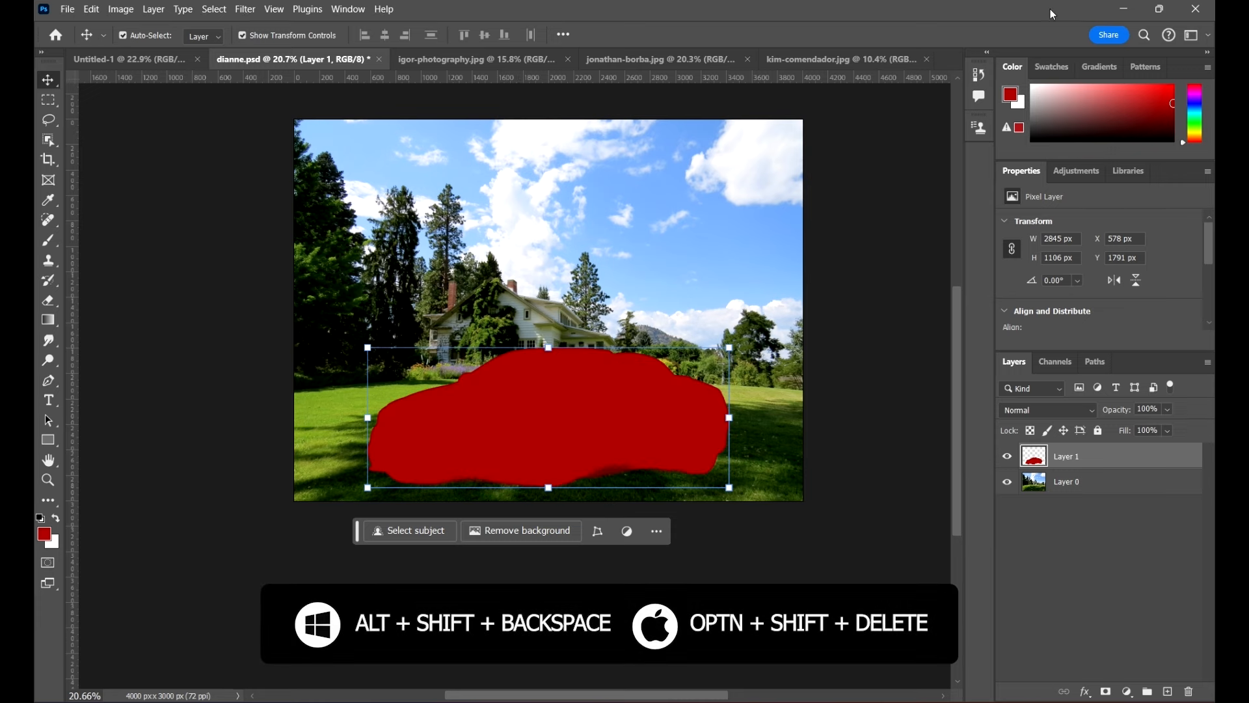
{"action": "key", "text": "ctrl+z"}
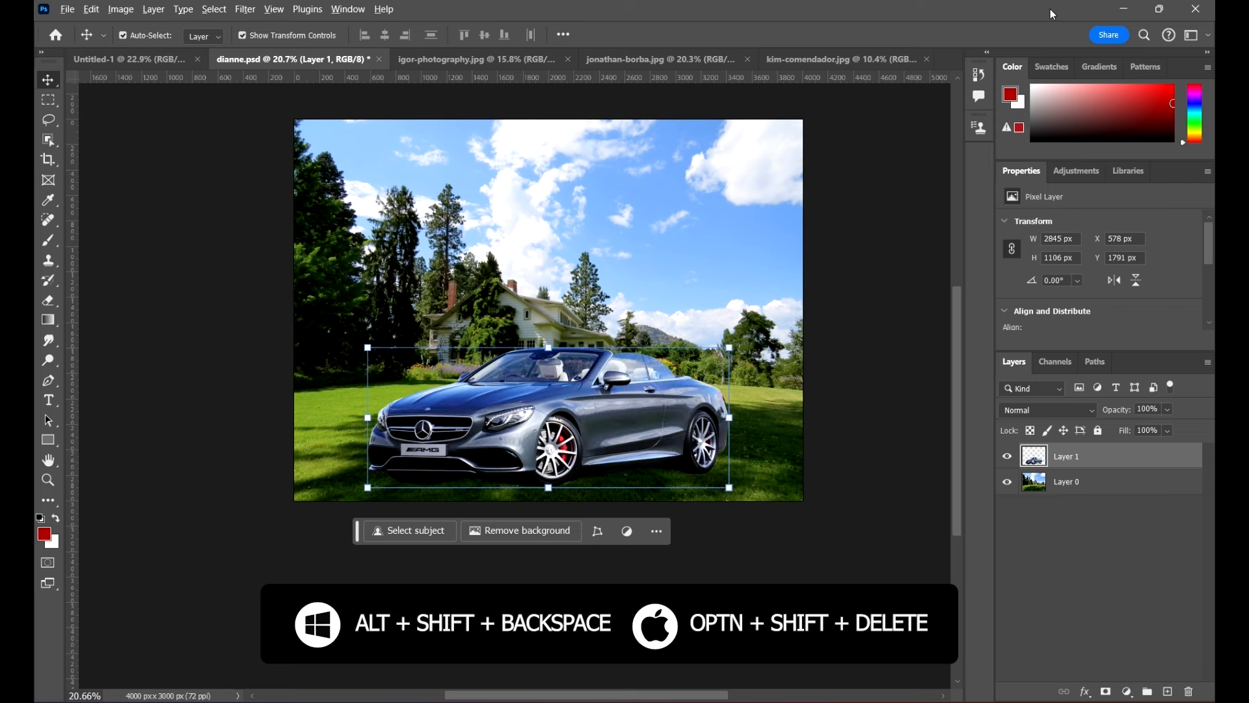
{"action": "key", "text": "alt+shift+BackSpace"}
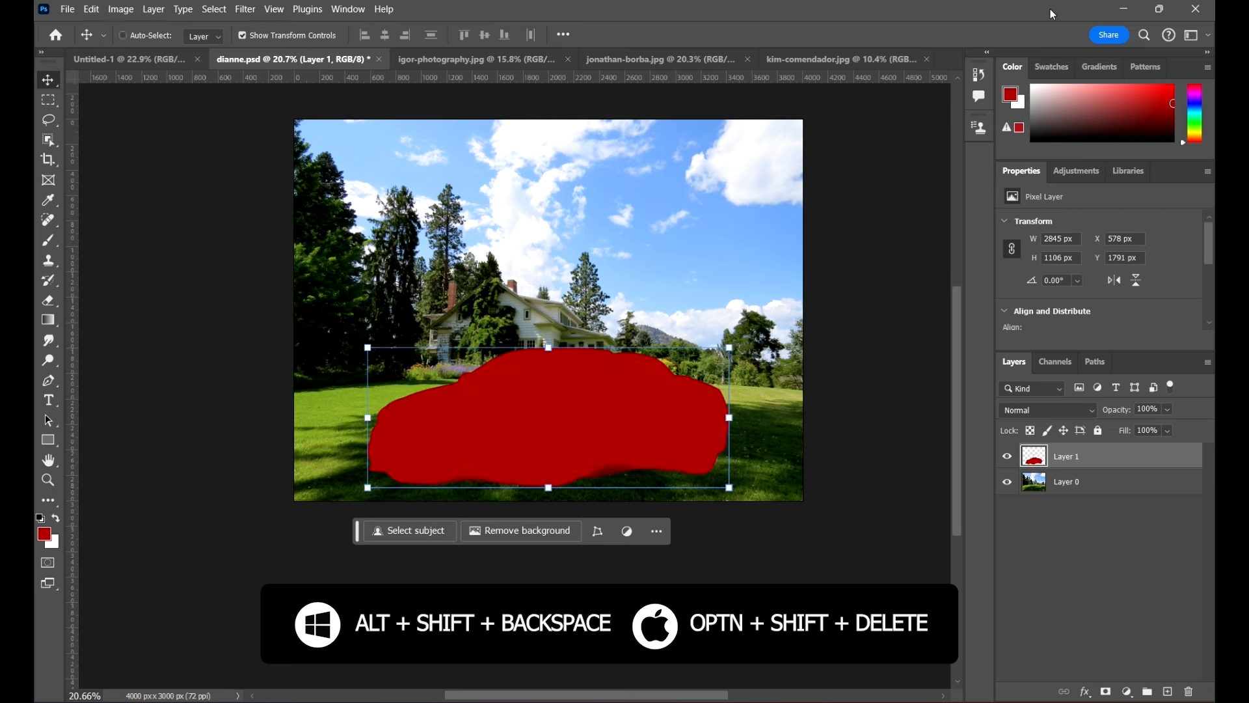
{"action": "key", "text": "ctrl+z"}
{"action": "key", "text": "alt+shift+BackSpace"}
{"action": "key", "text": "ctrl+z"}
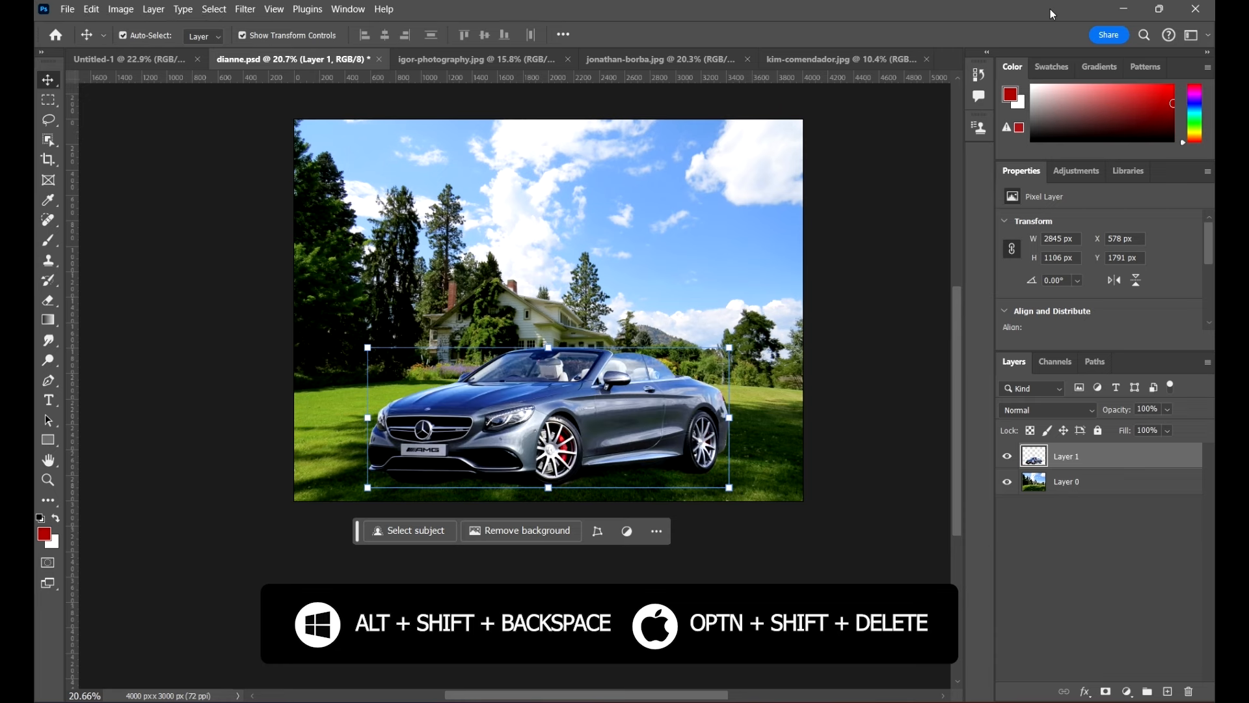
{"action": "key", "text": "alt+shift+BackSpace"}
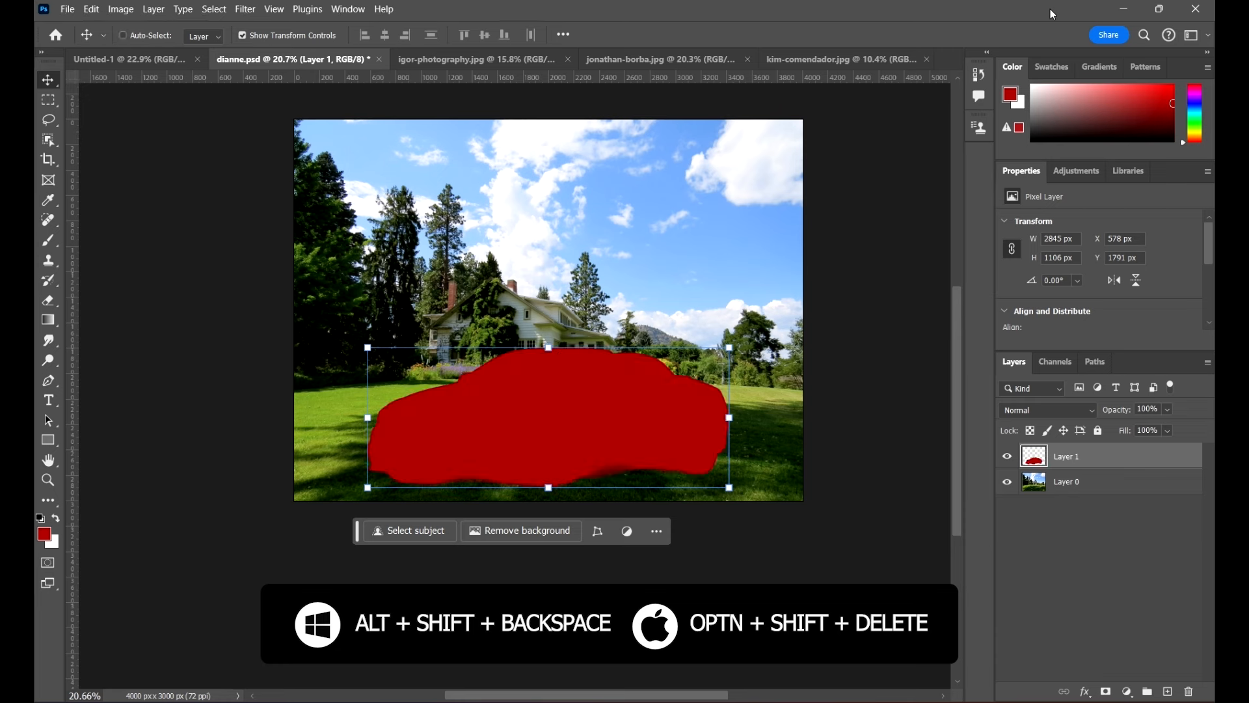
{"action": "key", "text": "ctrl+z"}
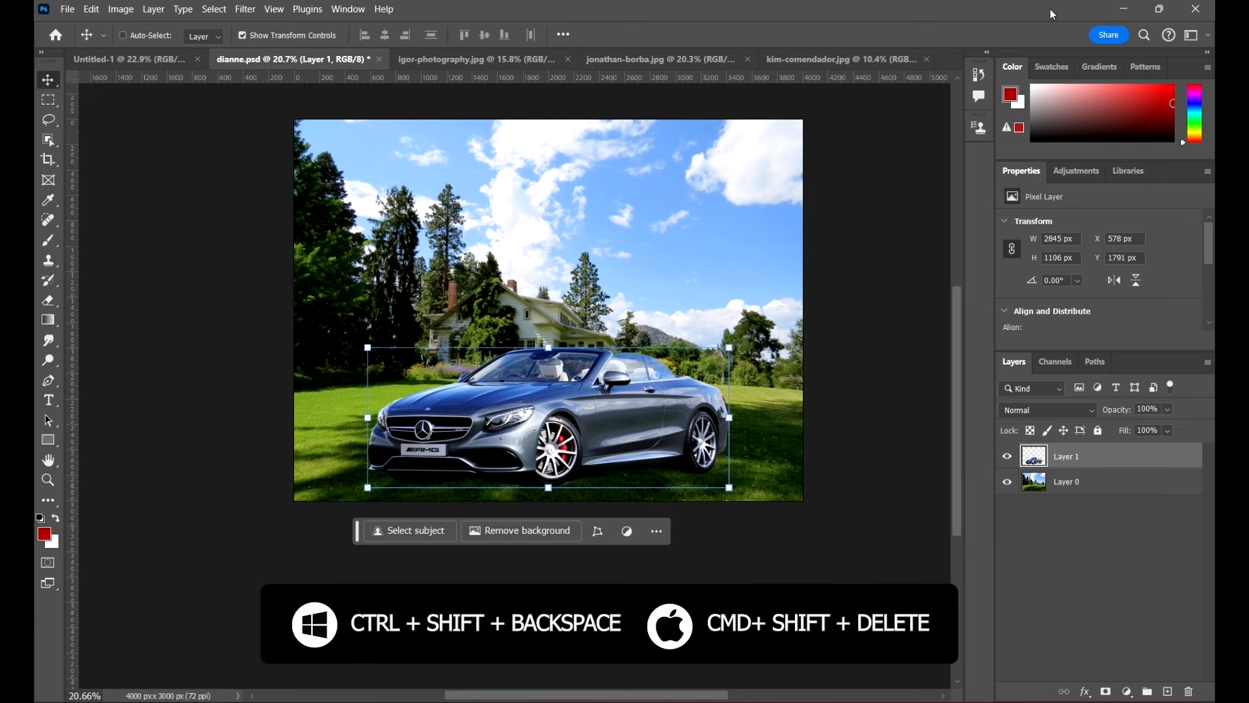
Step: Fill only the car's non-transparent pixels with the white background color, undo the fill and deselect the layer
{"action": "key", "text": "ctrl+shift+BackSpace"}
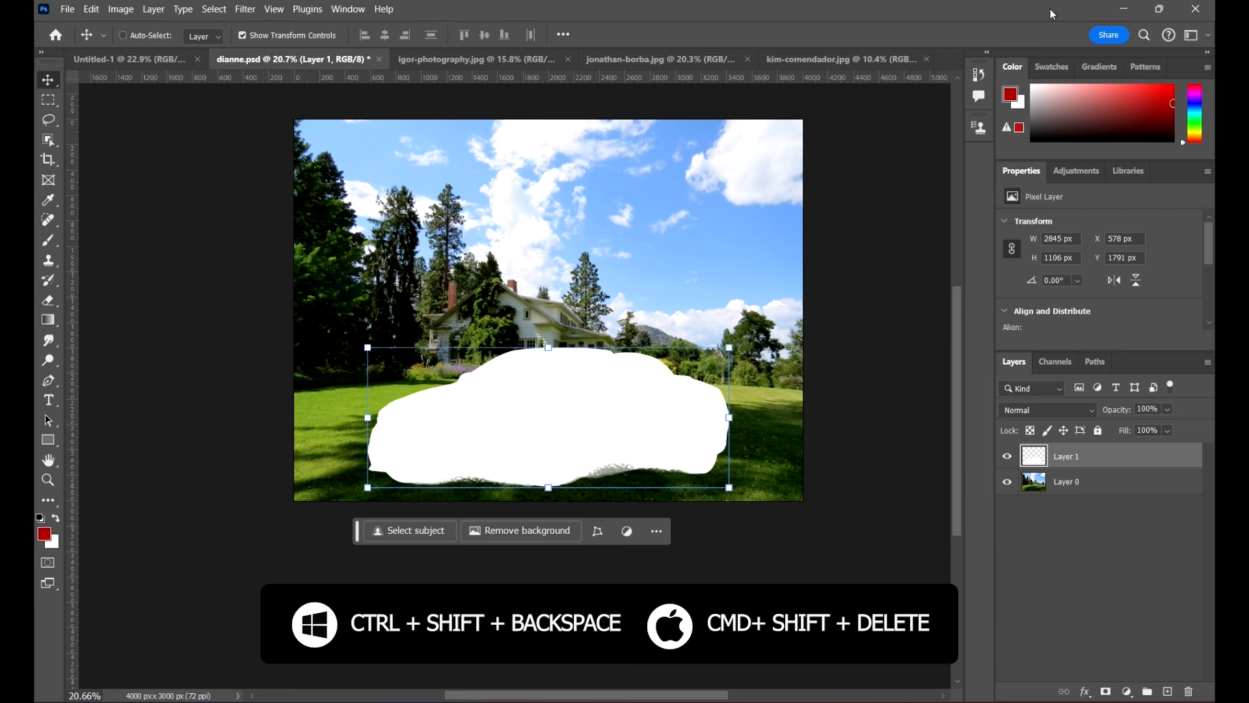
{"action": "key", "text": "ctrl+z"}
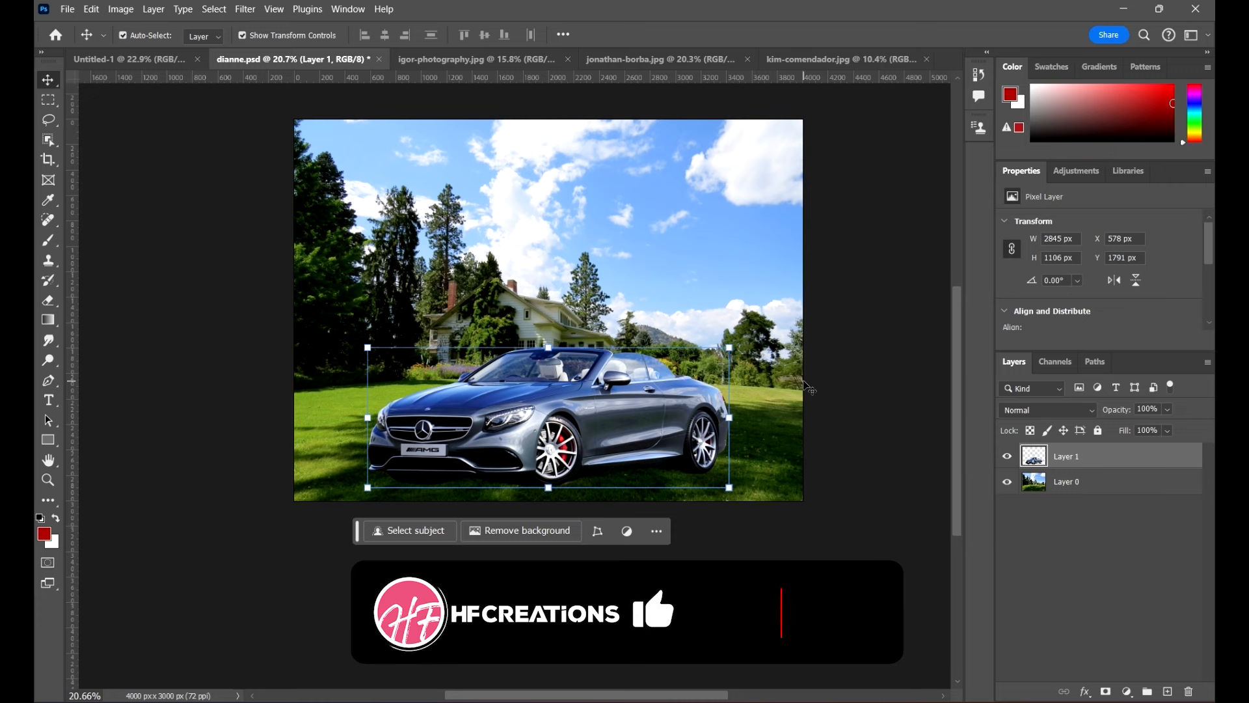
{"action": "left_click", "coordinate": [716, 544]}
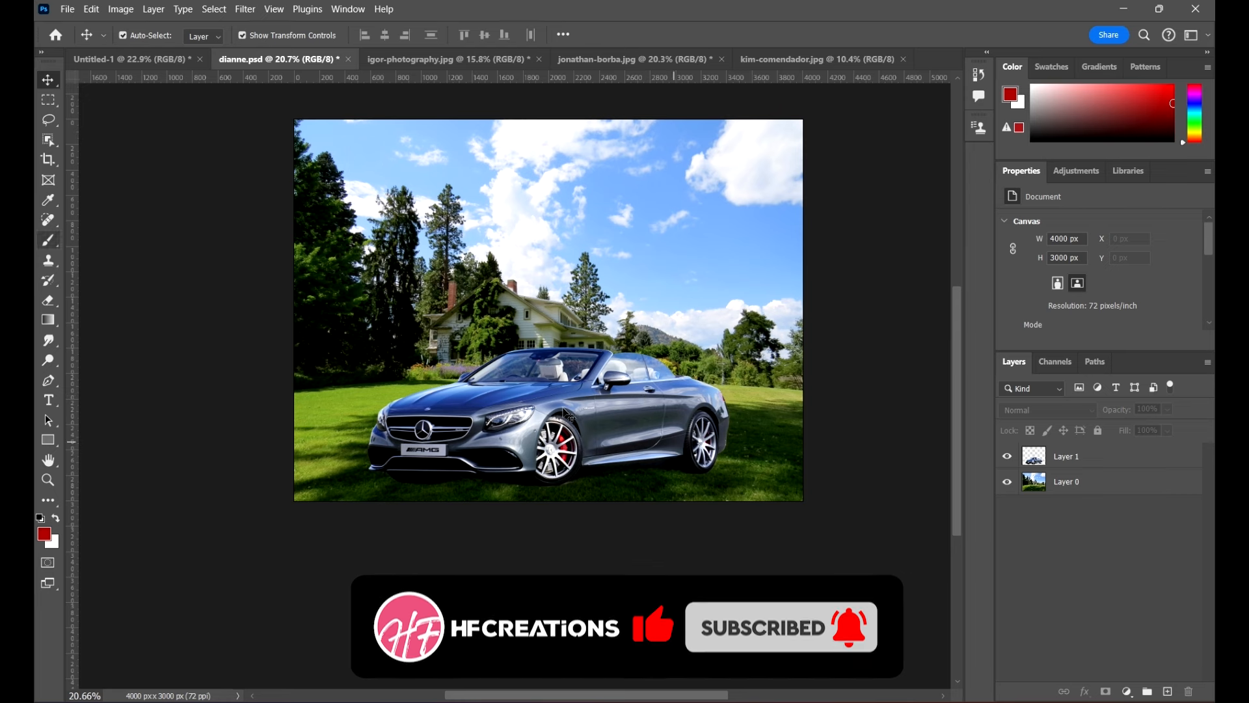
Step: Return to the Move tool and move the car on Layer 1 straight up to about Y 1689 px
{"action": "left_click", "coordinate": [49, 244]}
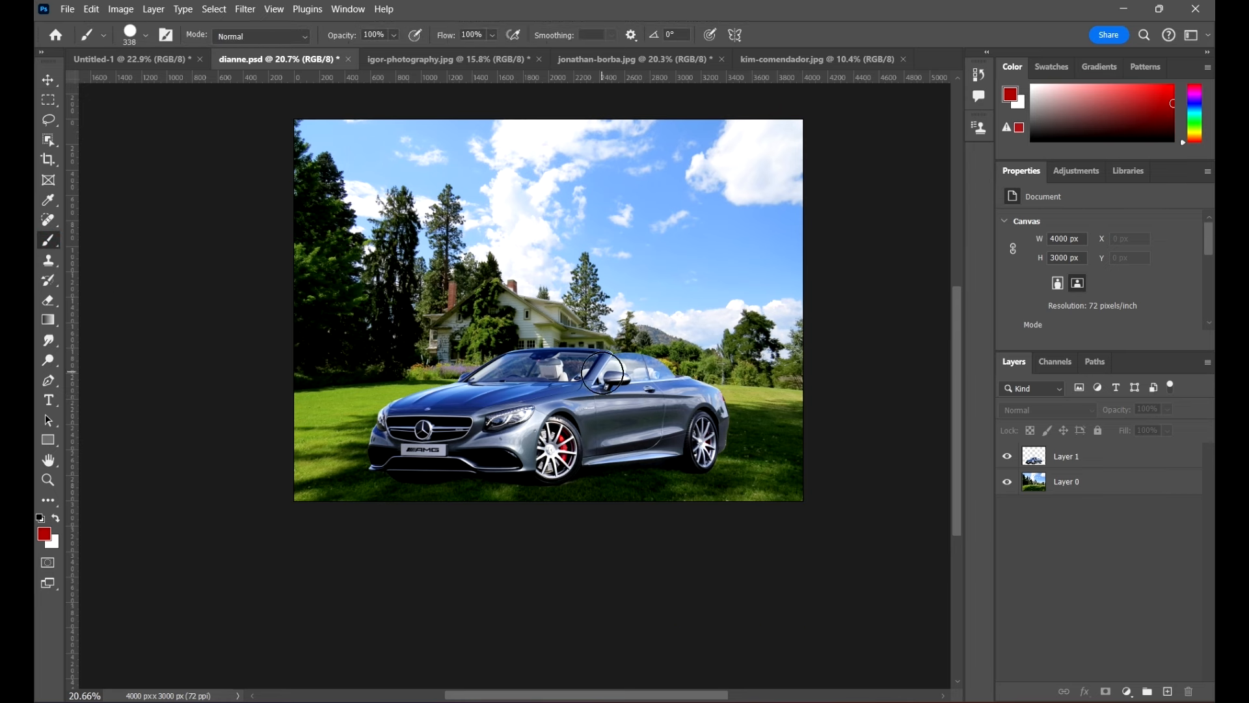
{"action": "key", "text": "v"}
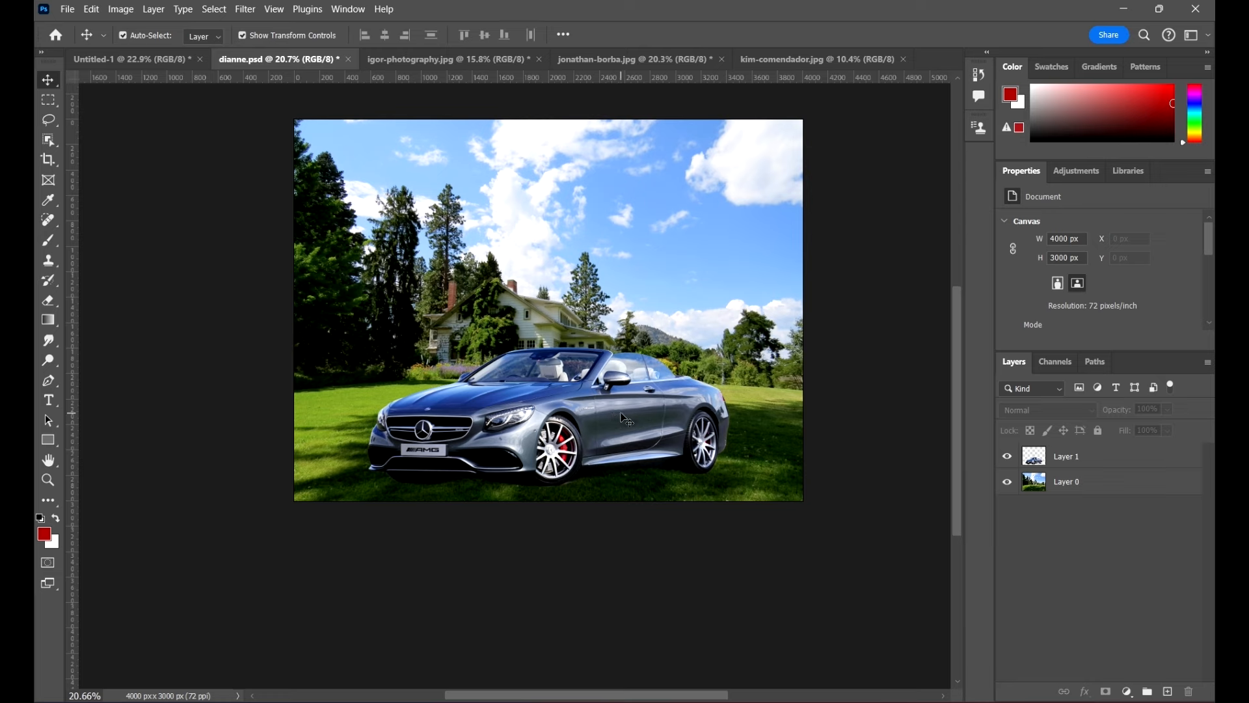
{"action": "mouse_move", "coordinate": [642, 414]}
{"action": "left_mouse_down"}
{"action": "mouse_move", "coordinate": [754, 338]}
{"action": "mouse_move", "coordinate": [748, 380]}
{"action": "mouse_move", "coordinate": [584, 338]}
{"action": "mouse_move", "coordinate": [640, 391]}
{"action": "mouse_move", "coordinate": [643, 417]}
{"action": "mouse_move", "coordinate": [643, 398]}
{"action": "left_mouse_up"}
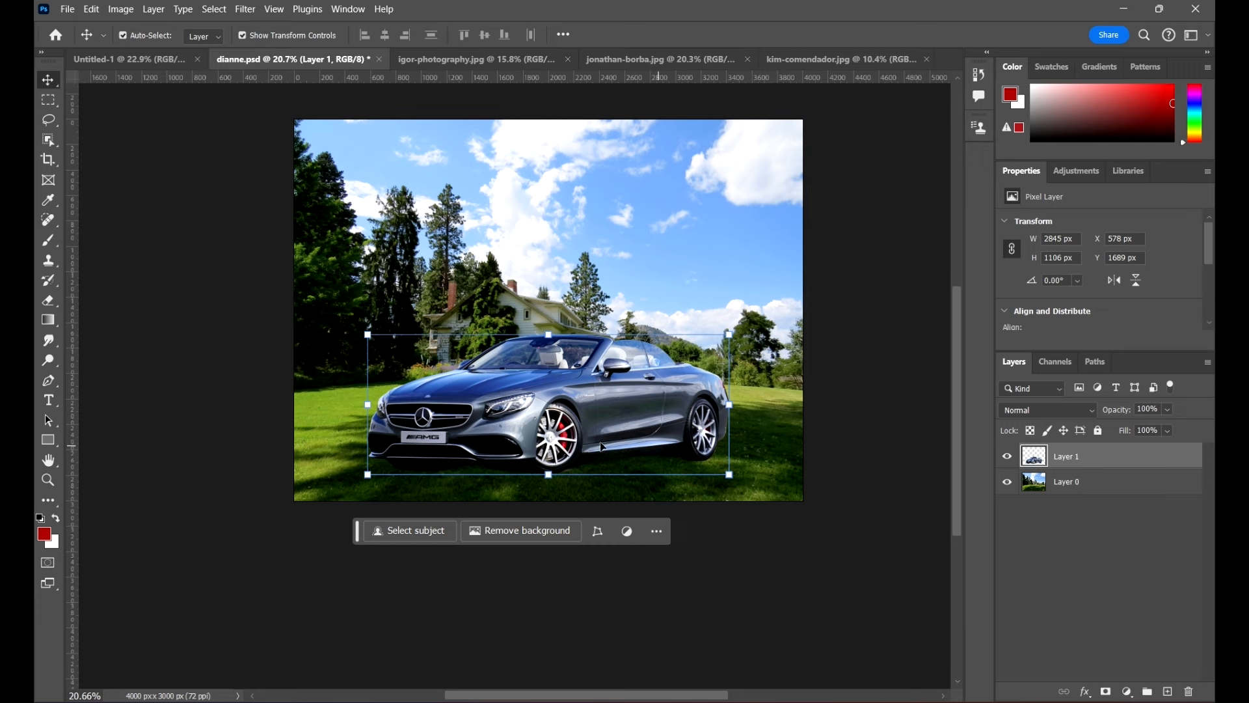
Step: Paint over the car and the surrounding sky on Layer 1 with the red Brush tool, and undo the strokes
{"action": "key", "text": "b"}
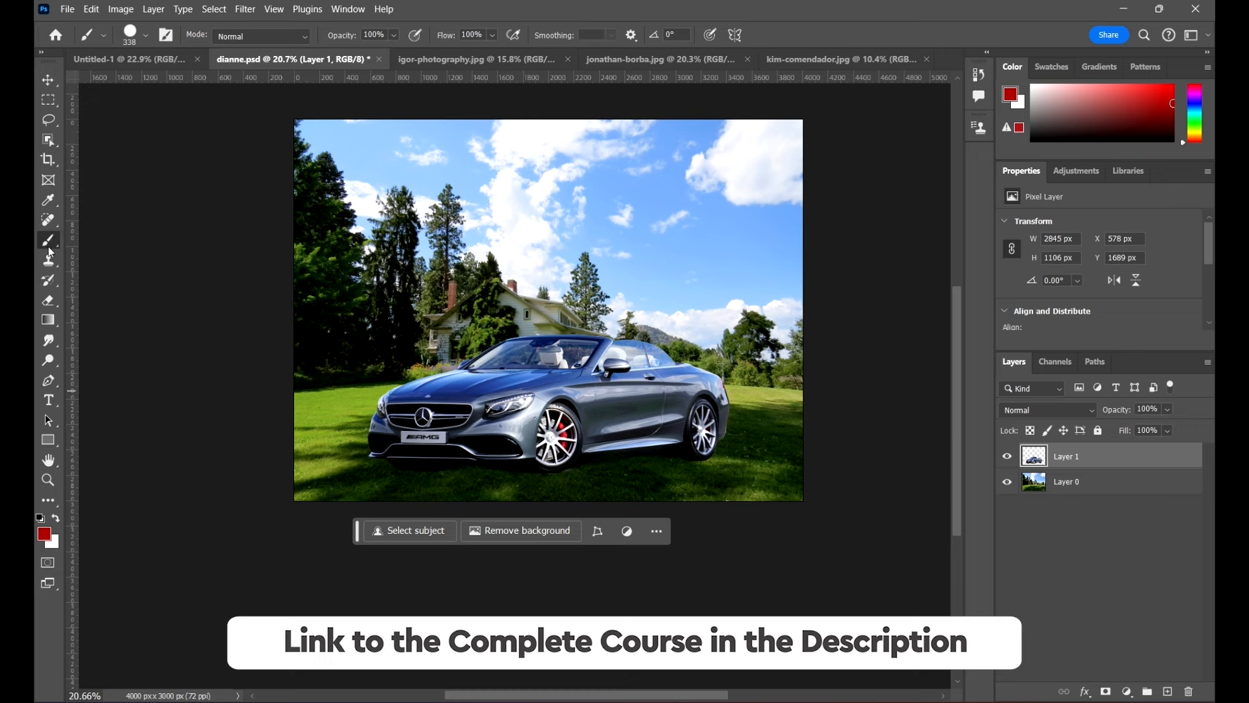
{"action": "mouse_move", "coordinate": [582, 404]}
{"action": "left_mouse_down"}
{"action": "mouse_move", "coordinate": [699, 352]}
{"action": "mouse_move", "coordinate": [685, 342]}
{"action": "mouse_move", "coordinate": [502, 340]}
{"action": "mouse_move", "coordinate": [702, 381]}
{"action": "mouse_move", "coordinate": [808, 355]}
{"action": "mouse_move", "coordinate": [616, 266]}
{"action": "mouse_move", "coordinate": [552, 348]}
{"action": "mouse_move", "coordinate": [653, 252]}
{"action": "mouse_move", "coordinate": [632, 323]}
{"action": "mouse_move", "coordinate": [573, 220]}
{"action": "mouse_move", "coordinate": [529, 236]}
{"action": "mouse_move", "coordinate": [633, 338]}
{"action": "mouse_move", "coordinate": [633, 181]}
{"action": "mouse_move", "coordinate": [598, 299]}
{"action": "mouse_move", "coordinate": [823, 238]}
{"action": "mouse_move", "coordinate": [621, 365]}
{"action": "mouse_move", "coordinate": [735, 322]}
{"action": "mouse_move", "coordinate": [579, 393]}
{"action": "mouse_move", "coordinate": [753, 346]}
{"action": "left_mouse_up"}
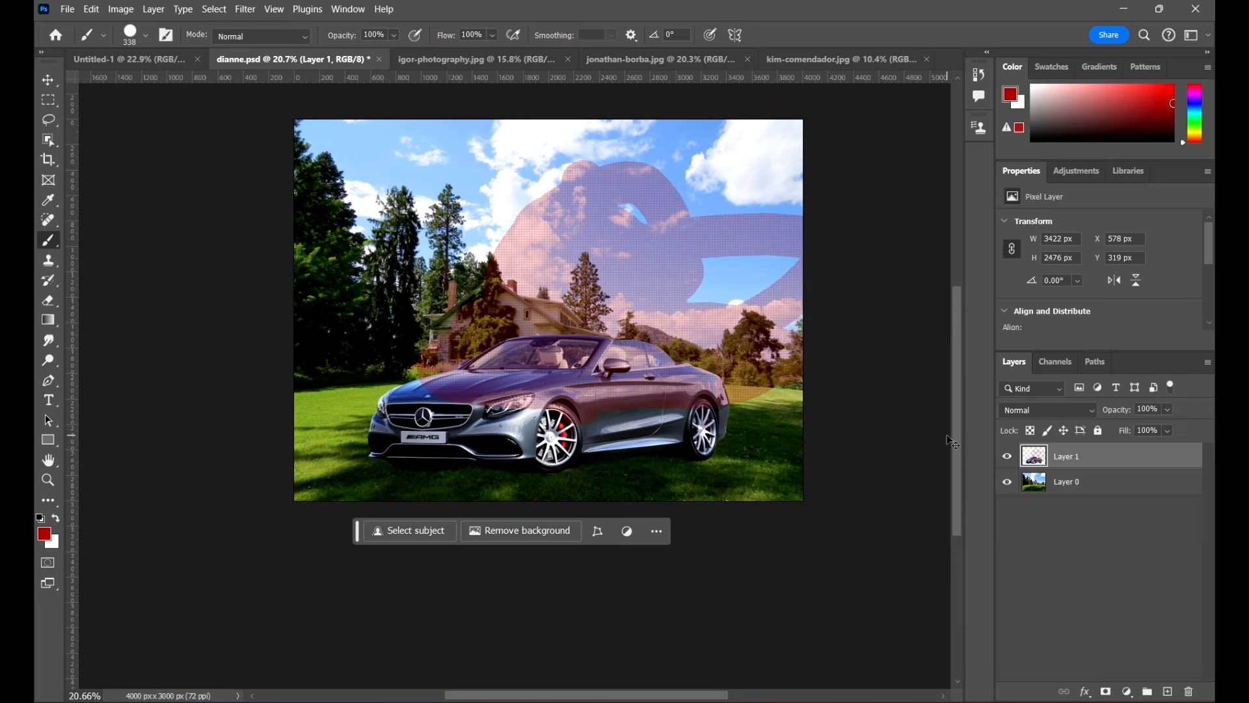
{"action": "key", "text": "ctrl+z"}
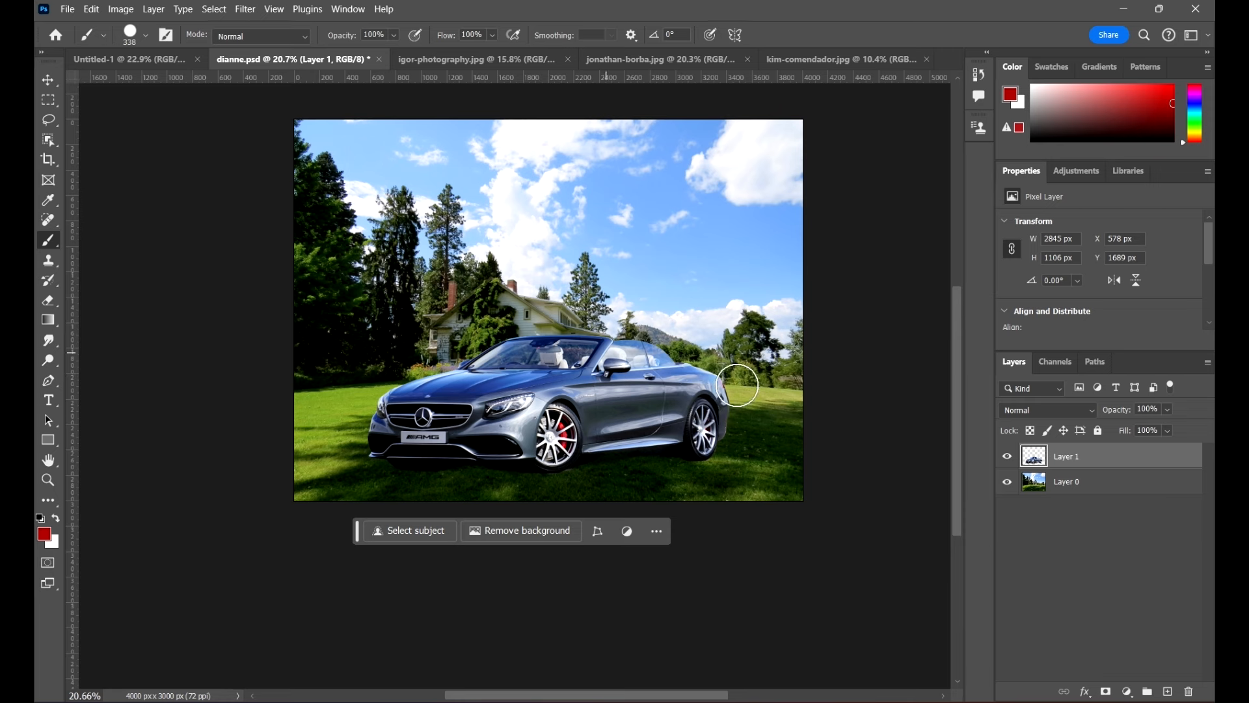
Step: Hide the landscape layer, Layer 0, and lock the transparent pixels of the car's layer, Layer 1
{"action": "left_click", "coordinate": [1008, 483]}
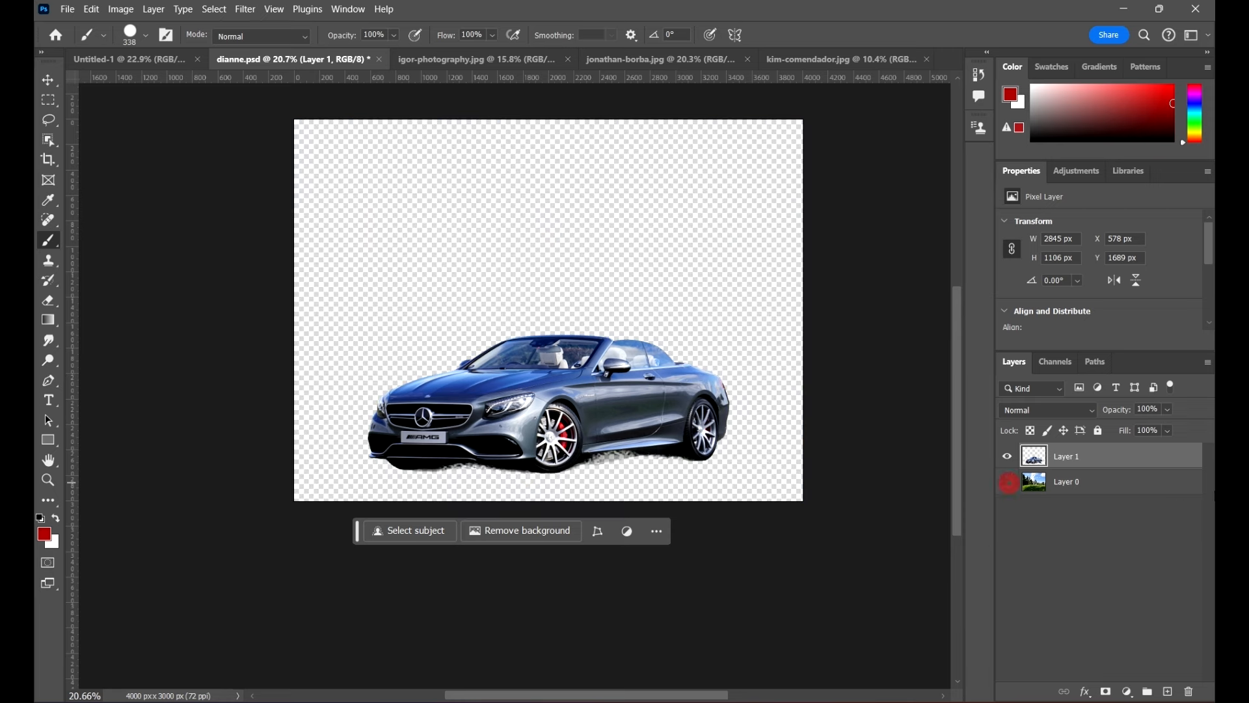
{"action": "scroll", "coordinate": [659, 405], "scroll_direction": "up", "scroll_amount": 6}
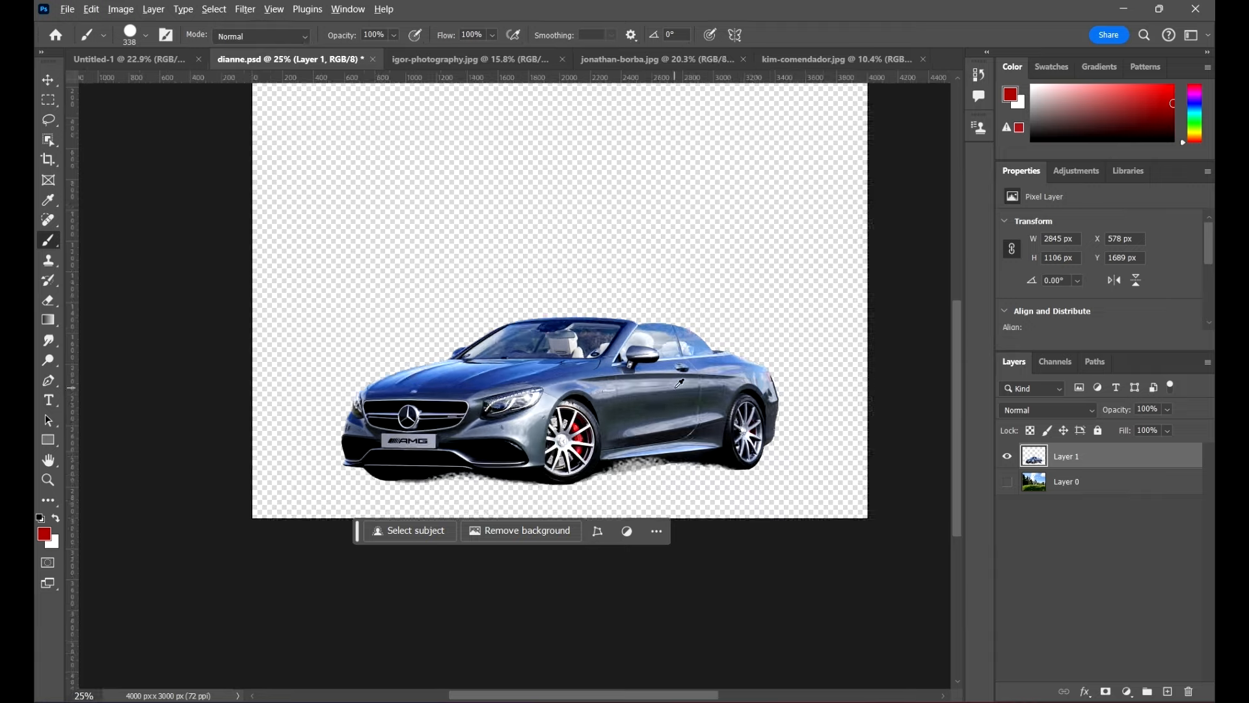
{"action": "scroll", "coordinate": [654, 371], "scroll_direction": "up", "scroll_amount": 1}
{"action": "left_click_drag", "start_coordinate": [693, 401], "coordinate": [726, 403]}
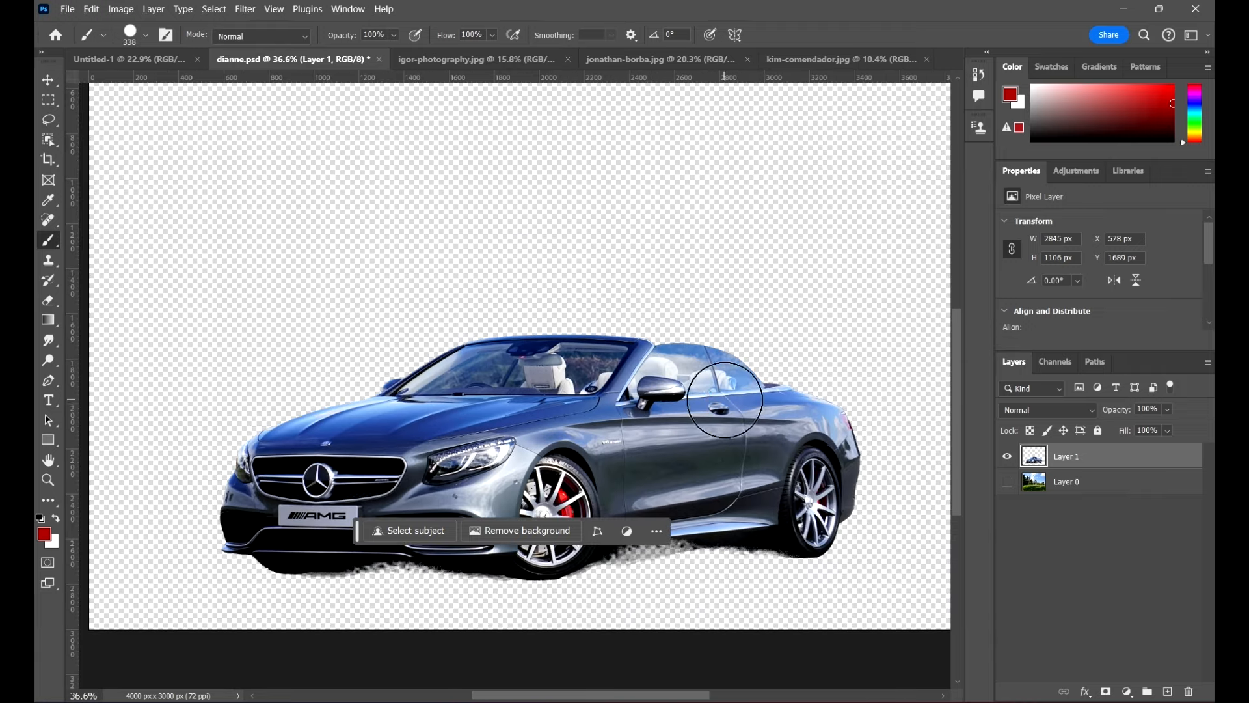
{"action": "scroll", "coordinate": [748, 390], "scroll_direction": "down", "scroll_amount": 2}
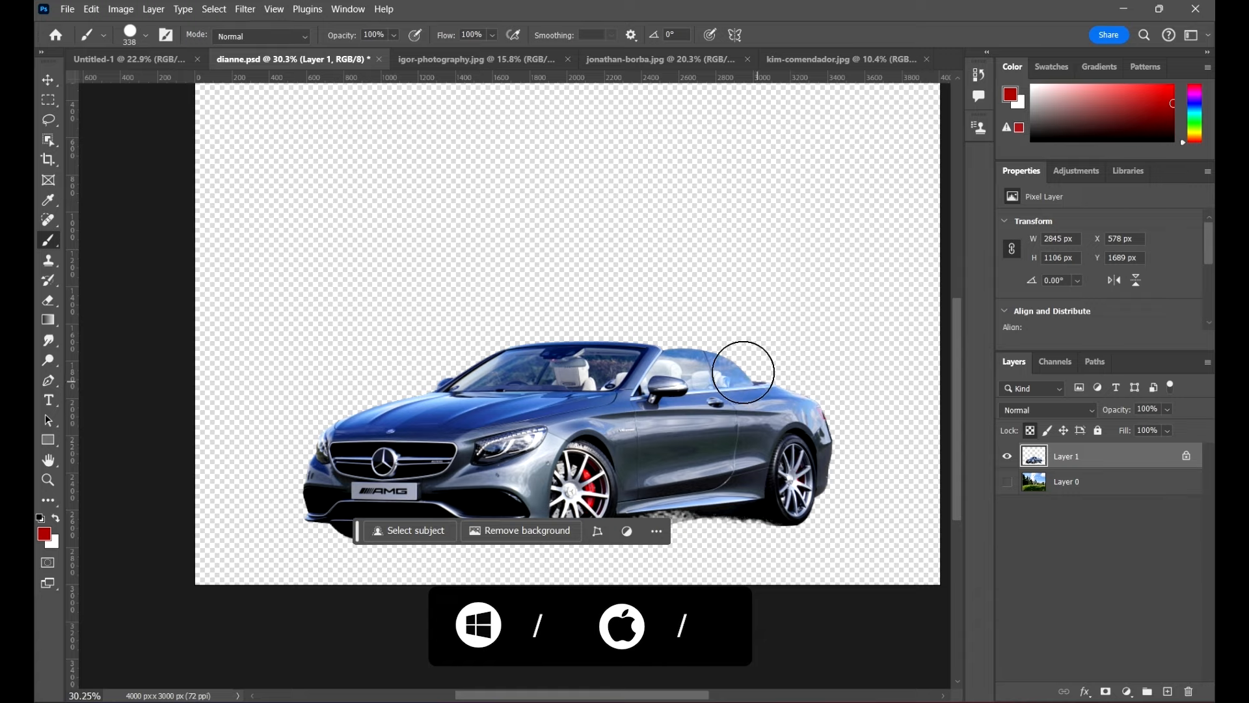
{"action": "scroll", "coordinate": [752, 365], "scroll_direction": "down", "scroll_amount": 2}
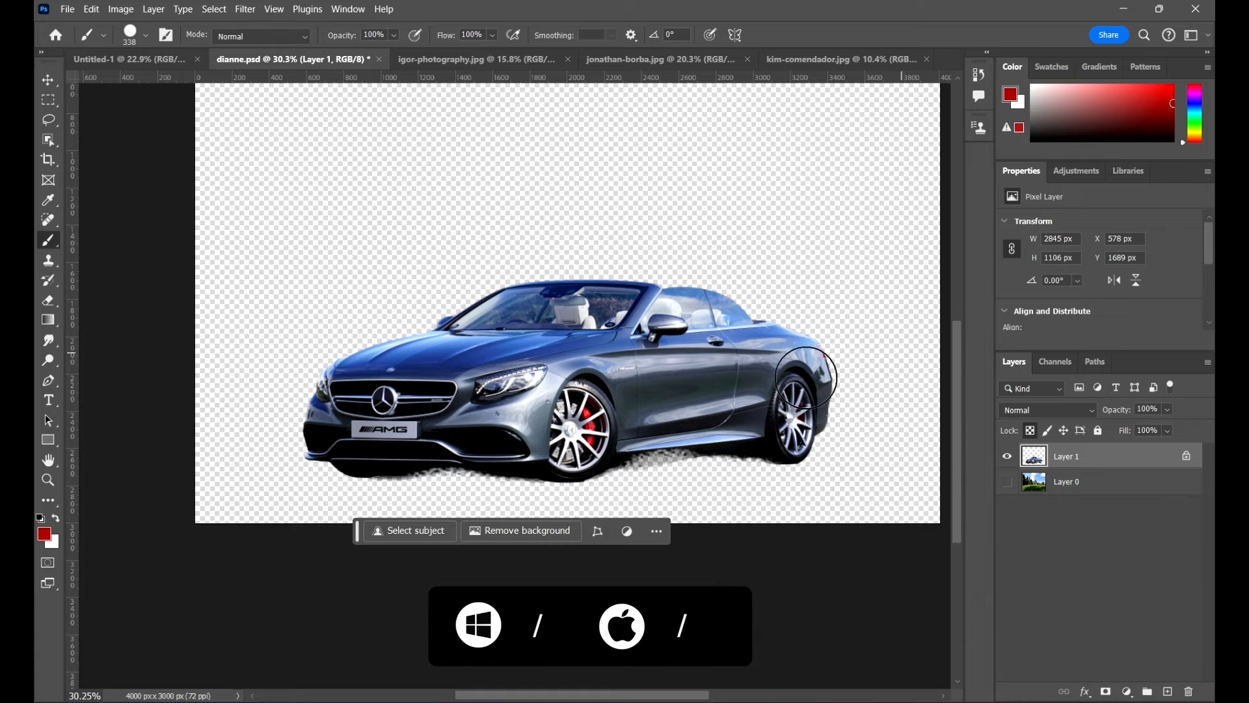
{"action": "mouse_move", "coordinate": [772, 358]}
{"action": "left_mouse_down"}
{"action": "mouse_move", "coordinate": [889, 313]}
{"action": "mouse_move", "coordinate": [830, 340]}
{"action": "mouse_move", "coordinate": [665, 302]}
{"action": "mouse_move", "coordinate": [519, 306]}
{"action": "mouse_move", "coordinate": [582, 282]}
{"action": "mouse_move", "coordinate": [500, 293]}
{"action": "mouse_move", "coordinate": [377, 376]}
{"action": "mouse_move", "coordinate": [453, 391]}
{"action": "mouse_move", "coordinate": [246, 404]}
{"action": "mouse_move", "coordinate": [280, 443]}
{"action": "mouse_move", "coordinate": [331, 468]}
{"action": "mouse_move", "coordinate": [547, 470]}
{"action": "mouse_move", "coordinate": [384, 434]}
{"action": "mouse_move", "coordinate": [597, 440]}
{"action": "mouse_move", "coordinate": [596, 365]}
{"action": "mouse_move", "coordinate": [624, 379]}
{"action": "mouse_move", "coordinate": [525, 362]}
{"action": "mouse_move", "coordinate": [382, 383]}
{"action": "mouse_move", "coordinate": [739, 351]}
{"action": "mouse_move", "coordinate": [668, 384]}
{"action": "mouse_move", "coordinate": [783, 381]}
{"action": "mouse_move", "coordinate": [848, 404]}
{"action": "mouse_move", "coordinate": [811, 369]}
{"action": "mouse_move", "coordinate": [502, 417]}
{"action": "mouse_move", "coordinate": [337, 387]}
{"action": "mouse_move", "coordinate": [831, 372]}
{"action": "mouse_move", "coordinate": [508, 324]}
{"action": "mouse_move", "coordinate": [789, 331]}
{"action": "mouse_move", "coordinate": [838, 348]}
{"action": "left_mouse_up"}
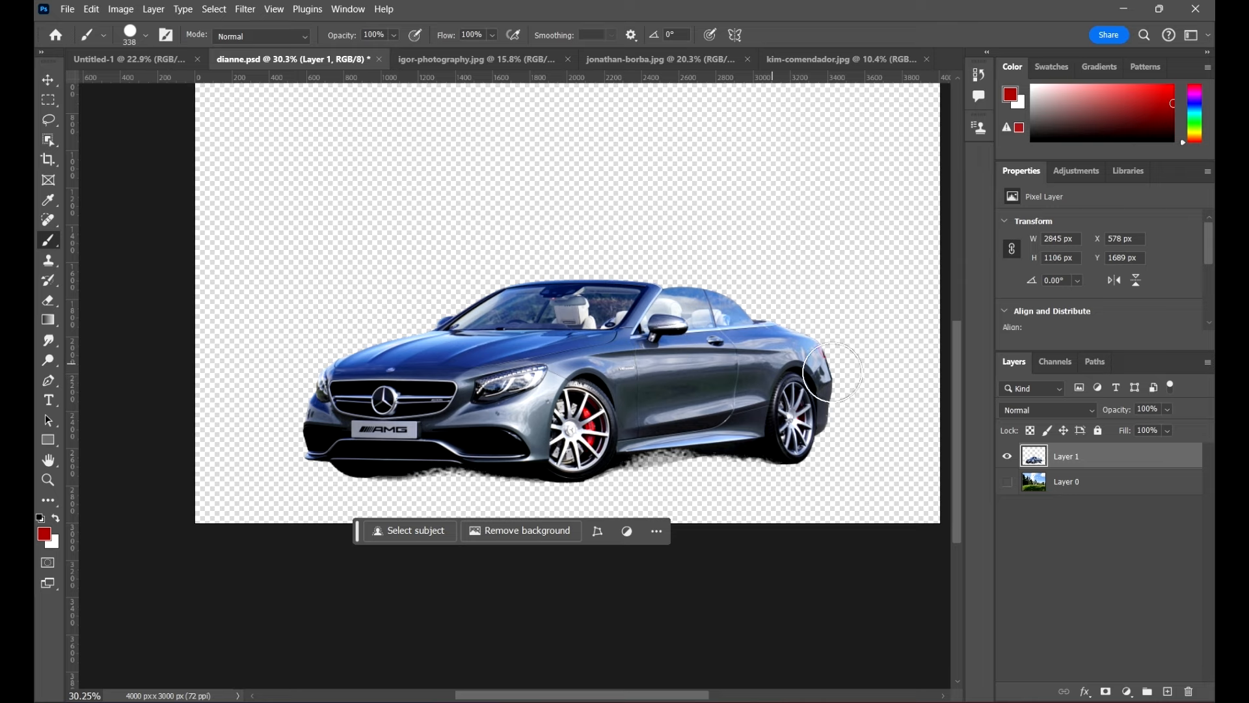
{"action": "key", "text": "slash"}
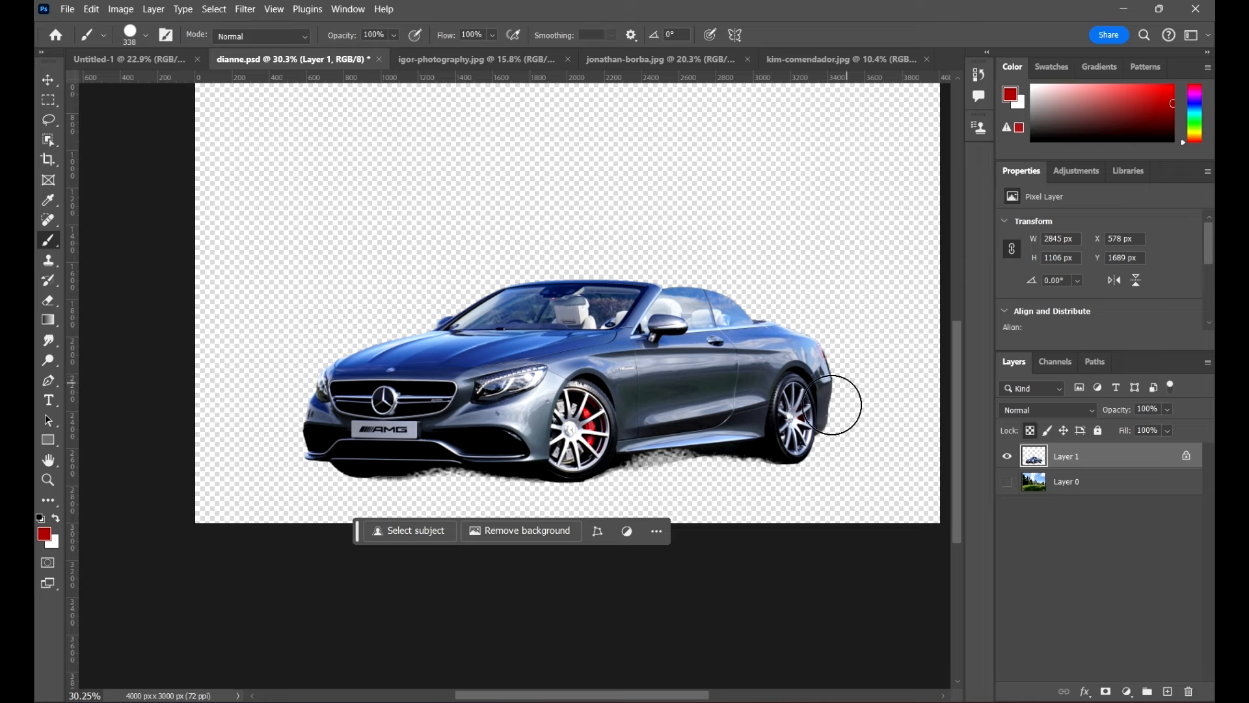
Step: Brush red across the car's rear and roof with transparent pixels locked, and undo the strokes
{"action": "mouse_move", "coordinate": [838, 362]}
{"action": "left_mouse_down"}
{"action": "mouse_move", "coordinate": [736, 299]}
{"action": "mouse_move", "coordinate": [684, 318]}
{"action": "mouse_move", "coordinate": [820, 334]}
{"action": "mouse_move", "coordinate": [658, 273]}
{"action": "left_mouse_up"}
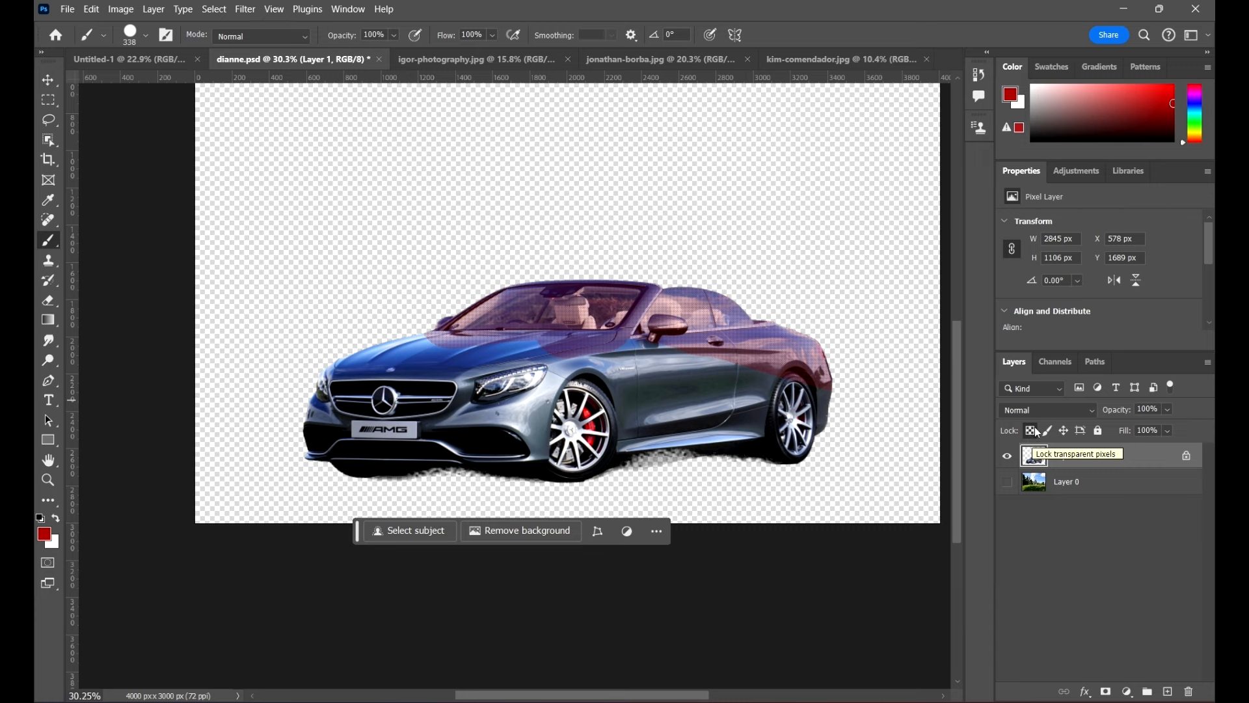
{"action": "key", "text": "ctrl+z"}
{"action": "key", "text": "ctrl+z"}
{"action": "key", "text": "ctrl+z"}
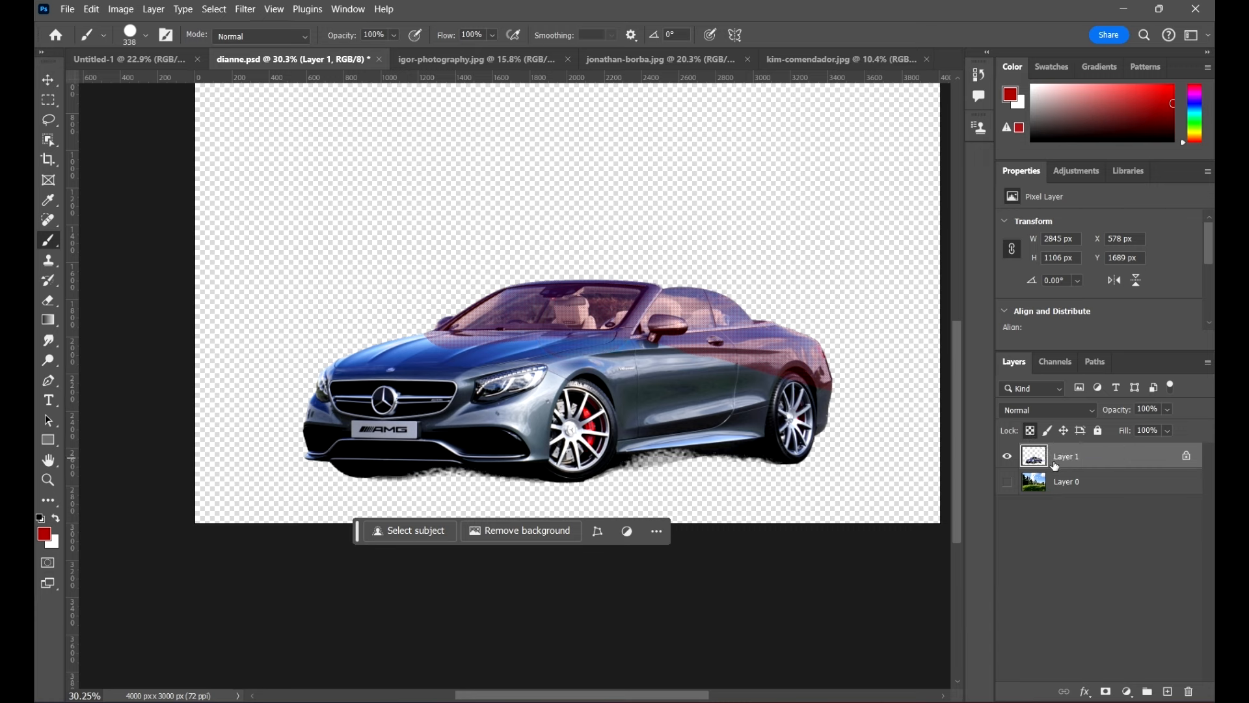
{"action": "key", "text": "ctrl+z"}
Step: Make the landscape layer, Layer 0, visible again behind the car
{"action": "scroll", "coordinate": [670, 312], "scroll_direction": "down", "scroll_amount": 5}
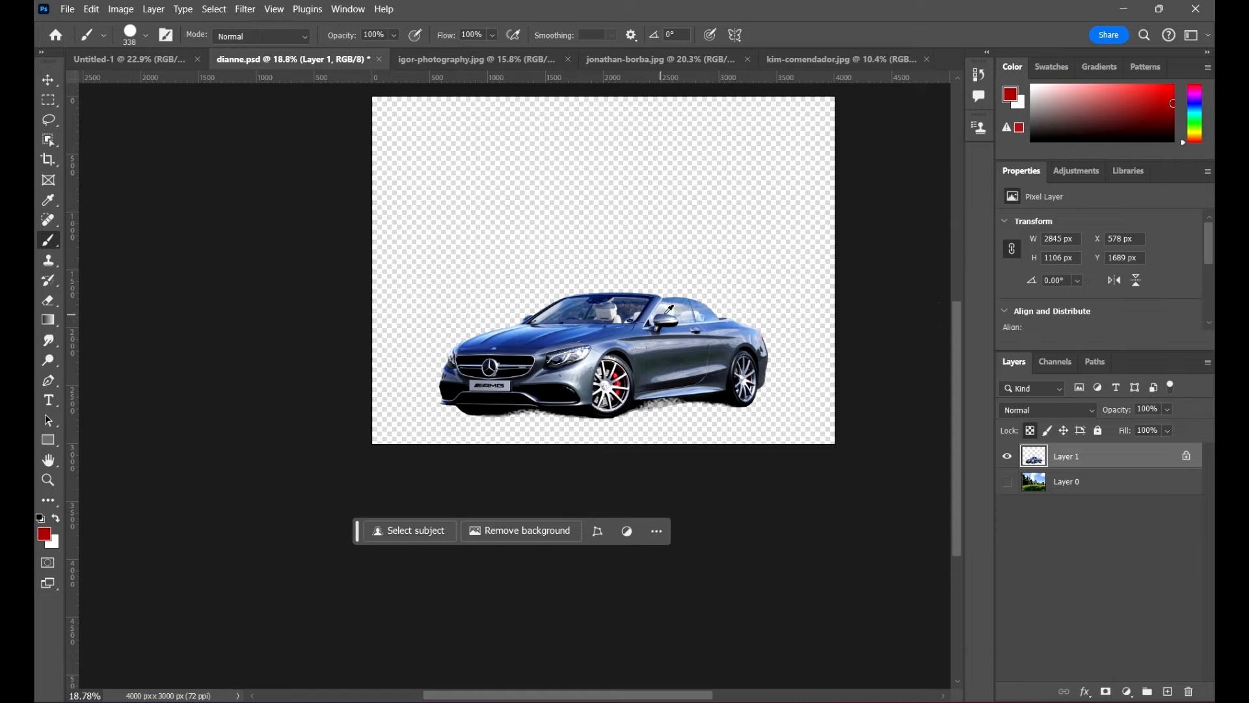
{"action": "scroll", "coordinate": [911, 448], "scroll_direction": "up", "scroll_amount": 4}
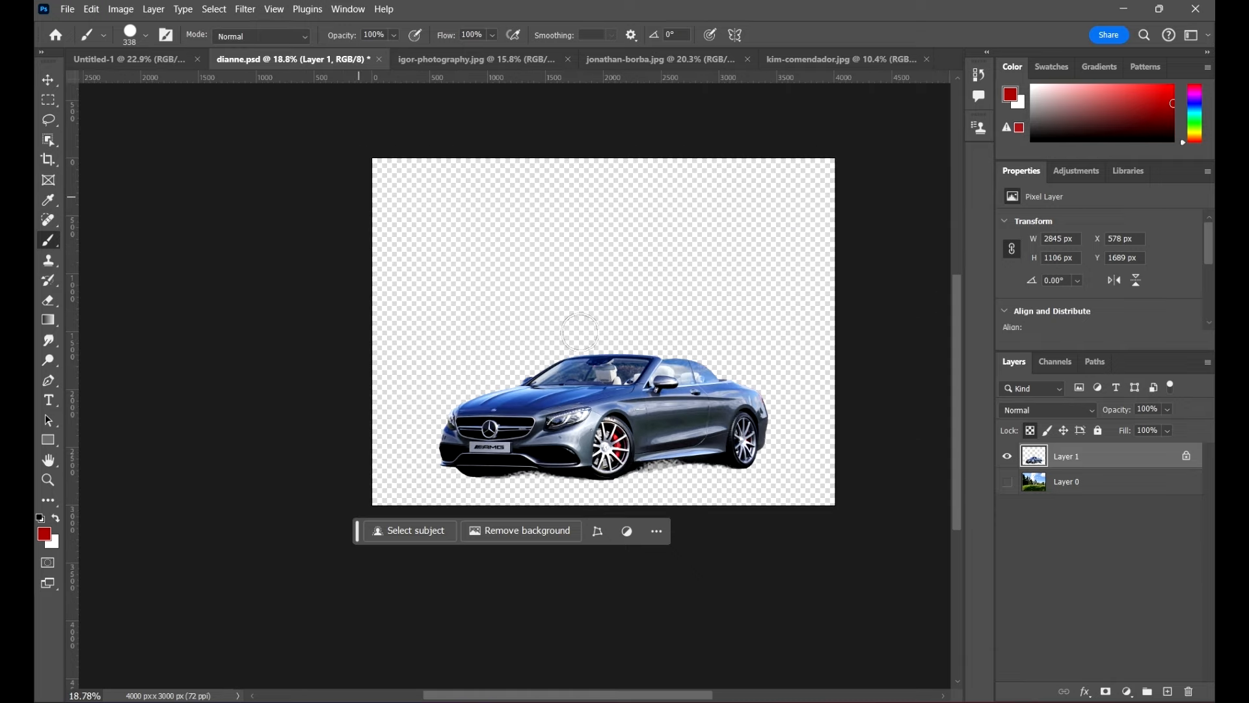
{"action": "left_click", "coordinate": [1007, 482]}
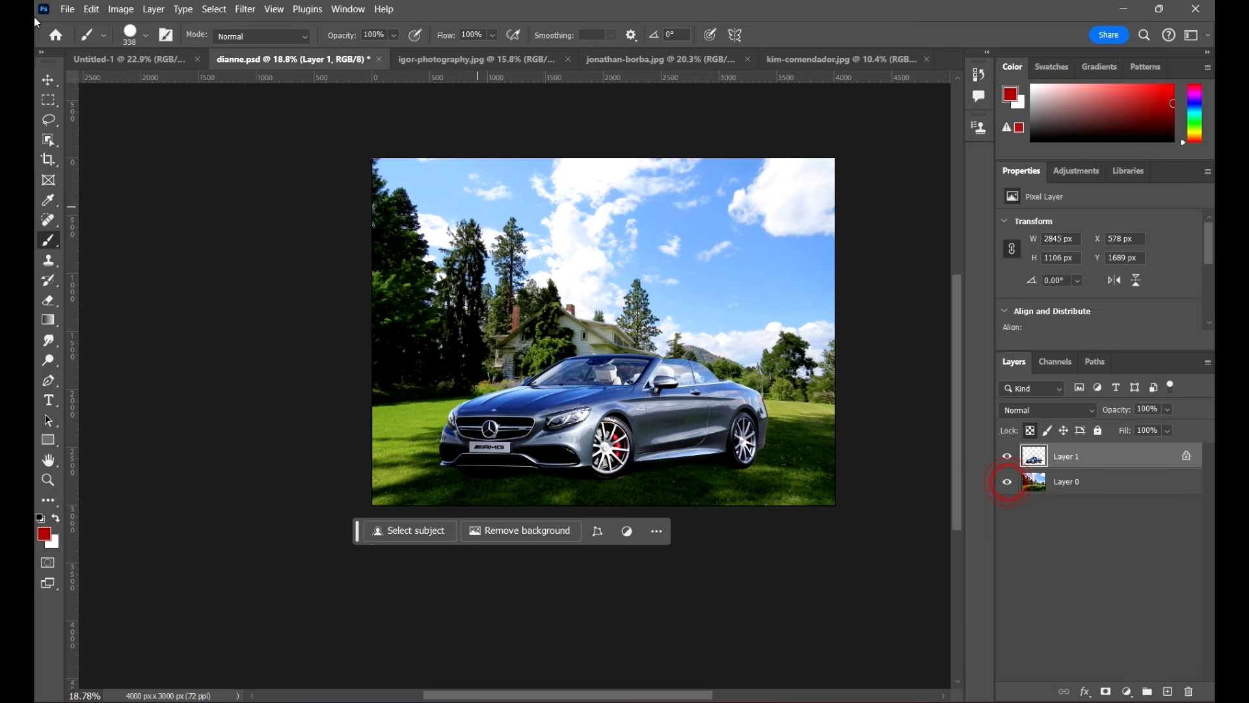
Step: Switch to the Untitled-1 document and activate the Move tool
{"action": "left_click", "coordinate": [122, 59]}
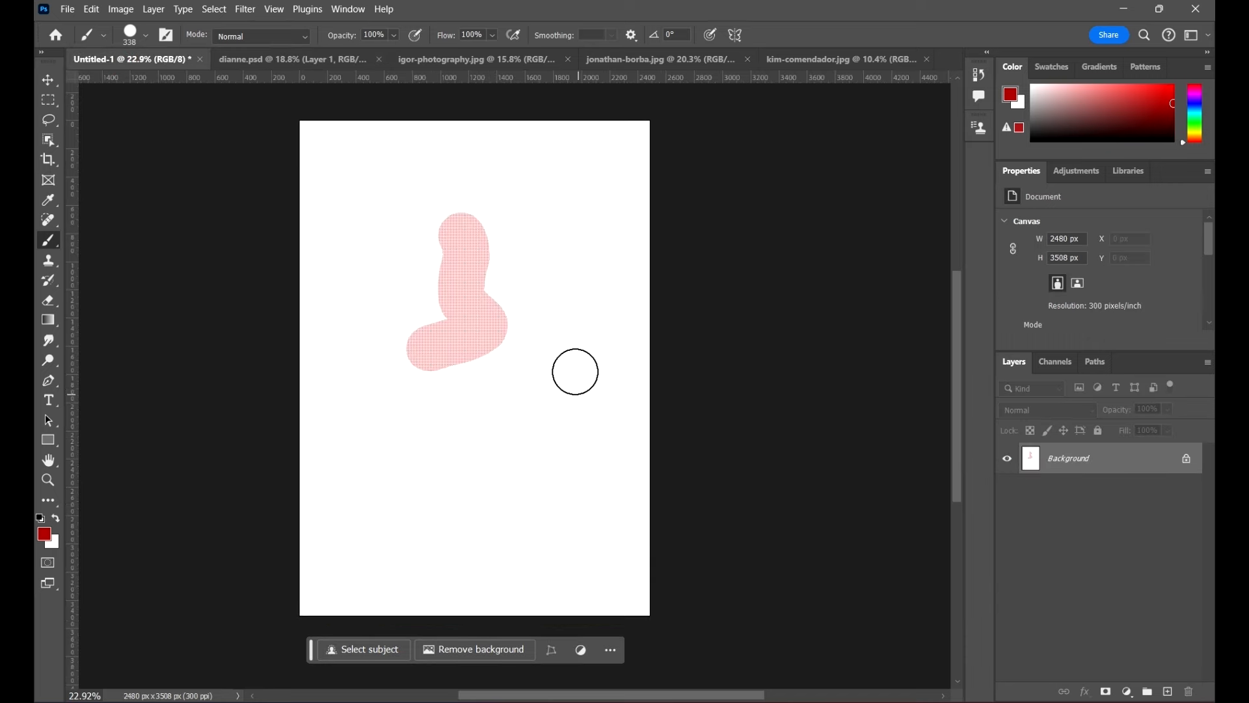
{"action": "scroll", "coordinate": [383, 253], "scroll_direction": "down", "scroll_amount": 1}
{"action": "key", "text": "v"}
{"action": "left_click_drag", "start_coordinate": [547, 291], "coordinate": [346, 225]}
{"action": "left_click", "coordinate": [783, 312]}
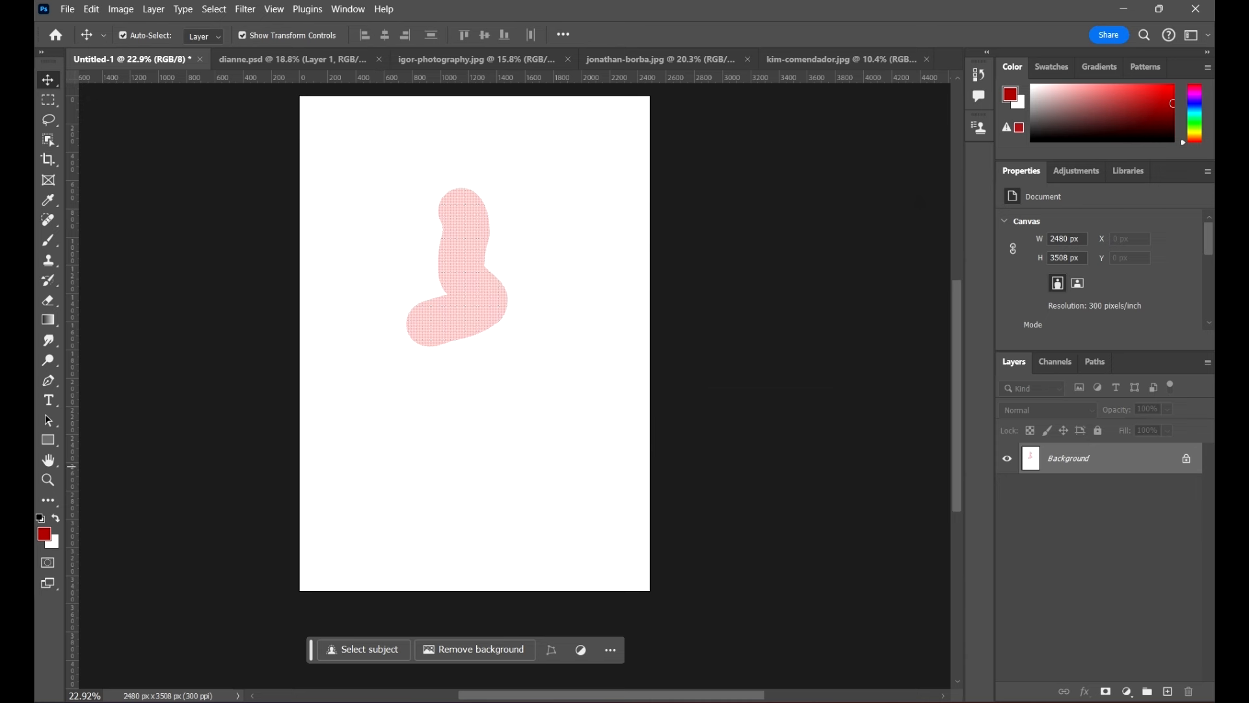
Step: Add a new layer above the Background and set the Brush to Kyle's Ultimate Pastel Palooza at 511 px
{"action": "left_click", "coordinate": [1169, 691]}
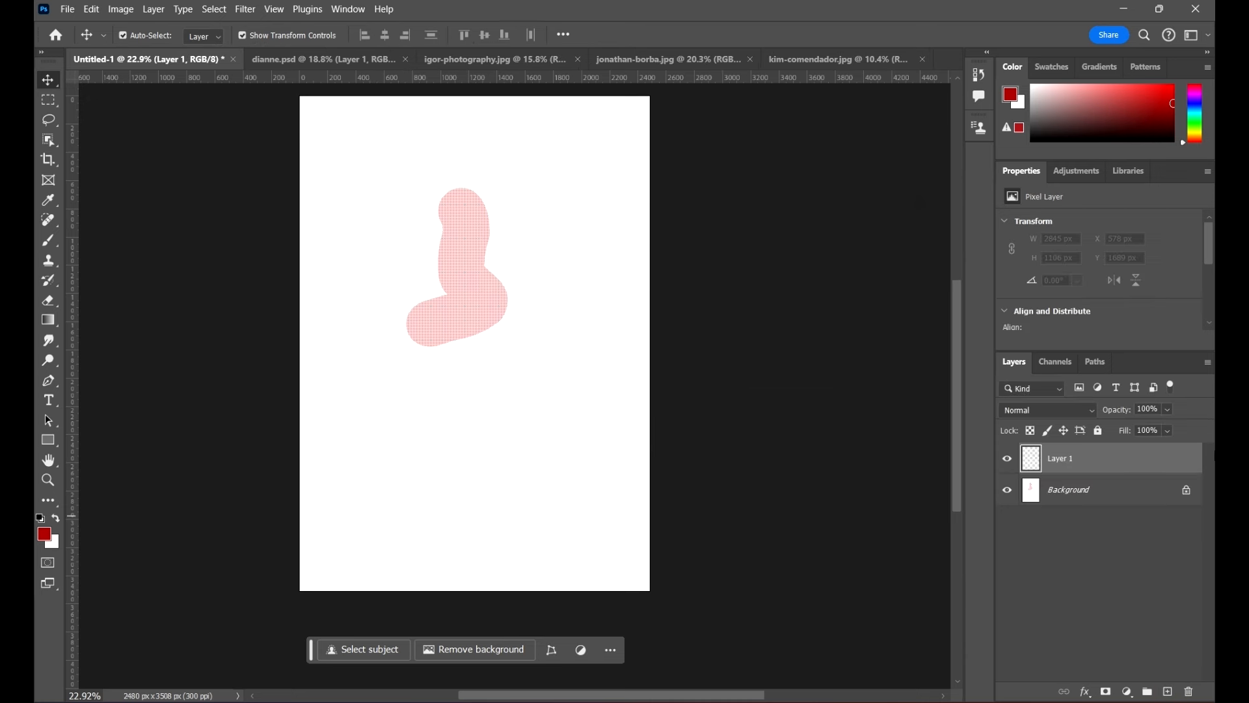
{"action": "left_click", "coordinate": [48, 240]}
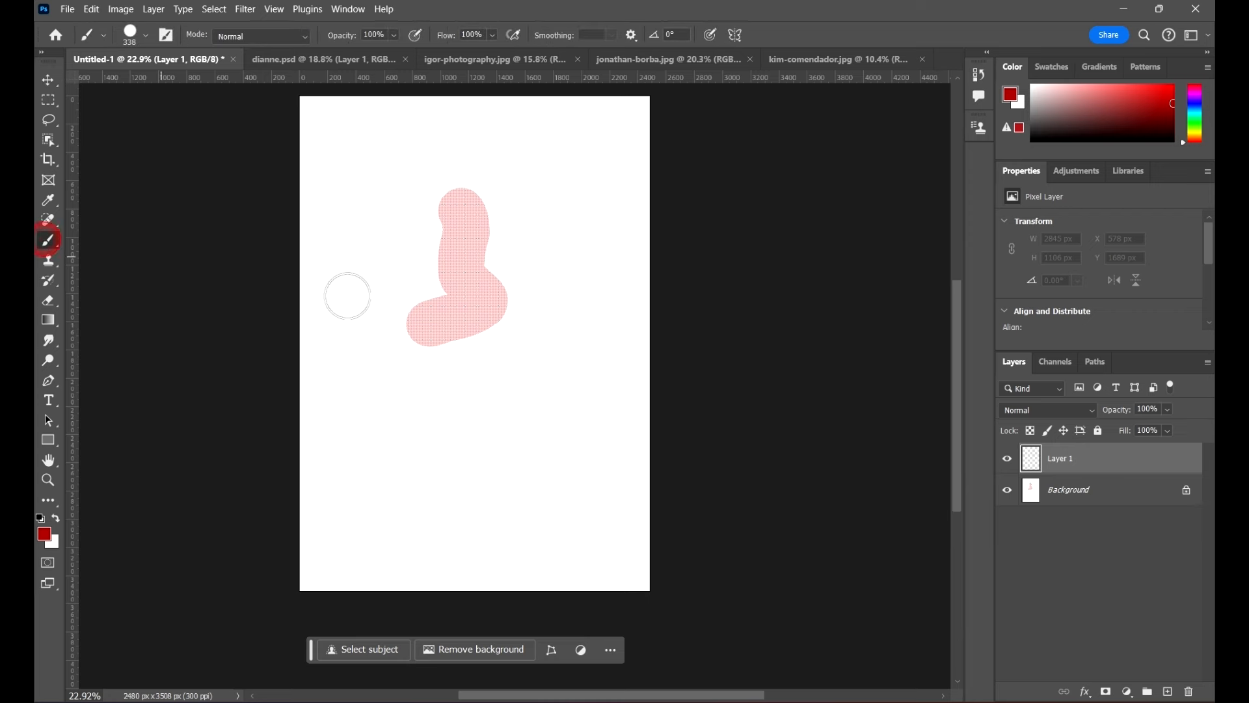
{"action": "left_click", "coordinate": [146, 37]}
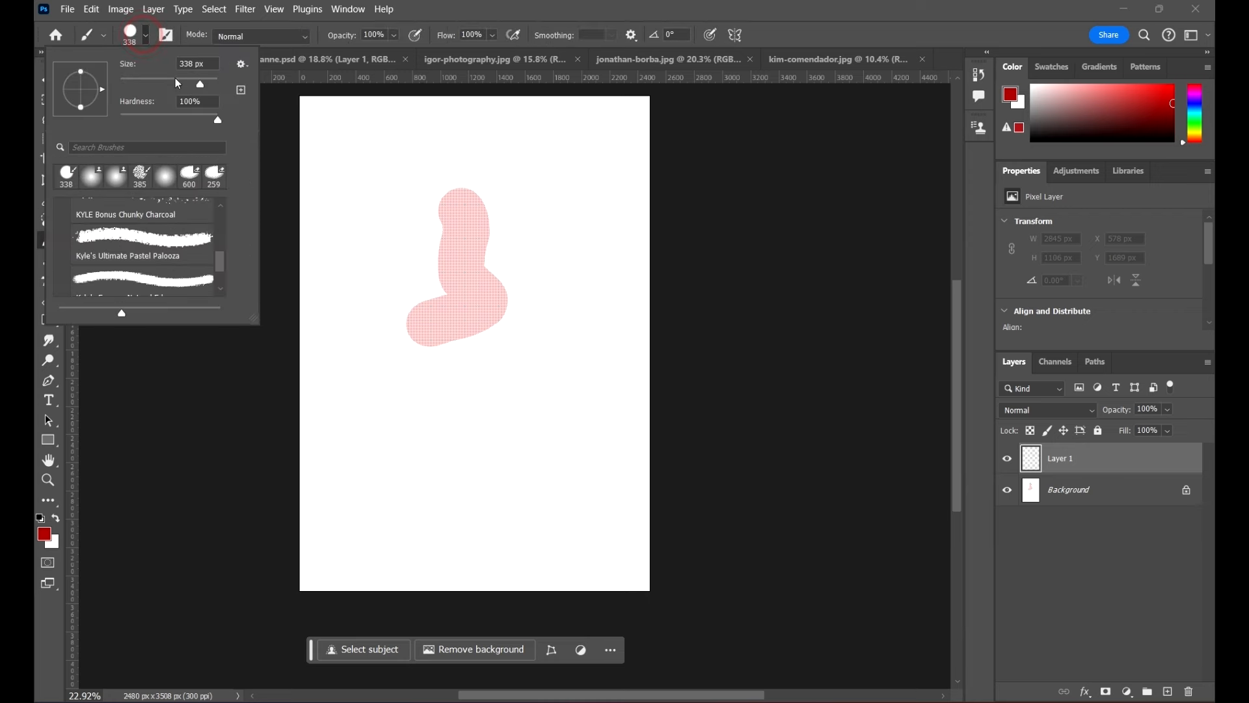
{"action": "left_click", "coordinate": [161, 241]}
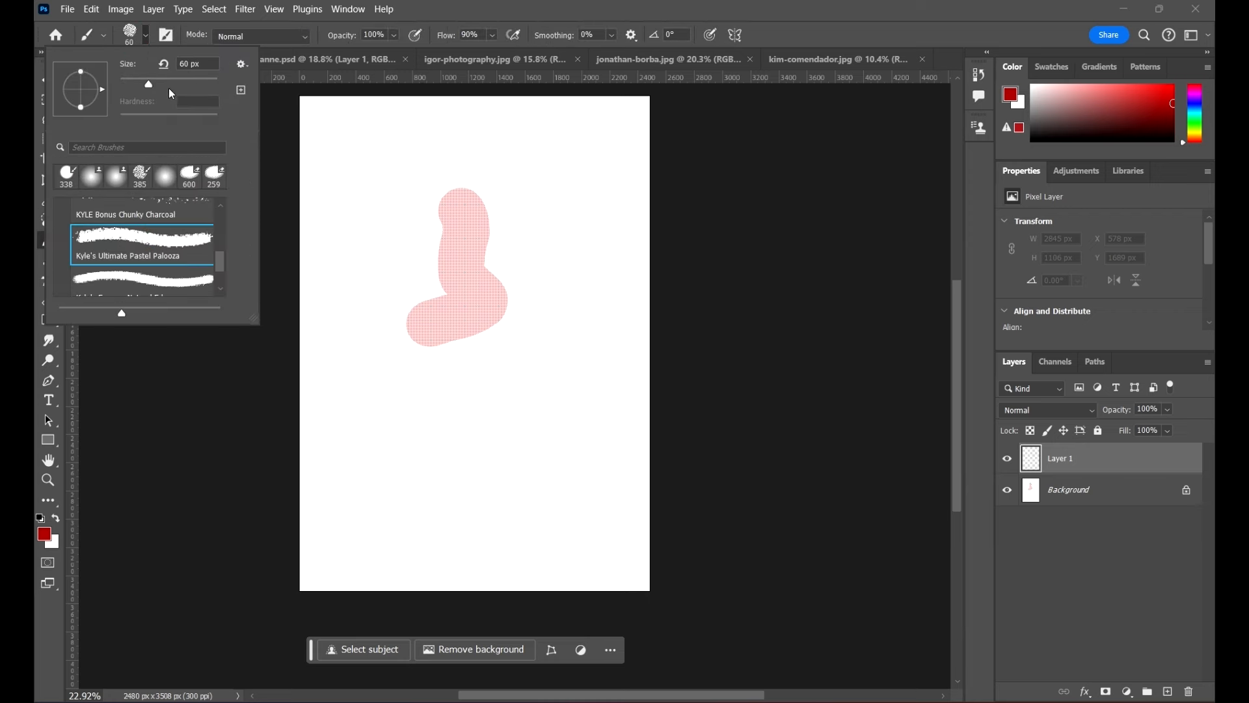
{"action": "left_click_drag", "start_coordinate": [185, 83], "coordinate": [211, 86]}
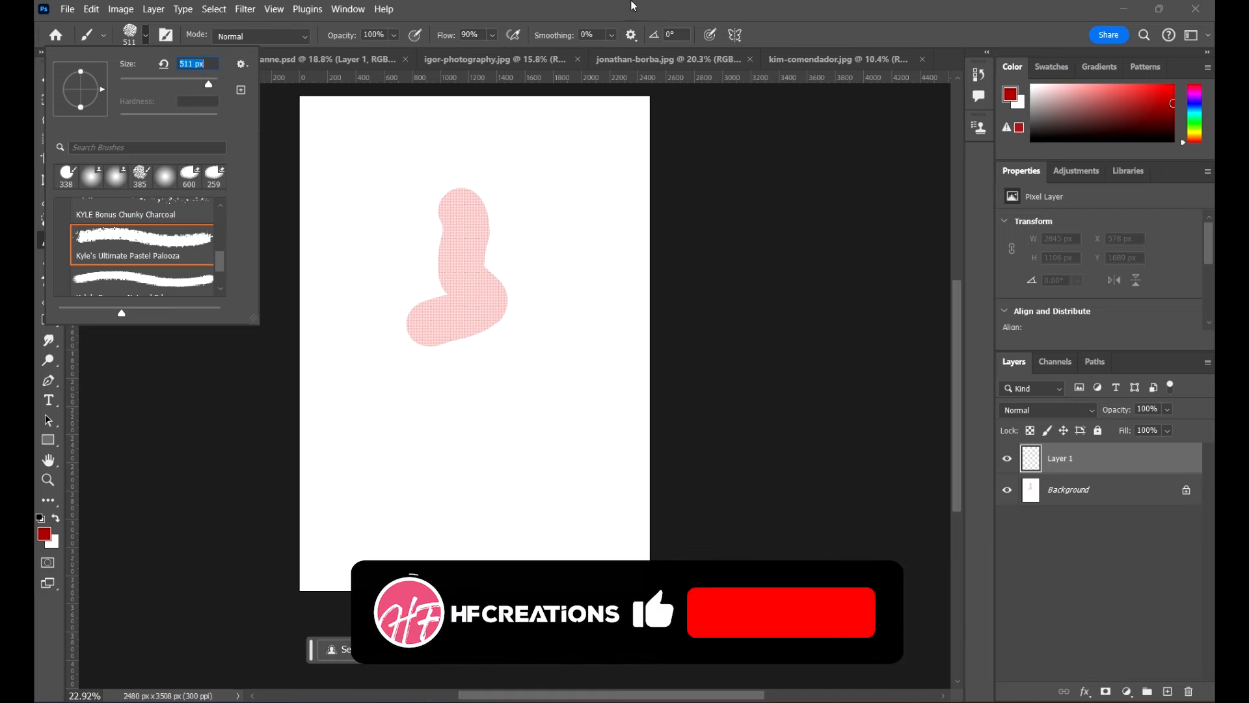
{"action": "left_click", "coordinate": [626, 5]}
Step: Paint a thick, winding red stroke down the page beside the pink shape on Layer 1, and lock the layer's transparent pixels
{"action": "mouse_move", "coordinate": [570, 191]}
{"action": "left_mouse_down"}
{"action": "mouse_move", "coordinate": [562, 269]}
{"action": "mouse_move", "coordinate": [585, 333]}
{"action": "mouse_move", "coordinate": [578, 291]}
{"action": "mouse_move", "coordinate": [518, 410]}
{"action": "mouse_move", "coordinate": [445, 496]}
{"action": "mouse_move", "coordinate": [572, 501]}
{"action": "mouse_move", "coordinate": [480, 477]}
{"action": "mouse_move", "coordinate": [583, 551]}
{"action": "mouse_move", "coordinate": [435, 513]}
{"action": "mouse_move", "coordinate": [453, 517]}
{"action": "mouse_move", "coordinate": [455, 465]}
{"action": "left_mouse_up"}
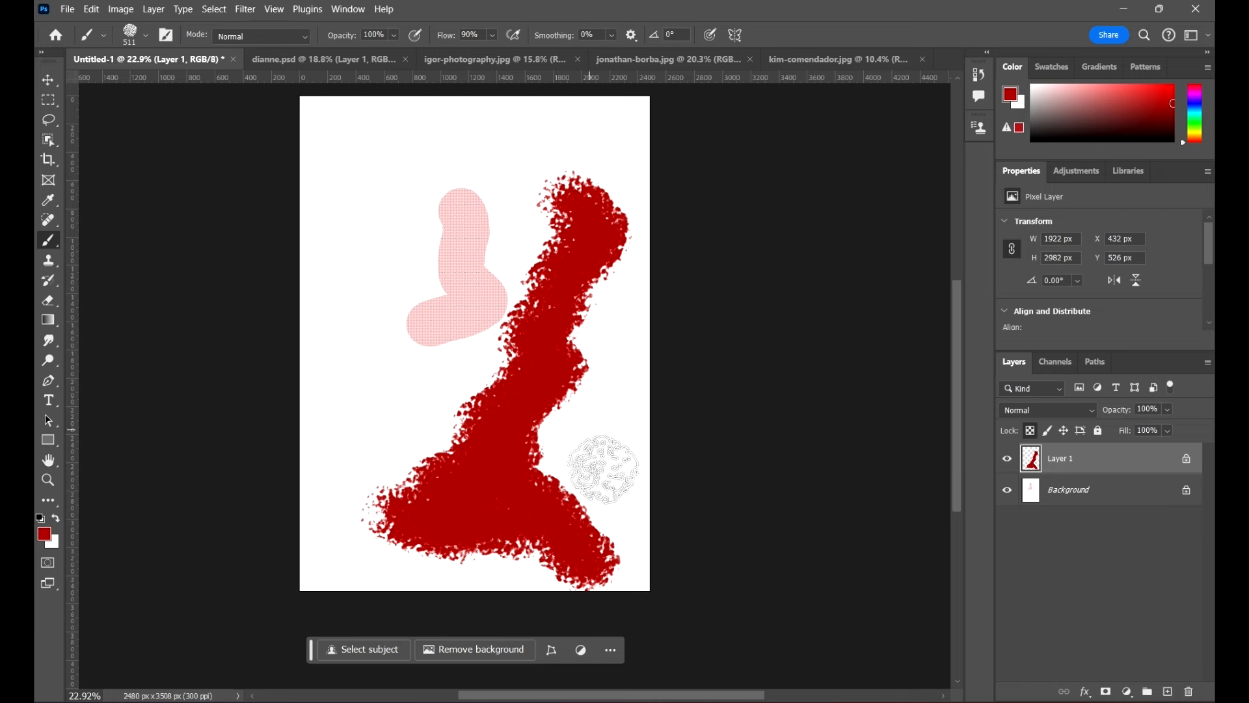
{"action": "scroll", "coordinate": [591, 474], "scroll_direction": "up", "scroll_amount": 2}
{"action": "scroll", "coordinate": [636, 404], "scroll_direction": "up", "scroll_amount": 3}
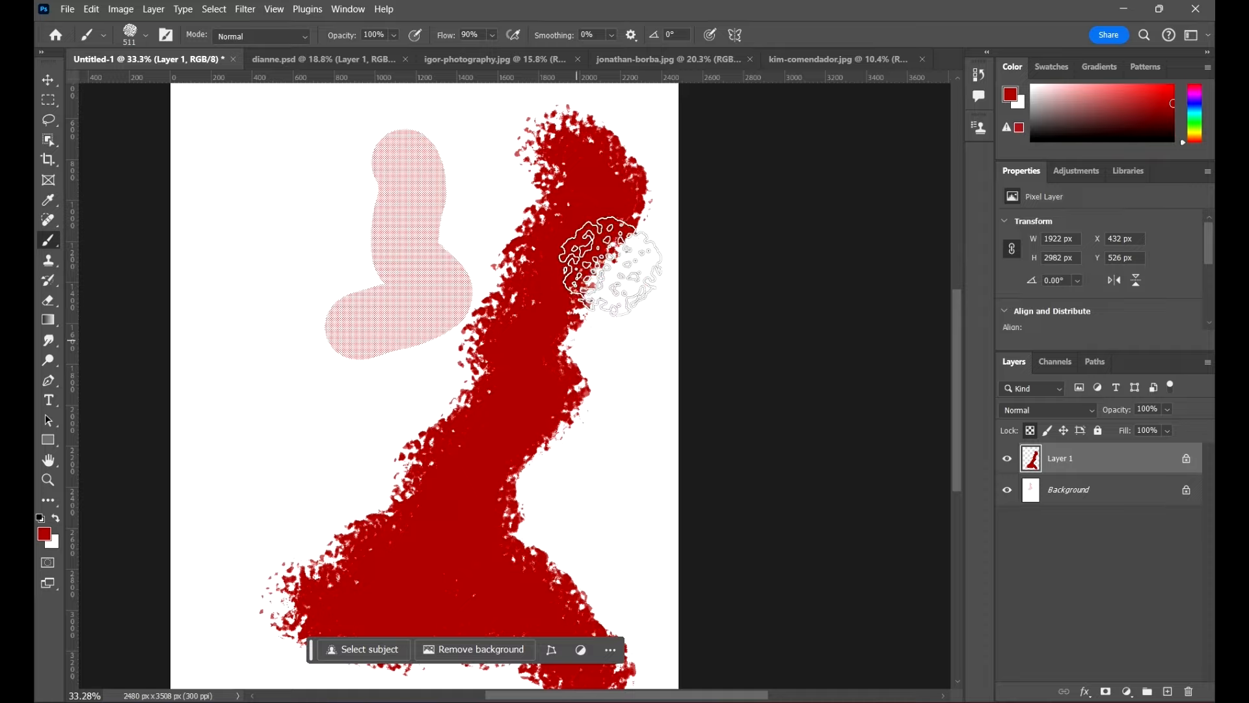
{"action": "scroll", "coordinate": [624, 215], "scroll_direction": "up", "scroll_amount": 3}
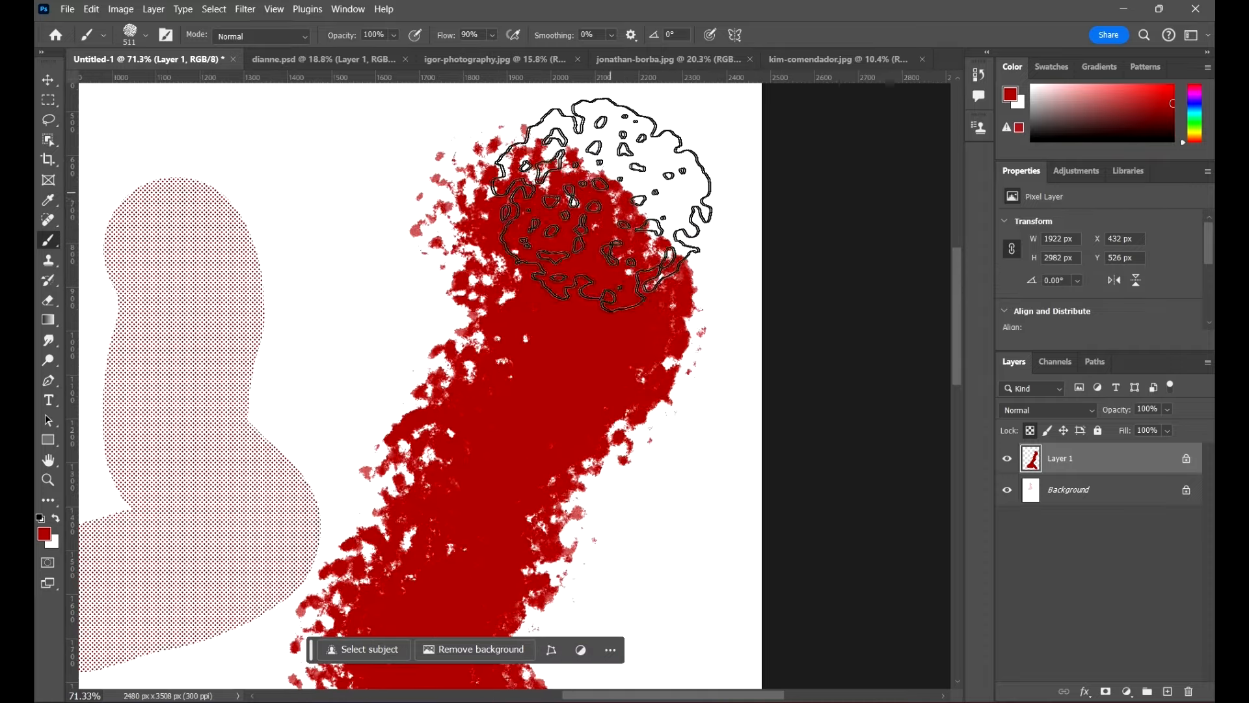
{"action": "scroll", "coordinate": [628, 195], "scroll_direction": "down", "scroll_amount": 5}
{"action": "scroll", "coordinate": [525, 513], "scroll_direction": "up", "scroll_amount": 2}
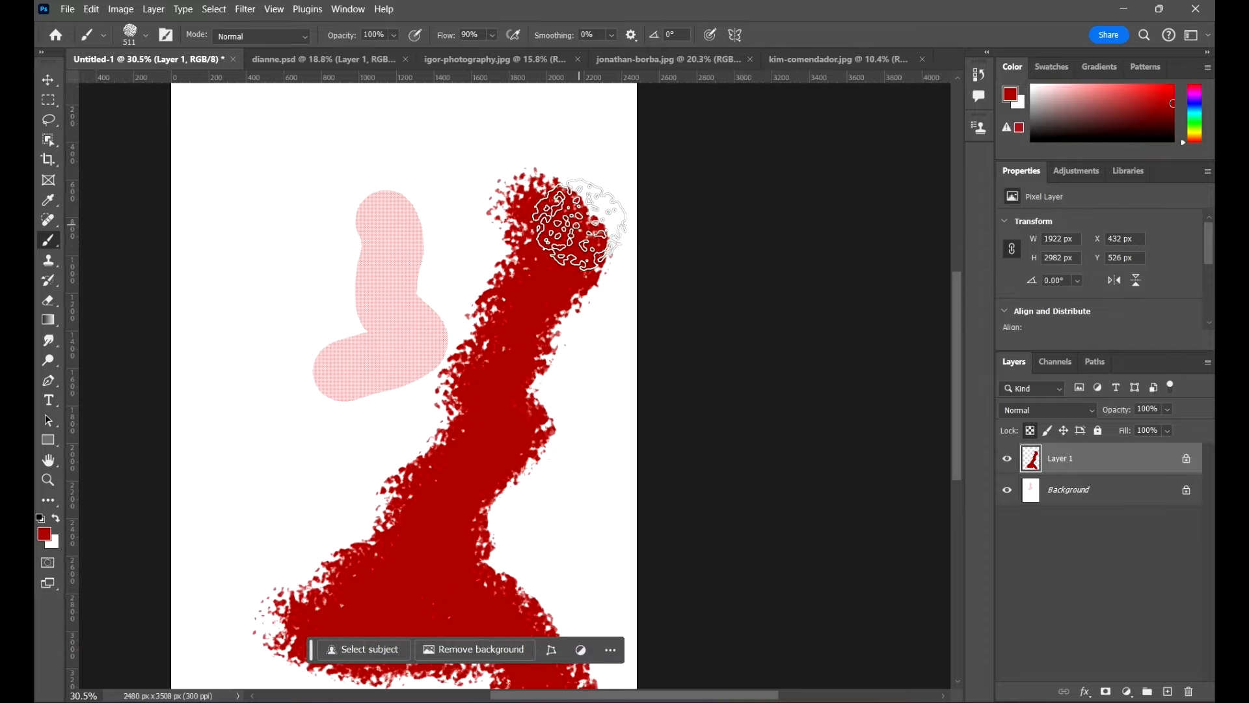
{"action": "scroll", "coordinate": [655, 404], "scroll_direction": "down", "scroll_amount": 1}
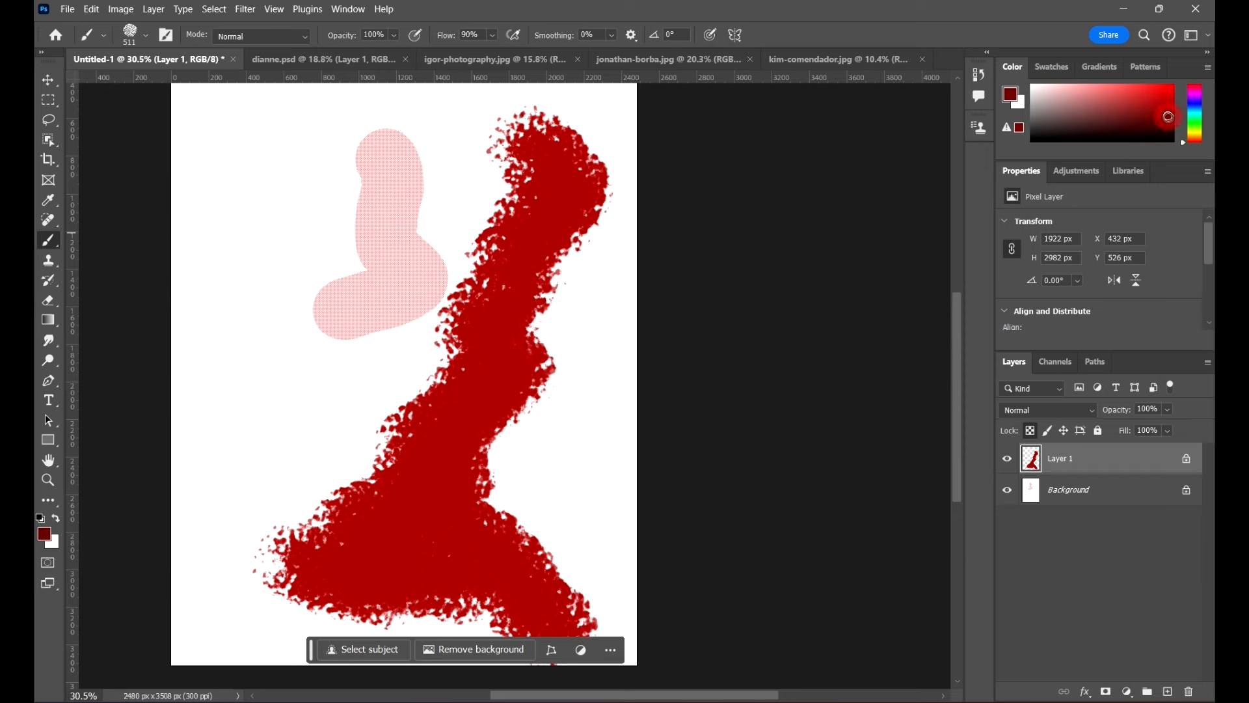
Step: Paint dark red shading along the right-hand edge of the thick red brush stroke on Layer 1, from its top to its lower leg
{"action": "left_click_drag", "start_coordinate": [1168, 117], "coordinate": [1169, 119]}
{"action": "left_click", "coordinate": [597, 156]}
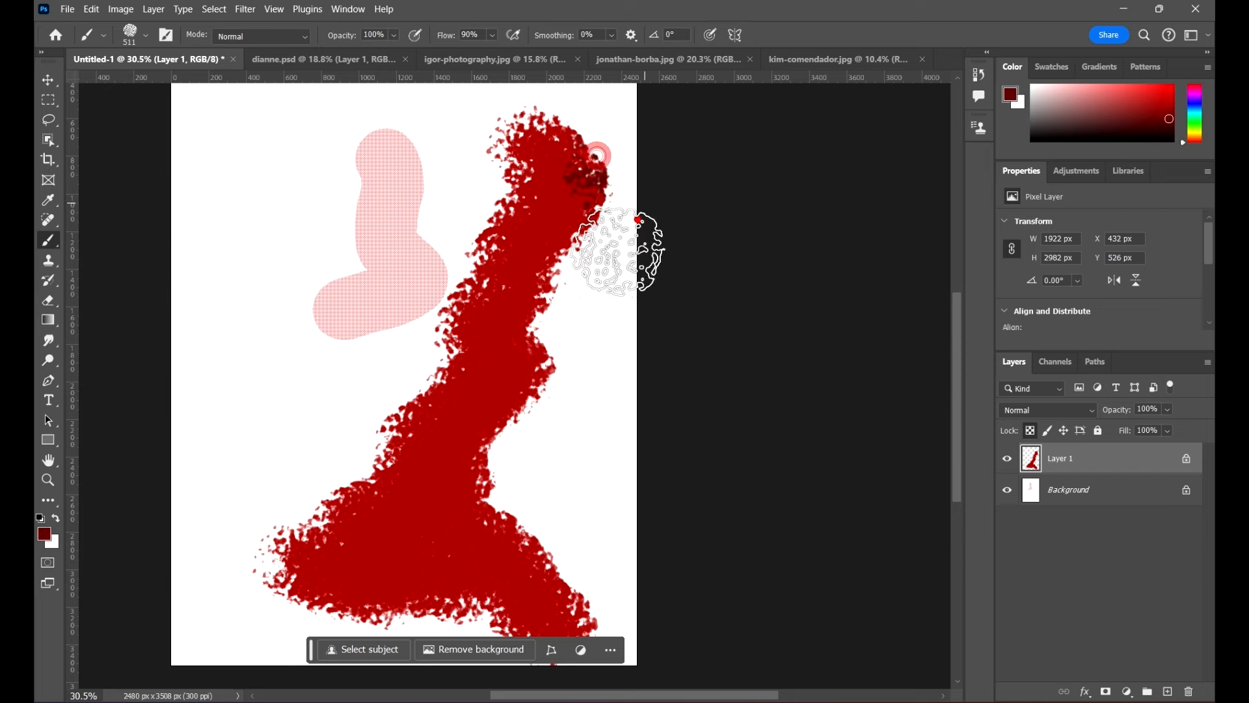
{"action": "left_click", "coordinate": [627, 245]}
{"action": "left_click", "coordinate": [616, 246]}
{"action": "left_click", "coordinate": [572, 296]}
{"action": "left_click", "coordinate": [558, 326]}
{"action": "left_click", "coordinate": [550, 386]}
{"action": "left_click", "coordinate": [532, 436]}
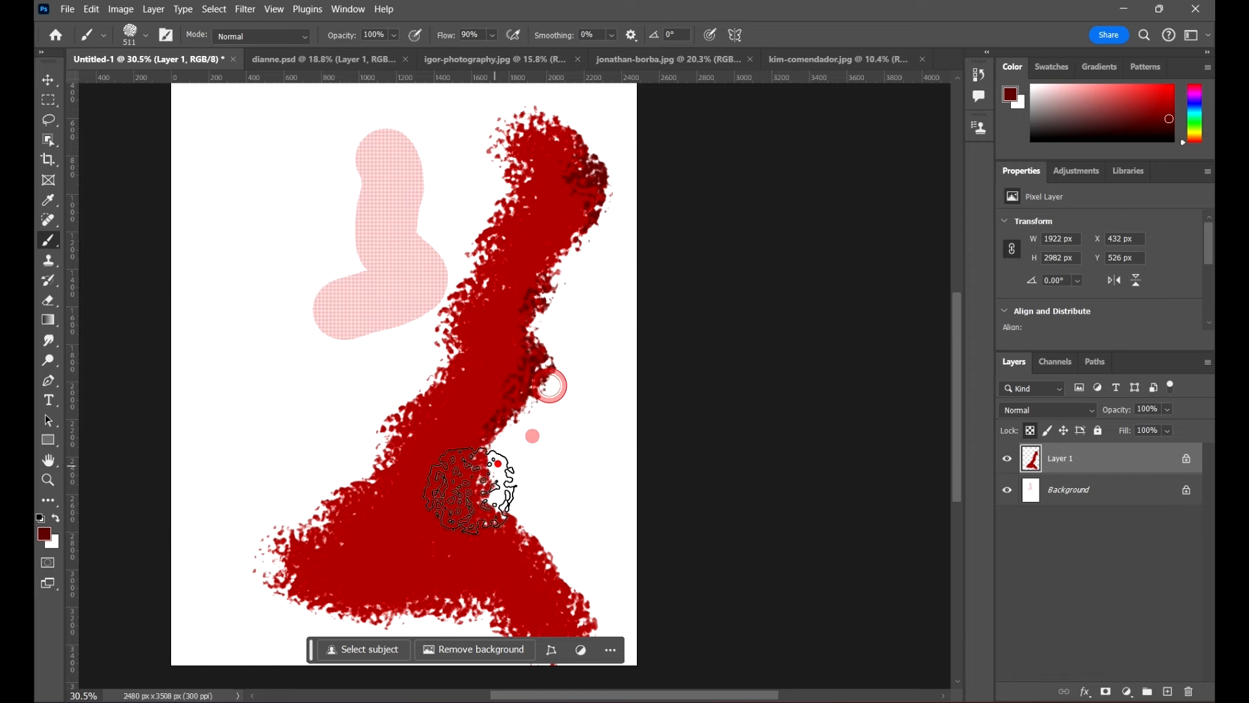
{"action": "left_click", "coordinate": [497, 464]}
{"action": "left_click", "coordinate": [518, 496]}
{"action": "left_click", "coordinate": [529, 525]}
{"action": "scroll", "coordinate": [589, 436], "scroll_direction": "down", "scroll_amount": 1}
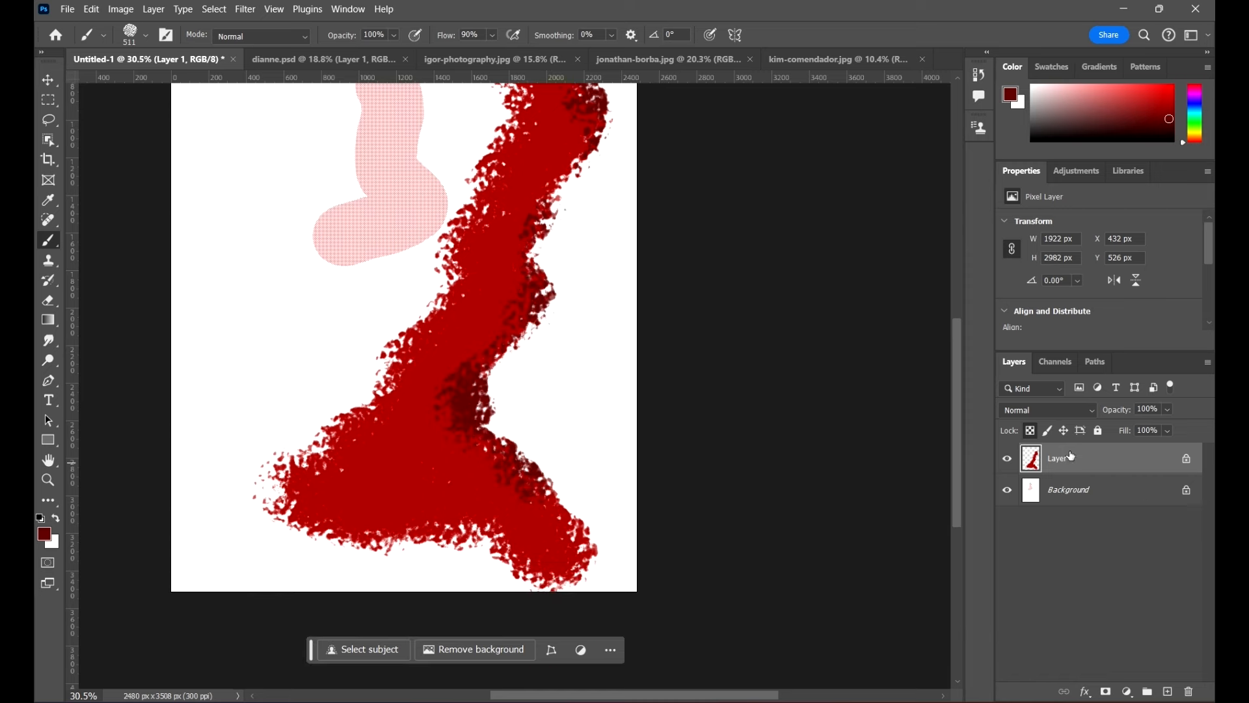
{"action": "scroll", "coordinate": [614, 432], "scroll_direction": "up", "scroll_amount": 1}
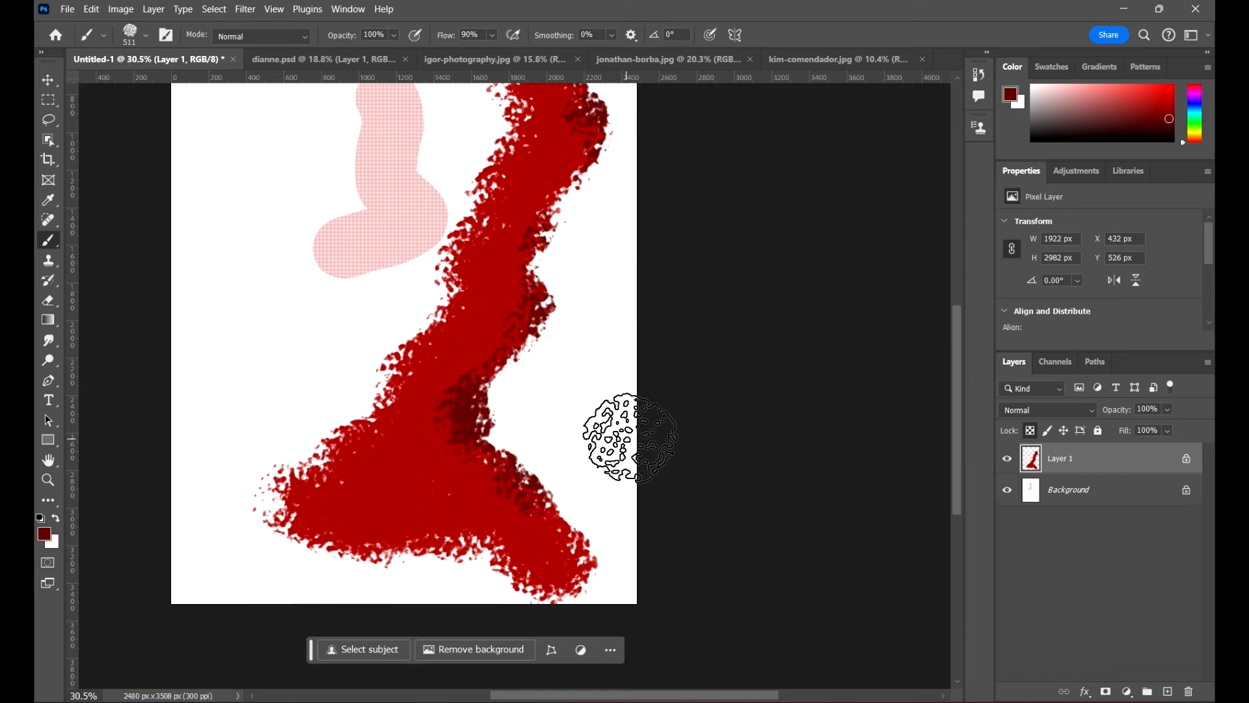
{"action": "left_click", "coordinate": [609, 578]}
{"action": "left_click_drag", "start_coordinate": [507, 504], "coordinate": [578, 333]}
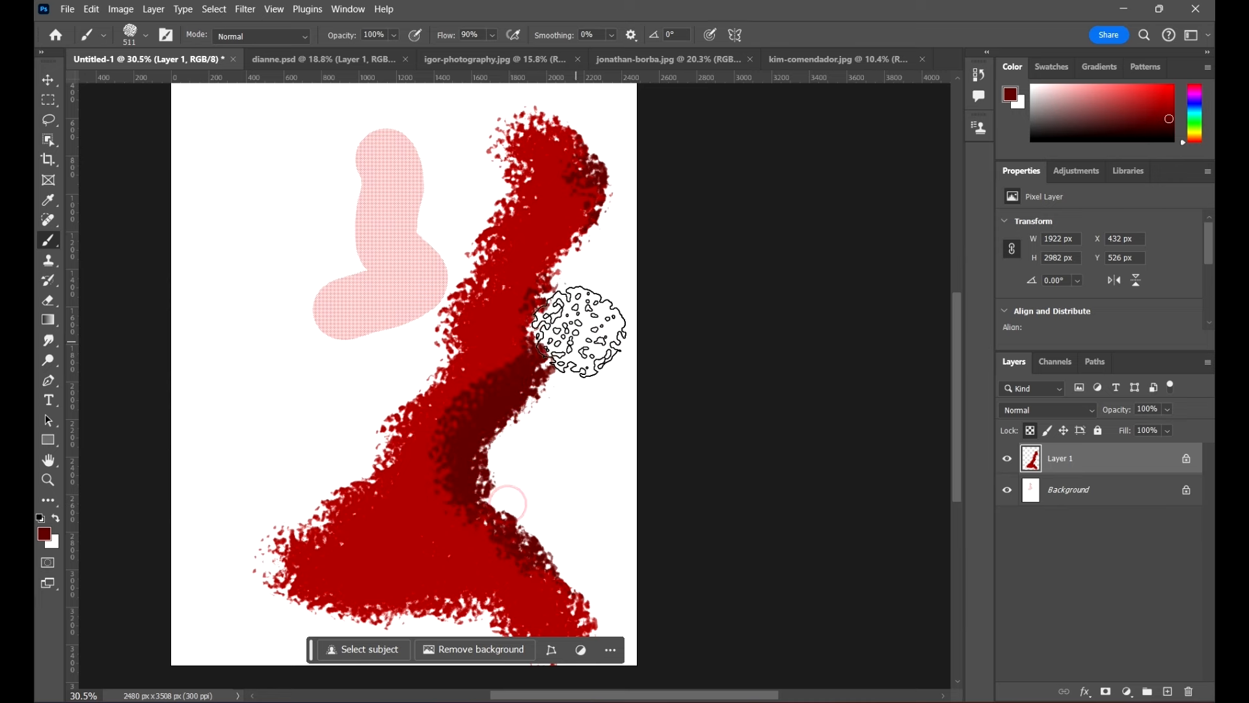
{"action": "left_click", "coordinate": [580, 360]}
{"action": "left_click_drag", "start_coordinate": [615, 206], "coordinate": [577, 131]}
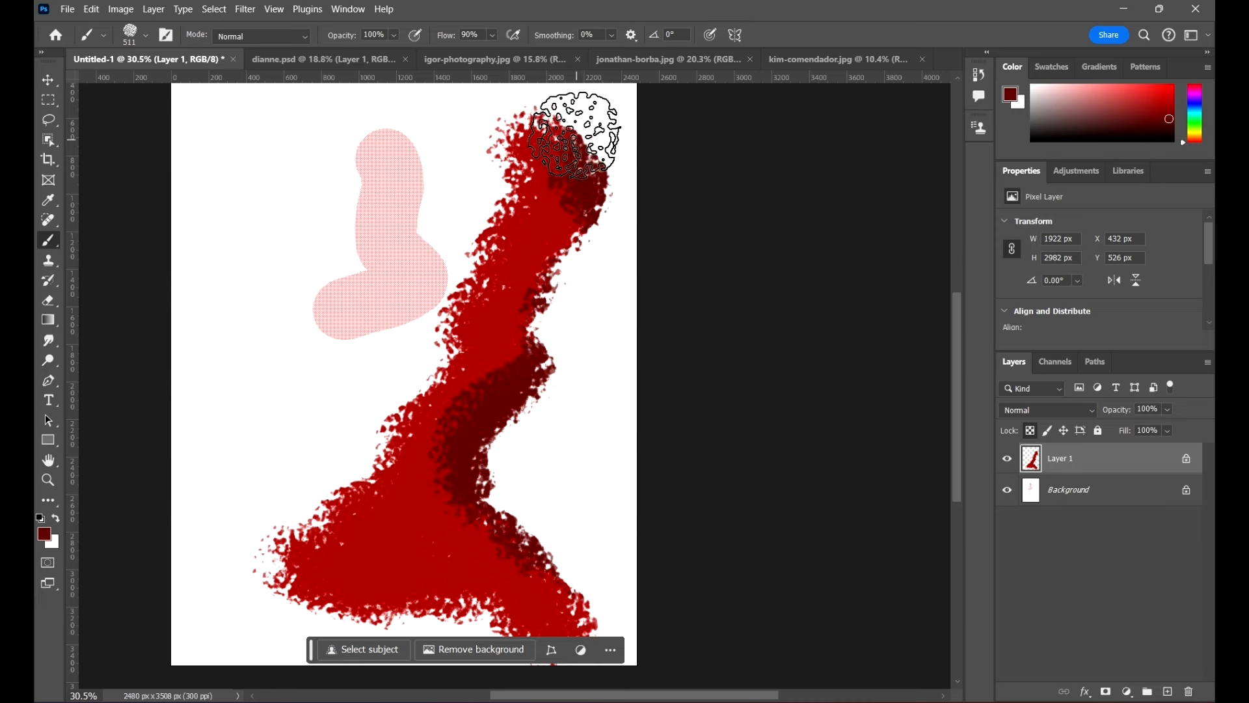
Step: Paint salmon-pink highlights along the left-hand edge and across the lower-left foot of the red shape on Layer 1
{"action": "scroll", "coordinate": [754, 228], "scroll_direction": "up", "scroll_amount": 1}
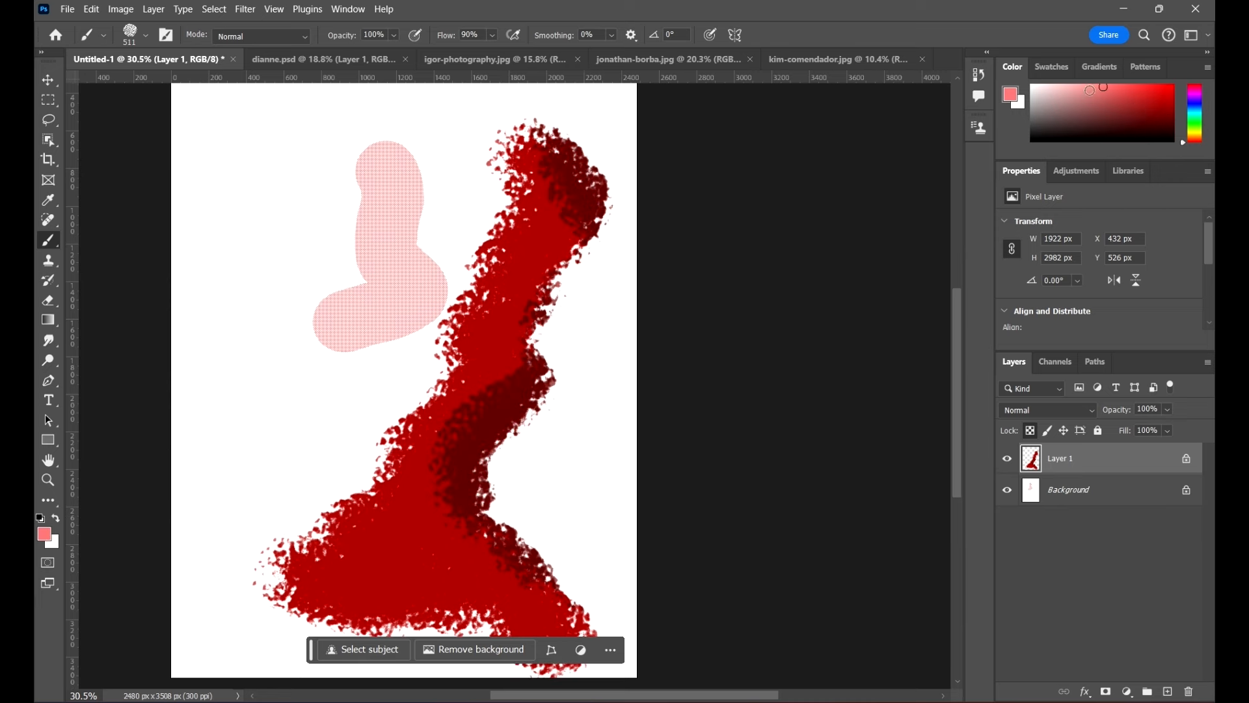
{"action": "left_click", "coordinate": [1104, 92]}
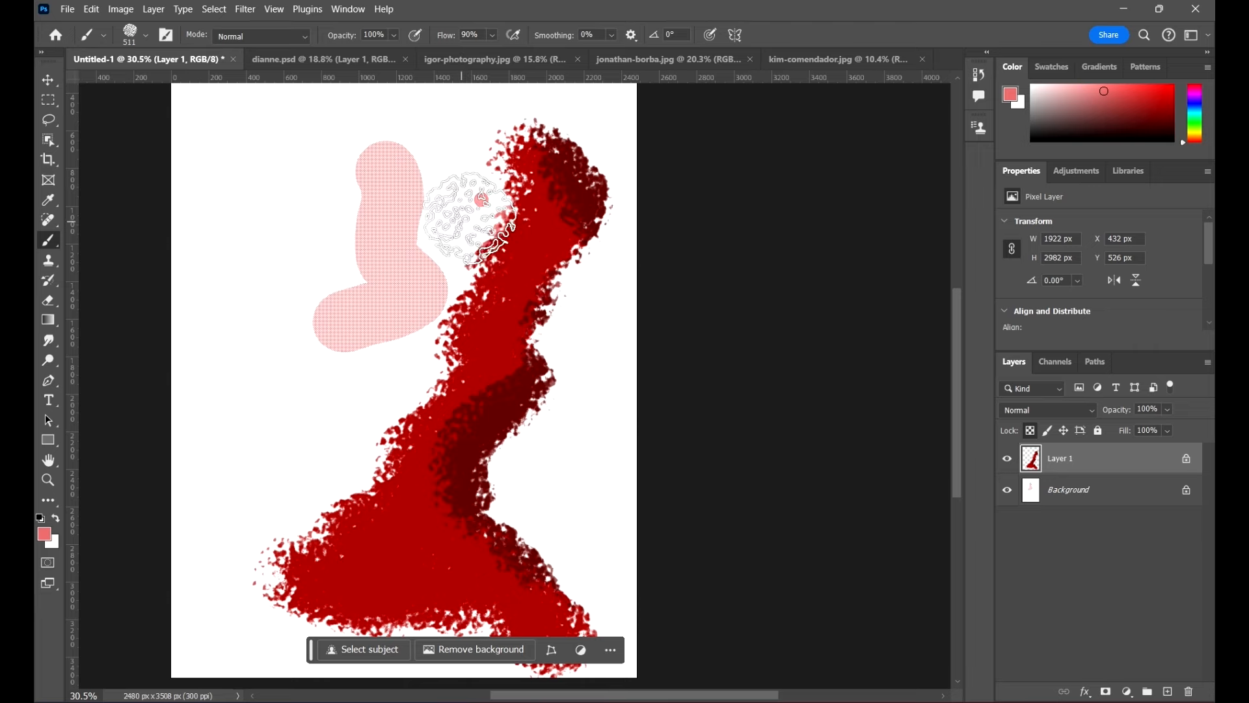
{"action": "scroll", "coordinate": [436, 266], "scroll_direction": "up", "scroll_amount": 1}
{"action": "mouse_move", "coordinate": [423, 278]}
{"action": "left_mouse_down"}
{"action": "mouse_move", "coordinate": [456, 361]}
{"action": "mouse_move", "coordinate": [412, 373]}
{"action": "mouse_move", "coordinate": [330, 521]}
{"action": "mouse_move", "coordinate": [273, 550]}
{"action": "mouse_move", "coordinate": [322, 537]}
{"action": "mouse_move", "coordinate": [296, 605]}
{"action": "left_mouse_up"}
{"action": "scroll", "coordinate": [349, 334], "scroll_direction": "down", "scroll_amount": 12}
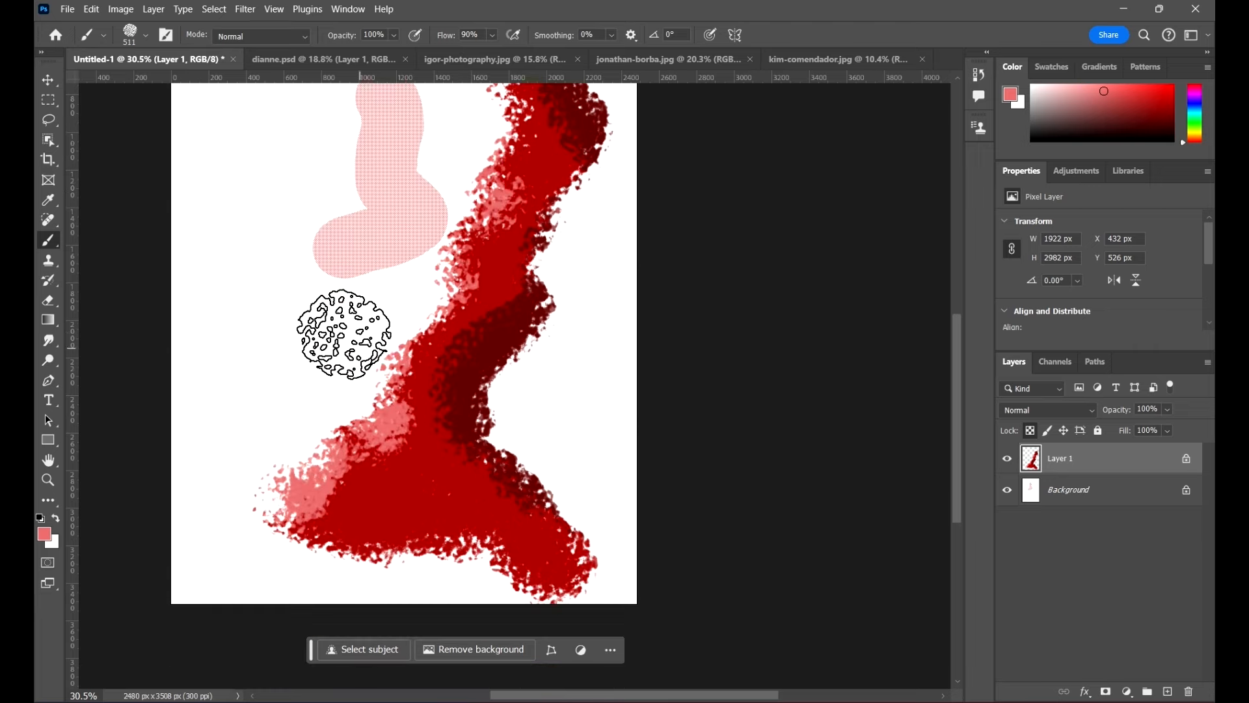
{"action": "mouse_move", "coordinate": [317, 442]}
{"action": "left_mouse_down"}
{"action": "mouse_move", "coordinate": [378, 473]}
{"action": "mouse_move", "coordinate": [302, 450]}
{"action": "mouse_move", "coordinate": [410, 505]}
{"action": "mouse_move", "coordinate": [430, 481]}
{"action": "mouse_move", "coordinate": [507, 531]}
{"action": "mouse_move", "coordinate": [381, 475]}
{"action": "mouse_move", "coordinate": [335, 438]}
{"action": "mouse_move", "coordinate": [329, 401]}
{"action": "mouse_move", "coordinate": [344, 462]}
{"action": "mouse_move", "coordinate": [468, 189]}
{"action": "left_mouse_up"}
{"action": "scroll", "coordinate": [315, 349], "scroll_direction": "up", "scroll_amount": 10}
{"action": "scroll", "coordinate": [345, 338], "scroll_direction": "up", "scroll_amount": 2}
{"action": "scroll", "coordinate": [467, 292], "scroll_direction": "down", "scroll_amount": 3}
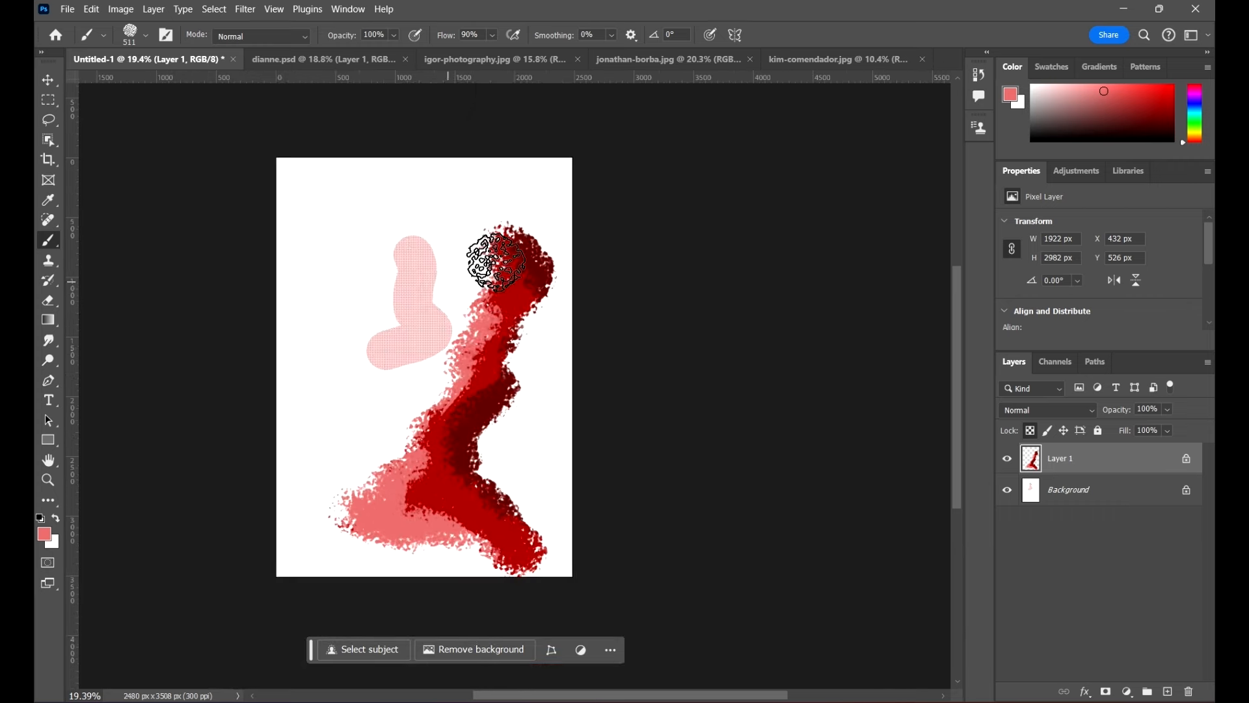
{"action": "scroll", "coordinate": [526, 257], "scroll_direction": "down", "scroll_amount": 3}
Step: Paint a pale pink highlight over the upper part of the shape's salmon lower-left foot
{"action": "left_click", "coordinate": [1070, 85]}
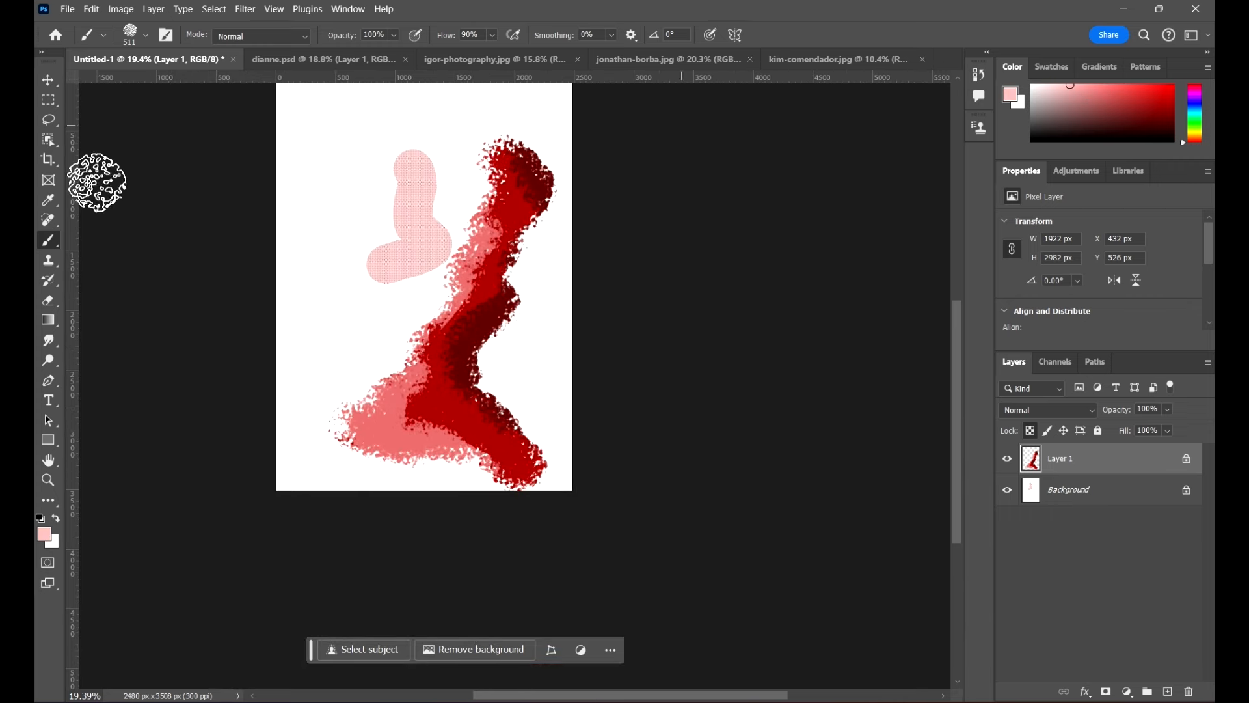
{"action": "mouse_move", "coordinate": [439, 404]}
{"action": "left_mouse_down"}
{"action": "mouse_move", "coordinate": [380, 409]}
{"action": "mouse_move", "coordinate": [425, 414]}
{"action": "mouse_move", "coordinate": [414, 422]}
{"action": "mouse_move", "coordinate": [406, 399]}
{"action": "mouse_move", "coordinate": [501, 416]}
{"action": "mouse_move", "coordinate": [488, 423]}
{"action": "mouse_move", "coordinate": [434, 399]}
{"action": "mouse_move", "coordinate": [501, 413]}
{"action": "left_mouse_up"}
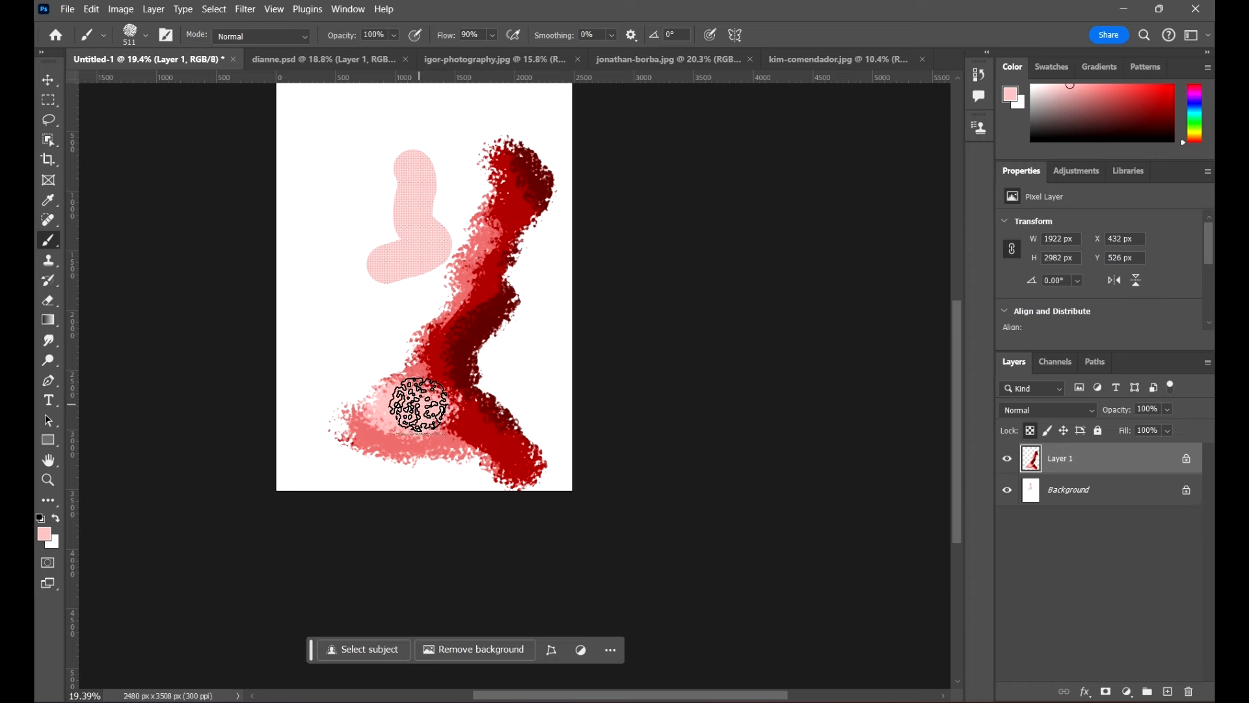
{"action": "scroll", "coordinate": [677, 166], "scroll_direction": "down", "scroll_amount": 1}
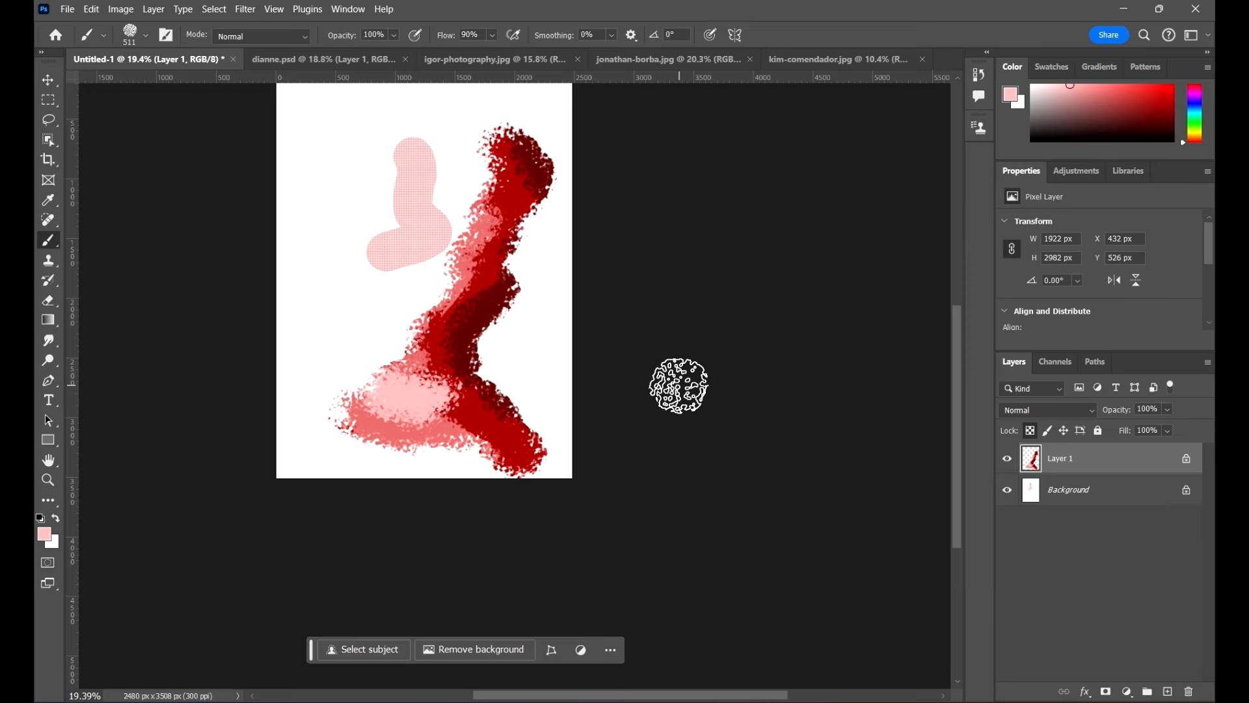
Step: Unlock Layer 1's transparent pixels and scale its artwork proportionally to about 71%, keeping it in the canvas's lower-right area
{"action": "key", "text": "/"}
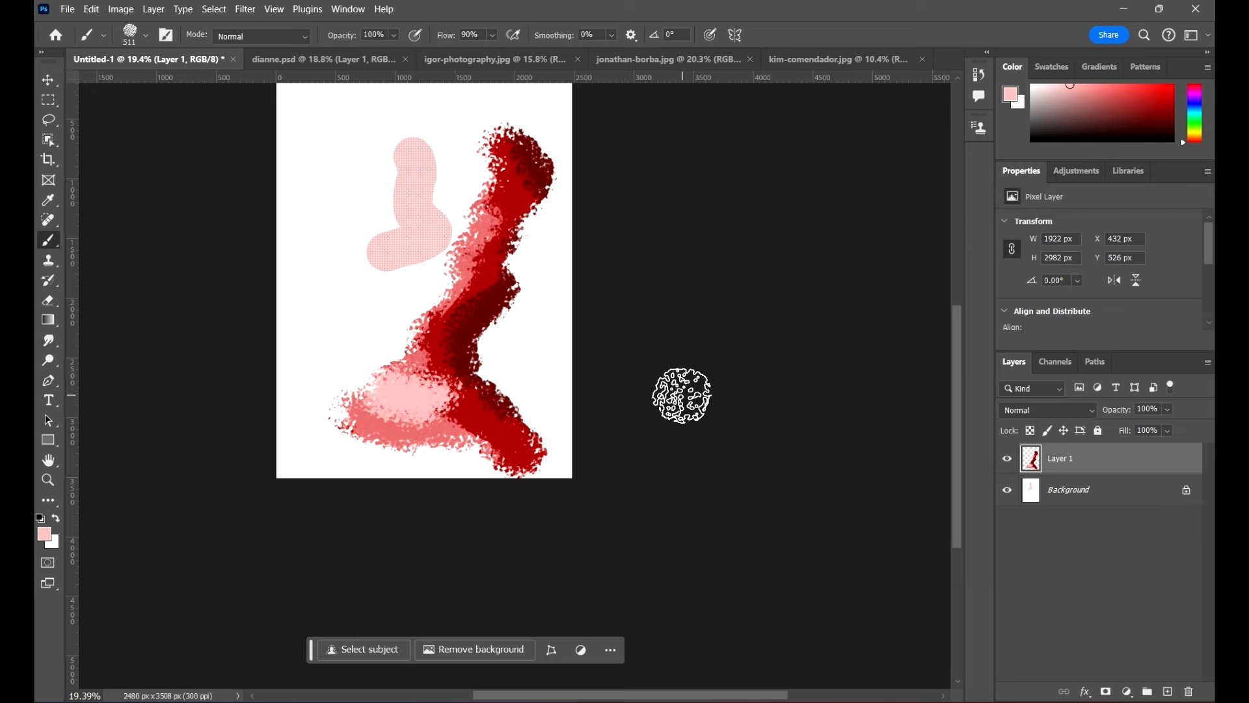
{"action": "left_click", "coordinate": [57, 88]}
{"action": "scroll", "coordinate": [510, 242], "scroll_direction": "up", "scroll_amount": 3}
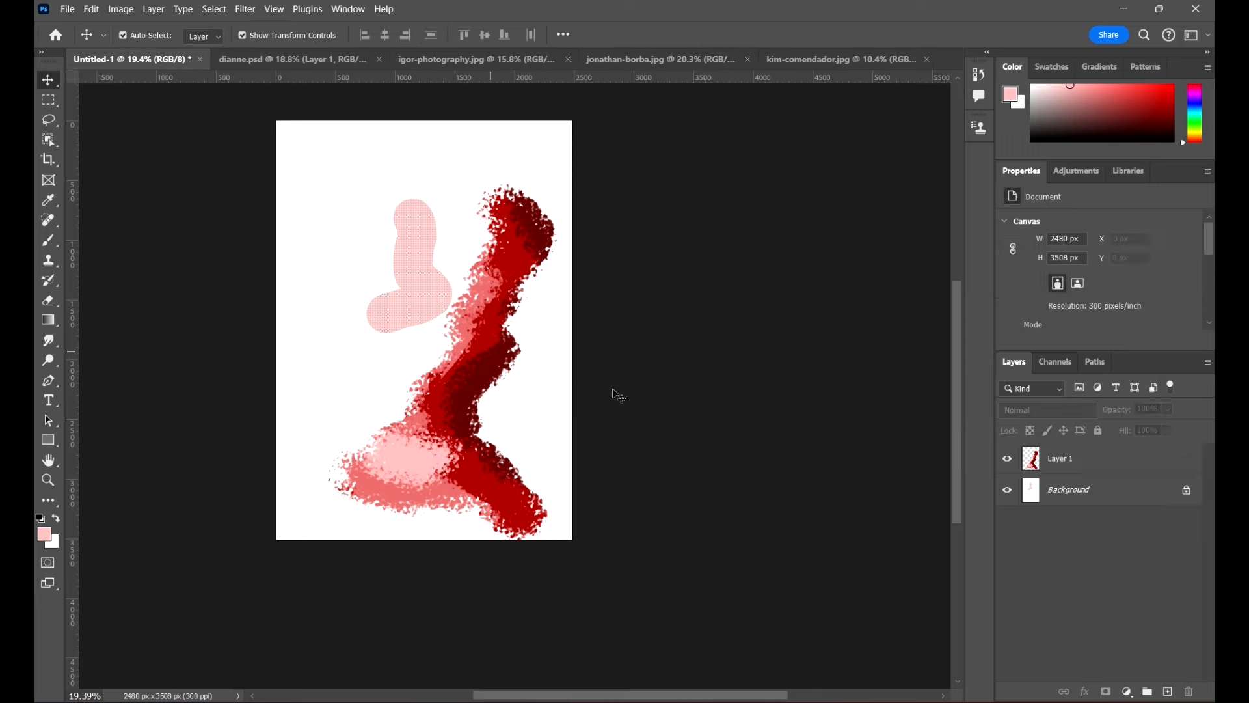
{"action": "left_click_drag", "start_coordinate": [327, 185], "coordinate": [394, 286]}
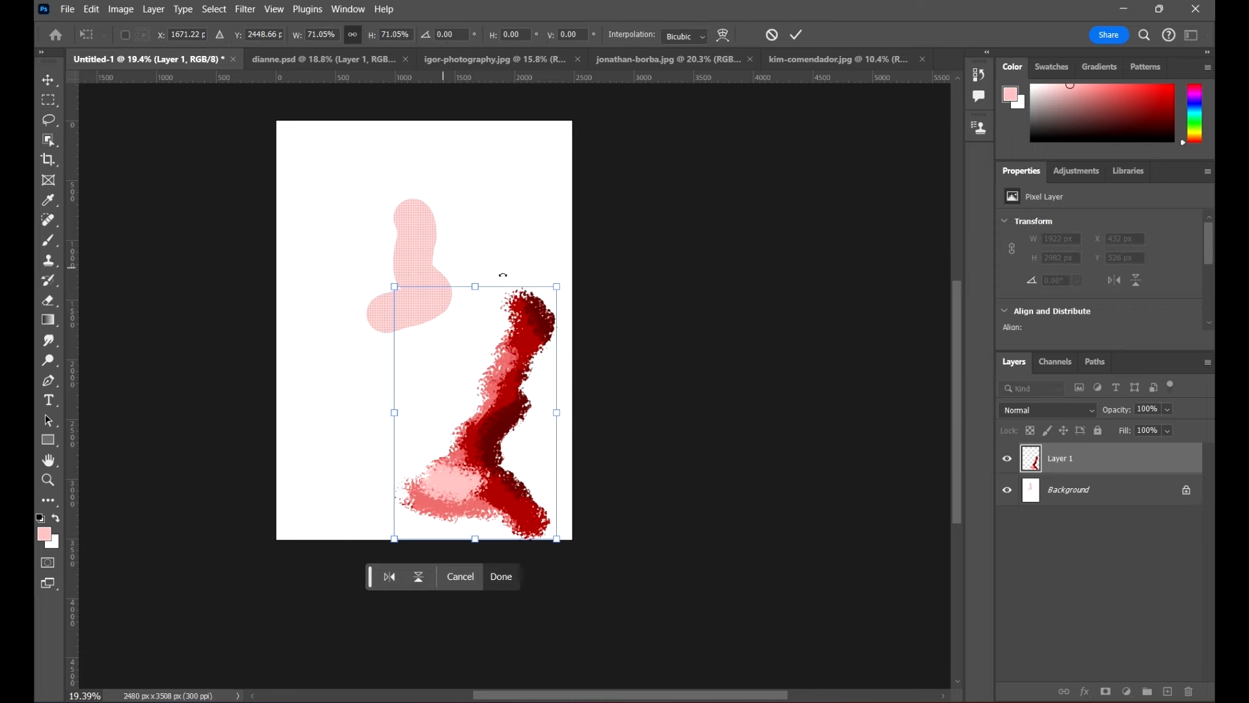
{"action": "left_click", "coordinate": [797, 35]}
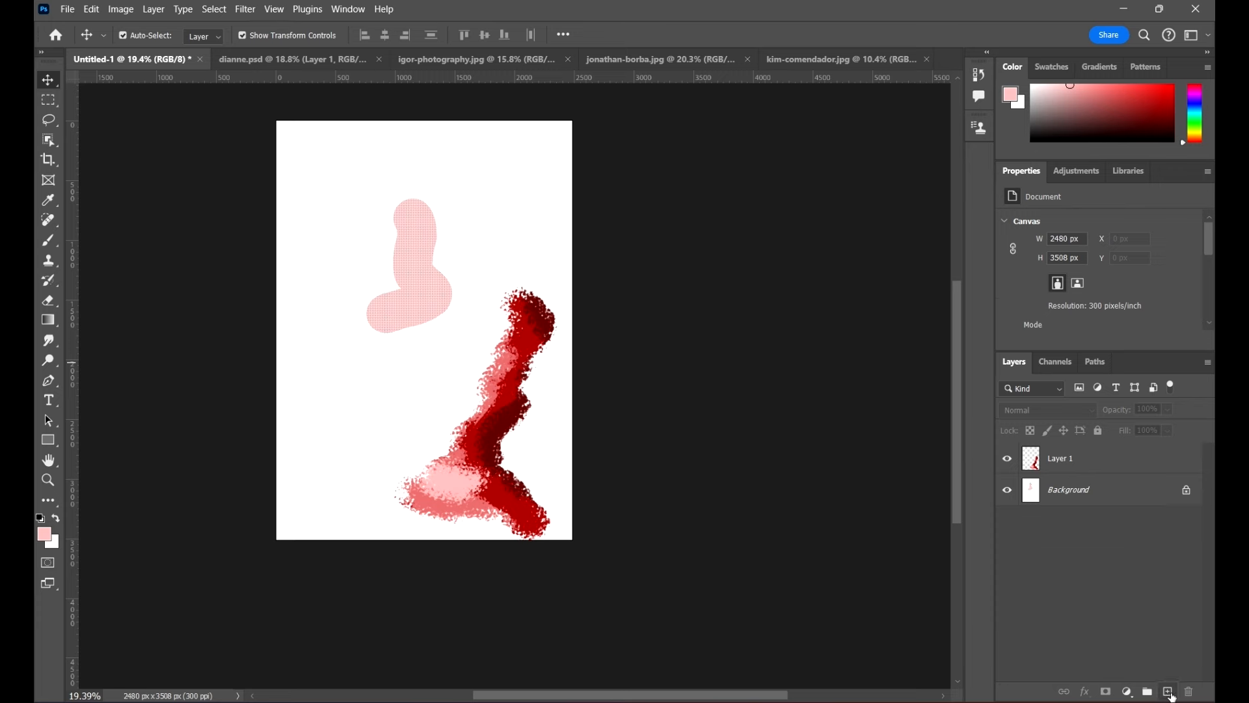
Step: Add a new layer above Layer 1 and resize the brush to about 577 px for painting on it
{"action": "left_click", "coordinate": [1169, 691]}
{"action": "left_click", "coordinate": [1143, 466]}
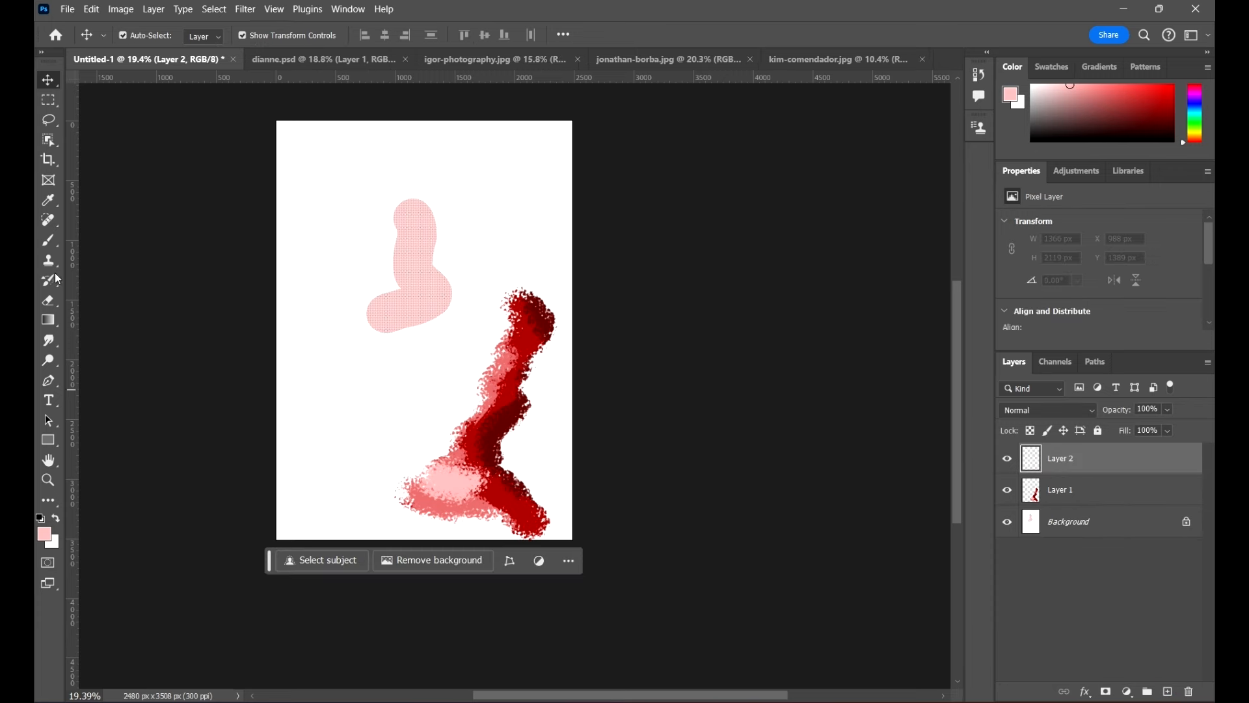
{"action": "left_click", "coordinate": [48, 240]}
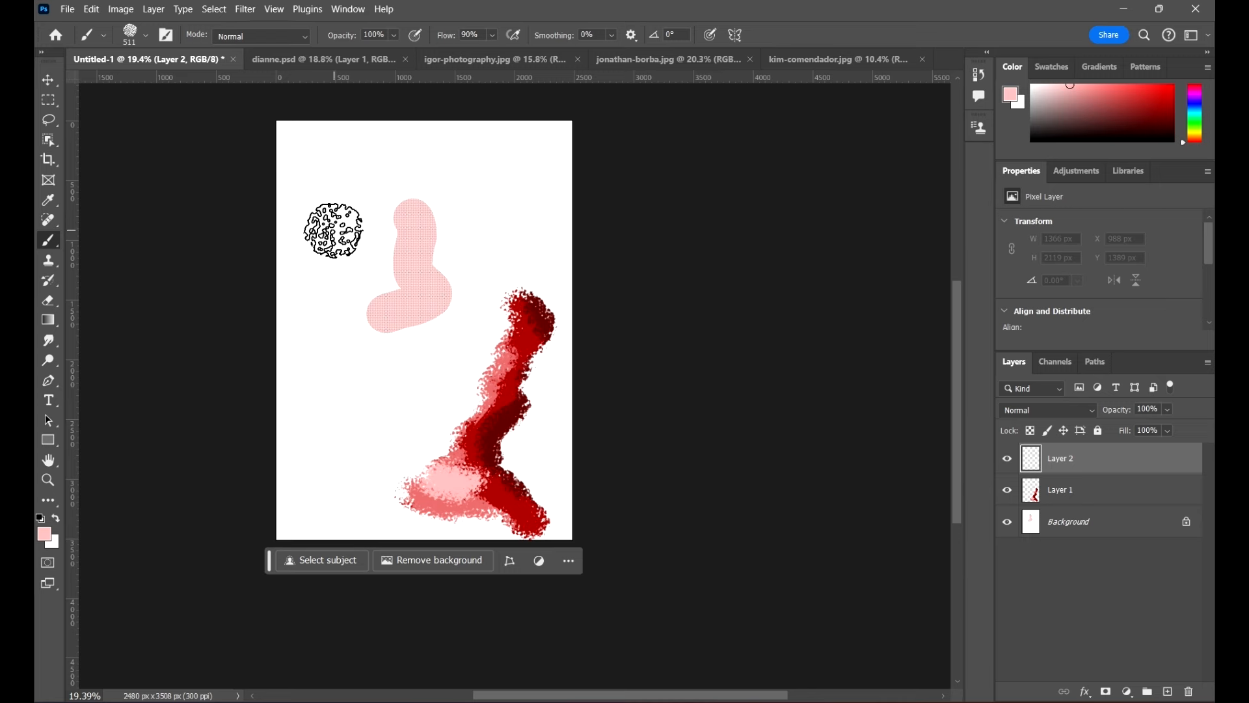
{"action": "right_click", "coordinate": [330, 211], "text": "ctrl+alt"}
{"action": "mouse_move", "coordinate": [332, 216]}
{"action": "left_mouse_down"}
{"action": "mouse_move", "coordinate": [463, 246]}
{"action": "mouse_move", "coordinate": [295, 252]}
{"action": "mouse_move", "coordinate": [412, 244]}
{"action": "mouse_move", "coordinate": [330, 255]}
{"action": "left_mouse_up"}
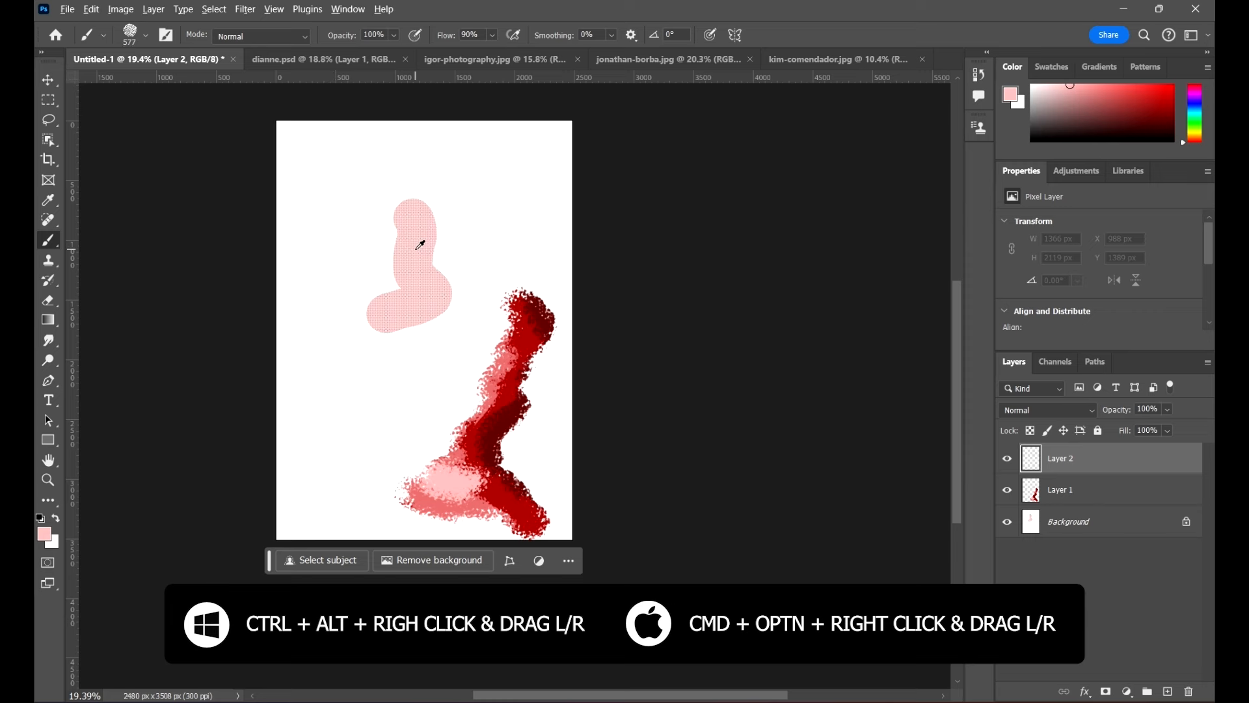
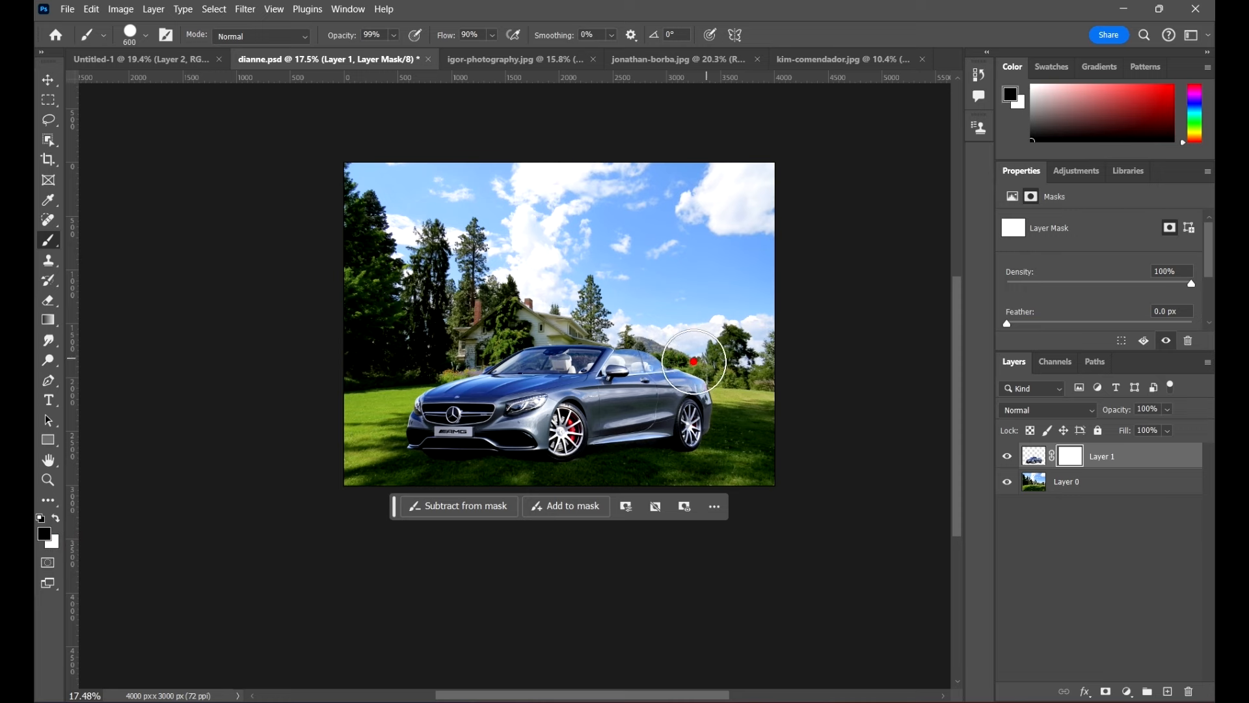
Step: Hide the car's rear with black on Layer 1's mask, and paint most of it back in white with brush hardness at 0%
{"action": "mouse_move", "coordinate": [691, 384]}
{"action": "left_mouse_down"}
{"action": "mouse_move", "coordinate": [725, 404]}
{"action": "mouse_move", "coordinate": [696, 403]}
{"action": "mouse_move", "coordinate": [713, 380]}
{"action": "mouse_move", "coordinate": [708, 444]}
{"action": "mouse_move", "coordinate": [720, 441]}
{"action": "mouse_move", "coordinate": [674, 459]}
{"action": "mouse_move", "coordinate": [680, 415]}
{"action": "left_mouse_up"}
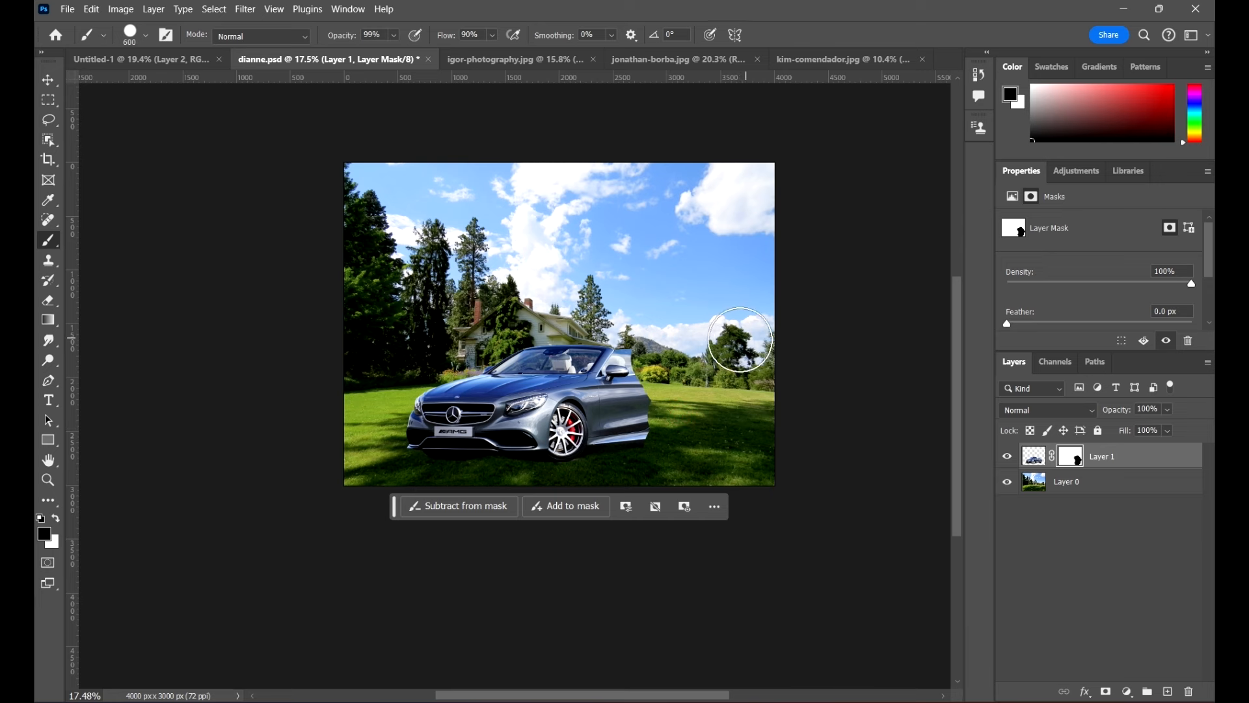
{"action": "right_click", "coordinate": [677, 282]}
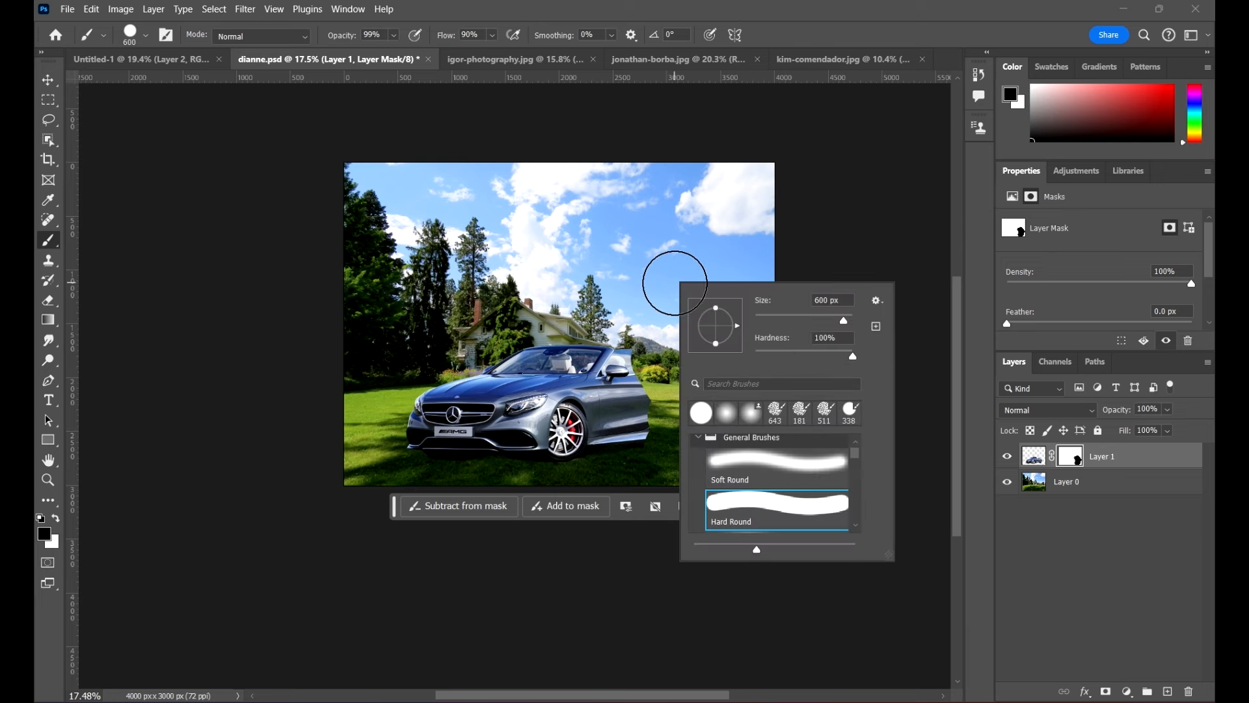
{"action": "left_click_drag", "start_coordinate": [853, 356], "coordinate": [756, 357]}
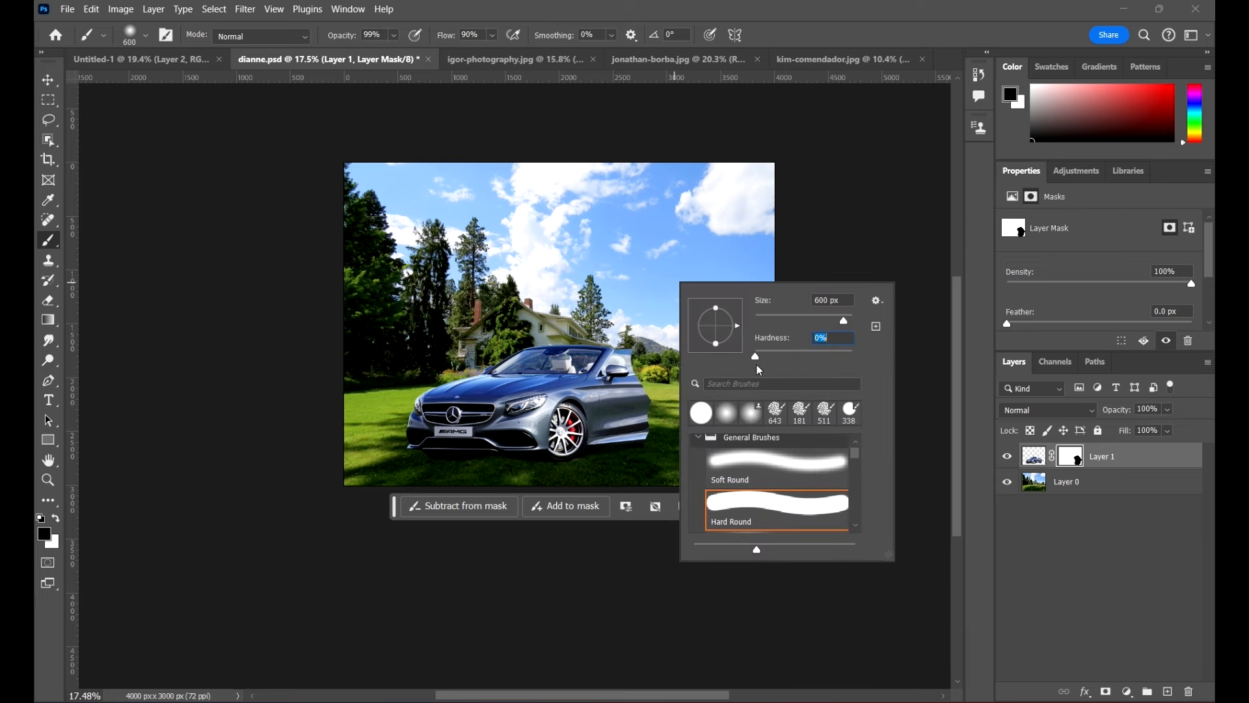
{"action": "left_click", "coordinate": [942, 5]}
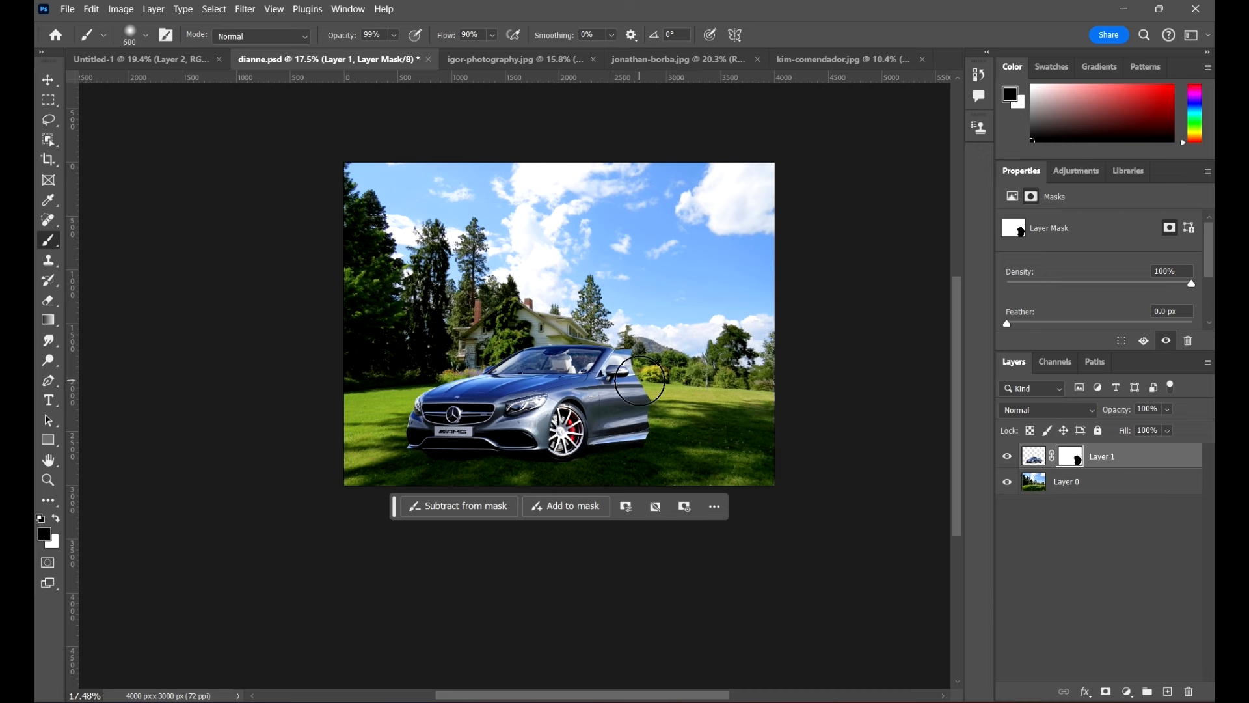
{"action": "key", "text": "x"}
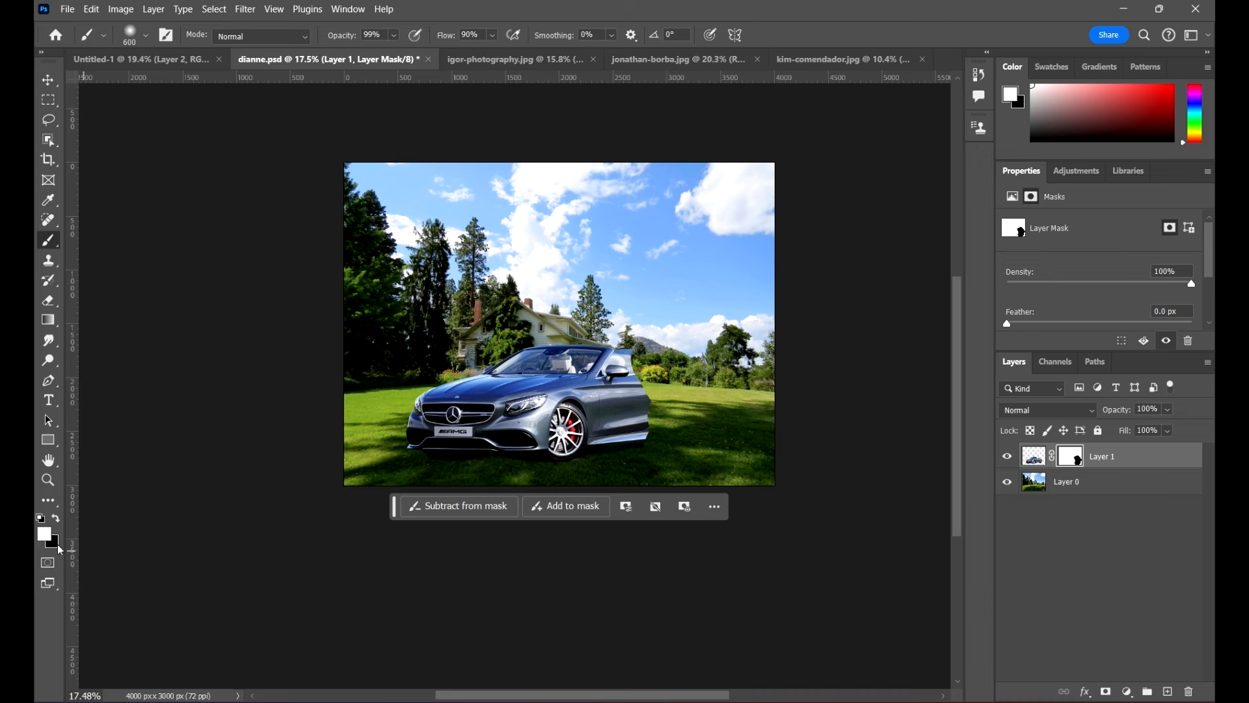
{"action": "mouse_move", "coordinate": [640, 366]}
{"action": "left_mouse_down"}
{"action": "mouse_move", "coordinate": [646, 407]}
{"action": "mouse_move", "coordinate": [620, 371]}
{"action": "mouse_move", "coordinate": [624, 359]}
{"action": "mouse_move", "coordinate": [657, 381]}
{"action": "mouse_move", "coordinate": [648, 419]}
{"action": "mouse_move", "coordinate": [667, 417]}
{"action": "mouse_move", "coordinate": [641, 416]}
{"action": "mouse_move", "coordinate": [627, 442]}
{"action": "mouse_move", "coordinate": [589, 440]}
{"action": "left_mouse_up"}
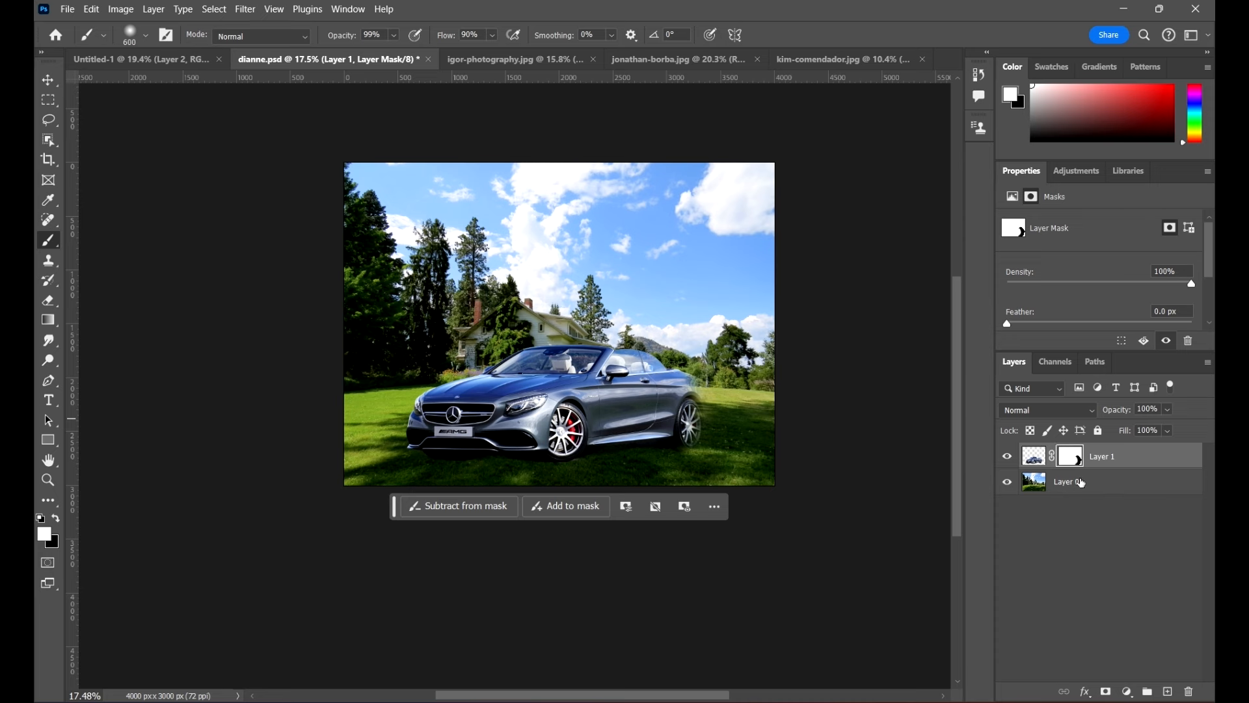
Step: Alternate the active editing target between Layer 1's image and its layer mask several times, ending on the image
{"action": "left_click", "coordinate": [1035, 458]}
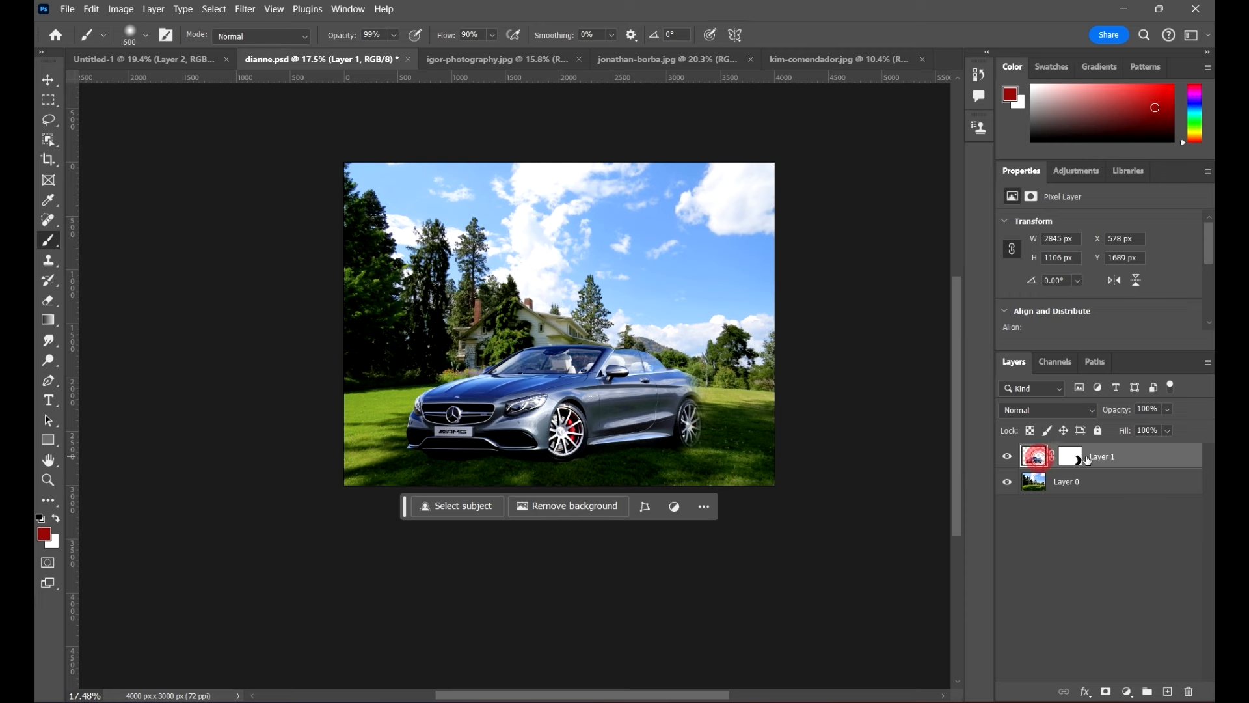
{"action": "left_click", "coordinate": [1072, 456]}
{"action": "left_click", "coordinate": [1037, 462]}
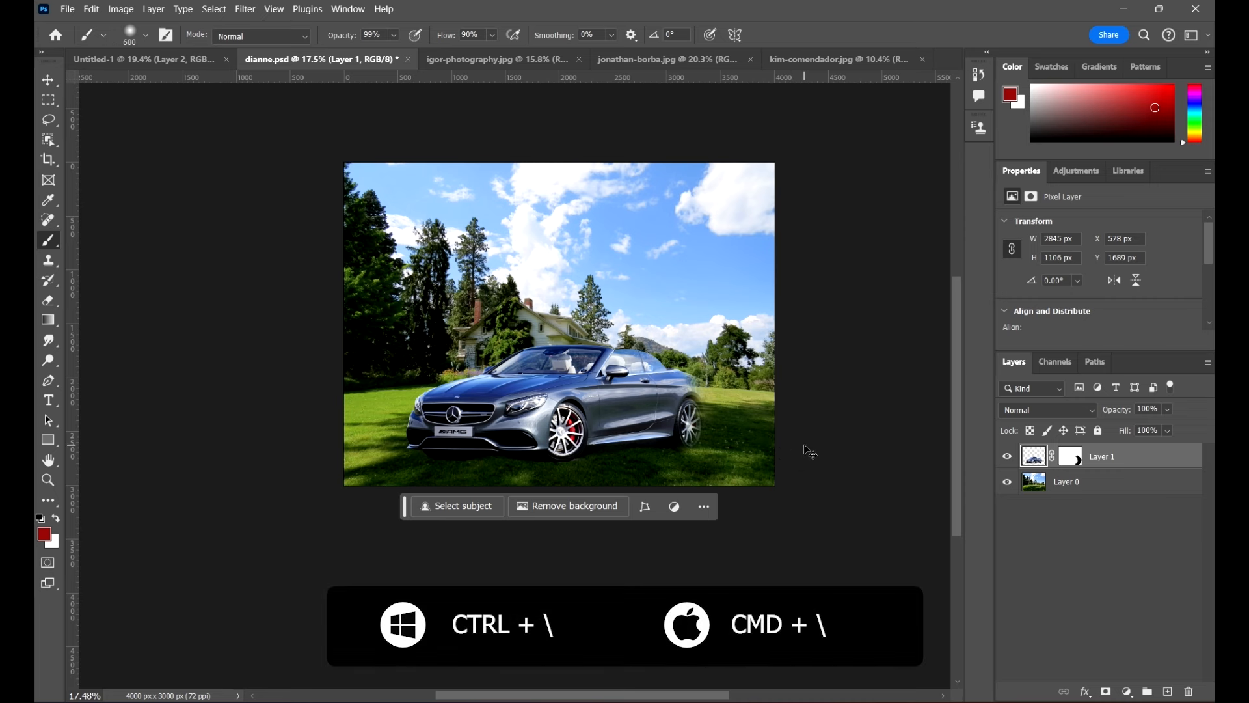
{"action": "key", "text": "ctrl+backslash"}
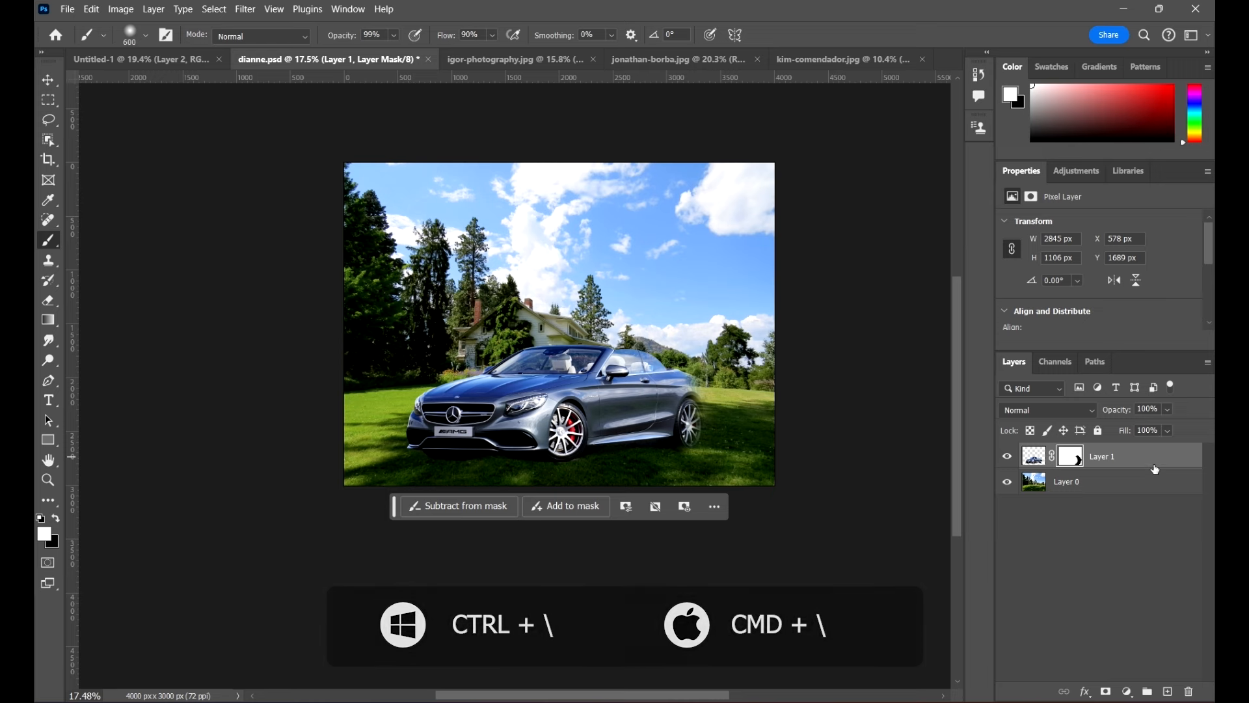
{"action": "key", "text": "ctrl+2"}
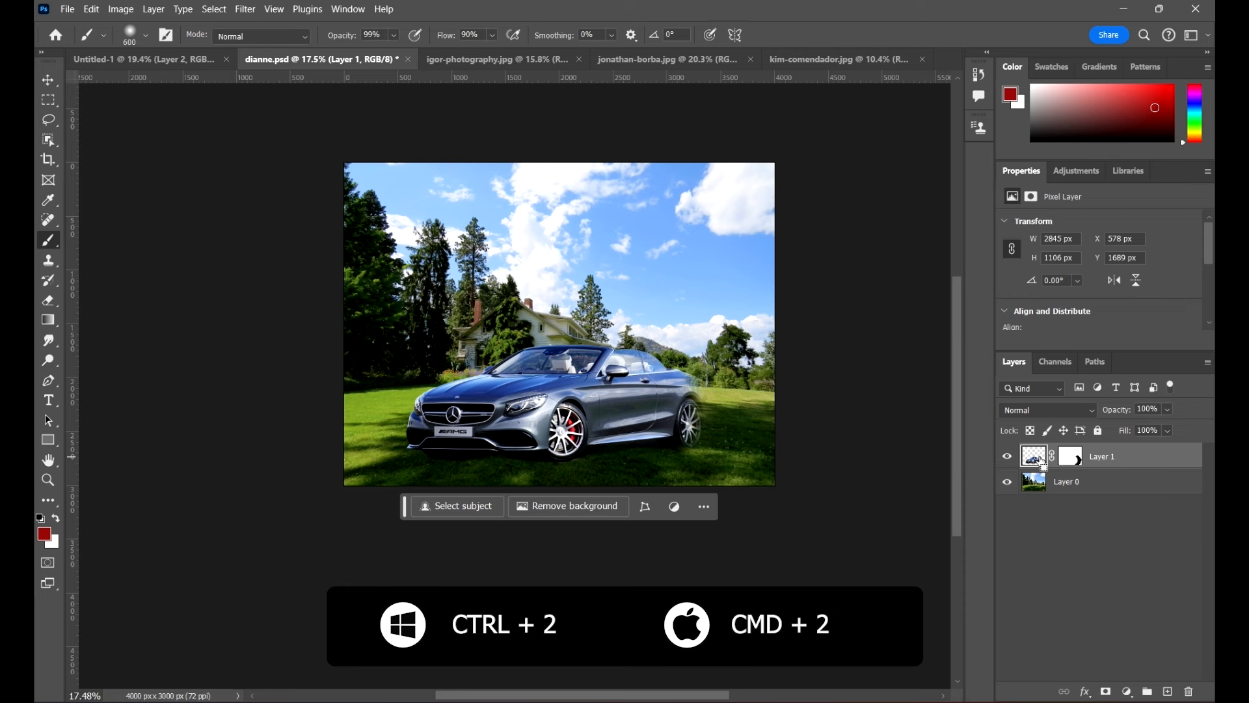
{"action": "key", "text": "ctrl+backslash"}
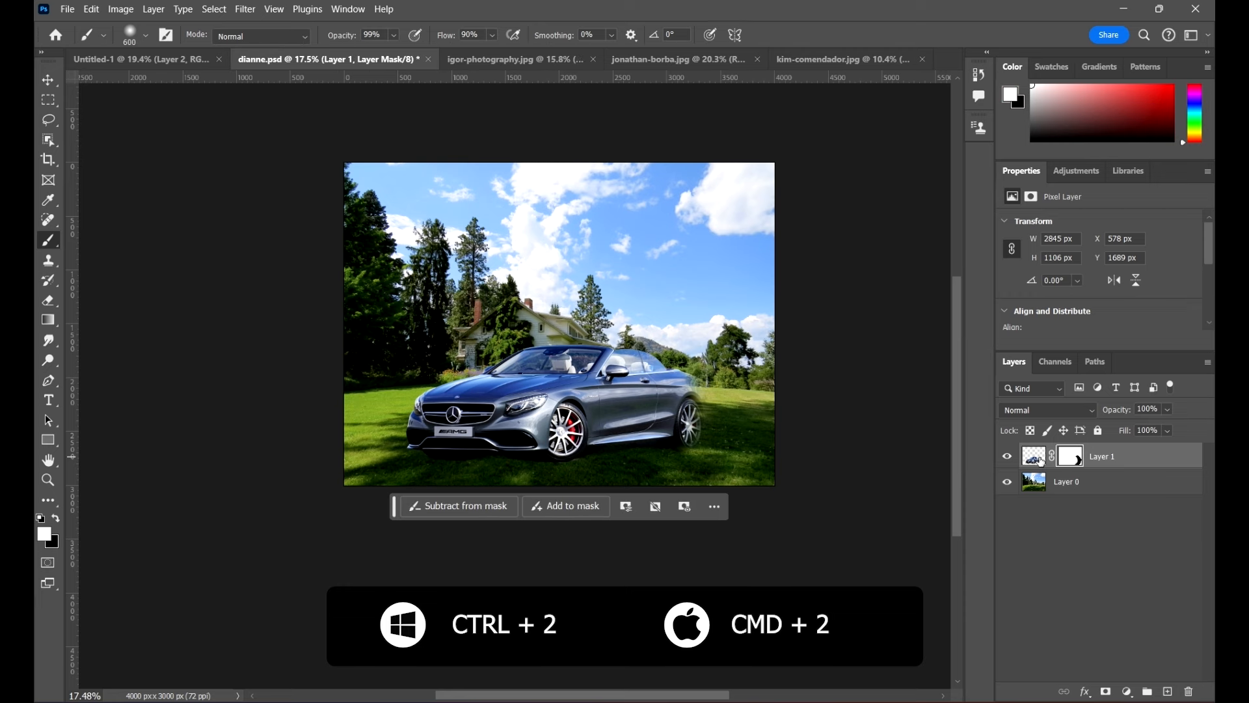
{"action": "left_click", "coordinate": [1043, 463]}
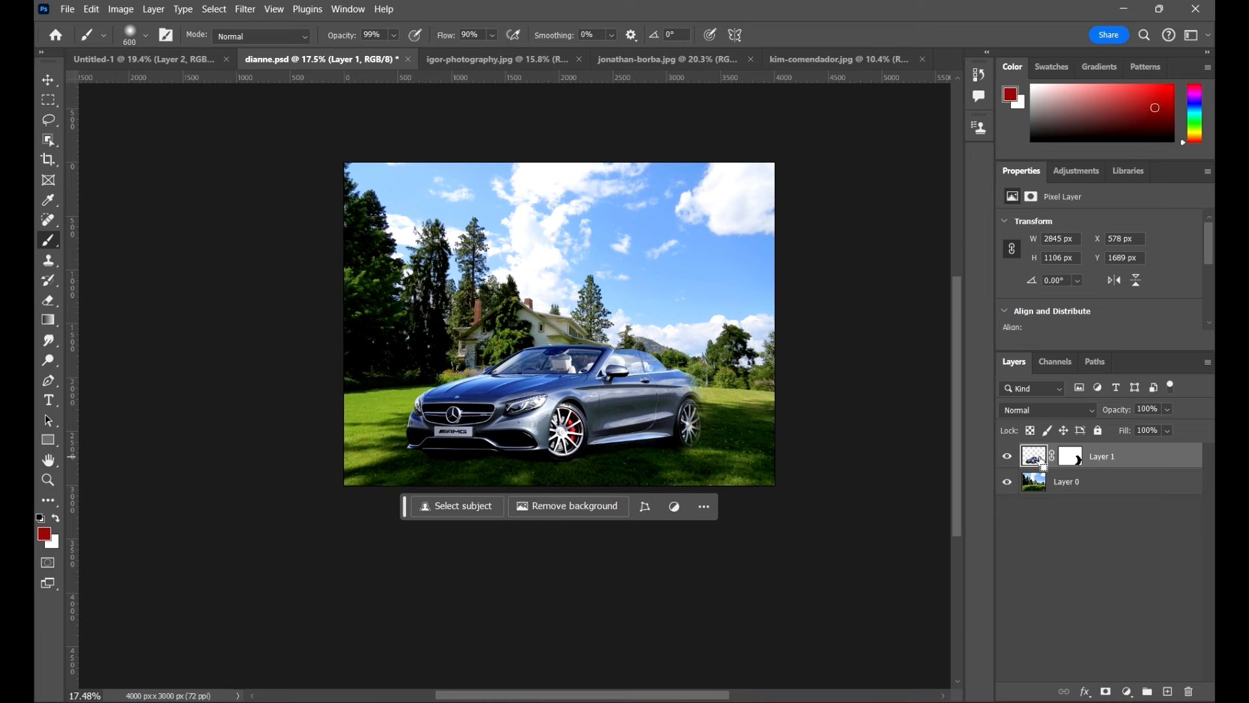
{"action": "key", "text": "ctrl+backslash"}
{"action": "key", "text": "ctrl+2"}
{"action": "key", "text": "ctrl+backslash"}
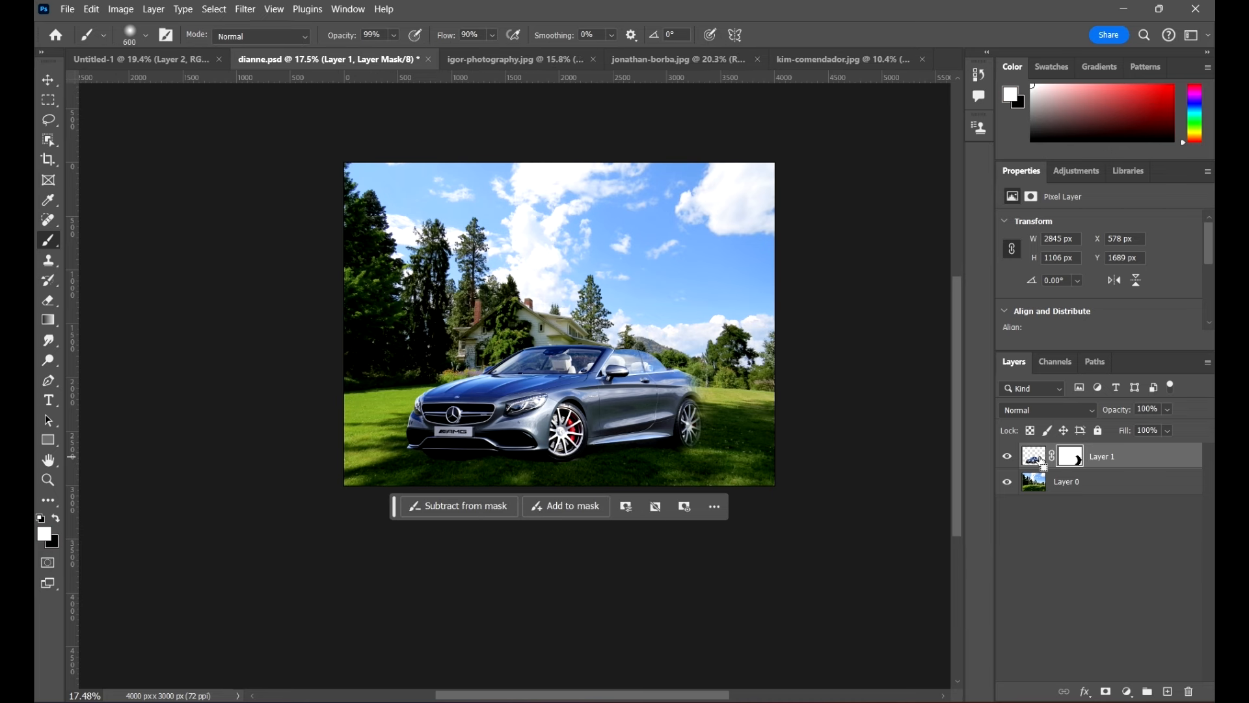
{"action": "key", "text": "ctrl+2"}
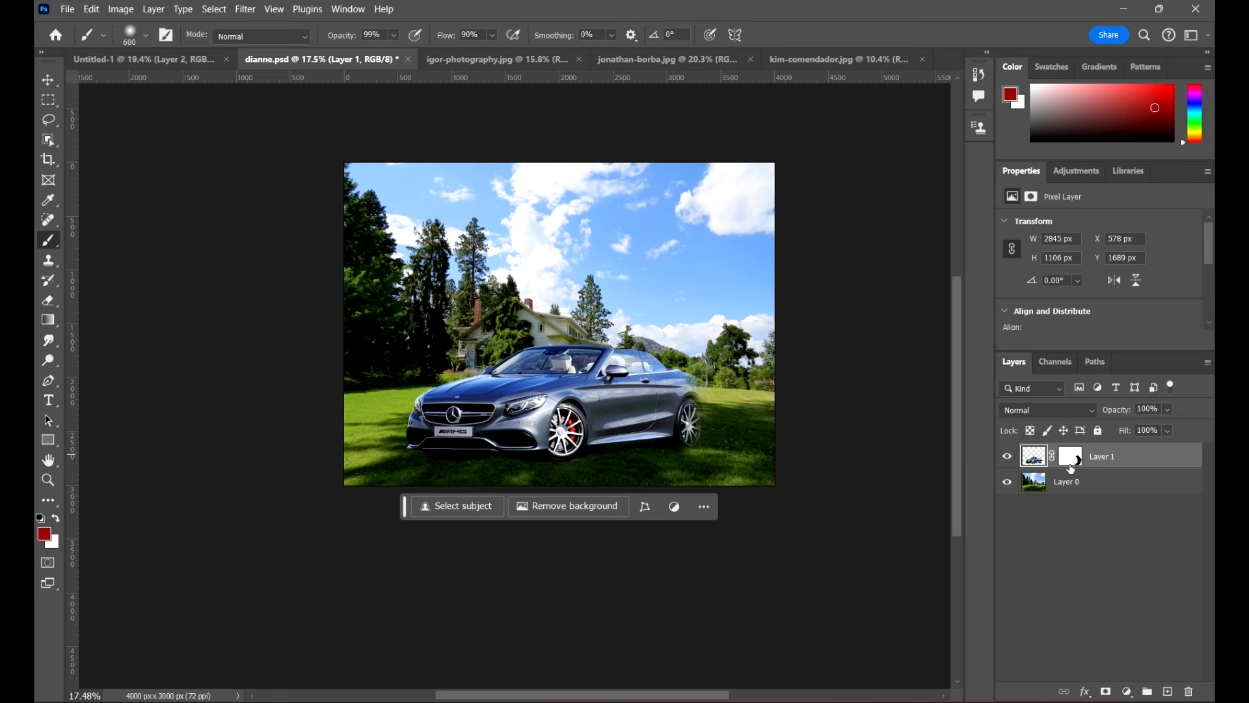
Step: Make Layer 1's layer mask the active editing target and examine the car in the composite more closely
{"action": "left_click", "coordinate": [1071, 456]}
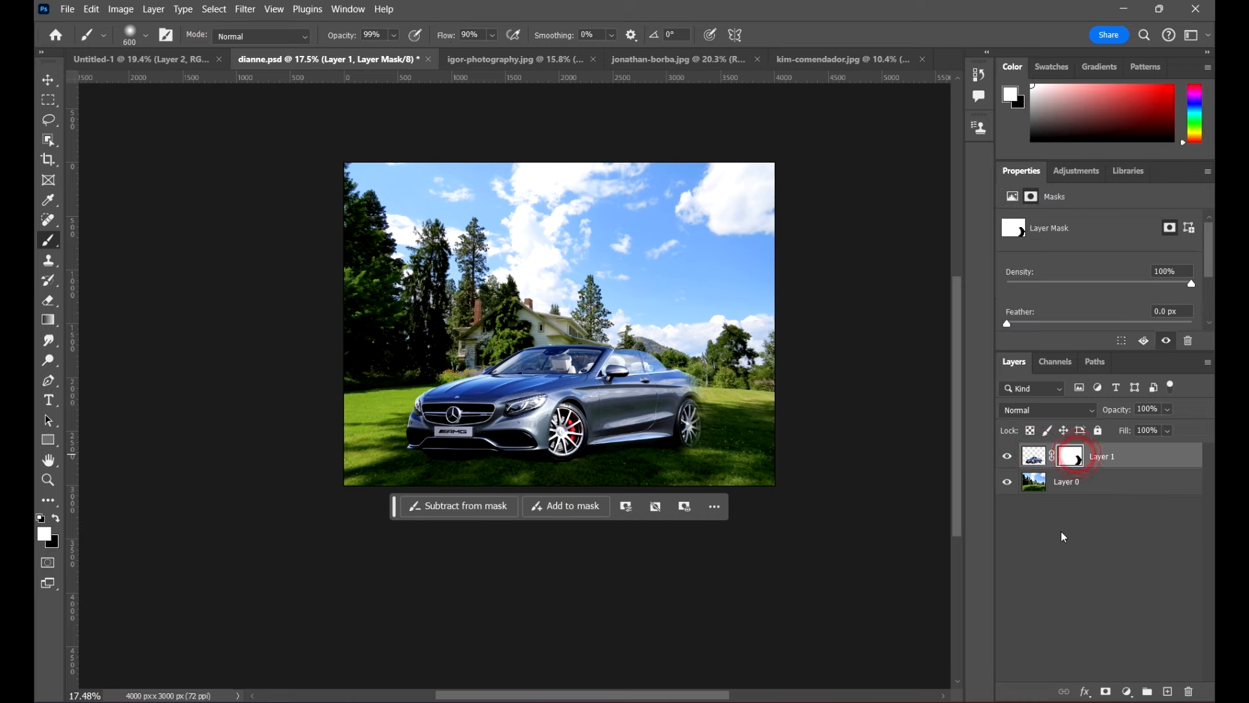
{"action": "scroll", "coordinate": [793, 533], "scroll_direction": "up", "scroll_amount": 2}
{"action": "scroll", "coordinate": [494, 293], "scroll_direction": "up", "scroll_amount": 3}
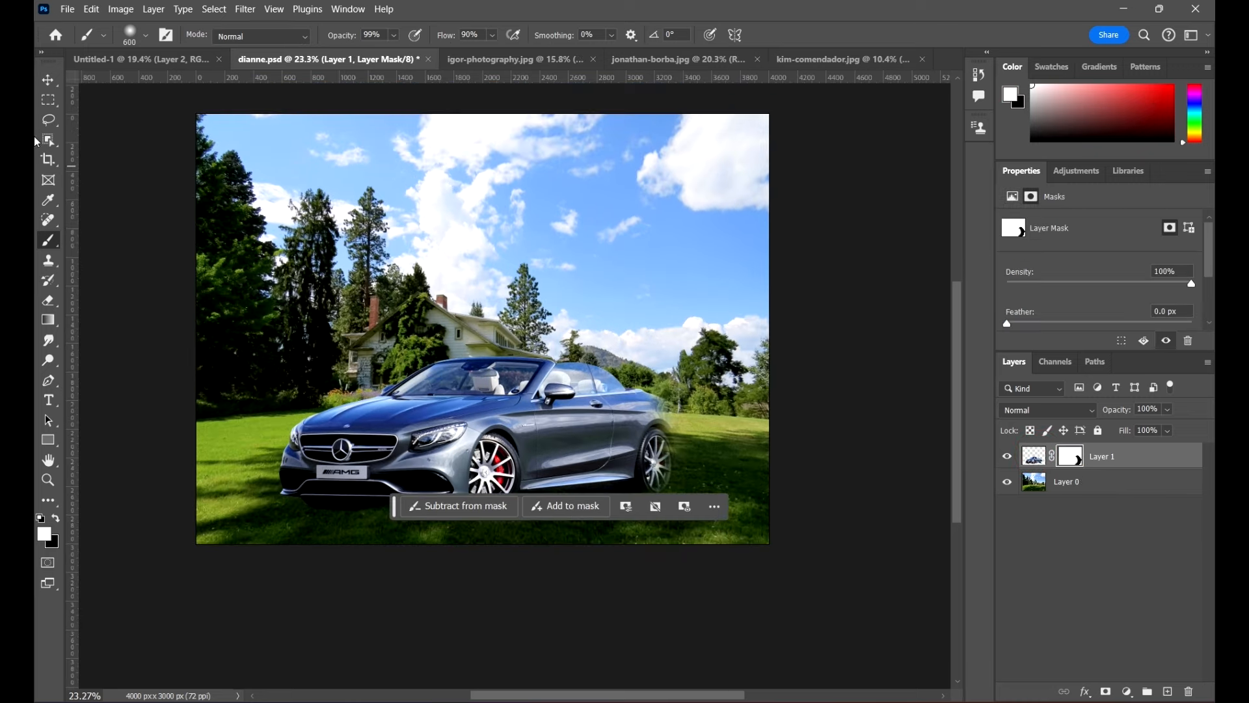
{"action": "scroll", "coordinate": [466, 212], "scroll_direction": "up", "scroll_amount": 2}
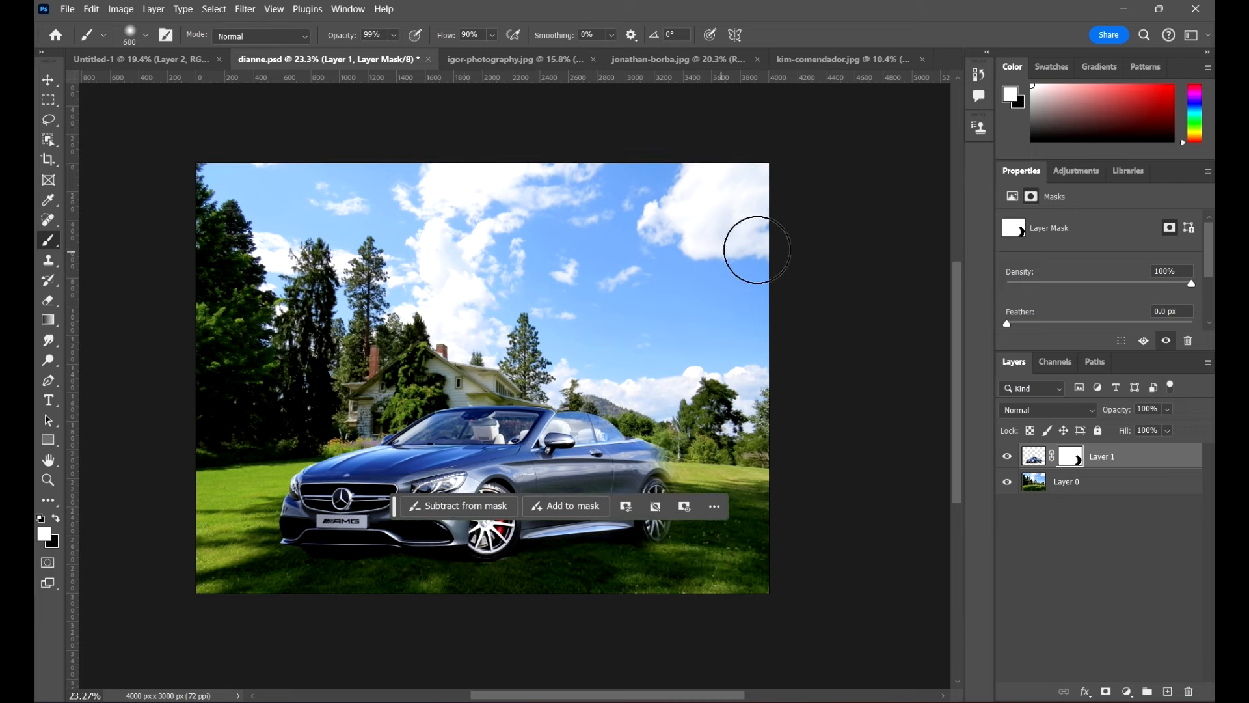
Step: Activate the Move tool and switch to the open photo of the woman standing on the wet beach
{"action": "left_click", "coordinate": [48, 81]}
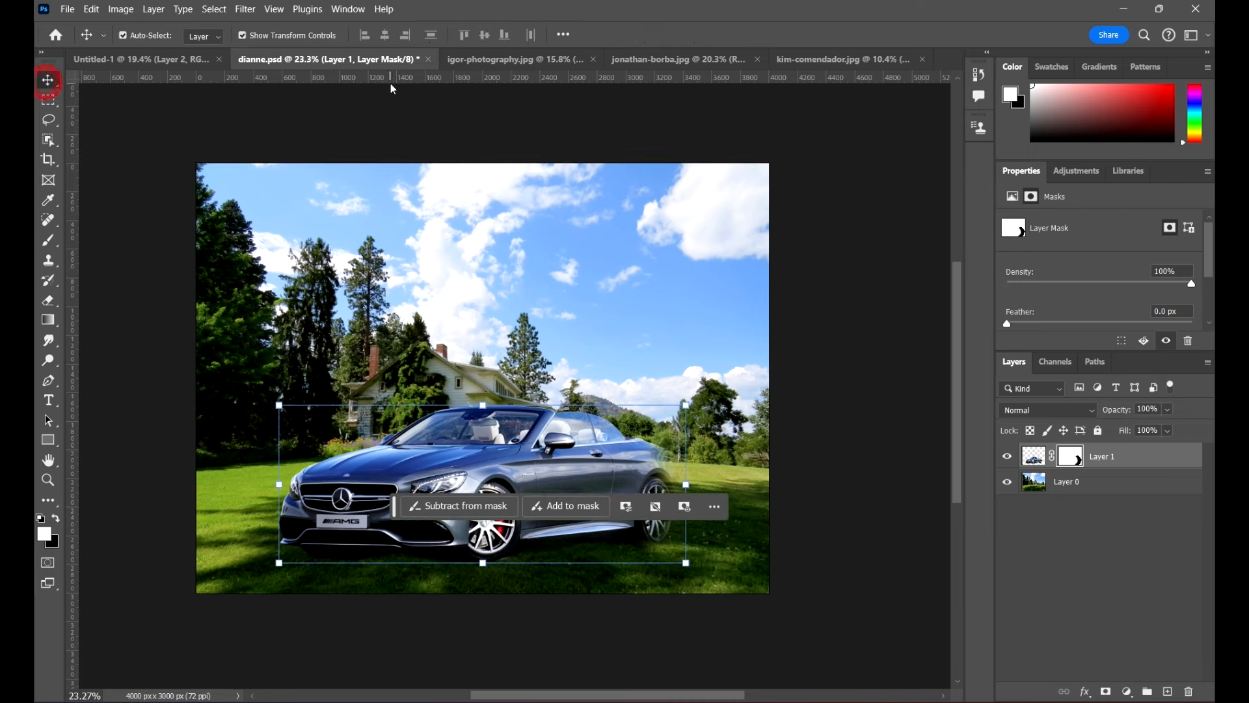
{"action": "left_click", "coordinate": [527, 59]}
{"action": "left_click", "coordinate": [646, 52]}
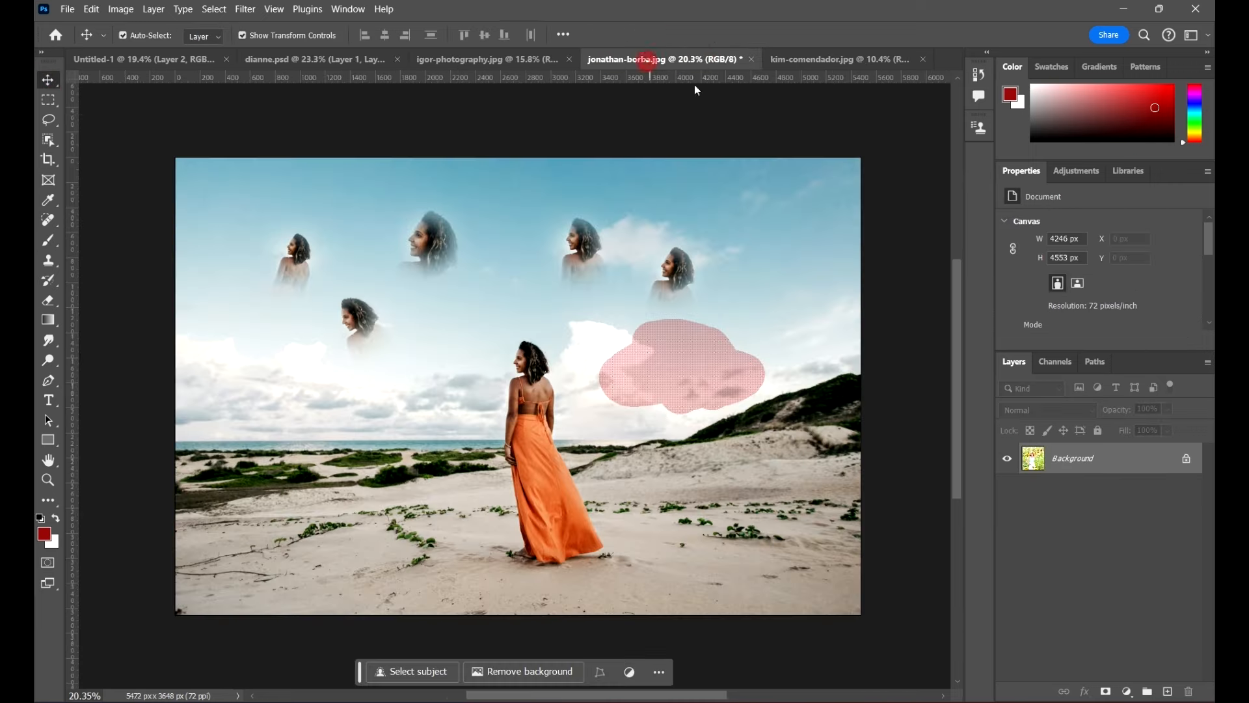
{"action": "left_click", "coordinate": [821, 59]}
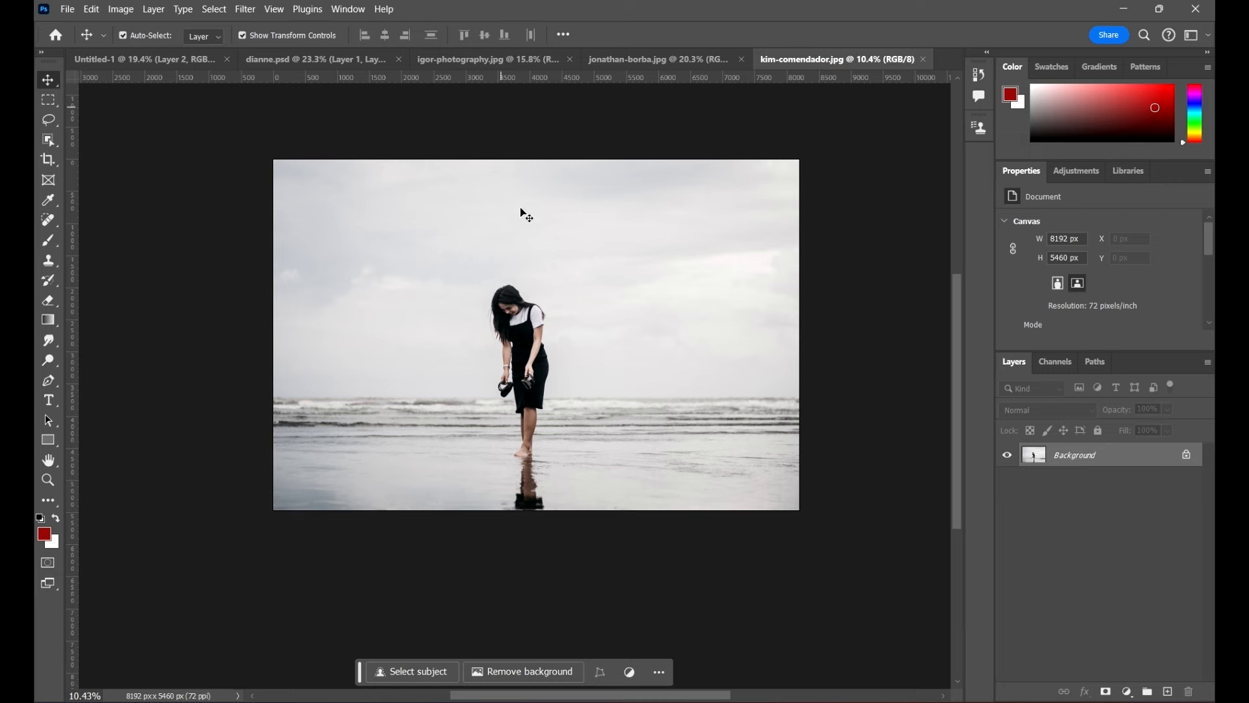
Step: Select the whole woman, including the shoes she holds, with the Object Selection tool
{"action": "scroll", "coordinate": [589, 260], "scroll_direction": "up", "scroll_amount": 3}
{"action": "scroll", "coordinate": [598, 224], "scroll_direction": "up", "scroll_amount": 5}
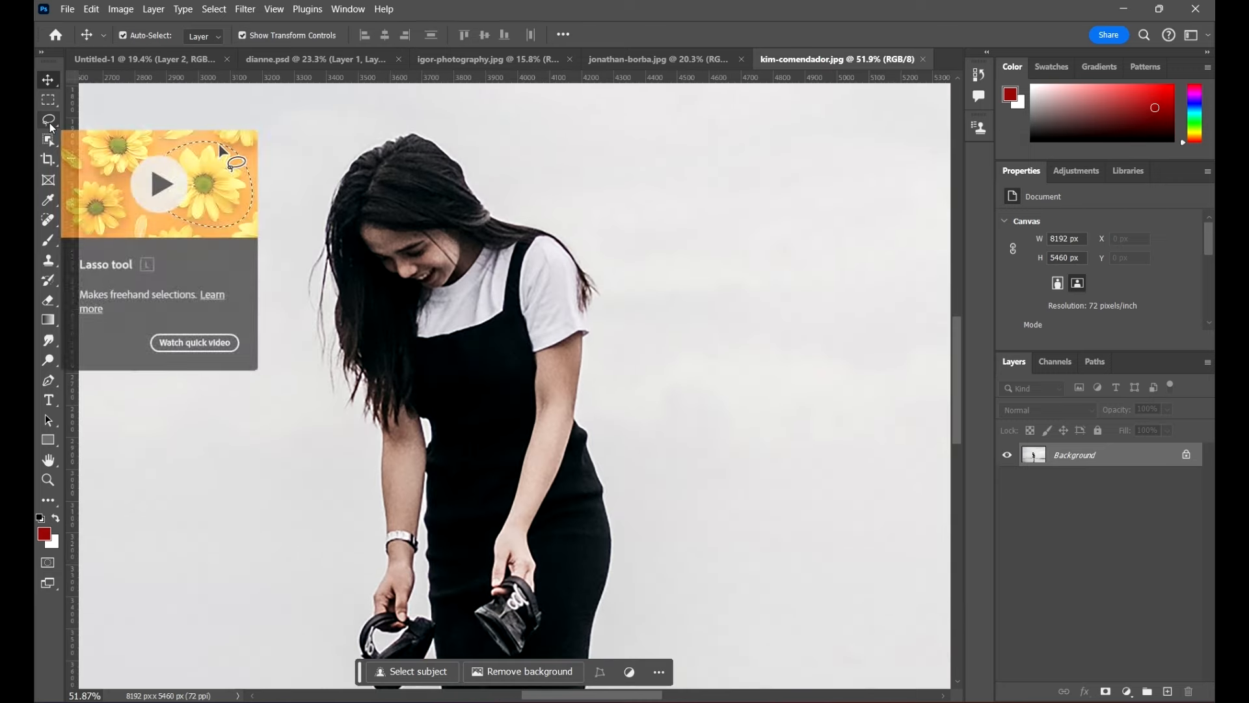
{"action": "left_click", "coordinate": [49, 123]}
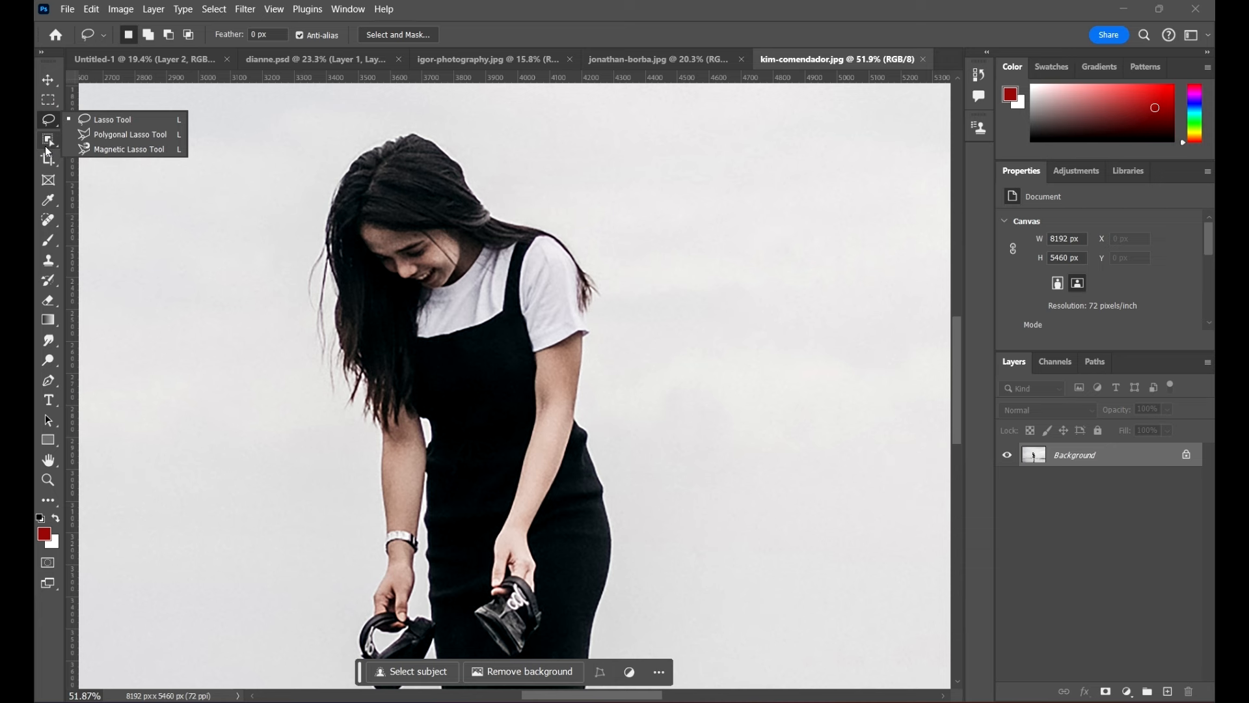
{"action": "left_click", "coordinate": [50, 145]}
{"action": "scroll", "coordinate": [420, 139], "scroll_direction": "down", "scroll_amount": 2}
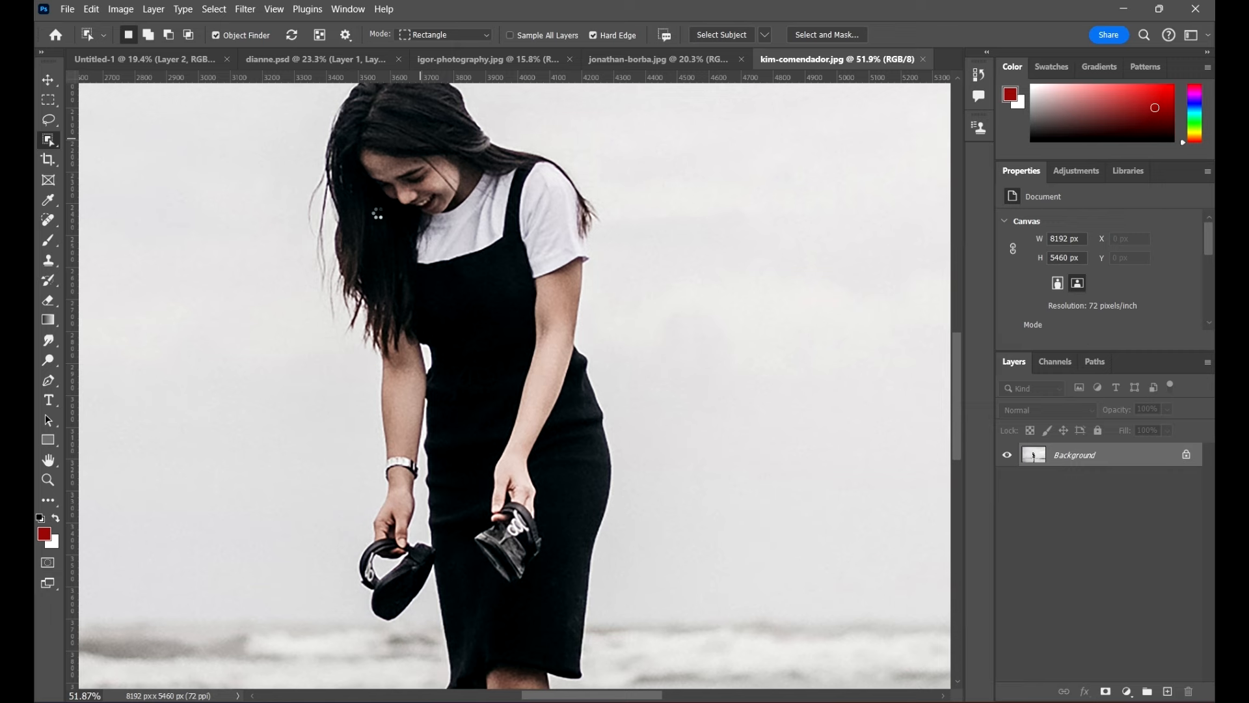
{"action": "scroll", "coordinate": [377, 213], "scroll_direction": "down", "scroll_amount": 5}
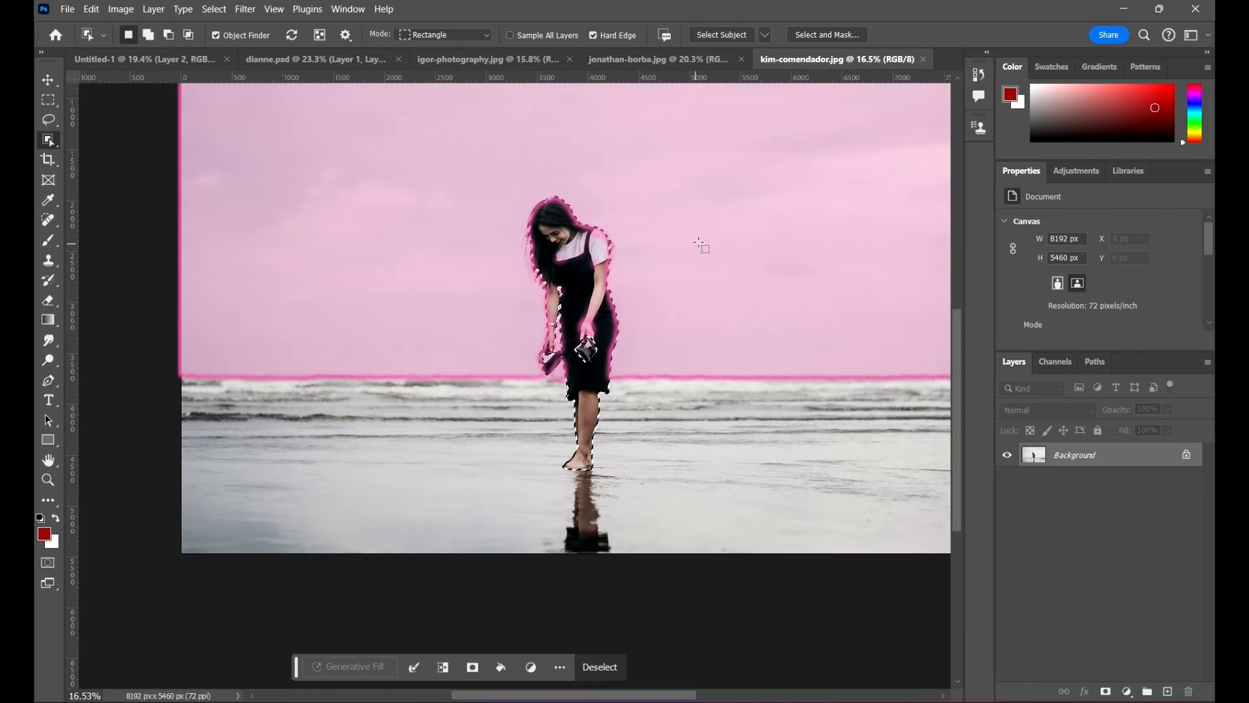
{"action": "scroll", "coordinate": [699, 242], "scroll_direction": "up", "scroll_amount": 1}
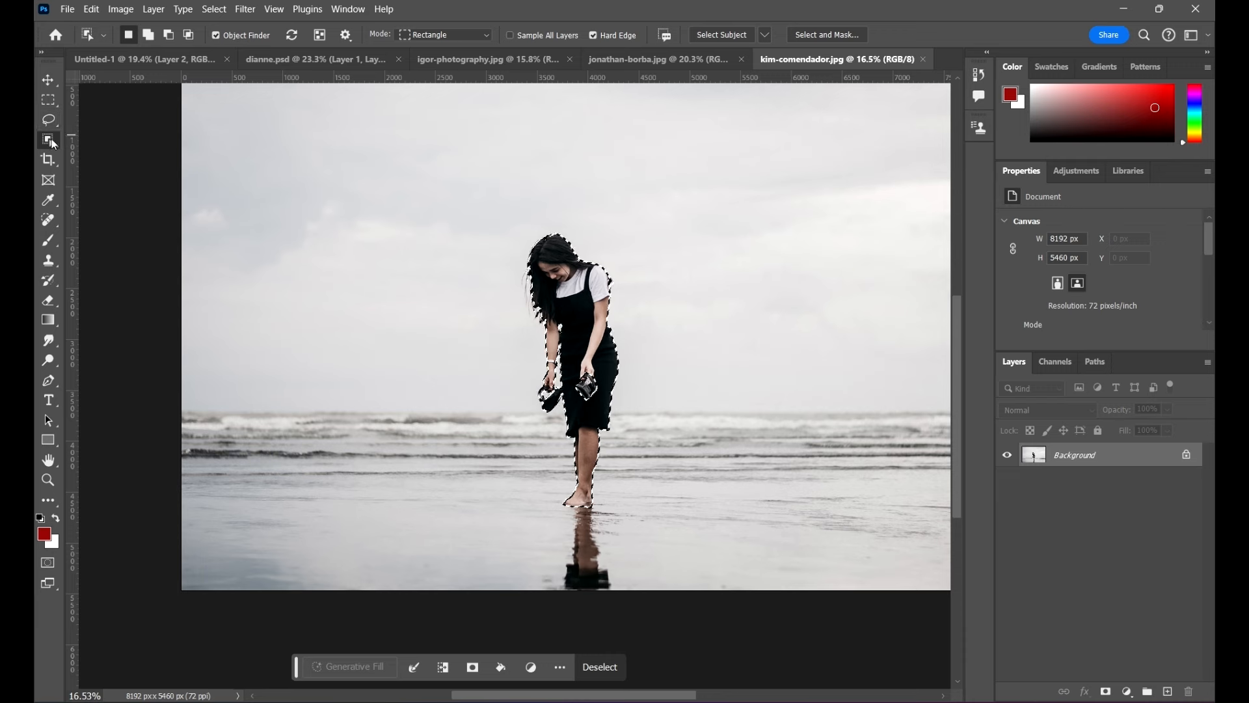
Step: Switch to the Lasso tool and drop the selection around the woman
{"action": "right_click", "coordinate": [54, 144]}
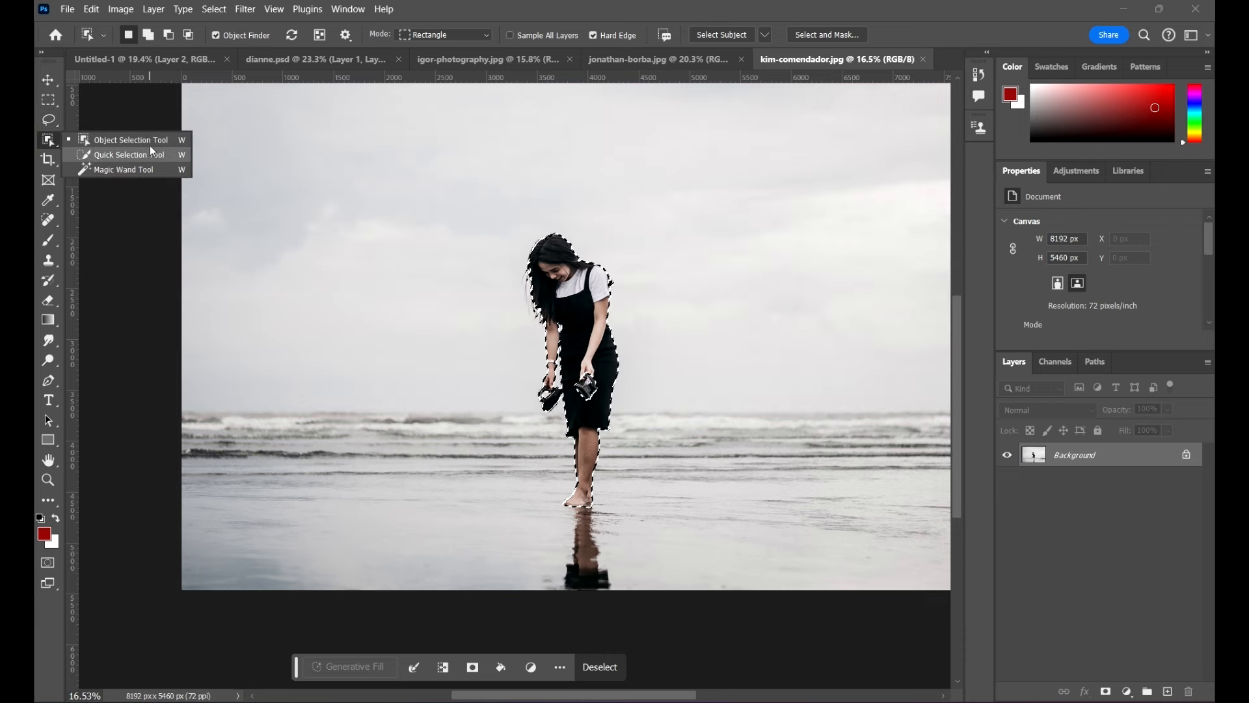
{"action": "left_click", "coordinate": [148, 142]}
{"action": "scroll", "coordinate": [458, 226], "scroll_direction": "down", "scroll_amount": 3}
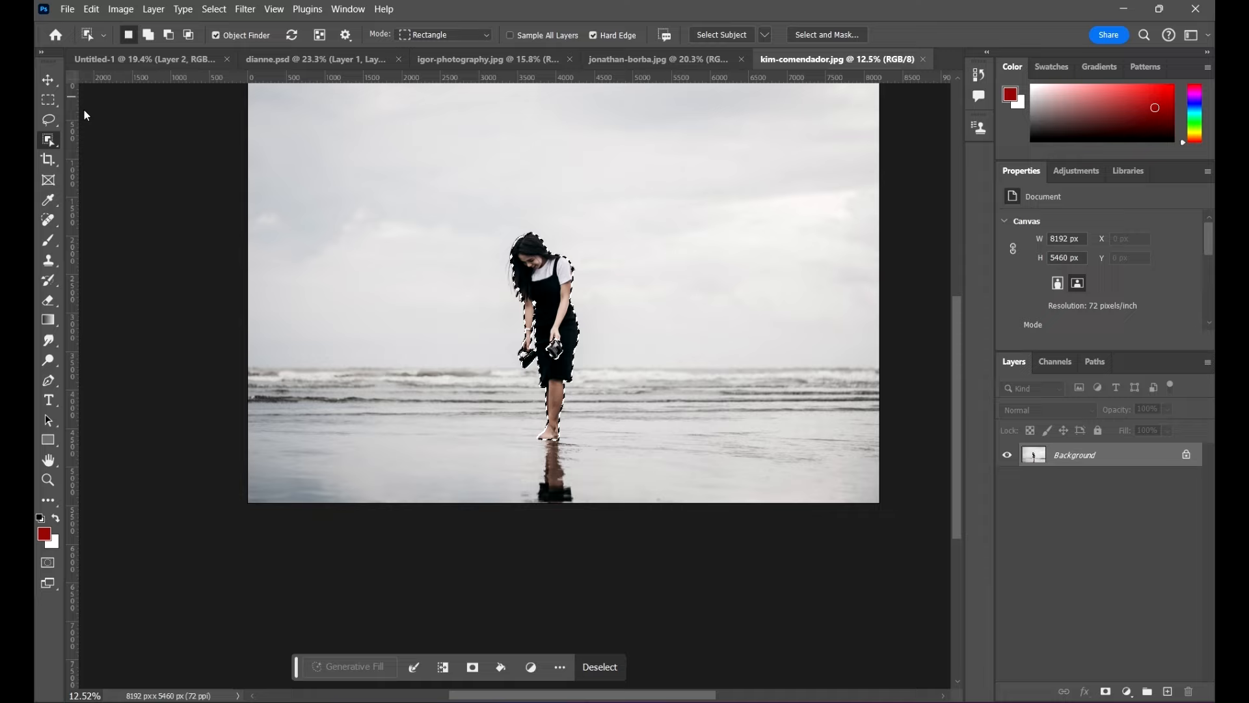
{"action": "left_click", "coordinate": [48, 119]}
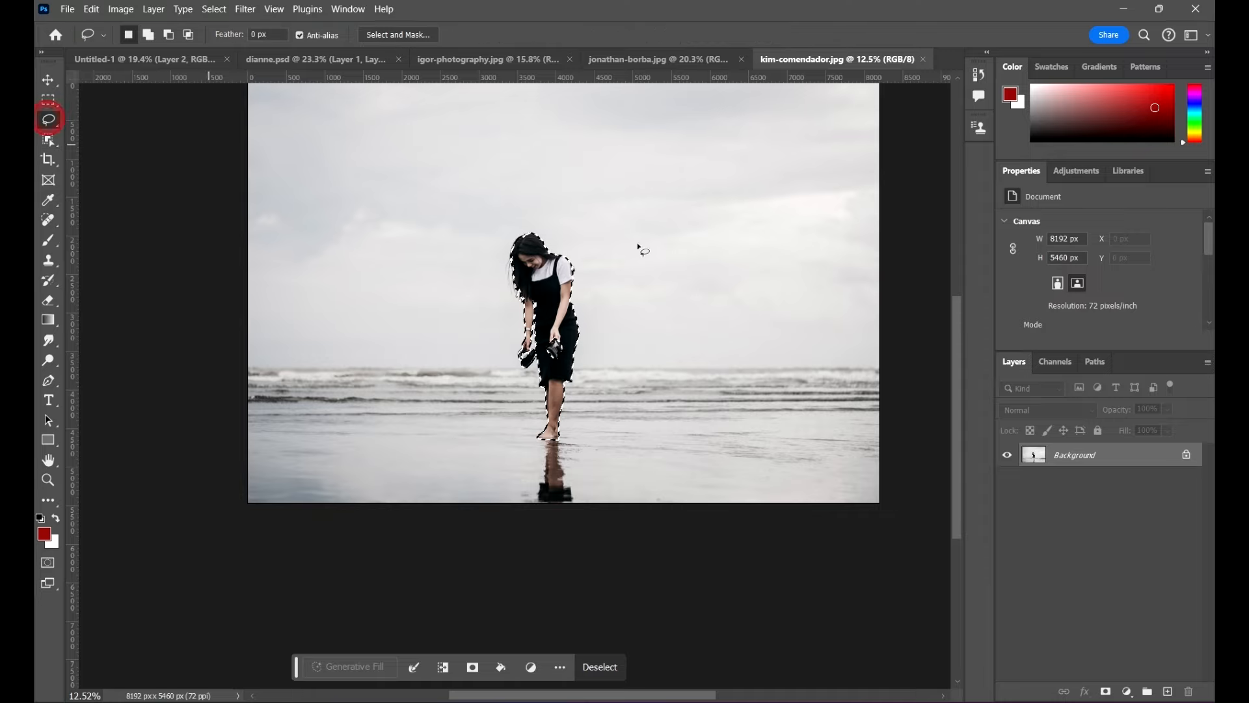
{"action": "scroll", "coordinate": [640, 249], "scroll_direction": "up", "scroll_amount": 8}
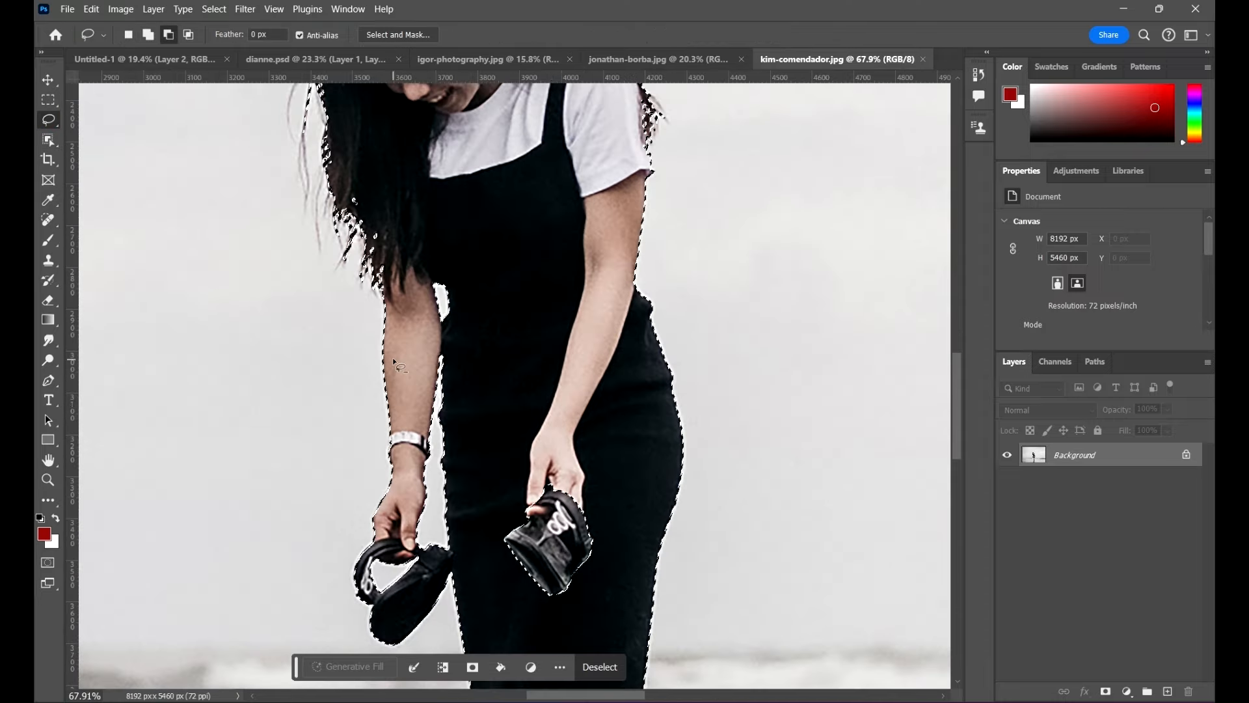
{"action": "scroll", "coordinate": [395, 361], "scroll_direction": "down", "scroll_amount": 6}
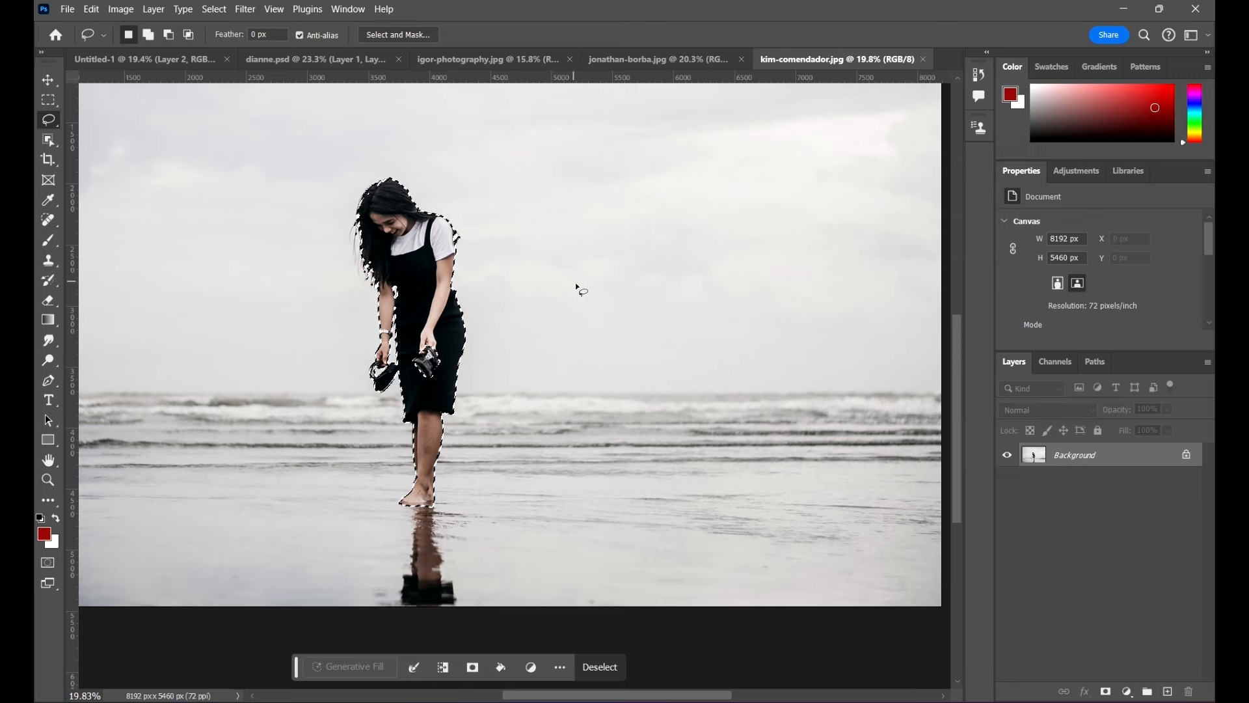
{"action": "scroll", "coordinate": [586, 257], "scroll_direction": "up", "scroll_amount": 2}
{"action": "left_click", "coordinate": [618, 261]}
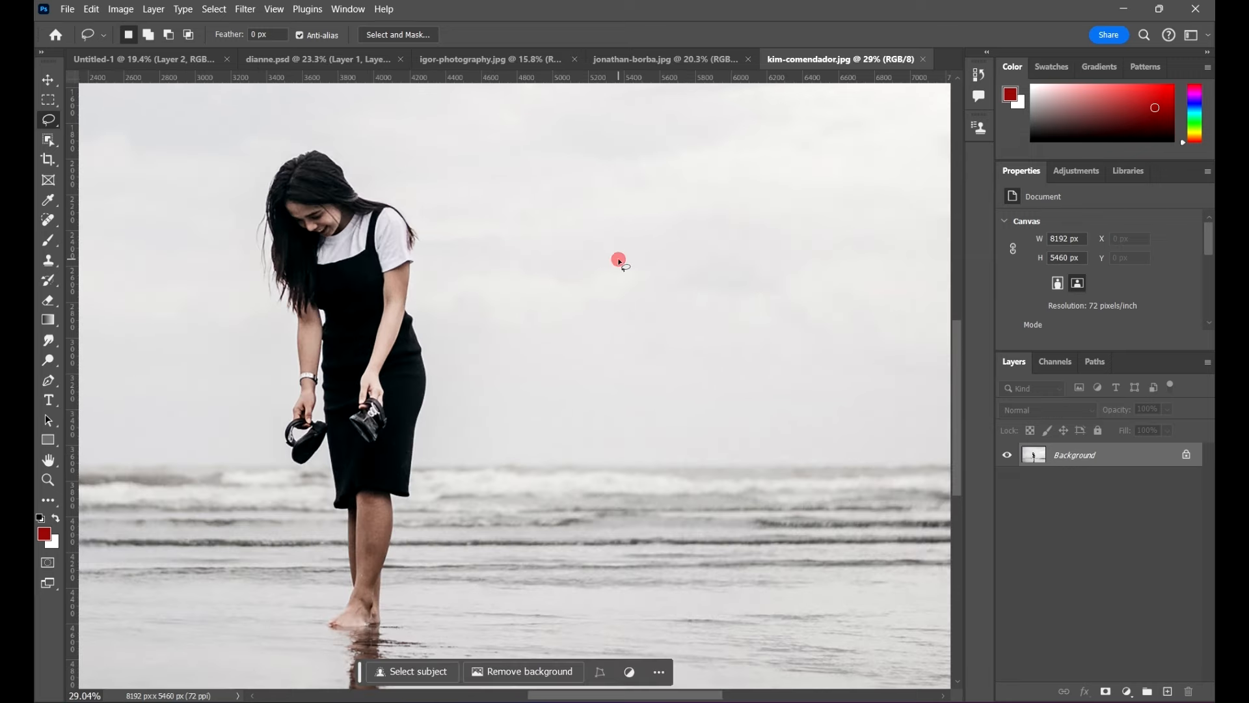
Step: Reselect the woman by restoring the last dropped selection
{"action": "scroll", "coordinate": [573, 273], "scroll_direction": "down", "scroll_amount": 3}
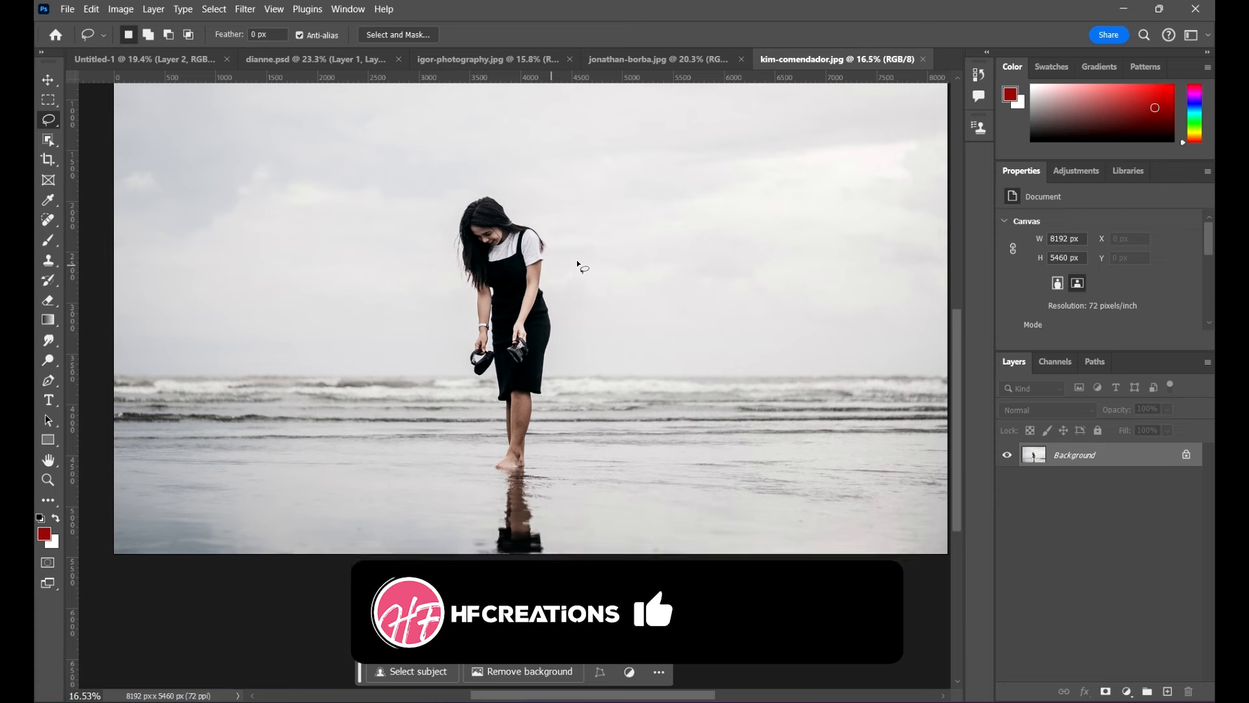
{"action": "scroll", "coordinate": [625, 264], "scroll_direction": "up", "scroll_amount": 2}
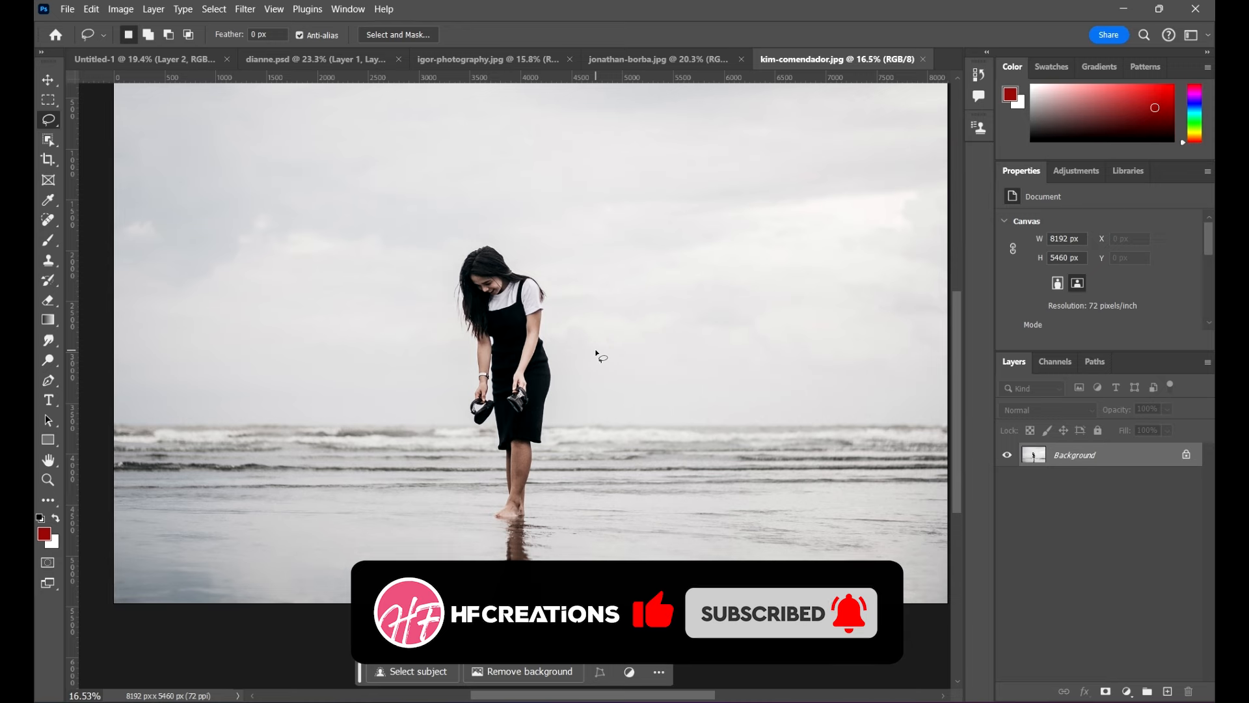
{"action": "scroll", "coordinate": [598, 353], "scroll_direction": "up", "scroll_amount": 2}
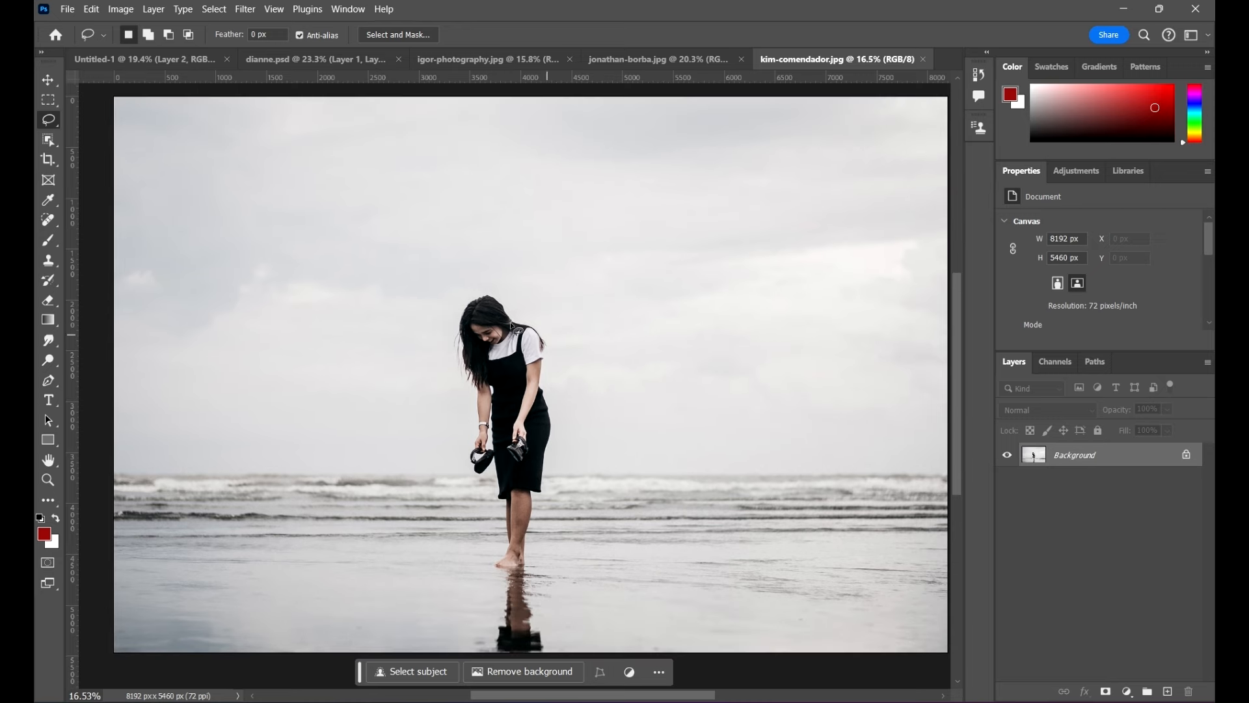
{"action": "scroll", "coordinate": [553, 317], "scroll_direction": "down", "scroll_amount": 2}
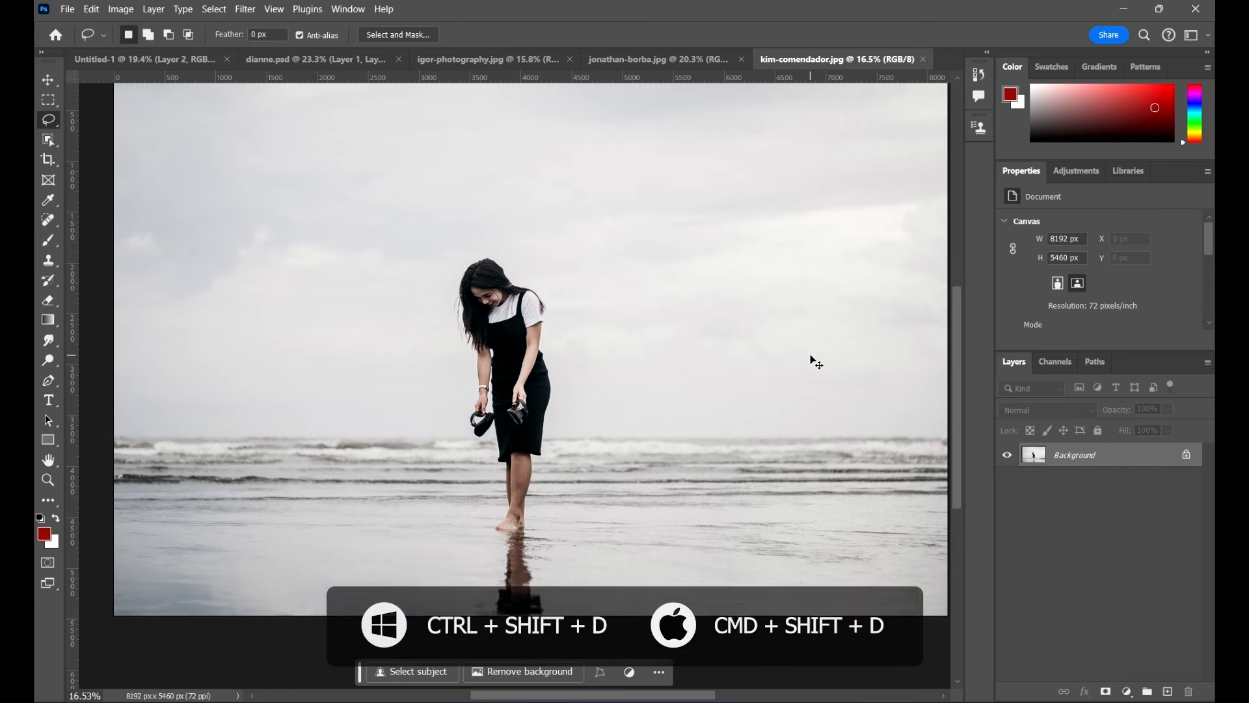
{"action": "key", "text": "ctrl+shift+d"}
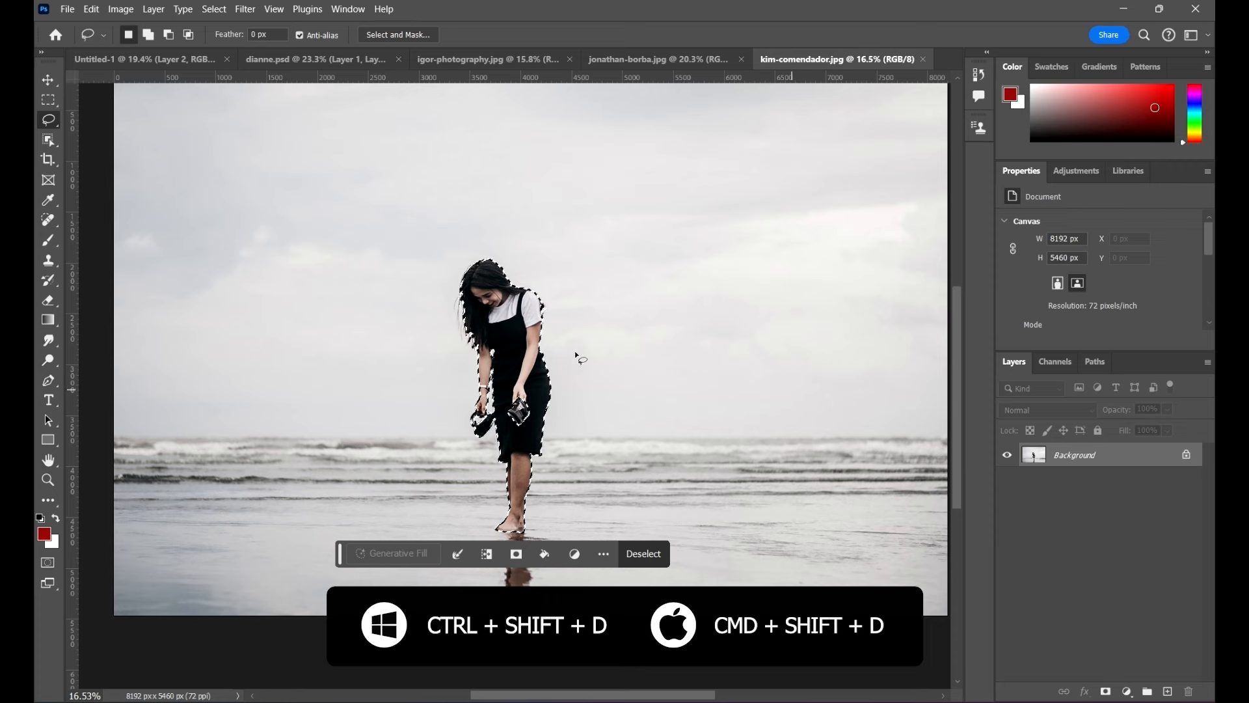
Step: Clear the restored selection around the woman
{"action": "right_click", "coordinate": [589, 246]}
{"action": "left_click", "coordinate": [675, 248]}
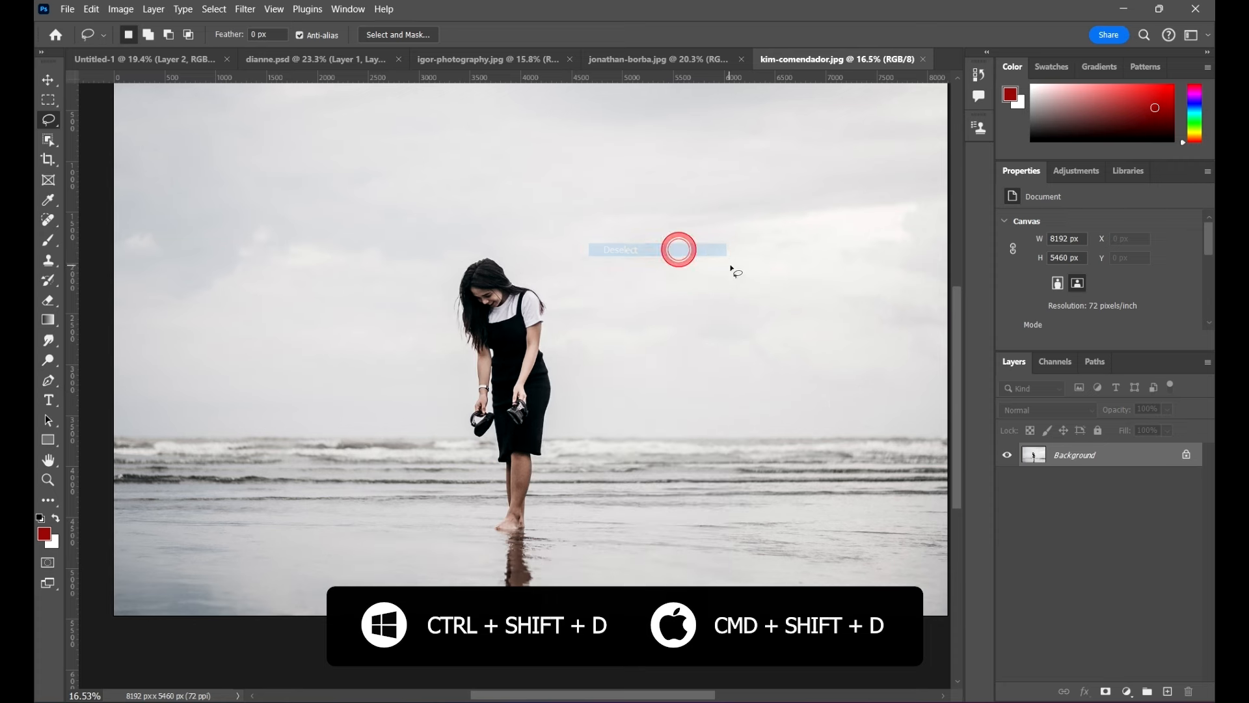
{"action": "scroll", "coordinate": [653, 229], "scroll_direction": "down", "scroll_amount": 1}
{"action": "scroll", "coordinate": [612, 240], "scroll_direction": "up", "scroll_amount": 3}
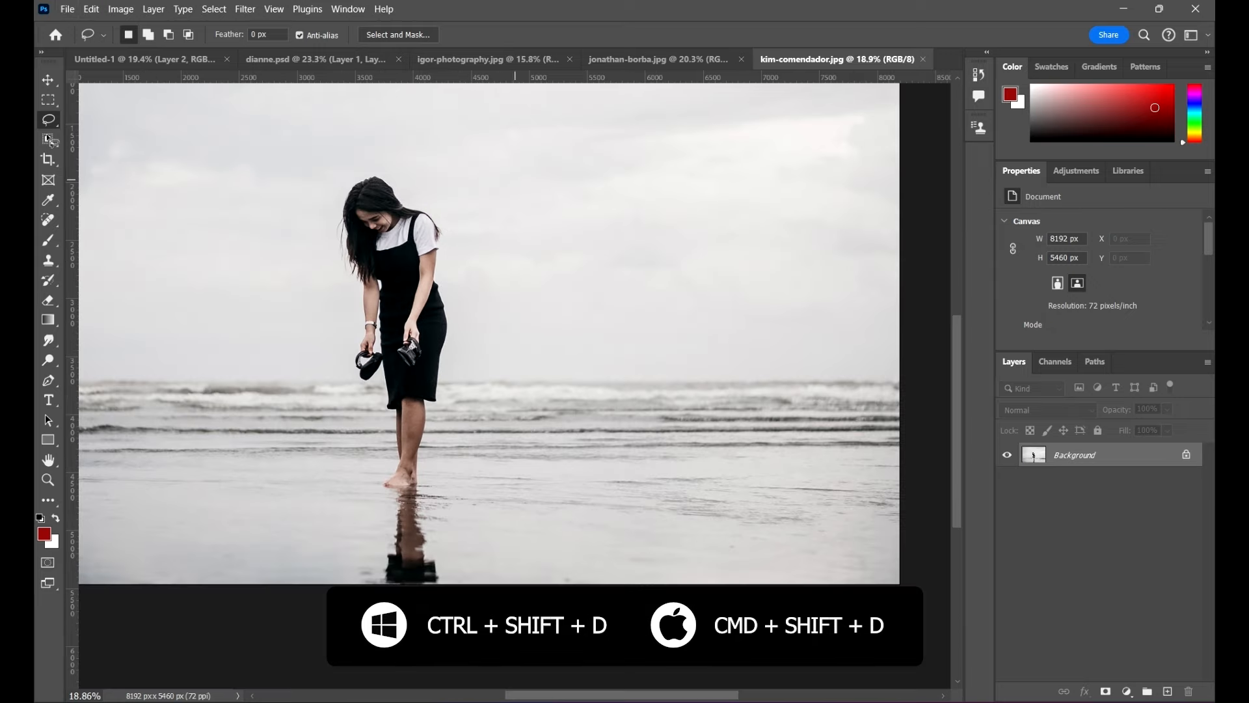
Step: Create a rectangular marquee selection in the sky, just beside the woman's head and shoulder
{"action": "left_click", "coordinate": [48, 100]}
{"action": "left_click_drag", "start_coordinate": [417, 115], "coordinate": [555, 232]}
{"action": "scroll", "coordinate": [290, 285], "scroll_direction": "up", "scroll_amount": 1}
{"action": "scroll", "coordinate": [291, 284], "scroll_direction": "down", "scroll_amount": 1}
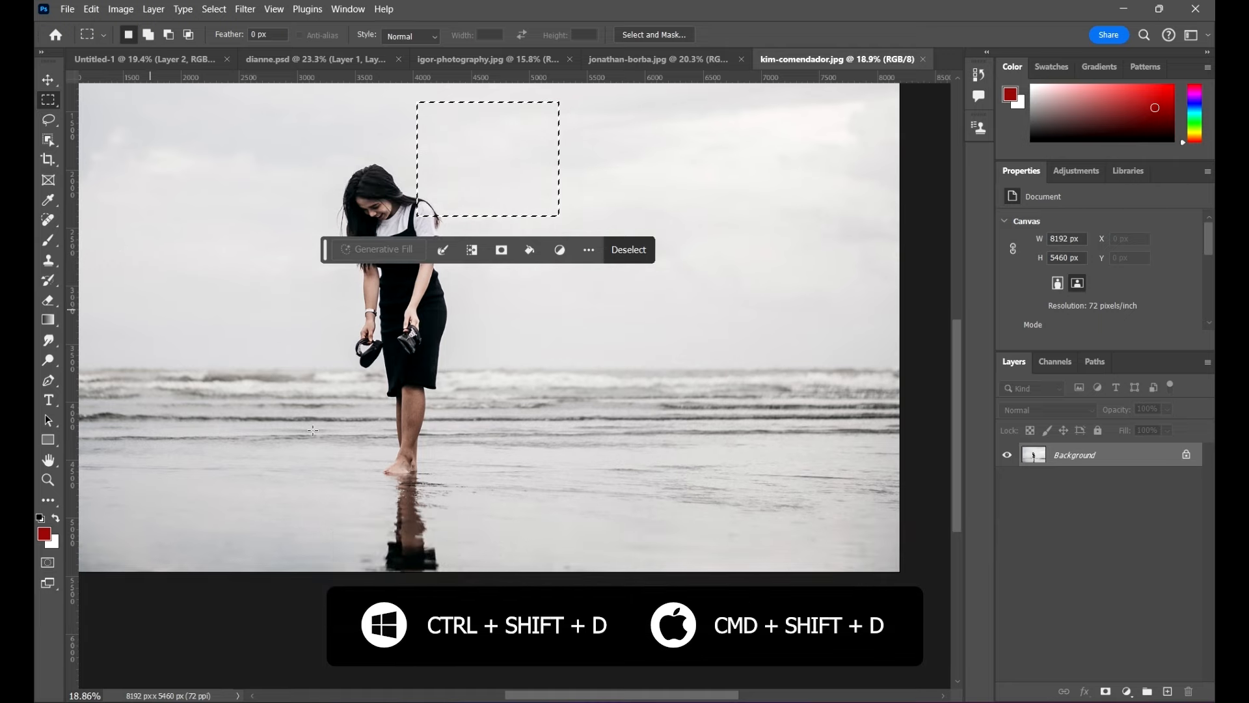
{"action": "scroll", "coordinate": [294, 511], "scroll_direction": "up", "scroll_amount": 3}
{"action": "scroll", "coordinate": [293, 510], "scroll_direction": "up", "scroll_amount": 2}
{"action": "scroll", "coordinate": [279, 488], "scroll_direction": "down", "scroll_amount": 4}
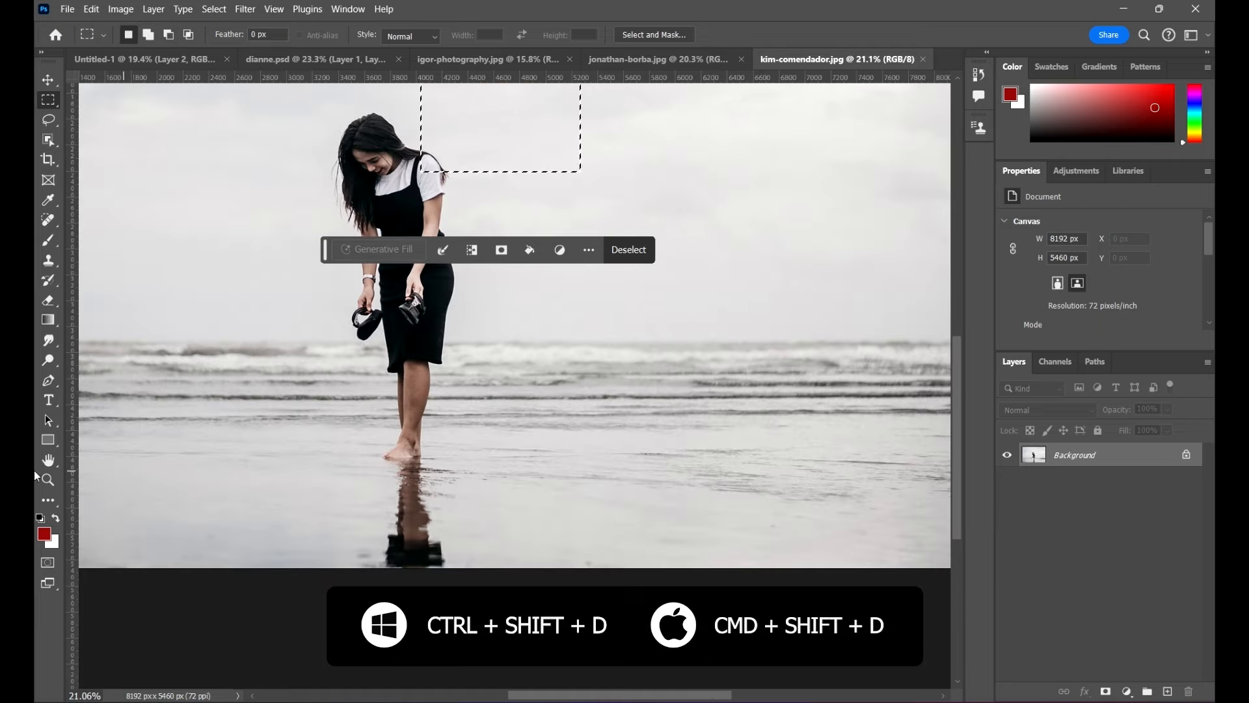
Step: Draw a white rectangle shape about 3499 × 1049 px over the woman's lower legs, extending across the sea
{"action": "left_click", "coordinate": [41, 442]}
{"action": "left_click_drag", "start_coordinate": [389, 315], "coordinate": [841, 451]}
{"action": "scroll", "coordinate": [221, 282], "scroll_direction": "up", "scroll_amount": 2}
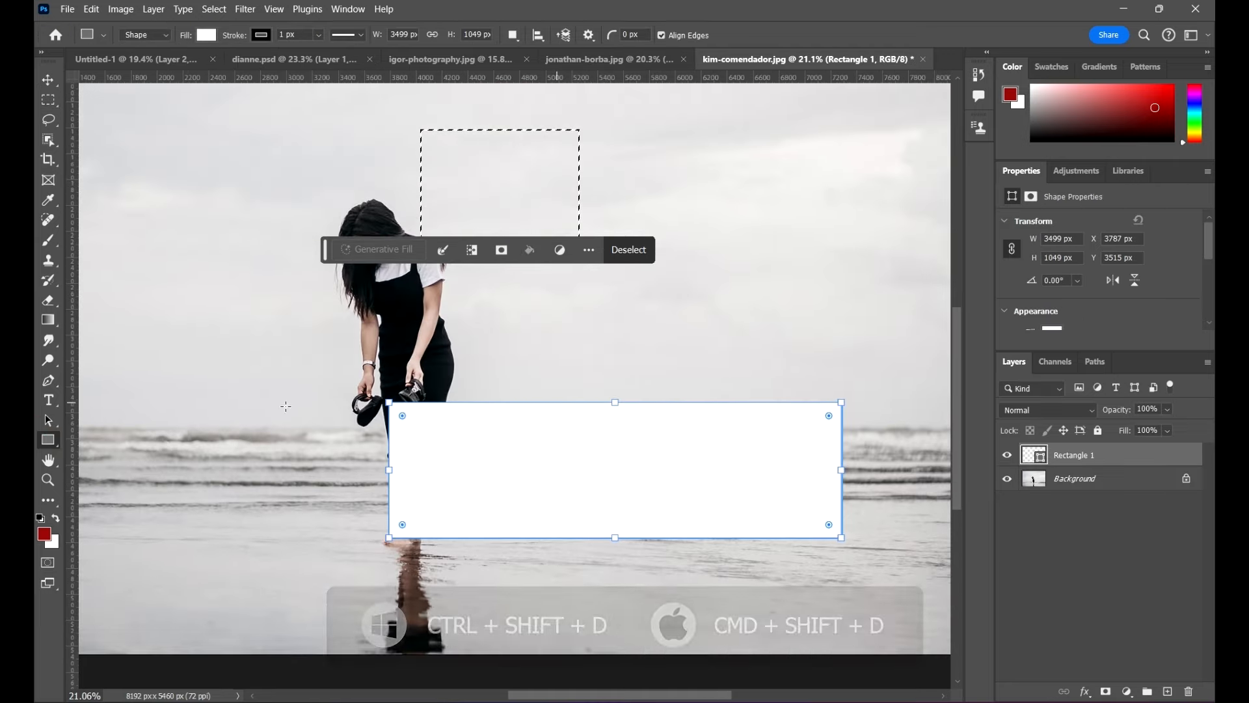
{"action": "key", "text": "v"}
{"action": "scroll", "coordinate": [406, 331], "scroll_direction": "down", "scroll_amount": 2}
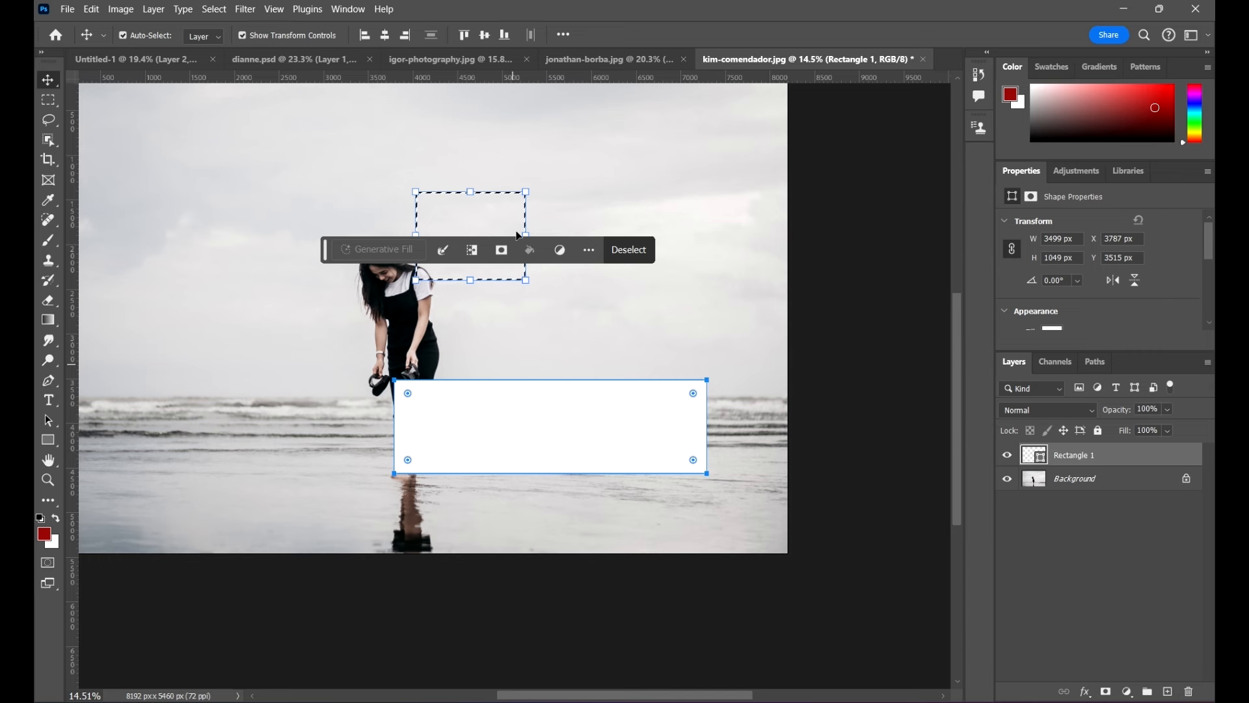
Step: Above the Background layer, draw a tall white rectangle beside the woman and another about 725 × 528 px in the sky
{"action": "left_click", "coordinate": [1106, 479]}
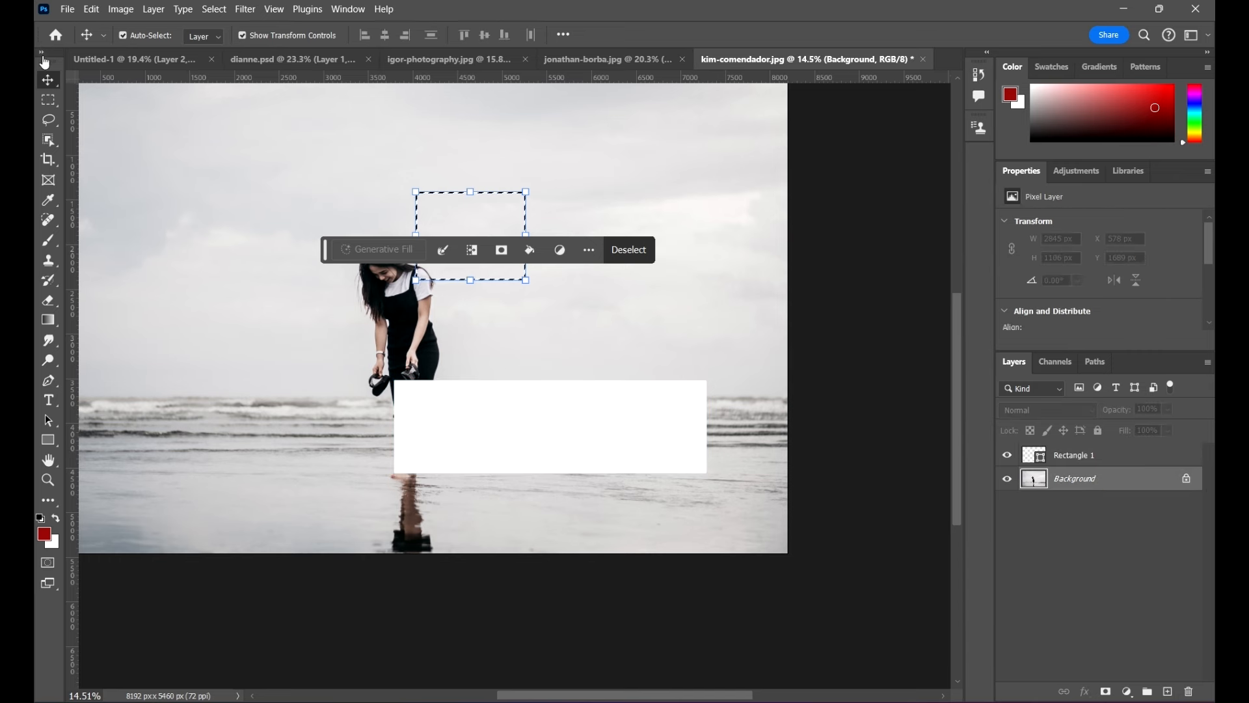
{"action": "left_click", "coordinate": [47, 121]}
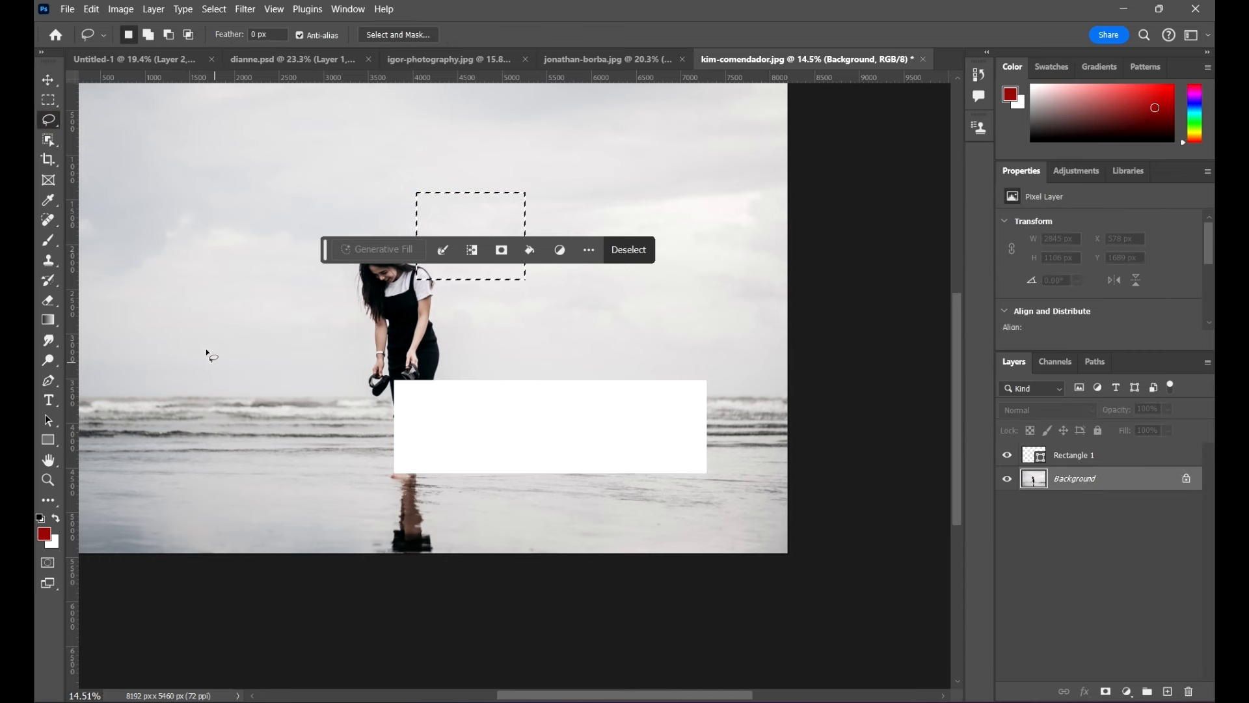
{"action": "left_click", "coordinate": [48, 440]}
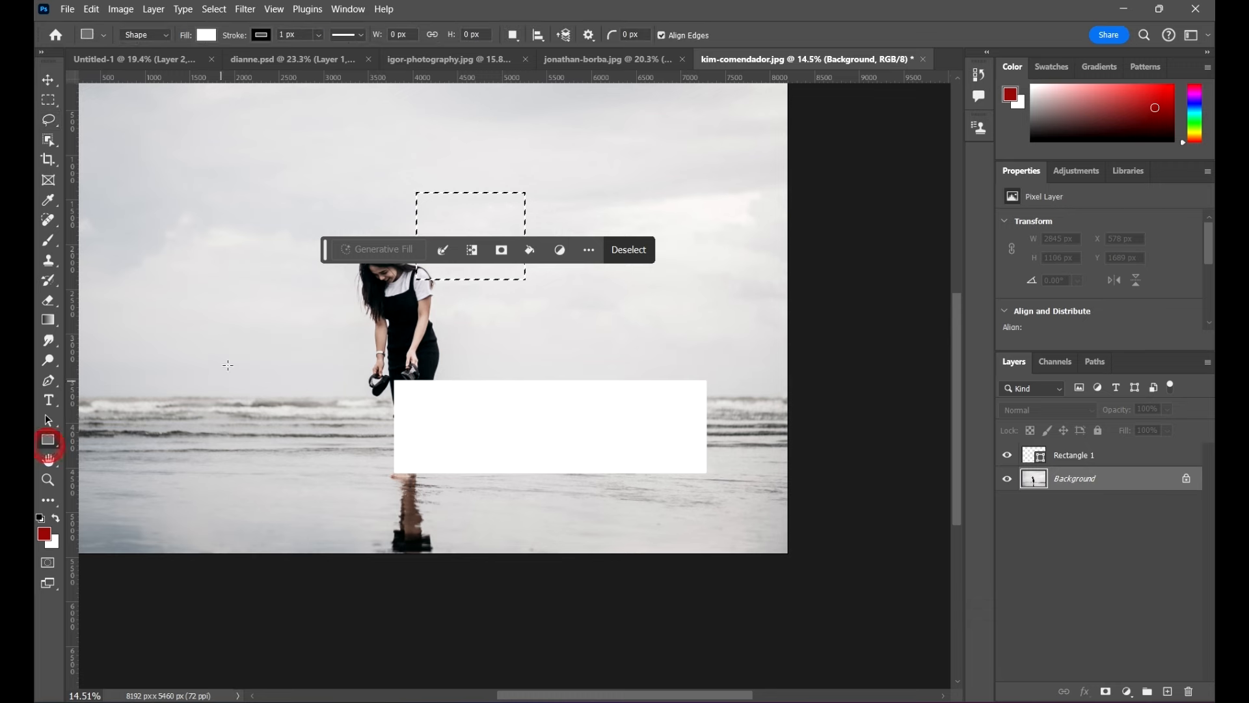
{"action": "left_click_drag", "start_coordinate": [236, 343], "coordinate": [305, 473]}
{"action": "mouse_move", "coordinate": [298, 191]}
{"action": "left_mouse_down"}
{"action": "mouse_move", "coordinate": [362, 251]}
{"action": "mouse_move", "coordinate": [363, 237]}
{"action": "left_mouse_up"}
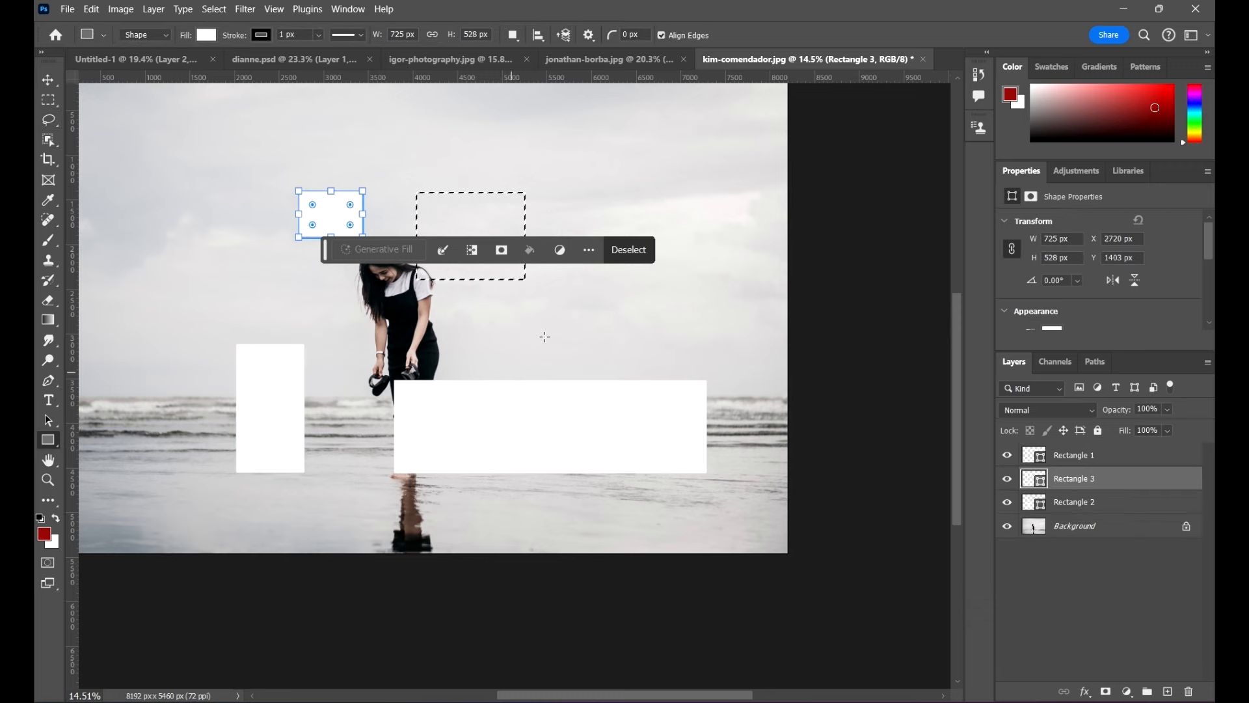
{"action": "scroll", "coordinate": [219, 270], "scroll_direction": "up", "scroll_amount": 1}
Step: Clear the rectangular marquee selection in the sky using the Lasso tool
{"action": "left_click", "coordinate": [47, 159]}
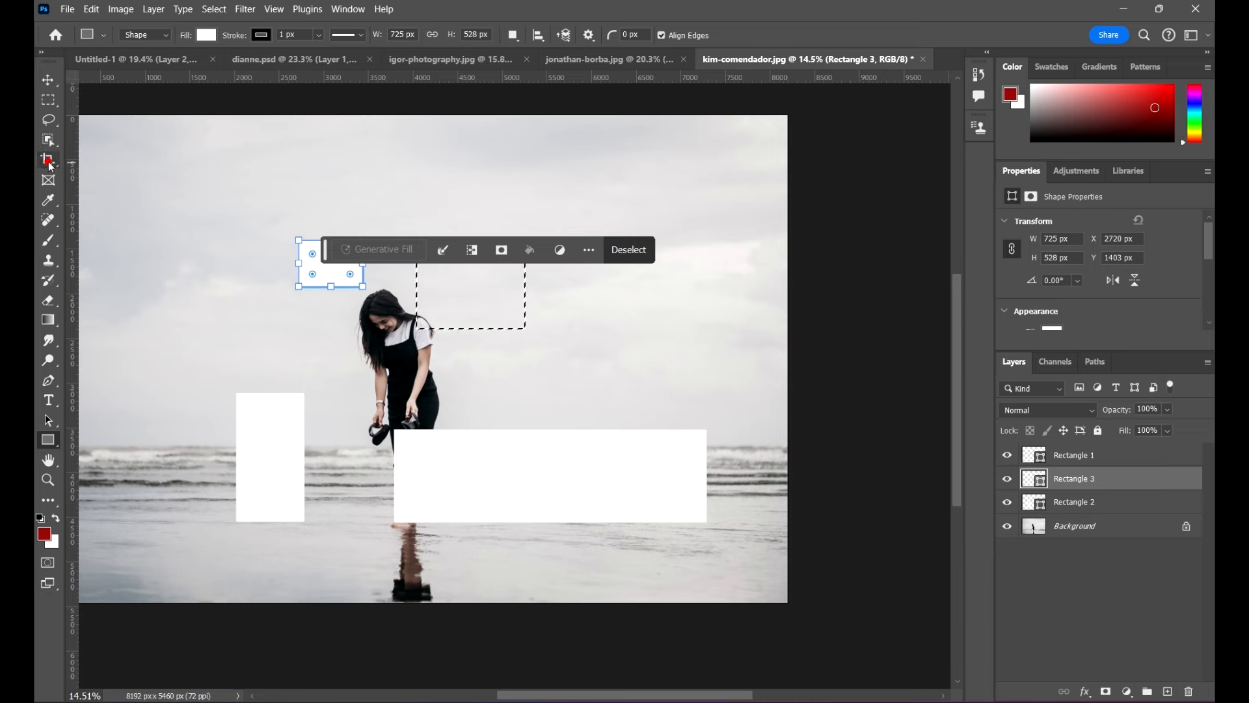
{"action": "left_click", "coordinate": [48, 120]}
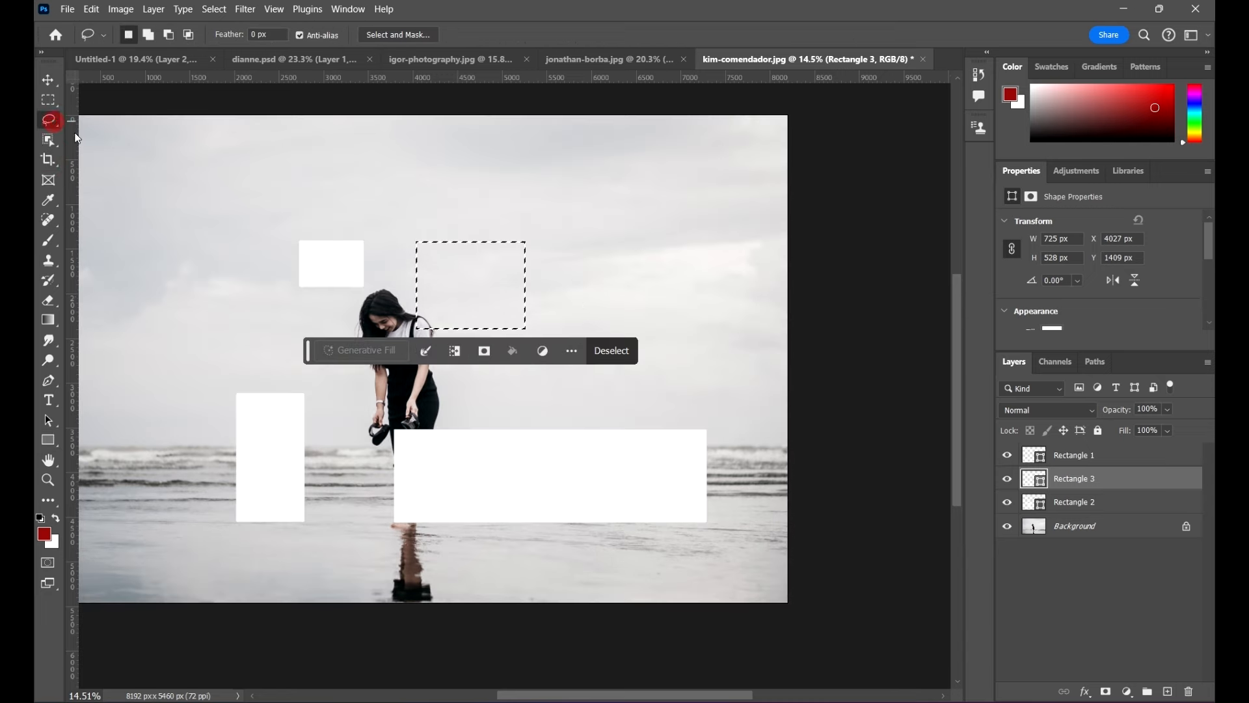
{"action": "left_click", "coordinate": [719, 251]}
{"action": "scroll", "coordinate": [898, 306], "scroll_direction": "down", "scroll_amount": 2}
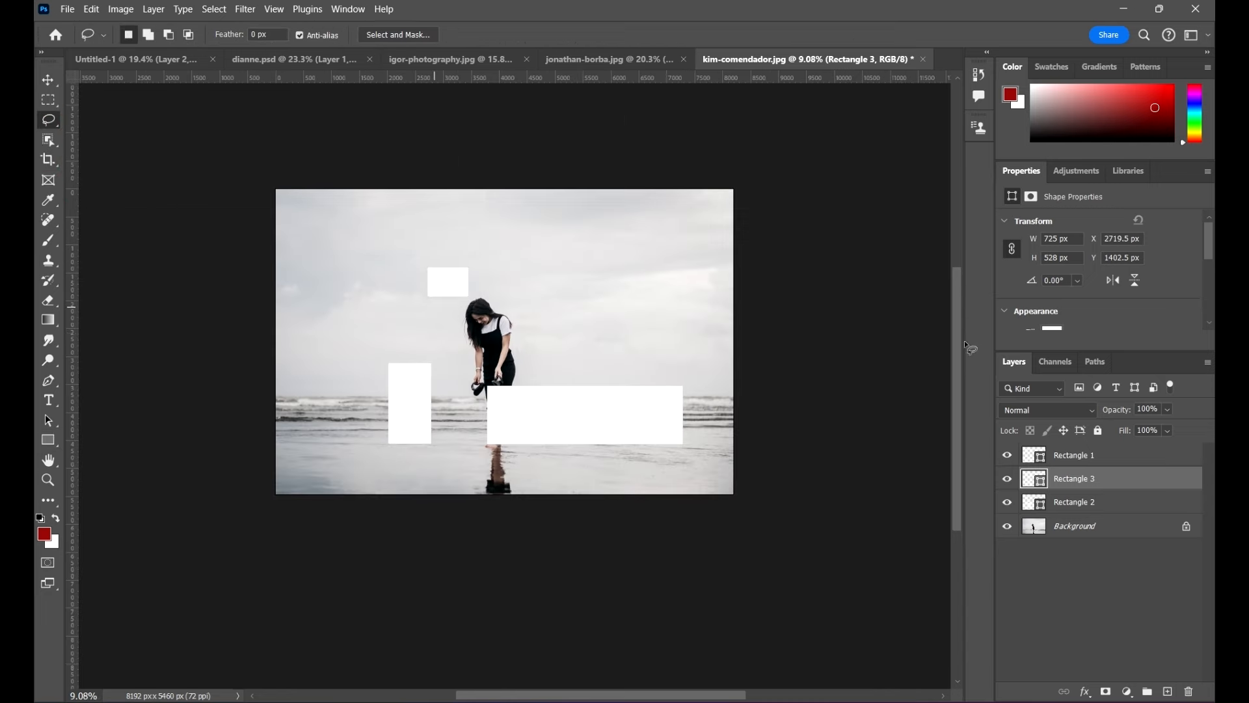
Step: With the Background layer active, restore the last rectangular selection in the sky using Reselect
{"action": "left_click", "coordinate": [1141, 535]}
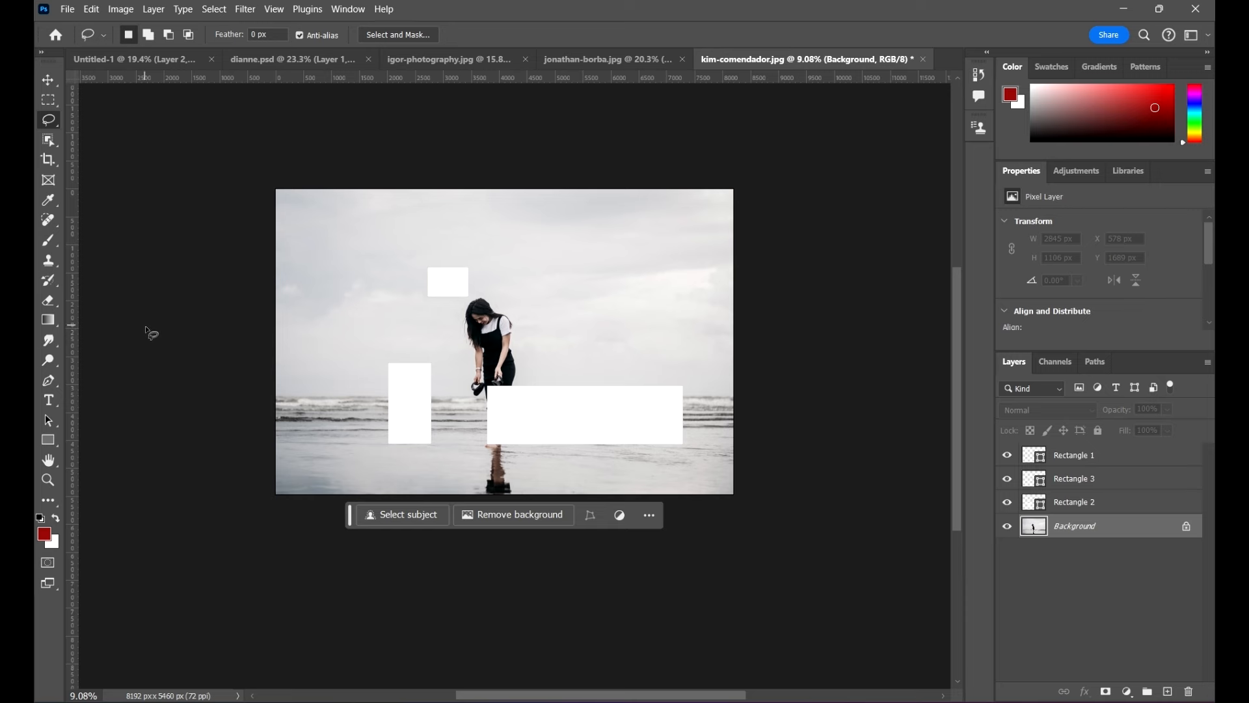
{"action": "key", "text": "ctrl+shift+d"}
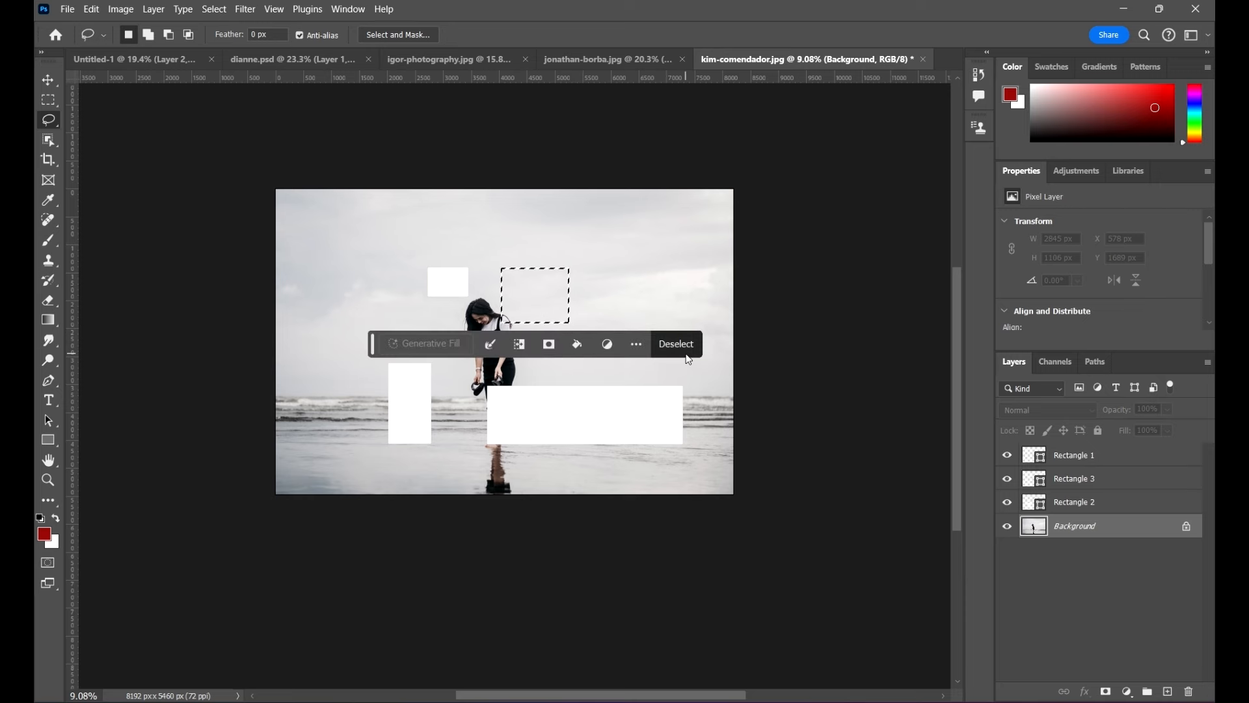
{"action": "key", "text": "alt"}
{"action": "scroll", "coordinate": [565, 279], "scroll_direction": "up", "scroll_amount": 3}
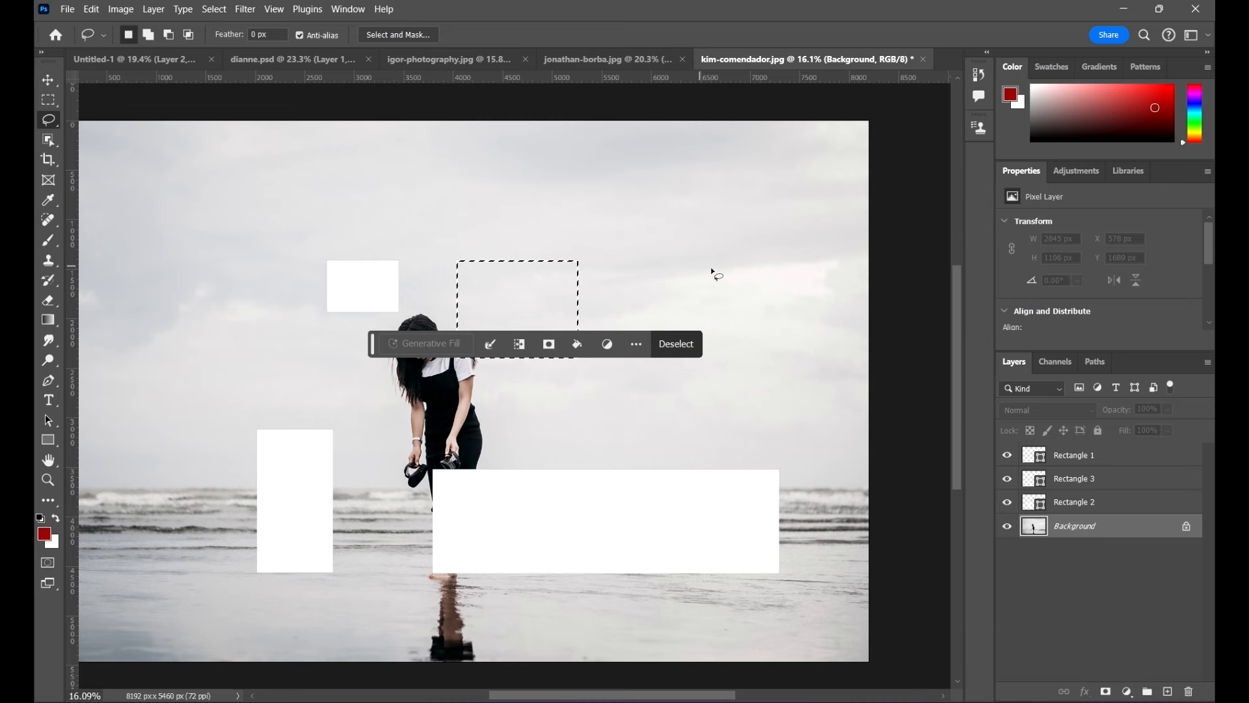
{"action": "scroll", "coordinate": [722, 270], "scroll_direction": "down", "scroll_amount": 2}
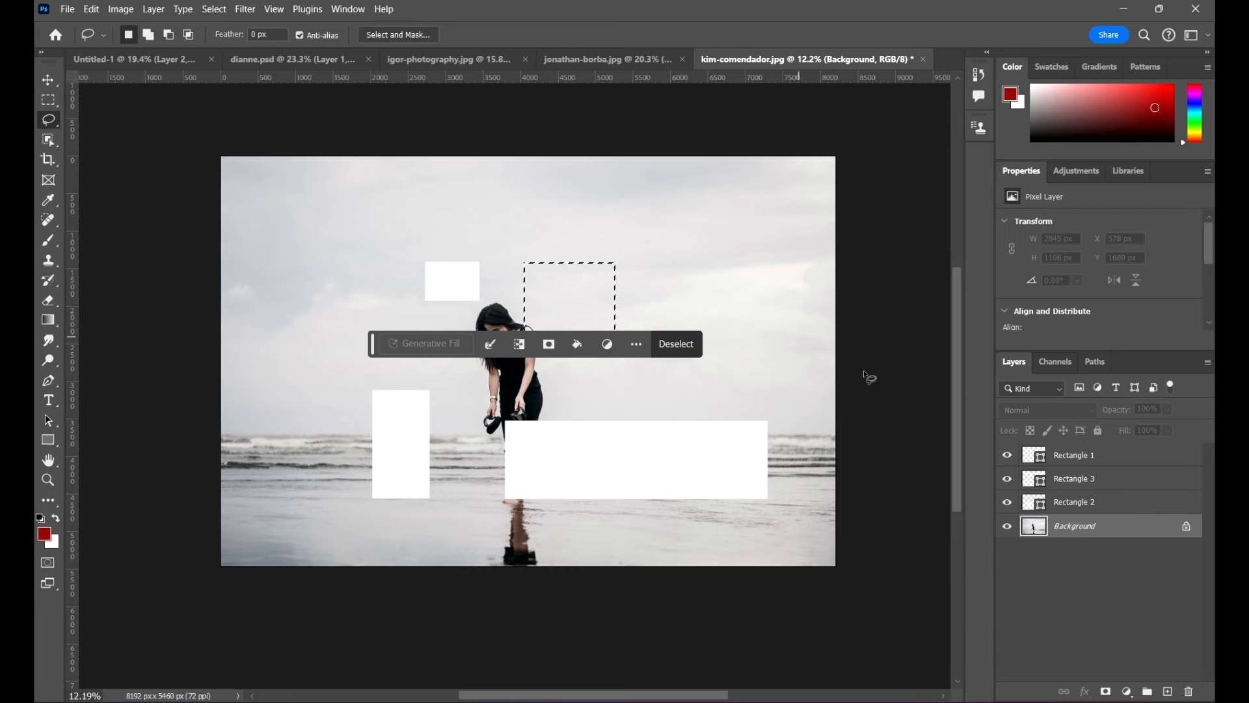
{"action": "left_click_drag", "start_coordinate": [813, 376], "coordinate": [794, 388]}
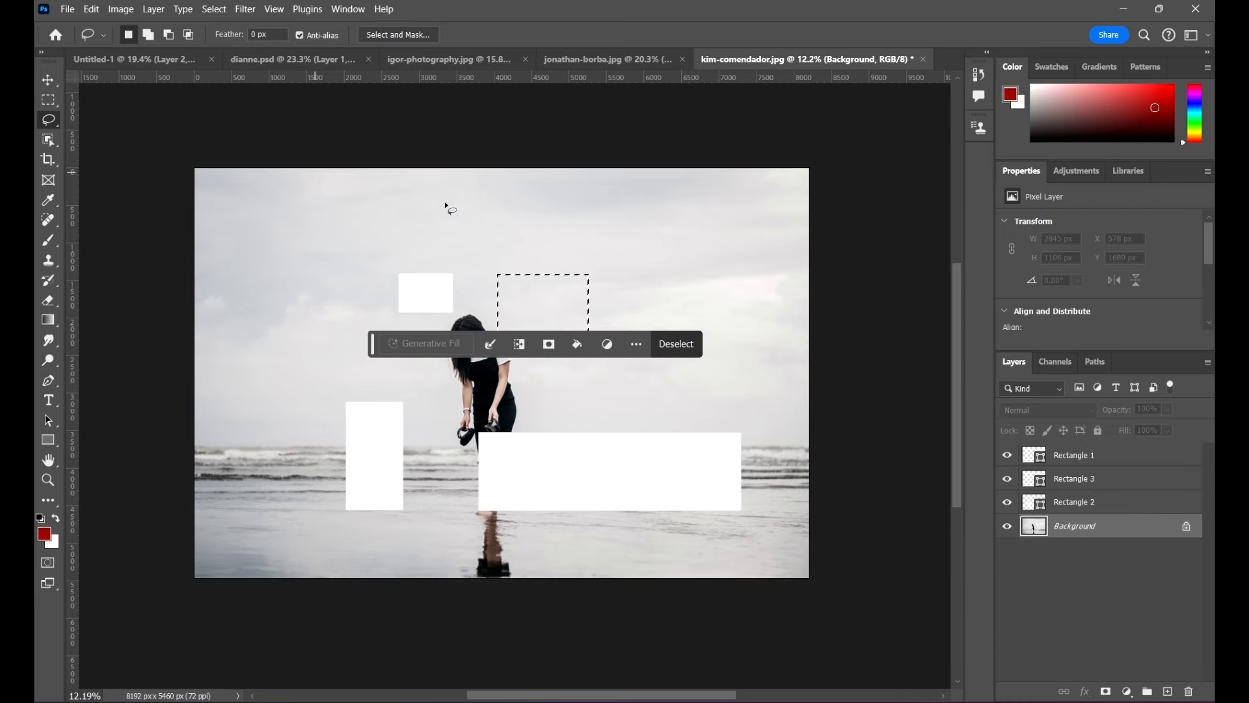
Step: Deselect the restored rectangular selection in the beach photo
{"action": "right_click", "coordinate": [705, 254]}
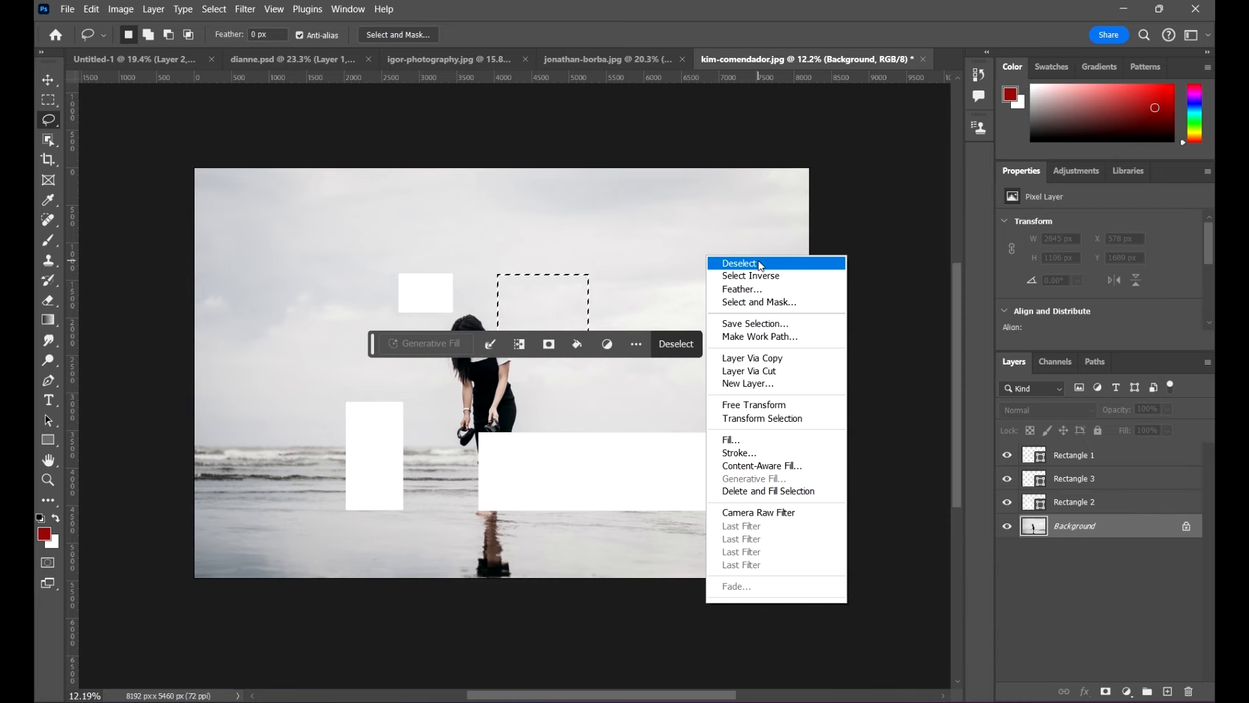
{"action": "left_click", "coordinate": [712, 258]}
{"action": "left_click_drag", "start_coordinate": [710, 253], "coordinate": [672, 229]}
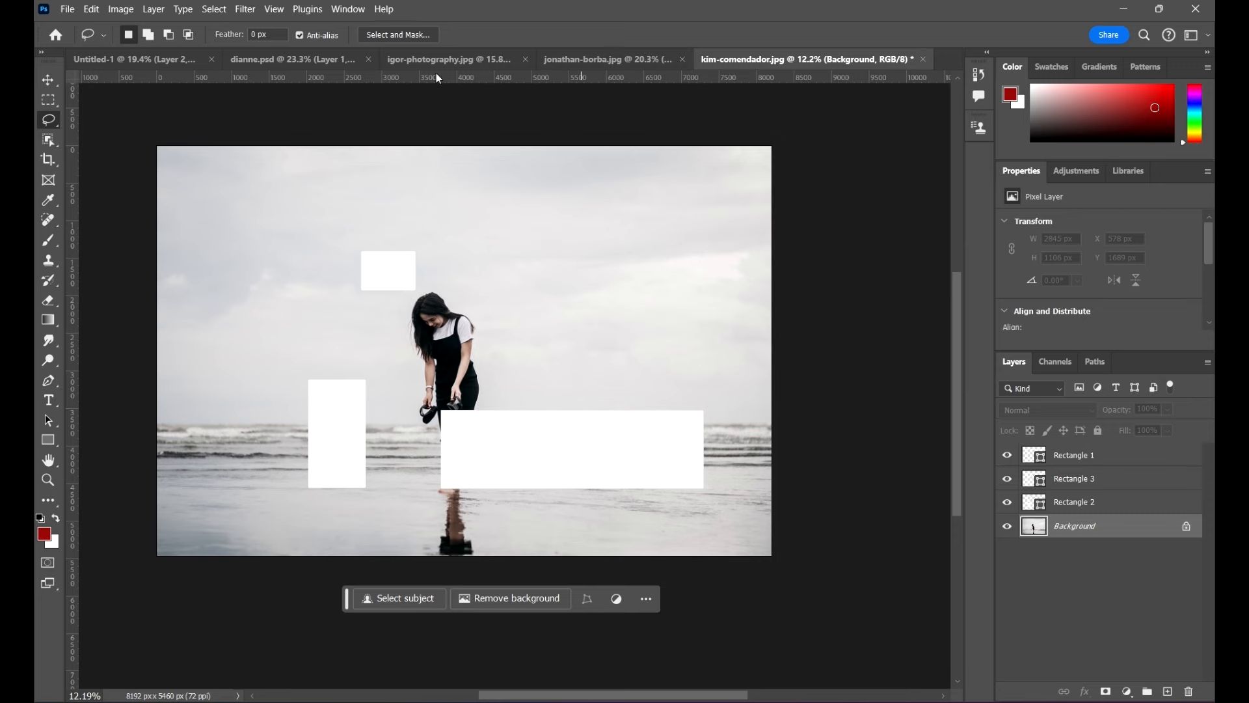
Step: Go to the jonathan-borba.jpg document and revert it to its last saved state
{"action": "left_click", "coordinate": [565, 66]}
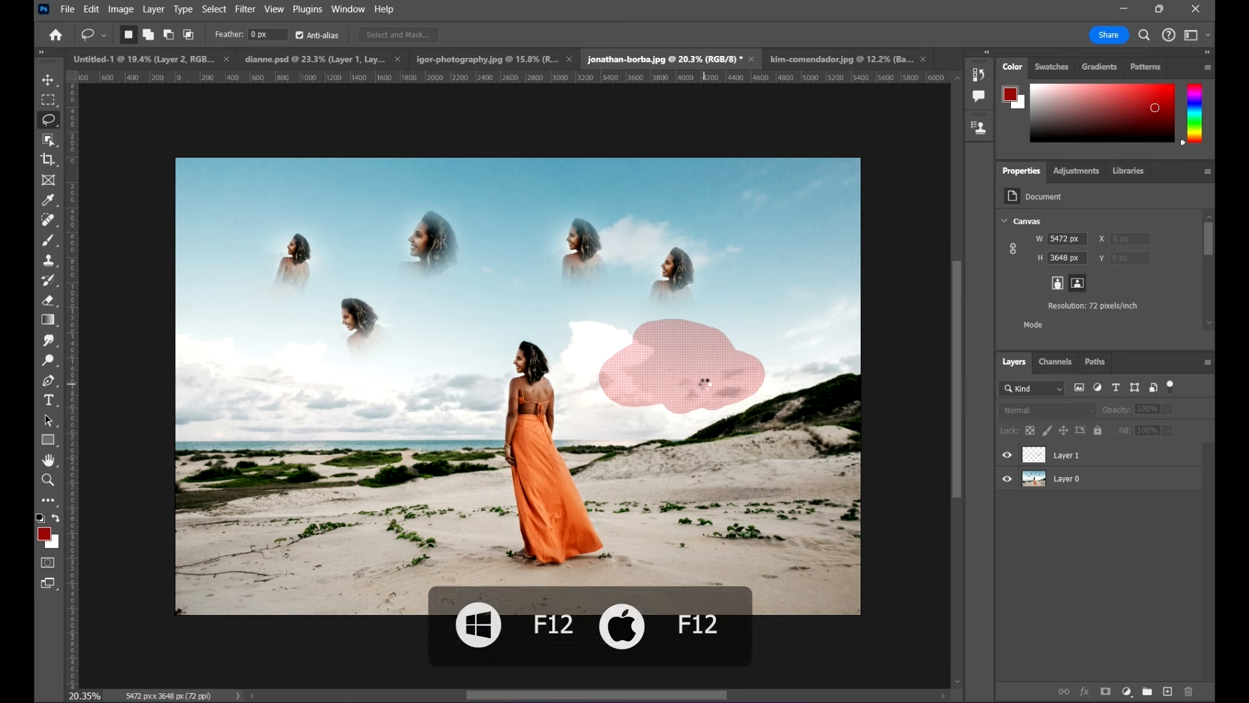
{"action": "key", "text": "F12"}
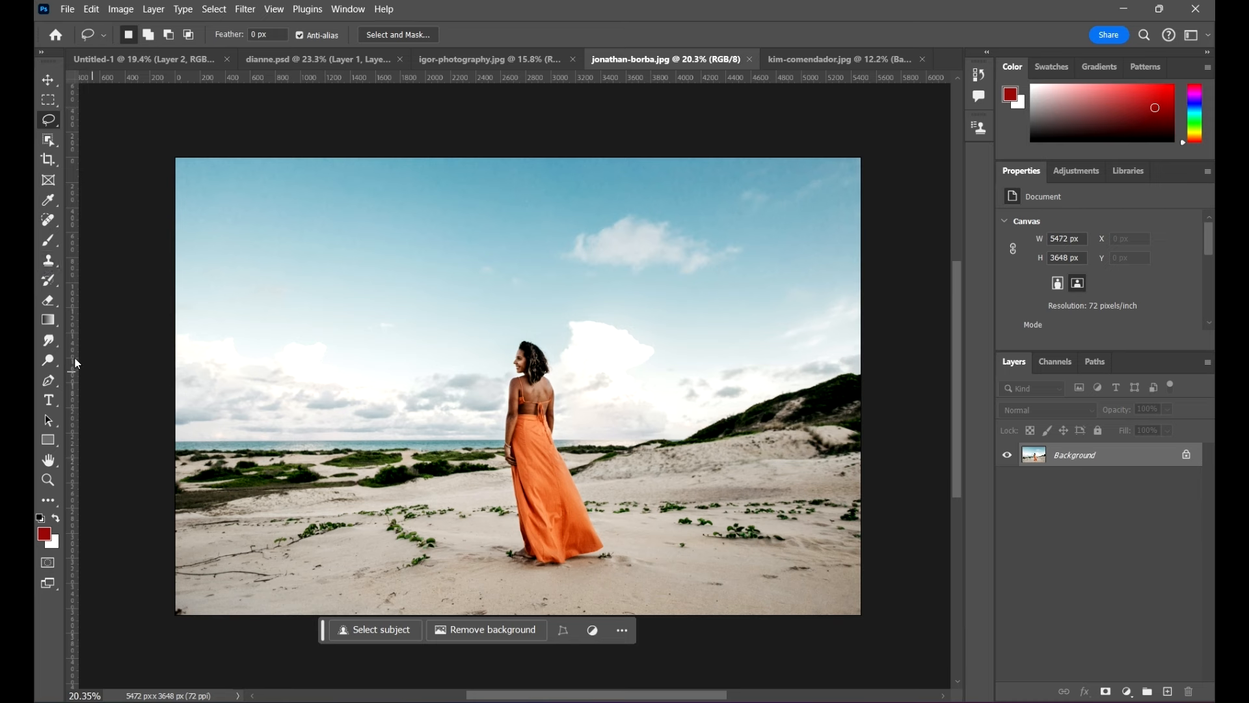
Step: Add a white "Lorem Ipsum" text layer in the sky, scale it to 237.30%, and centre it above the woman
{"action": "left_click", "coordinate": [52, 400]}
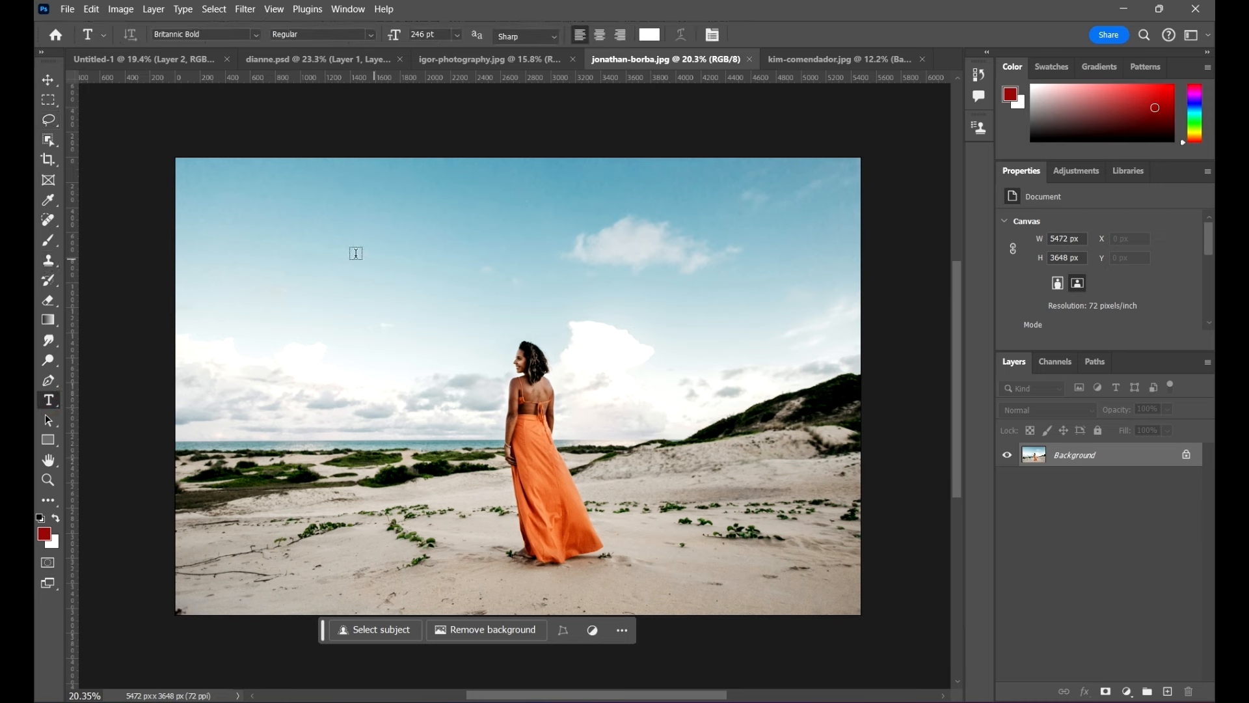
{"action": "left_click", "coordinate": [355, 255]}
{"action": "left_click", "coordinate": [48, 79]}
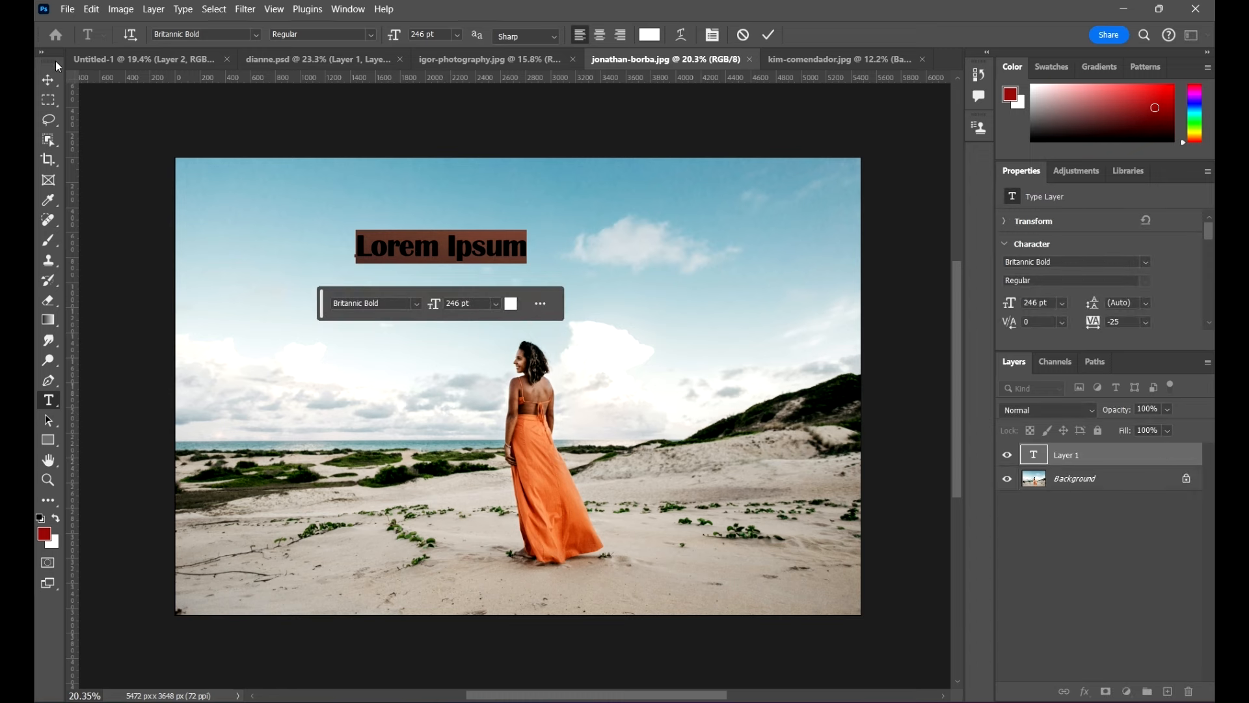
{"action": "left_click_drag", "start_coordinate": [527, 261], "coordinate": [758, 372]}
{"action": "left_click_drag", "start_coordinate": [648, 269], "coordinate": [615, 277]}
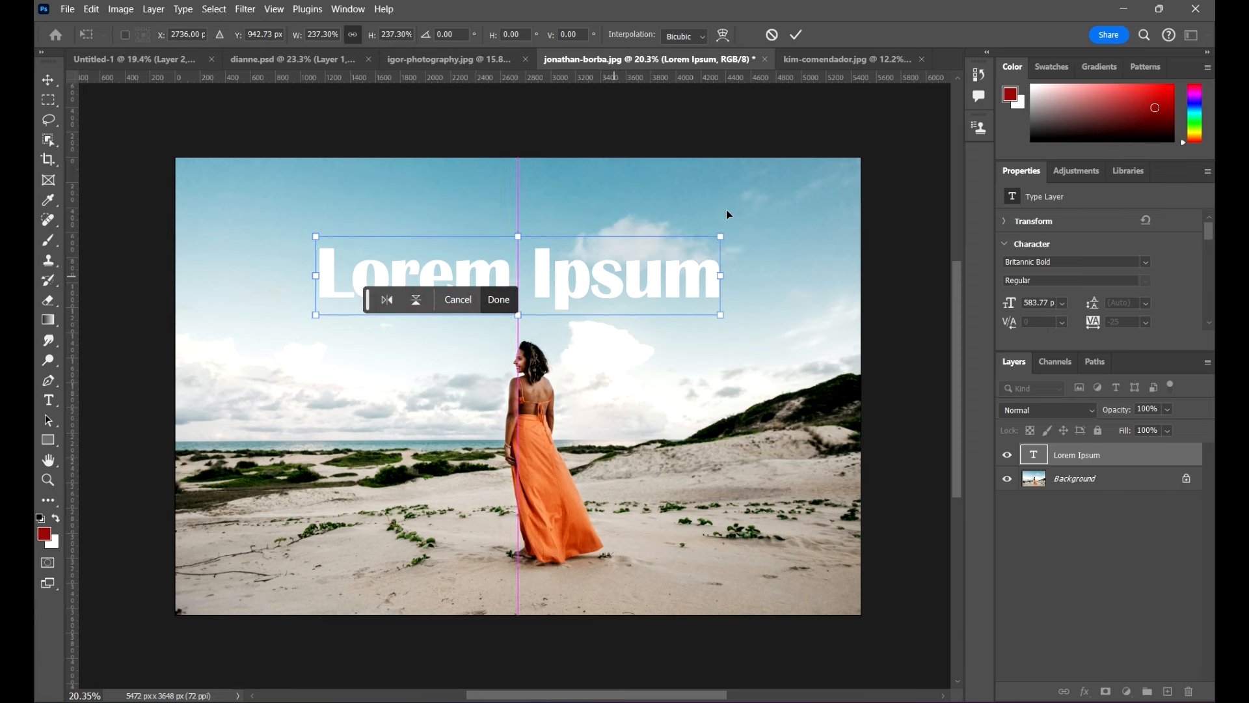
{"action": "left_click", "coordinate": [796, 35]}
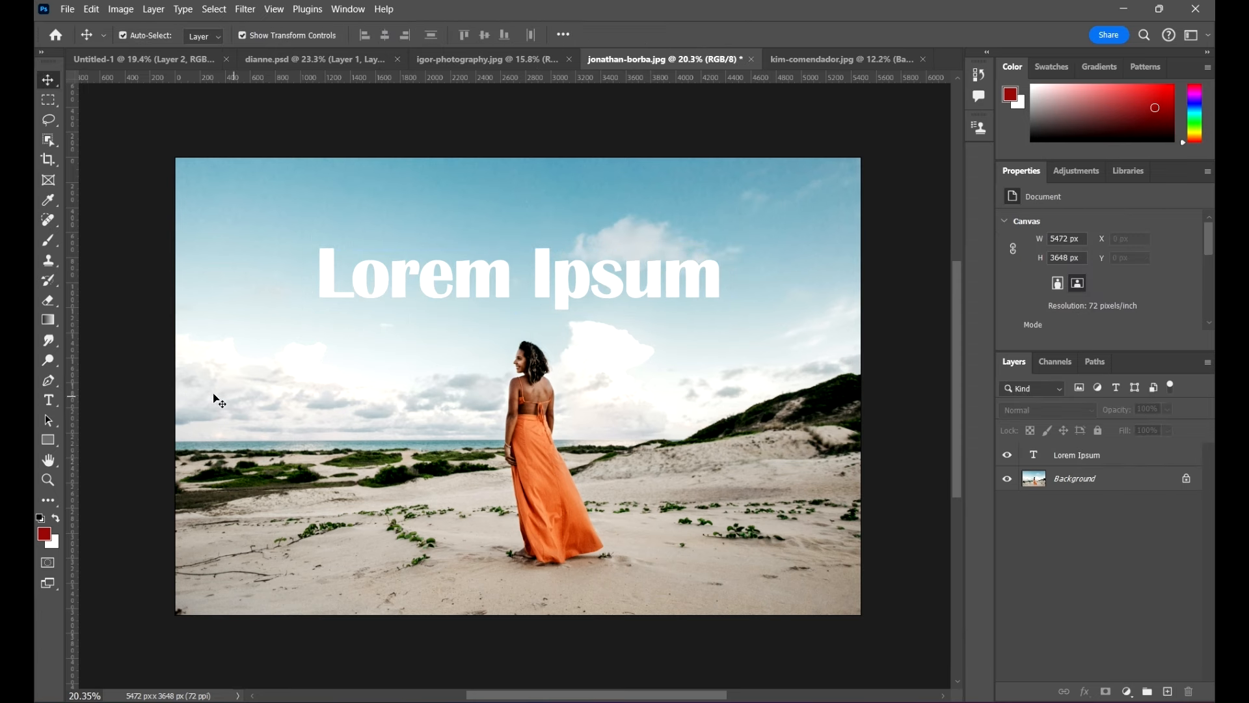
Step: In the Lorem Ipsum text, widen the kerning between the "I" and "p" of "Ipsum" to 140
{"action": "left_click", "coordinate": [47, 398]}
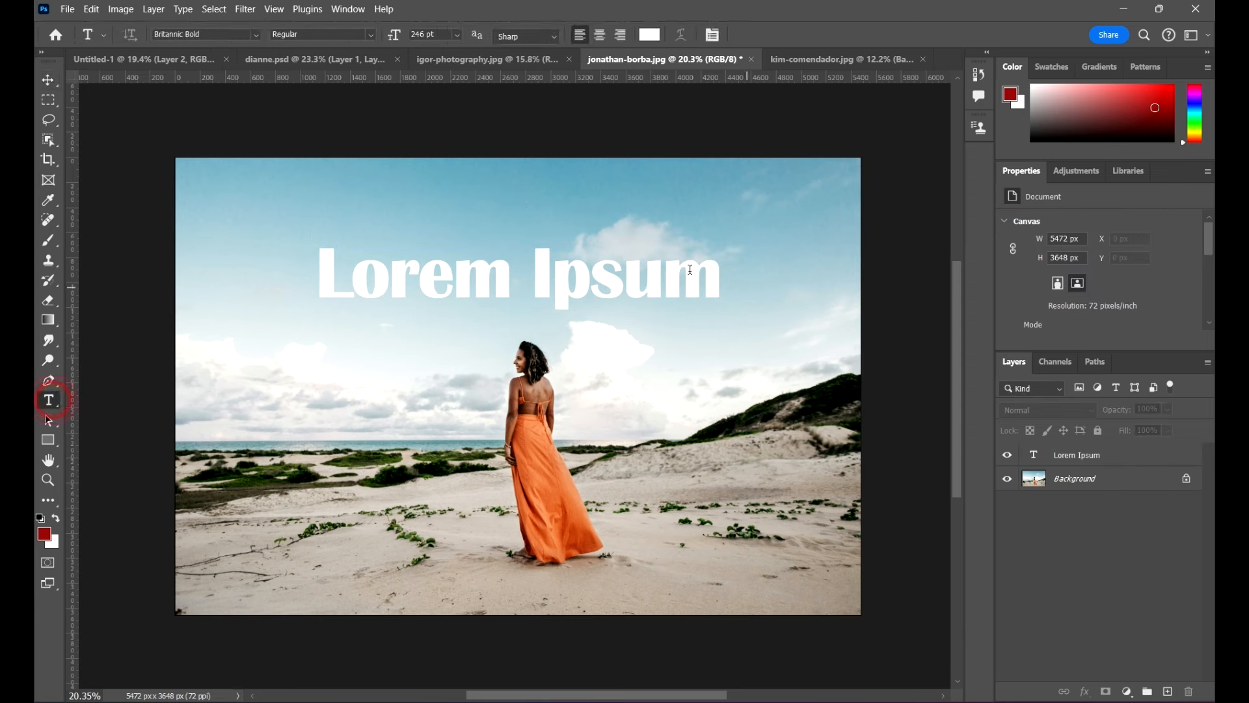
{"action": "left_click", "coordinate": [560, 268]}
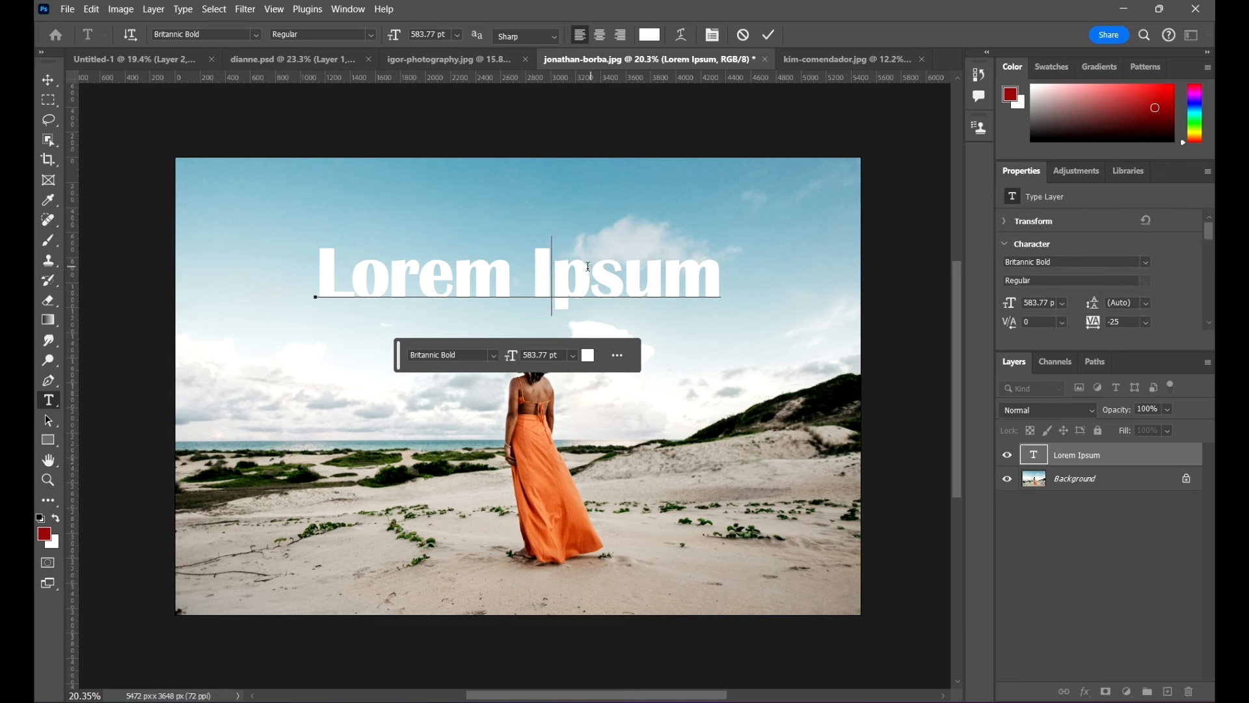
{"action": "left_click", "coordinate": [587, 268]}
{"action": "left_click", "coordinate": [620, 274]}
{"action": "left_click", "coordinate": [664, 264]}
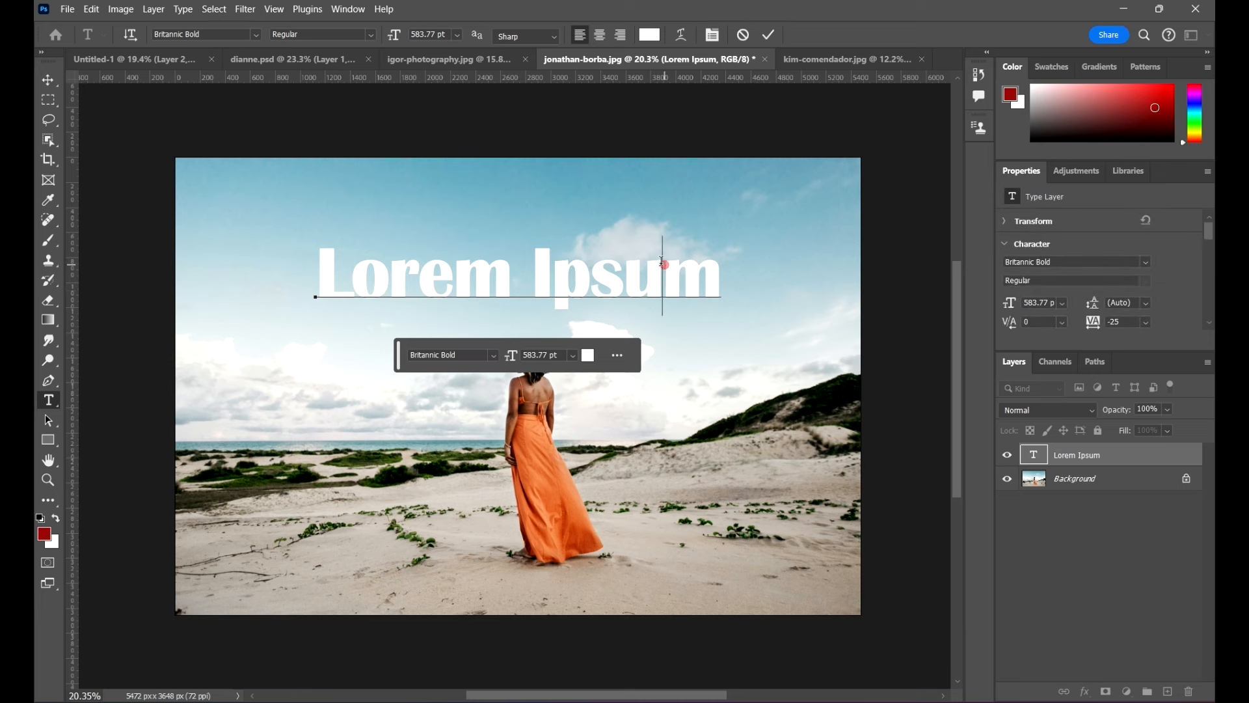
{"action": "left_click", "coordinate": [553, 257]}
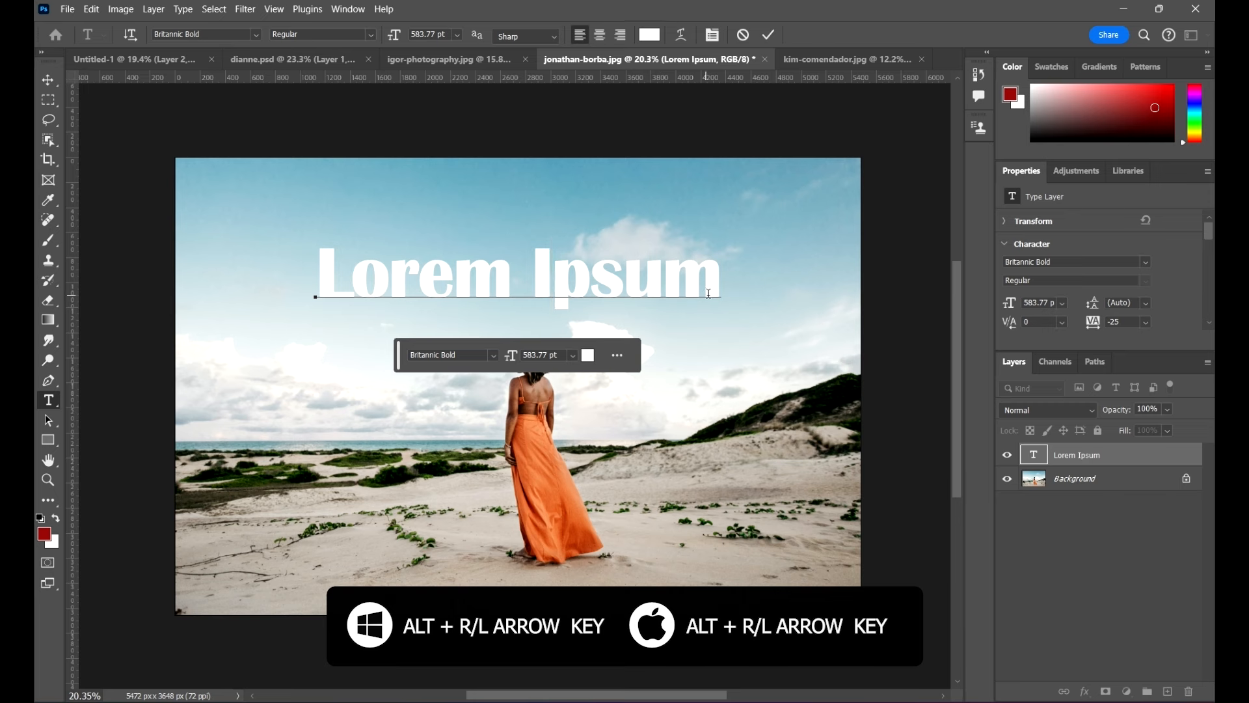
{"action": "key", "text": "alt+Right"}
{"action": "key", "text": "alt+Right"}
{"action": "key", "text": "alt+Right"}
{"action": "key", "text": "alt+Right"}
{"action": "key", "text": "alt+Right"}
{"action": "key", "text": "alt+Right"}
{"action": "key", "text": "alt+Right"}
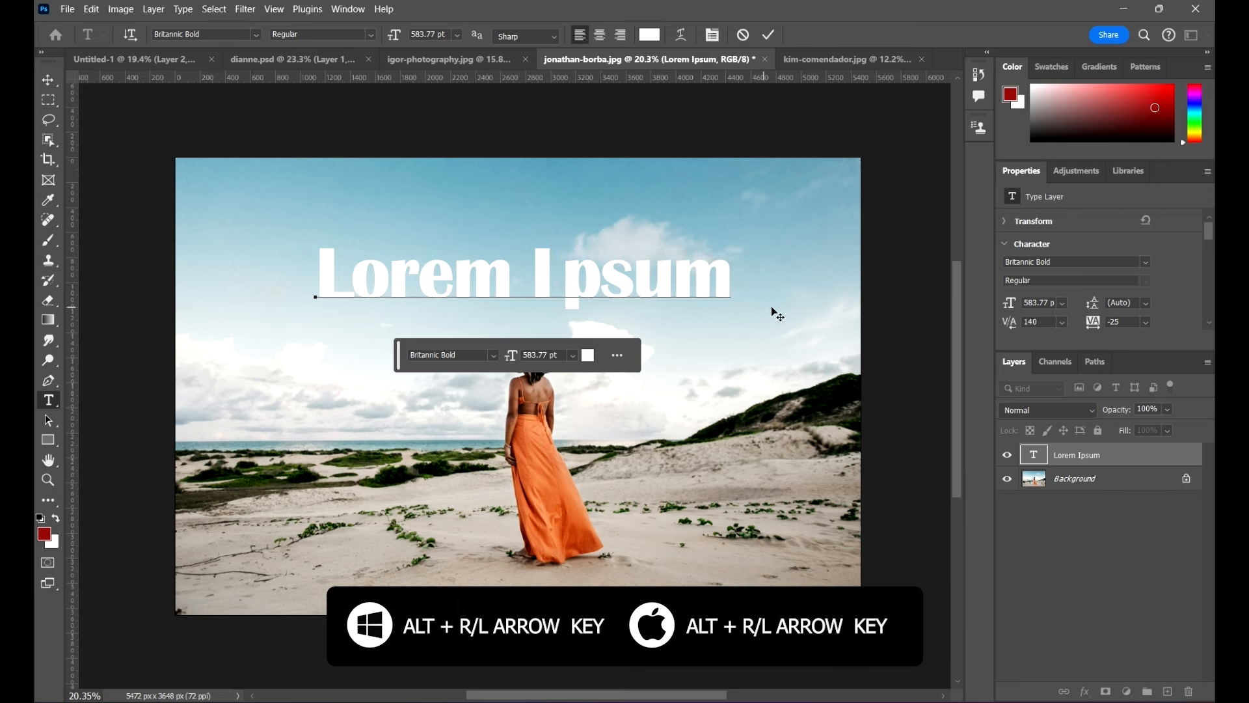
Step: Widen the gap between "I" and "p" further, and tighten its kerning back to 60
{"action": "key", "text": "alt+Right"}
{"action": "key", "text": "alt+Right"}
{"action": "key", "text": "alt+Right"}
{"action": "key", "text": "alt+Right"}
{"action": "key", "text": "alt+Left"}
{"action": "key", "text": "alt+Left"}
{"action": "key", "text": "alt+Left"}
{"action": "key", "text": "alt+Left"}
{"action": "key", "text": "alt+Left"}
{"action": "key", "text": "alt+Left"}
{"action": "key", "text": "alt+Left"}
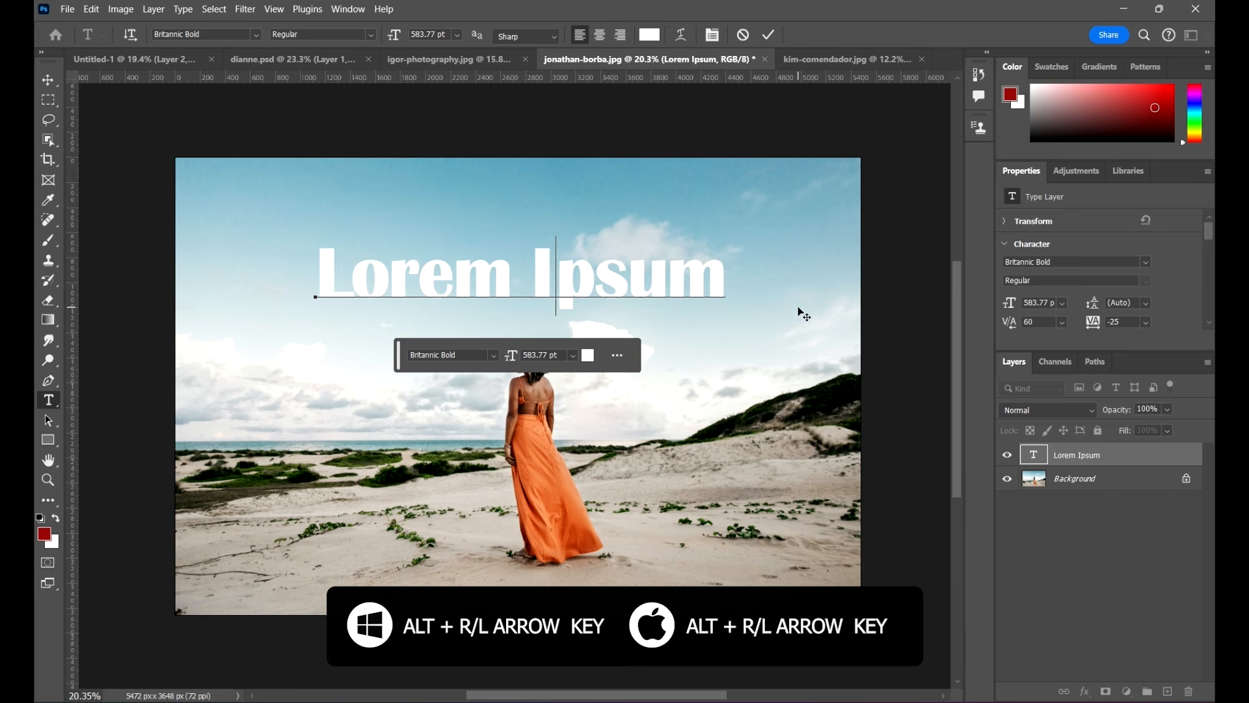
Step: Set the kerning between the "I" and "p" of "Ipsum" to 240
{"action": "key", "text": "alt+Right"}
{"action": "key", "text": "alt+Right"}
{"action": "key", "text": "alt+Right"}
{"action": "key", "text": "alt+Right"}
{"action": "key", "text": "alt+Right"}
{"action": "key", "text": "alt+Right"}
{"action": "key", "text": "alt+Right"}
{"action": "key", "text": "alt+Right"}
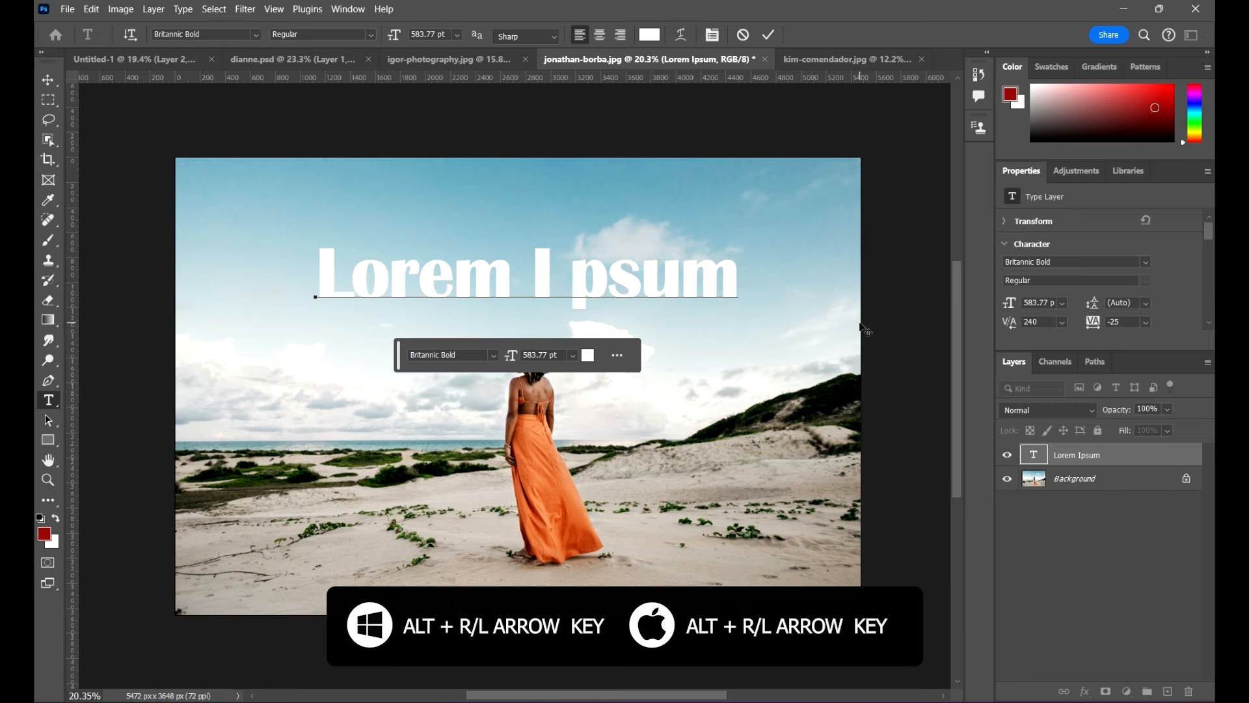
Step: Widen the kerning between the "p" and "s" of "Ipsum" in small increments
{"action": "key", "text": "alt+Right"}
{"action": "key", "text": "alt+Right"}
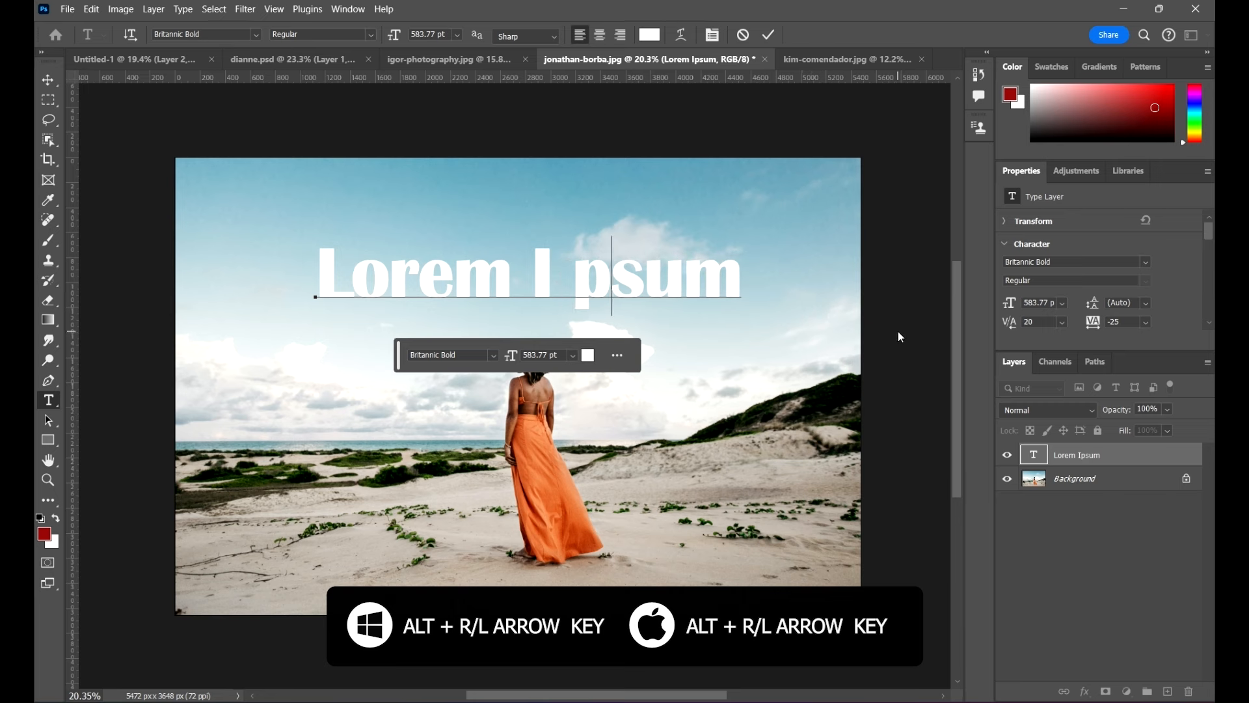
{"action": "key", "text": "alt+Right"}
{"action": "key", "text": "alt+Right"}
{"action": "key", "text": "alt+Right"}
{"action": "key", "text": "alt+Right"}
{"action": "key", "text": "alt+Right"}
Step: Widen the kerning of the remaining "sum" letters in "Ipsum" and finish editing the text with the Move tool
{"action": "key", "text": "Right"}
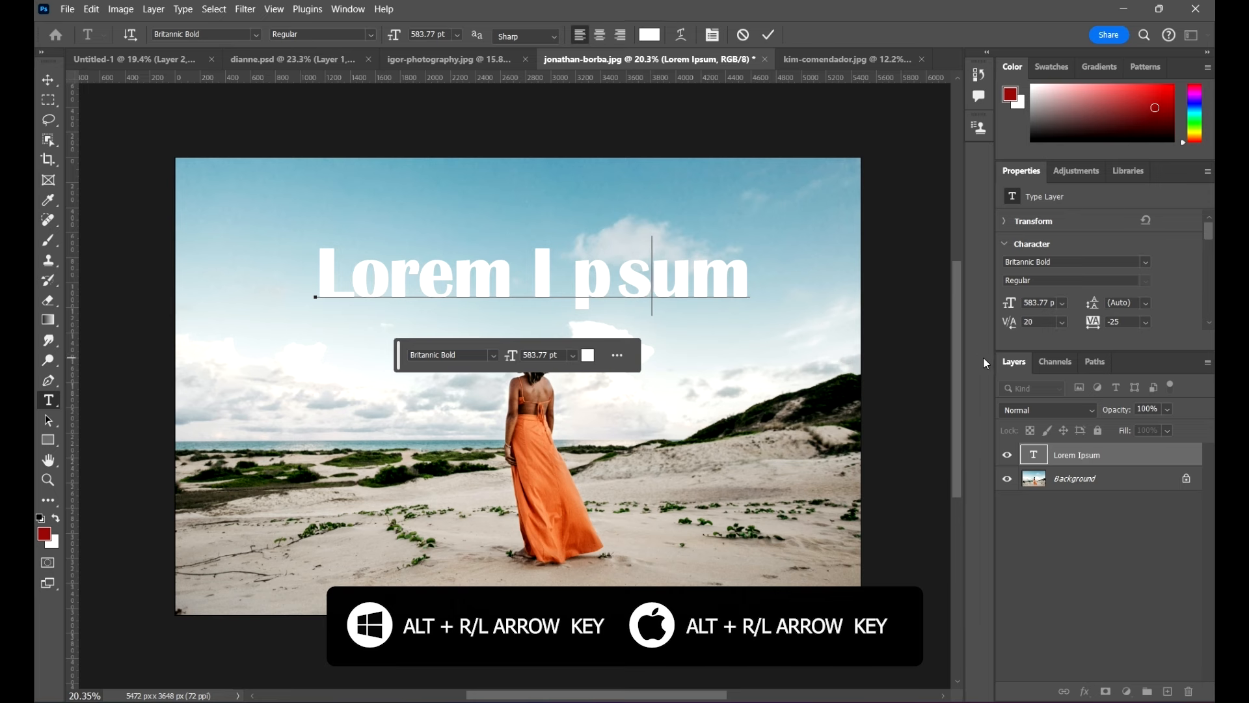
{"action": "key", "text": "Right"}
{"action": "key", "text": "alt+Right"}
{"action": "key", "text": "Left"}
{"action": "key", "text": "Left"}
{"action": "key", "text": "Left"}
{"action": "key", "text": "Left"}
{"action": "key", "text": "Left"}
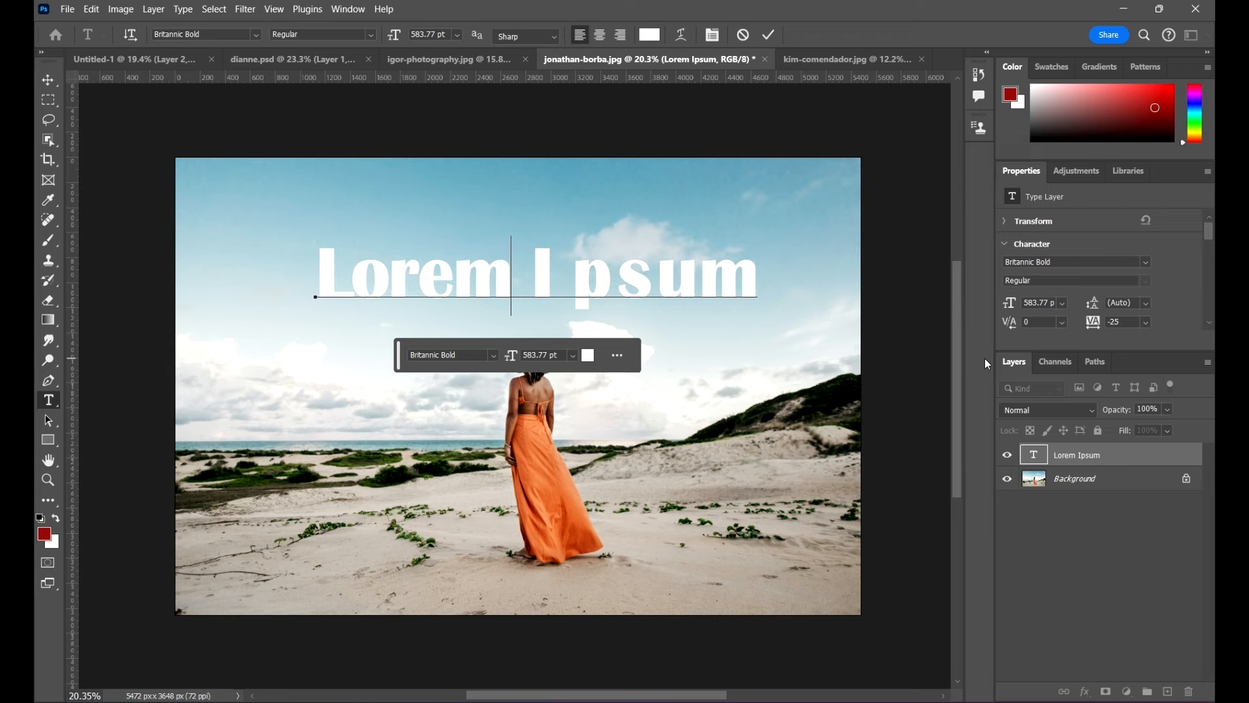
{"action": "left_click", "coordinate": [48, 80]}
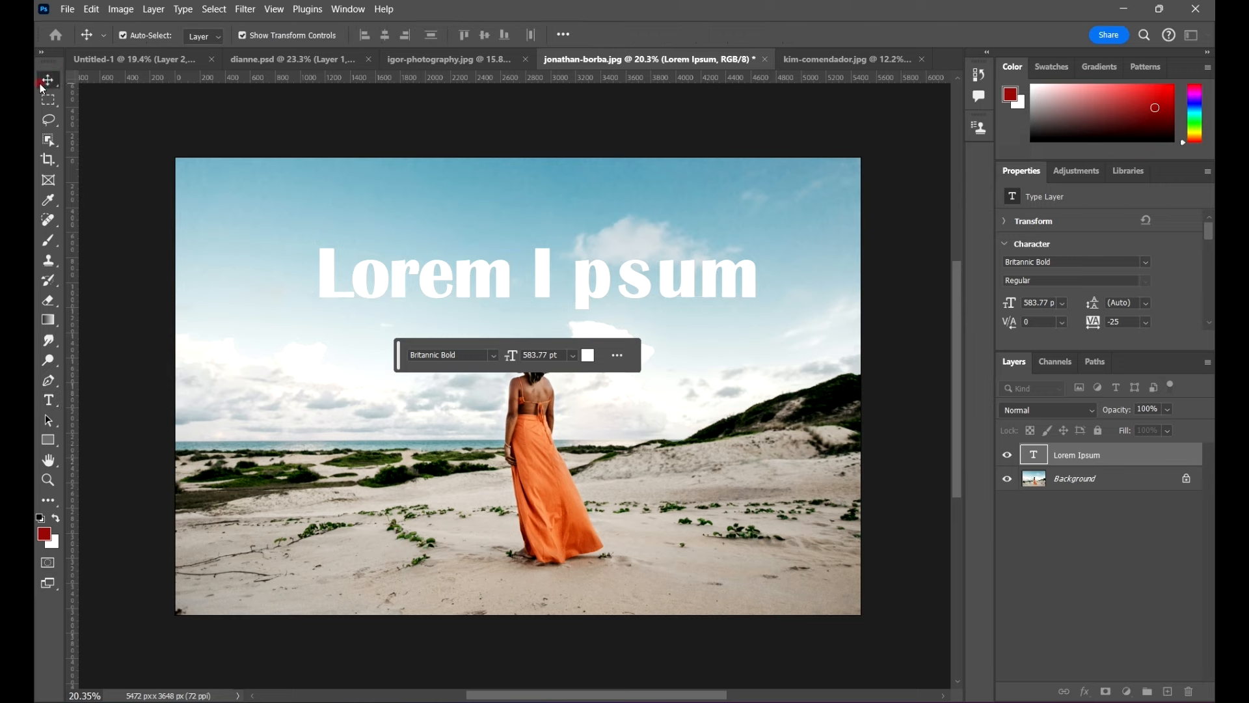
Step: Move the floating contextual task bar off the photo to the empty area below it
{"action": "scroll", "coordinate": [514, 312], "scroll_direction": "down", "scroll_amount": 4}
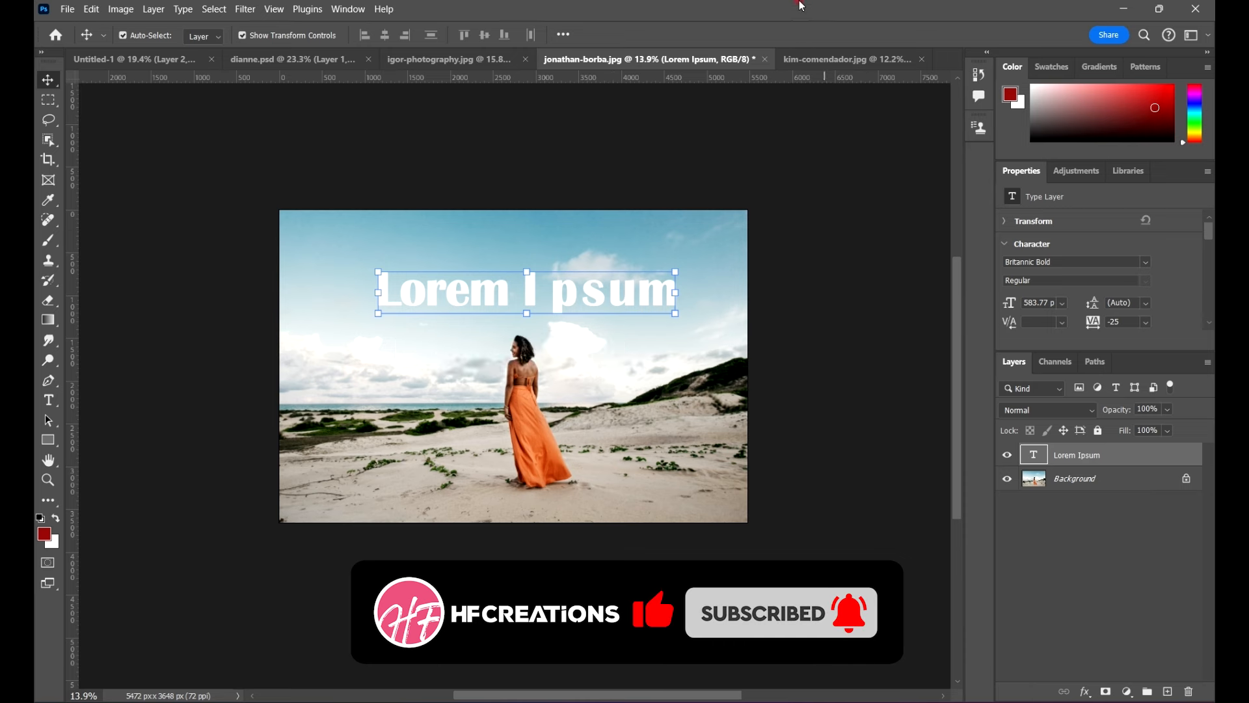
{"action": "scroll", "coordinate": [786, 365], "scroll_direction": "down", "scroll_amount": 1}
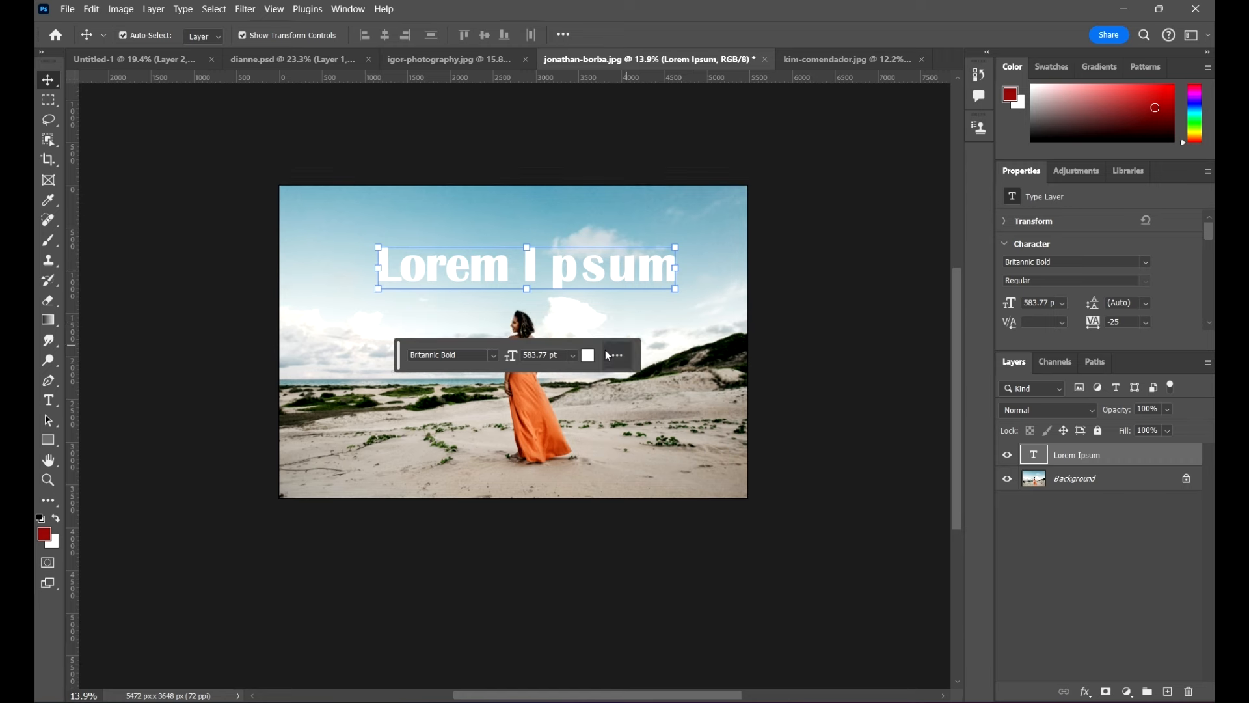
{"action": "left_click_drag", "start_coordinate": [398, 365], "coordinate": [412, 591]}
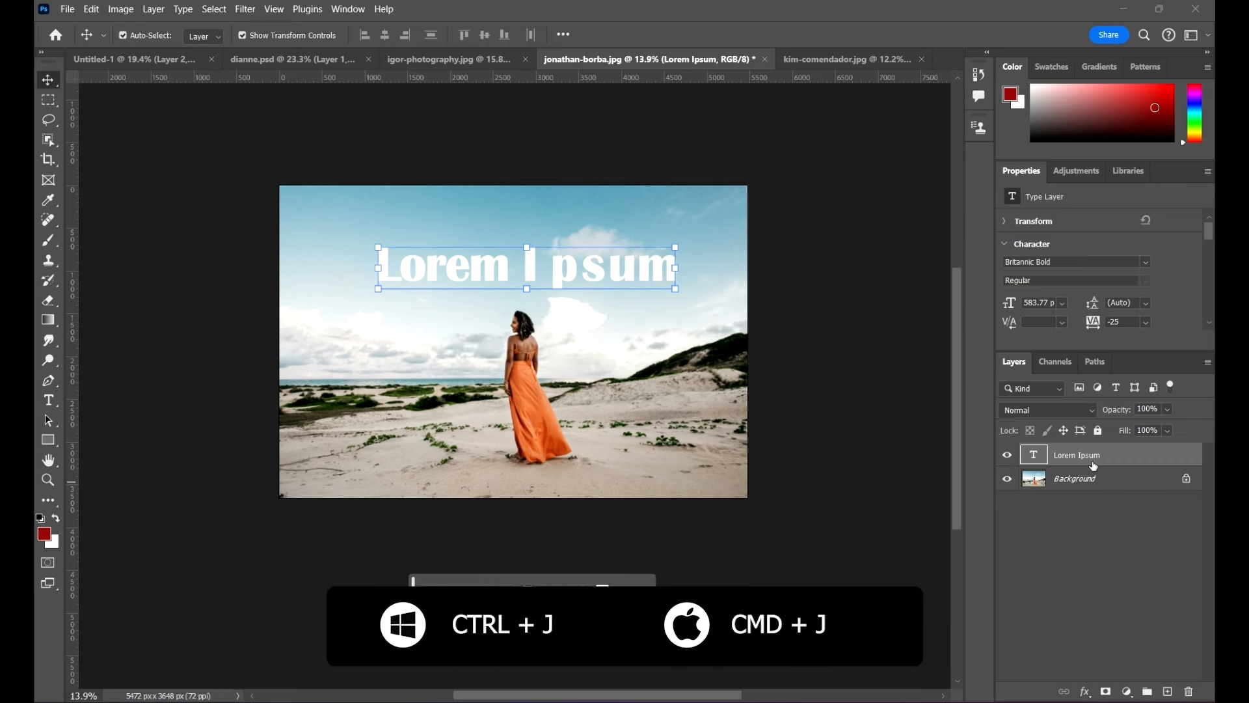
Step: Duplicate the Lorem Ipsum text layer and undo the duplication
{"action": "key", "text": "ctrl+j"}
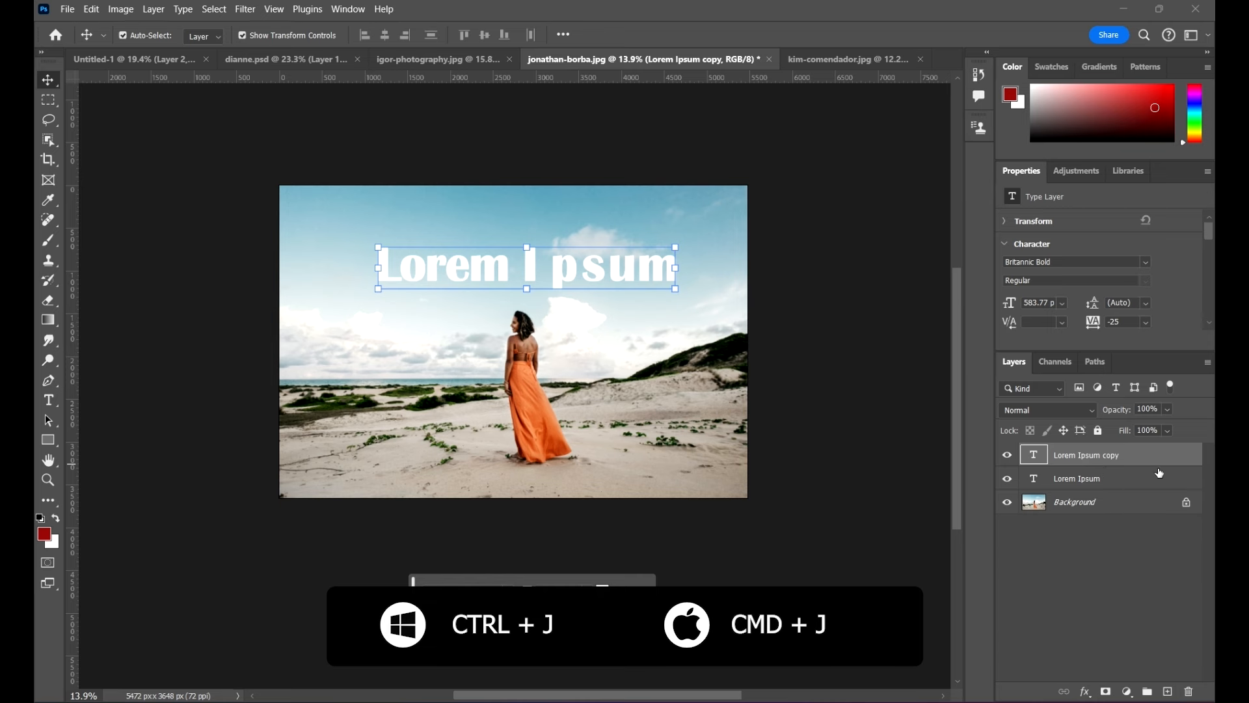
{"action": "key", "text": "ctrl+z"}
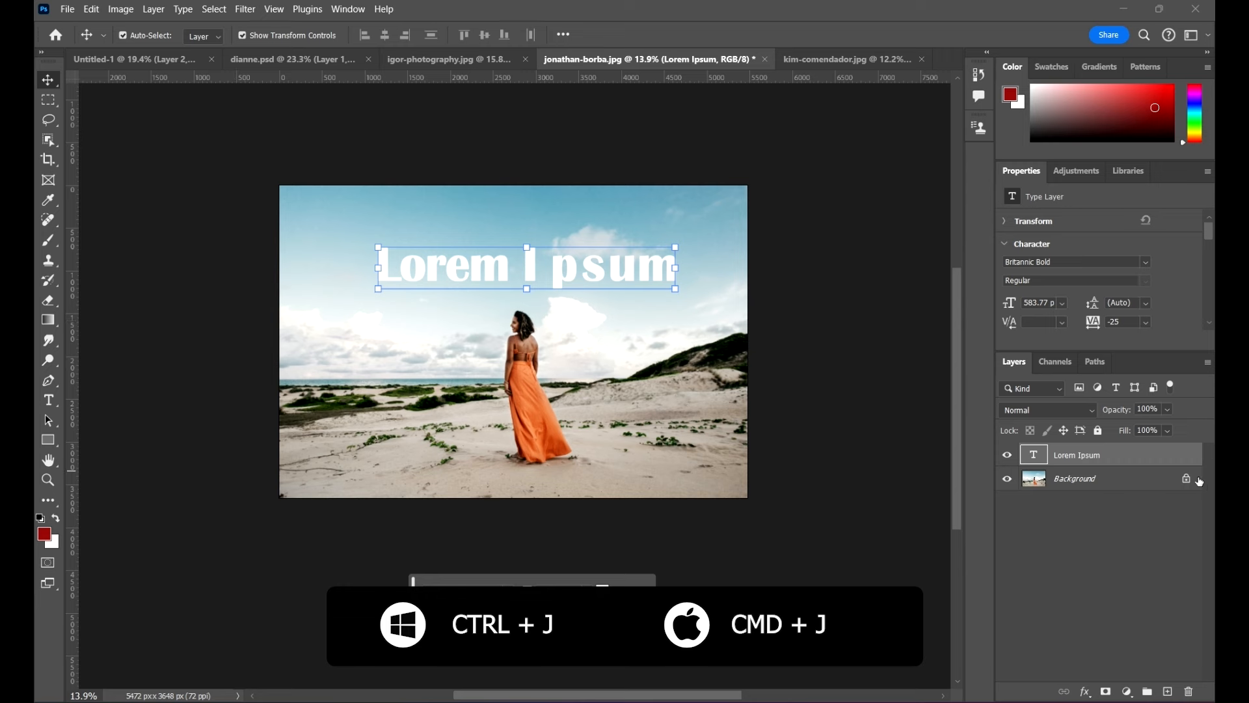
Step: Go to the Untitled-1 document and choose the textured 643 px brush preset for the Brush tool
{"action": "left_click", "coordinate": [104, 61]}
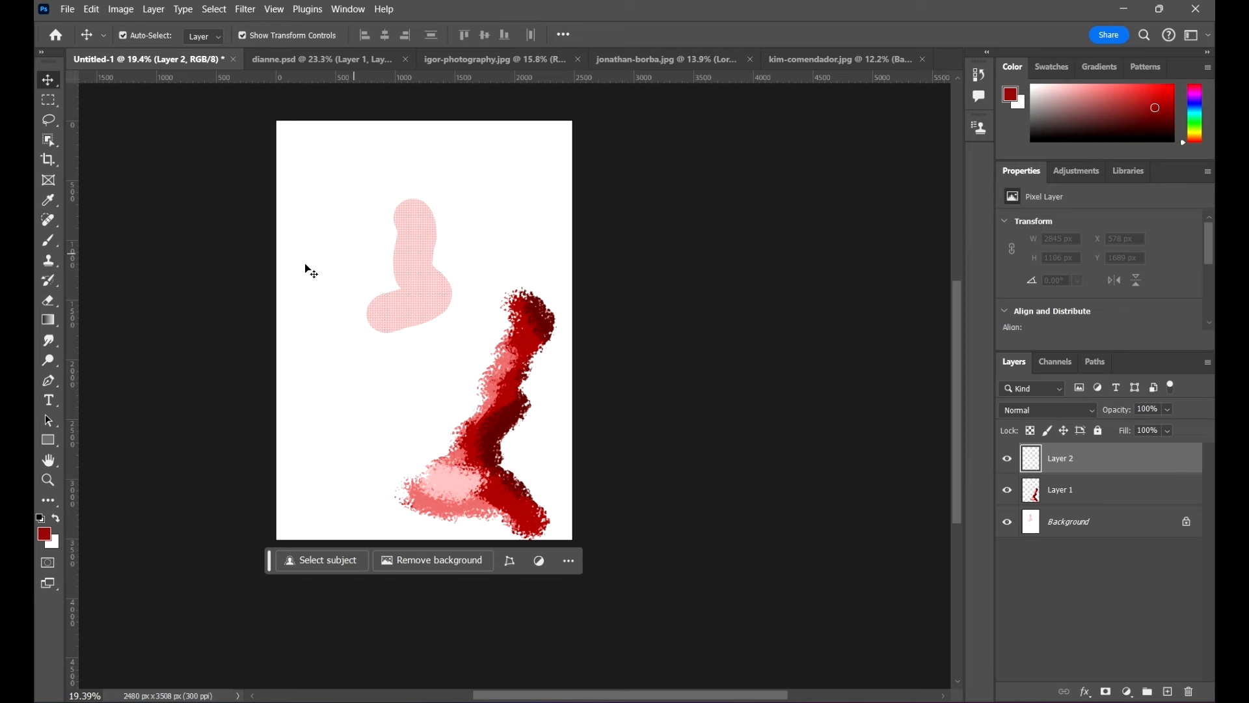
{"action": "left_click", "coordinate": [48, 250]}
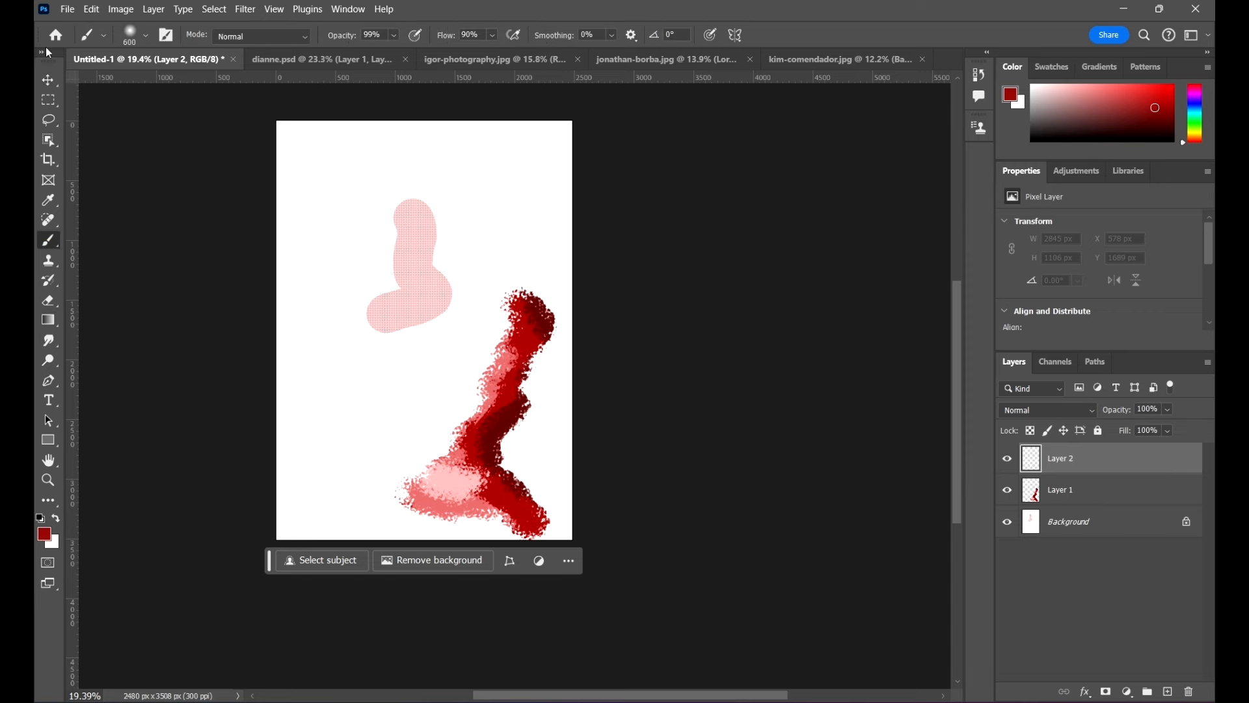
{"action": "scroll", "coordinate": [403, 357], "scroll_direction": "up", "scroll_amount": 1}
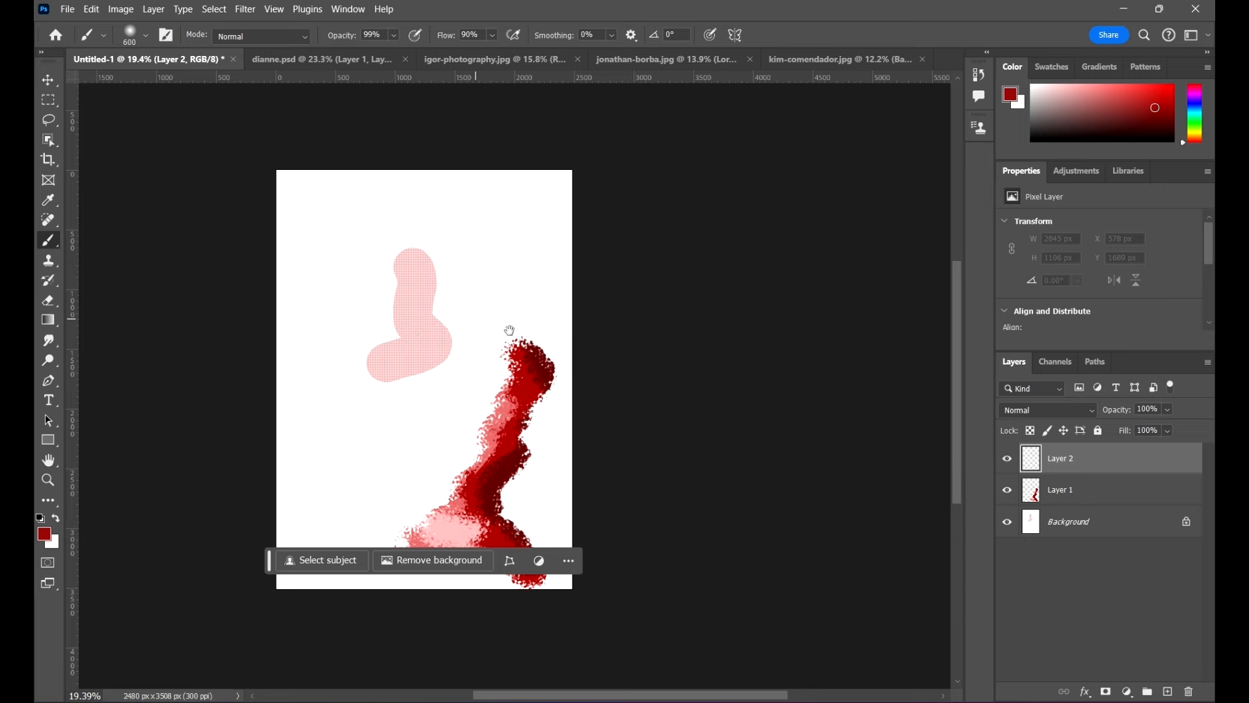
{"action": "scroll", "coordinate": [510, 335], "scroll_direction": "up", "scroll_amount": 1}
{"action": "left_click", "coordinate": [144, 35]}
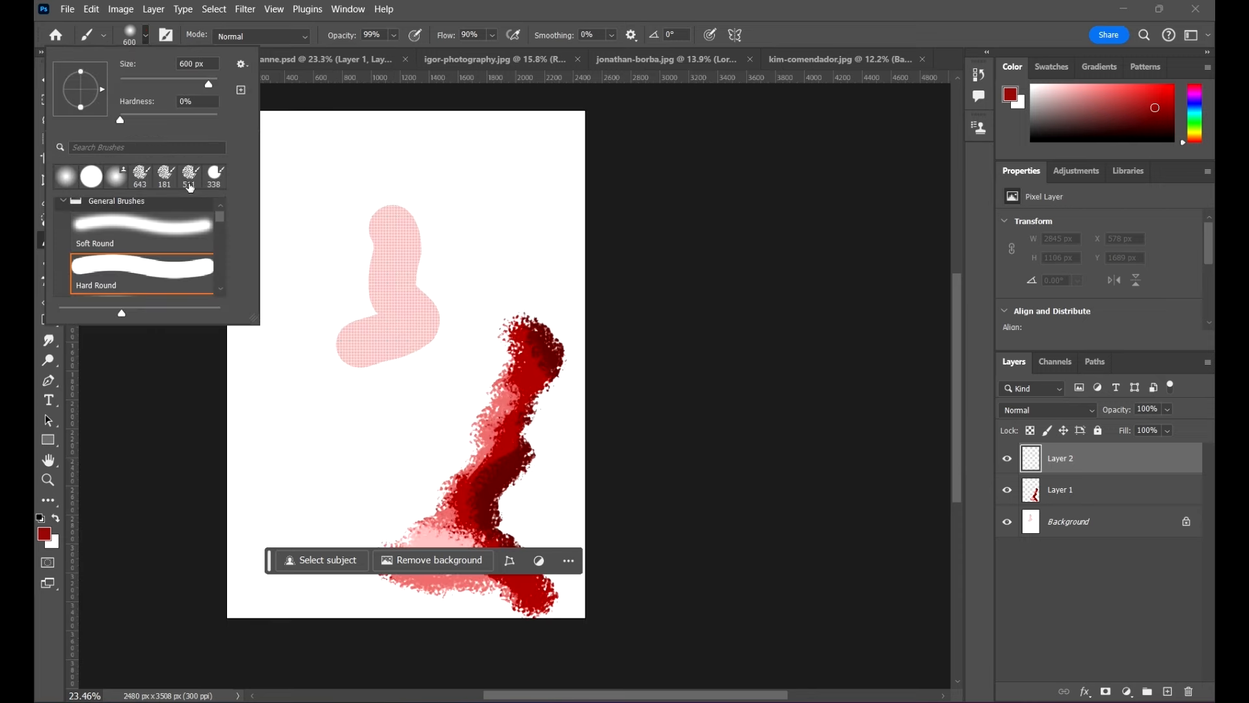
{"action": "scroll", "coordinate": [189, 195], "scroll_direction": "up", "scroll_amount": 1}
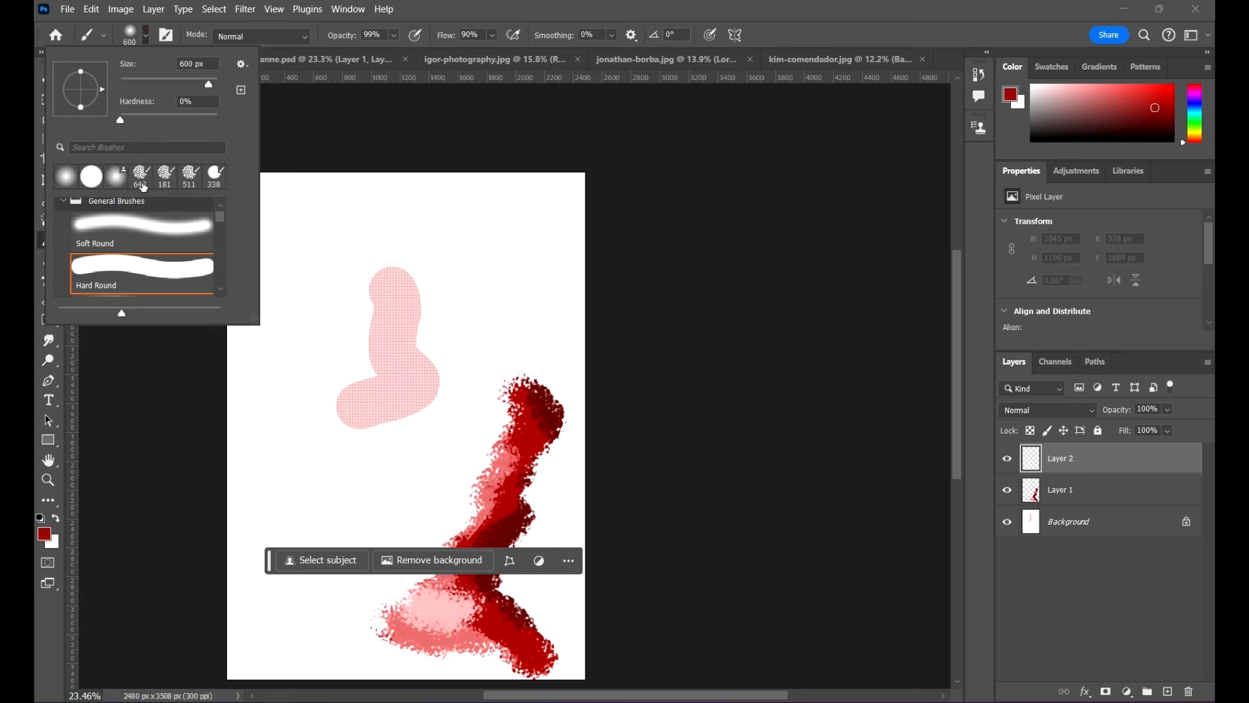
{"action": "left_click", "coordinate": [141, 183]}
{"action": "left_click", "coordinate": [572, 9]}
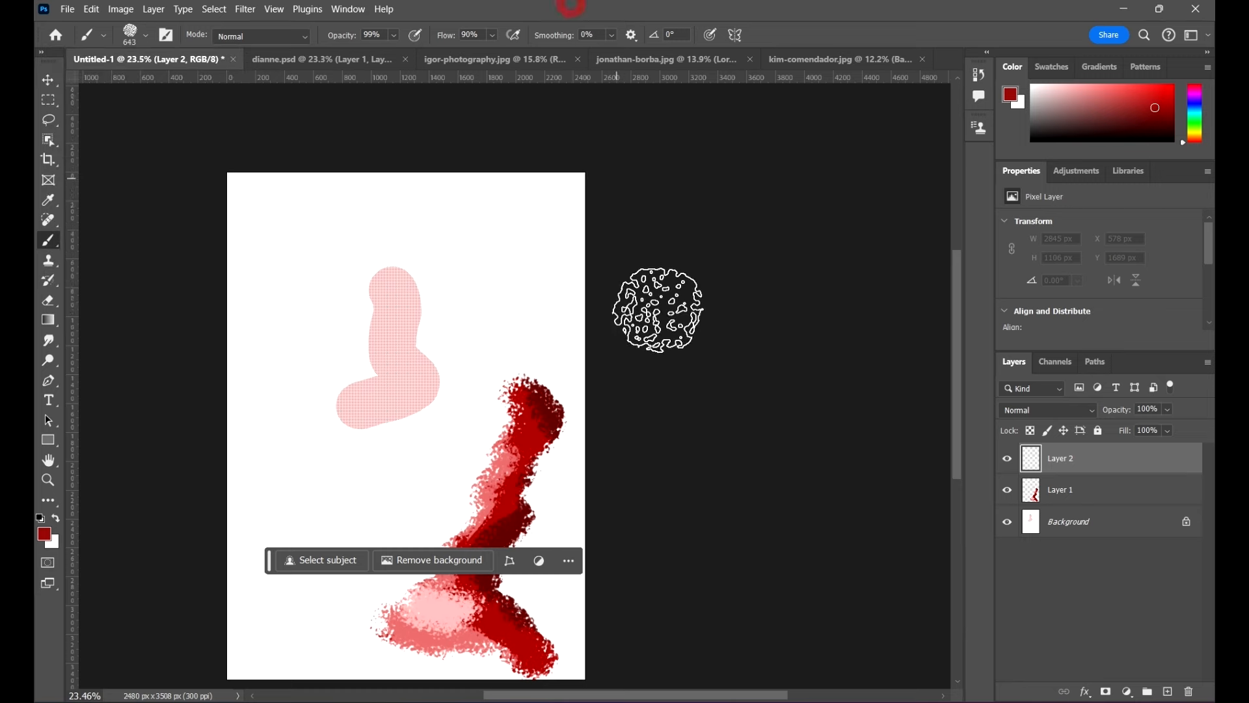
Step: Paint a large winding dark red stroke on Layer 2 with the textured 643 px brush, down the page beside the existing strokes
{"action": "scroll", "coordinate": [485, 271], "scroll_direction": "down", "scroll_amount": 2}
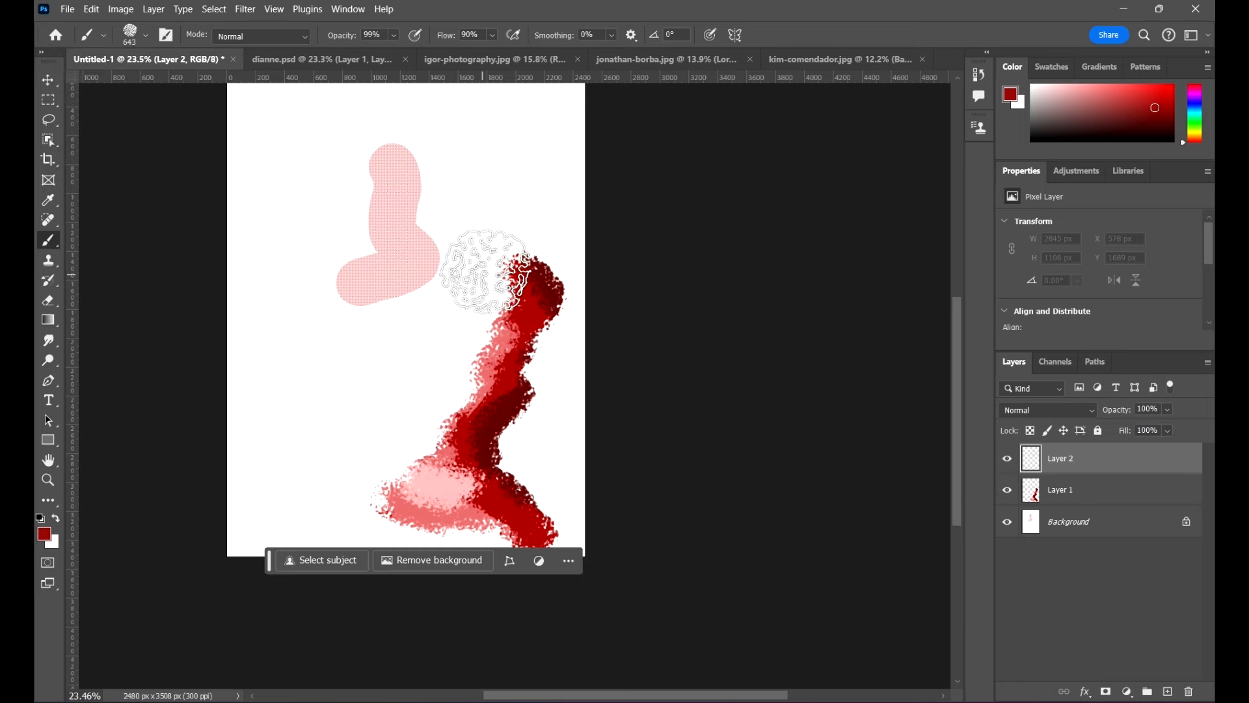
{"action": "left_click", "coordinate": [146, 36]}
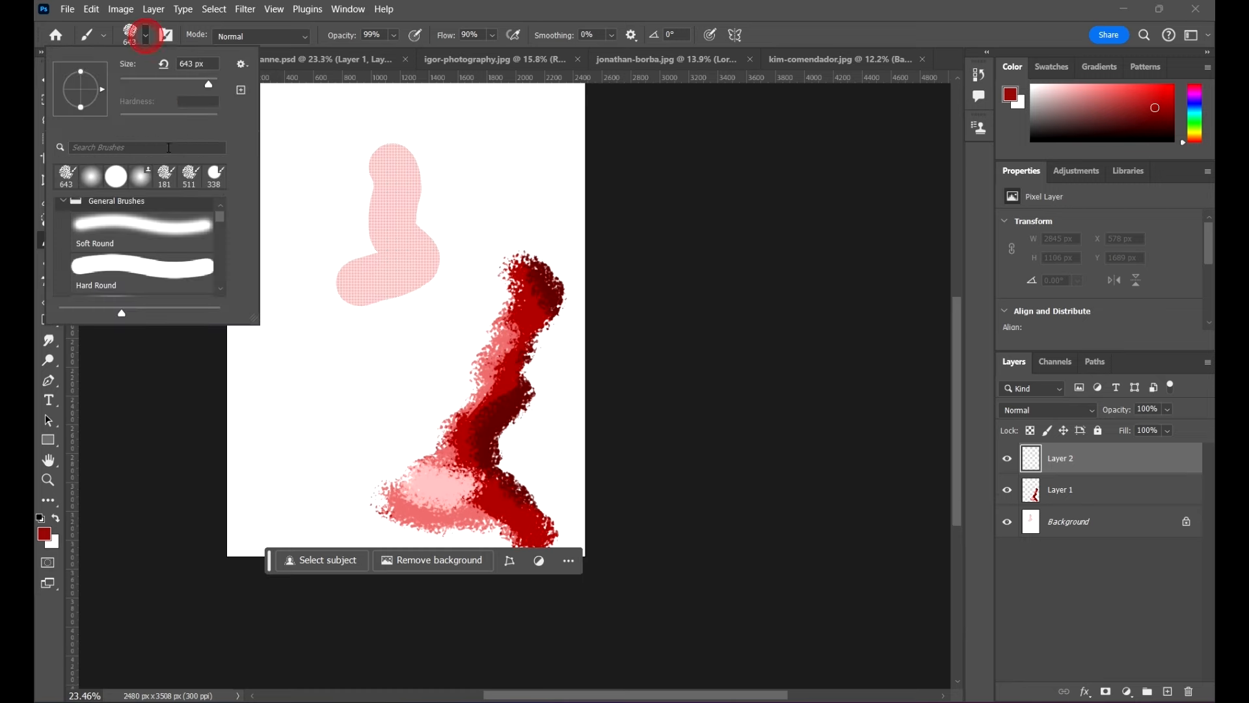
{"action": "left_click", "coordinate": [936, 6]}
{"action": "scroll", "coordinate": [423, 286], "scroll_direction": "up", "scroll_amount": 2}
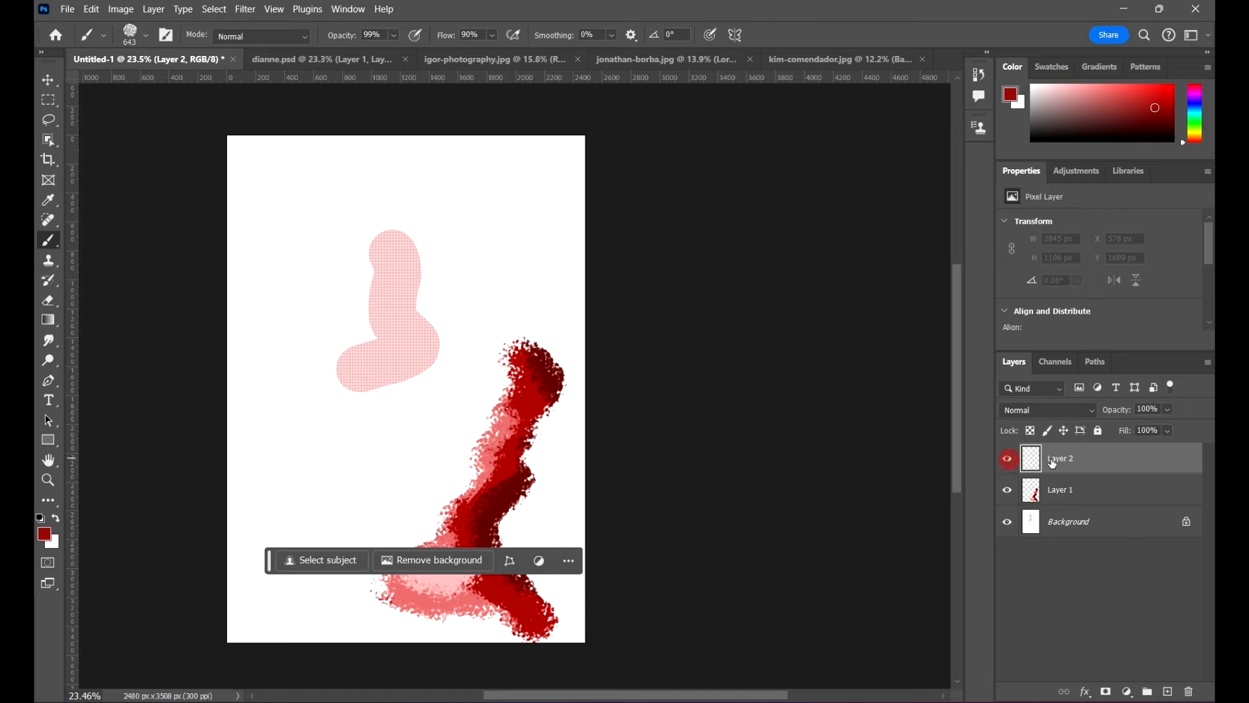
{"action": "mouse_move", "coordinate": [686, 371]}
{"action": "left_mouse_down"}
{"action": "mouse_move", "coordinate": [920, 342]}
{"action": "mouse_move", "coordinate": [901, 349]}
{"action": "left_mouse_up"}
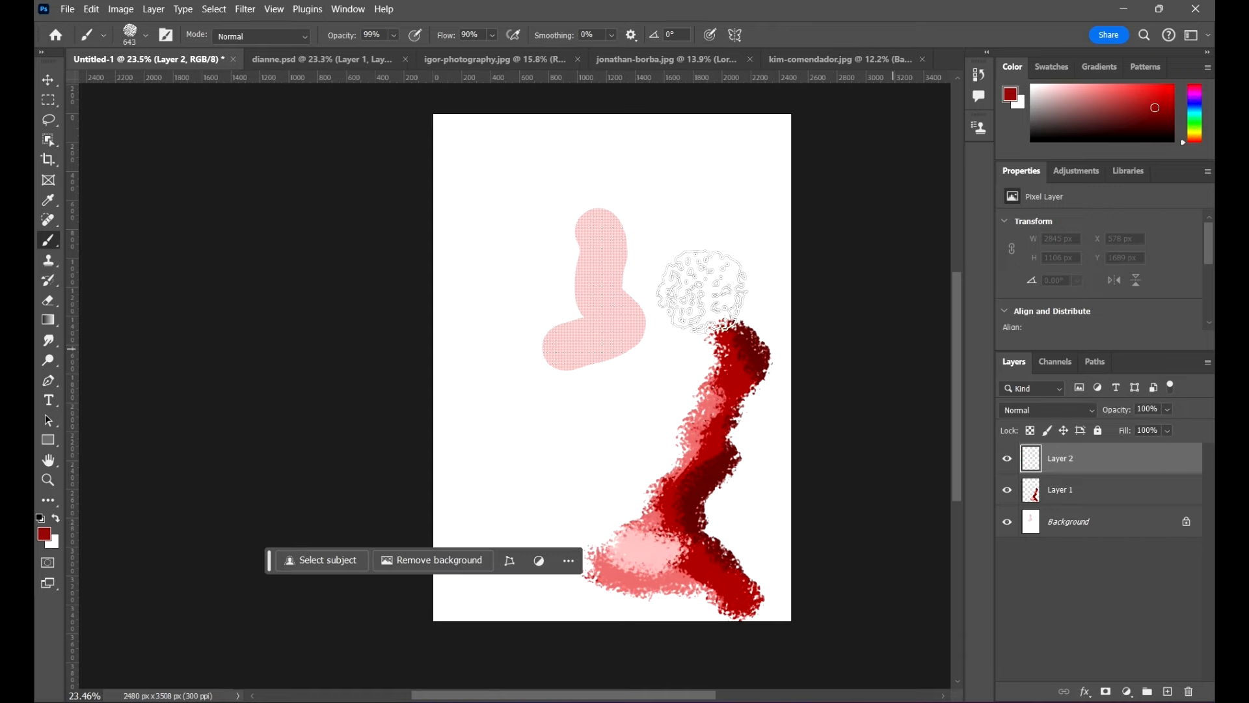
{"action": "mouse_move", "coordinate": [559, 176]}
{"action": "left_mouse_down"}
{"action": "mouse_move", "coordinate": [515, 195]}
{"action": "mouse_move", "coordinate": [494, 234]}
{"action": "mouse_move", "coordinate": [719, 279]}
{"action": "mouse_move", "coordinate": [618, 341]}
{"action": "mouse_move", "coordinate": [558, 404]}
{"action": "mouse_move", "coordinate": [608, 438]}
{"action": "mouse_move", "coordinate": [627, 418]}
{"action": "mouse_move", "coordinate": [642, 429]}
{"action": "left_mouse_up"}
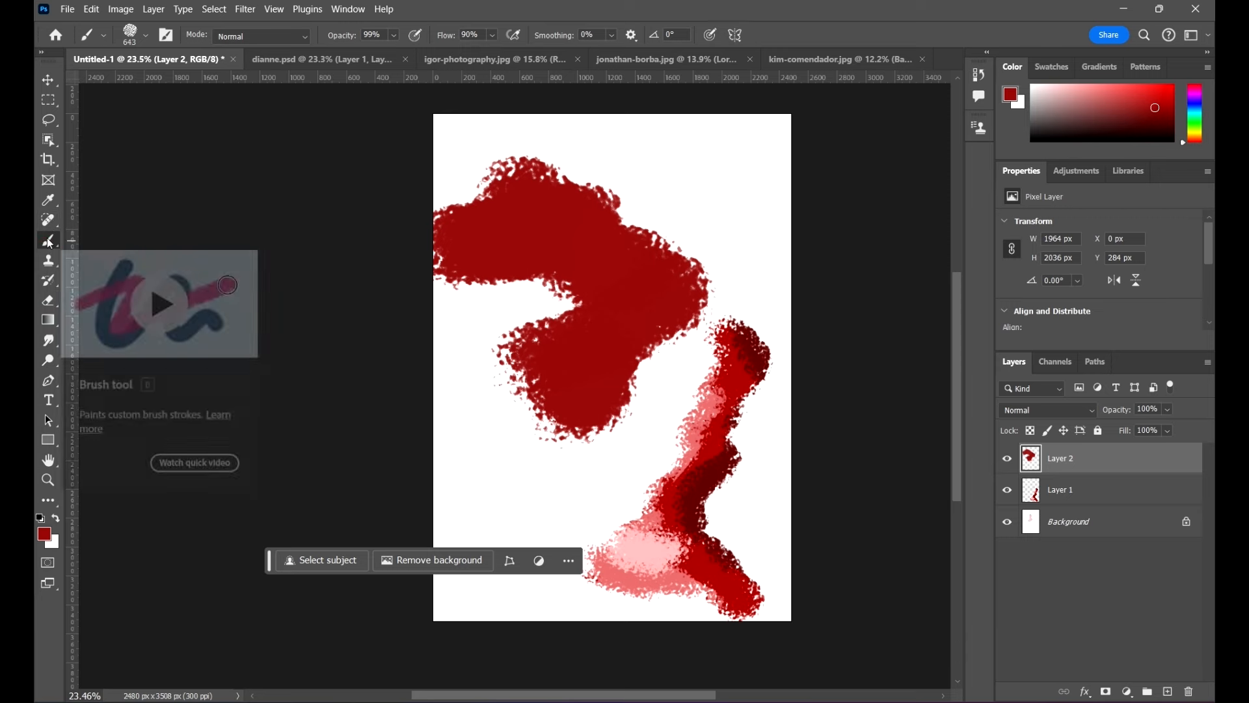
{"action": "mouse_move", "coordinate": [634, 438]}
{"action": "left_mouse_down"}
{"action": "mouse_move", "coordinate": [613, 432]}
{"action": "mouse_move", "coordinate": [595, 455]}
{"action": "left_mouse_up"}
{"action": "scroll", "coordinate": [596, 455], "scroll_direction": "down", "scroll_amount": 2}
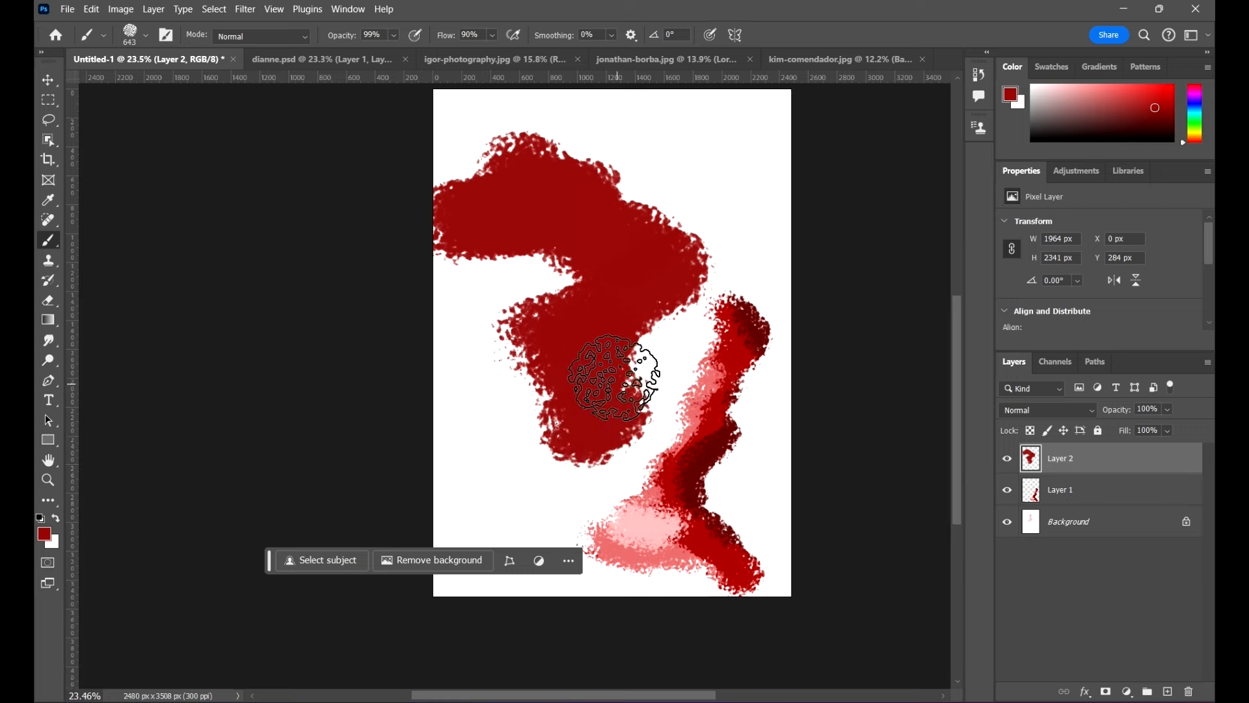
{"action": "mouse_move", "coordinate": [586, 404]}
{"action": "left_mouse_down"}
{"action": "mouse_move", "coordinate": [625, 430]}
{"action": "mouse_move", "coordinate": [514, 436]}
{"action": "left_mouse_up"}
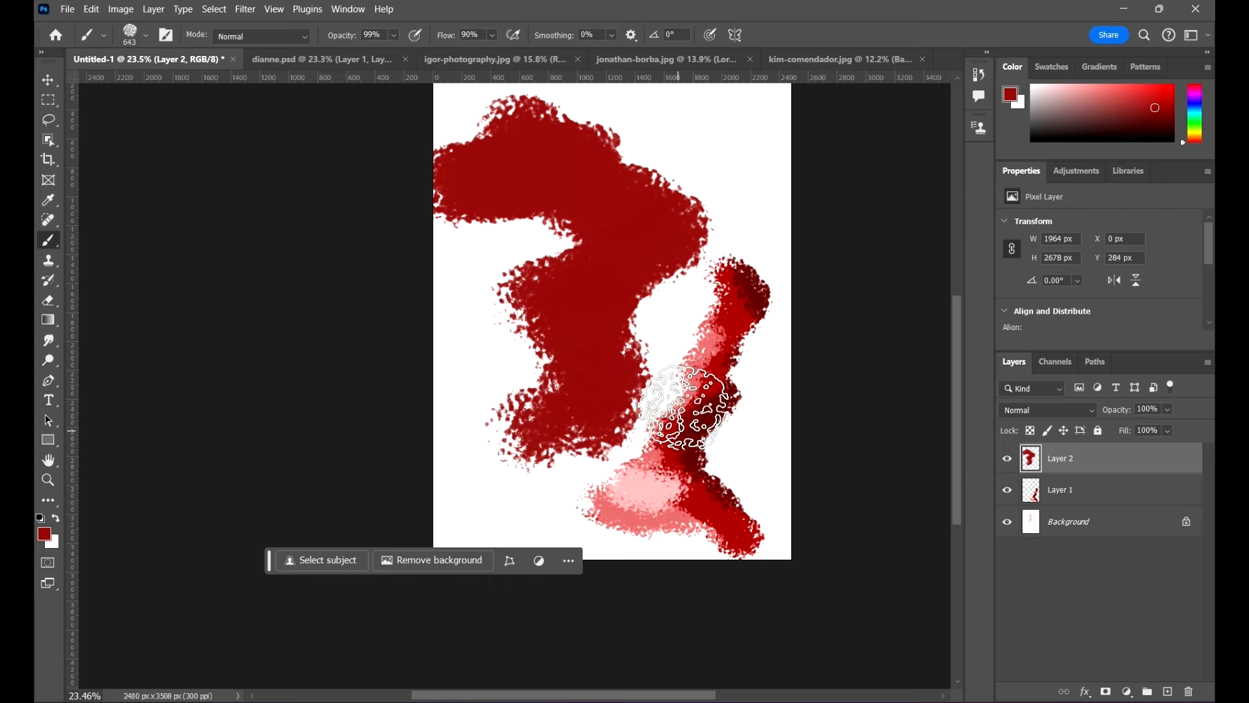
{"action": "scroll", "coordinate": [644, 387], "scroll_direction": "up", "scroll_amount": 1}
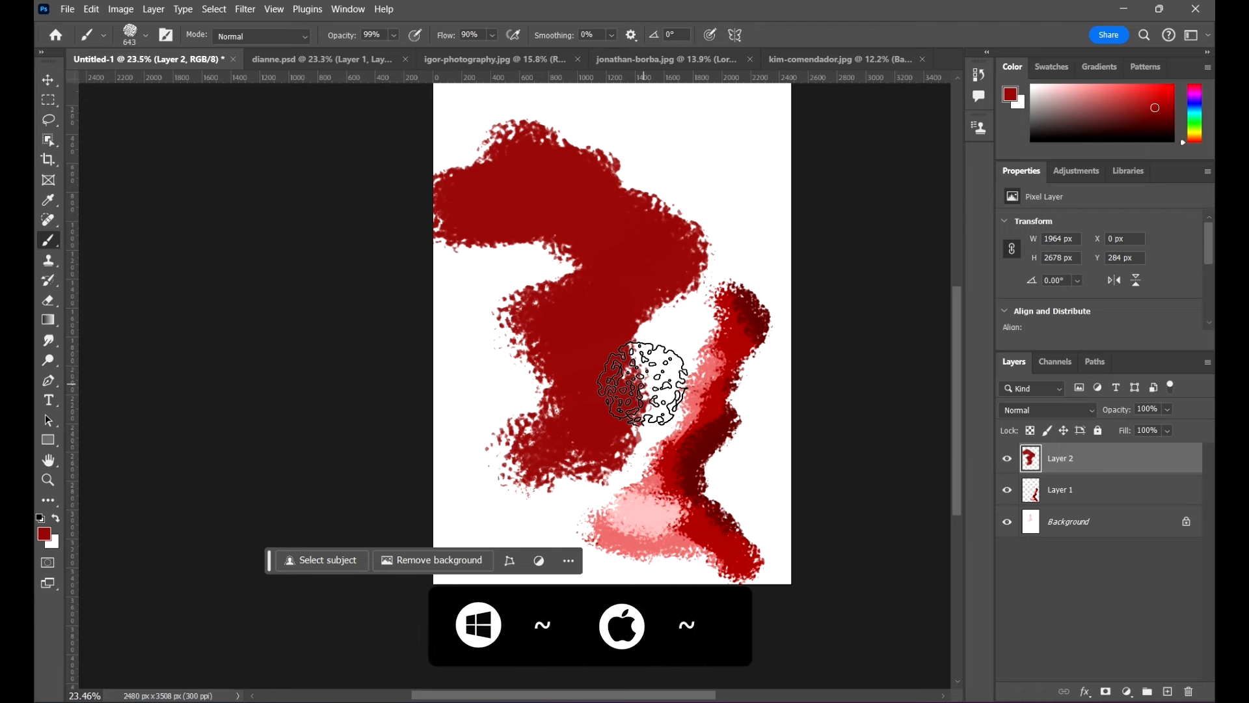
Step: Temporarily switch the textured brush to erasing and wear away the lower end and lower-left edge of the red stroke
{"action": "scroll", "coordinate": [565, 458], "scroll_direction": "down", "scroll_amount": 1}
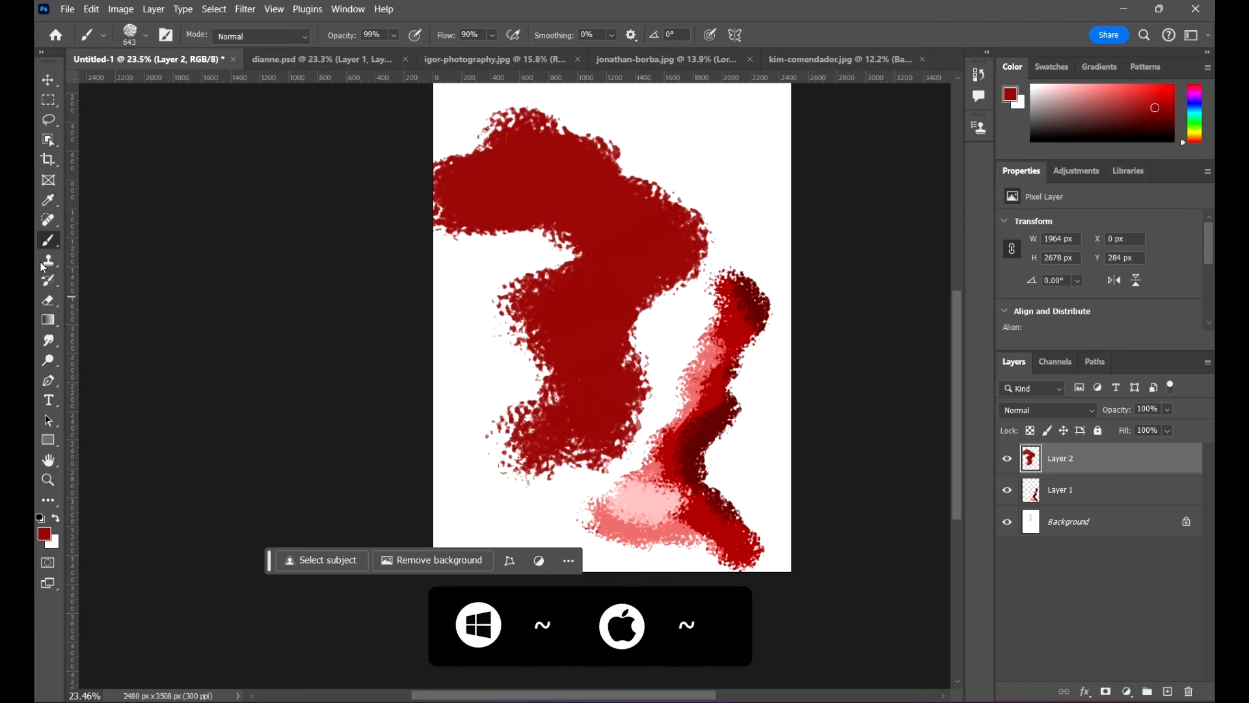
{"action": "scroll", "coordinate": [642, 432], "scroll_direction": "down", "scroll_amount": 1}
{"action": "mouse_move", "coordinate": [545, 441]}
{"action": "left_mouse_down"}
{"action": "mouse_move", "coordinate": [502, 432]}
{"action": "mouse_move", "coordinate": [559, 435]}
{"action": "left_mouse_up"}
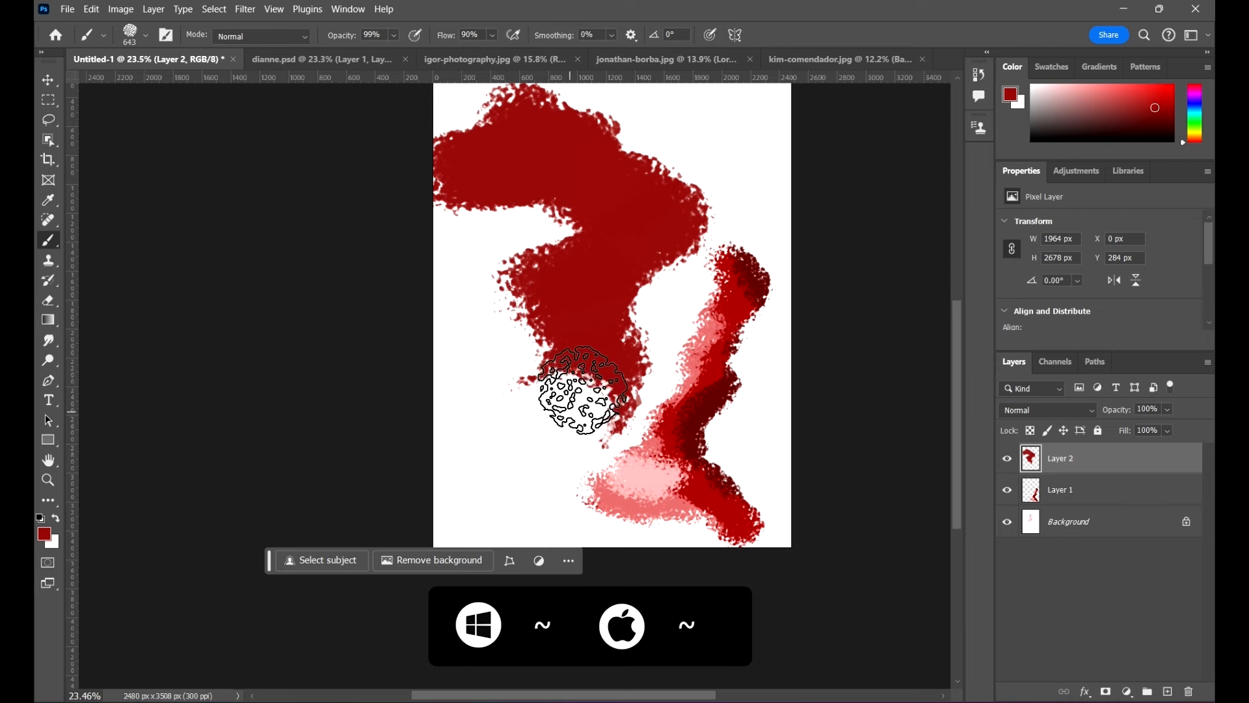
{"action": "mouse_move", "coordinate": [619, 391]}
{"action": "left_mouse_down"}
{"action": "mouse_move", "coordinate": [646, 382]}
{"action": "mouse_move", "coordinate": [600, 364]}
{"action": "mouse_move", "coordinate": [586, 391]}
{"action": "left_mouse_up"}
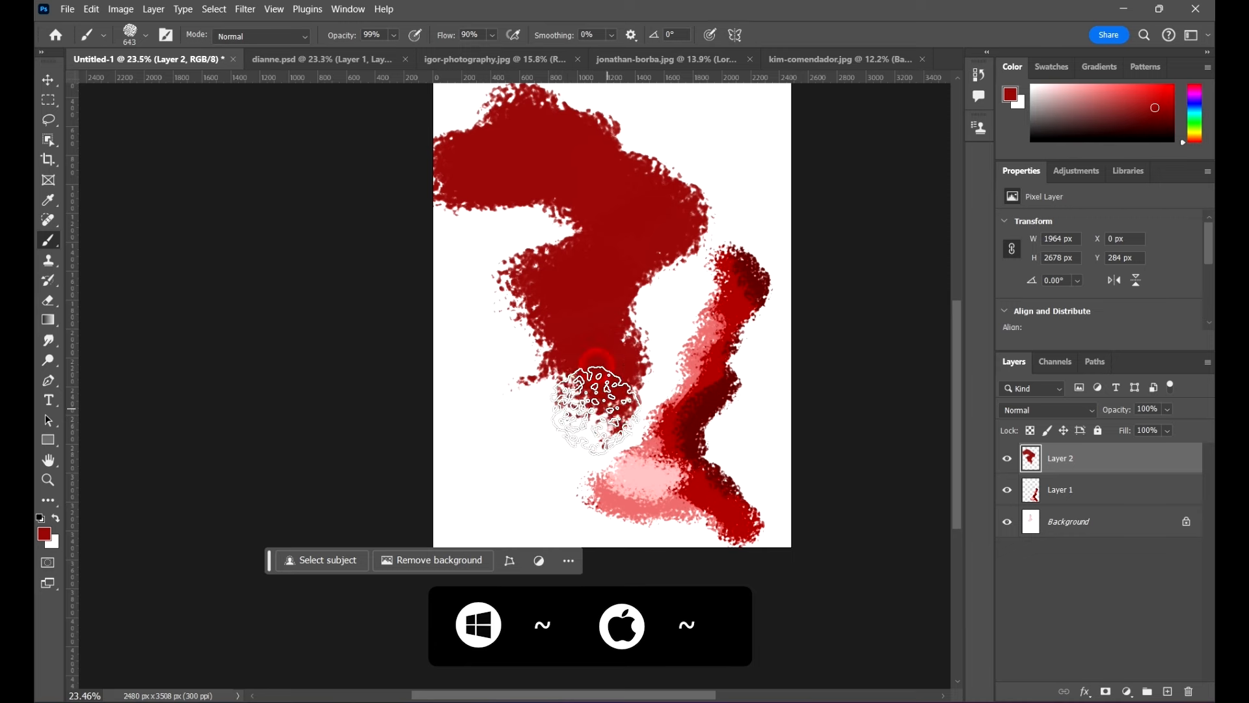
{"action": "left_click_drag", "start_coordinate": [528, 417], "coordinate": [550, 368]}
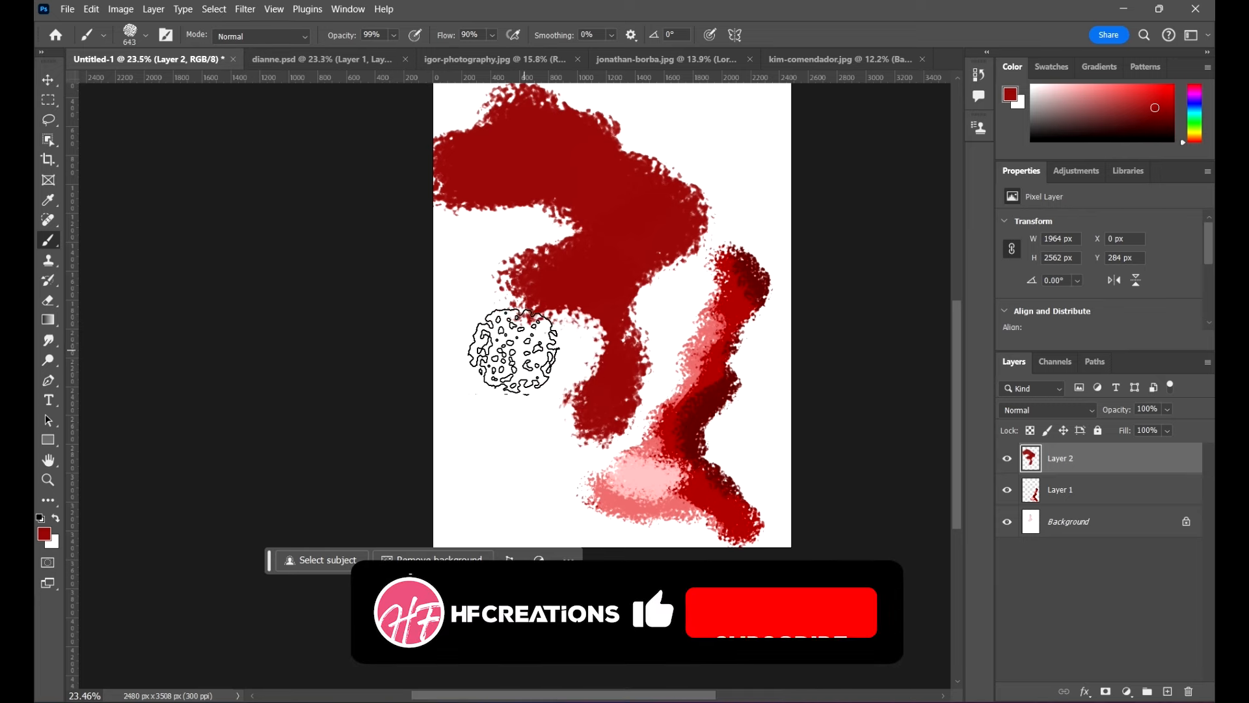
{"action": "left_click_drag", "start_coordinate": [523, 338], "coordinate": [583, 316]}
Step: Alternate painting and erasing with the textured brush around the red shape's right side, and fill in its upper edge with red
{"action": "mouse_move", "coordinate": [715, 215]}
{"action": "left_mouse_down"}
{"action": "mouse_move", "coordinate": [703, 131]}
{"action": "mouse_move", "coordinate": [731, 189]}
{"action": "mouse_move", "coordinate": [692, 182]}
{"action": "mouse_move", "coordinate": [649, 202]}
{"action": "left_mouse_up"}
{"action": "mouse_move", "coordinate": [761, 195]}
{"action": "left_mouse_down"}
{"action": "mouse_move", "coordinate": [716, 181]}
{"action": "mouse_move", "coordinate": [786, 189]}
{"action": "mouse_move", "coordinate": [755, 138]}
{"action": "mouse_move", "coordinate": [729, 134]}
{"action": "mouse_move", "coordinate": [747, 140]}
{"action": "mouse_move", "coordinate": [698, 148]}
{"action": "mouse_move", "coordinate": [737, 164]}
{"action": "mouse_move", "coordinate": [614, 184]}
{"action": "left_mouse_up"}
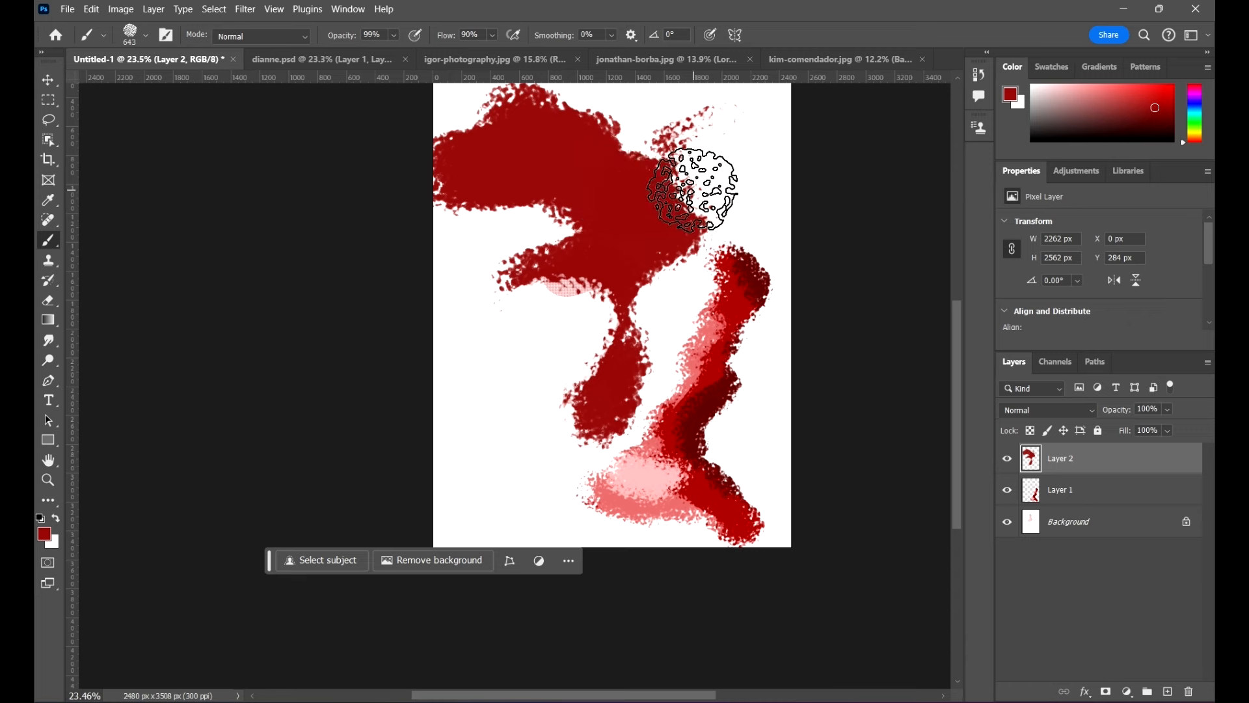
{"action": "scroll", "coordinate": [651, 173], "scroll_direction": "up", "scroll_amount": 2}
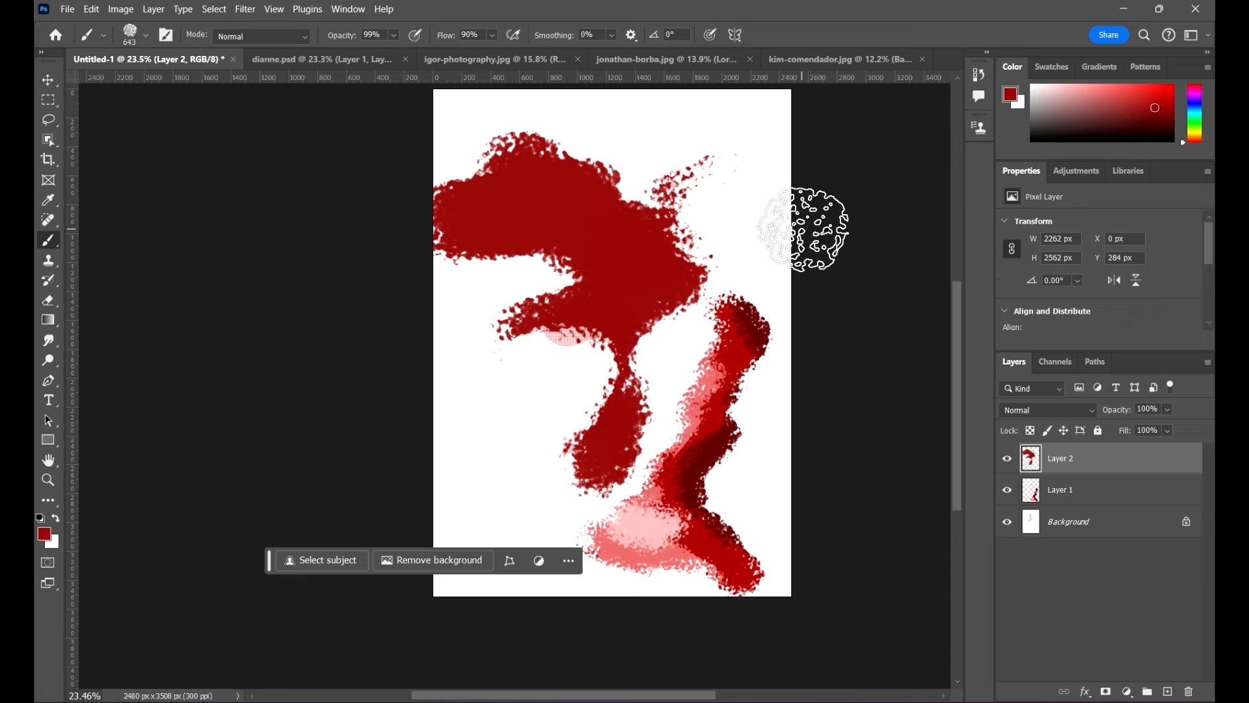
{"action": "mouse_move", "coordinate": [714, 195]}
{"action": "left_mouse_down"}
{"action": "mouse_move", "coordinate": [697, 223]}
{"action": "mouse_move", "coordinate": [650, 189]}
{"action": "left_mouse_up"}
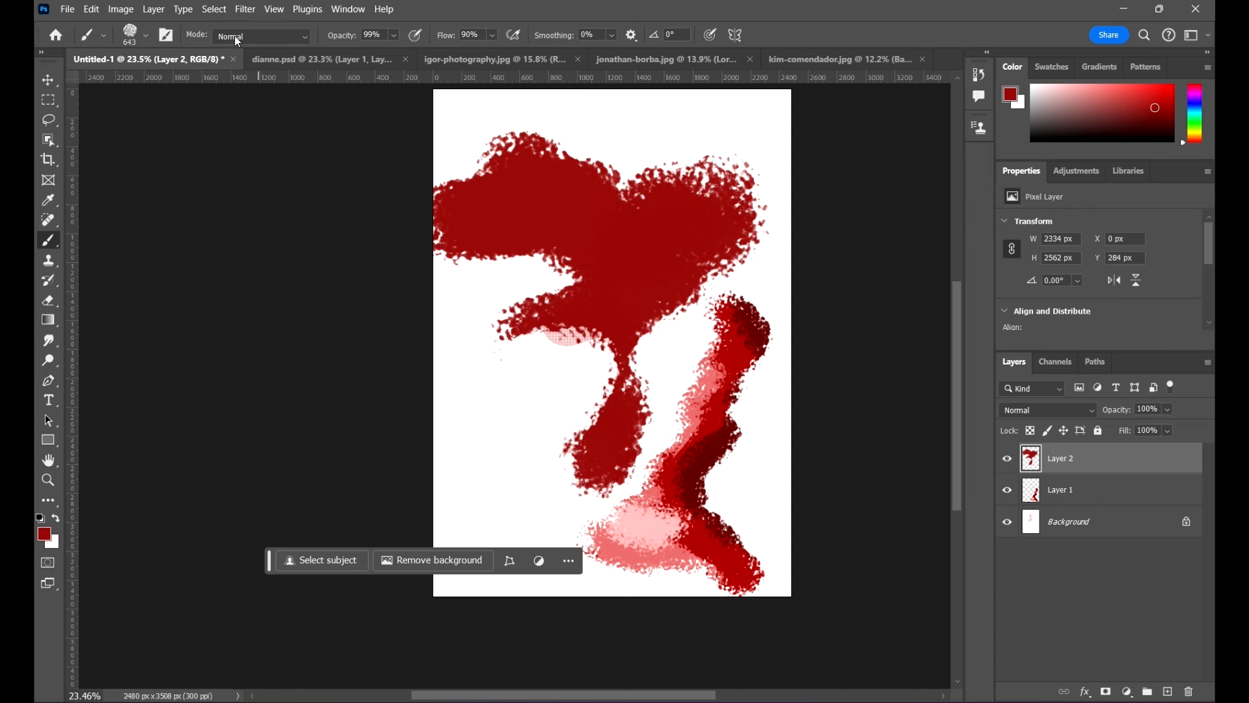
{"action": "left_click", "coordinate": [292, 43]}
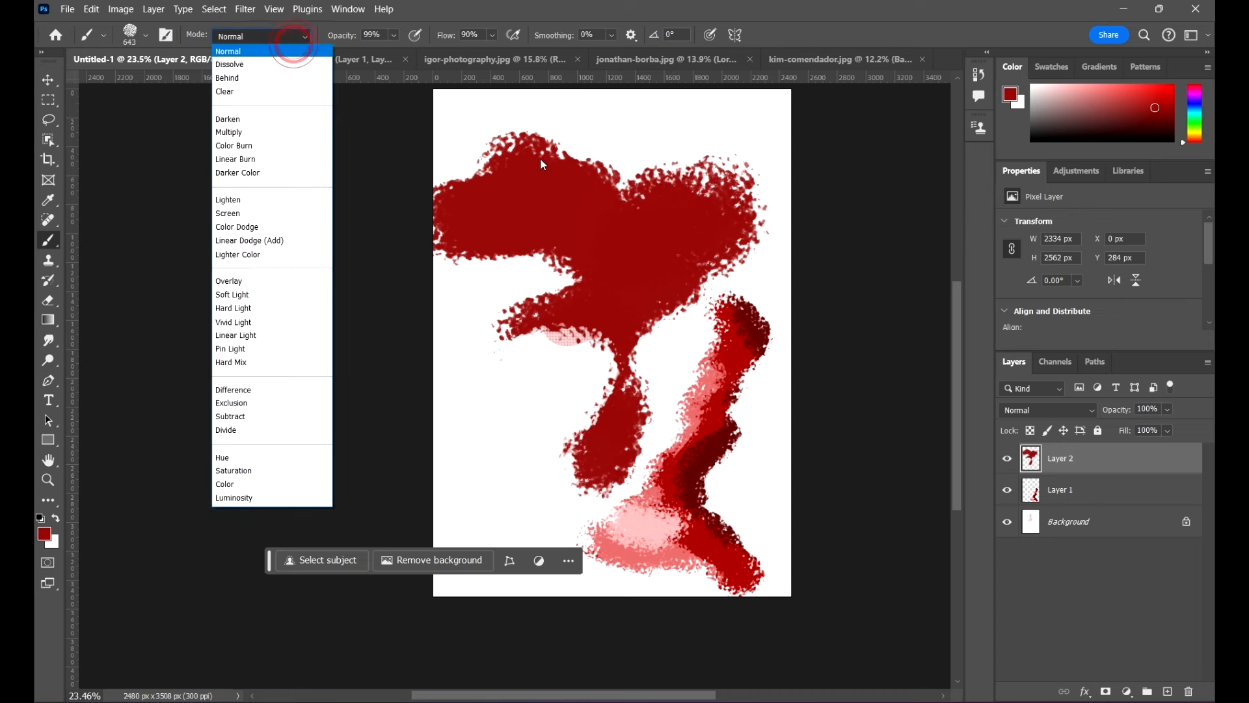
{"action": "mouse_move", "coordinate": [604, 137]}
{"action": "left_mouse_down"}
{"action": "mouse_move", "coordinate": [636, 126]}
{"action": "mouse_move", "coordinate": [627, 189]}
{"action": "mouse_move", "coordinate": [683, 162]}
{"action": "left_mouse_up"}
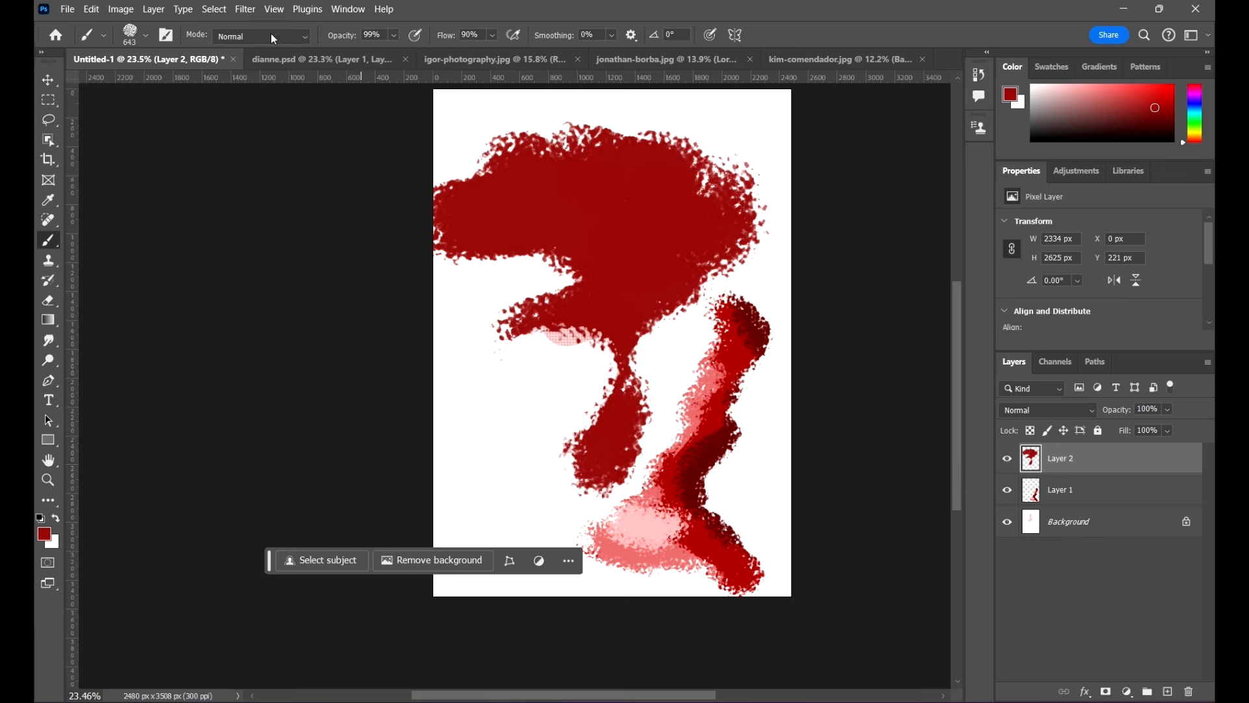
Step: Erase the upper edge of the red shape with the brush in Clear mode, and return the brush mode to Normal
{"action": "left_click", "coordinate": [298, 41]}
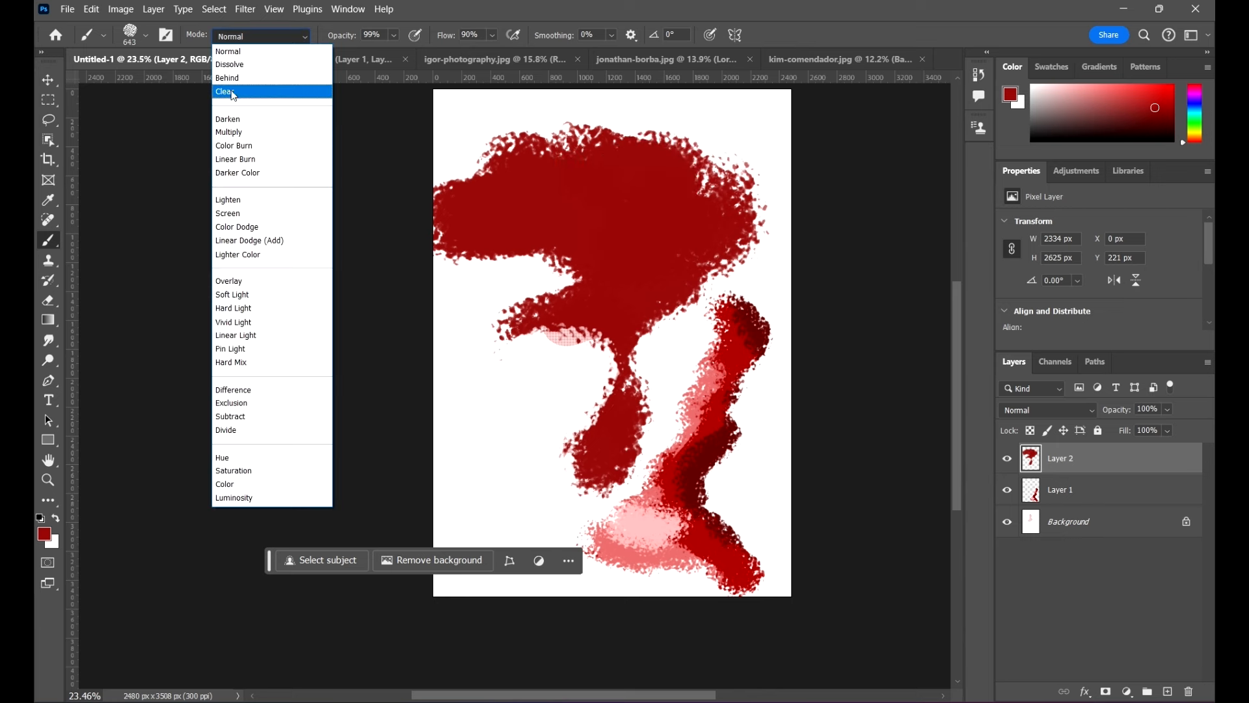
{"action": "left_click", "coordinate": [238, 91]}
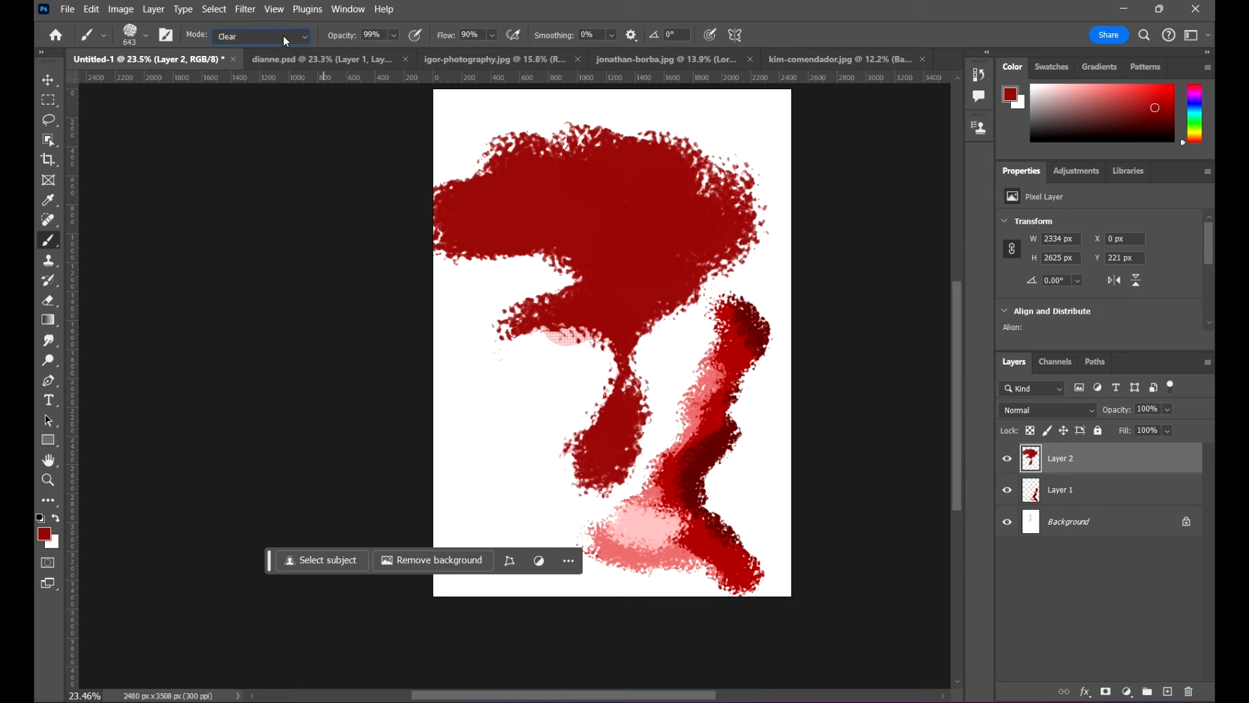
{"action": "mouse_move", "coordinate": [768, 215]}
{"action": "left_mouse_down"}
{"action": "mouse_move", "coordinate": [538, 122]}
{"action": "mouse_move", "coordinate": [561, 139]}
{"action": "mouse_move", "coordinate": [479, 162]}
{"action": "mouse_move", "coordinate": [526, 158]}
{"action": "left_mouse_up"}
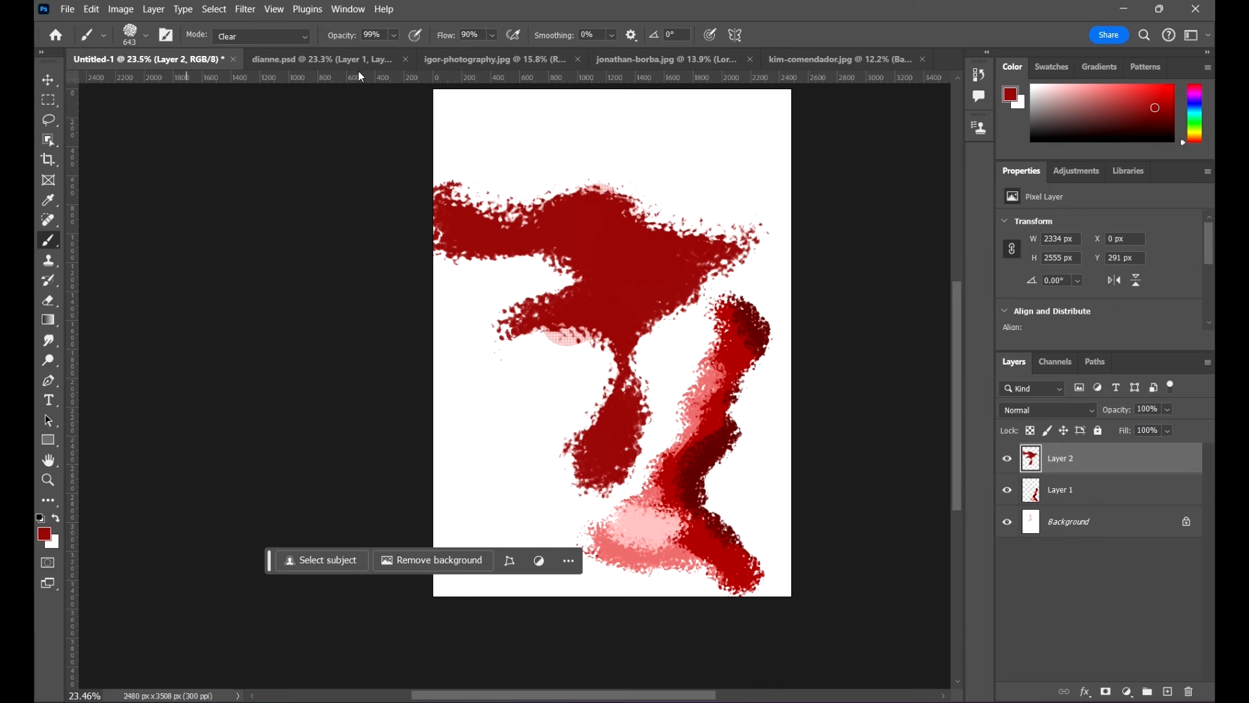
{"action": "left_click", "coordinate": [281, 38]}
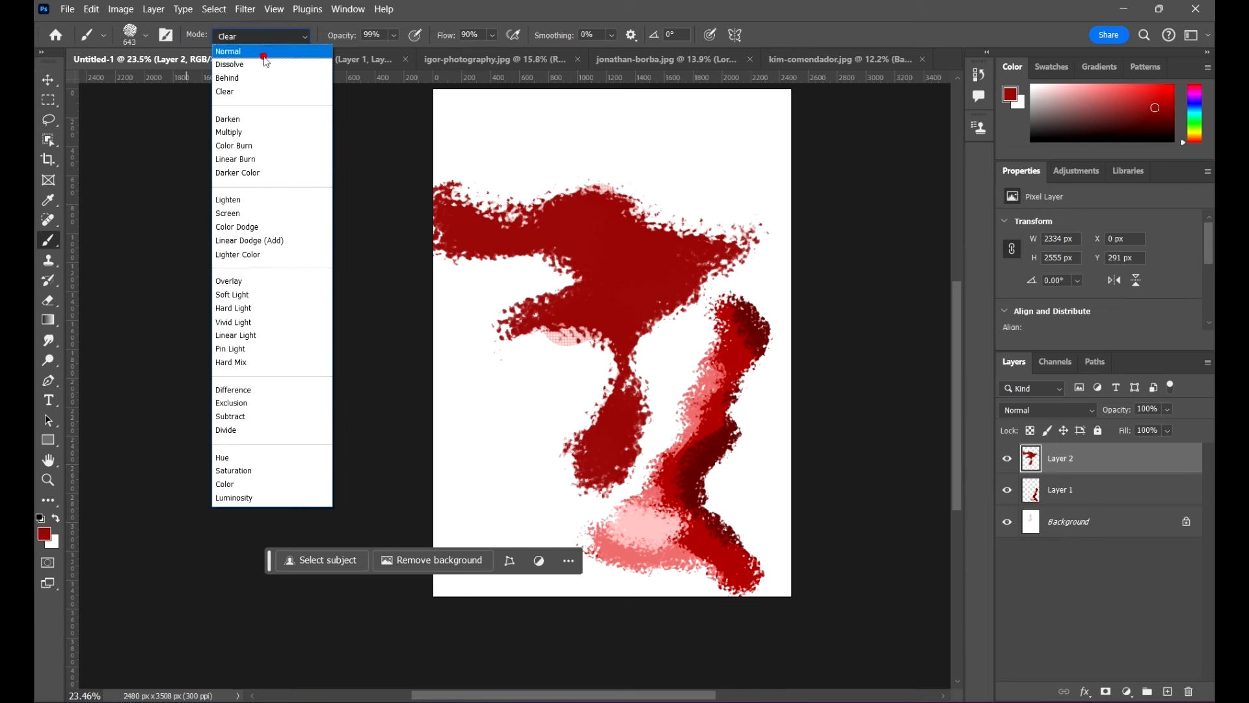
{"action": "left_click", "coordinate": [259, 48]}
Step: Go to the jonathan-borba.jpg document with the Move tool active and hide and show the rulers repeatedly
{"action": "left_click", "coordinate": [49, 85]}
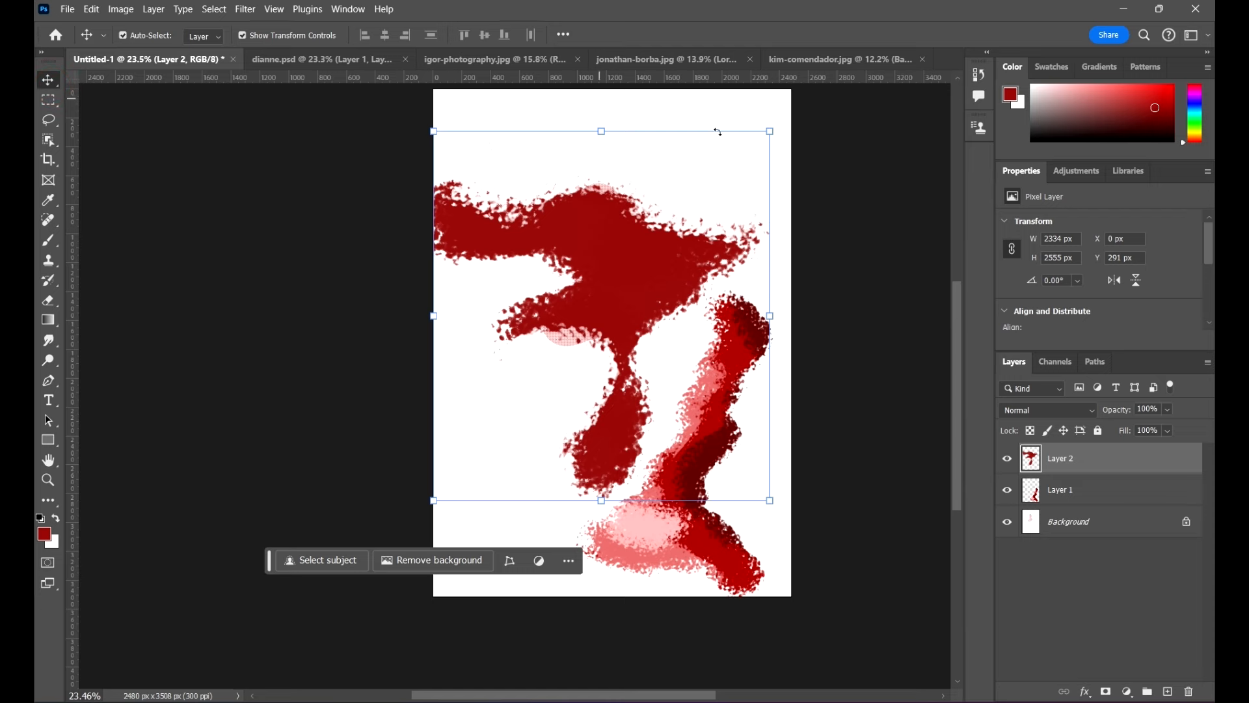
{"action": "left_click_drag", "start_coordinate": [883, 227], "coordinate": [806, 254]}
{"action": "left_click", "coordinate": [631, 57]}
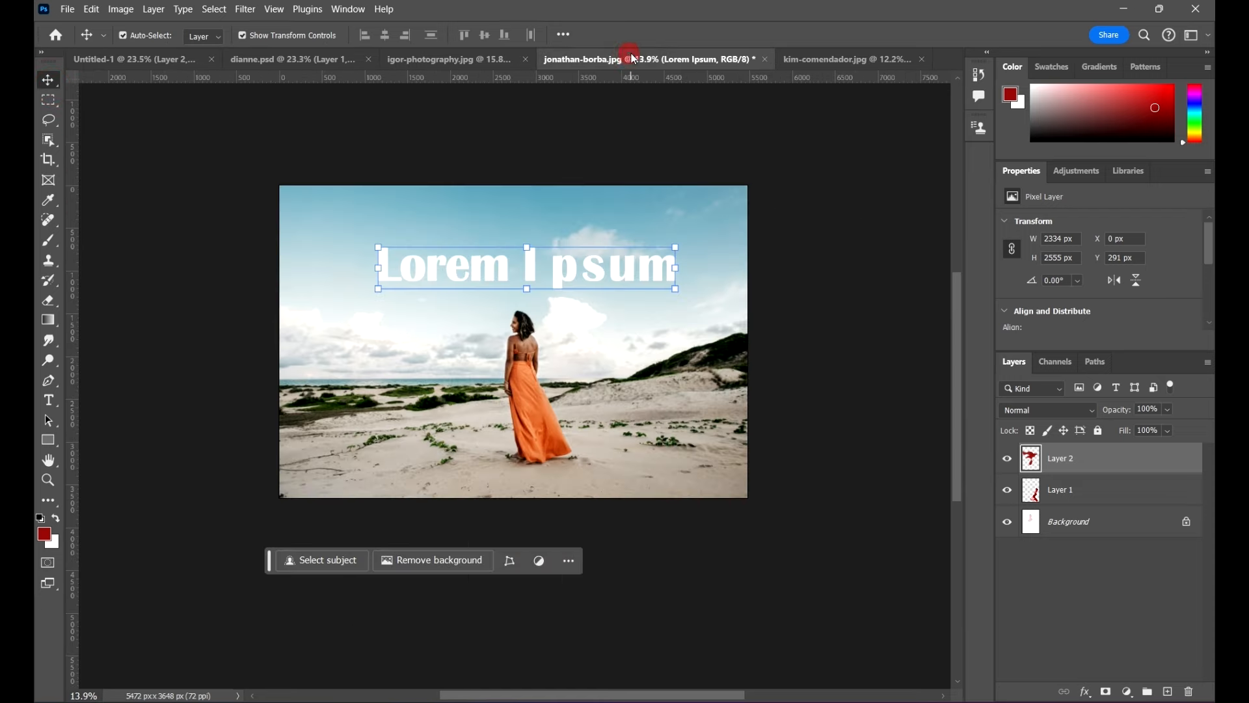
{"action": "key", "text": "ctrl+r"}
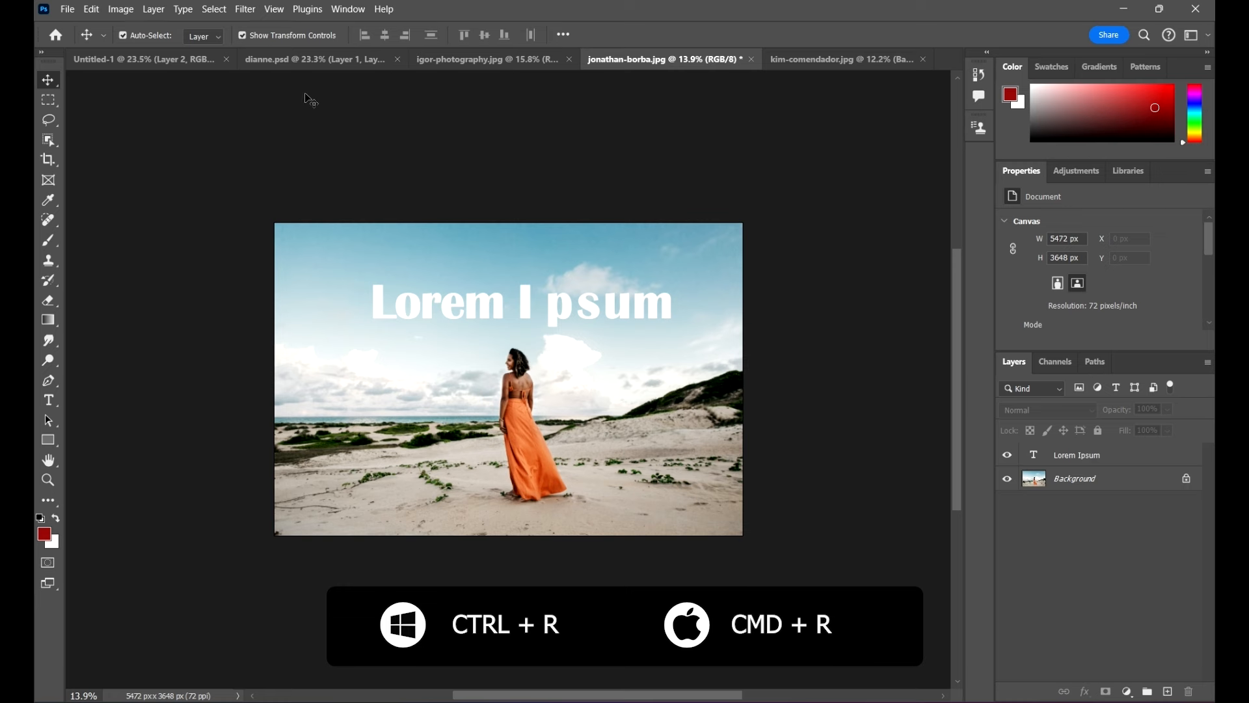
{"action": "key", "text": "ctrl+r"}
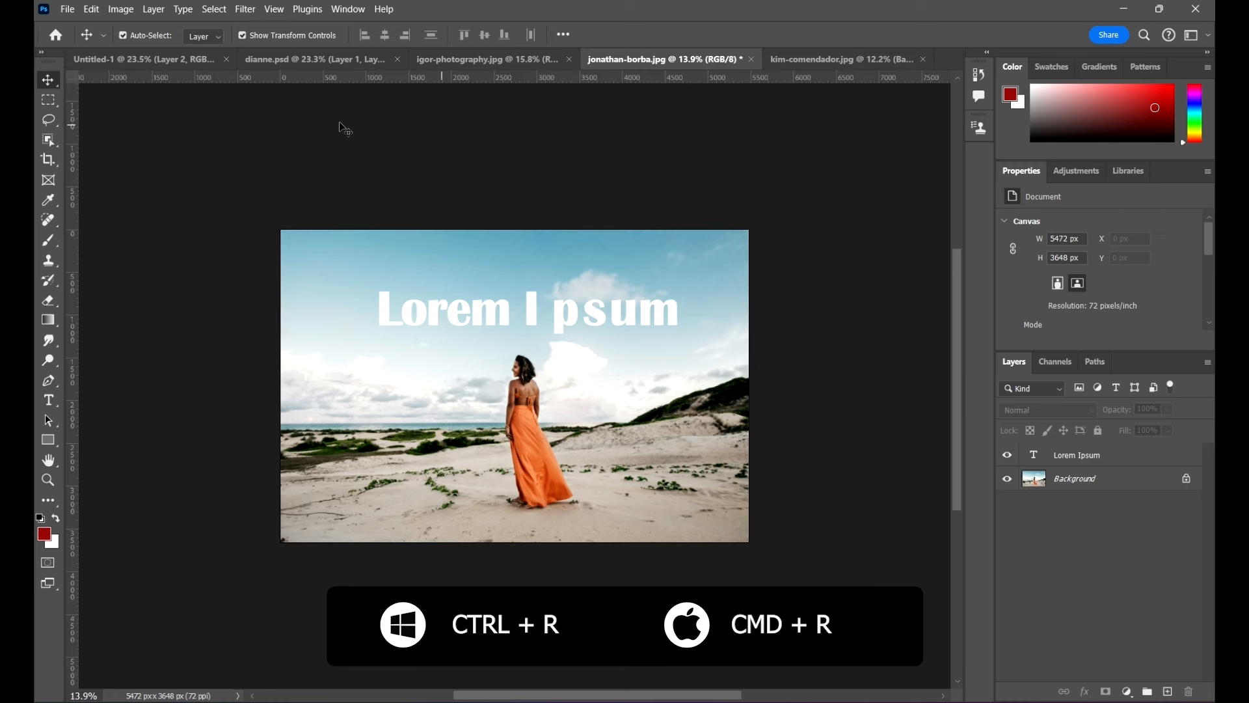
{"action": "key", "text": "ctrl+r"}
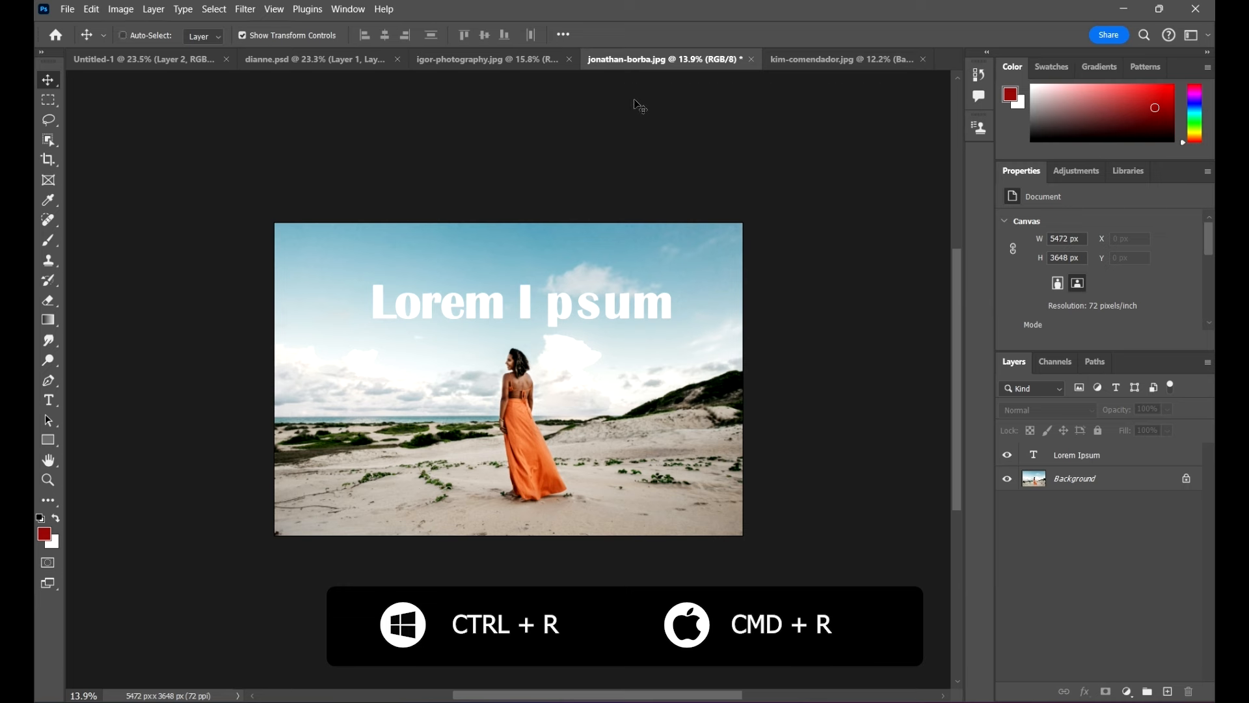
{"action": "key", "text": "ctrl+r"}
{"action": "key", "text": "ctrl+r"}
{"action": "key", "text": "ctrl+r"}
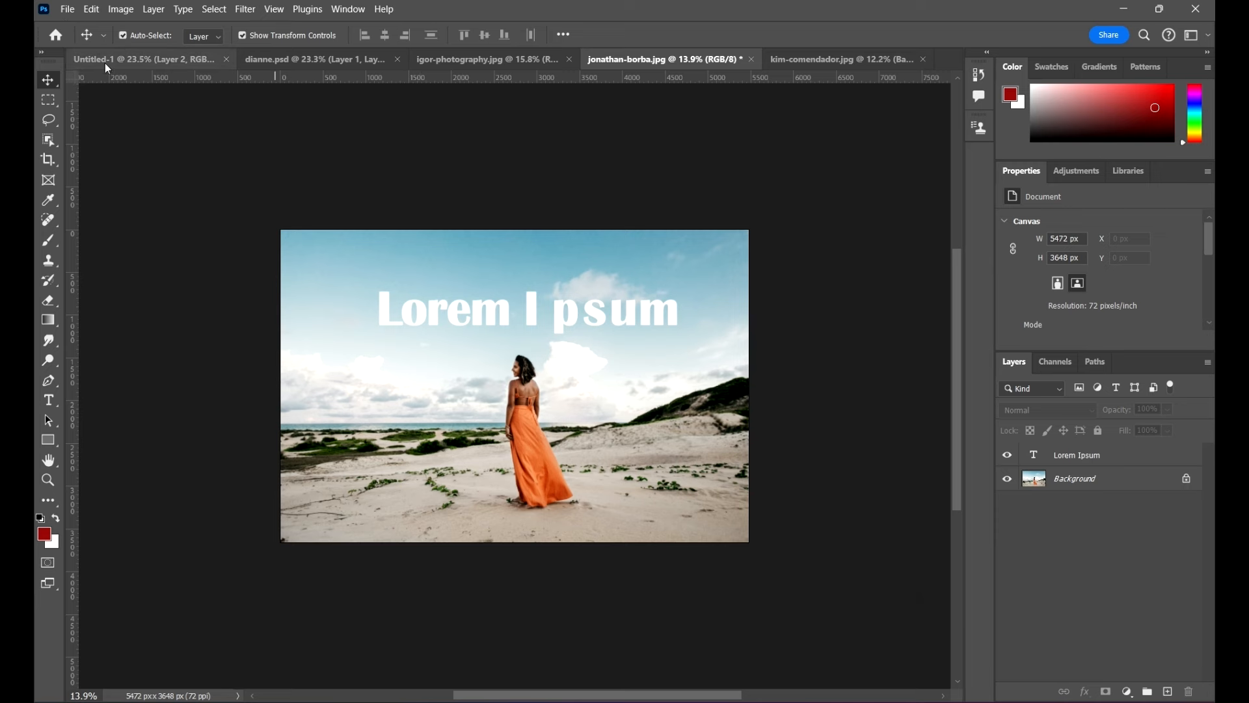
{"action": "left_click", "coordinate": [121, 61]}
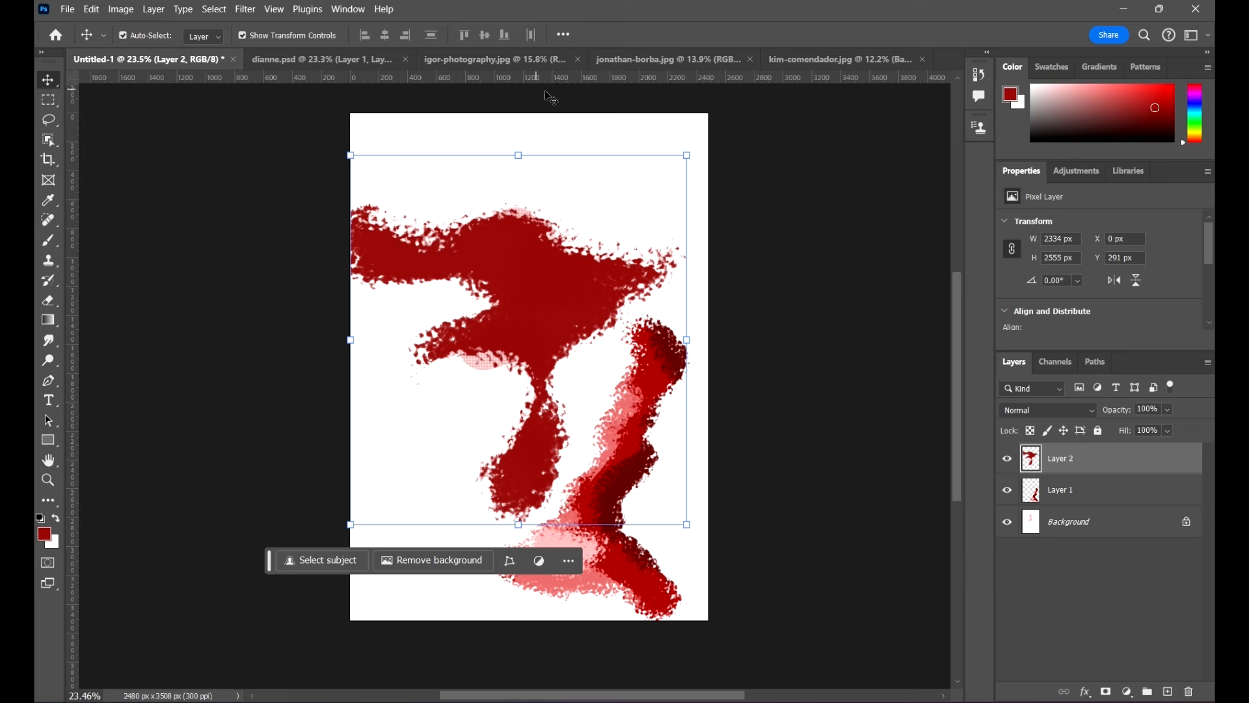
{"action": "left_click", "coordinate": [823, 58]}
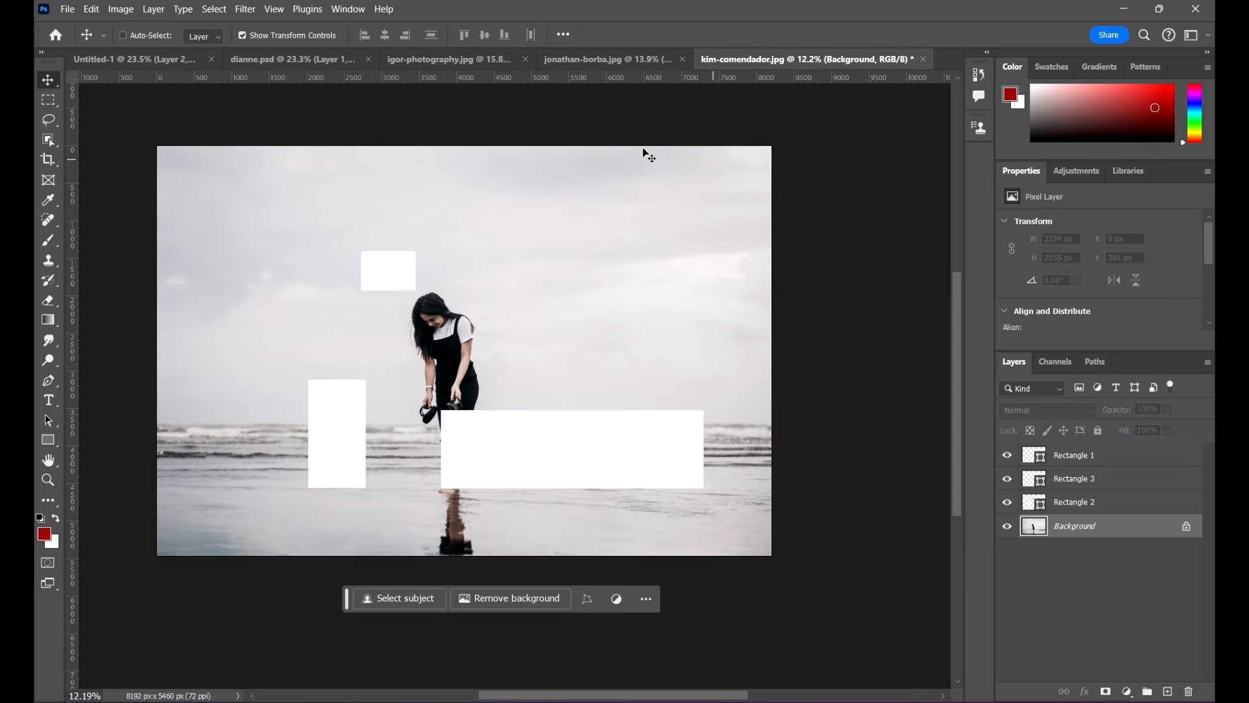
{"action": "left_click", "coordinate": [623, 65]}
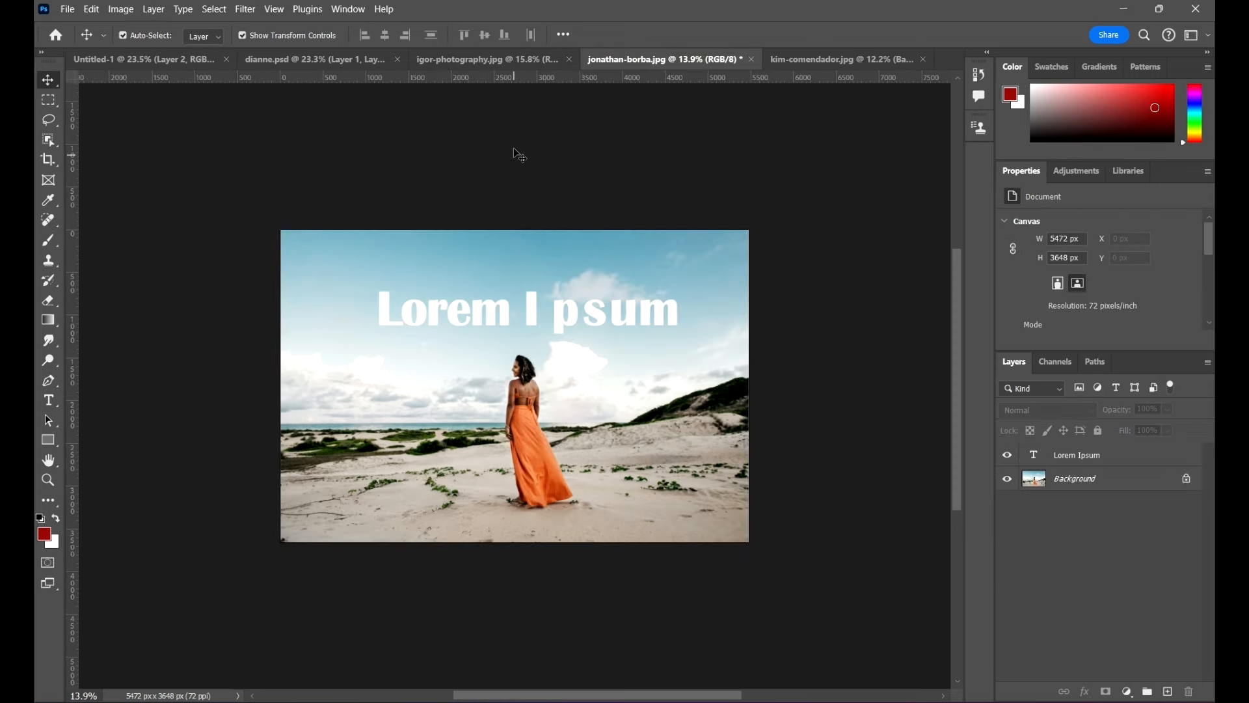
Step: Toggle the rulers off and on, and place two vertical and two horizontal guides across the beach photo around the text and figure
{"action": "scroll", "coordinate": [501, 146], "scroll_direction": "down", "scroll_amount": 2}
{"action": "scroll", "coordinate": [488, 137], "scroll_direction": "up", "scroll_amount": 2}
{"action": "scroll", "coordinate": [525, 146], "scroll_direction": "up", "scroll_amount": 1}
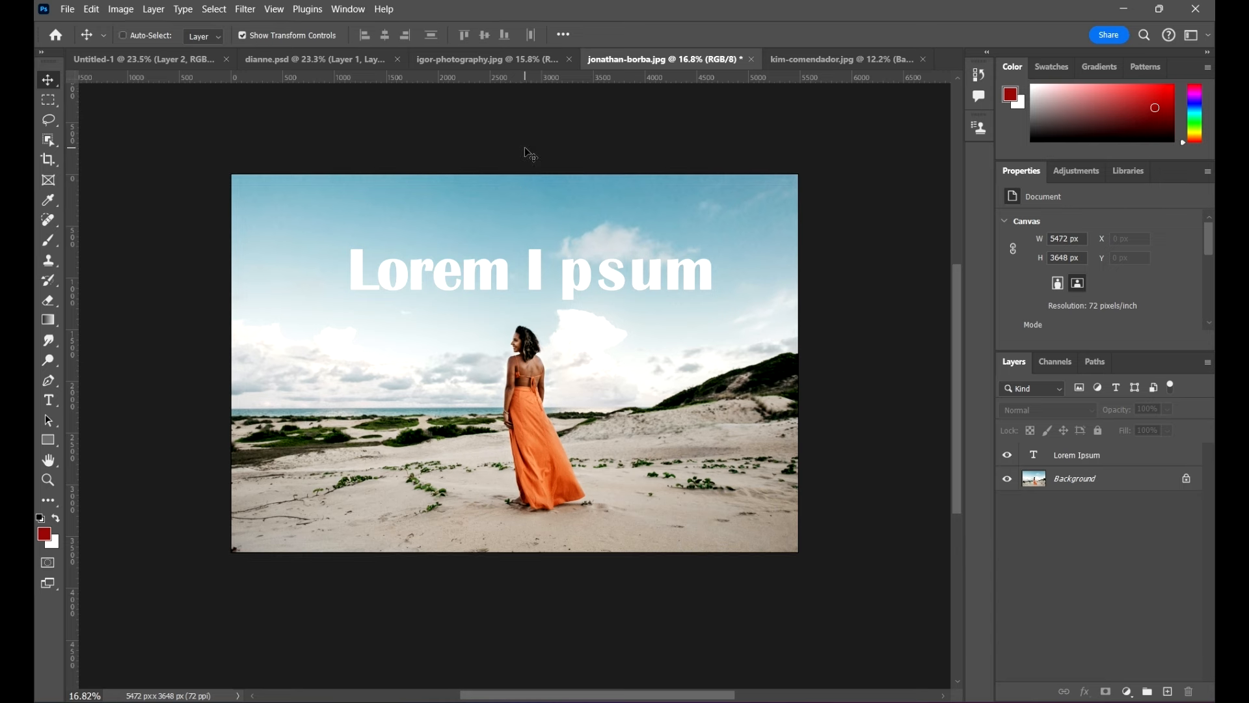
{"action": "key", "text": "ctrl+r"}
{"action": "key", "text": "ctrl+r"}
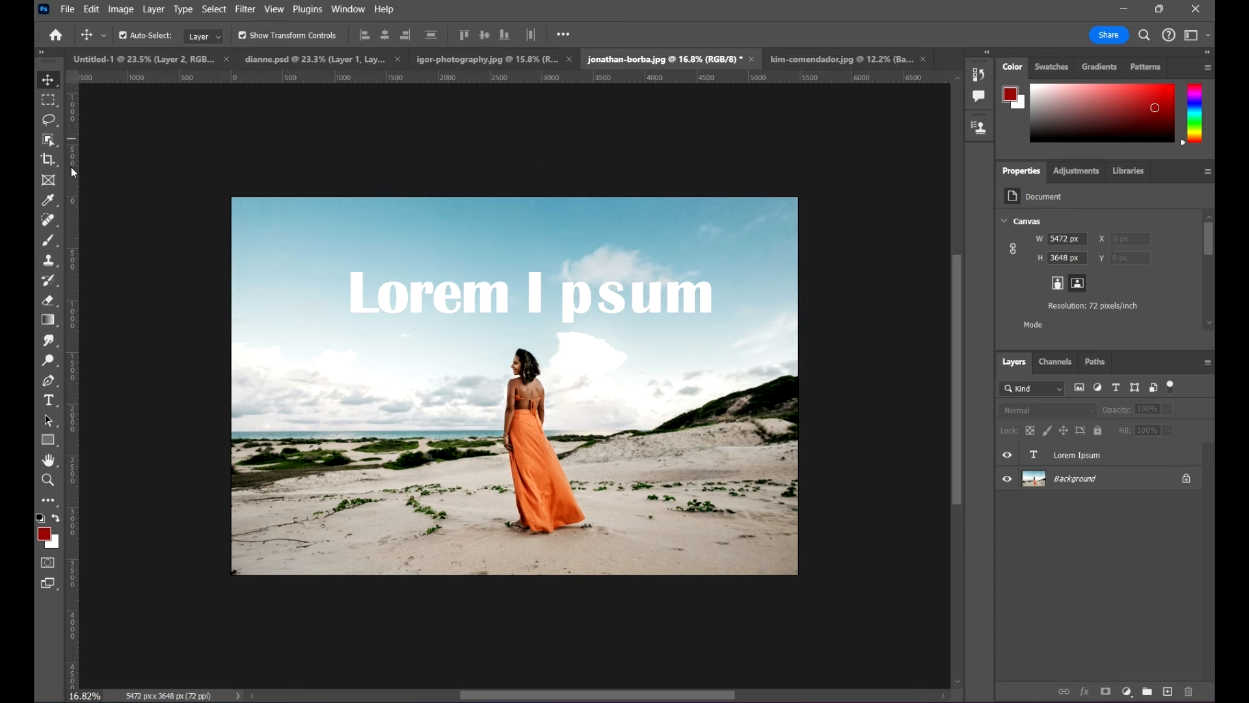
{"action": "left_click_drag", "start_coordinate": [71, 166], "coordinate": [320, 273]}
{"action": "left_click_drag", "start_coordinate": [459, 76], "coordinate": [497, 265]}
{"action": "left_click_drag", "start_coordinate": [72, 150], "coordinate": [639, 257]}
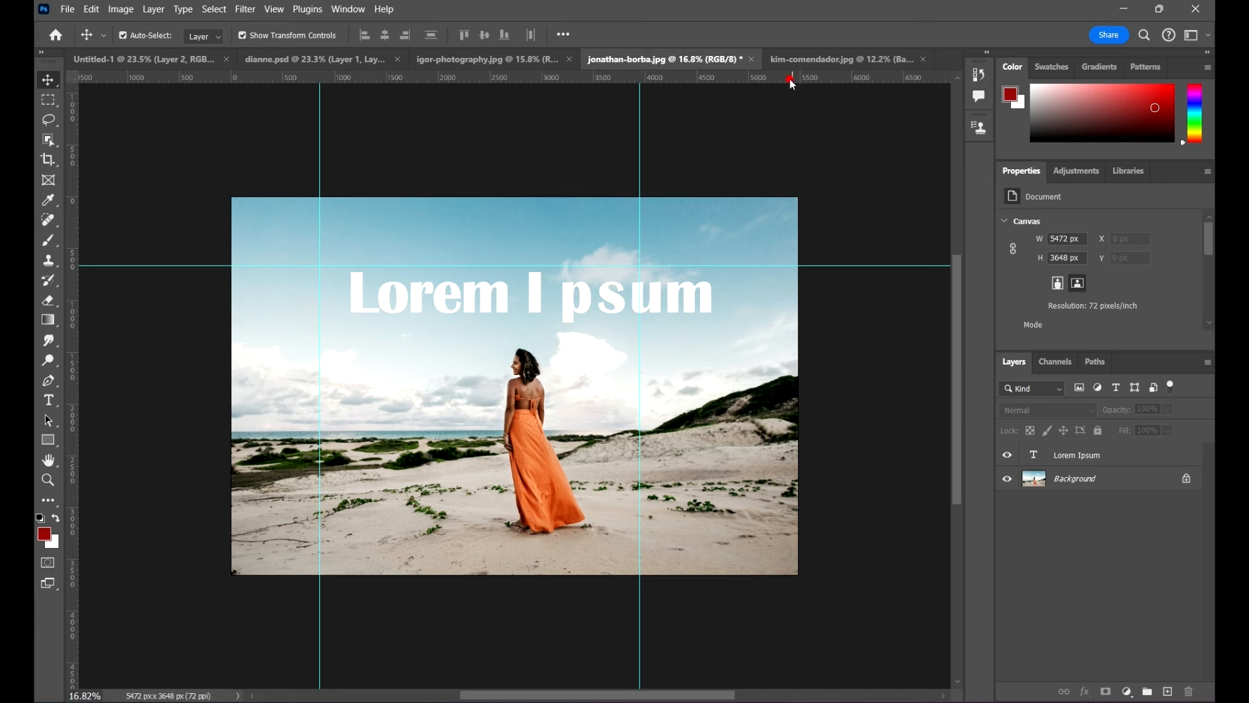
{"action": "left_click_drag", "start_coordinate": [791, 81], "coordinate": [772, 439]}
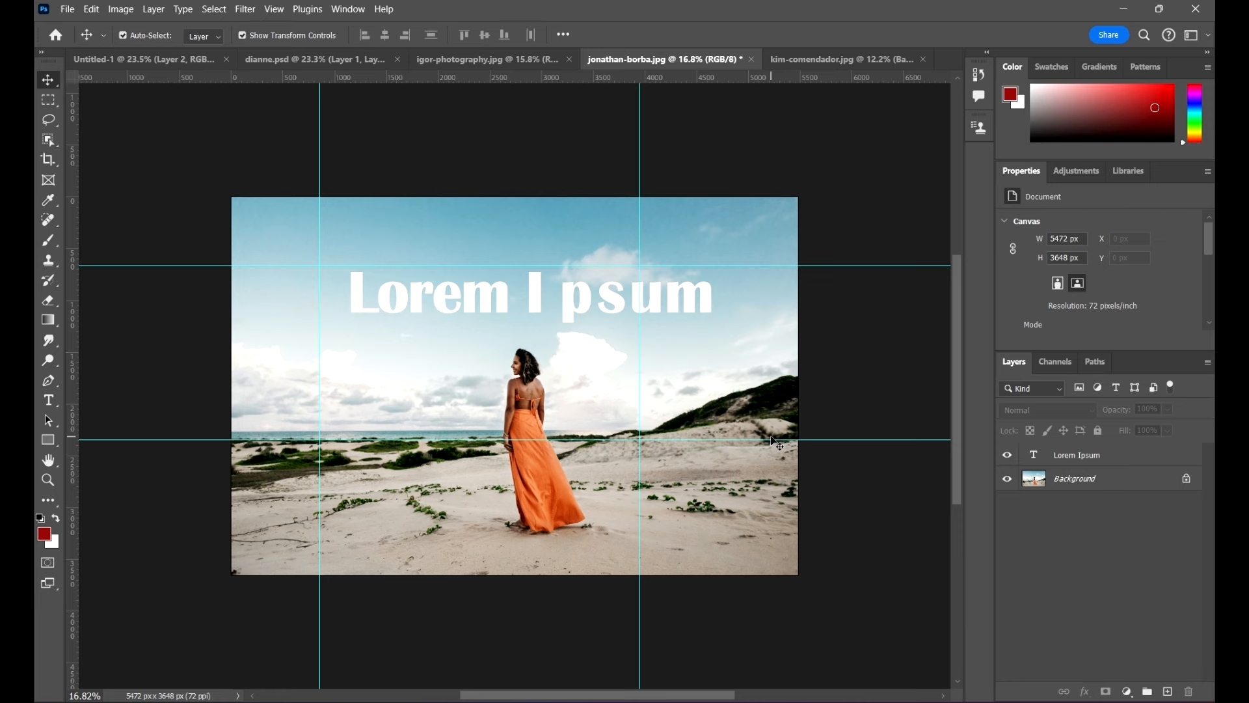
Step: Flip the vertical guide beside the figure to horizontal, back to vertical, and to horizontal again
{"action": "left_click", "coordinate": [640, 454], "text": "alt"}
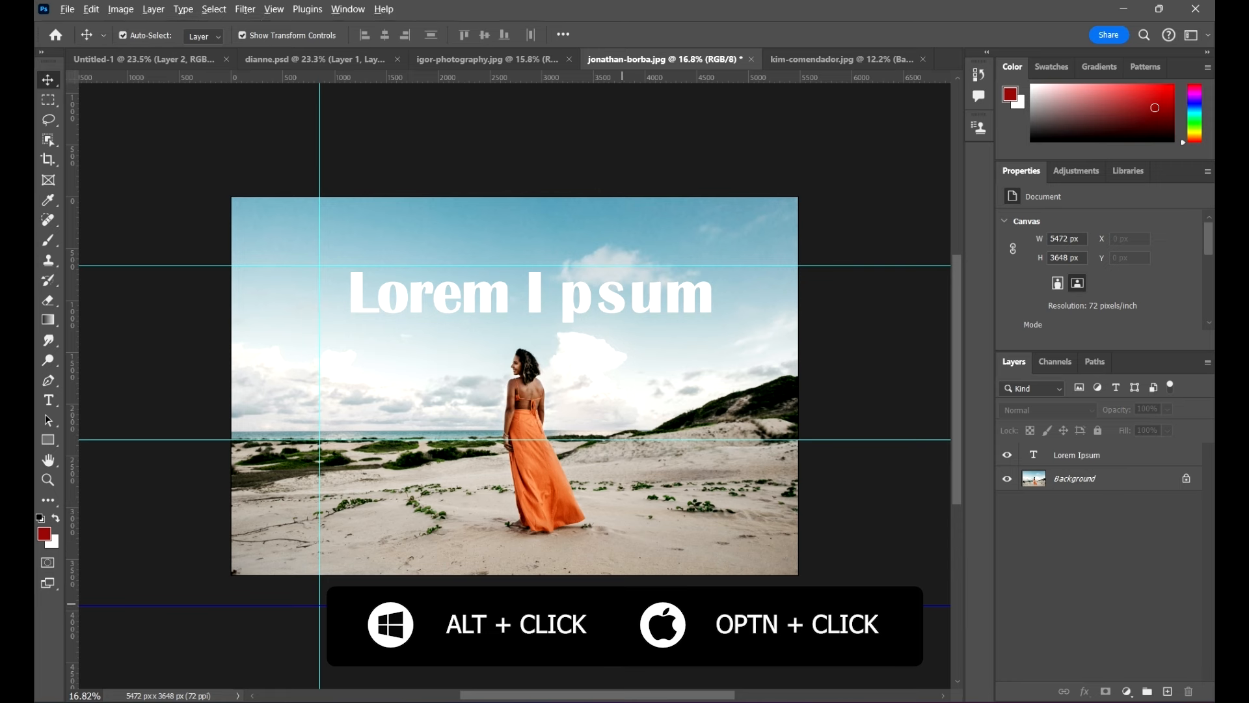
{"action": "left_click", "coordinate": [622, 605], "text": "alt"}
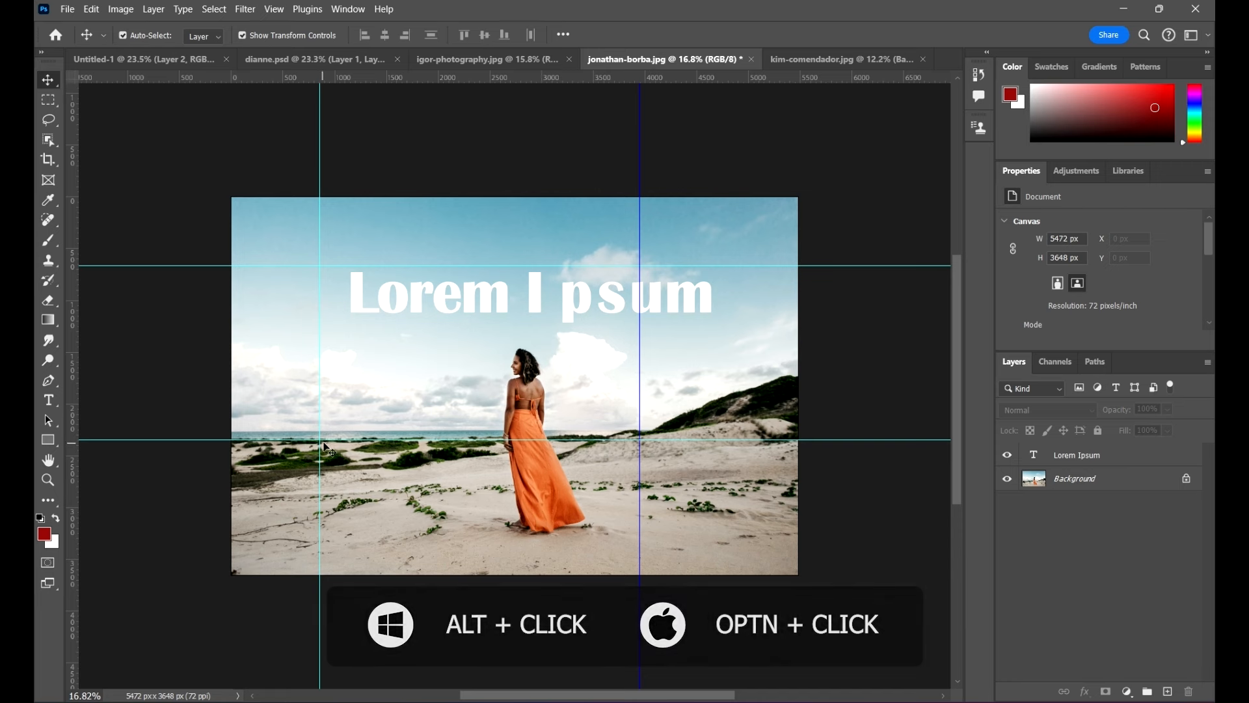
{"action": "left_click", "coordinate": [640, 341], "text": "alt"}
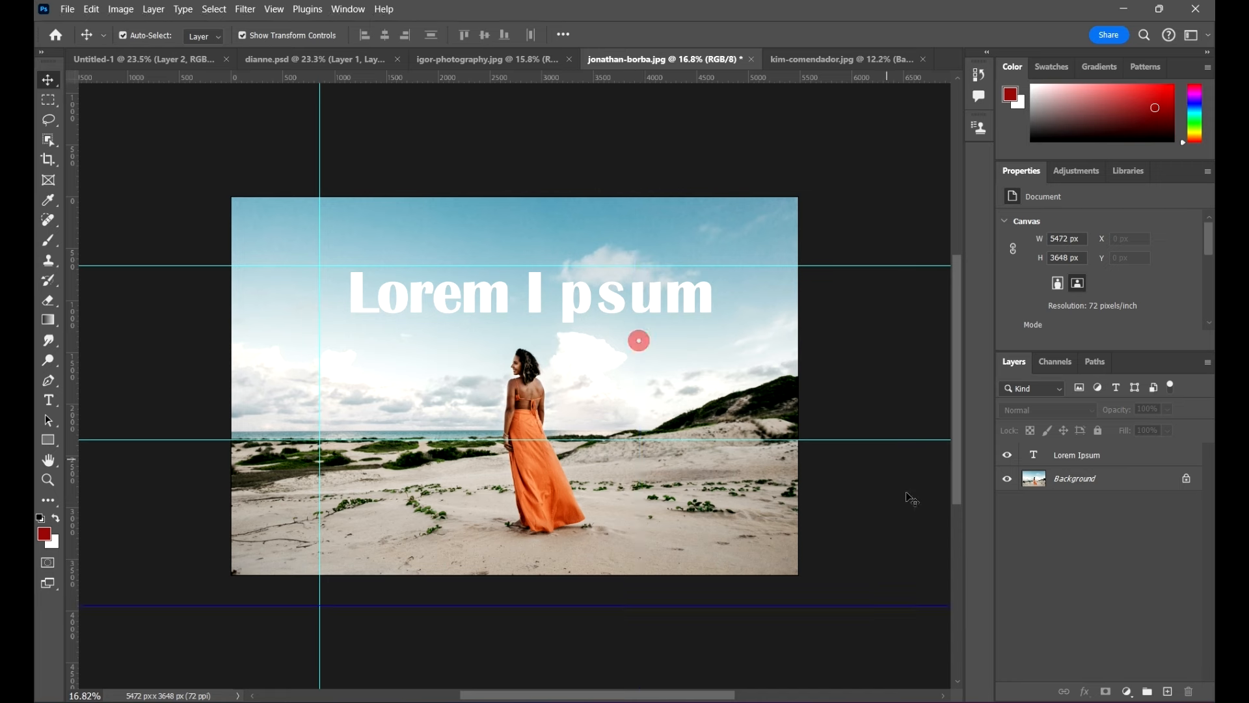
Step: Move the horizontal guide below the photo up across the figure's skirt, and flip the horizontal guide just below the horizon to vertical
{"action": "left_click_drag", "start_coordinate": [711, 605], "coordinate": [729, 499]}
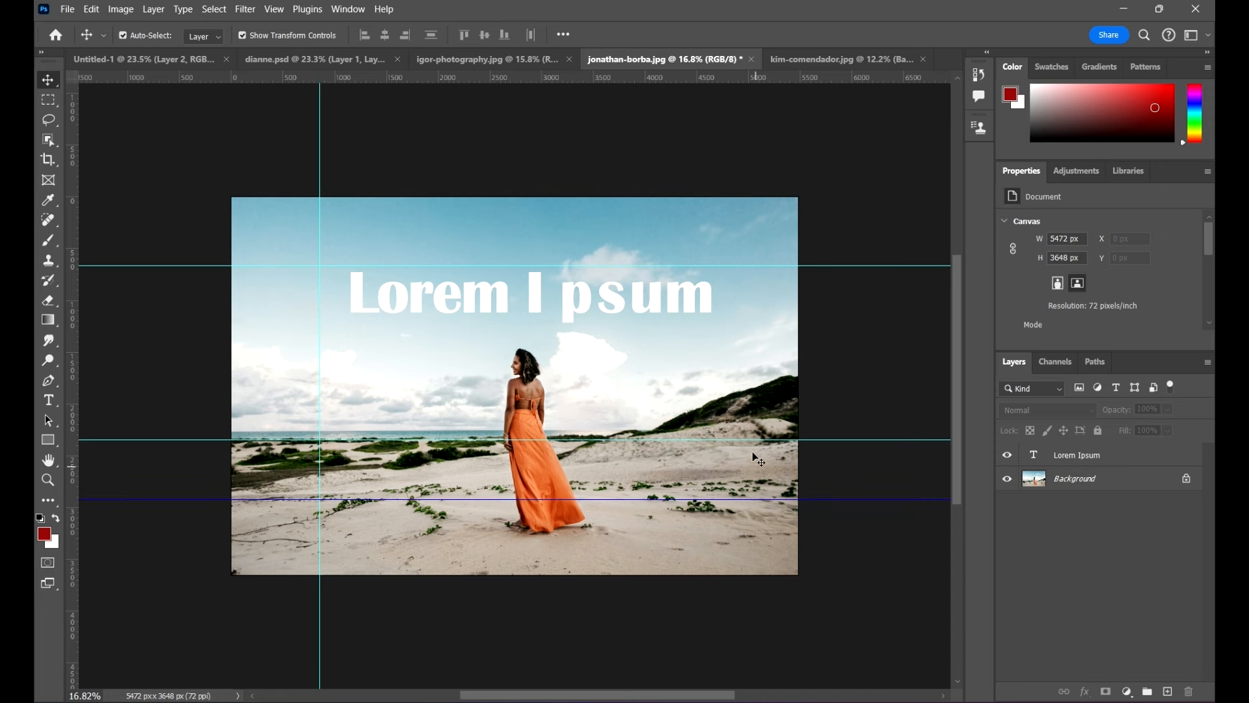
{"action": "left_click", "coordinate": [754, 439]}
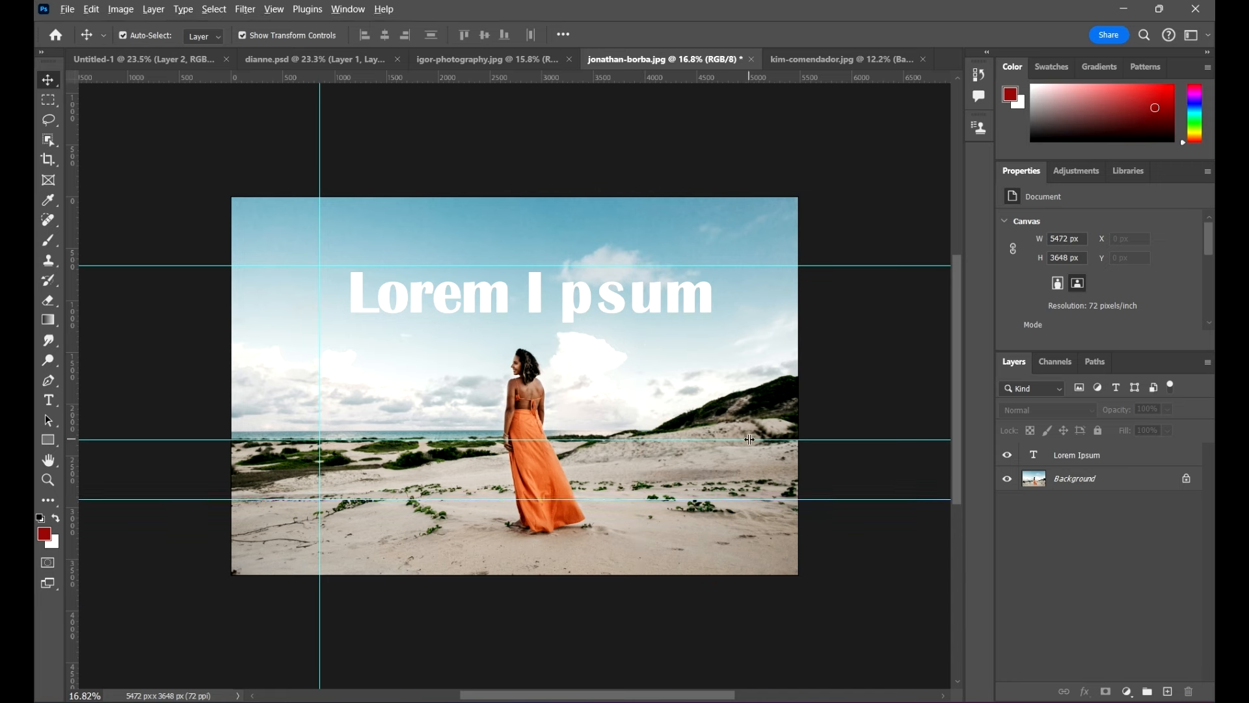
{"action": "left_click", "coordinate": [749, 438], "text": "alt"}
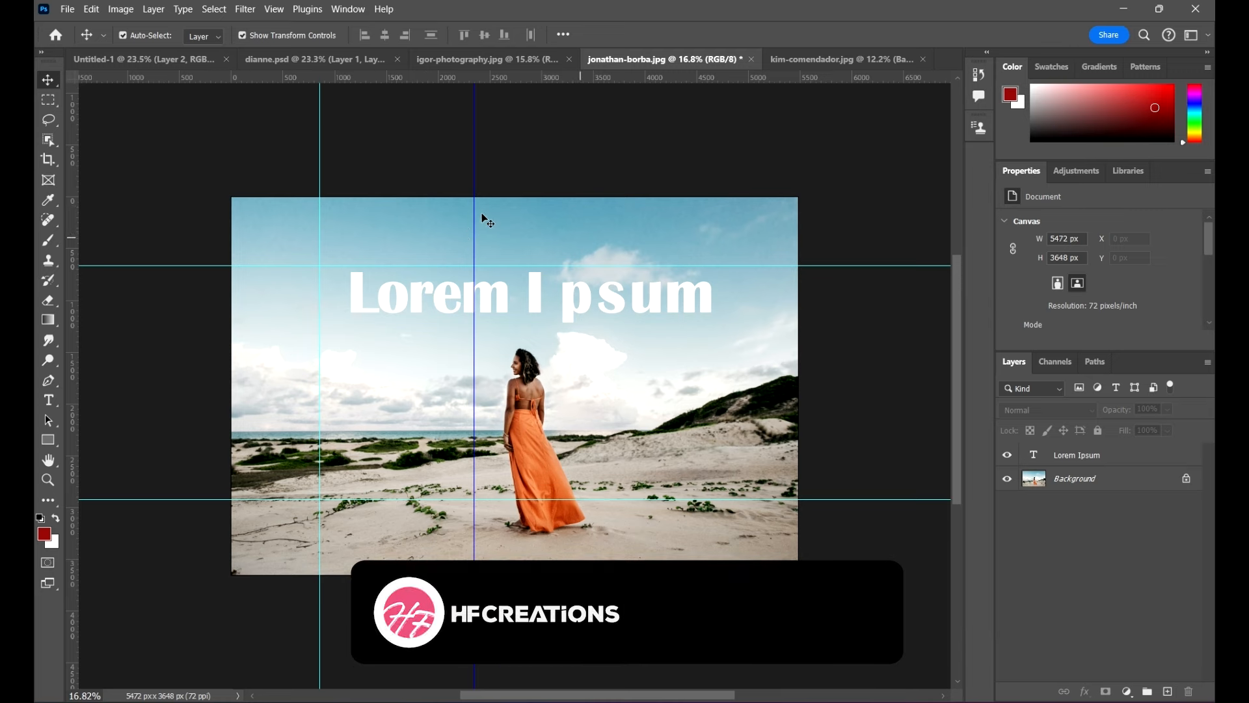
{"action": "scroll", "coordinate": [512, 173], "scroll_direction": "down", "scroll_amount": 3}
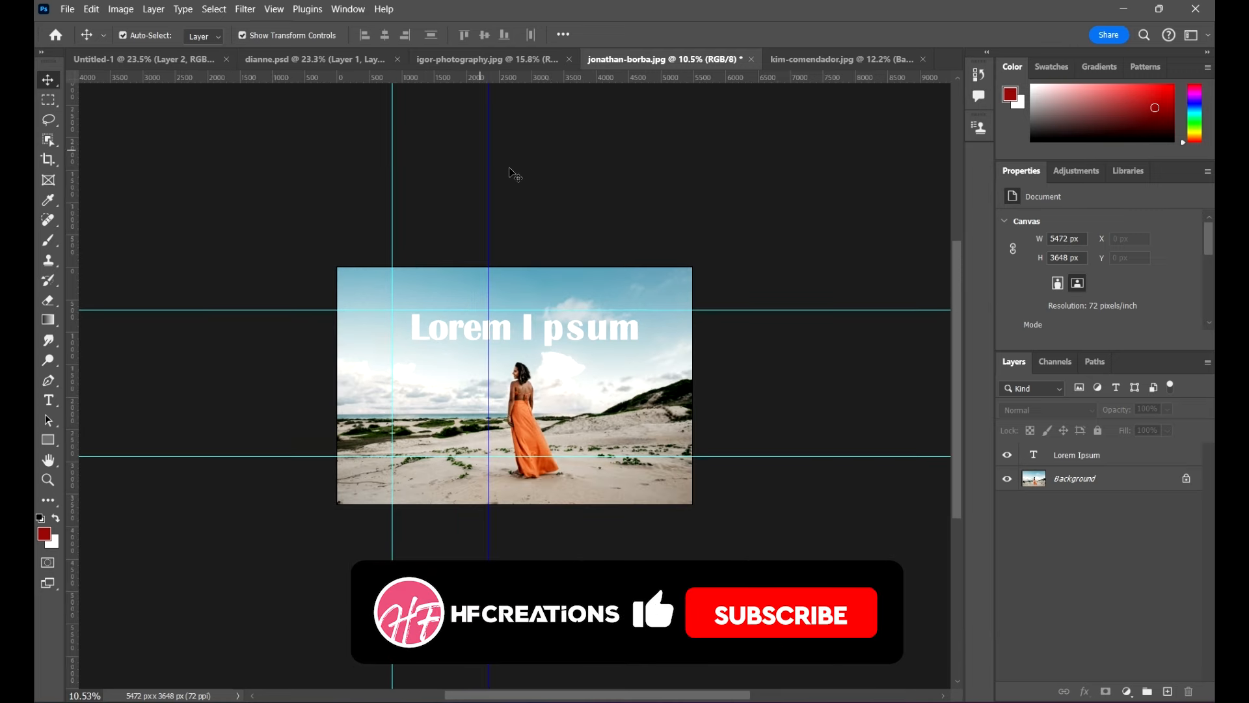
{"action": "scroll", "coordinate": [520, 179], "scroll_direction": "up", "scroll_amount": 3}
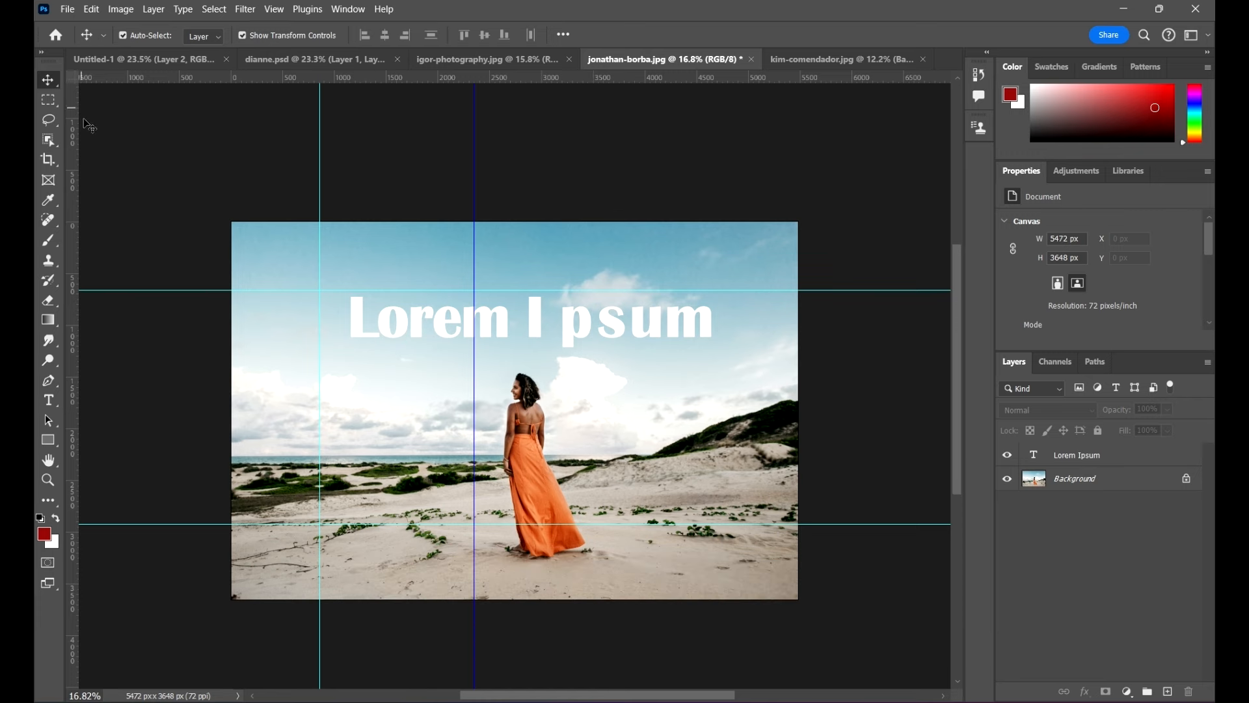
Step: Activate the Rectangular Marquee tool and show the available marquee tool variants
{"action": "left_click", "coordinate": [49, 103]}
{"action": "scroll", "coordinate": [514, 384], "scroll_direction": "down", "scroll_amount": 1}
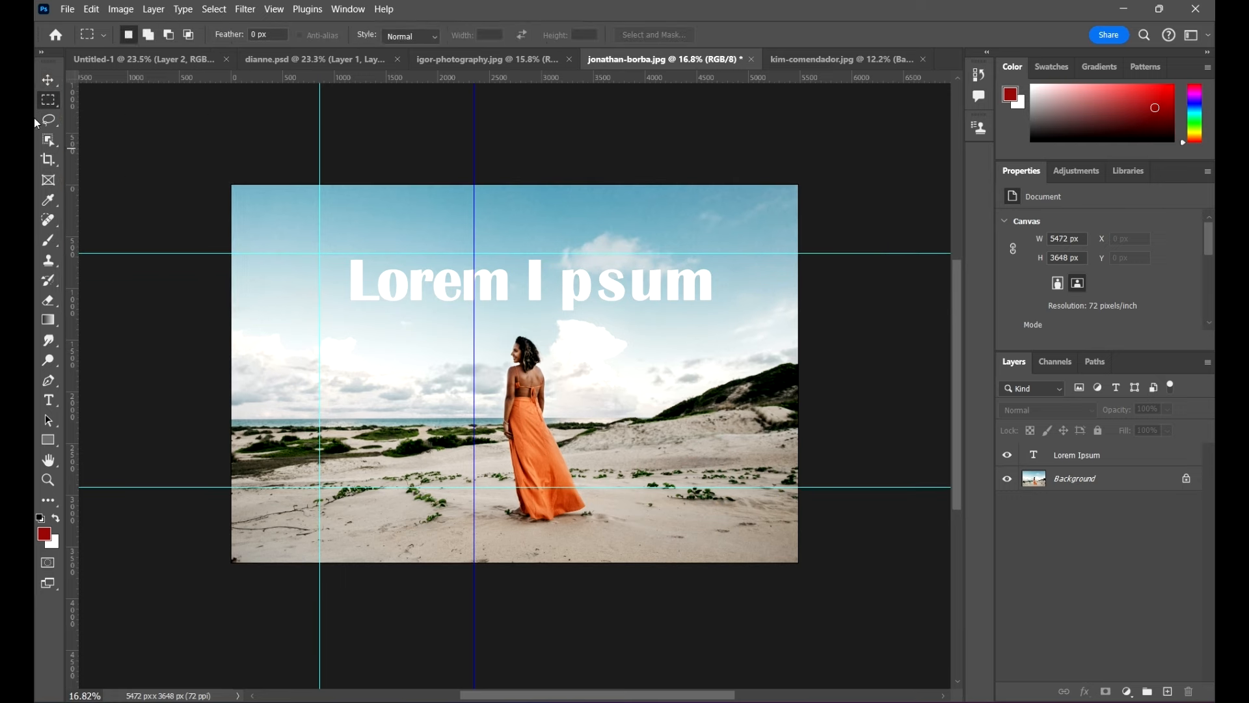
{"action": "left_click", "coordinate": [49, 100]}
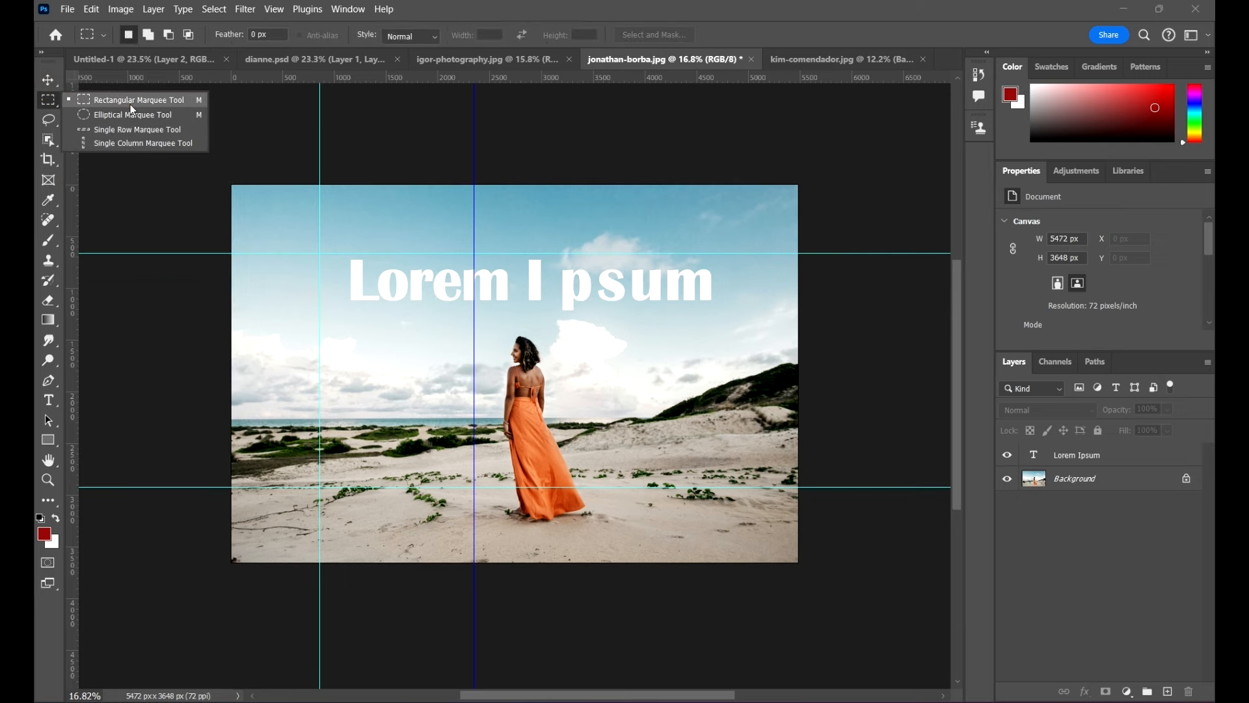
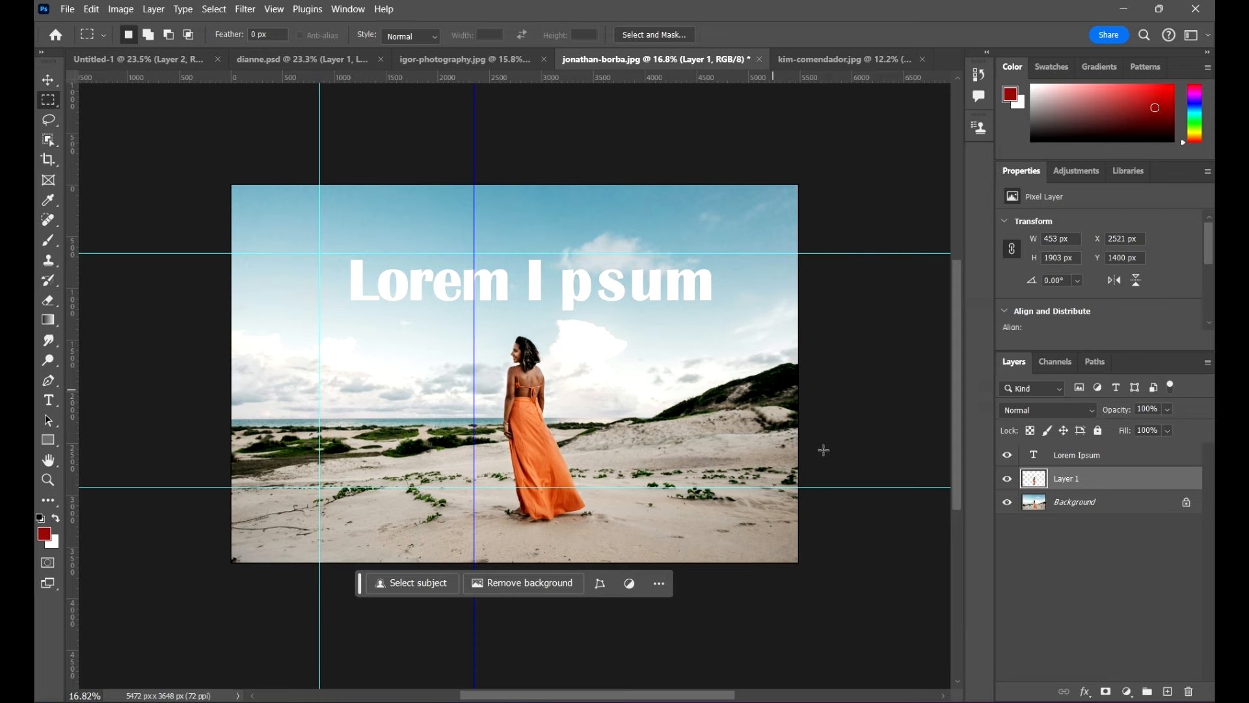
Step: Outline an irregular freehand area over the sky and dune beside the figure with the Lasso tool, and clear the selection
{"action": "scroll", "coordinate": [720, 355], "scroll_direction": "down", "scroll_amount": 2}
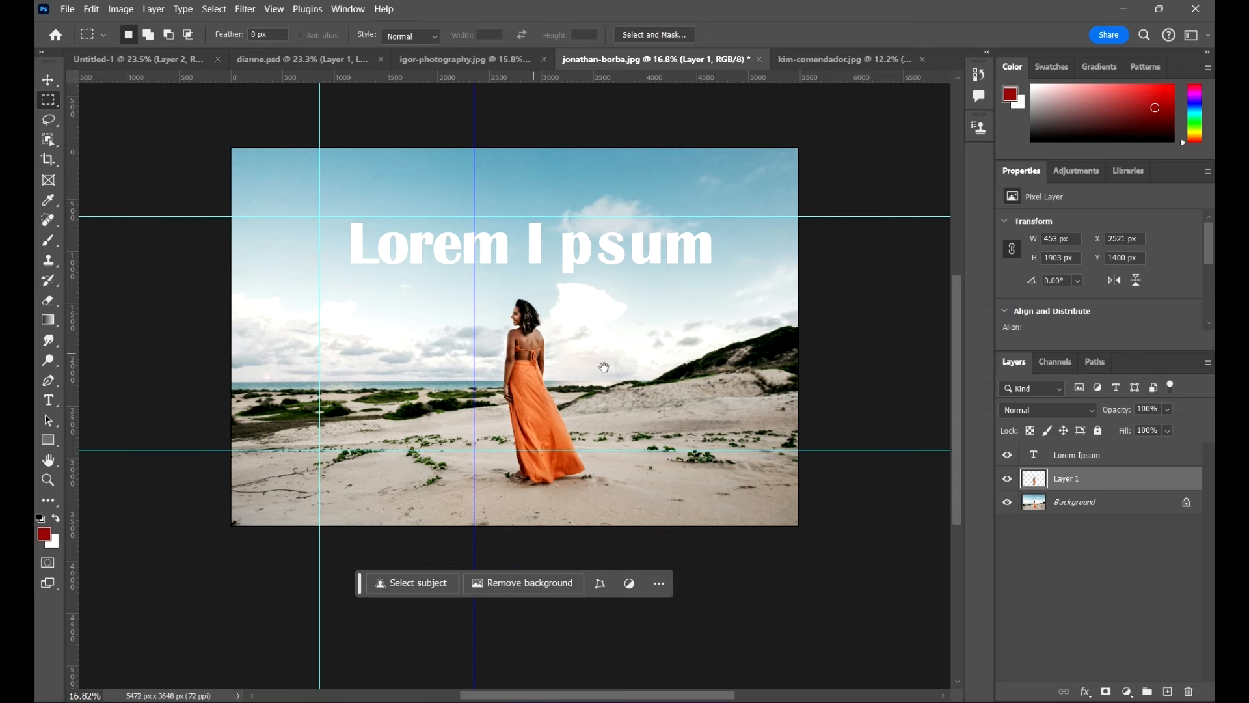
{"action": "left_click_drag", "start_coordinate": [605, 365], "coordinate": [596, 363]}
{"action": "left_click", "coordinate": [48, 120]}
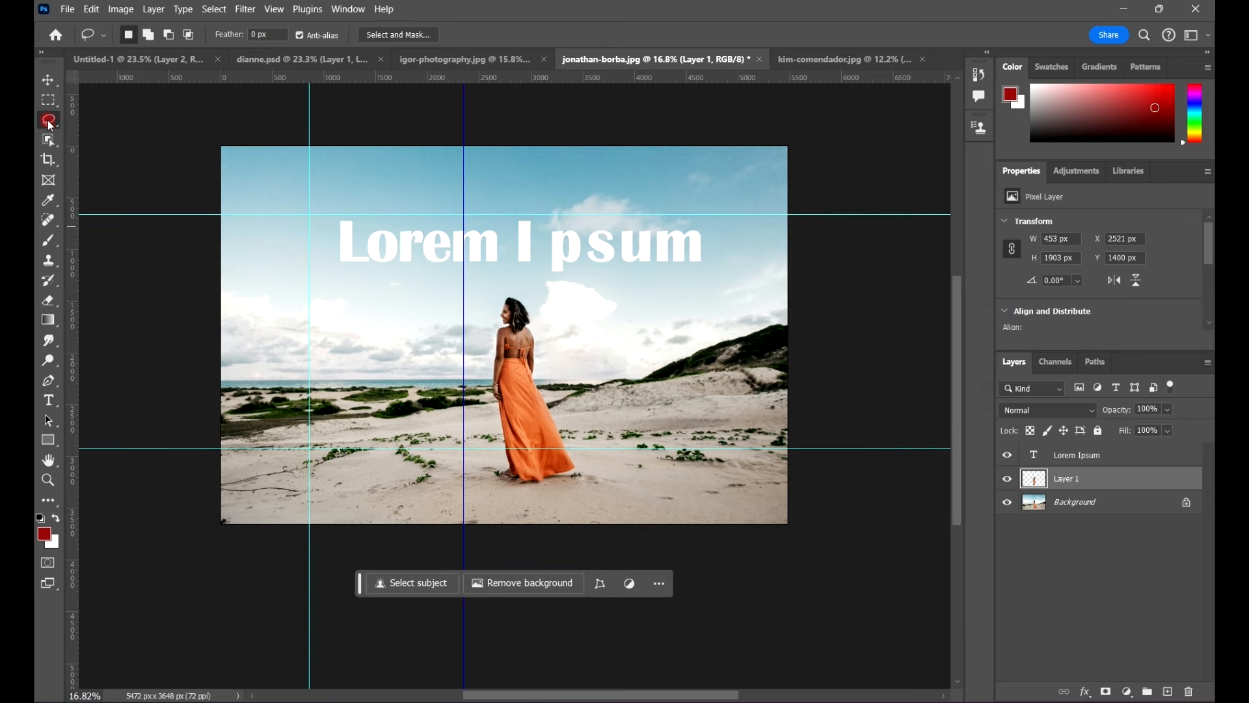
{"action": "left_click", "coordinate": [118, 123]}
{"action": "scroll", "coordinate": [748, 276], "scroll_direction": "up", "scroll_amount": 3}
{"action": "mouse_move", "coordinate": [690, 238]}
{"action": "left_mouse_down"}
{"action": "mouse_move", "coordinate": [658, 290]}
{"action": "mouse_move", "coordinate": [657, 335]}
{"action": "mouse_move", "coordinate": [606, 354]}
{"action": "mouse_move", "coordinate": [615, 405]}
{"action": "mouse_move", "coordinate": [759, 391]}
{"action": "mouse_move", "coordinate": [738, 339]}
{"action": "mouse_move", "coordinate": [774, 289]}
{"action": "mouse_move", "coordinate": [767, 231]}
{"action": "mouse_move", "coordinate": [715, 219]}
{"action": "mouse_move", "coordinate": [737, 213]}
{"action": "mouse_move", "coordinate": [725, 237]}
{"action": "mouse_move", "coordinate": [692, 240]}
{"action": "mouse_move", "coordinate": [586, 205]}
{"action": "mouse_move", "coordinate": [586, 251]}
{"action": "mouse_move", "coordinate": [530, 247]}
{"action": "mouse_move", "coordinate": [463, 402]}
{"action": "mouse_move", "coordinate": [521, 456]}
{"action": "mouse_move", "coordinate": [656, 427]}
{"action": "mouse_move", "coordinate": [728, 354]}
{"action": "mouse_move", "coordinate": [742, 250]}
{"action": "mouse_move", "coordinate": [647, 219]}
{"action": "left_mouse_up"}
{"action": "scroll", "coordinate": [711, 369], "scroll_direction": "up", "scroll_amount": 2}
{"action": "left_click", "coordinate": [710, 367]}
{"action": "scroll", "coordinate": [591, 292], "scroll_direction": "up", "scroll_amount": 3}
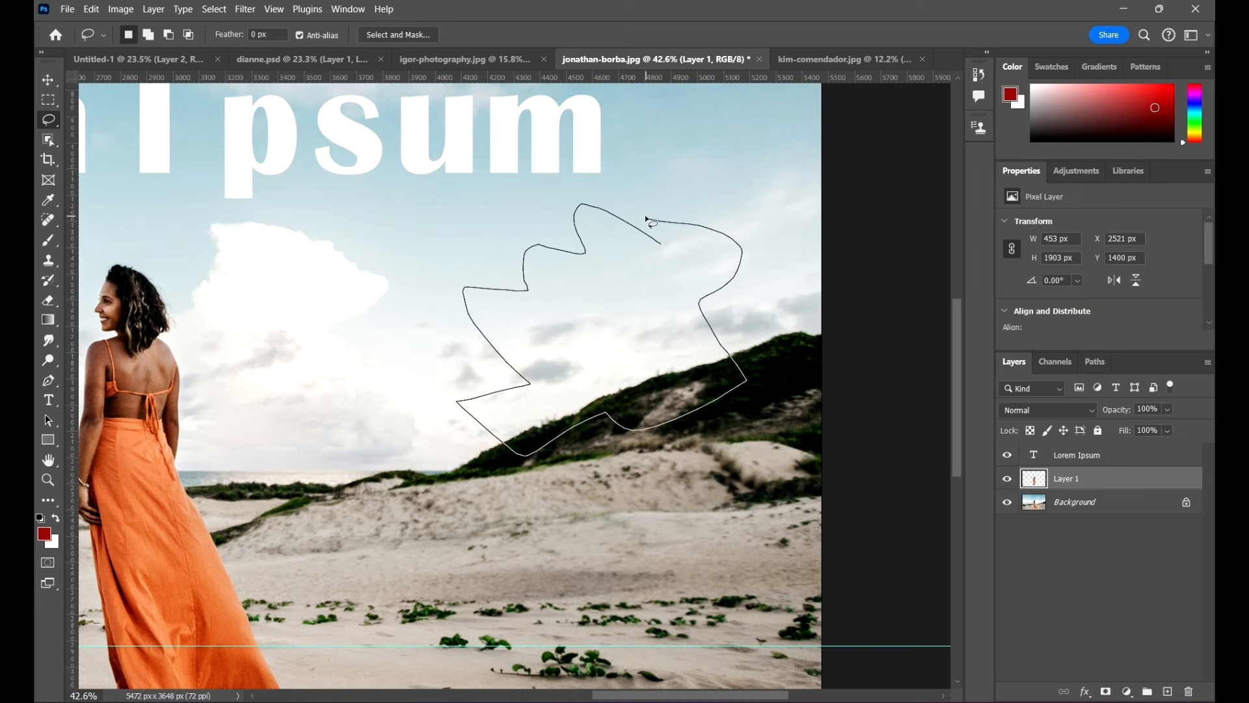
{"action": "left_click", "coordinate": [742, 151]}
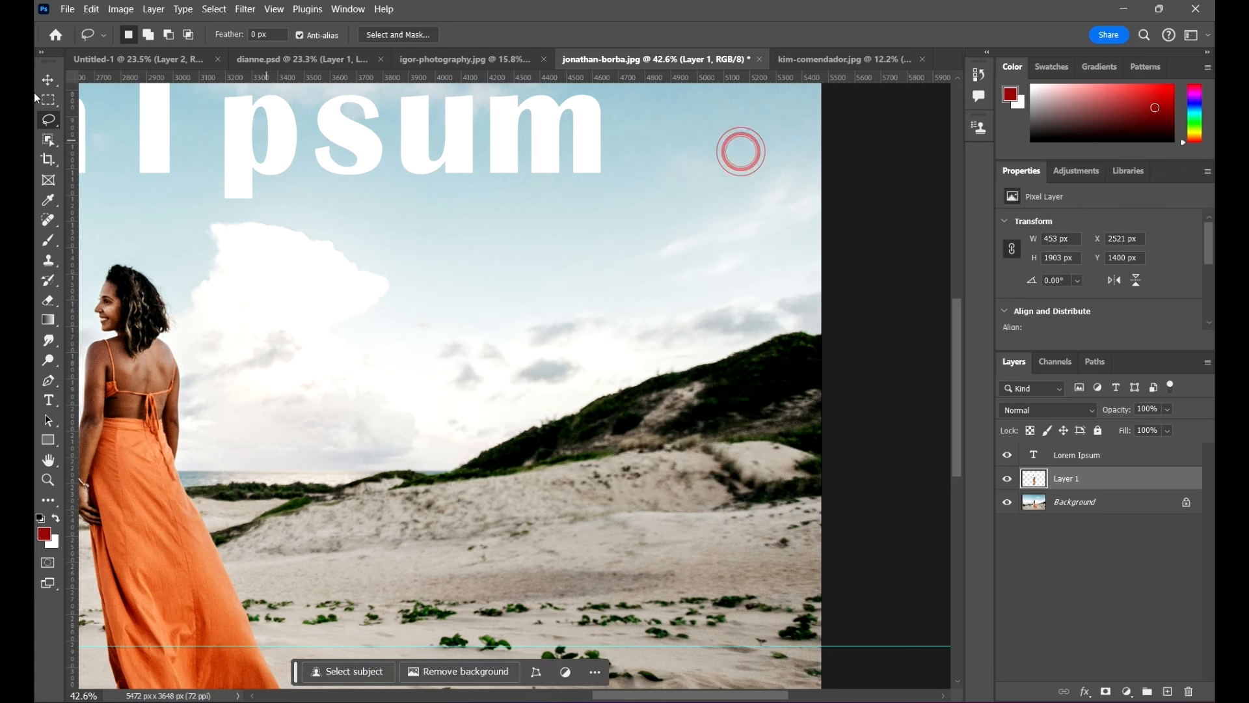
Step: Draw a zigzag straight-edged selection in the sky above the dune with the Polygonal Lasso tool
{"action": "left_click", "coordinate": [50, 124]}
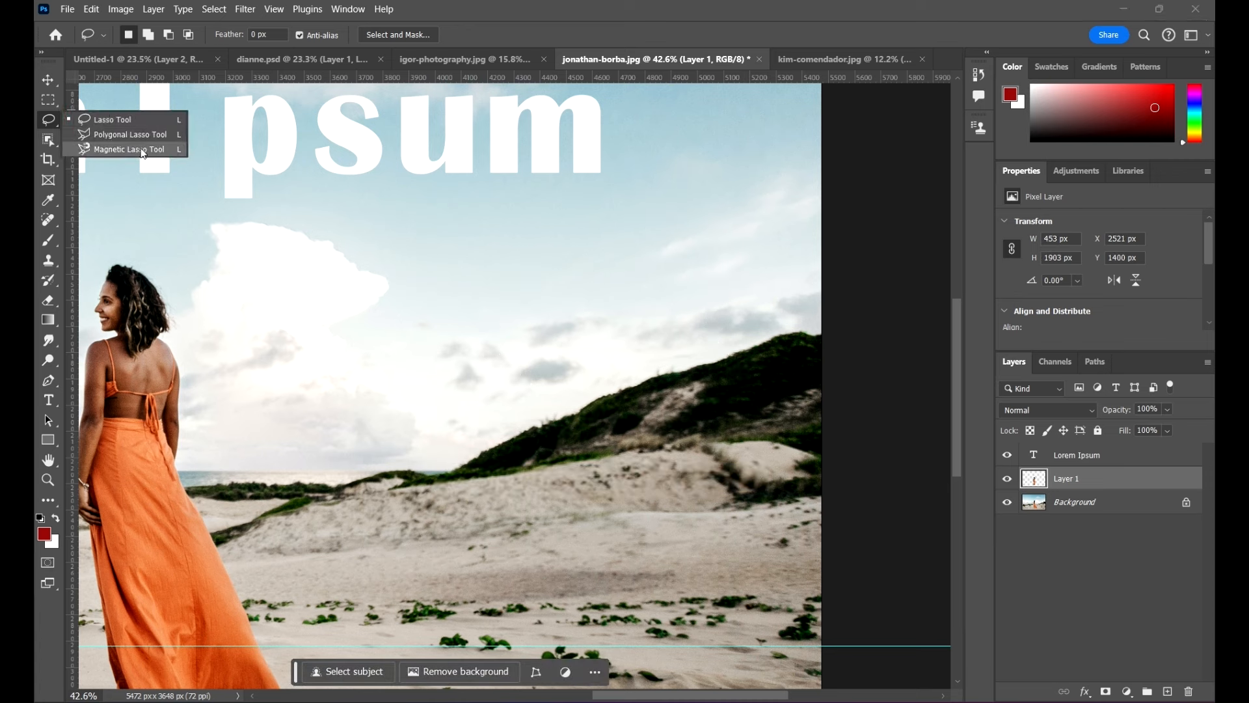
{"action": "left_click", "coordinate": [106, 136]}
{"action": "left_click", "coordinate": [774, 122]}
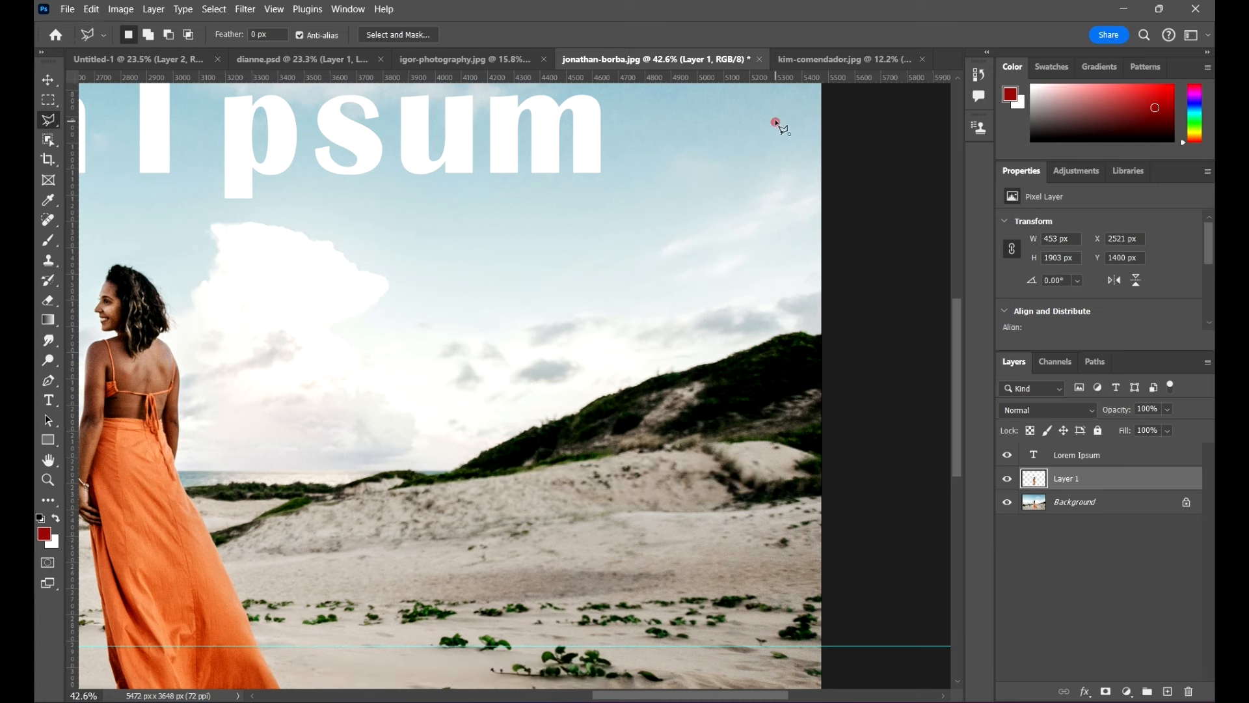
{"action": "left_click", "coordinate": [605, 191]}
{"action": "left_click", "coordinate": [669, 274]}
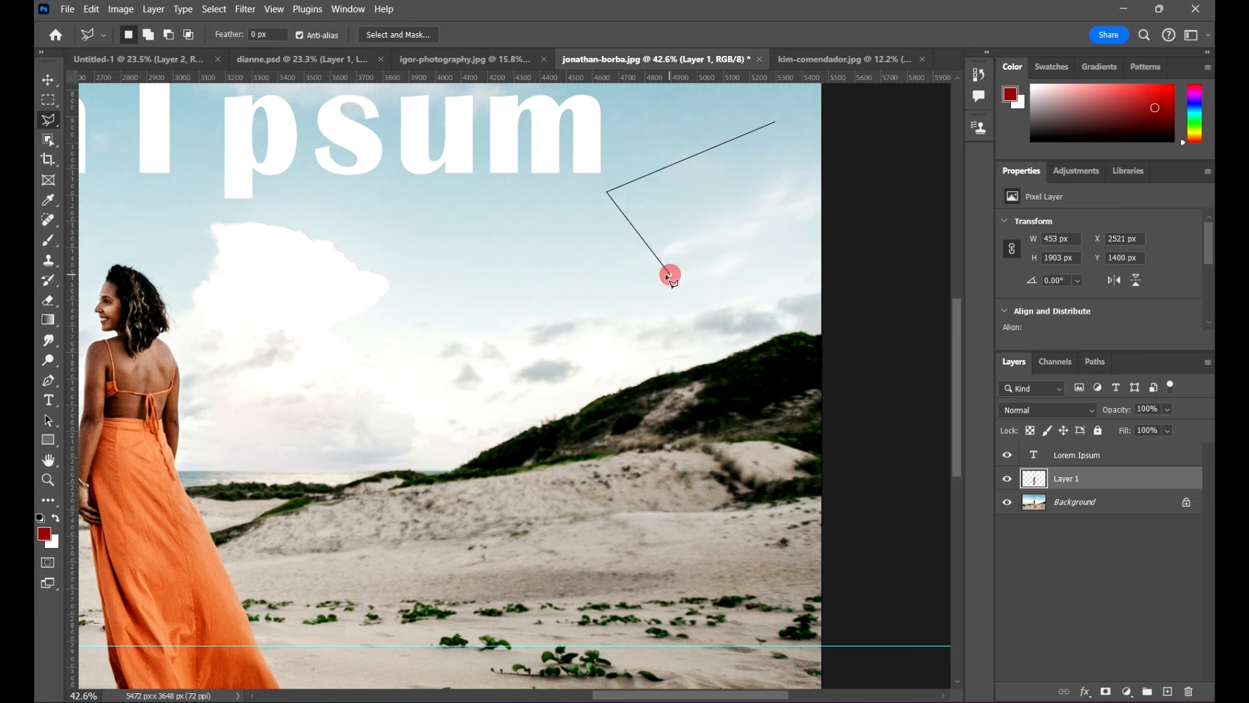
{"action": "left_click", "coordinate": [570, 290]}
{"action": "left_click", "coordinate": [593, 361]}
{"action": "double_click", "coordinate": [479, 321]}
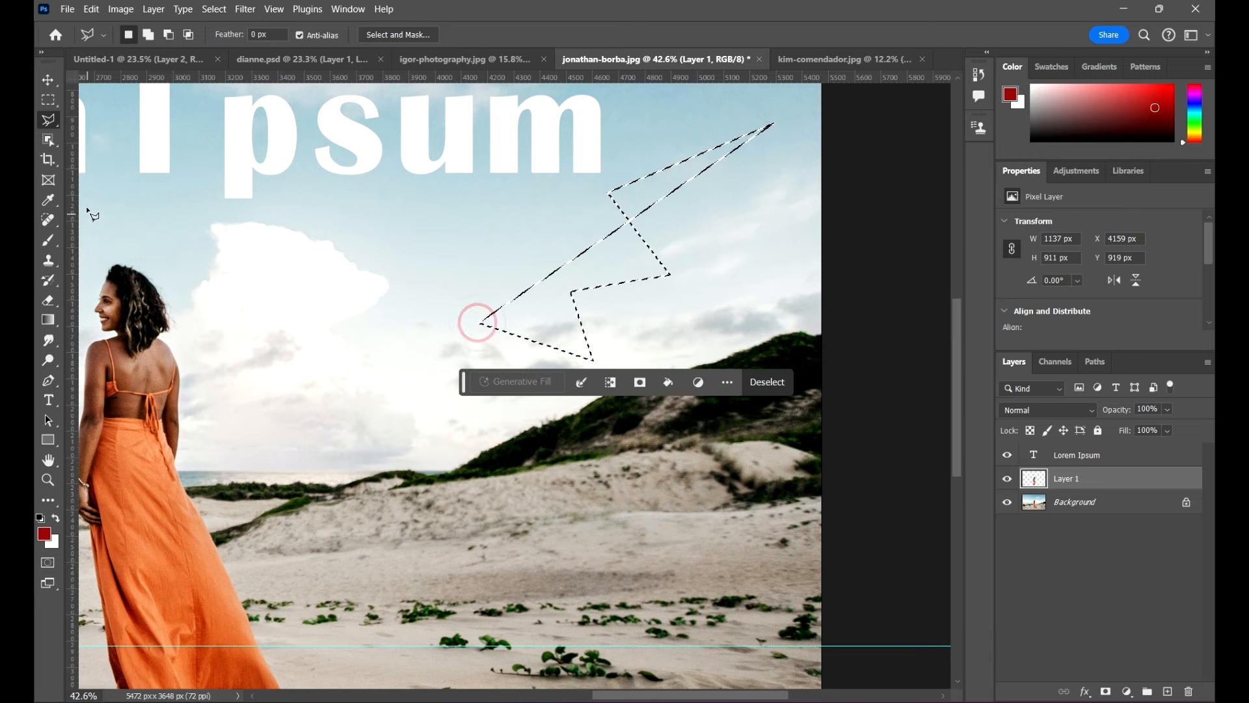
Step: Return to the Lasso tool and clear the zigzag selection in the sky
{"action": "right_click", "coordinate": [47, 120]}
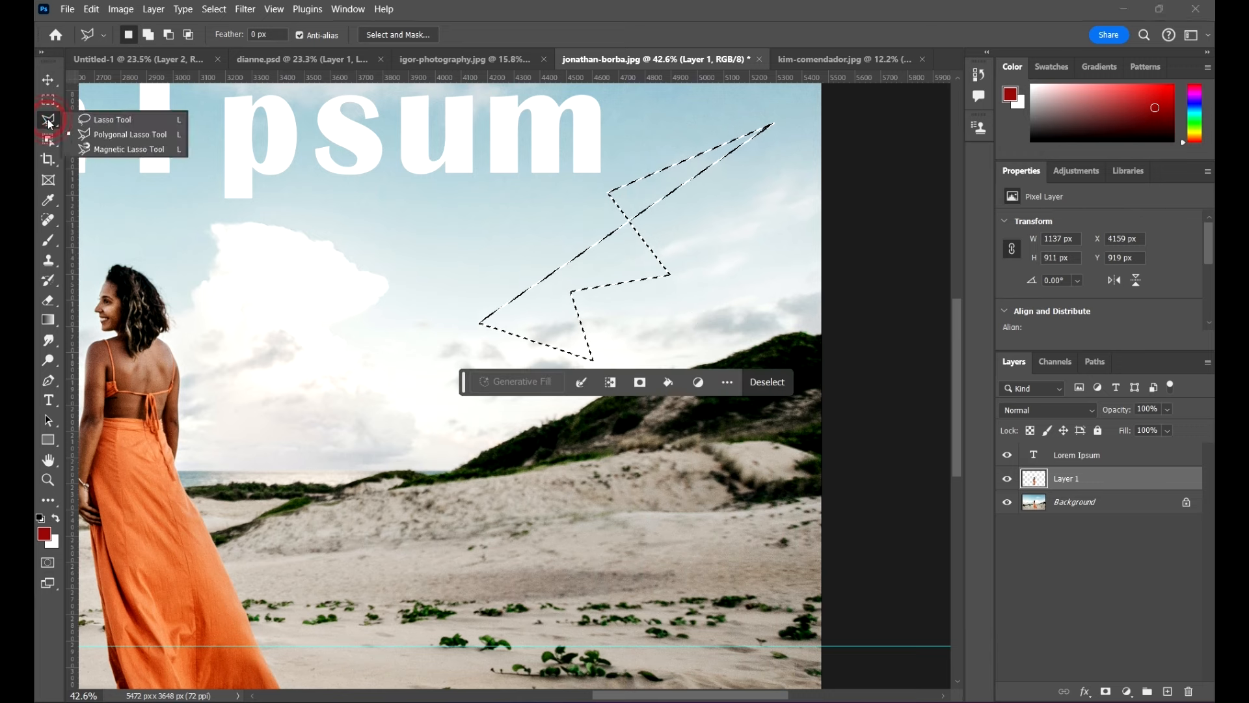
{"action": "left_click", "coordinate": [91, 121]}
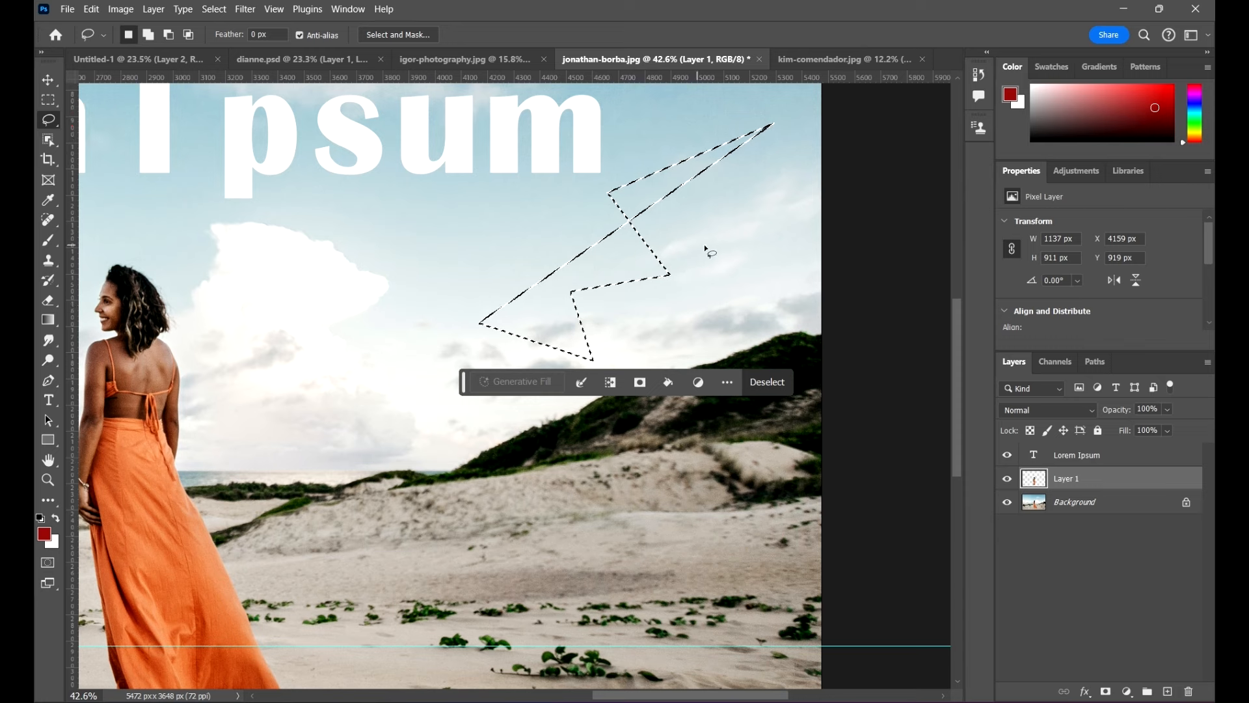
{"action": "left_click", "coordinate": [757, 202]}
{"action": "scroll", "coordinate": [818, 266], "scroll_direction": "up", "scroll_amount": 2}
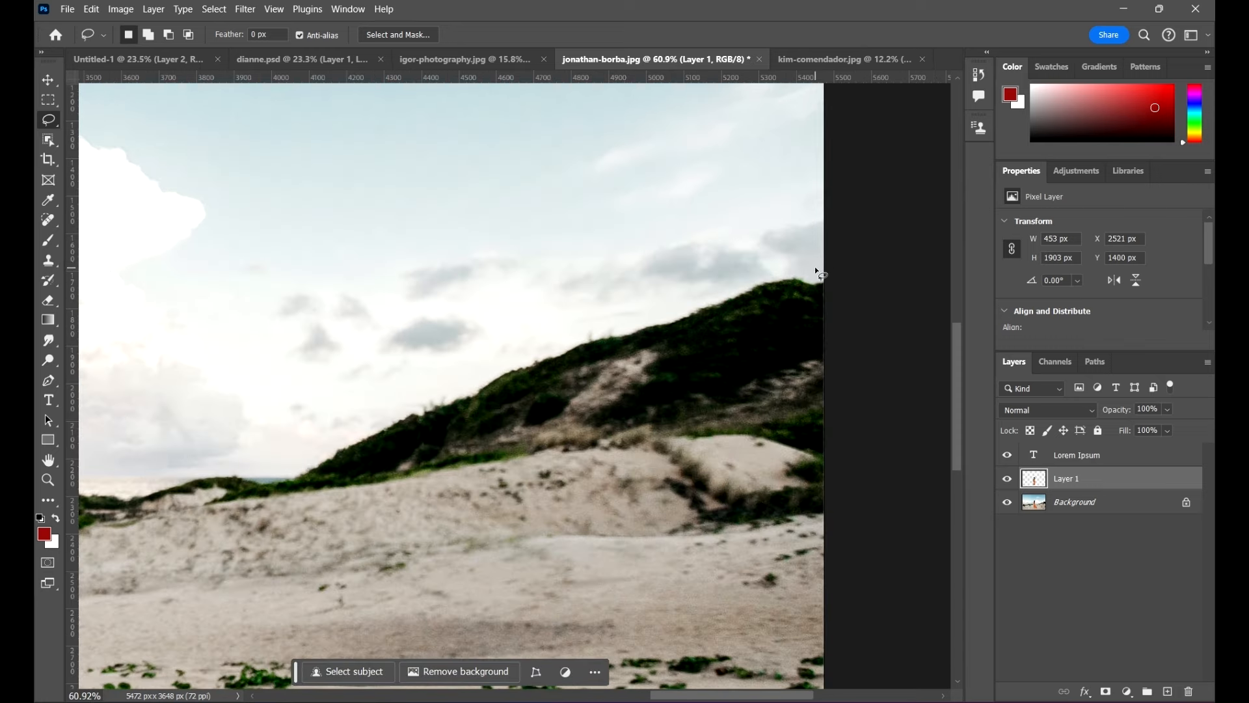
Step: Start a lasso outline freehand along the dune's ridge, and continue down the ridge in straight segments by temporarily switching to polygonal mode
{"action": "mouse_move", "coordinate": [810, 283]}
{"action": "left_mouse_down"}
{"action": "mouse_move", "coordinate": [787, 277]}
{"action": "mouse_move", "coordinate": [664, 326]}
{"action": "left_mouse_up"}
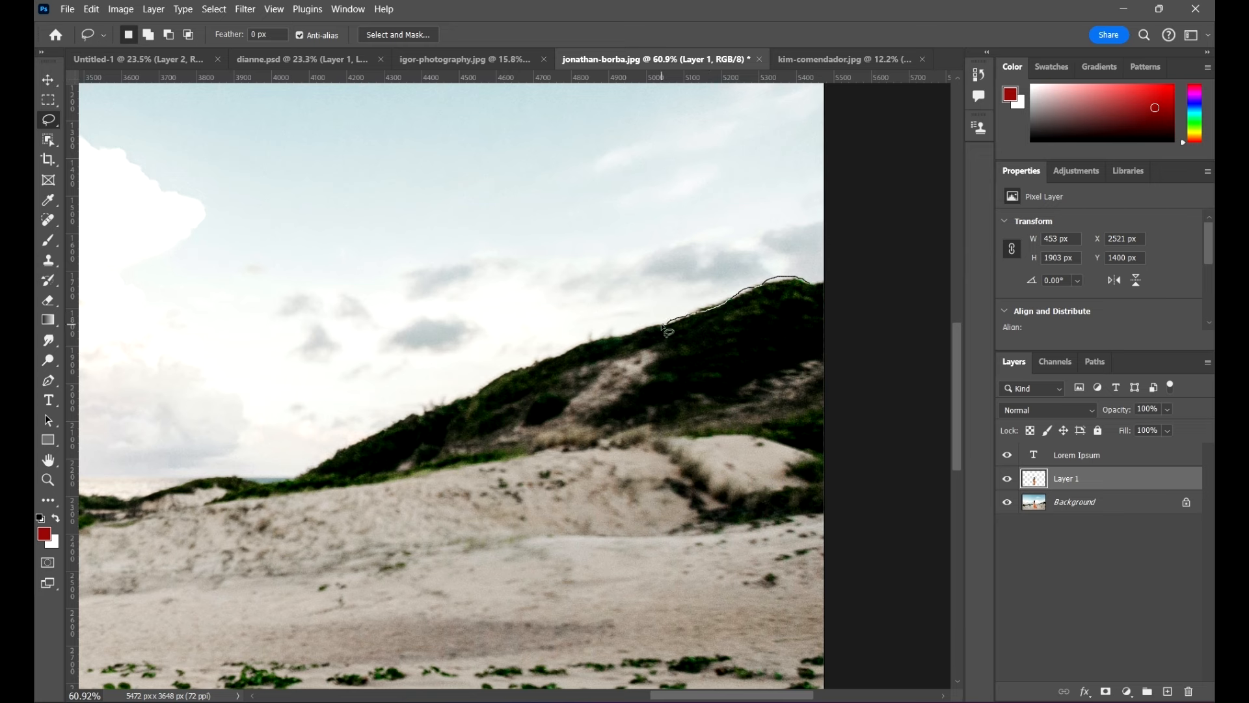
{"action": "key", "text": "alt"}
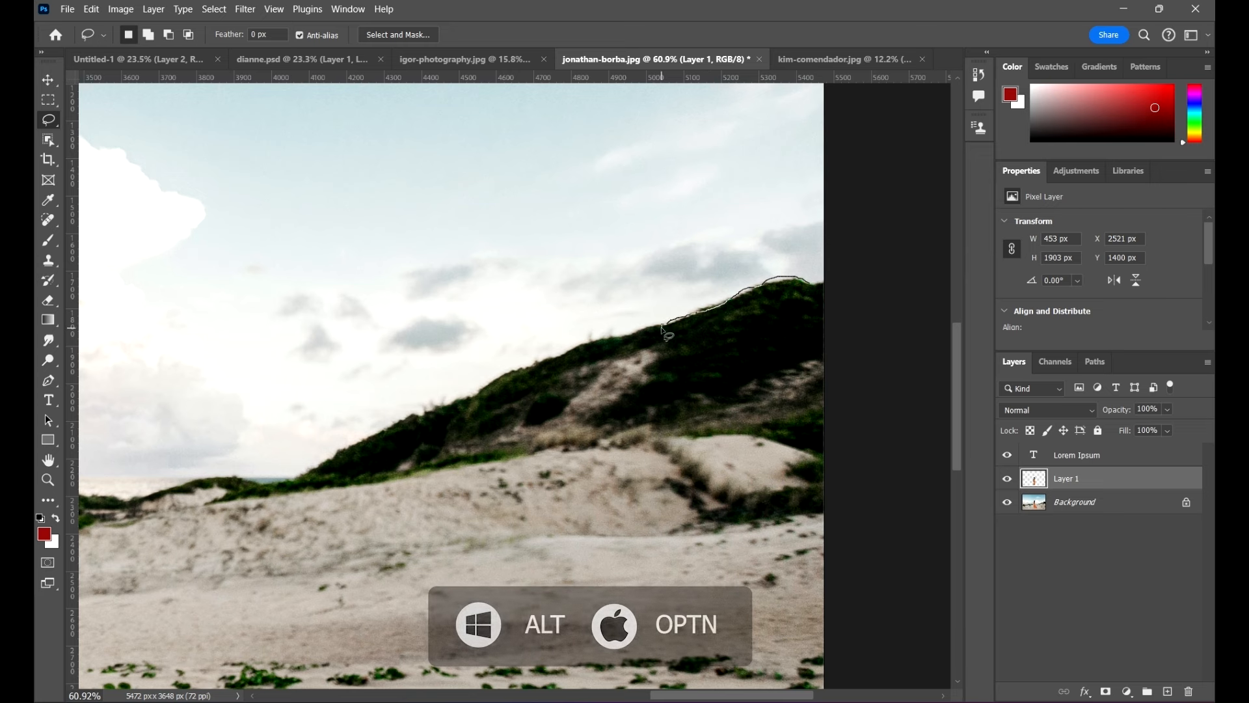
{"action": "mouse_move", "coordinate": [662, 327]}
{"action": "left_mouse_down"}
{"action": "mouse_move", "coordinate": [594, 328]}
{"action": "mouse_move", "coordinate": [518, 381]}
{"action": "mouse_move", "coordinate": [565, 303]}
{"action": "mouse_move", "coordinate": [557, 321]}
{"action": "mouse_move", "coordinate": [514, 331]}
{"action": "mouse_move", "coordinate": [532, 367]}
{"action": "left_mouse_up"}
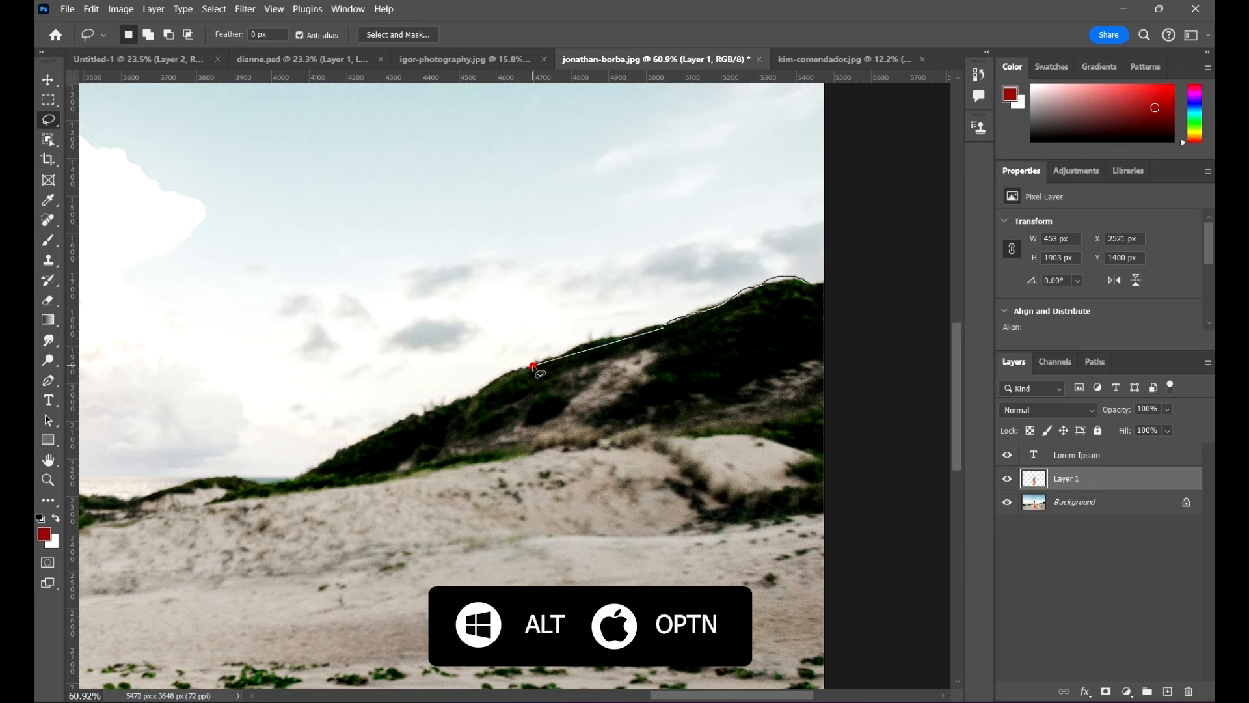
{"action": "left_click", "coordinate": [532, 366]}
{"action": "left_click", "coordinate": [471, 398]}
{"action": "left_click", "coordinate": [433, 408]}
Step: Continue the lasso outline up through the sky in straight segments, and close it with a freehand curve back to the dune's ridge
{"action": "left_click", "coordinate": [393, 377]}
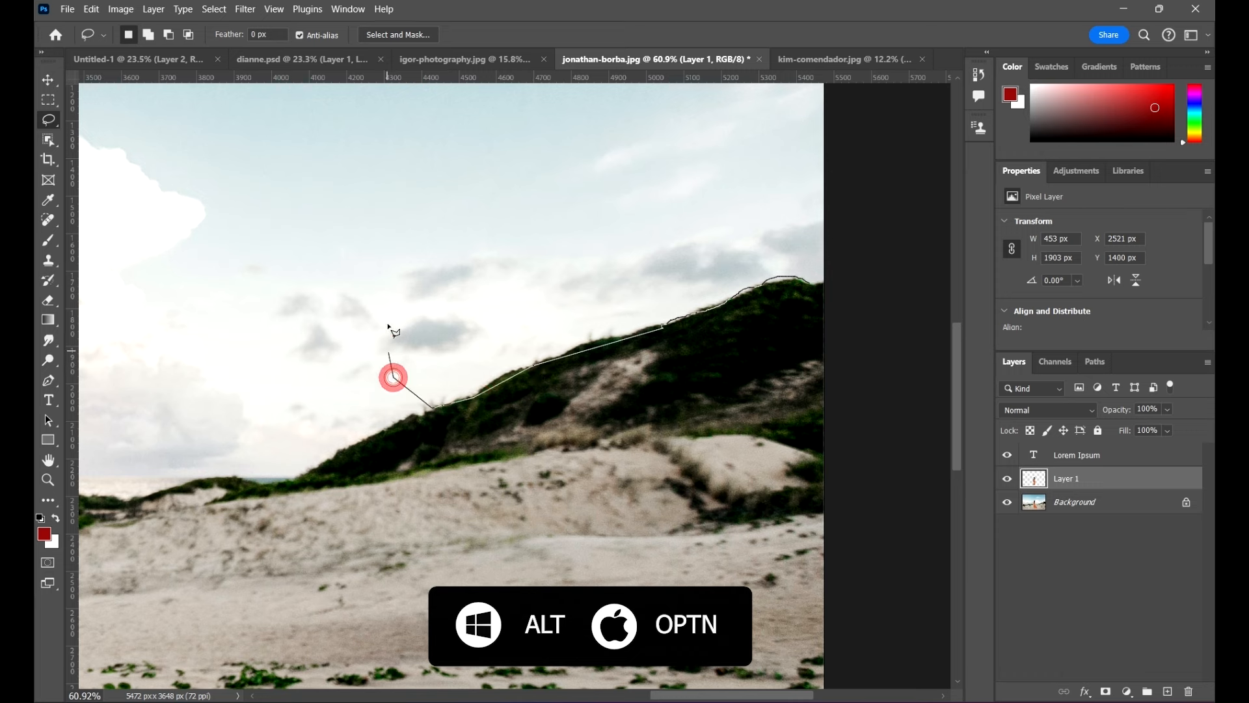
{"action": "left_click", "coordinate": [393, 310]}
{"action": "left_click", "coordinate": [365, 249]}
{"action": "left_click", "coordinate": [409, 191]}
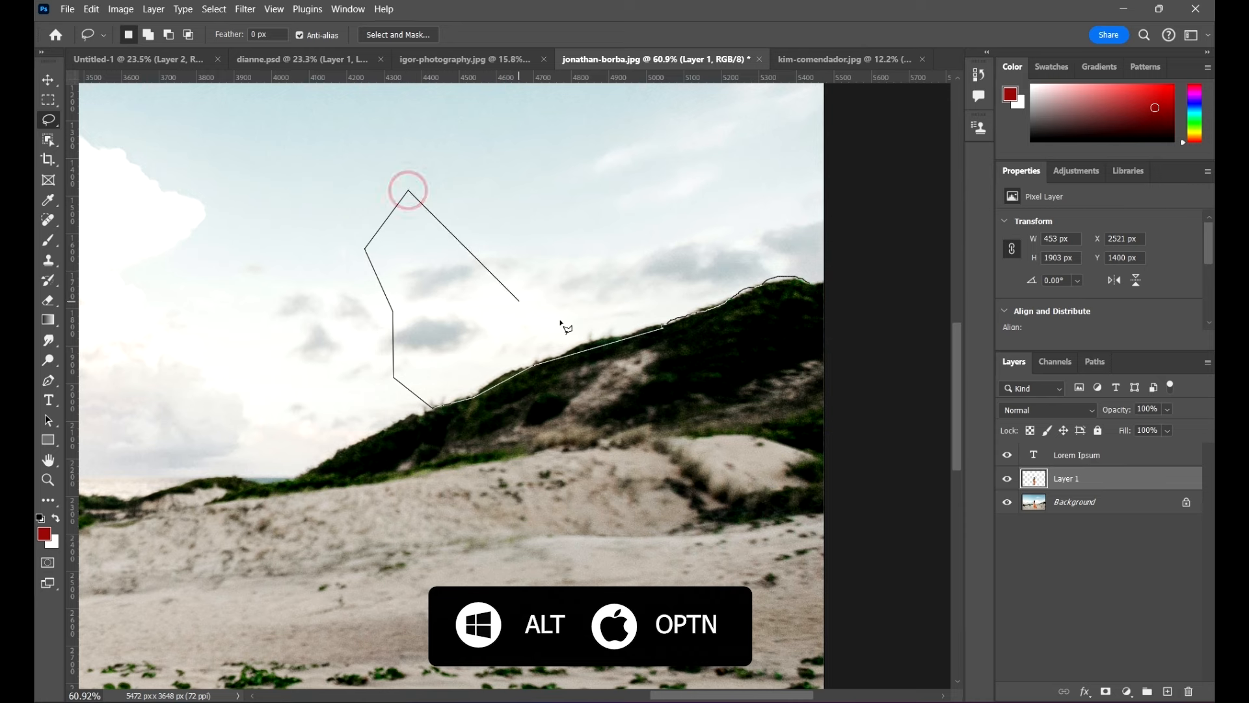
{"action": "left_click", "coordinate": [474, 193]}
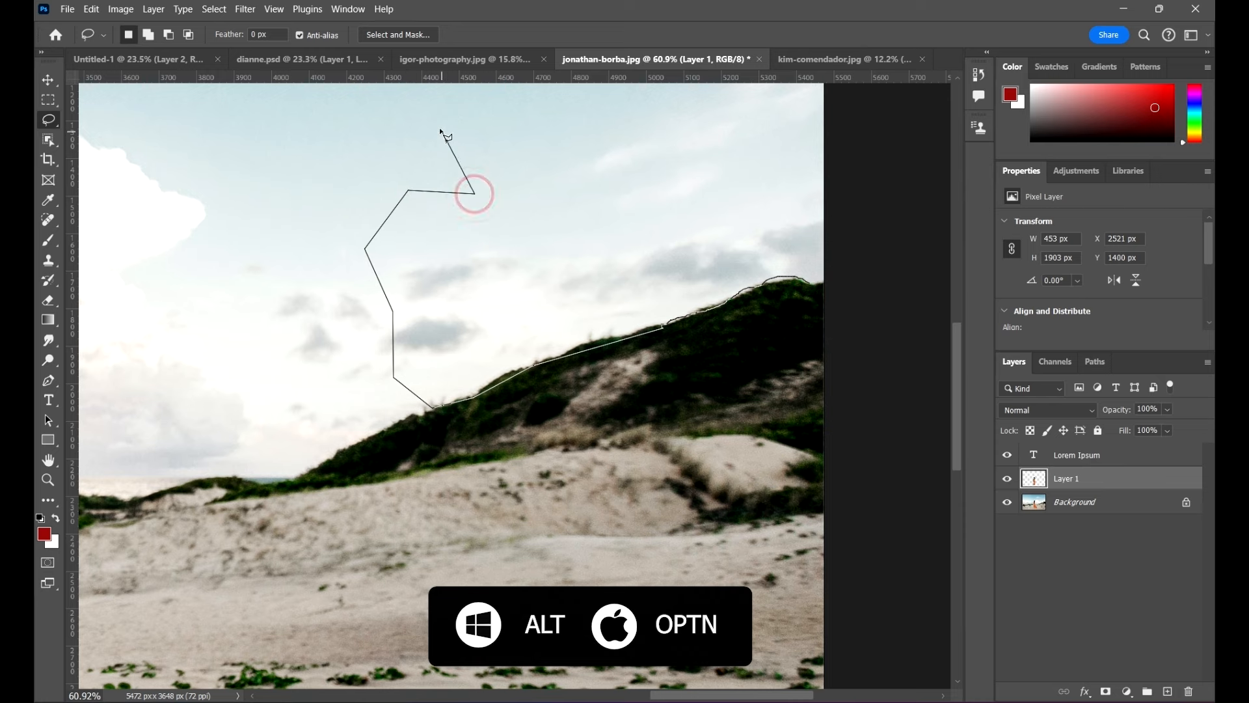
{"action": "left_click", "coordinate": [478, 129]}
{"action": "left_click", "coordinate": [540, 135]}
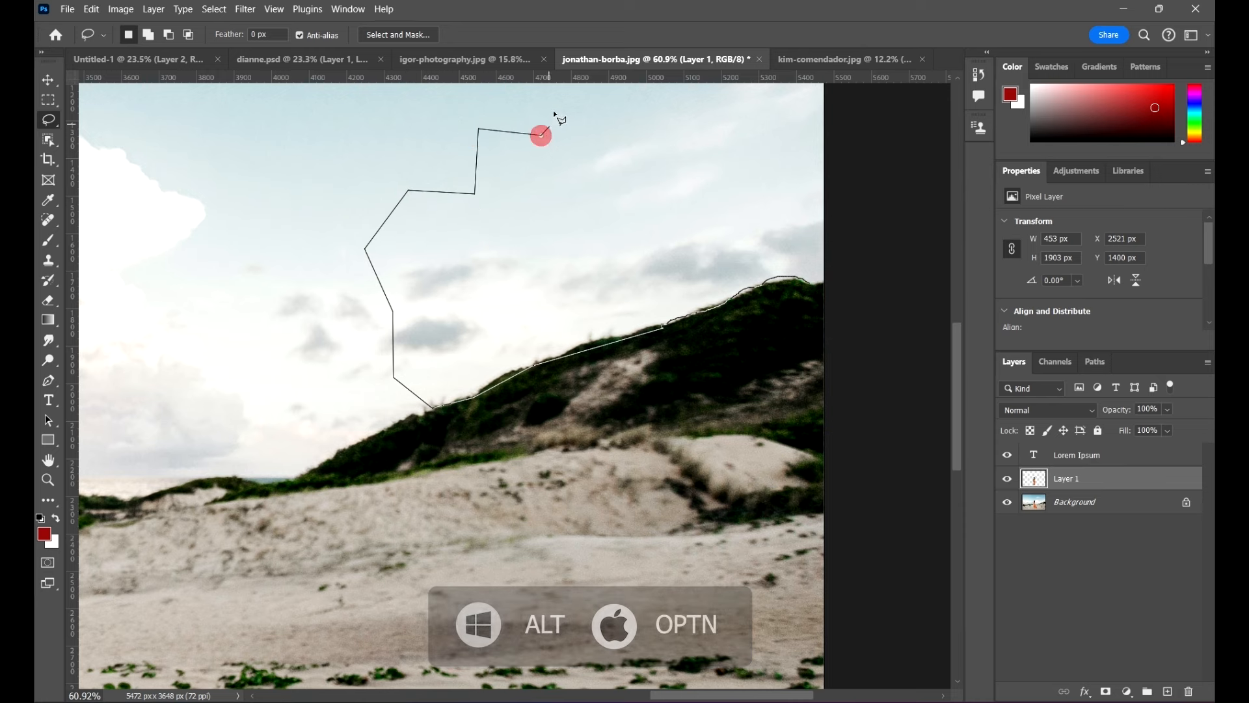
{"action": "scroll", "coordinate": [587, 94], "scroll_direction": "up", "scroll_amount": 2}
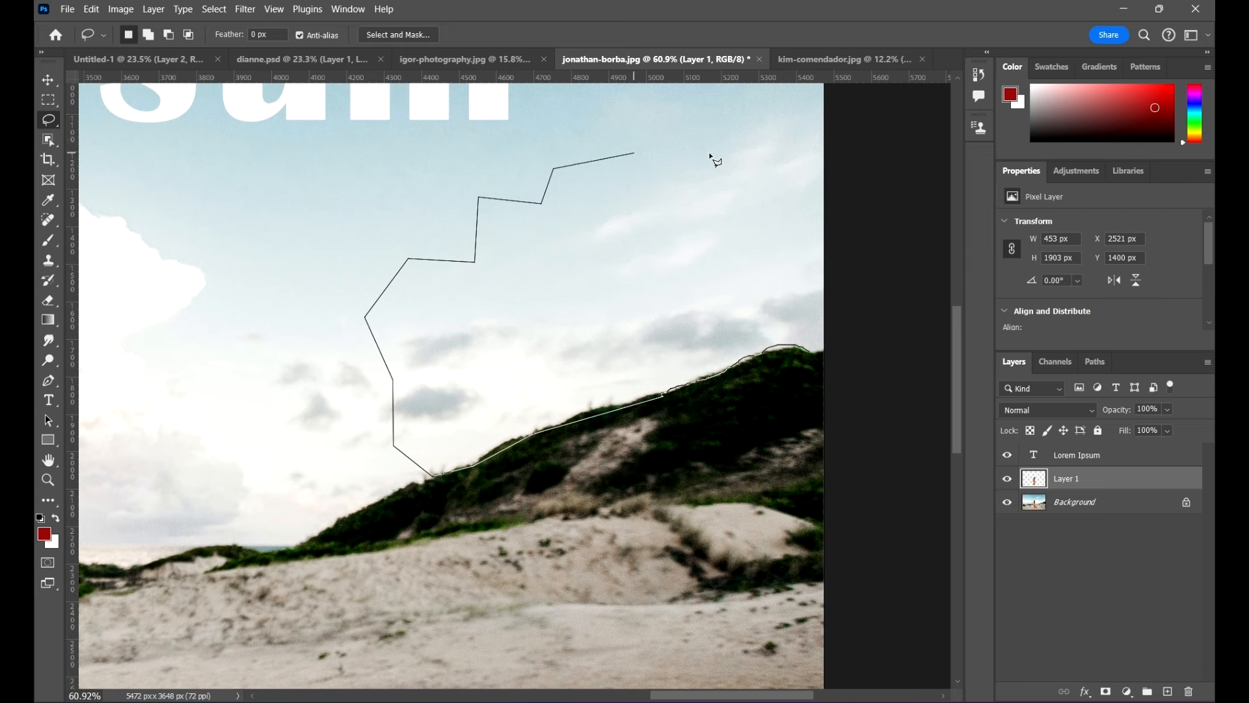
{"action": "left_click", "coordinate": [642, 144]}
{"action": "mouse_move", "coordinate": [644, 189]}
{"action": "left_mouse_down"}
{"action": "mouse_move", "coordinate": [697, 237]}
{"action": "mouse_move", "coordinate": [618, 301]}
{"action": "mouse_move", "coordinate": [732, 351]}
{"action": "mouse_move", "coordinate": [830, 307]}
{"action": "left_mouse_up"}
Step: Deselect the lassoed area above the dune
{"action": "scroll", "coordinate": [738, 277], "scroll_direction": "down", "scroll_amount": 3}
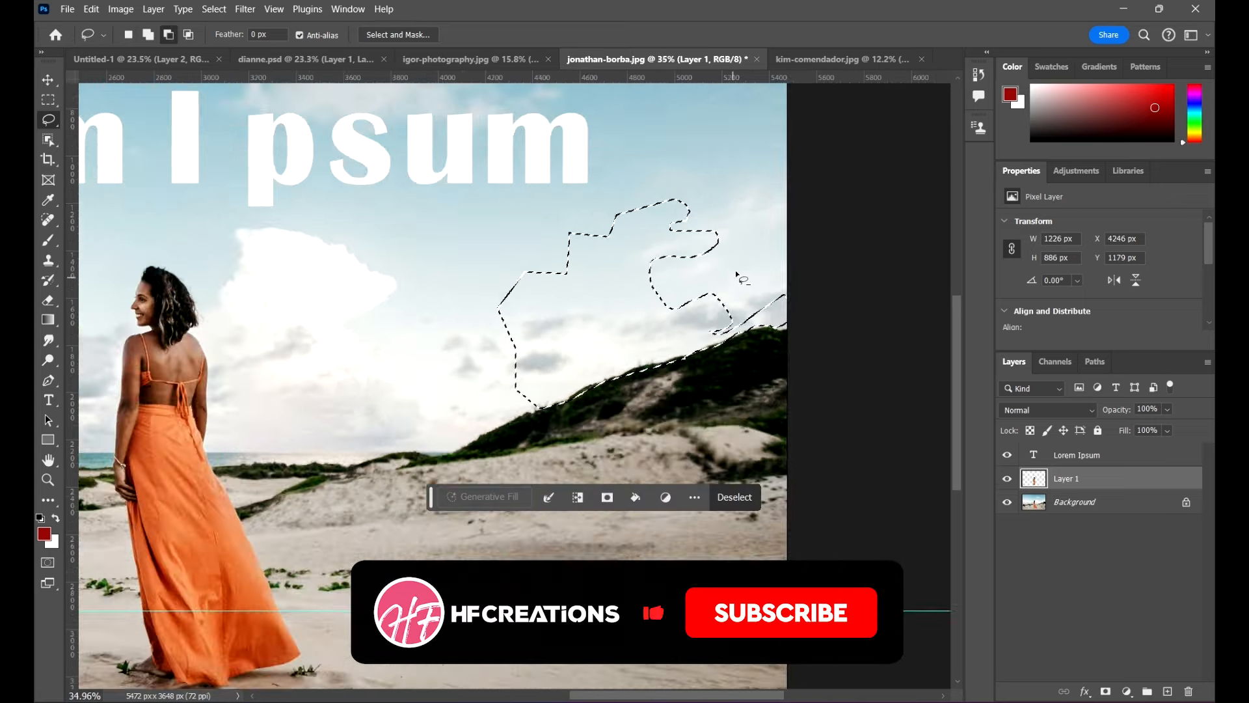
{"action": "scroll", "coordinate": [737, 273], "scroll_direction": "down", "scroll_amount": 2}
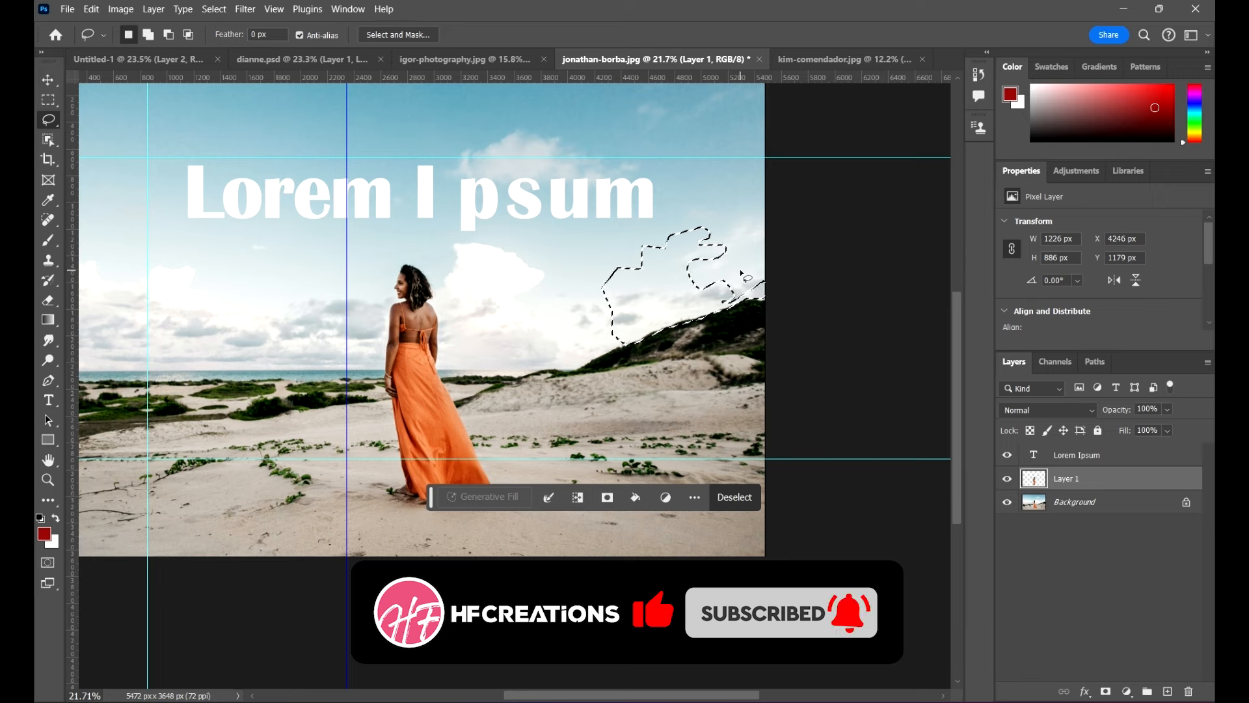
{"action": "right_click", "coordinate": [553, 261]}
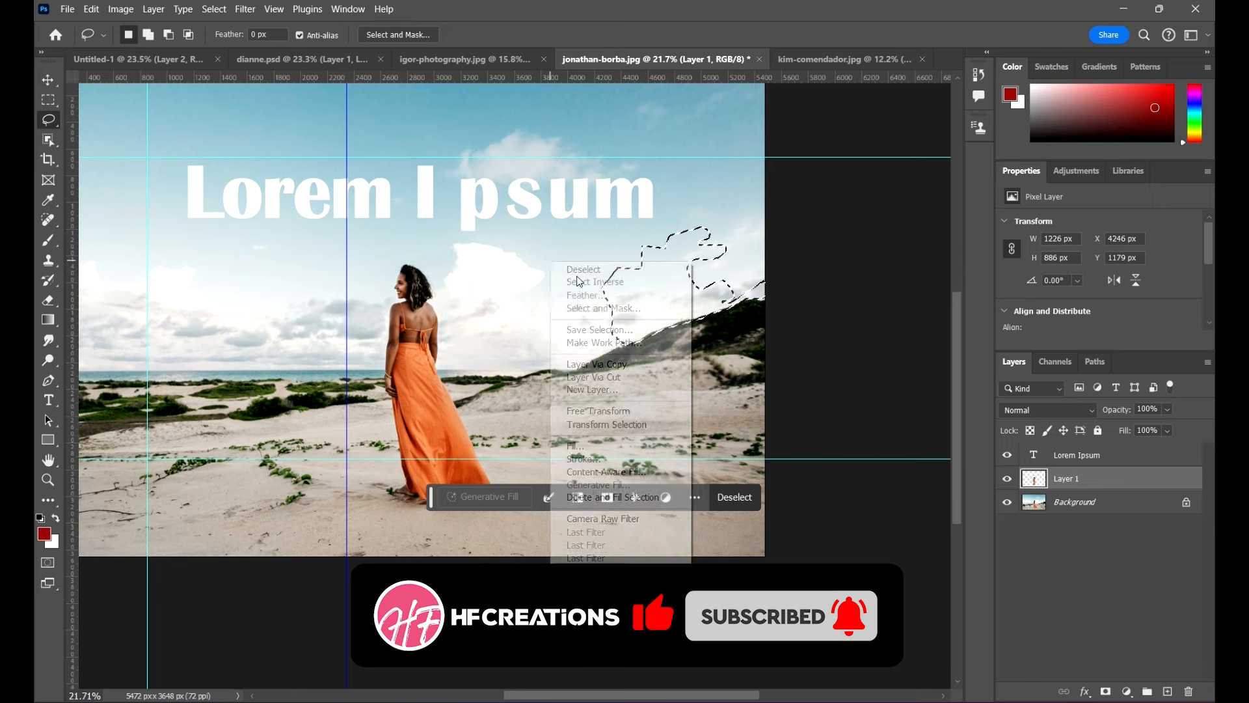
{"action": "left_click", "coordinate": [582, 269]}
{"action": "left_click_drag", "start_coordinate": [516, 321], "coordinate": [570, 359]}
{"action": "scroll", "coordinate": [688, 385], "scroll_direction": "down", "scroll_amount": 6}
{"action": "scroll", "coordinate": [737, 383], "scroll_direction": "up", "scroll_amount": 5}
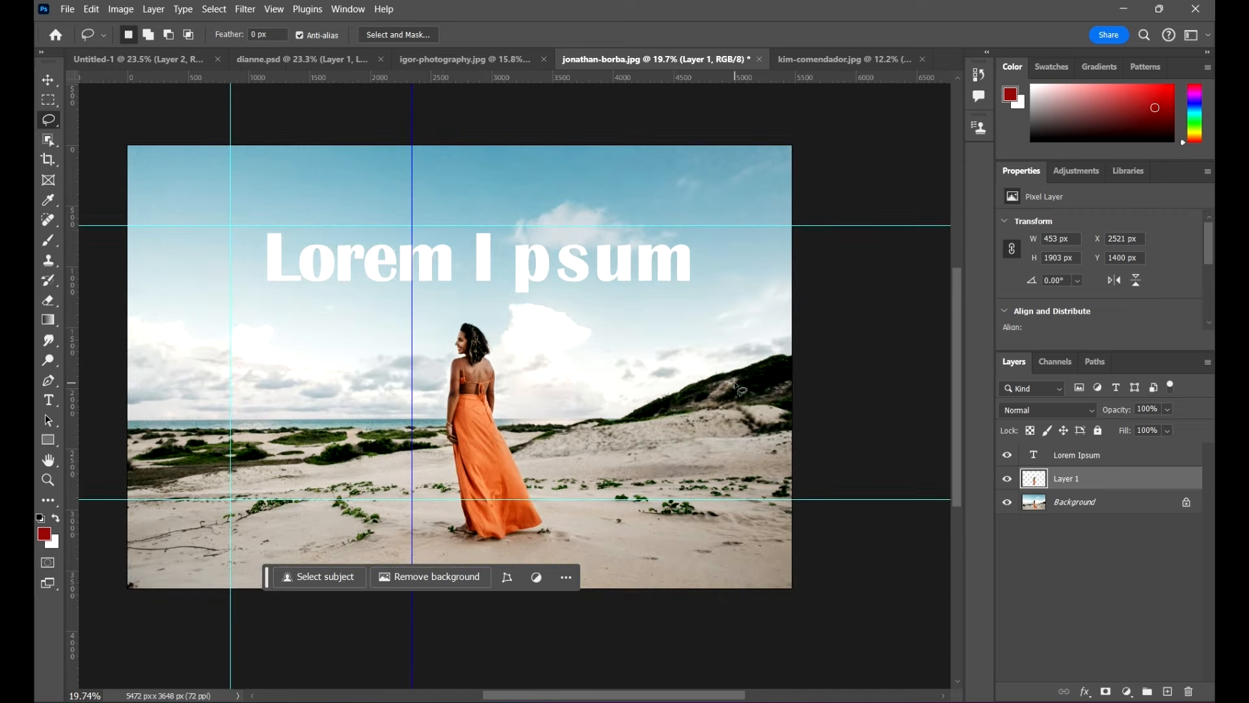
{"action": "scroll", "coordinate": [738, 388], "scroll_direction": "down", "scroll_amount": 2}
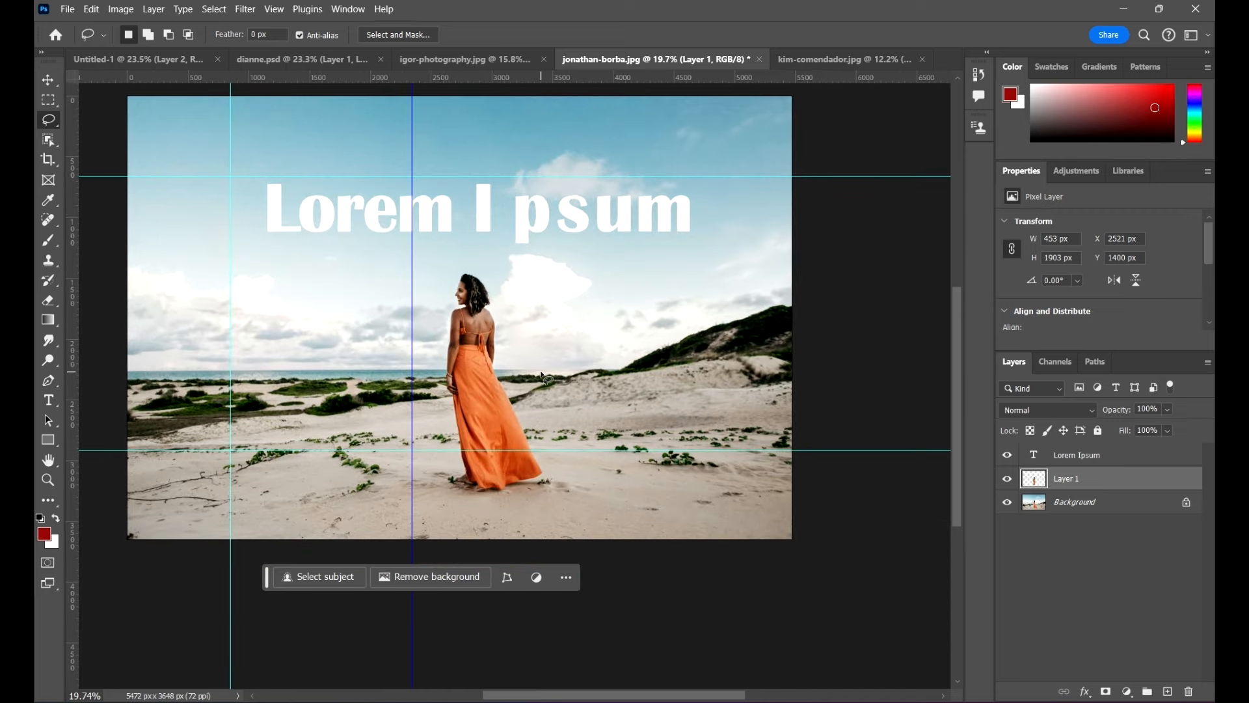
{"action": "scroll", "coordinate": [565, 319], "scroll_direction": "up", "scroll_amount": 2}
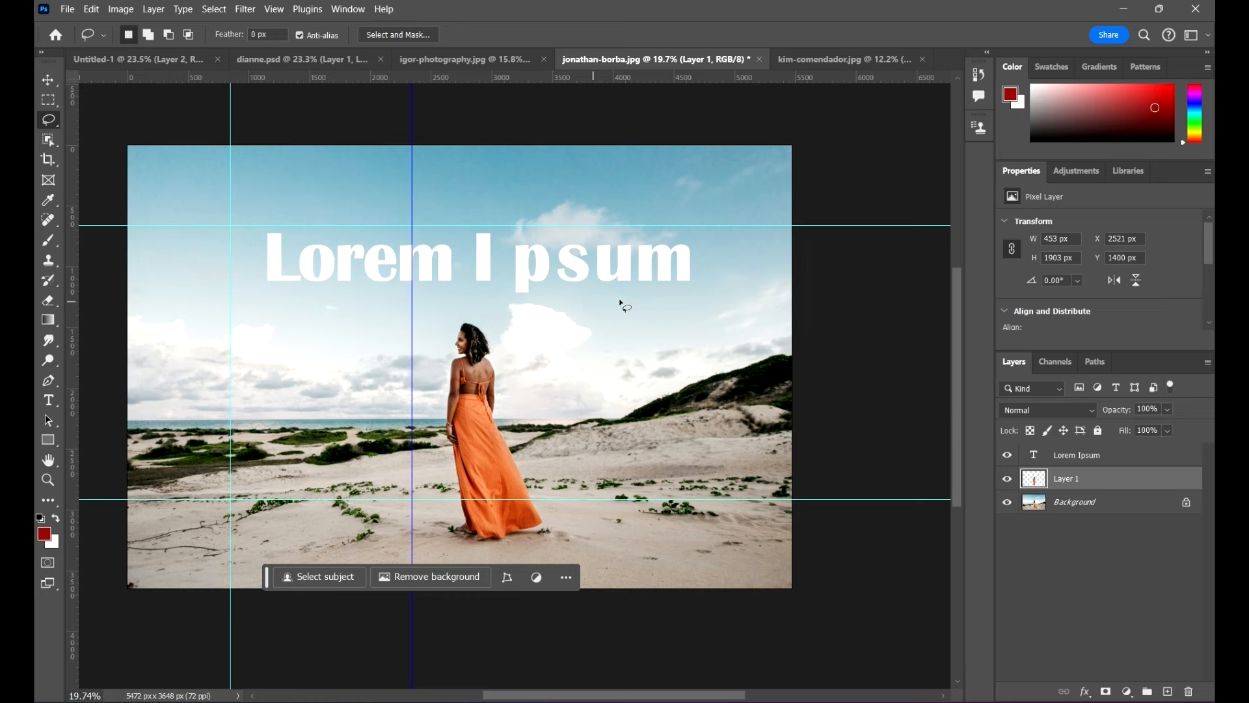
{"action": "scroll", "coordinate": [624, 305], "scroll_direction": "down", "scroll_amount": 1}
{"action": "left_click_drag", "start_coordinate": [547, 337], "coordinate": [605, 339]}
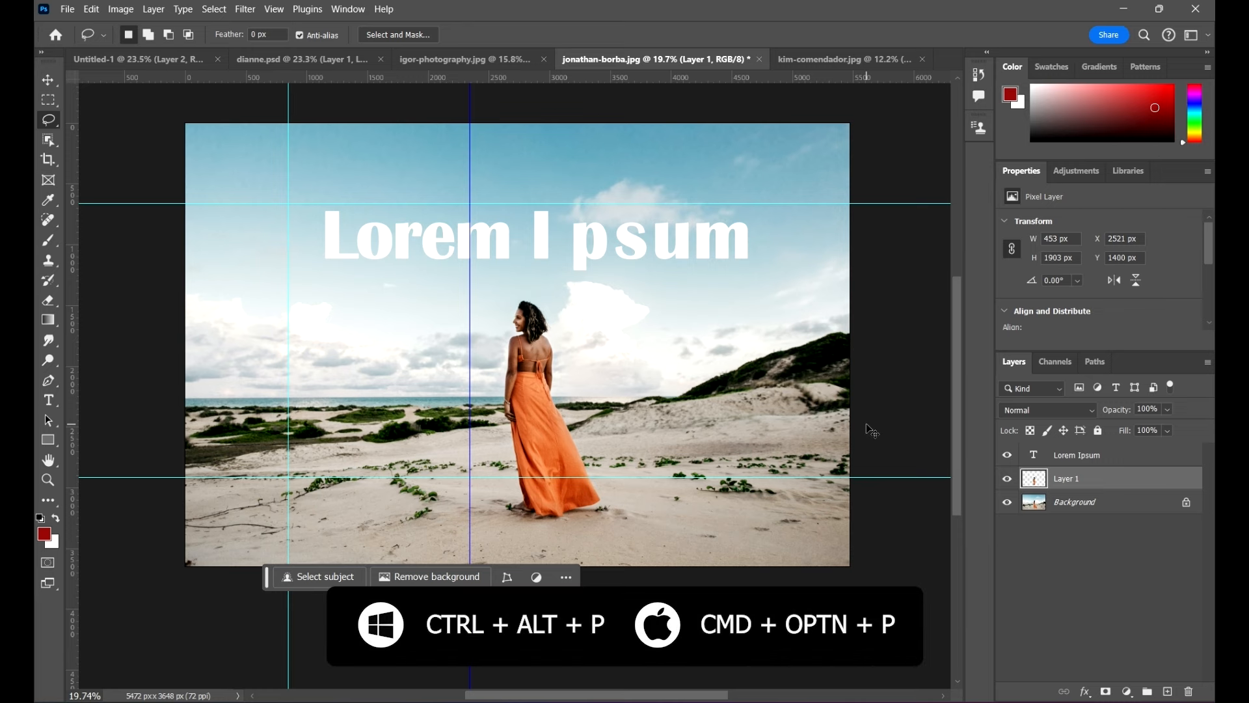
Step: Close all open documents except jonathan-borba.jpg, discarding the unsaved changes in each one
{"action": "key", "text": "ctrl+alt+p"}
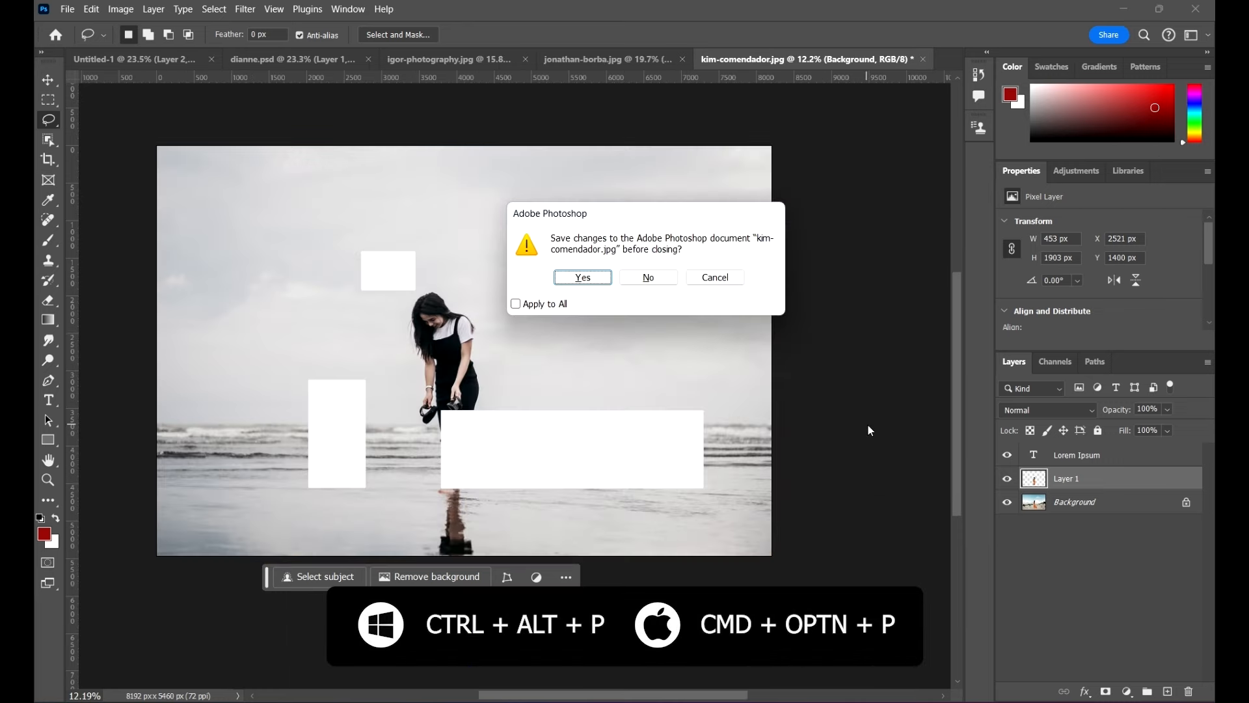
{"action": "left_click", "coordinate": [656, 279]}
{"action": "left_click", "coordinate": [670, 287]}
{"action": "left_click", "coordinate": [661, 279]}
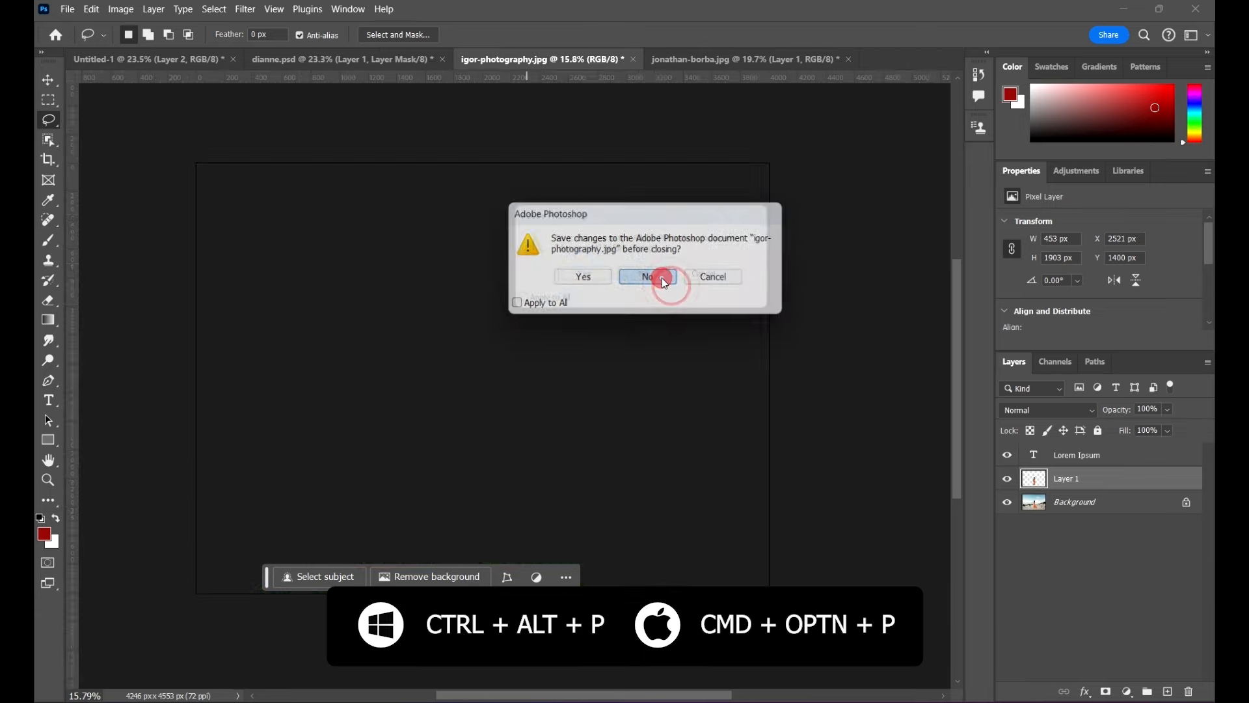
{"action": "left_click", "coordinate": [657, 280]}
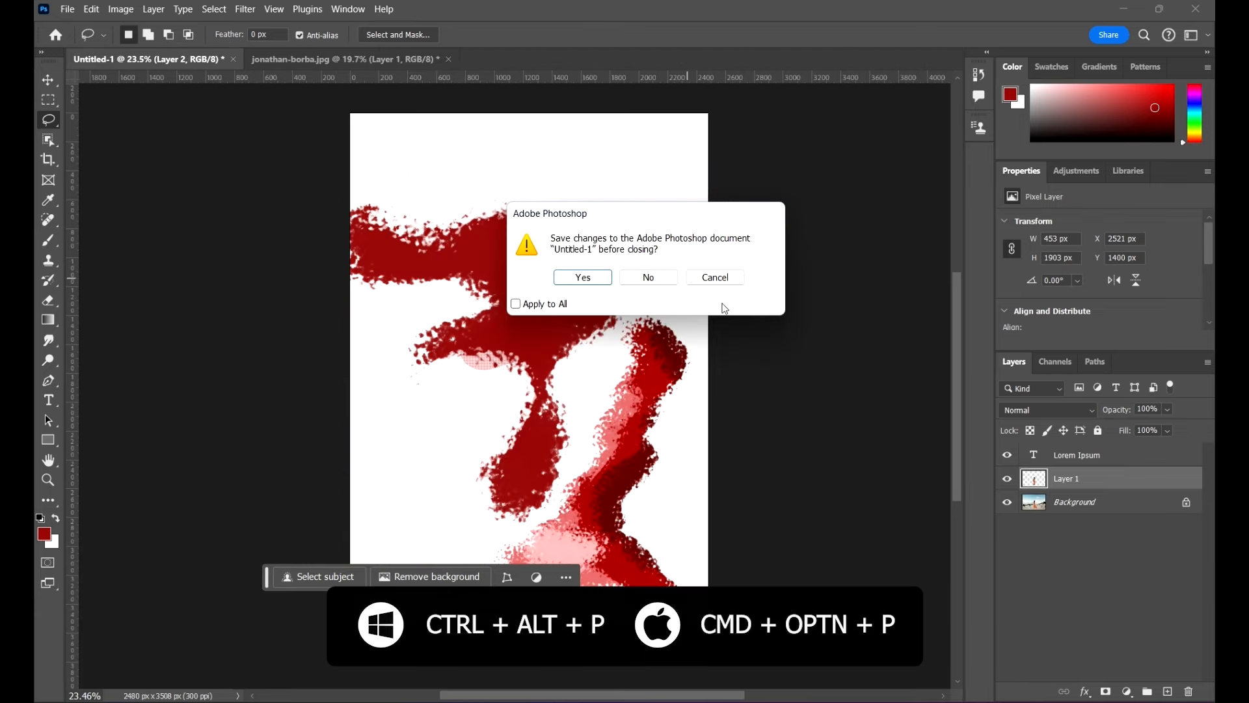
{"action": "left_click", "coordinate": [654, 278]}
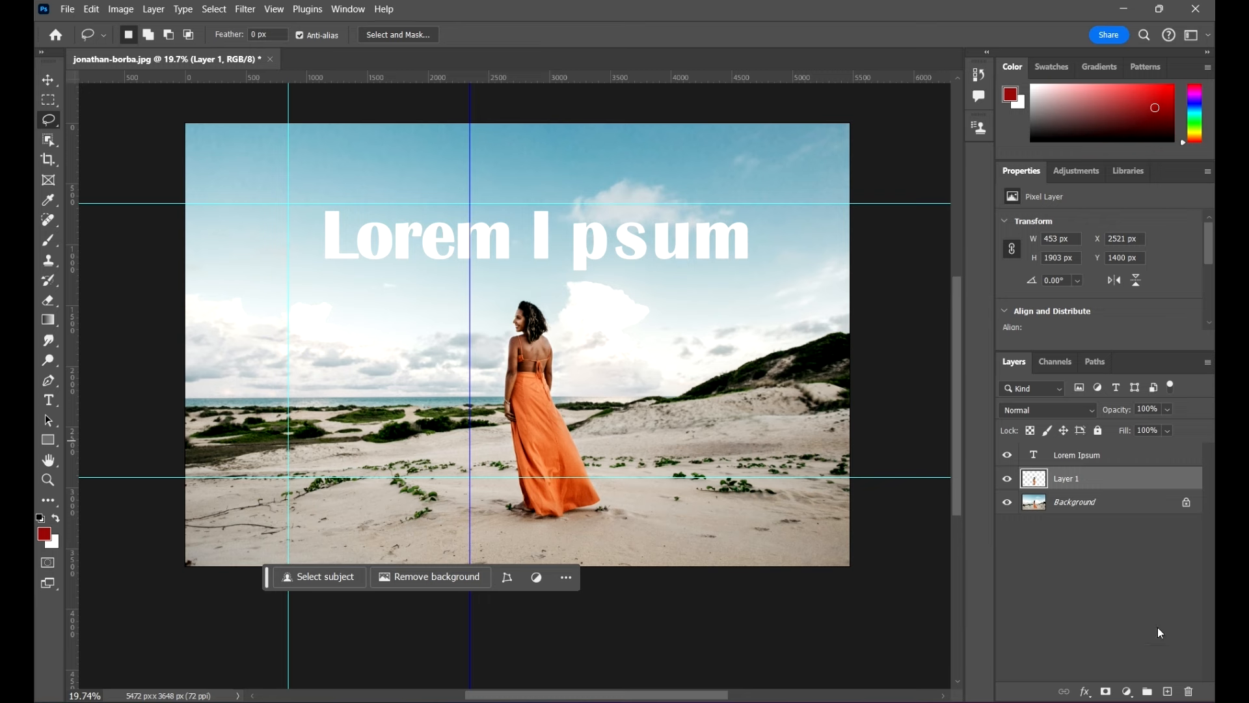
Step: Draw a rectangle shape about 3231 by 800 px across the woman's upper body and fill it with a recently used dark red
{"action": "left_click", "coordinate": [48, 439]}
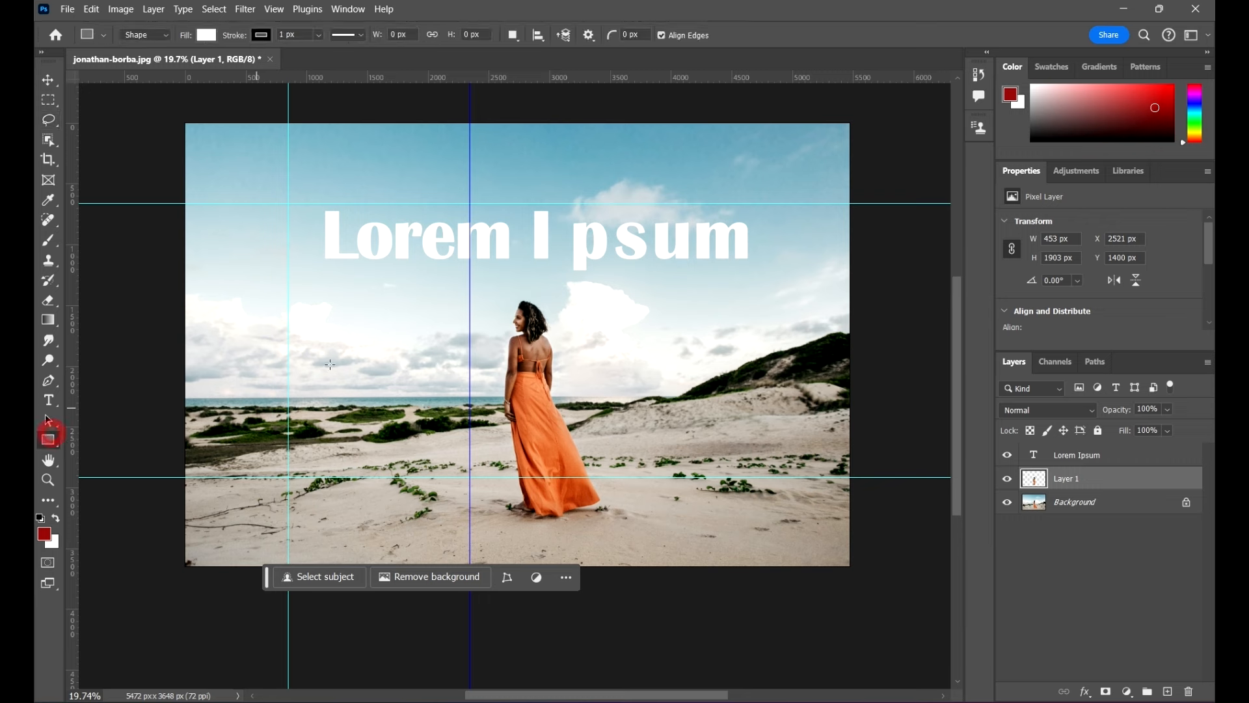
{"action": "left_click_drag", "start_coordinate": [322, 332], "coordinate": [714, 428]}
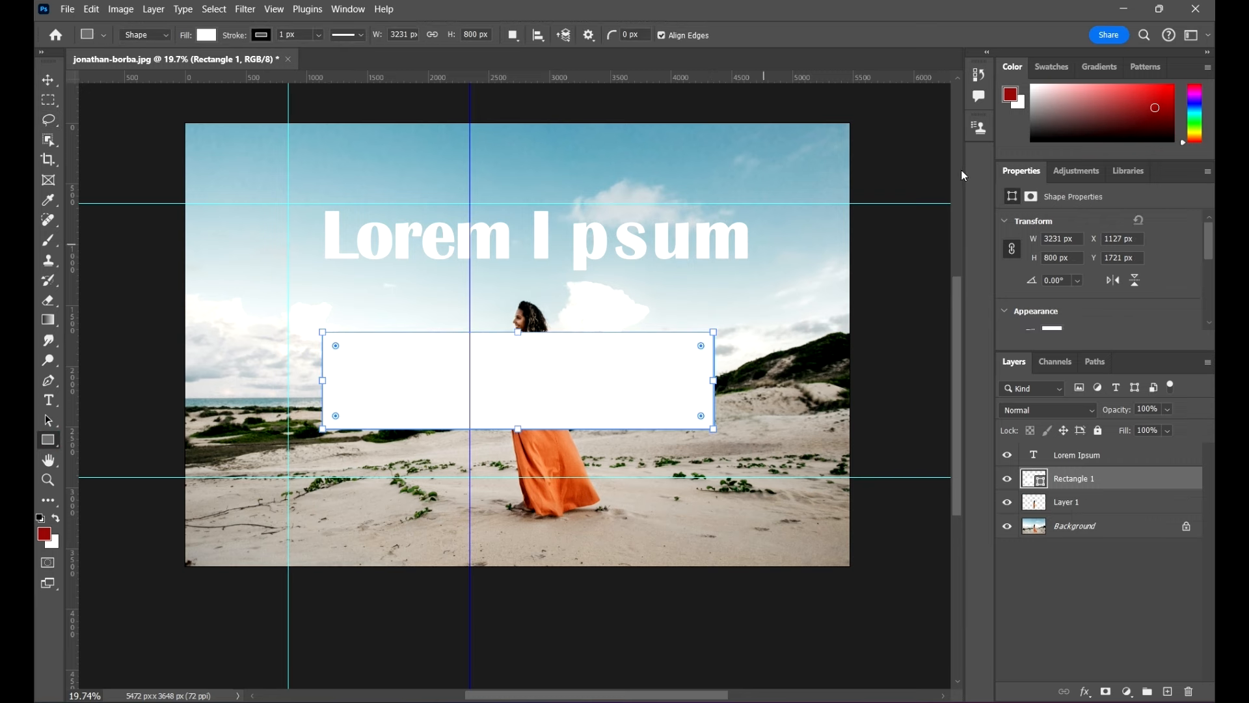
{"action": "left_click", "coordinate": [206, 35]}
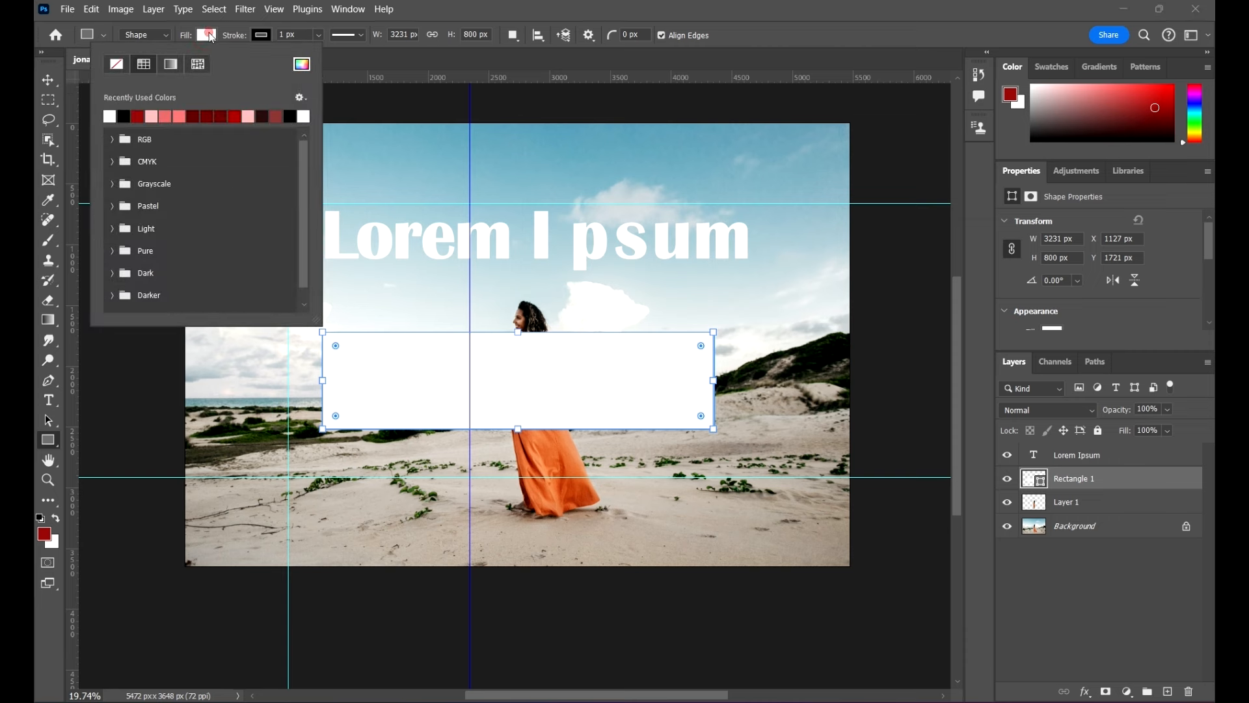
{"action": "double_click", "coordinate": [194, 115]}
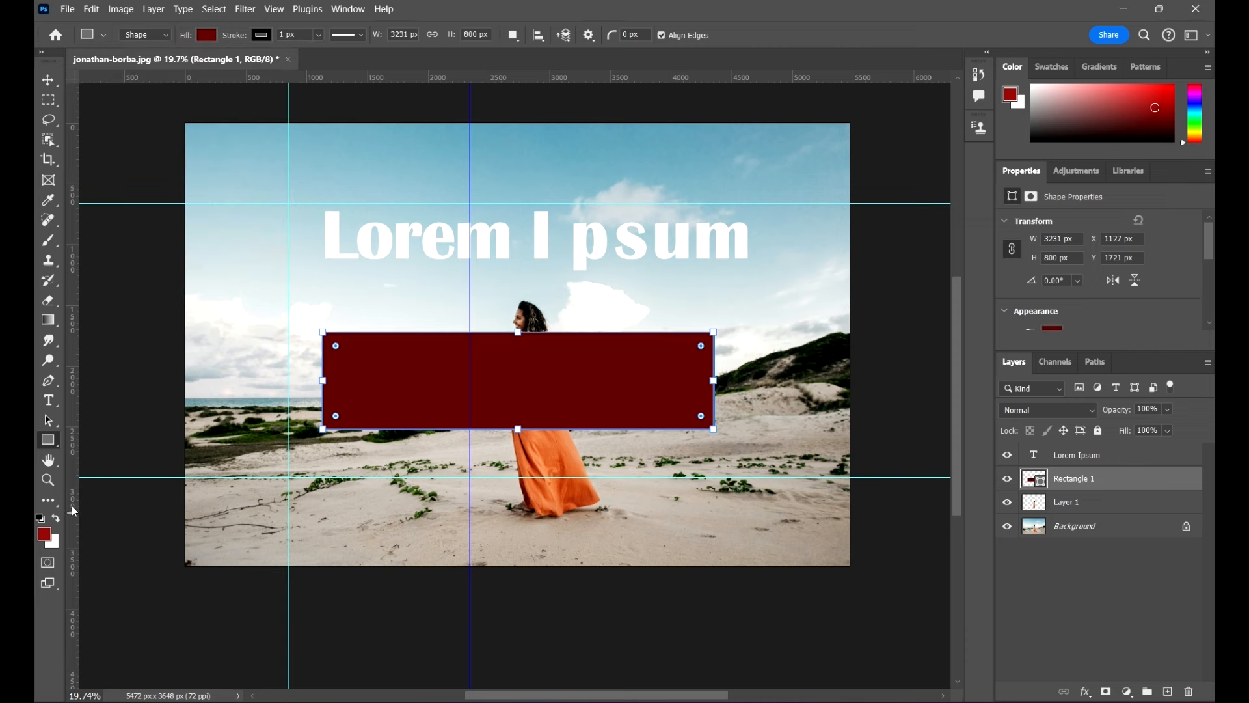
Step: Add a second Lorem Ipsum text, enlarge it to about 763.56 pt, and place it over the lower edge of the dark red rectangle
{"action": "left_click", "coordinate": [48, 399]}
{"action": "left_click", "coordinate": [783, 337]}
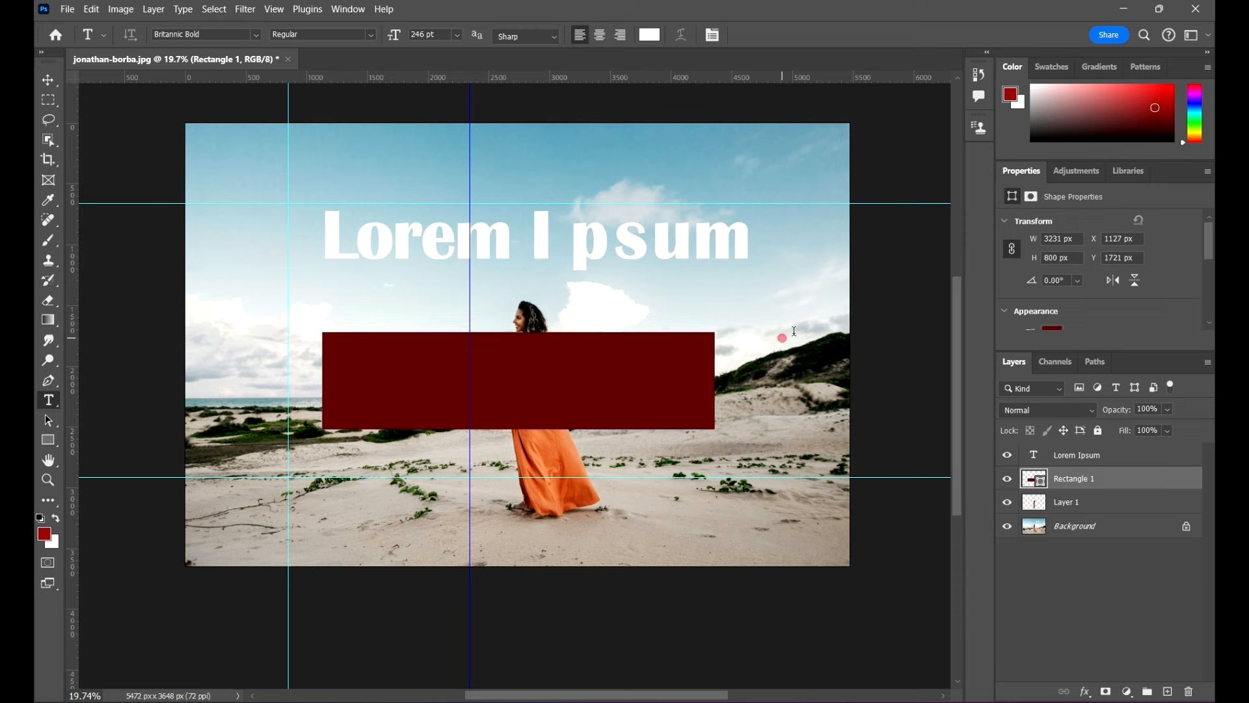
{"action": "left_click", "coordinate": [48, 79]}
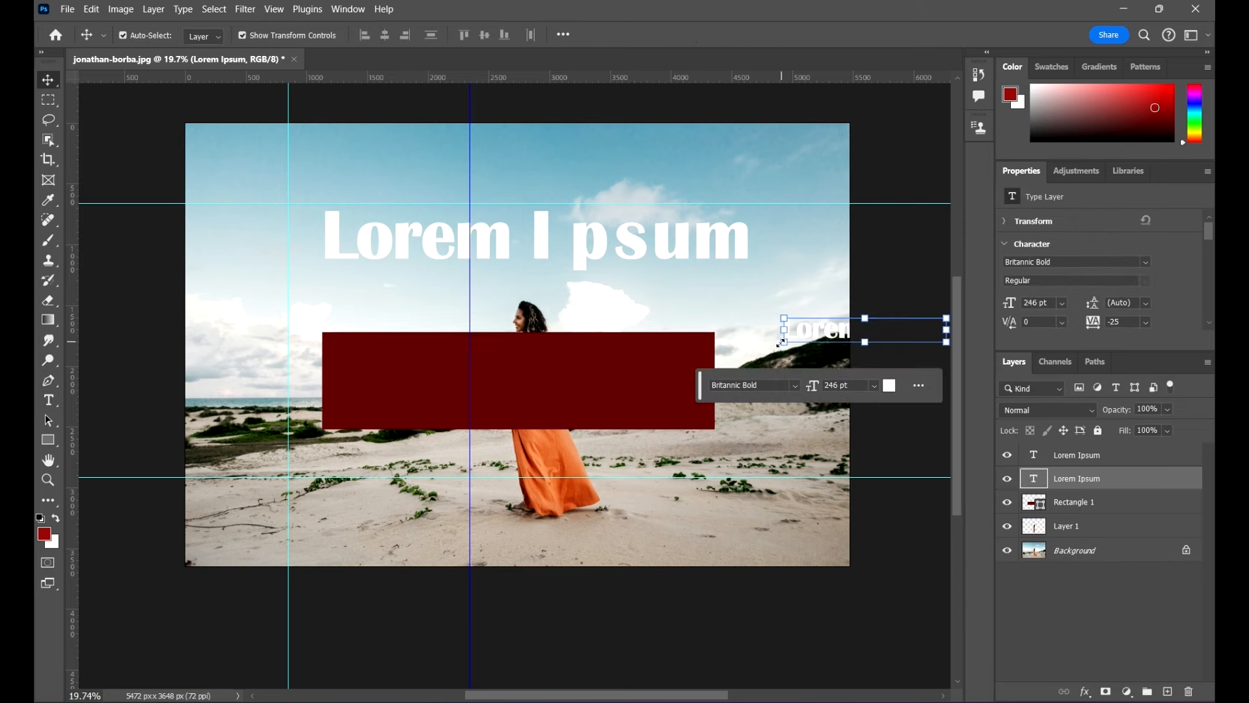
{"action": "left_click_drag", "start_coordinate": [783, 345], "coordinate": [433, 413]}
{"action": "left_click_drag", "start_coordinate": [662, 402], "coordinate": [517, 447]}
{"action": "key", "text": "Return"}
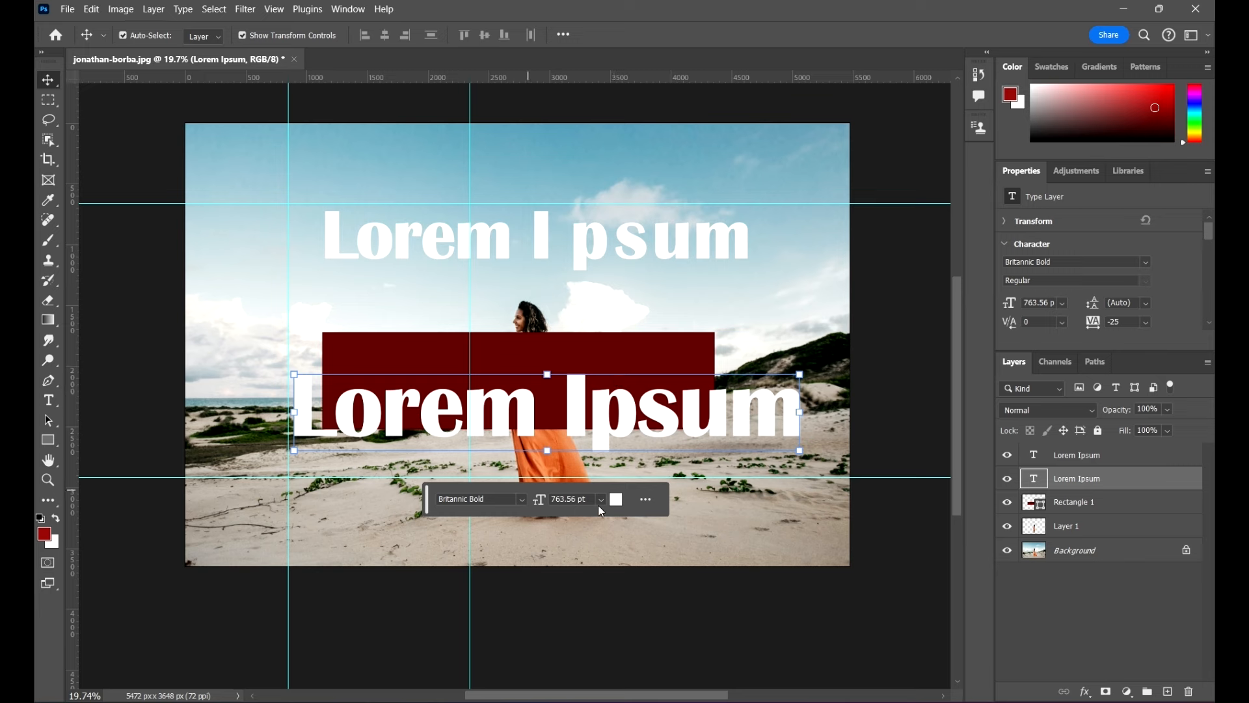
Step: Change the second Lorem Ipsum text to light blue, RGB 57, 173, 255
{"action": "left_click", "coordinate": [615, 499]}
{"action": "left_click", "coordinate": [794, 273]}
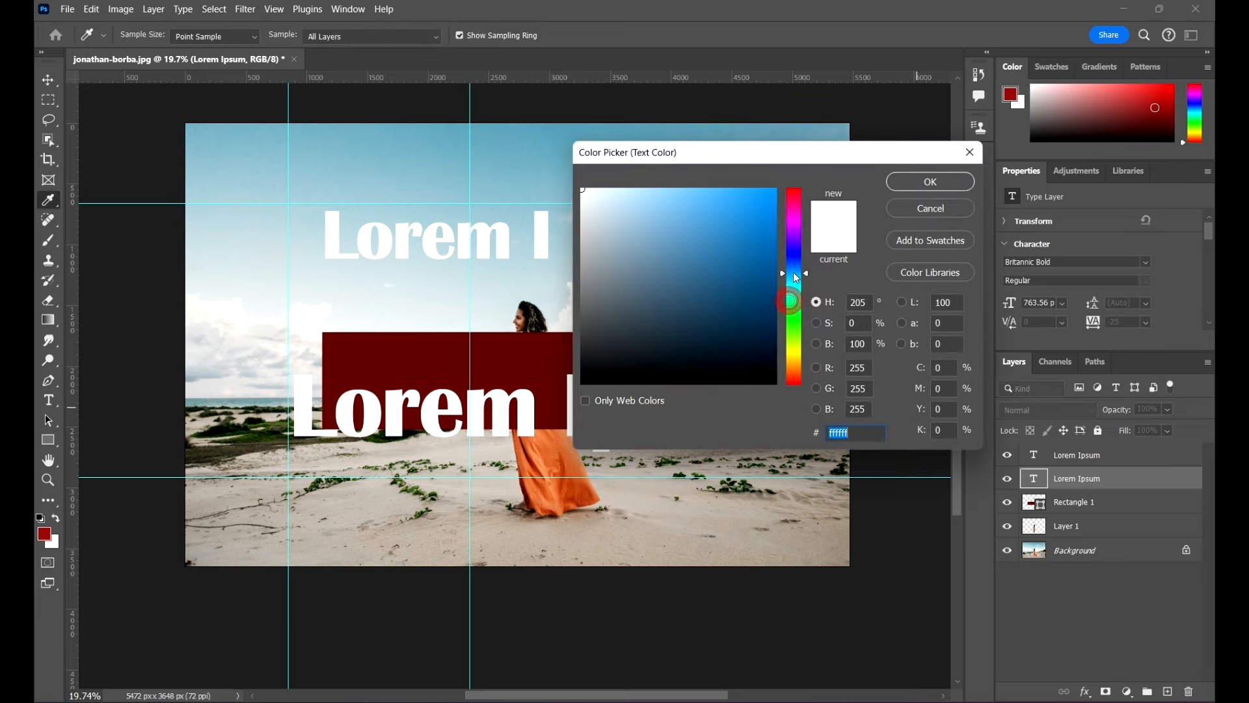
{"action": "left_click", "coordinate": [759, 204]}
{"action": "left_click", "coordinate": [929, 182]}
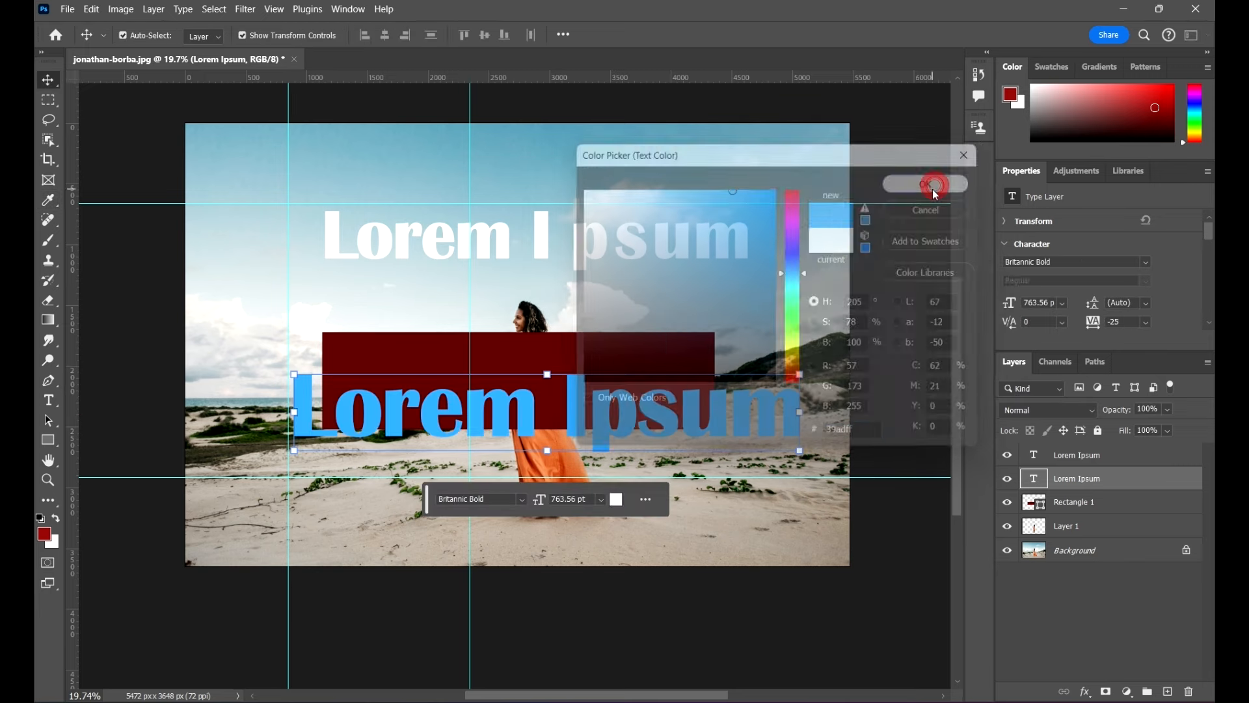
Step: Unlock the Background layer and select Layer 1, which holds the cut-out of the woman
{"action": "left_click", "coordinate": [1130, 457]}
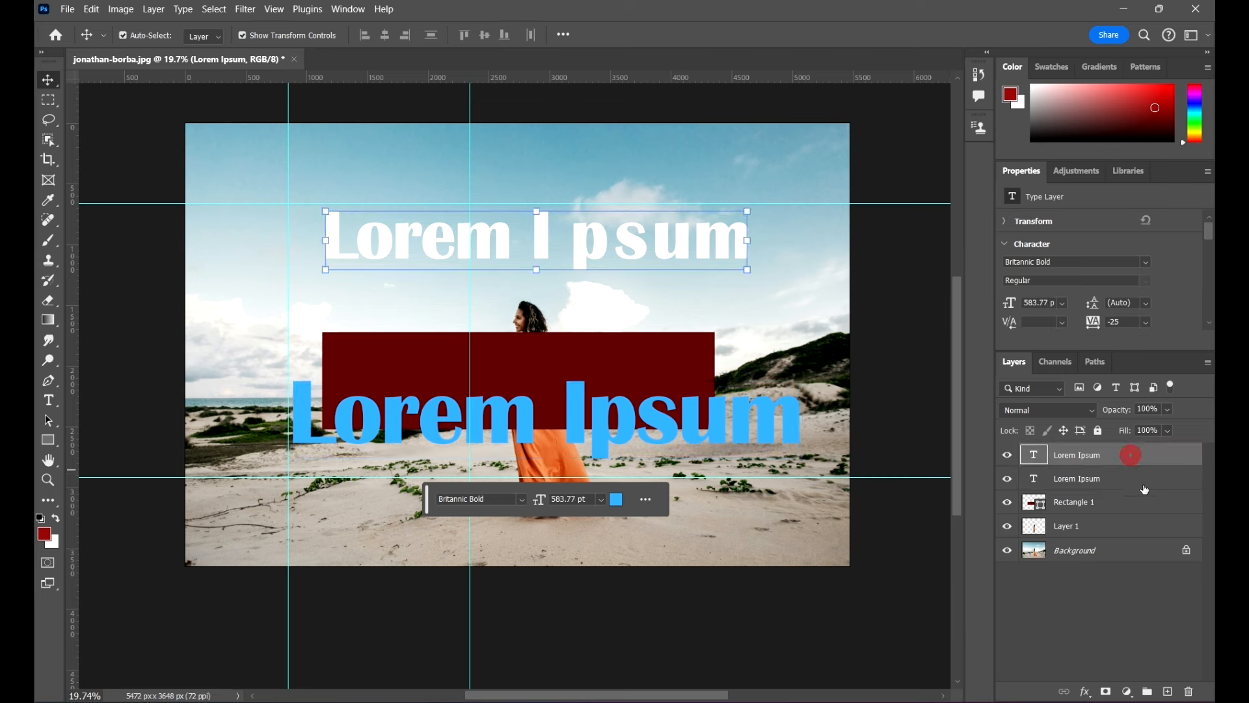
{"action": "left_click", "coordinate": [1187, 553]}
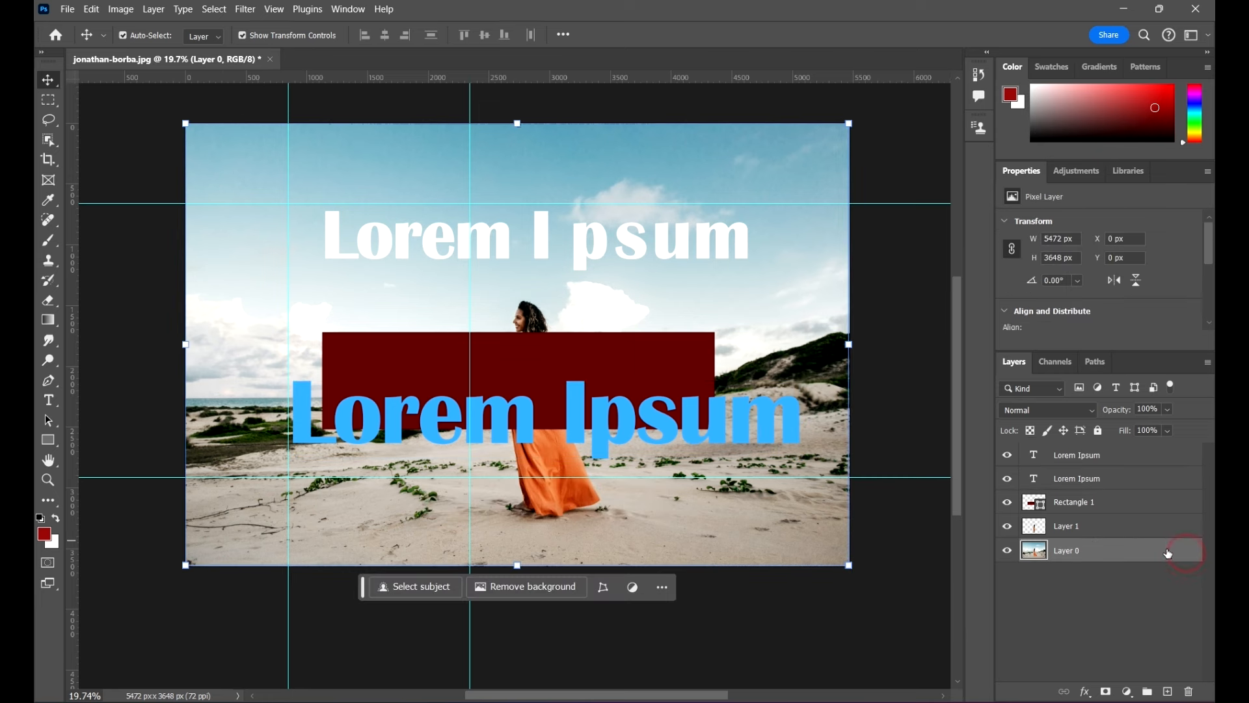
{"action": "left_click", "coordinate": [1140, 528]}
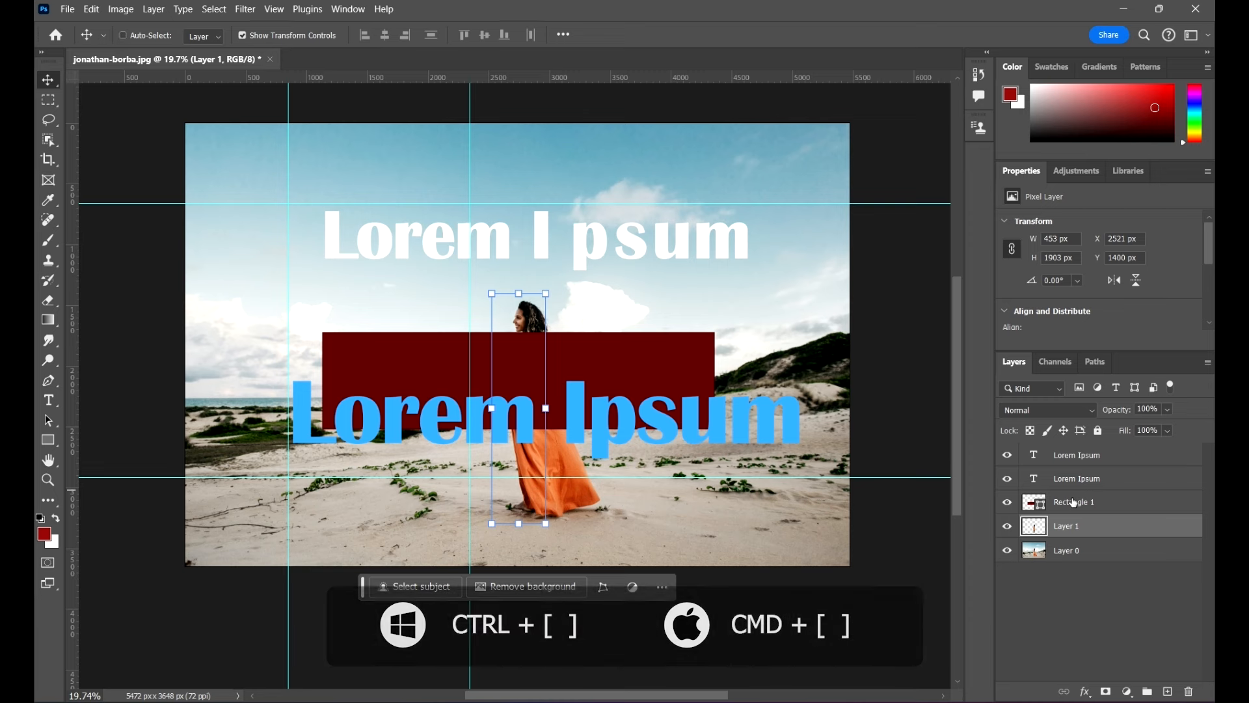
Step: Move Layer 1 up one level at a time past the rectangle and both text layers to the top of the stack
{"action": "key", "text": "ctrl+bracketright"}
{"action": "key", "text": "ctrl+bracketright"}
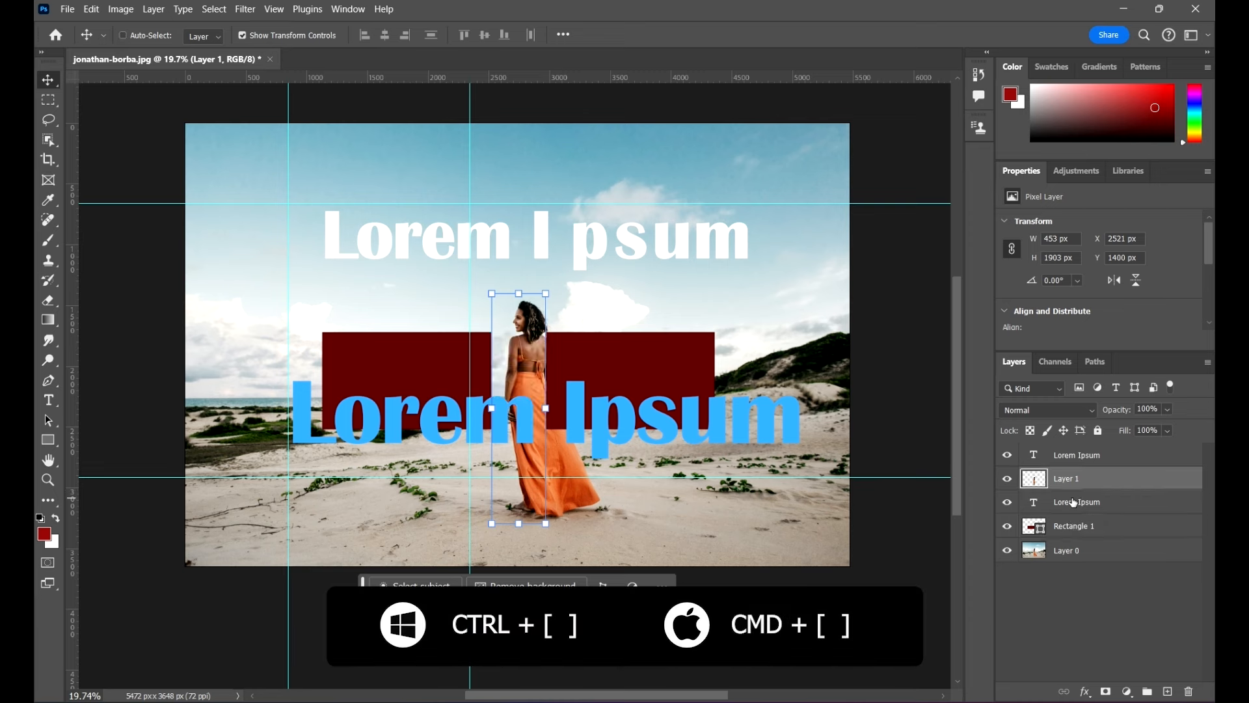
{"action": "key", "text": "ctrl+bracketright"}
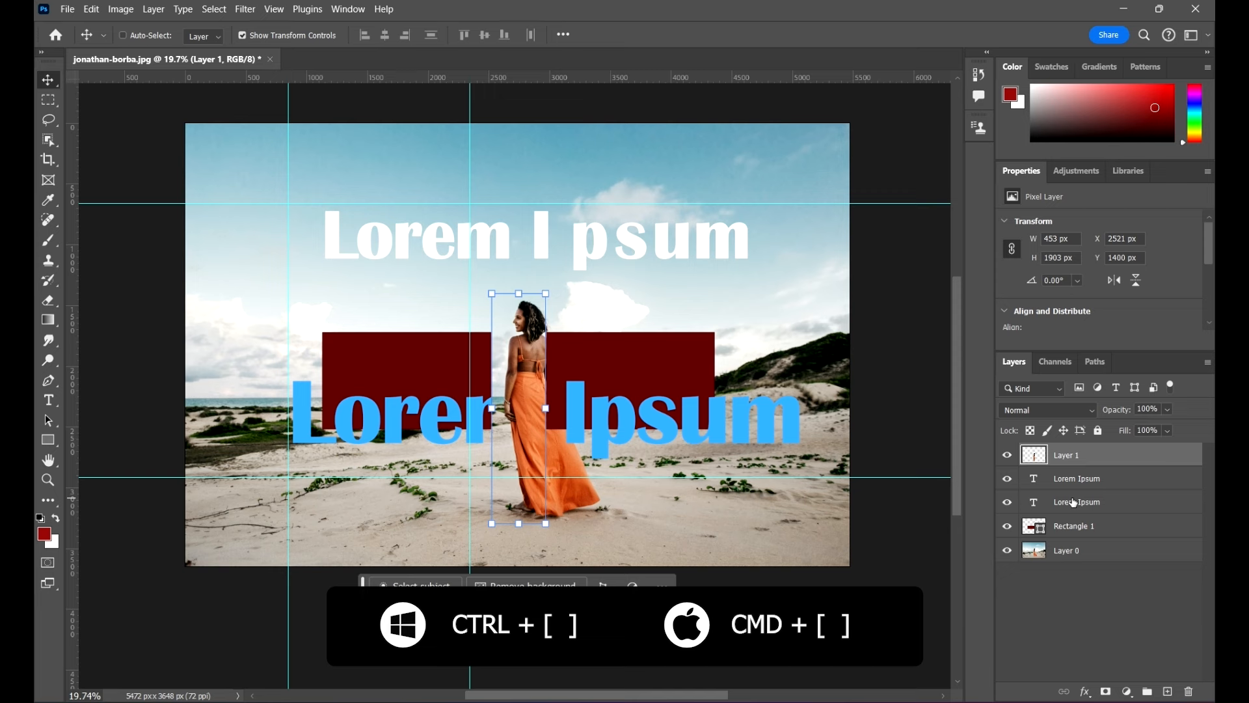
Step: Move Layer 1 down one level at a time until it sits beneath Layer 0
{"action": "key", "text": "ctrl+bracketleft"}
{"action": "key", "text": "ctrl+bracketleft"}
{"action": "key", "text": "ctrl+bracketleft"}
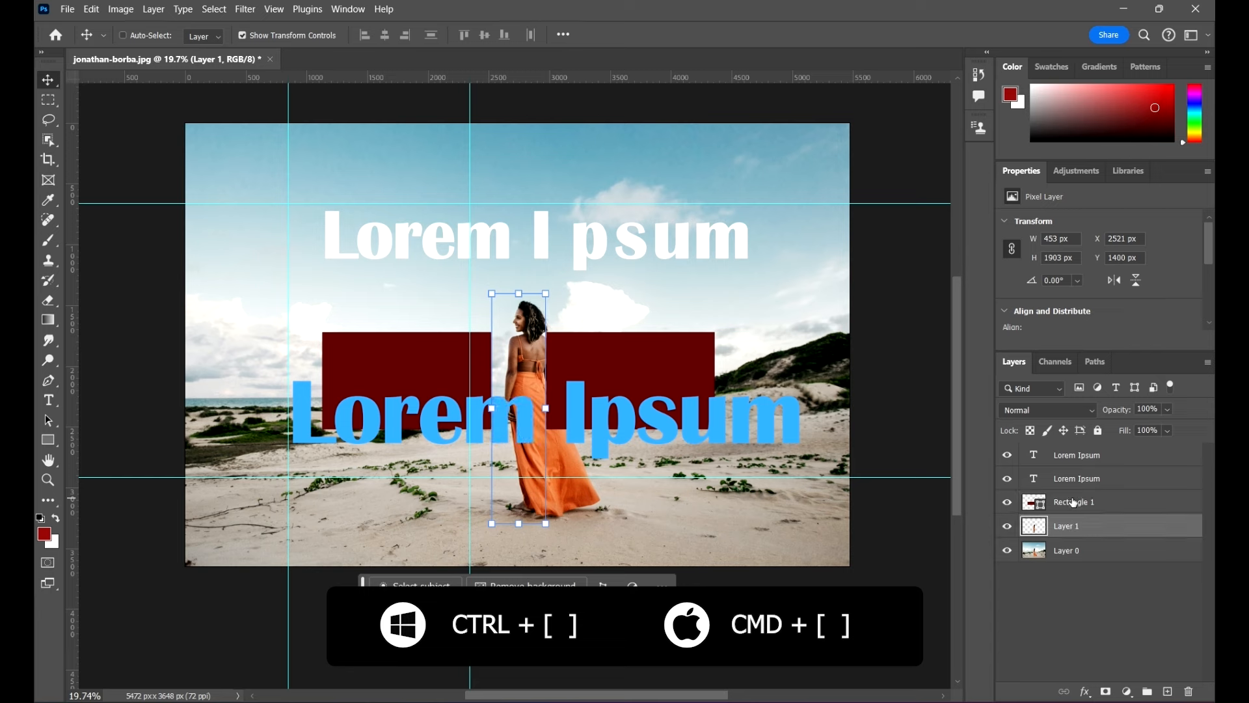
{"action": "key", "text": "ctrl+bracketleft"}
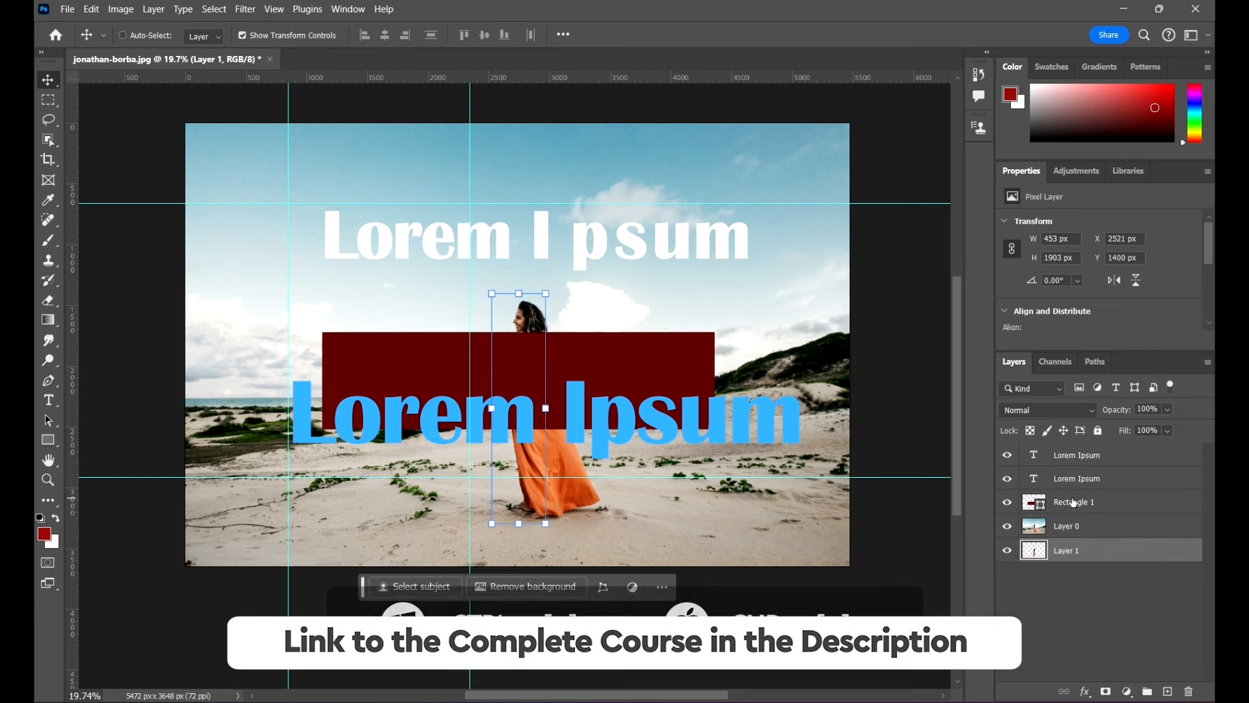
Step: Raise Layer 1 from beneath Layer 0 back to the top of the stack one level at a time
{"action": "key", "text": "ctrl+bracketright"}
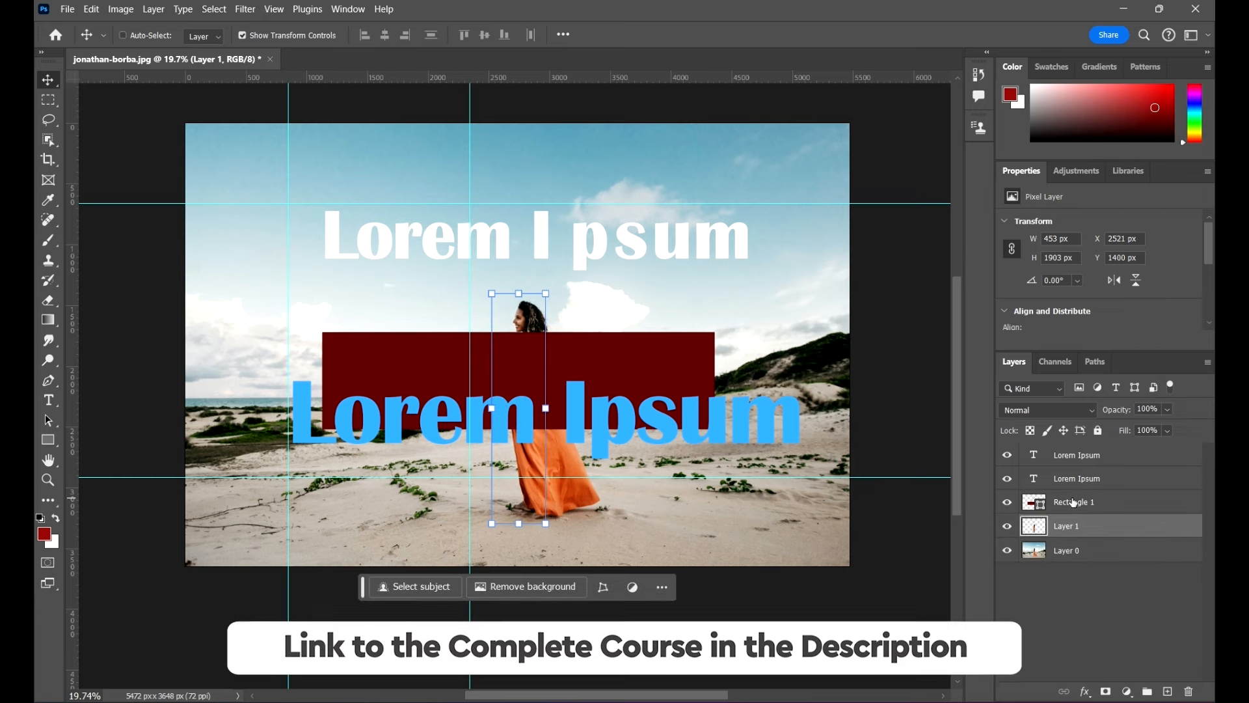
{"action": "key", "text": "ctrl+bracketright"}
{"action": "key", "text": "ctrl+bracketright"}
{"action": "key", "text": "ctrl+bracketright"}
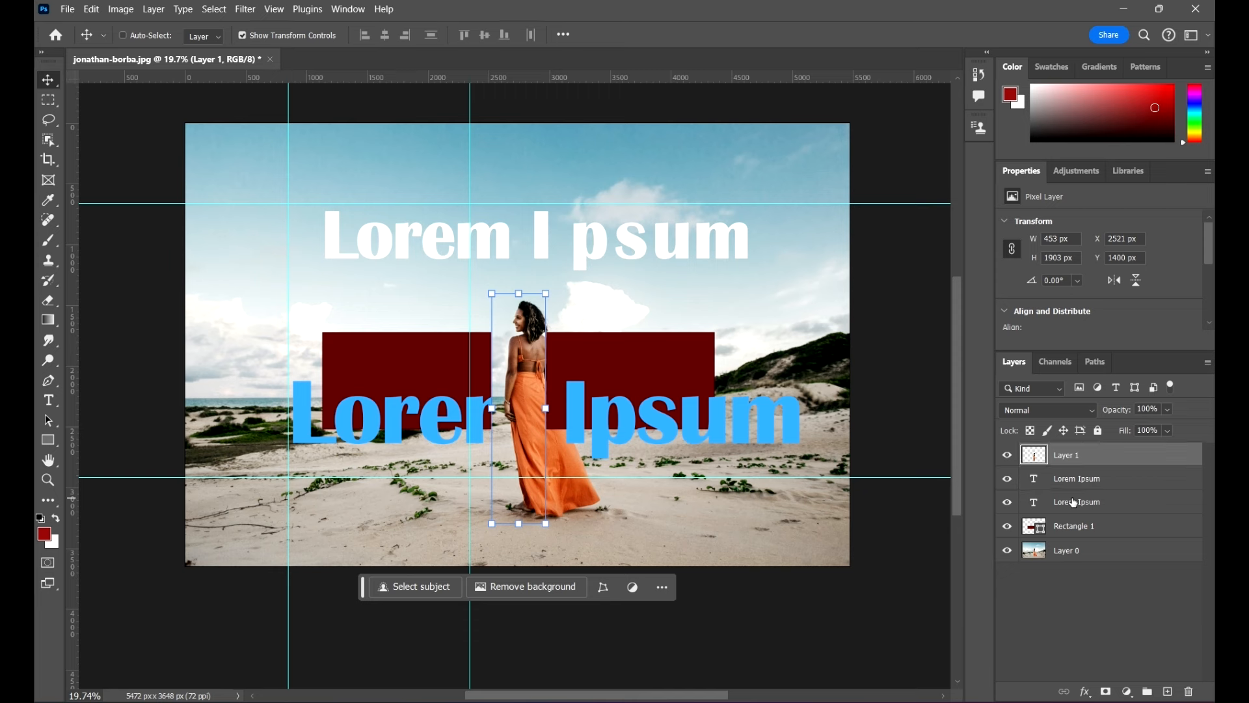
Step: Lower Layer 1 step by step from the top of the stack to the very bottom again
{"action": "key", "text": "ctrl+bracketleft"}
{"action": "key", "text": "ctrl+bracketleft"}
{"action": "key", "text": "ctrl+bracketleft"}
{"action": "key", "text": "ctrl+bracketleft"}
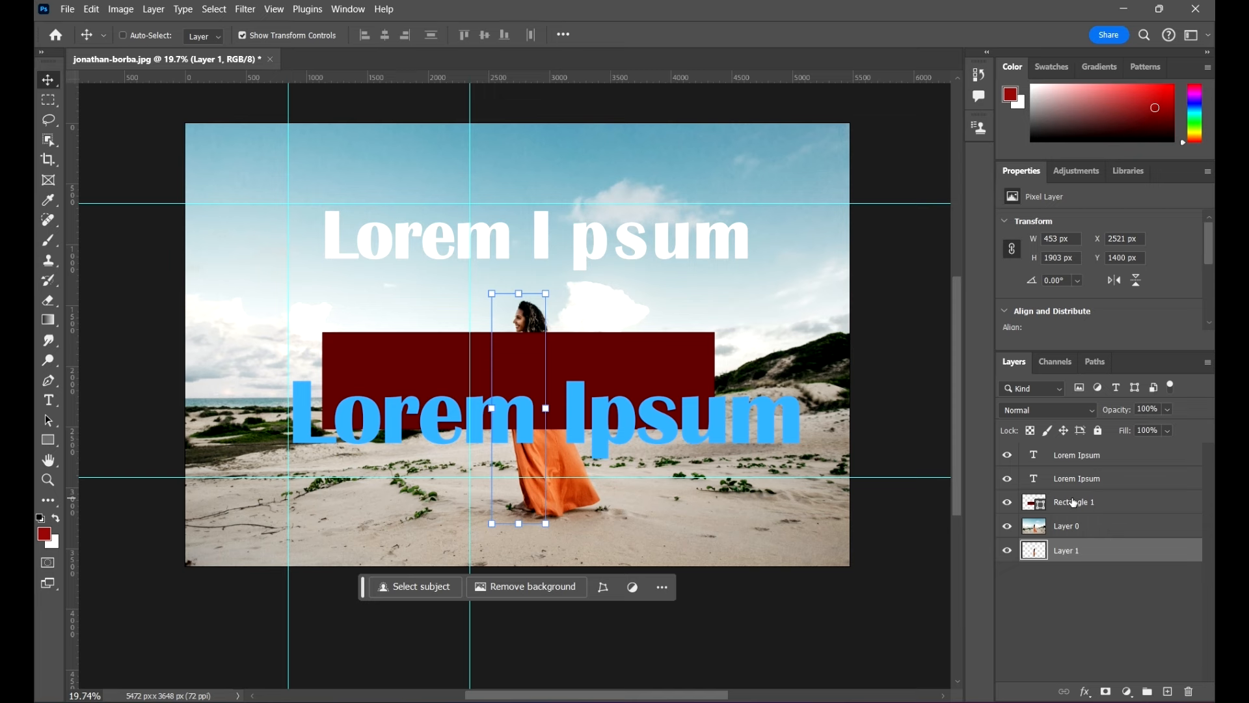
Step: Bring Layer 1 up step by step from the bottom of the stack to above both text layers
{"action": "key", "text": "ctrl+bracketright"}
{"action": "key", "text": "ctrl+bracketright"}
{"action": "key", "text": "ctrl+bracketright"}
{"action": "key", "text": "ctrl+bracketright"}
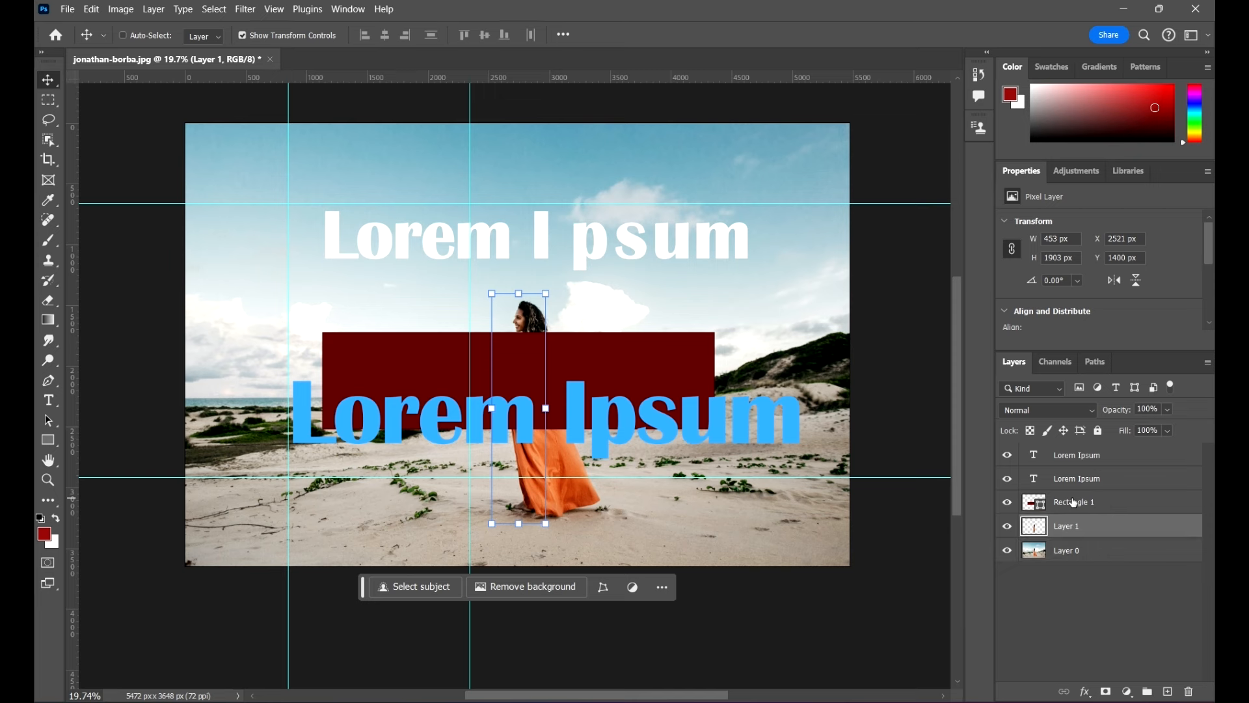
{"action": "key", "text": "ctrl"}
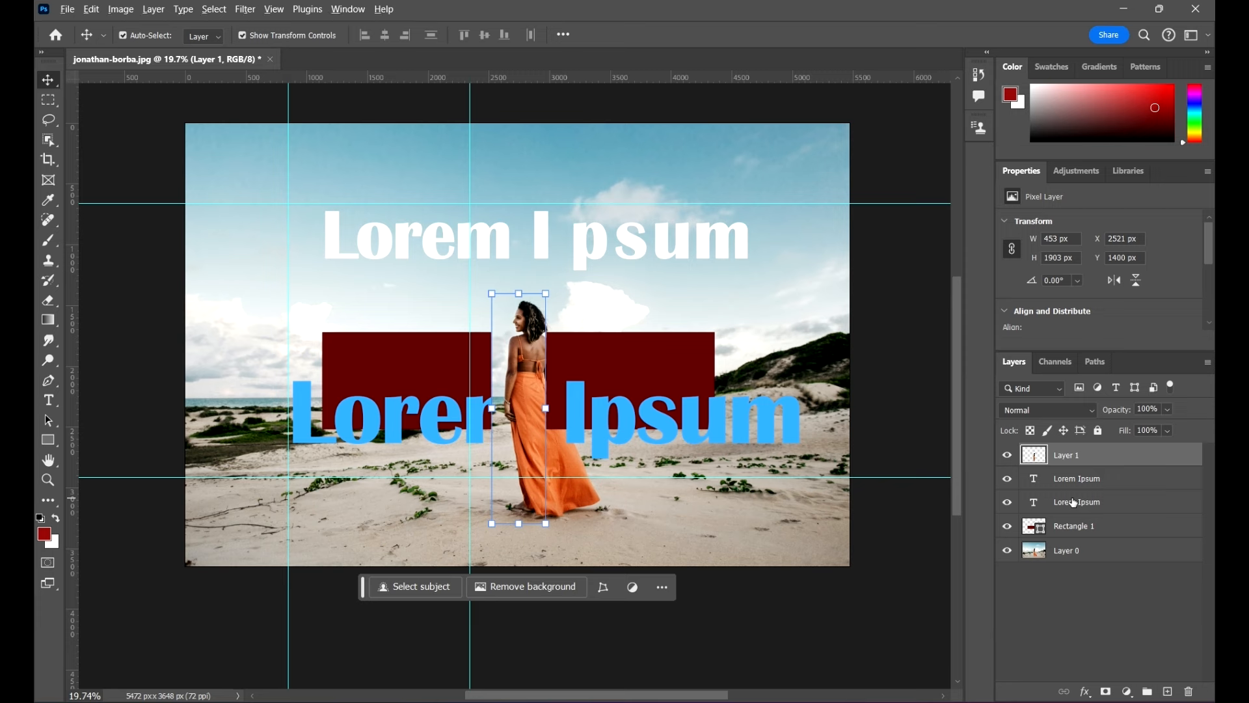
Step: Shift the active layer selection down one layer at a time from Layer 1 to Layer 0
{"action": "key", "text": "alt+bracketleft"}
{"action": "key", "text": "alt+bracketleft"}
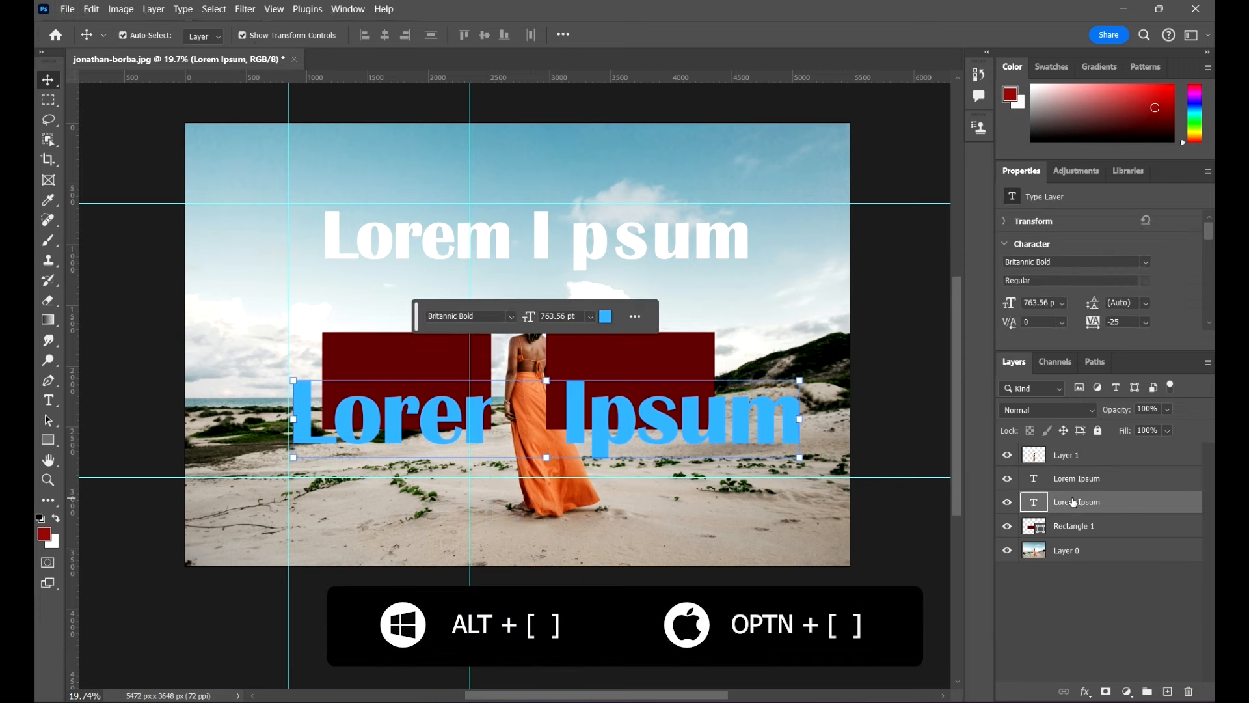
{"action": "key", "text": "alt+bracketleft"}
{"action": "key", "text": "alt+bracketleft"}
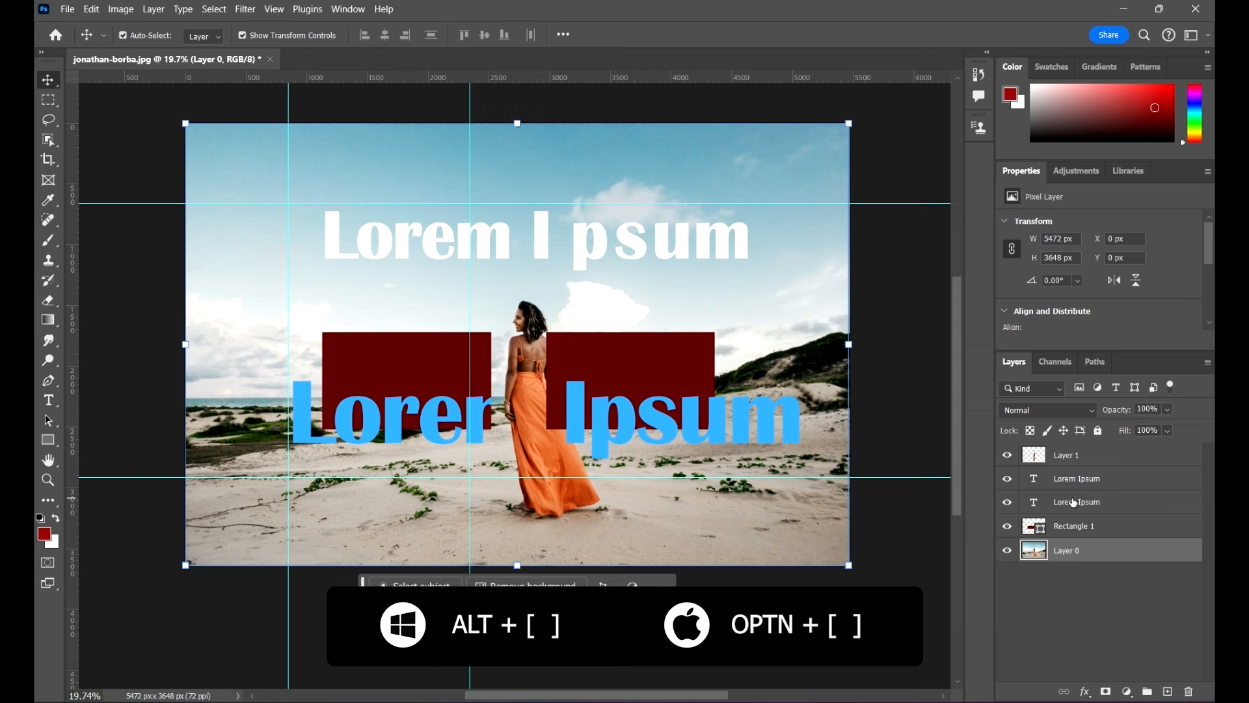
Step: Shift the active layer selection up one layer at a time from Layer 0 to Layer 1
{"action": "key", "text": "alt+bracketright"}
{"action": "key", "text": "alt+bracketright"}
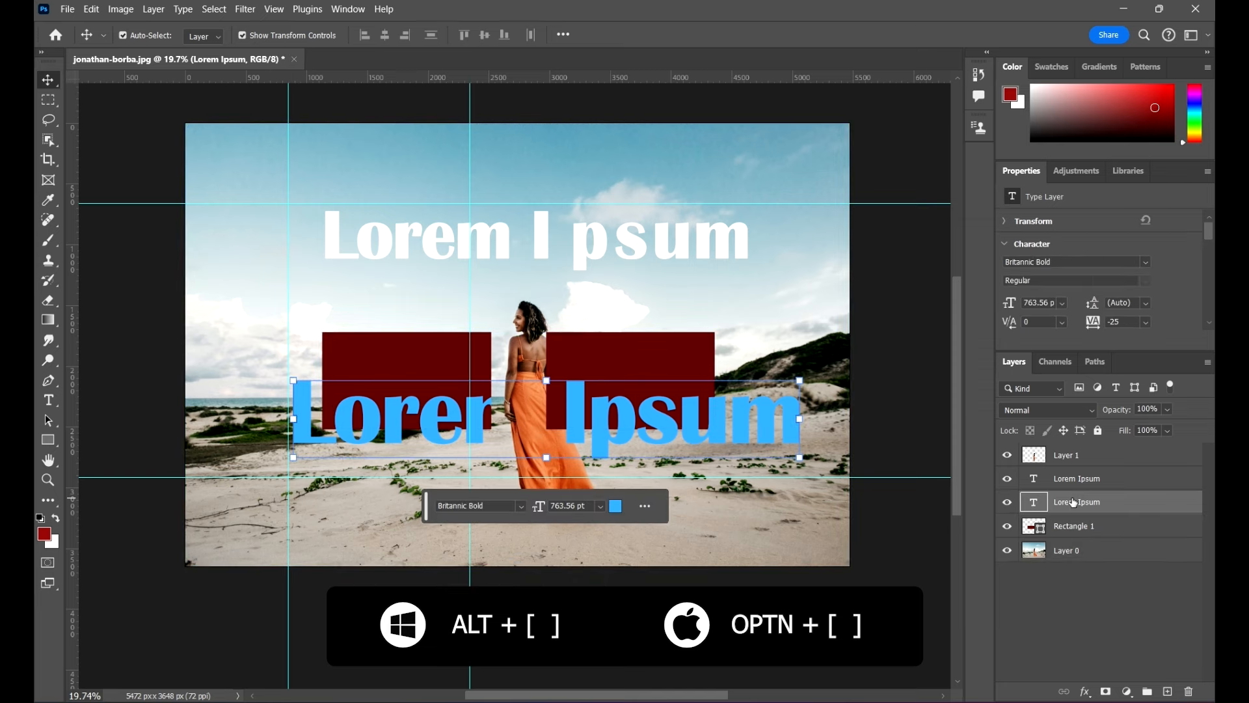
{"action": "key", "text": "alt+bracketright"}
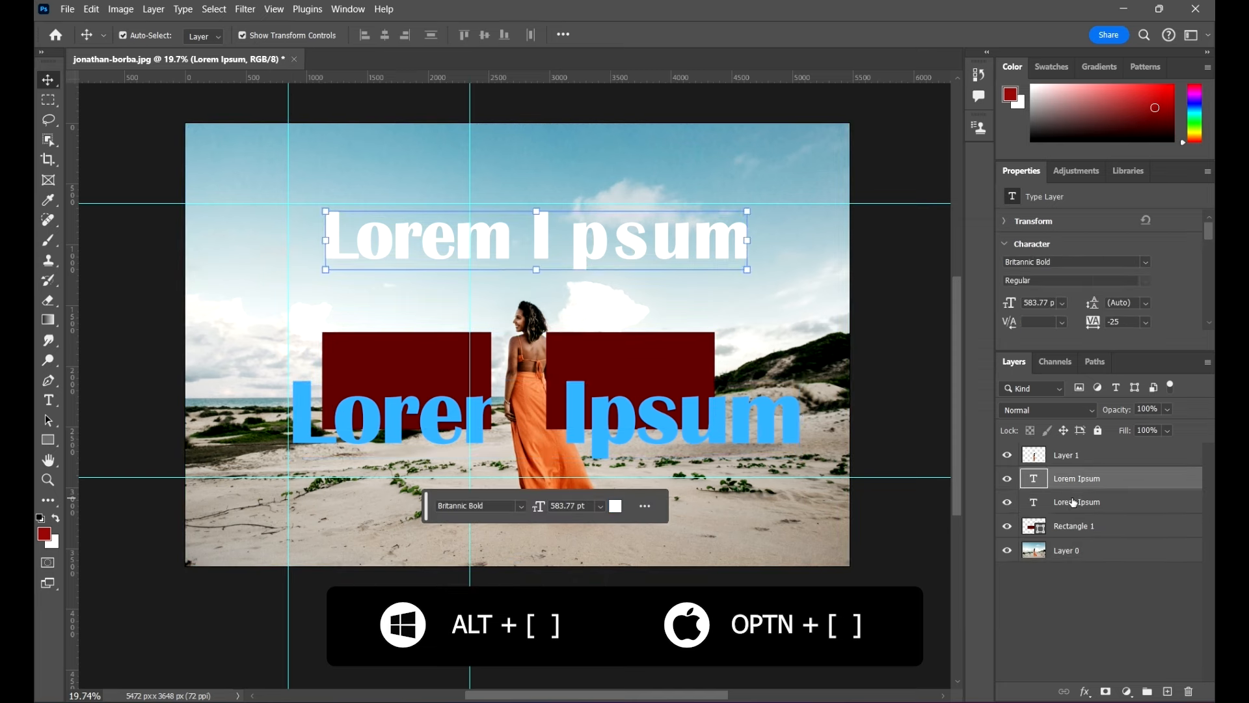
{"action": "key", "text": "alt+bracketright"}
Step: Cycle the layer selection down and up through the stack, ending on the light blue Lorem Ipsum text layer
{"action": "key", "text": "alt+bracketleft"}
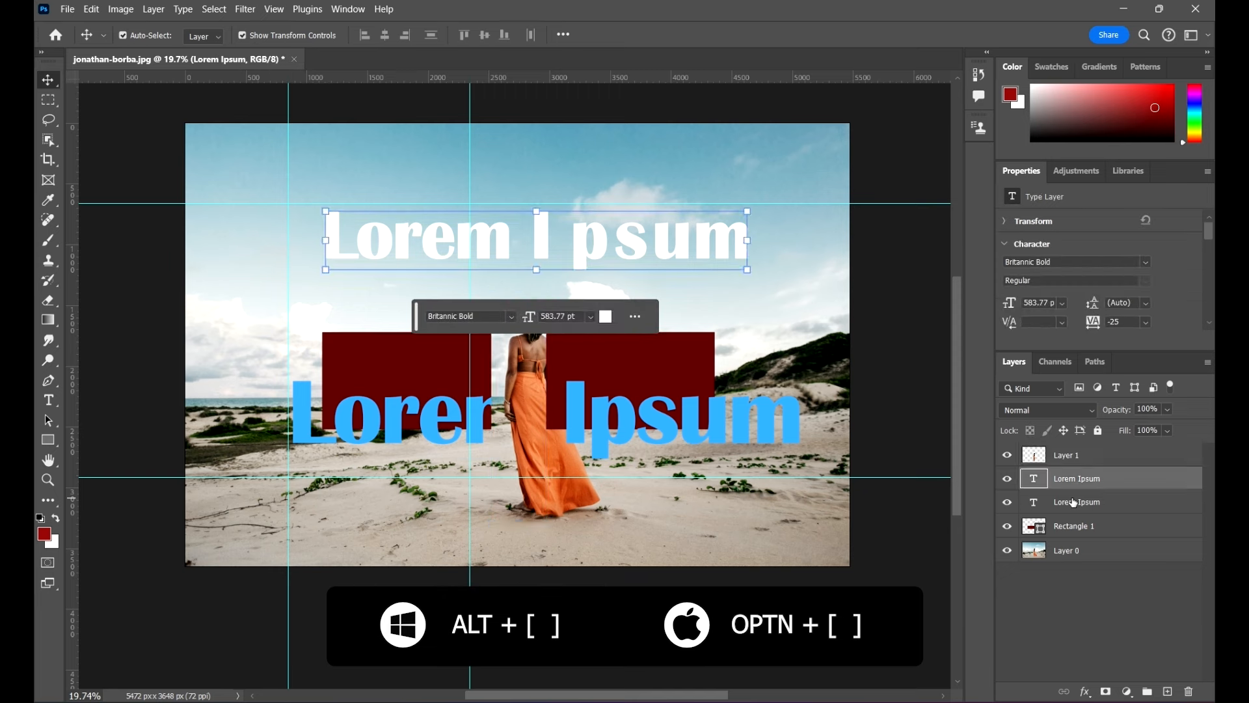
{"action": "key", "text": "alt+bracketleft"}
{"action": "key", "text": "alt+bracketright"}
{"action": "key", "text": "alt+bracketleft"}
{"action": "key", "text": "alt+bracketleft"}
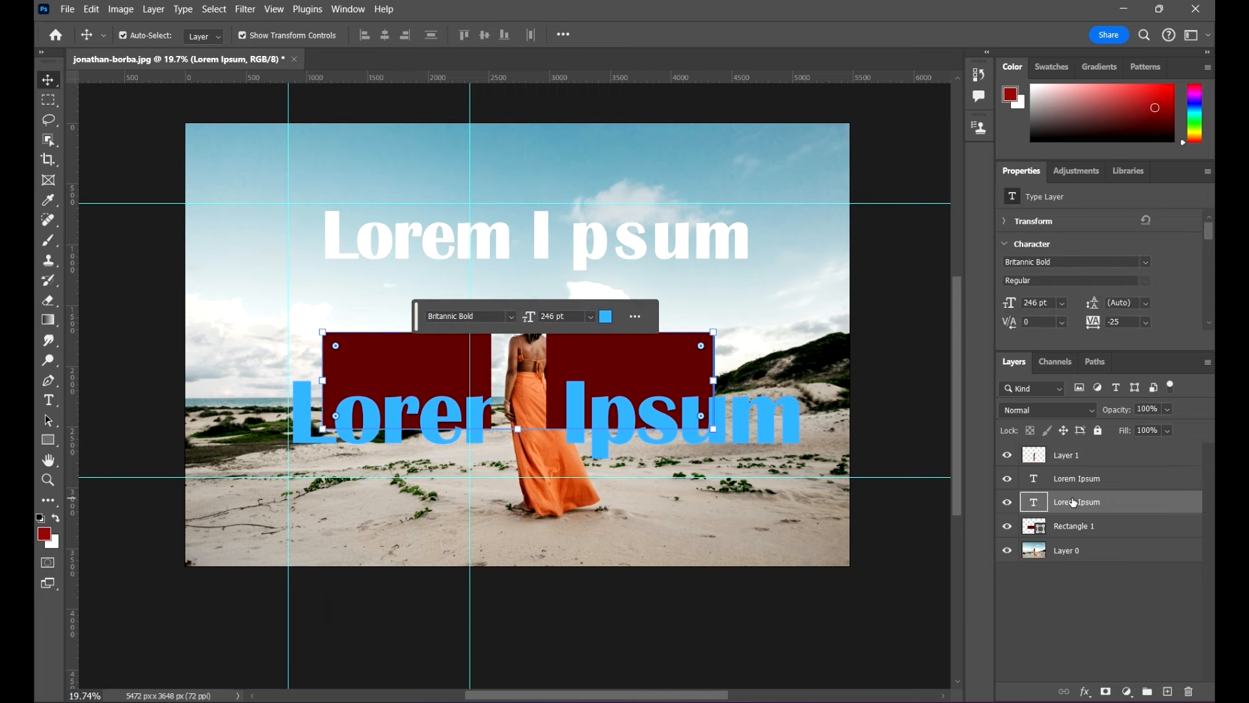
{"action": "key", "text": "alt+bracketleft"}
{"action": "key", "text": "alt+bracketleft"}
{"action": "key", "text": "alt+bracketright"}
{"action": "key", "text": "alt+bracketright"}
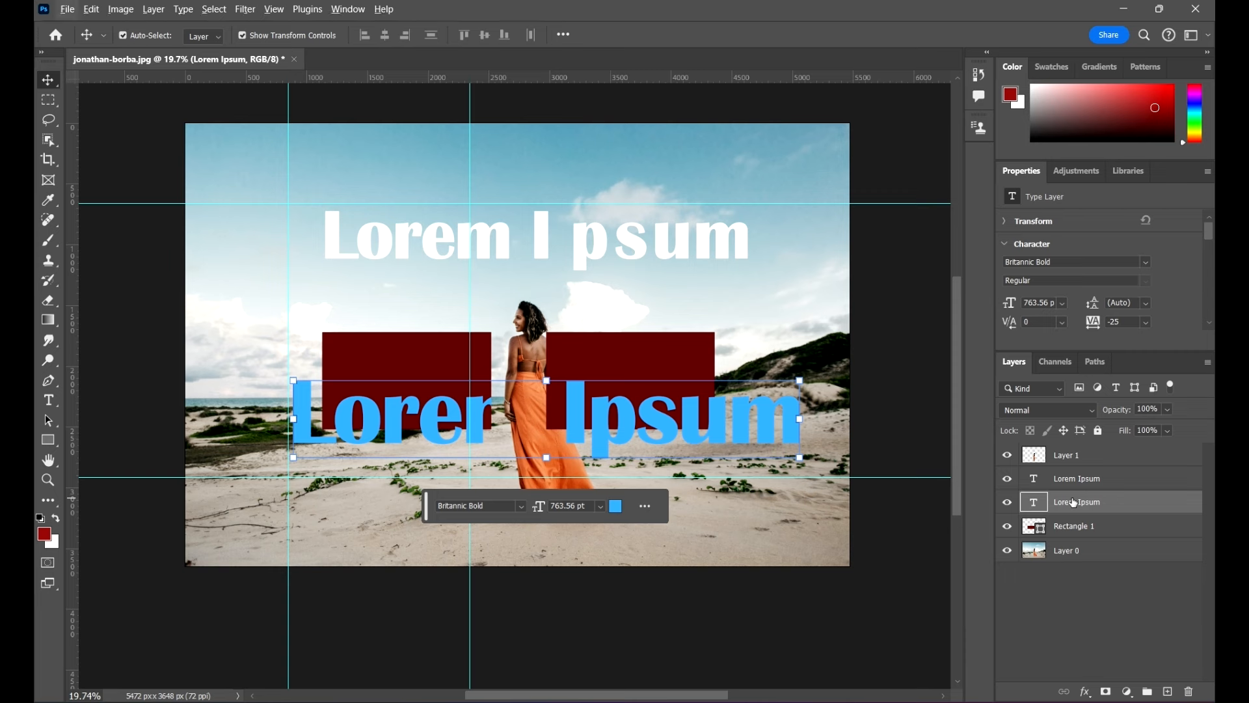
Step: Bring Layer 0 to the very top of the layer stack and send it back to the bottom, three times over
{"action": "left_click", "coordinate": [1132, 557]}
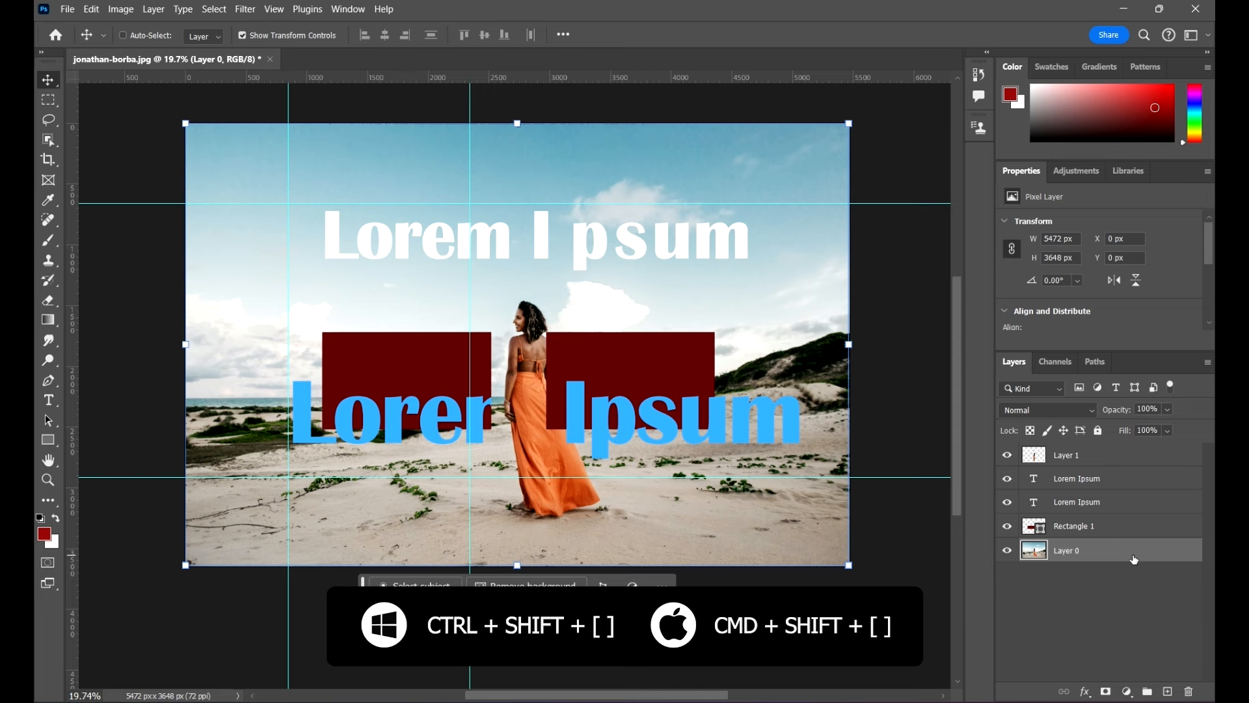
{"action": "key", "text": "ctrl+shift+bracketright"}
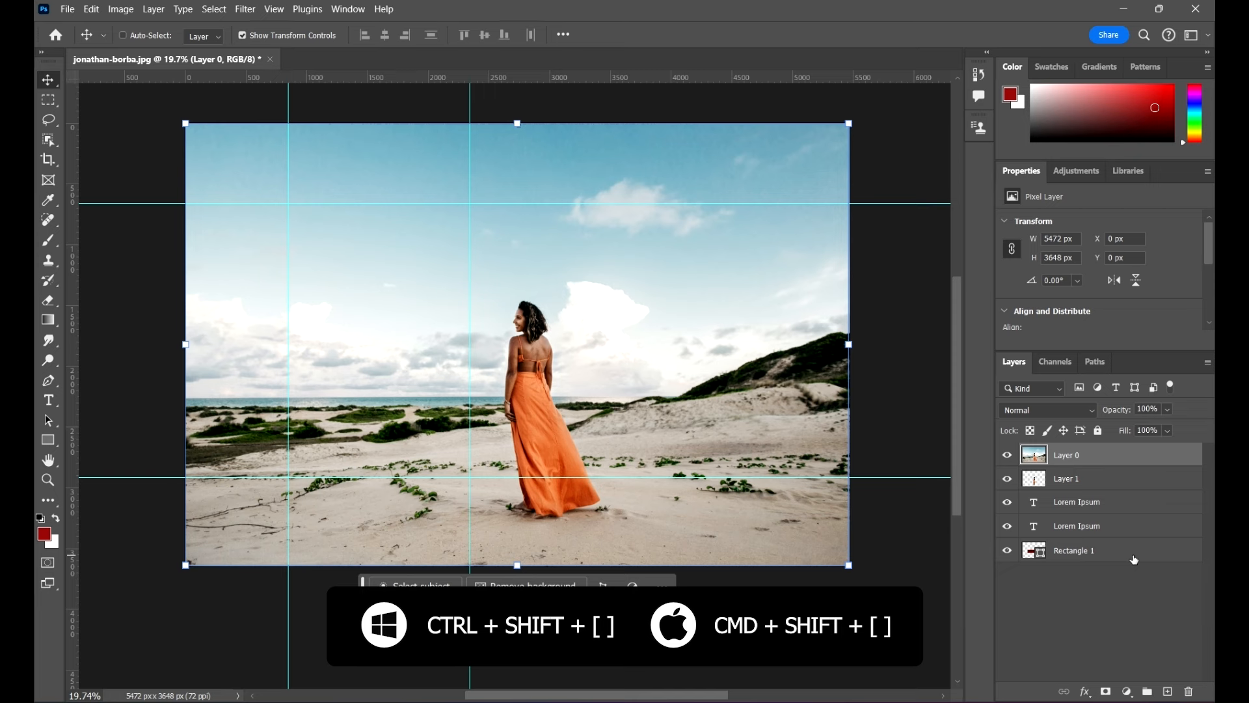
{"action": "key", "text": "ctrl+shift+bracketleft"}
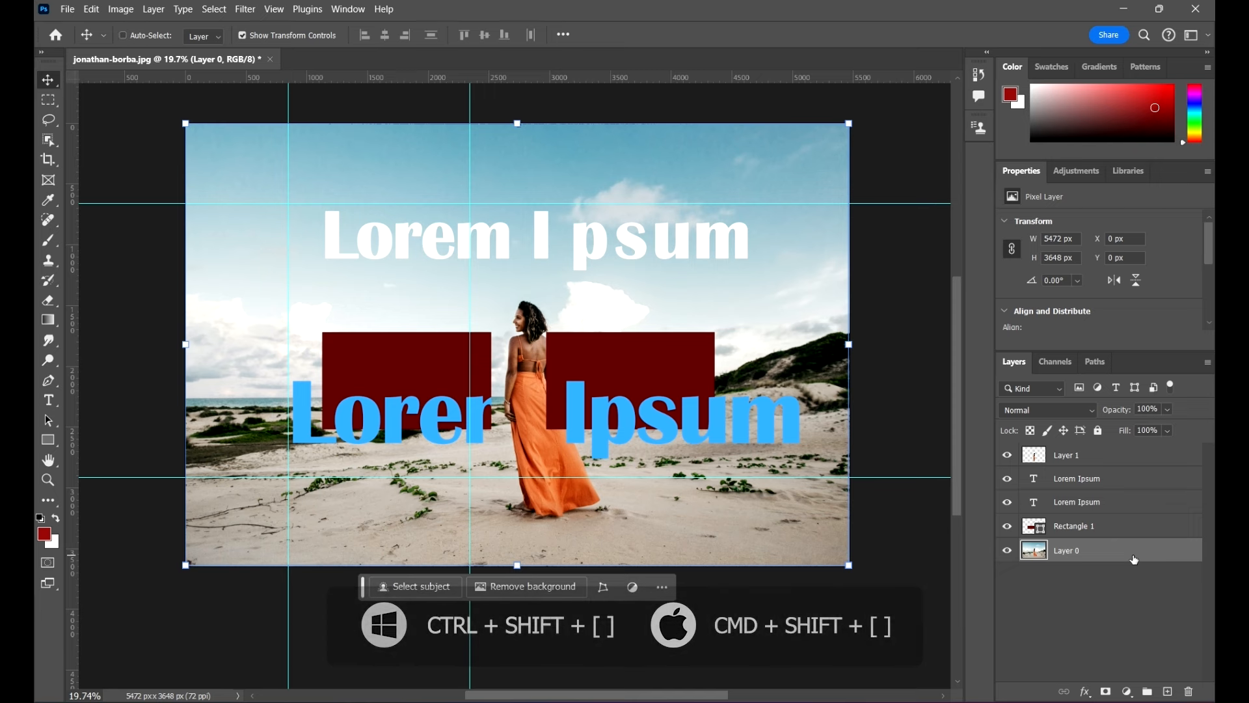
{"action": "key", "text": "ctrl+shift+bracketright"}
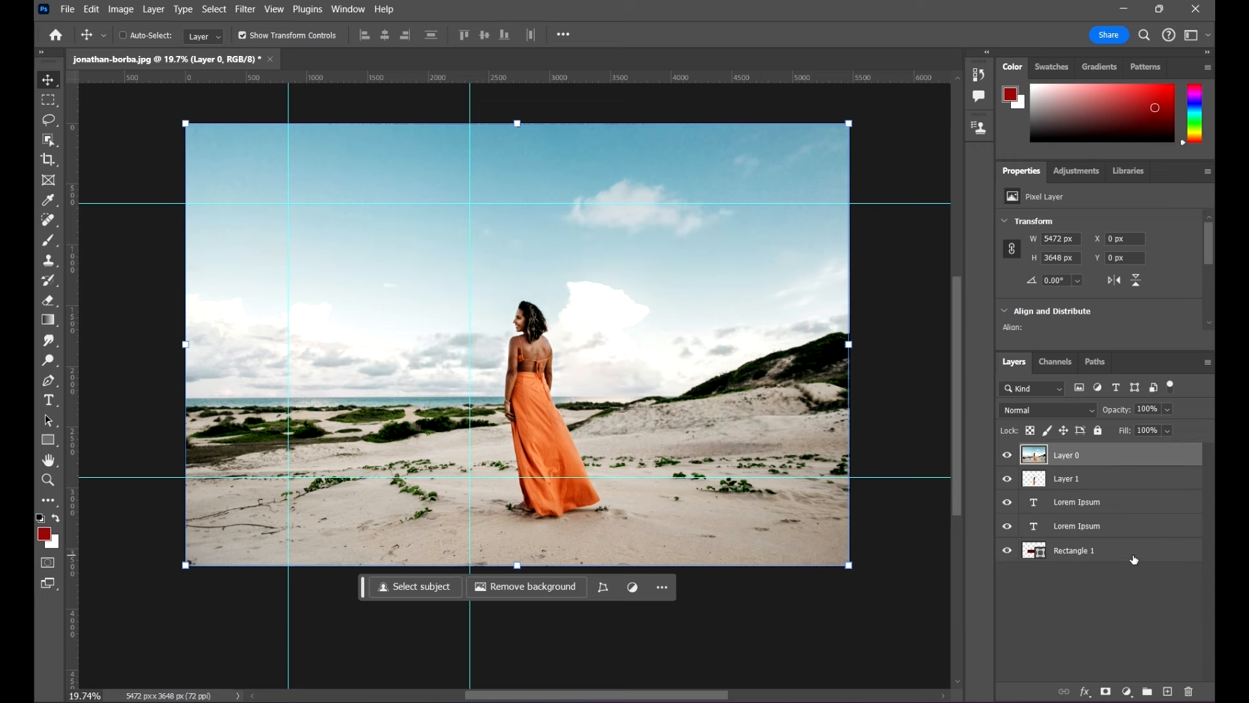
{"action": "key", "text": "ctrl+shift+bracketleft"}
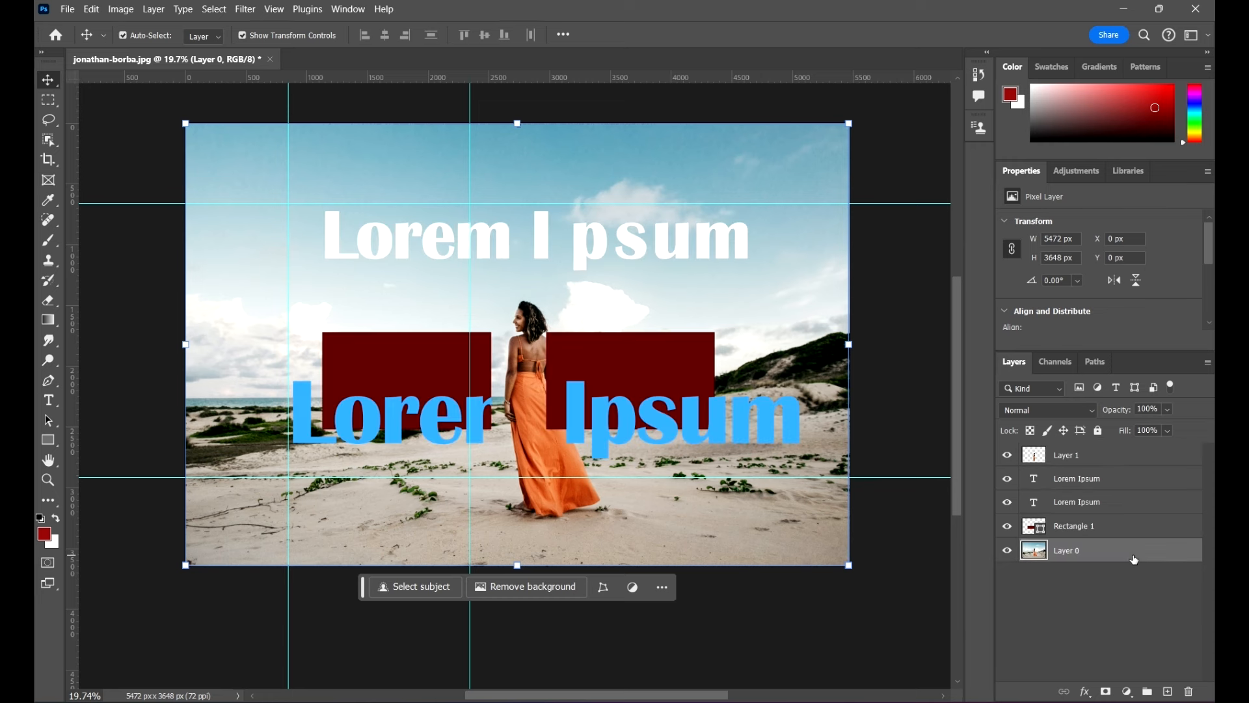
{"action": "key", "text": "ctrl+shift+bracketright"}
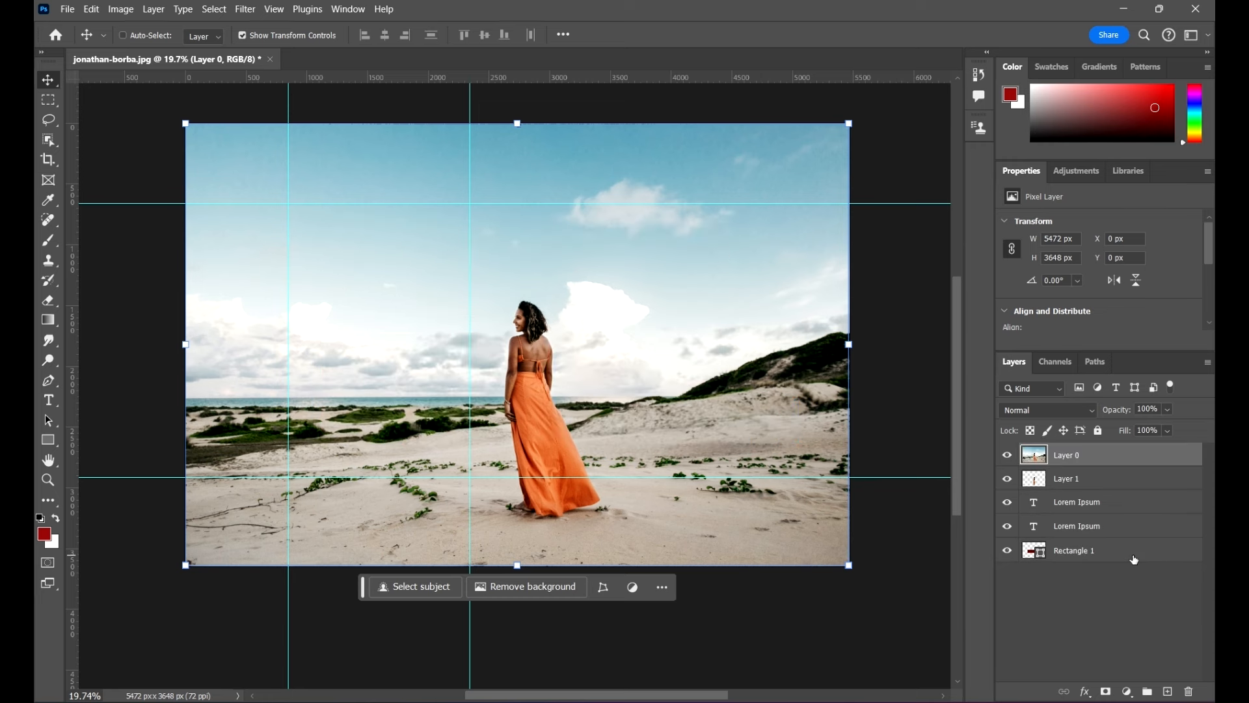
{"action": "key", "text": "ctrl+shift+bracketleft"}
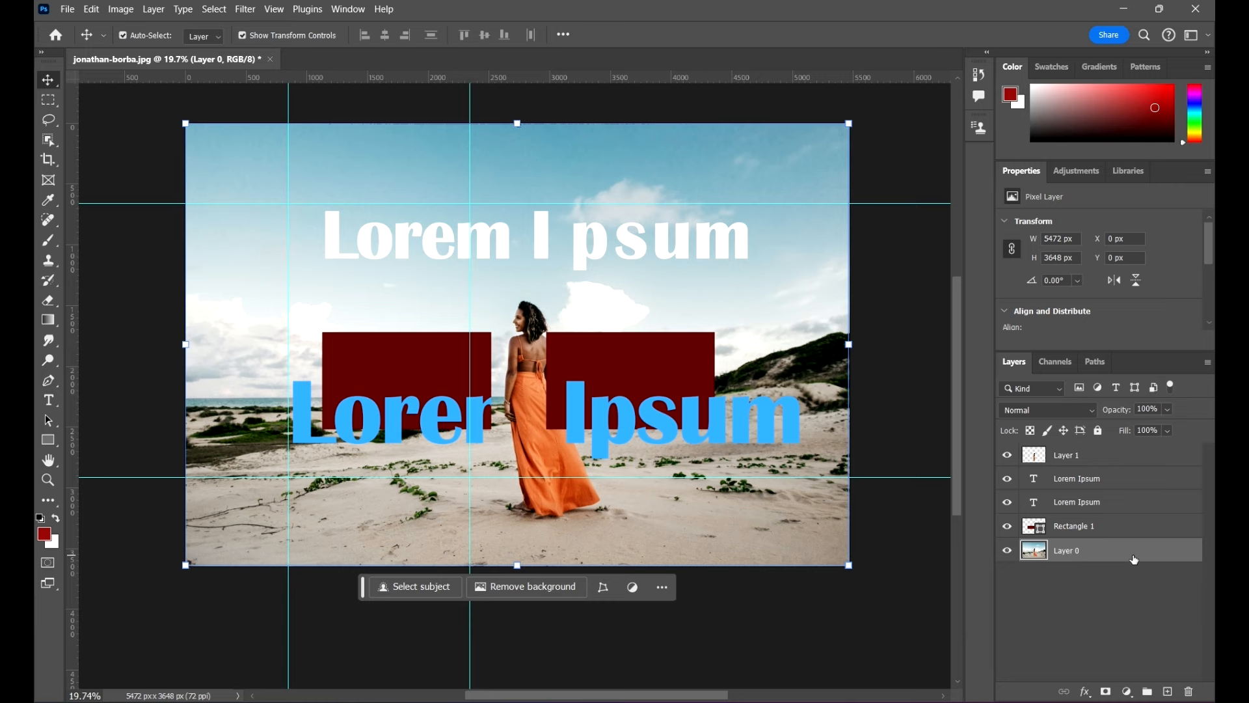
{"action": "scroll", "coordinate": [914, 393], "scroll_direction": "down", "scroll_amount": 3}
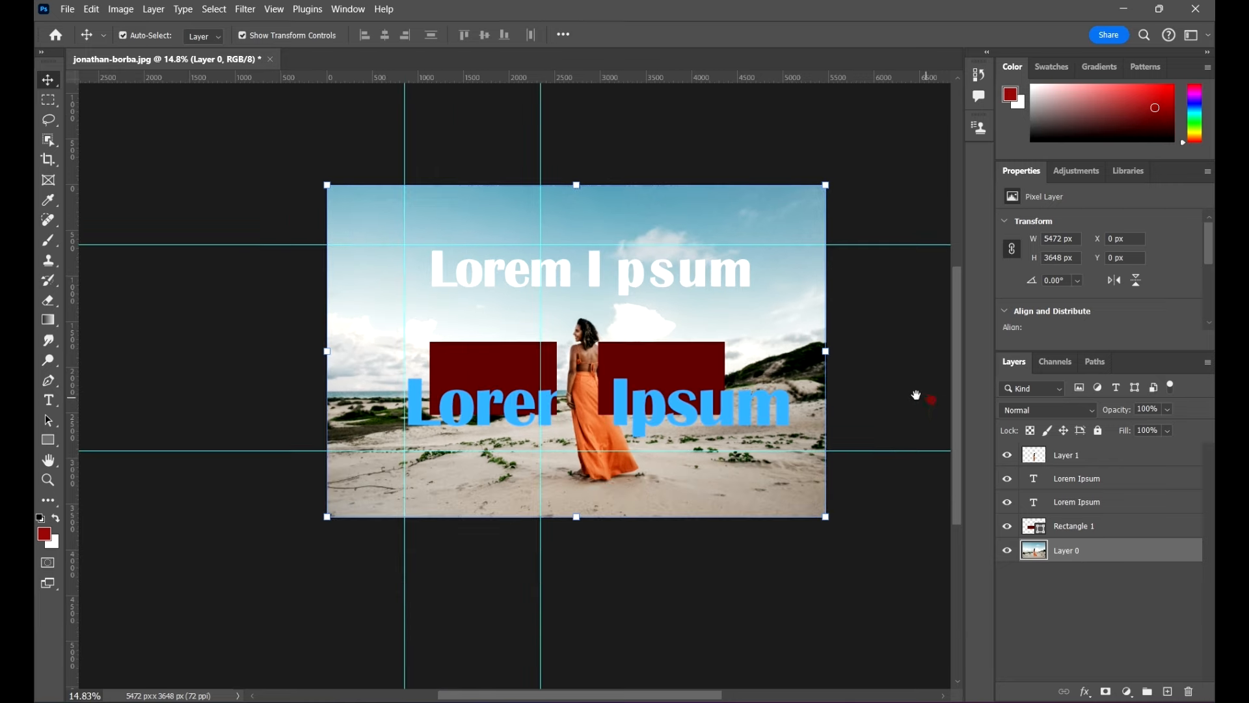
{"action": "scroll", "coordinate": [568, 280], "scroll_direction": "up", "scroll_amount": 2}
{"action": "scroll", "coordinate": [572, 285], "scroll_direction": "up", "scroll_amount": 1}
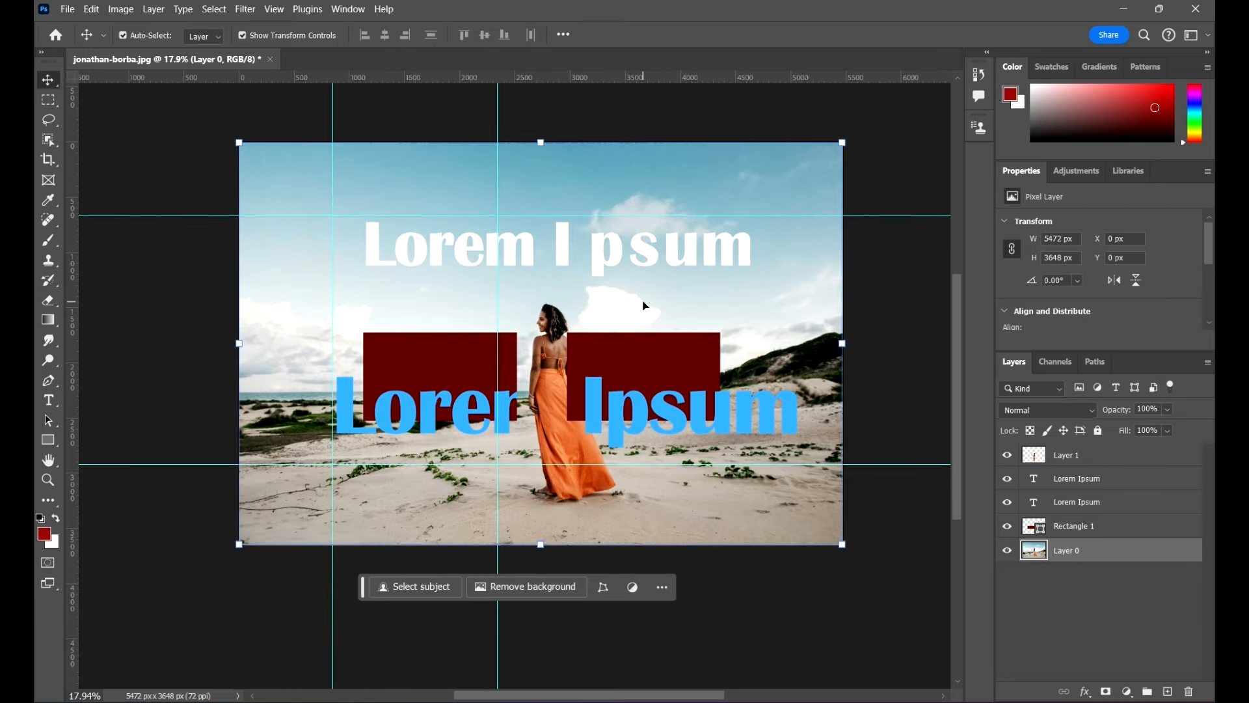
{"action": "scroll", "coordinate": [756, 342], "scroll_direction": "up", "scroll_amount": 1}
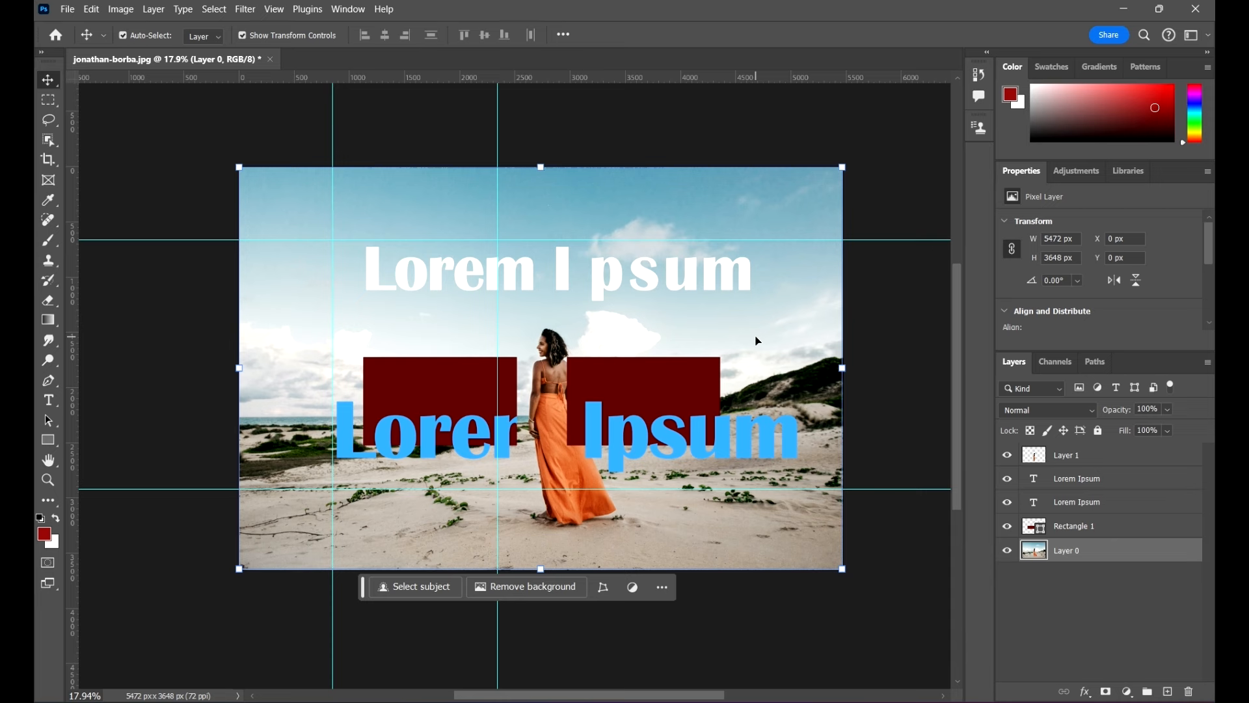